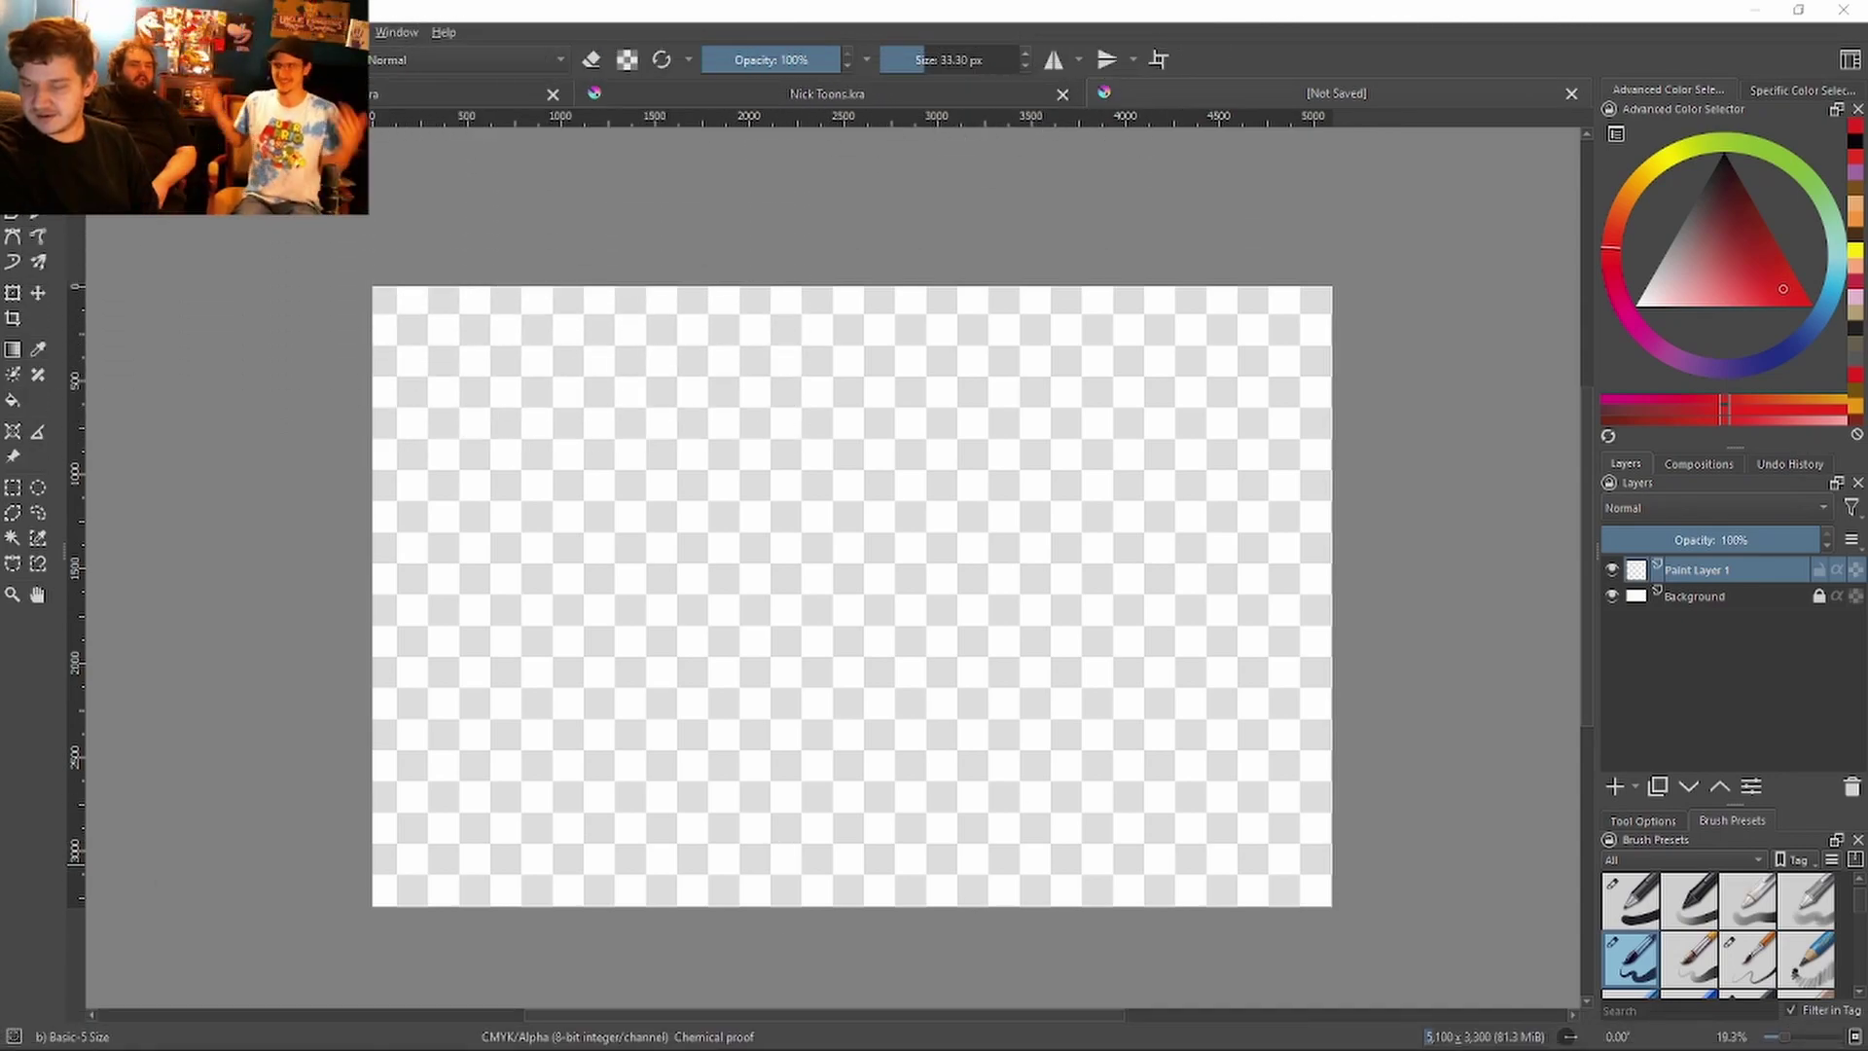
Step: Switch to the browser and spin the character wheel twice, closing the result after each spin
mouse_move(262, 1046)
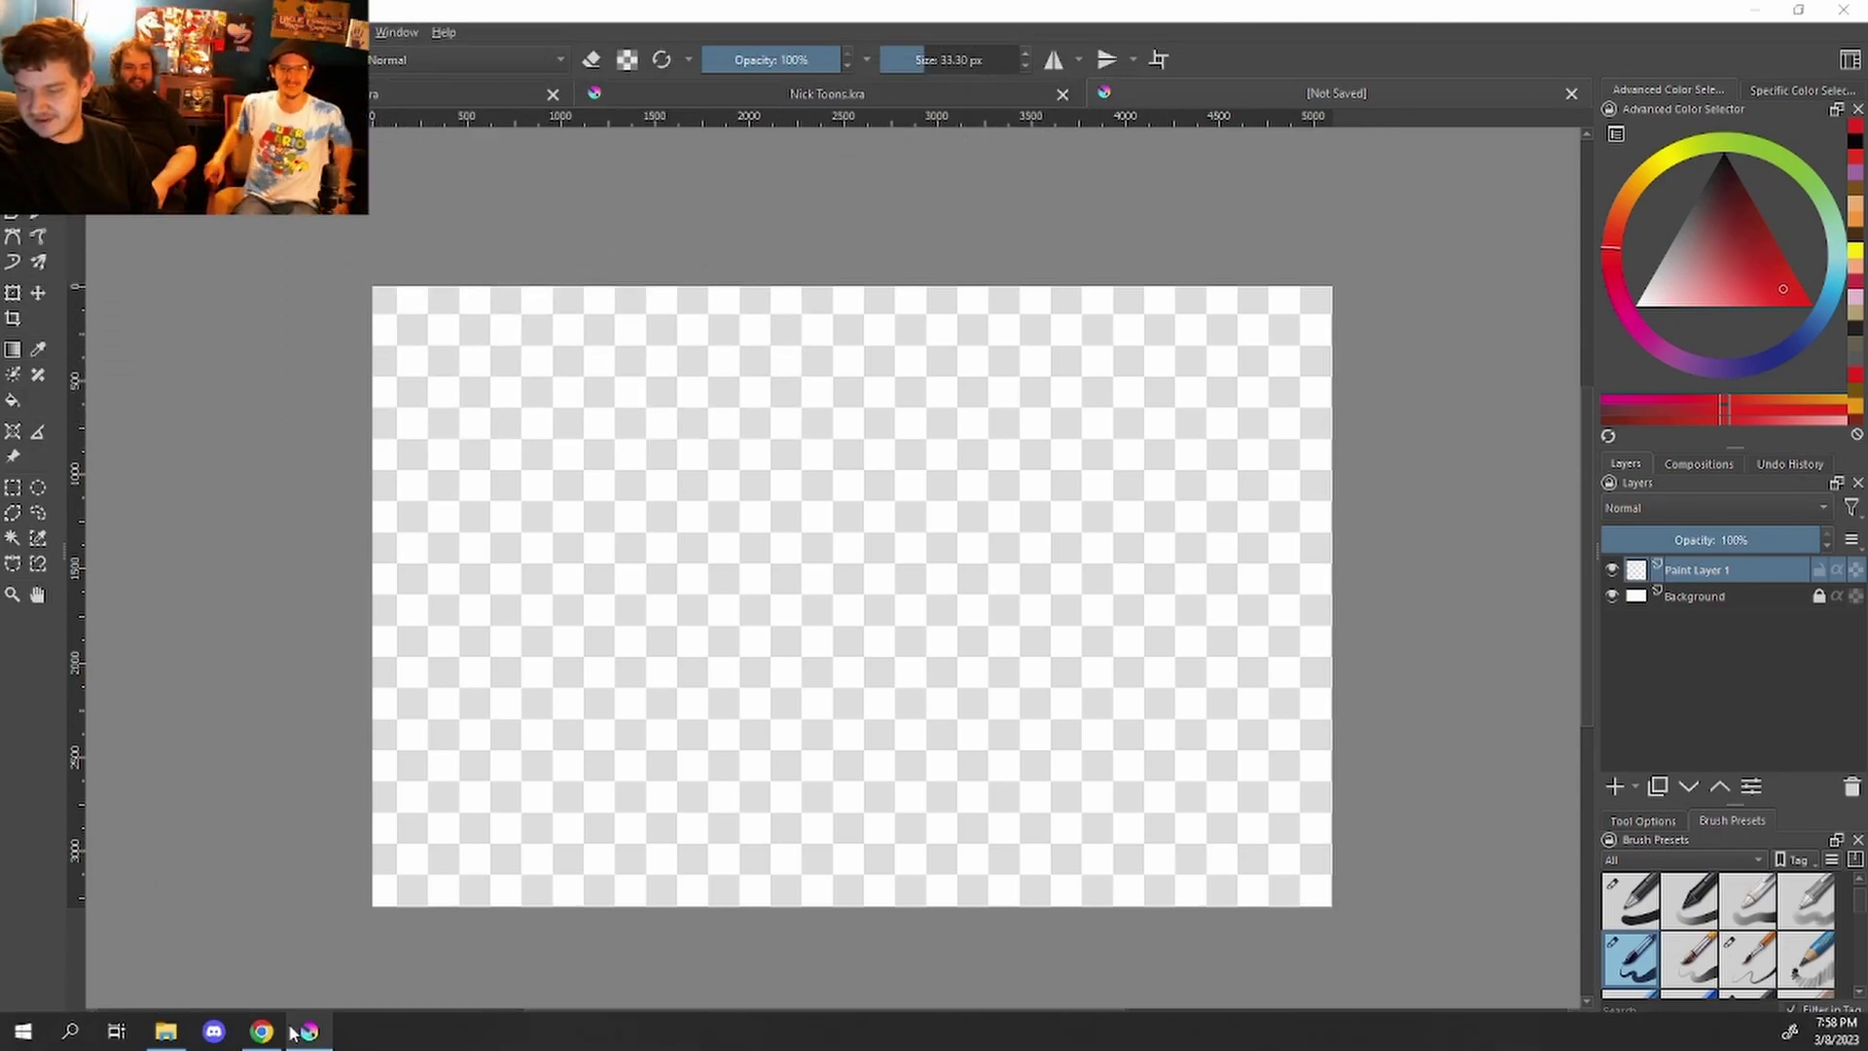
click(263, 1032)
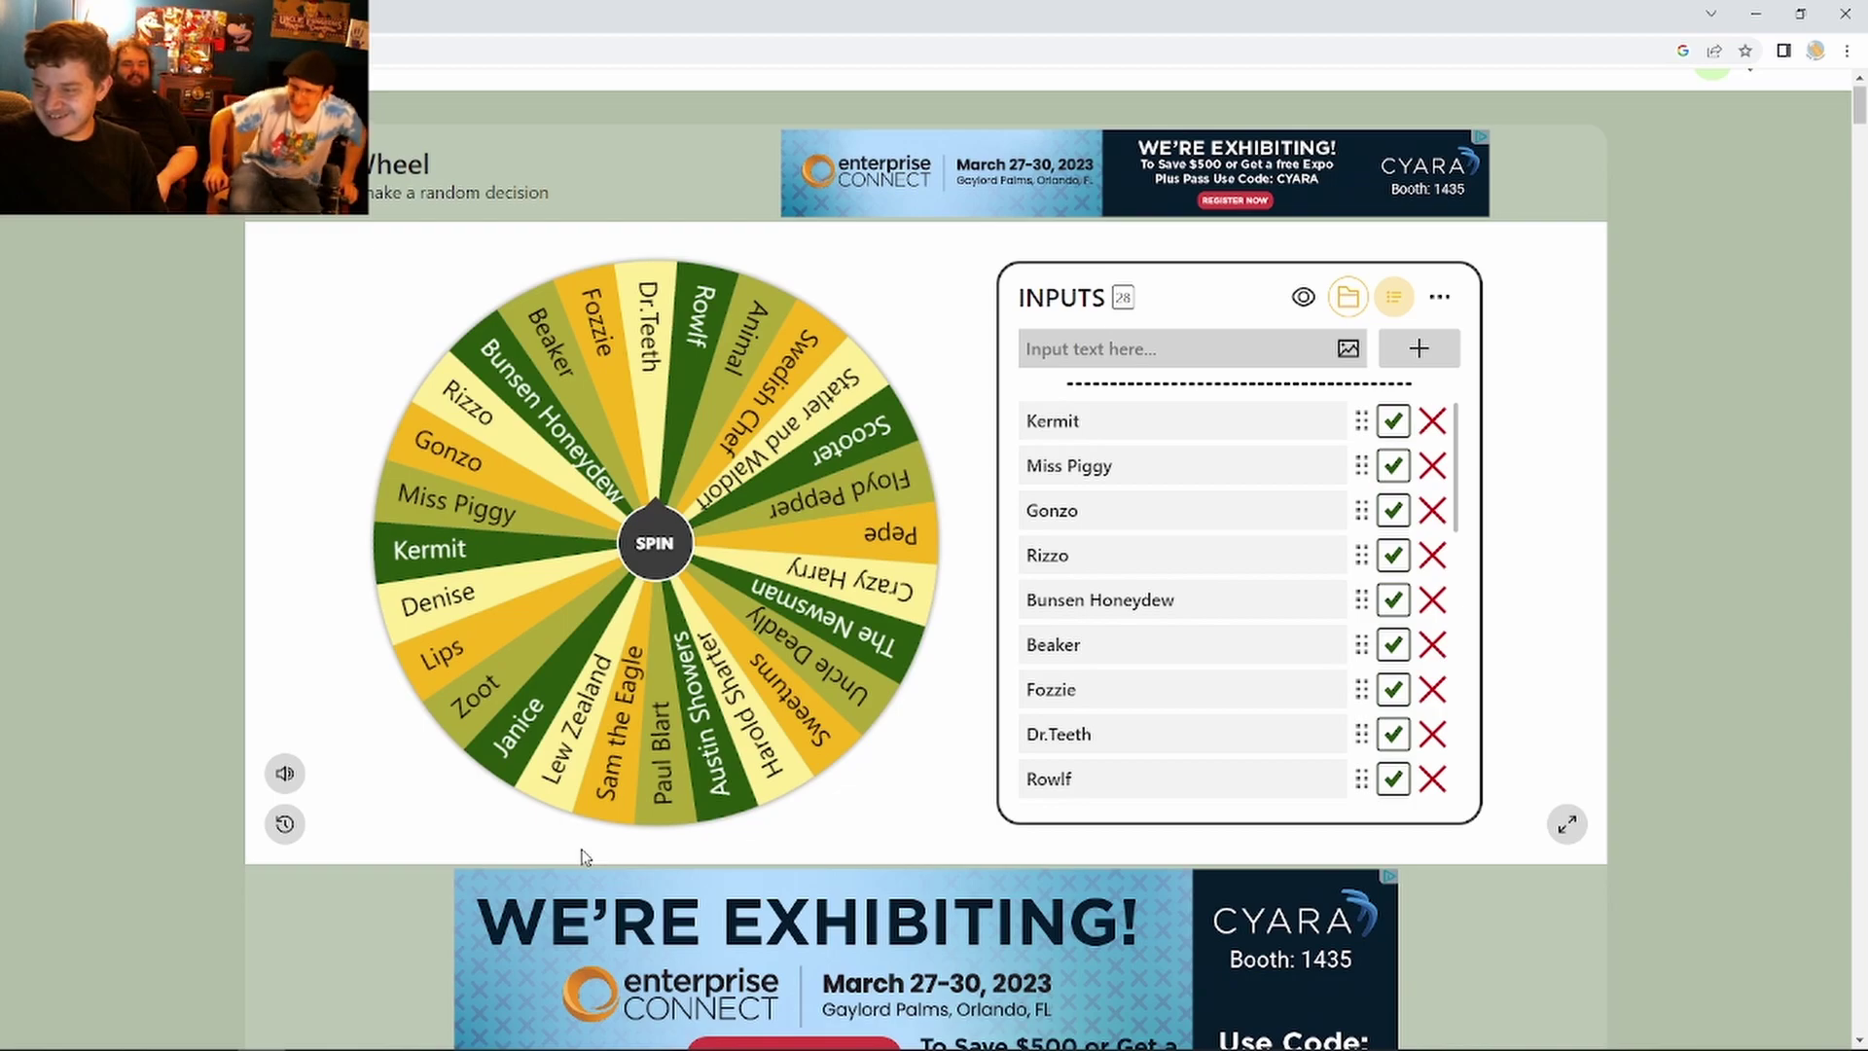
click(663, 547)
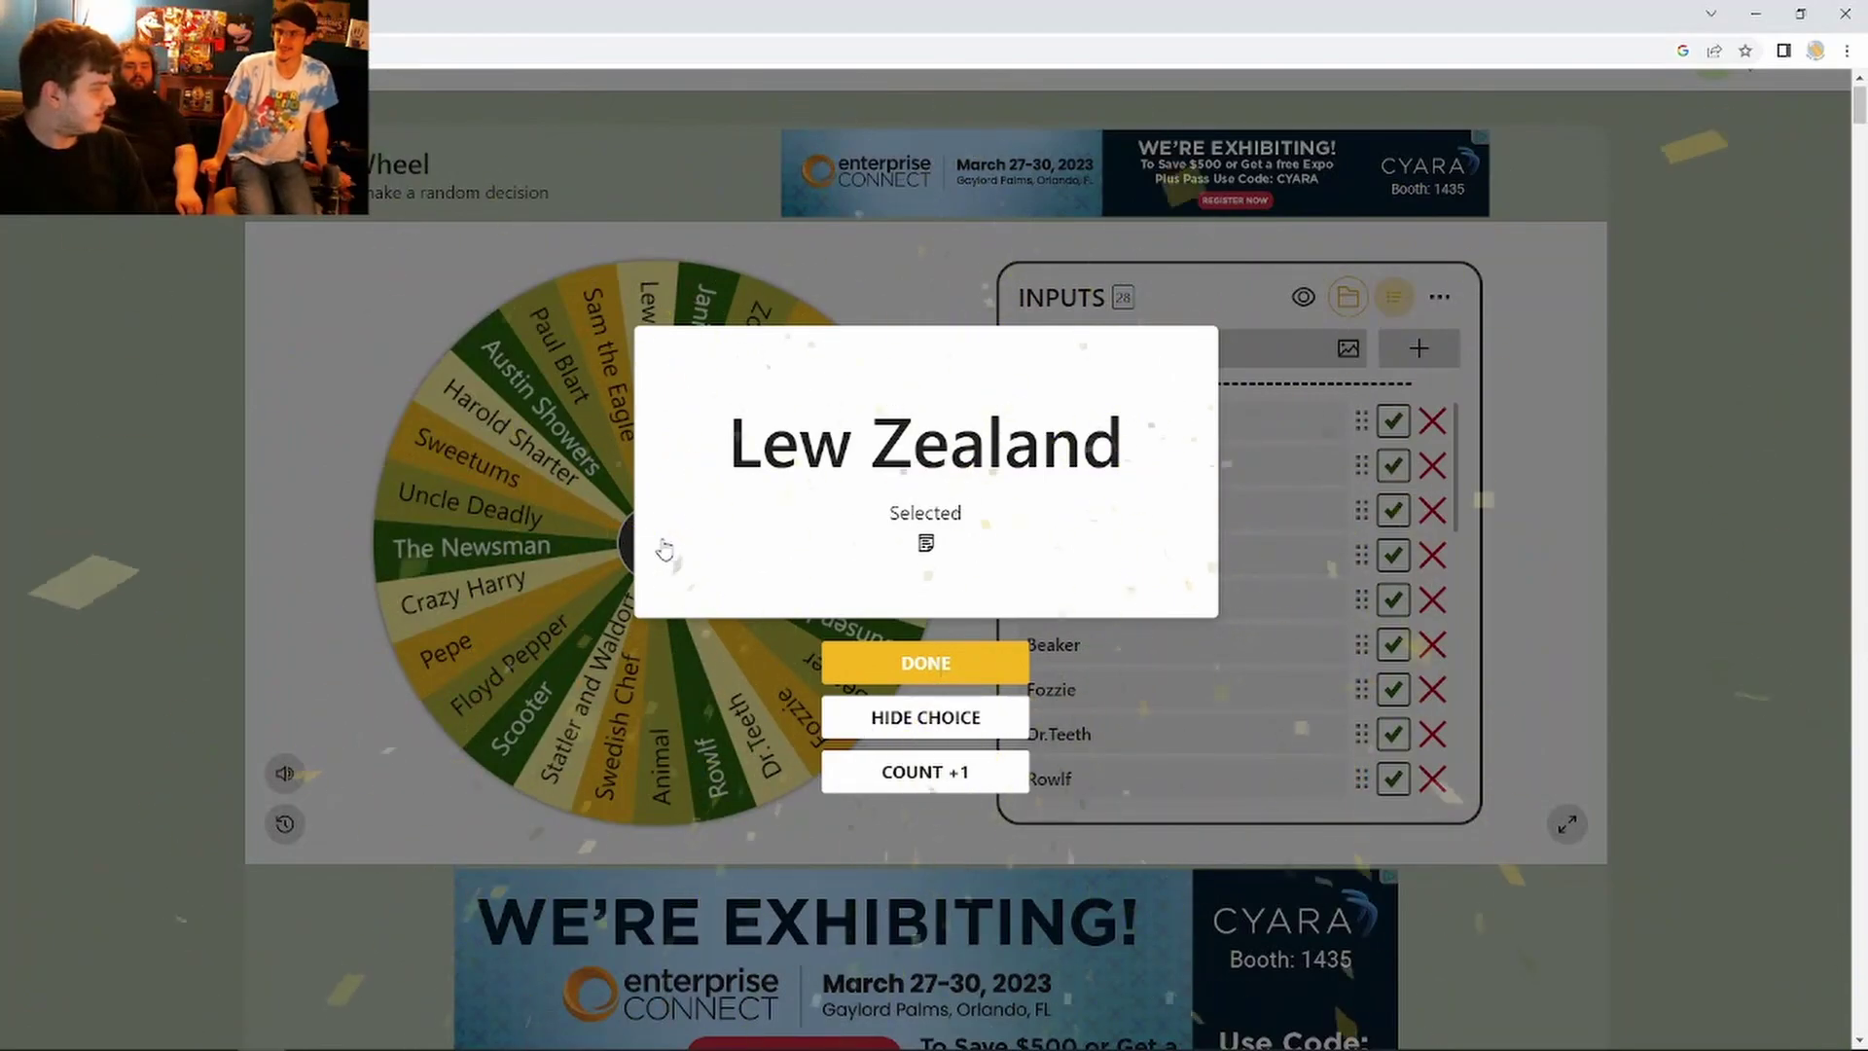
click(967, 653)
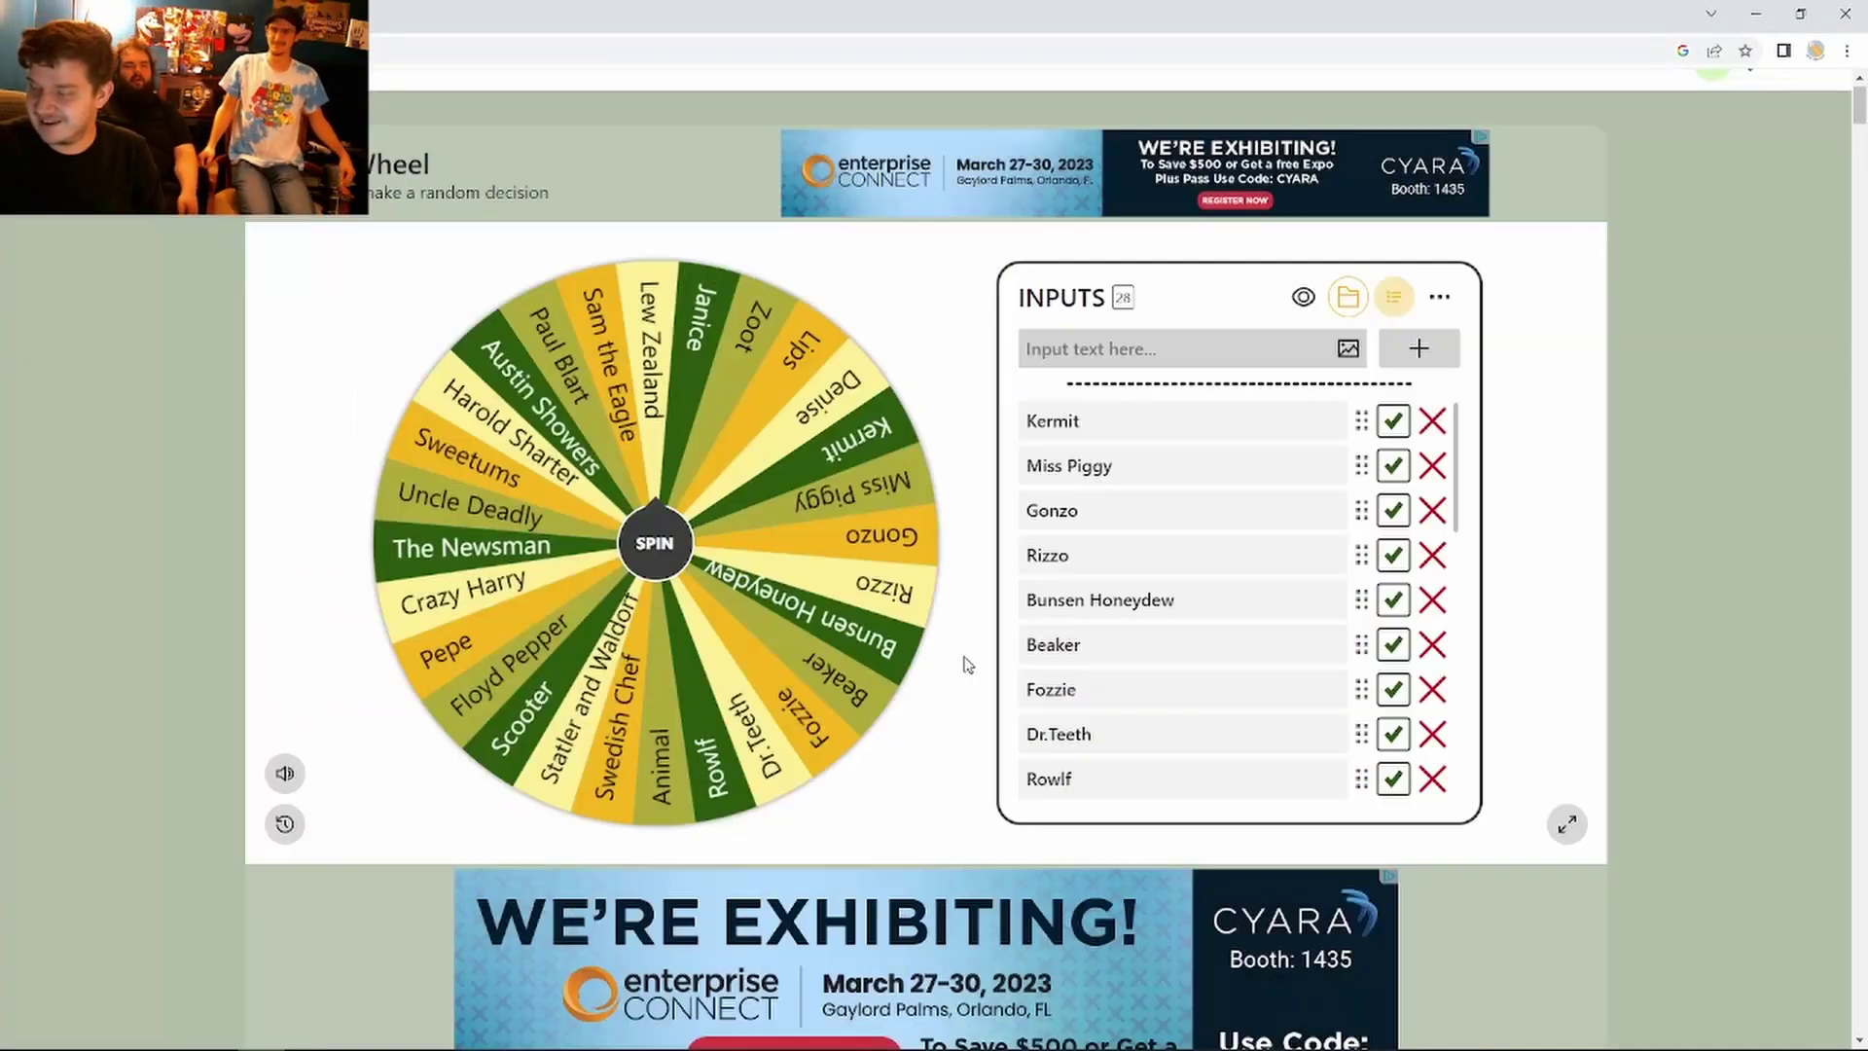
click(656, 551)
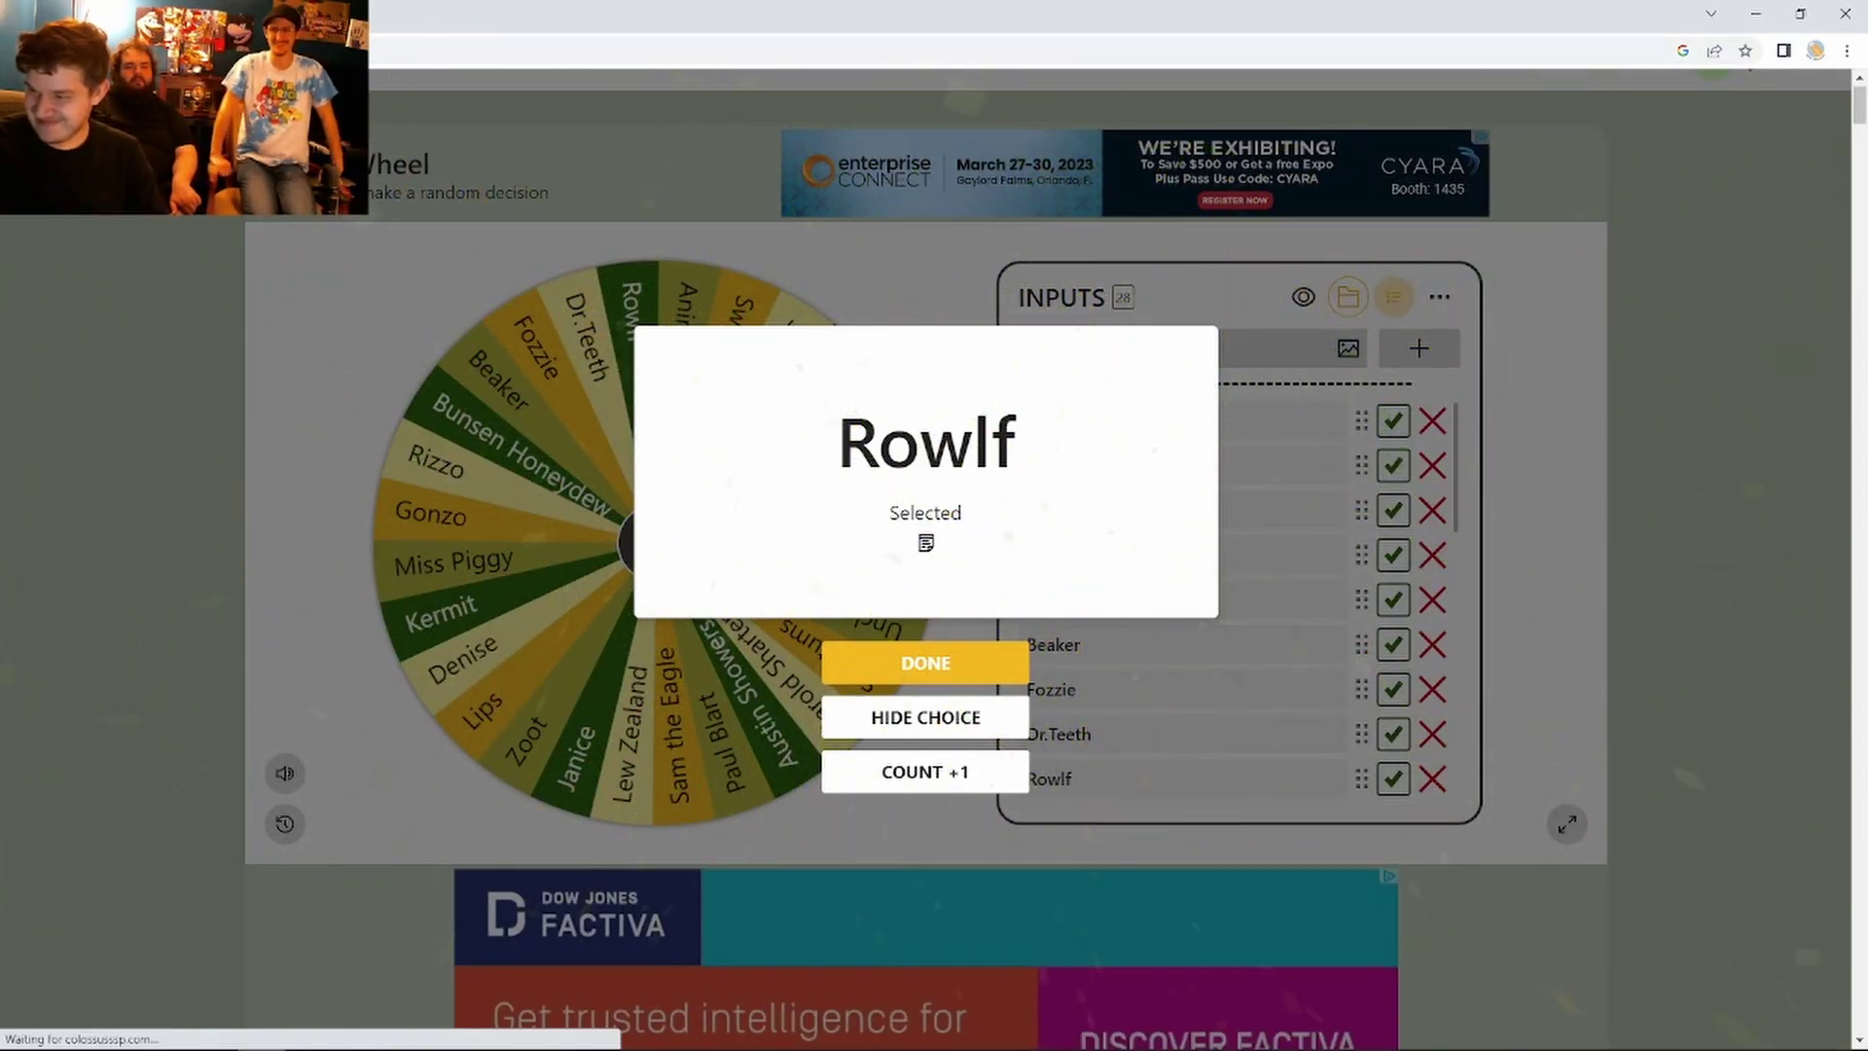
click(968, 720)
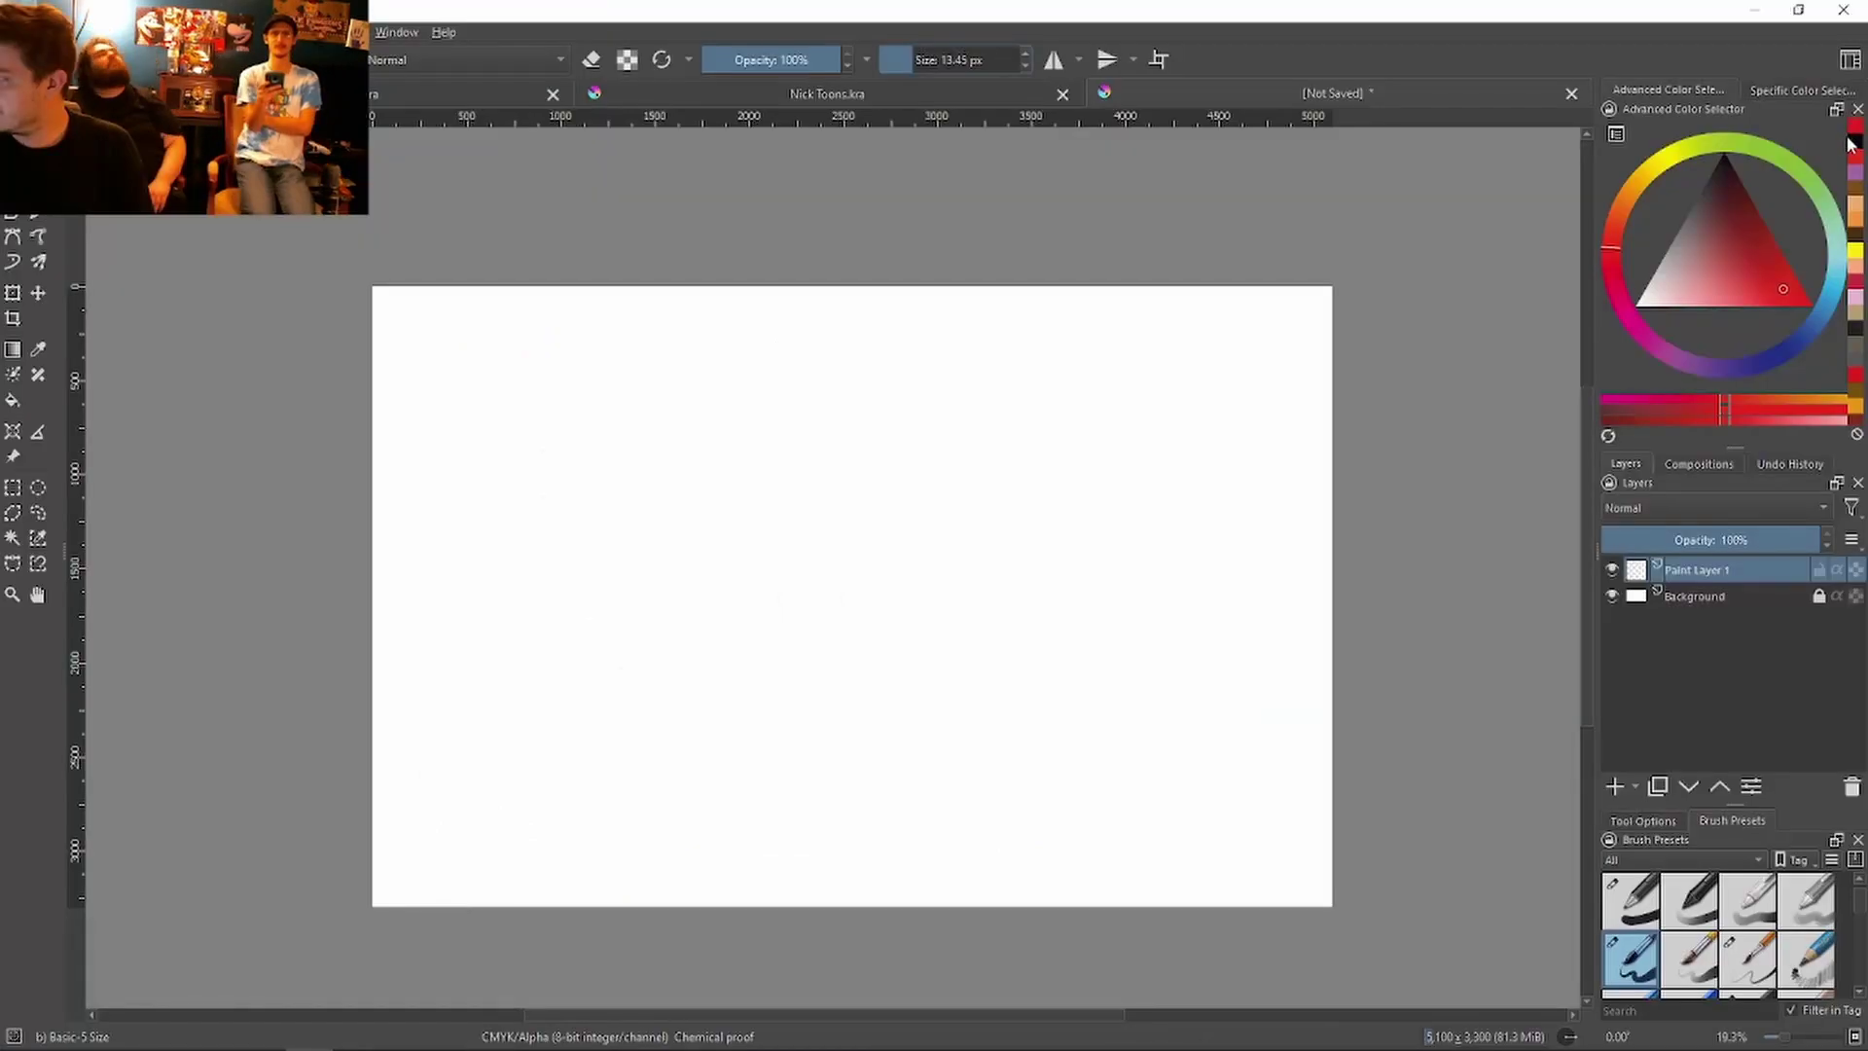
Step: In Krita, sketch a round black head outline right of the canvas centre and undo the small oval inside it
click(1851, 143)
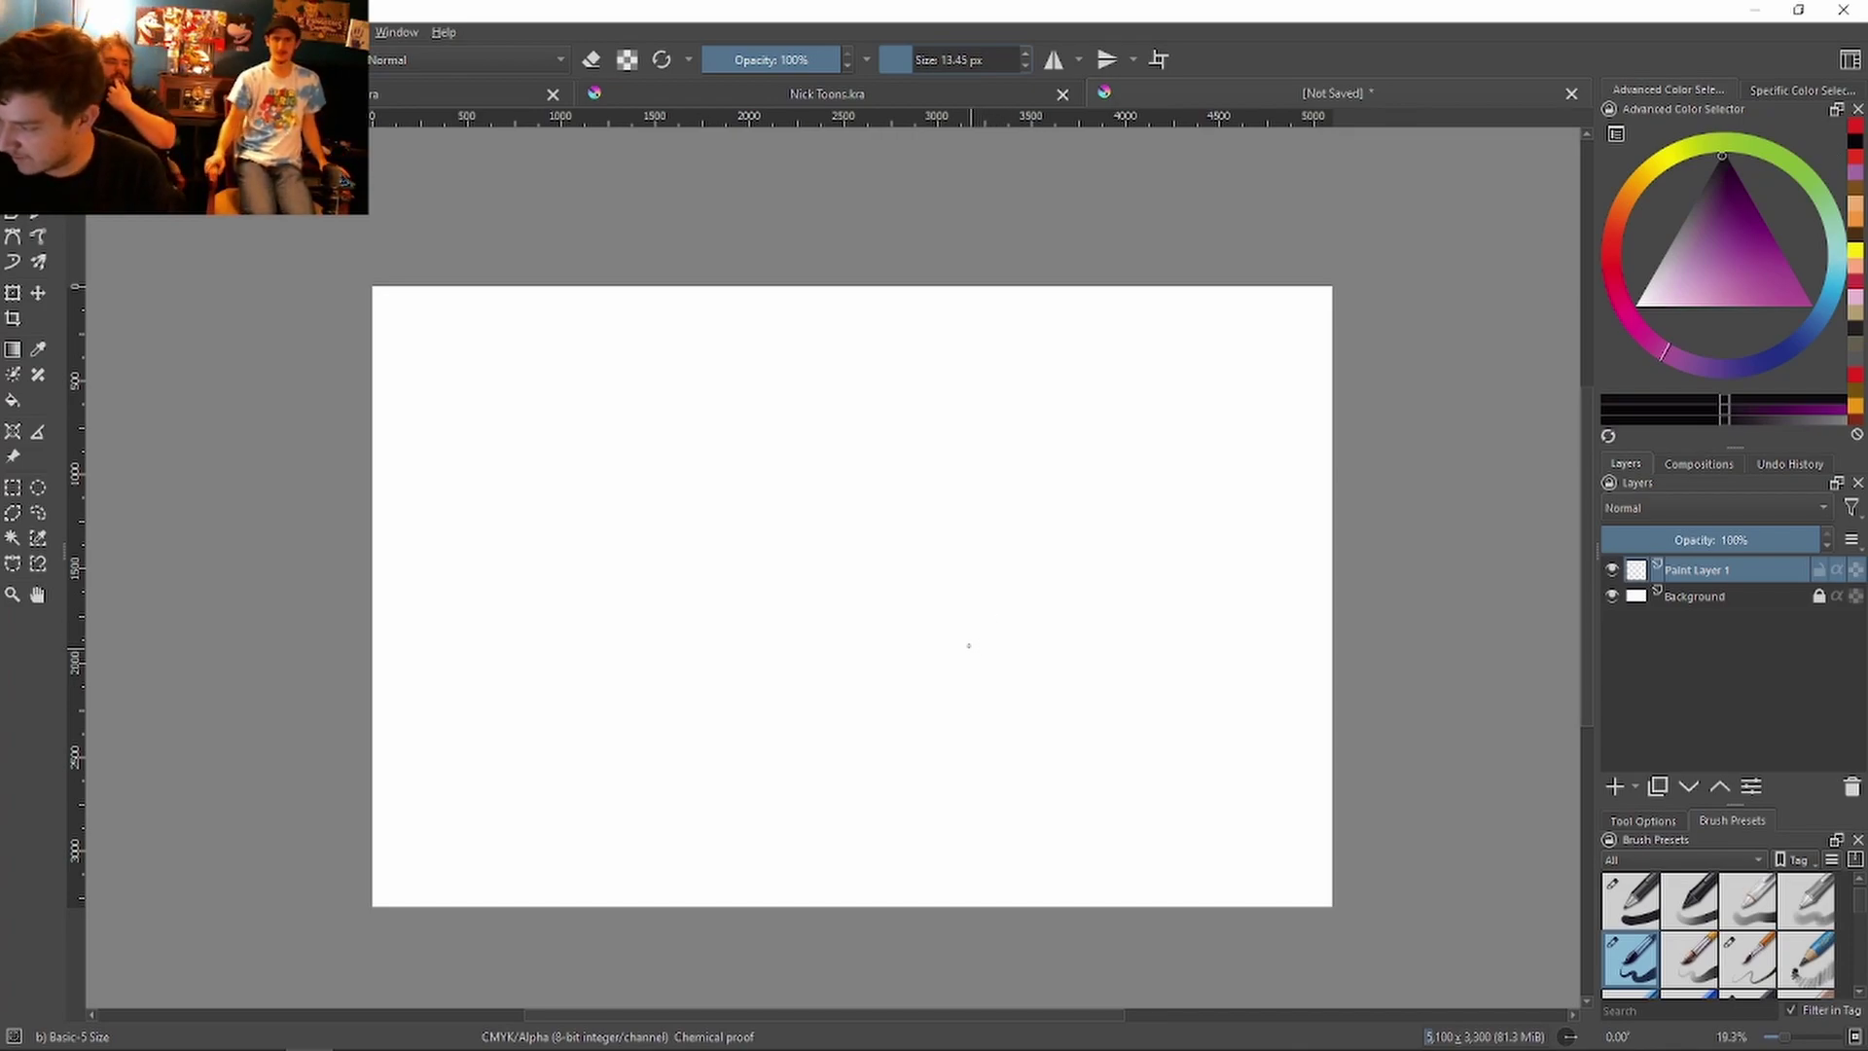
mouse_move(934, 689)
mouse_down()
mouse_move(905, 596)
mouse_move(947, 531)
mouse_move(1021, 519)
mouse_move(1101, 548)
mouse_move(1128, 644)
mouse_move(1056, 708)
mouse_move(970, 706)
mouse_move(905, 659)
mouse_move(917, 670)
mouse_move(897, 597)
mouse_move(925, 550)
mouse_move(970, 523)
mouse_move(1039, 519)
mouse_move(1103, 562)
mouse_move(1115, 643)
mouse_move(1068, 701)
mouse_move(993, 718)
mouse_move(923, 678)
mouse_up()
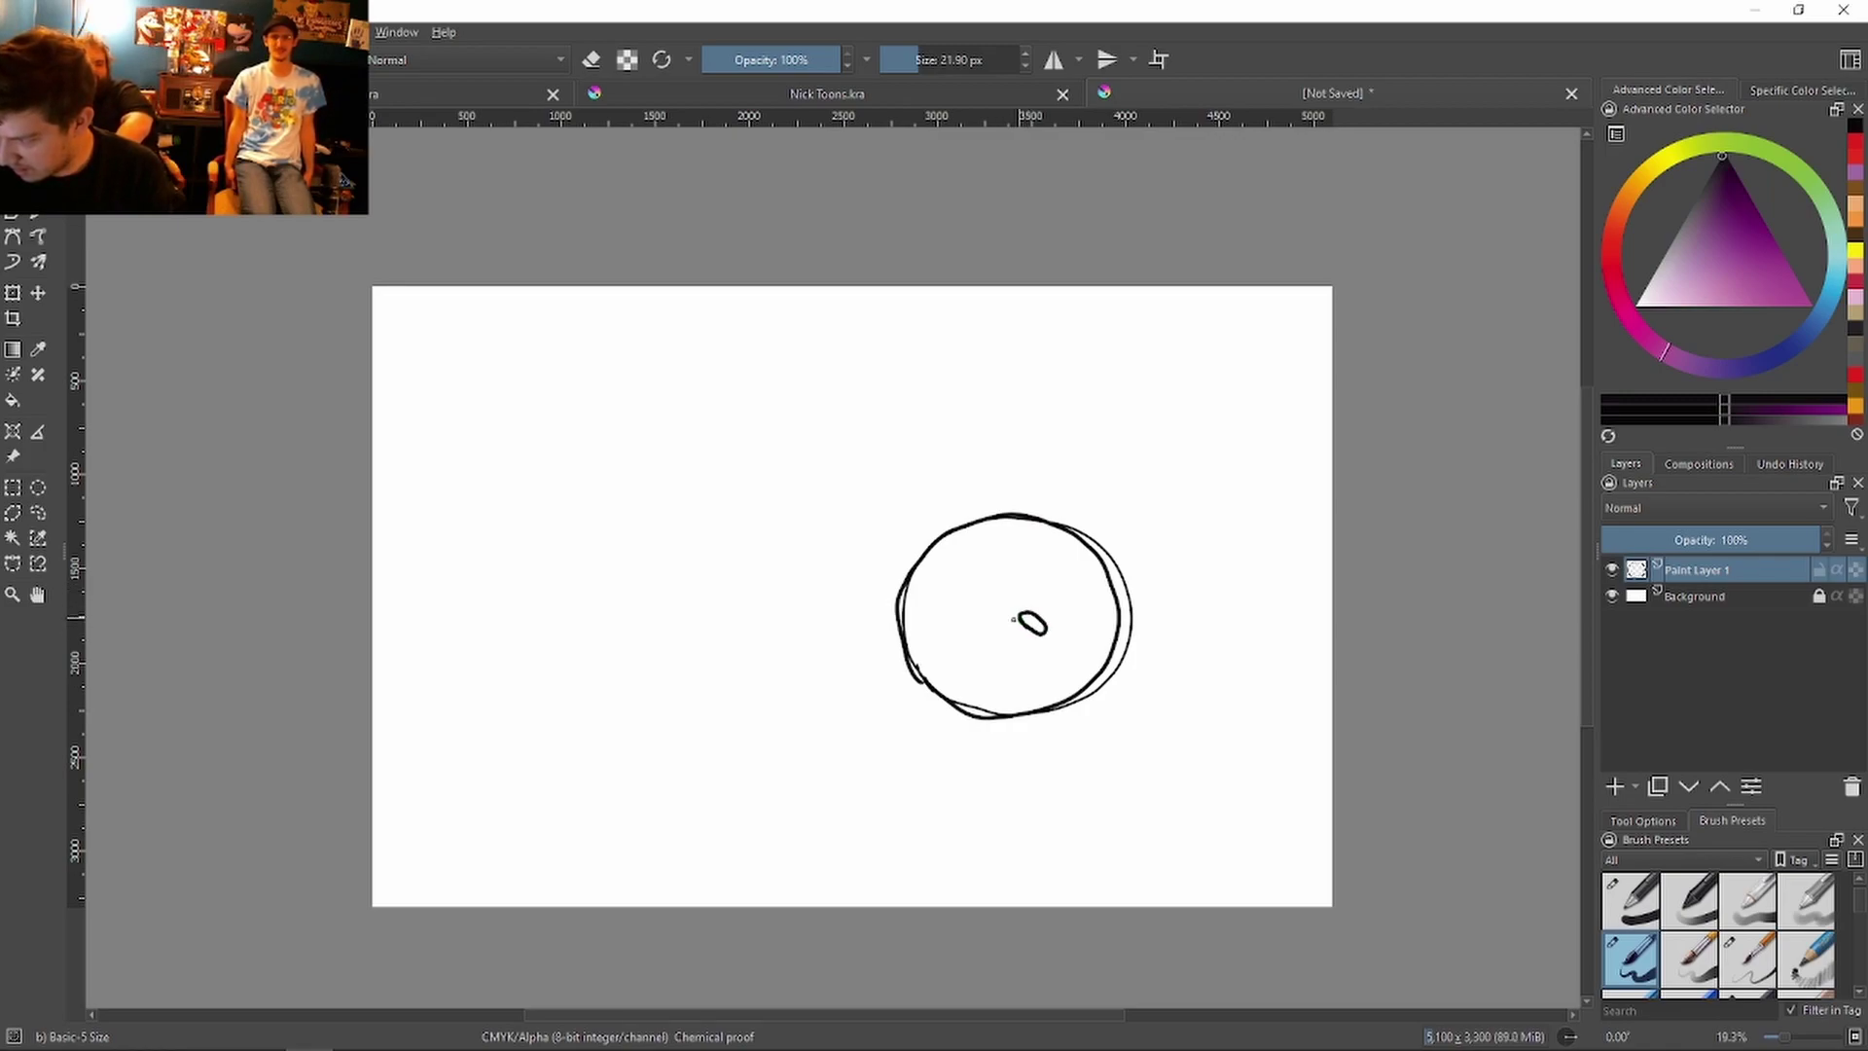
key(ctrl+z)
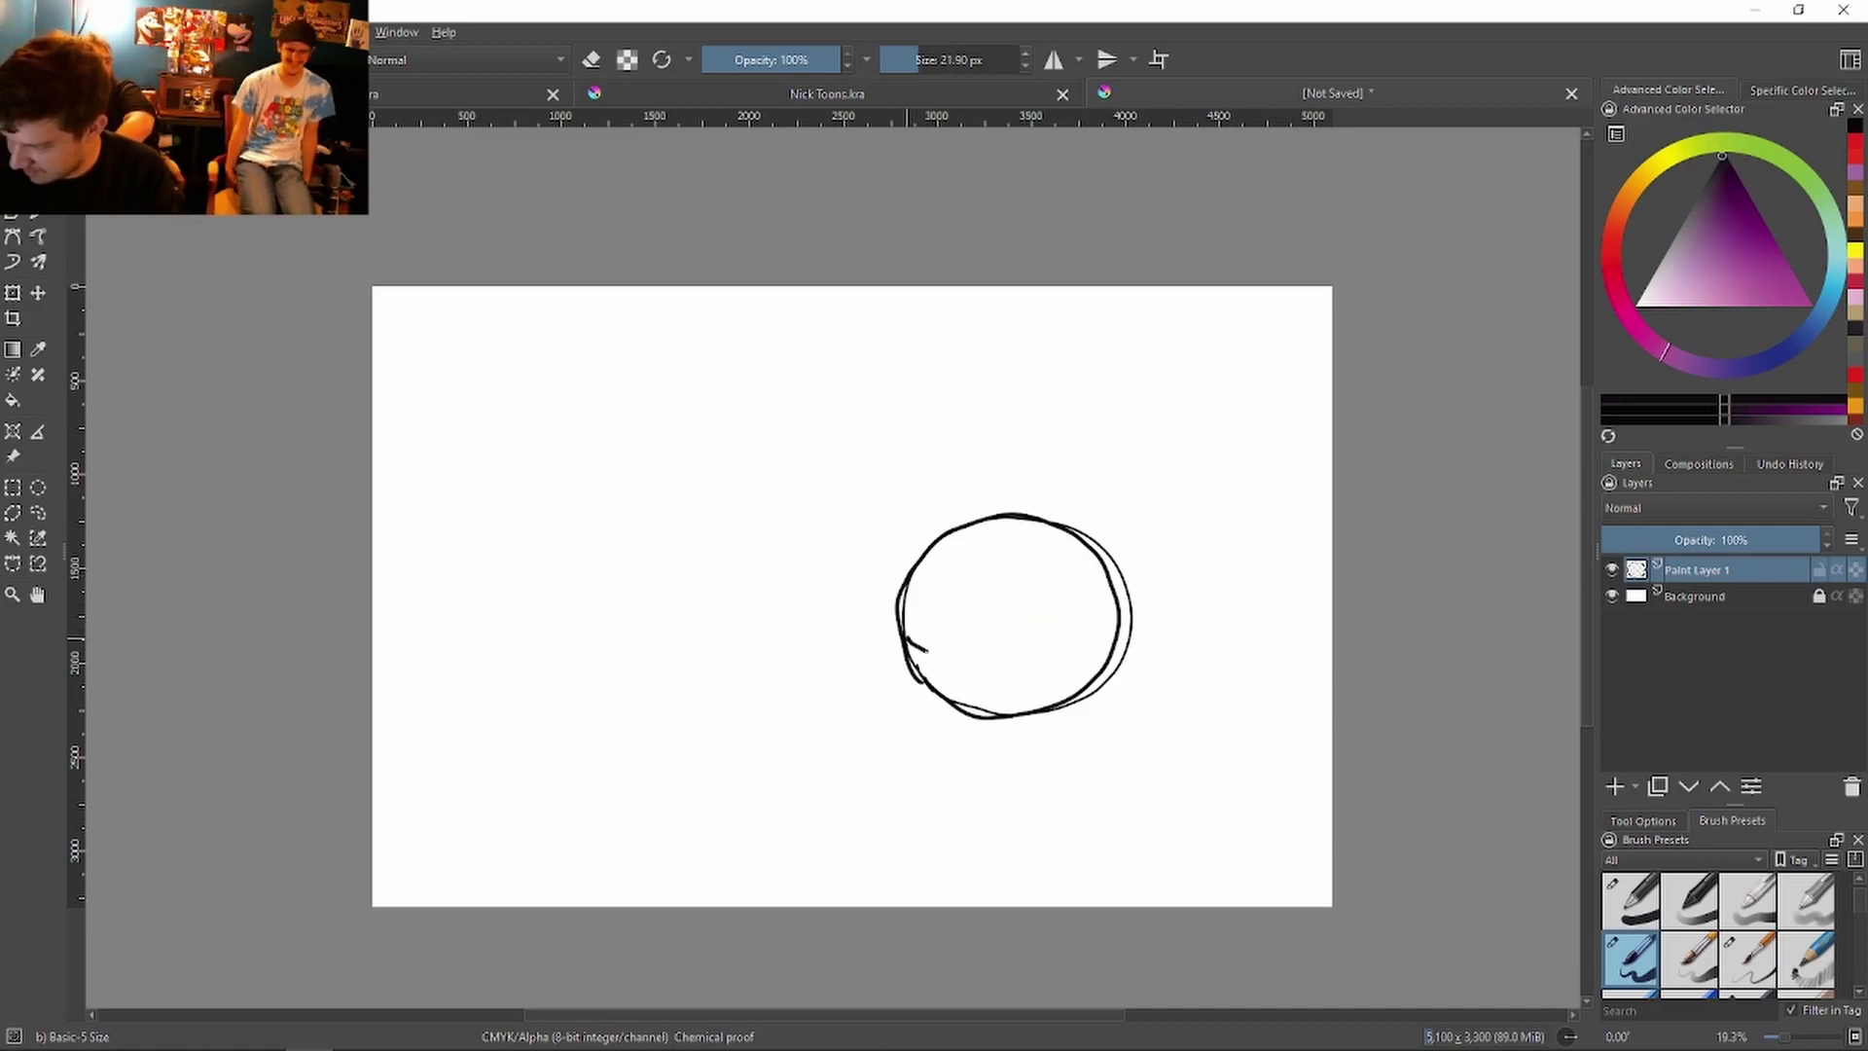
Step: Draw the face inside the head: a ragged upper lip line, a lower jaw with teeth, two eyes and a nose
drag(951, 654, 1104, 659)
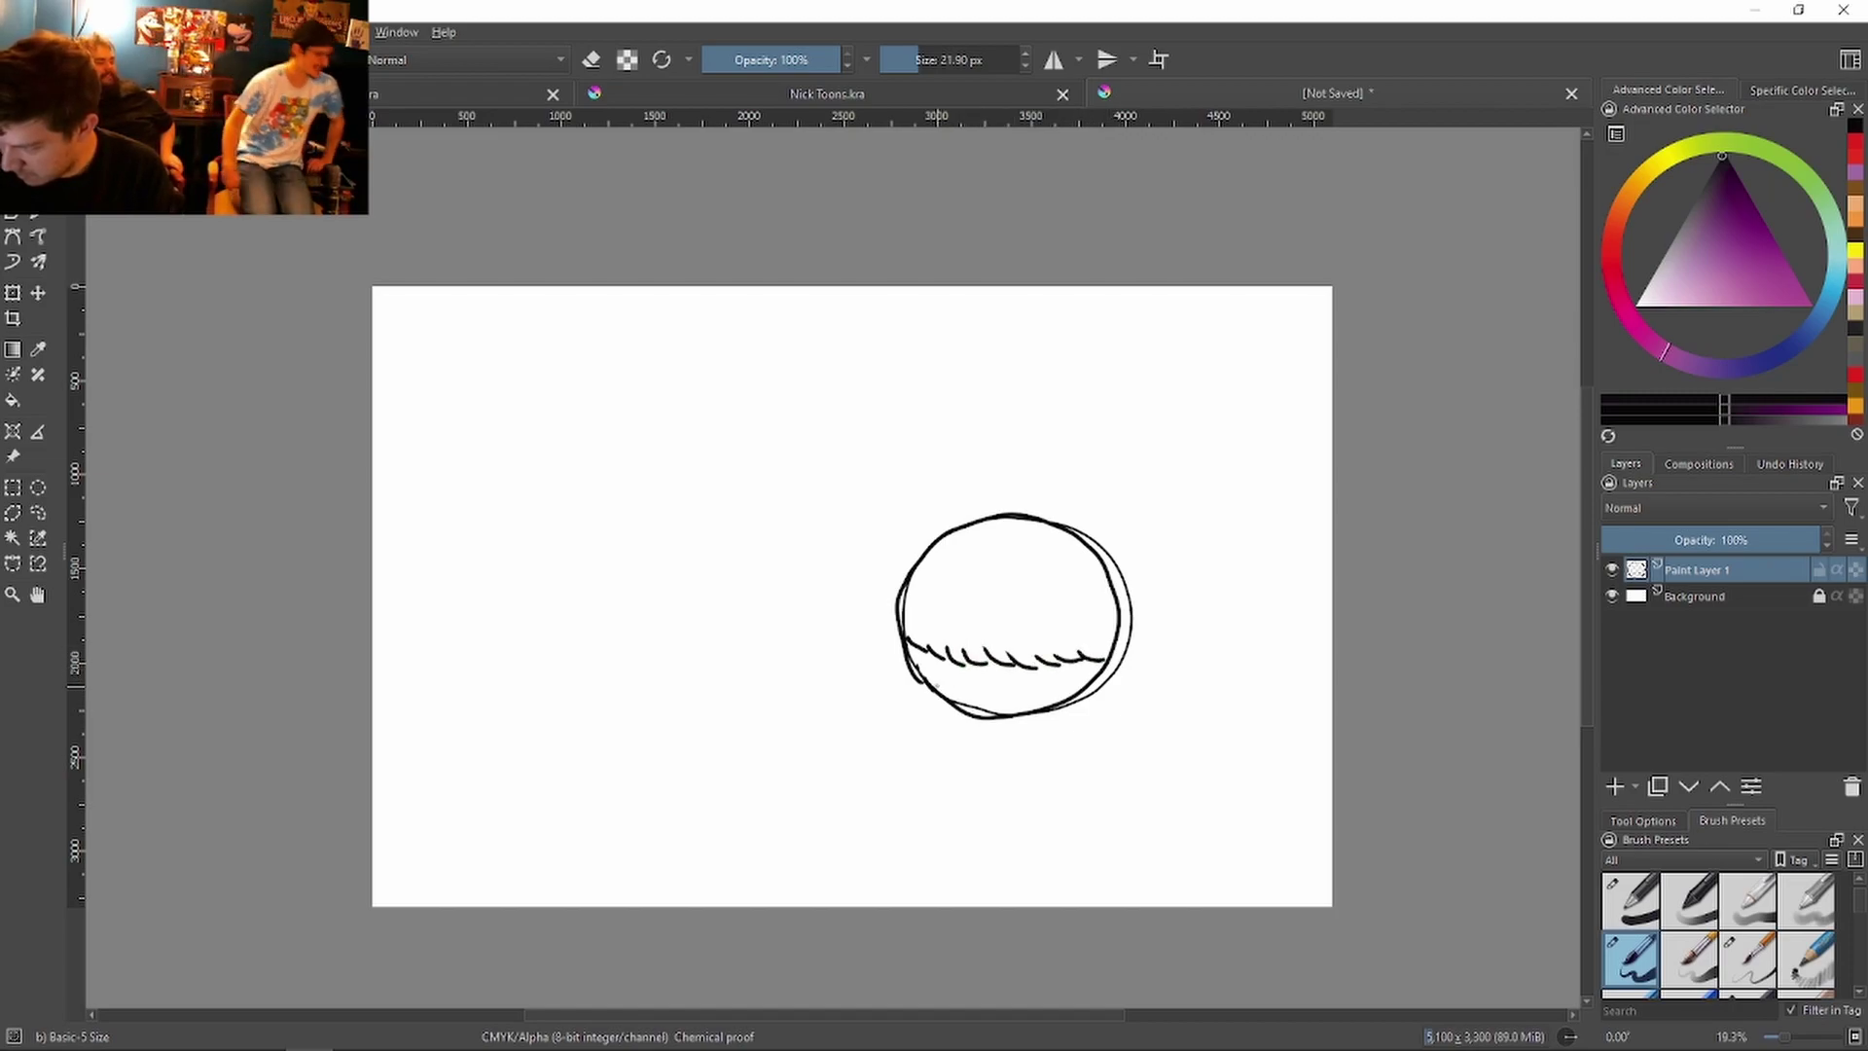
mouse_move(929, 693)
mouse_down()
mouse_move(1076, 696)
mouse_move(901, 650)
mouse_up()
drag(1040, 609, 1035, 611)
drag(939, 605, 934, 631)
mouse_move(1041, 633)
mouse_down()
mouse_move(963, 628)
mouse_move(999, 629)
mouse_up()
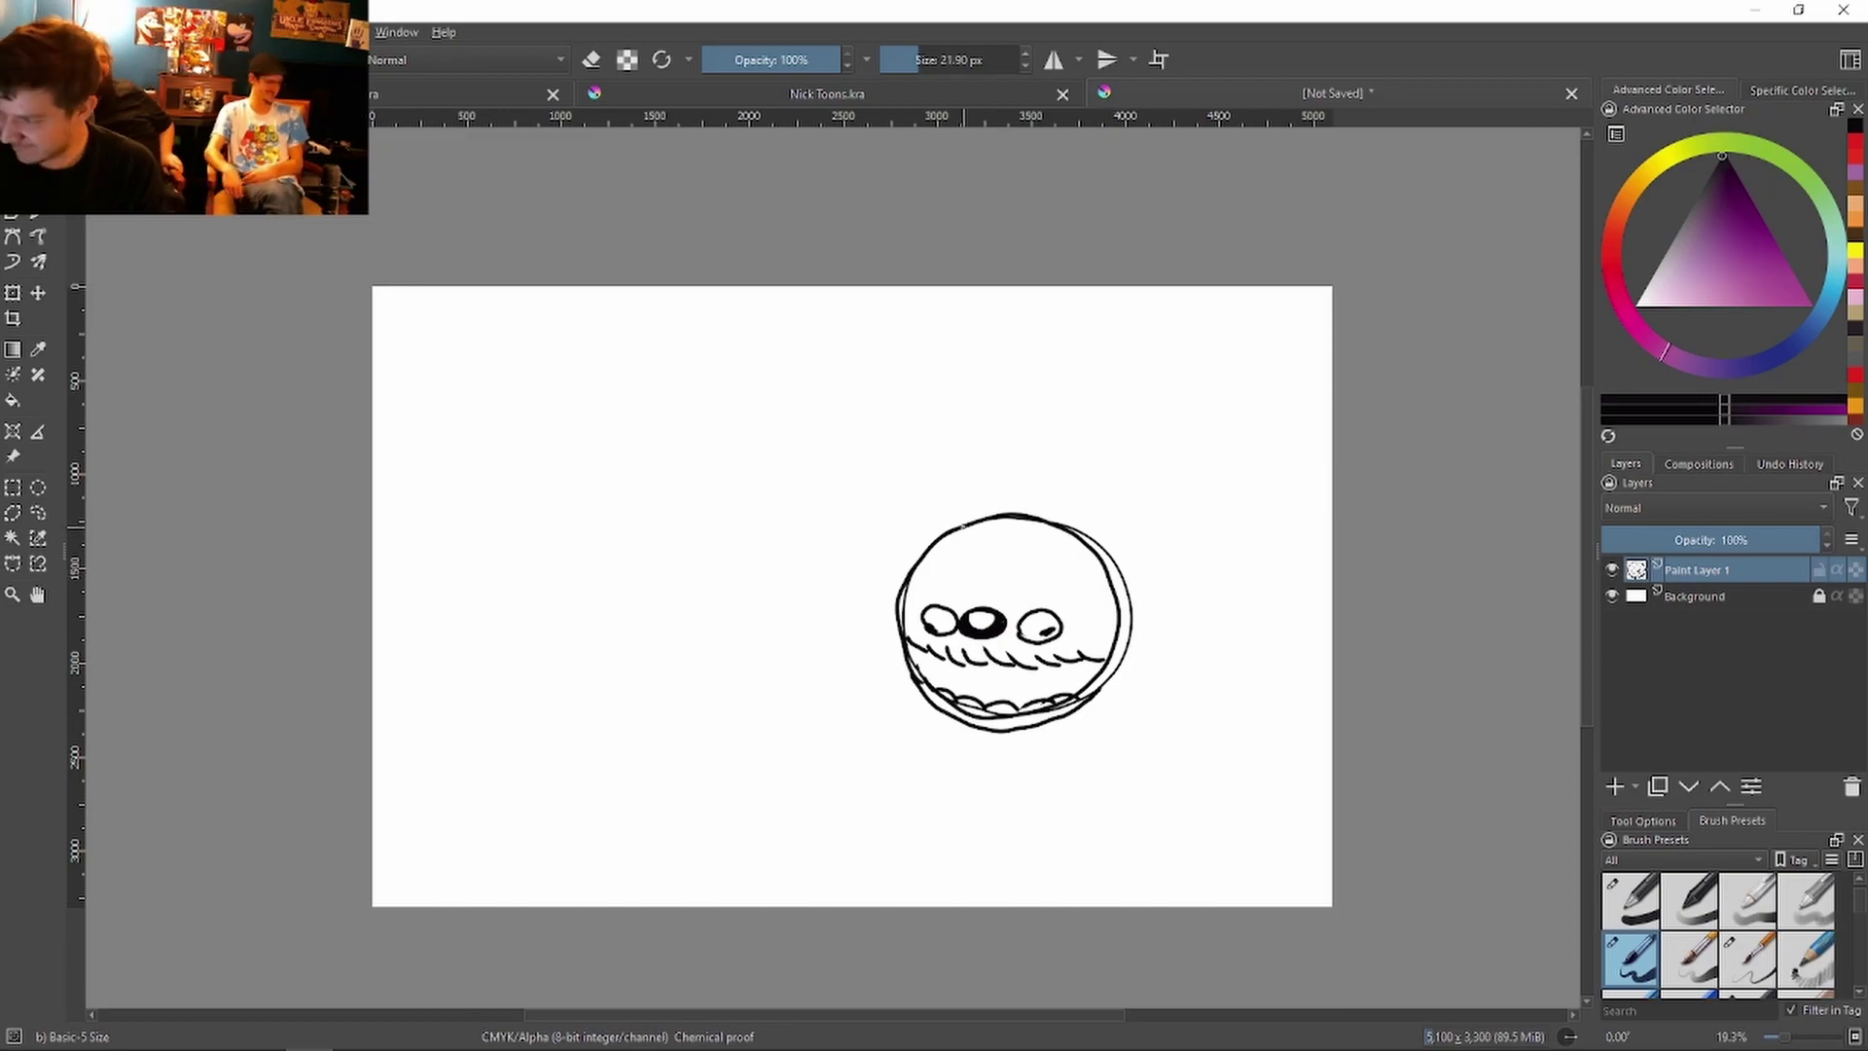
Step: Add hair tufts on top of the head and the tongue line, and fill the open mouth with black
mouse_move(956, 523)
mouse_down()
mouse_move(1033, 504)
mouse_move(1078, 531)
mouse_up()
drag(937, 662, 1077, 663)
drag(970, 696, 1054, 693)
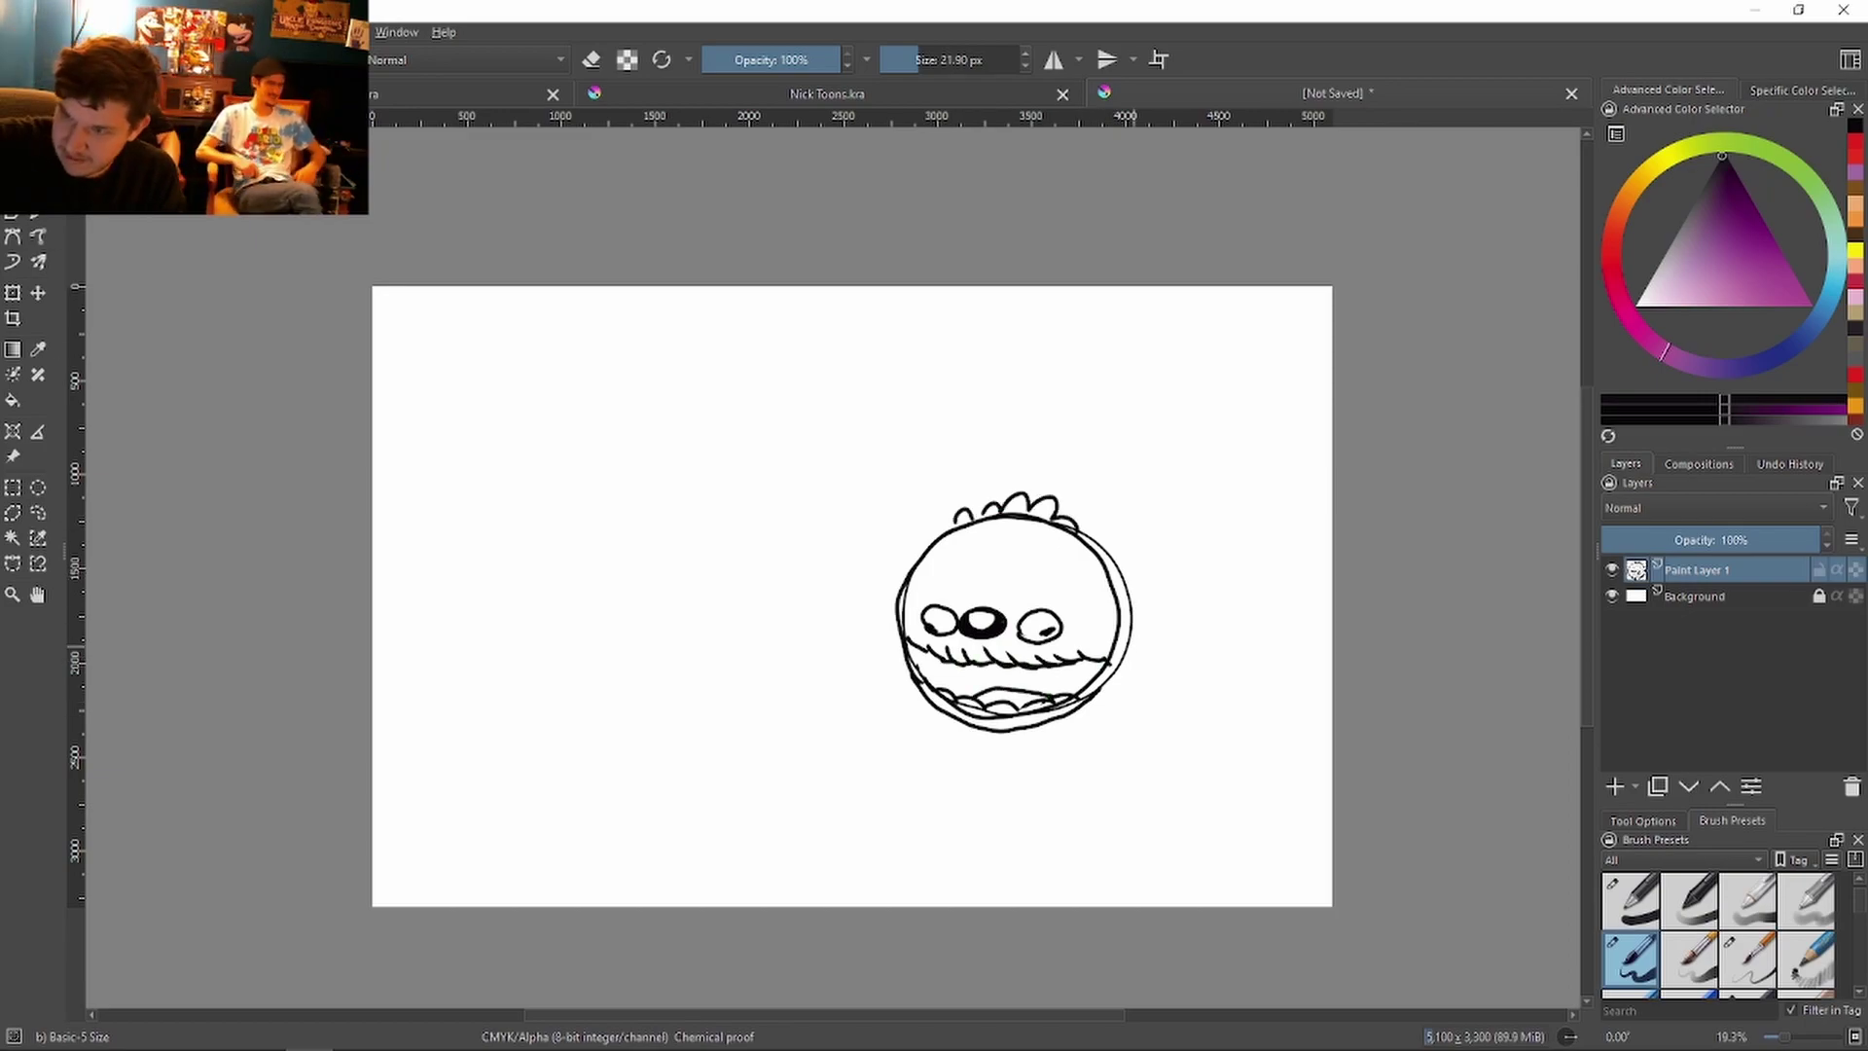
click(14, 401)
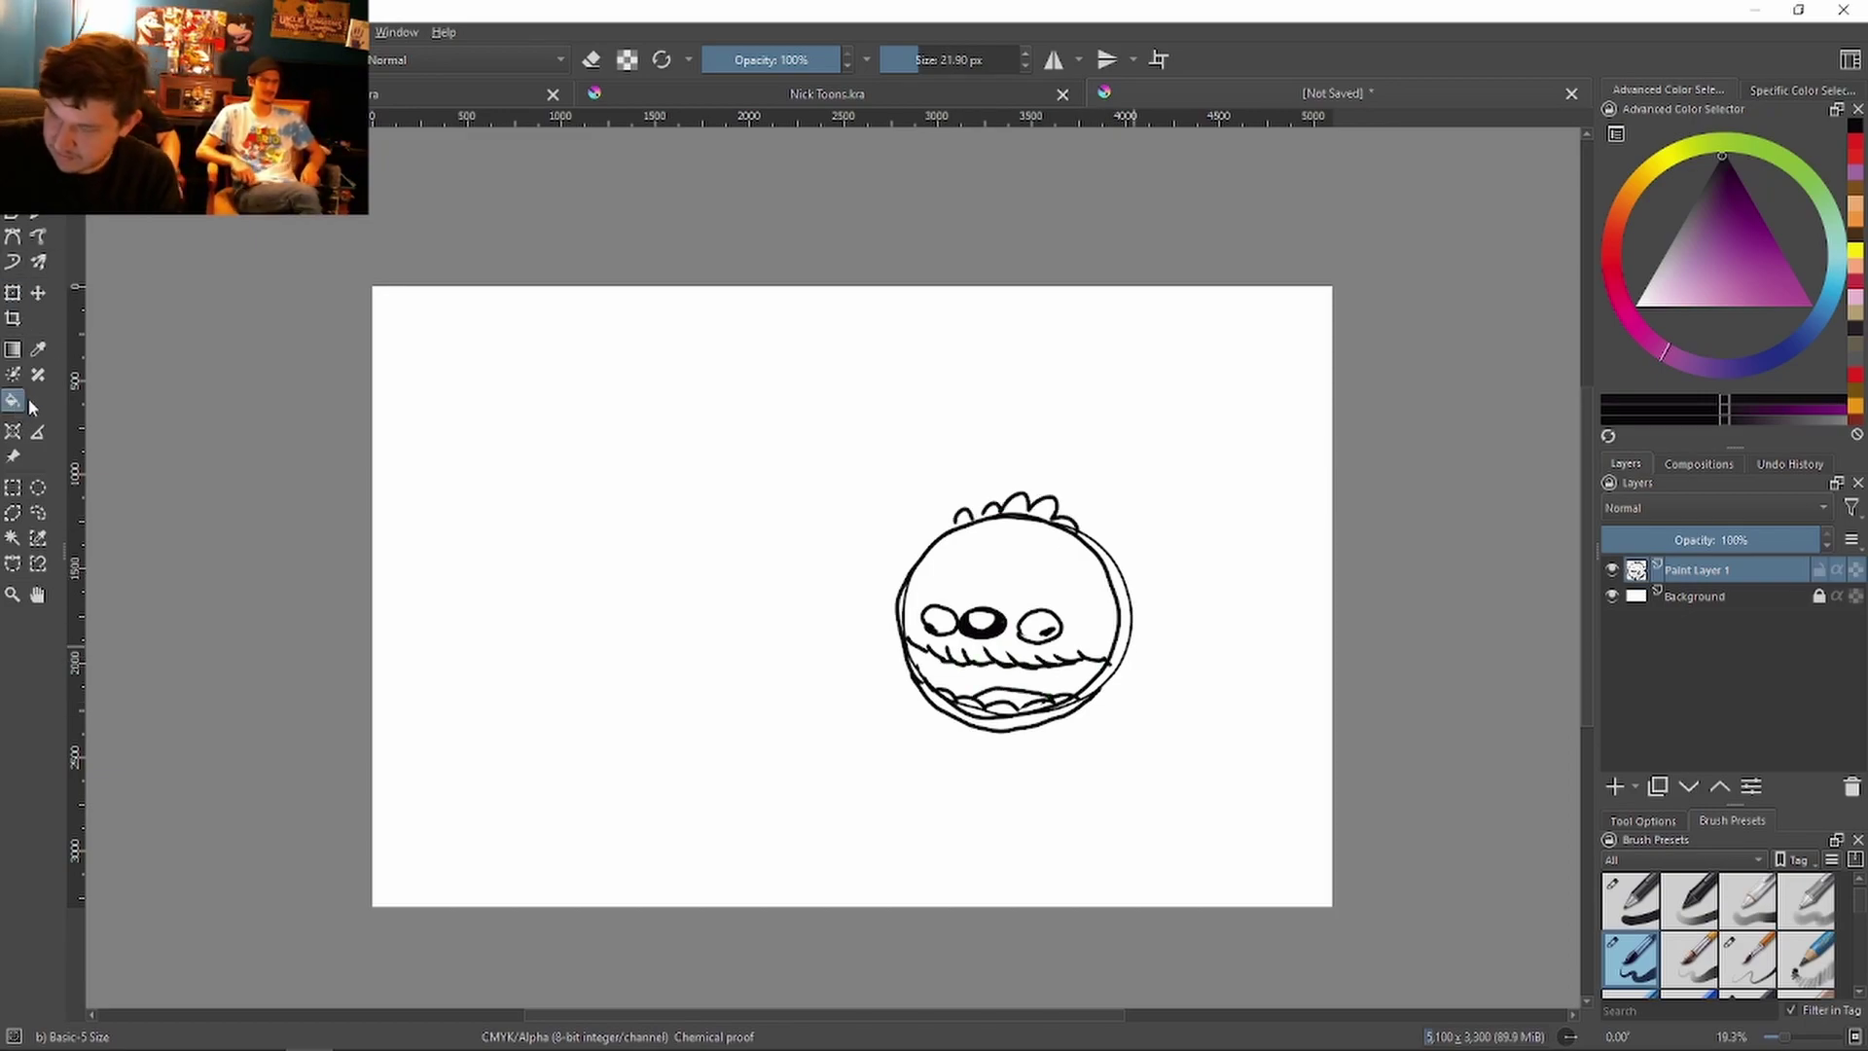
click(1031, 667)
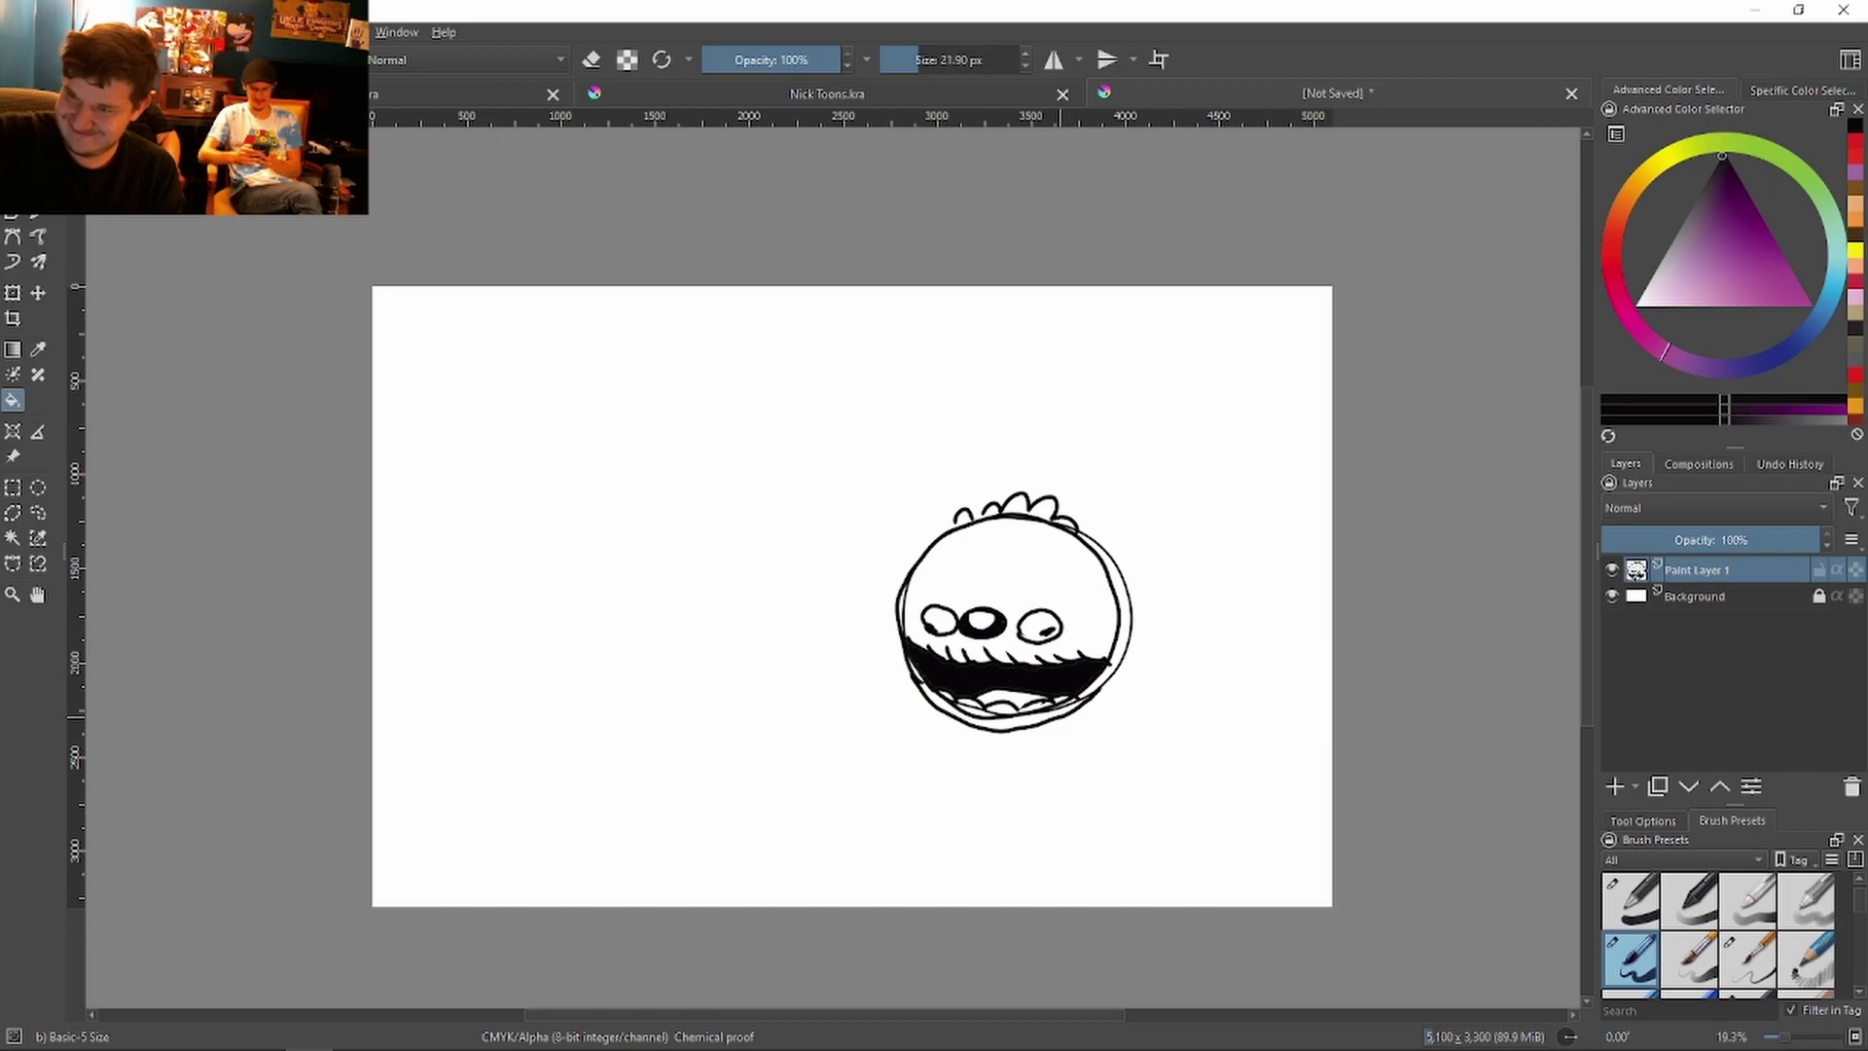
Step: Brush in the outlines of the long floppy ears, the shoulders, and both arms with furry hands
key(b)
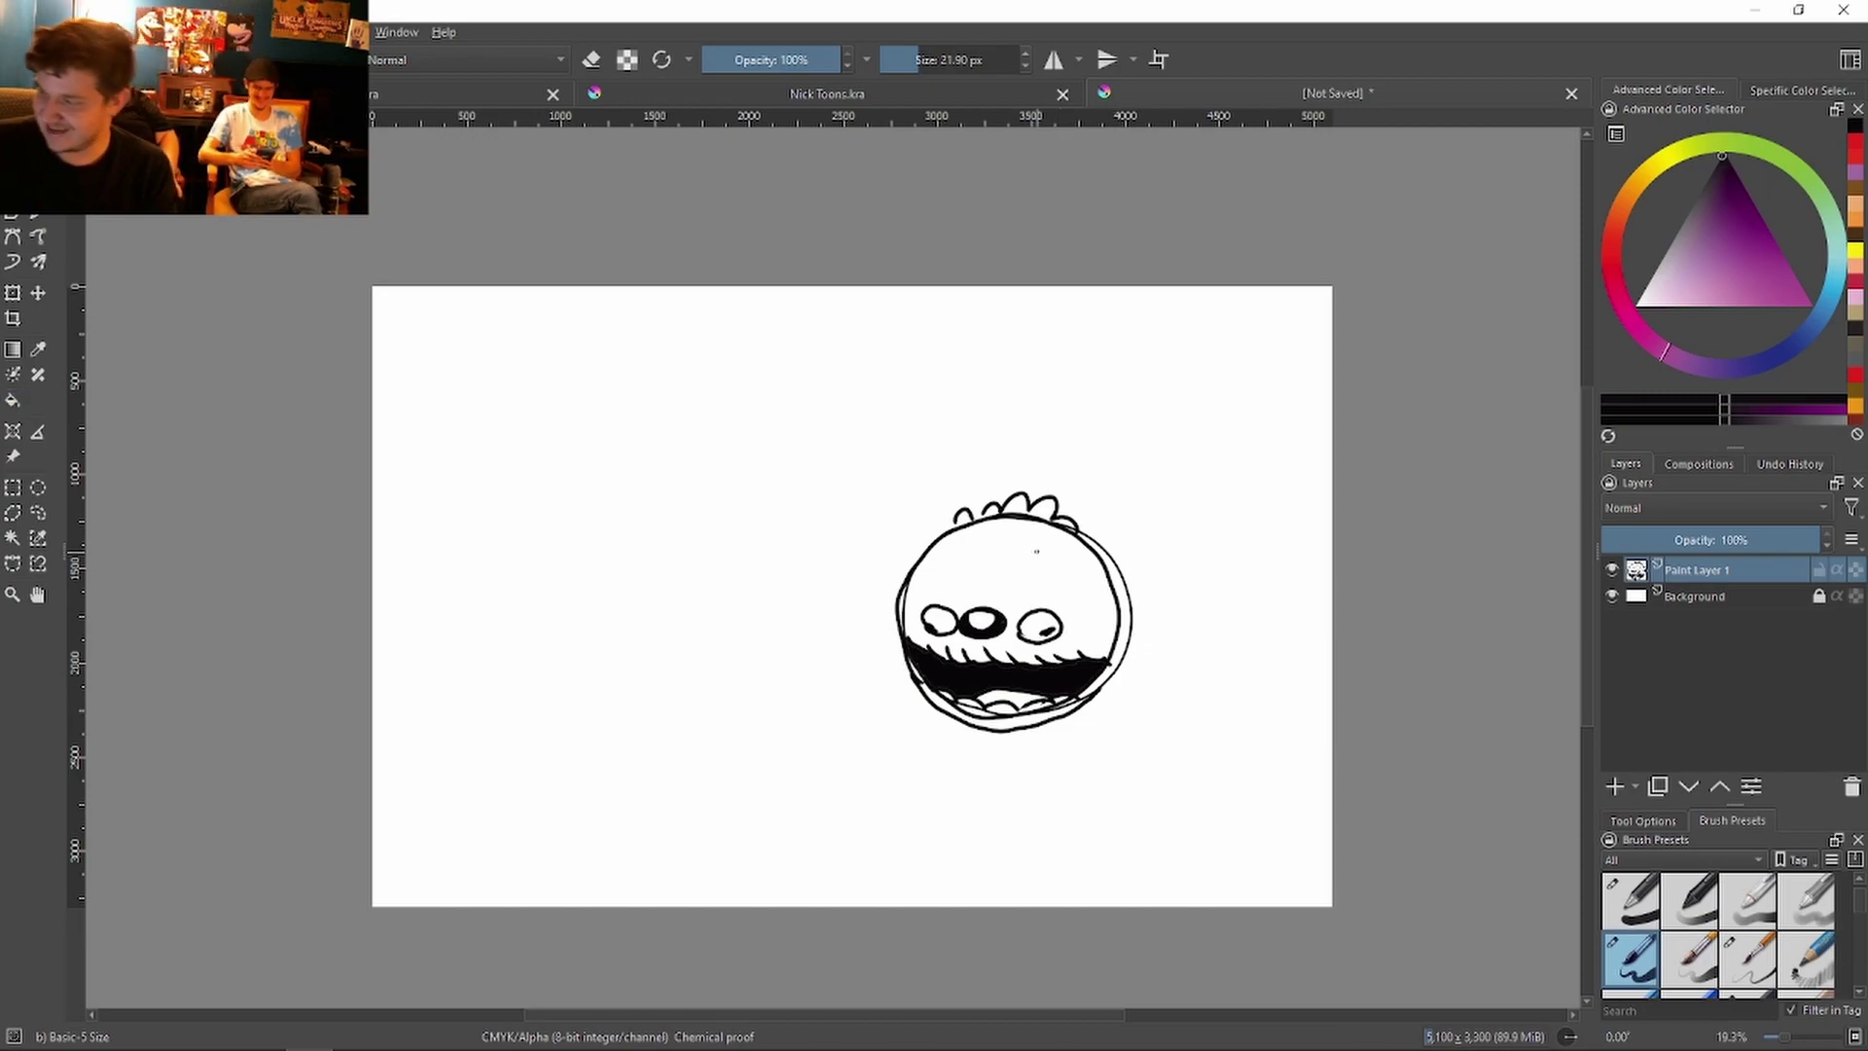
mouse_move(1080, 531)
mouse_down()
mouse_move(1158, 601)
mouse_move(1161, 633)
mouse_up()
mouse_move(1110, 704)
mouse_down()
mouse_move(1119, 736)
mouse_move(1181, 695)
mouse_up()
mouse_move(931, 530)
mouse_down()
mouse_move(870, 592)
mouse_move(847, 662)
mouse_move(893, 710)
mouse_move(917, 703)
mouse_move(808, 756)
mouse_move(897, 762)
mouse_move(939, 823)
mouse_move(1107, 790)
mouse_up()
mouse_move(896, 790)
mouse_down()
mouse_move(867, 822)
mouse_move(857, 897)
mouse_up()
mouse_move(1181, 701)
mouse_down()
mouse_move(1211, 739)
mouse_move(1231, 856)
mouse_up()
mouse_move(1121, 788)
mouse_down()
mouse_move(1098, 869)
mouse_move(1134, 903)
mouse_move(1240, 864)
mouse_up()
mouse_move(821, 755)
mouse_down()
mouse_move(787, 779)
mouse_move(793, 828)
mouse_move(856, 890)
mouse_up()
drag(814, 804, 853, 784)
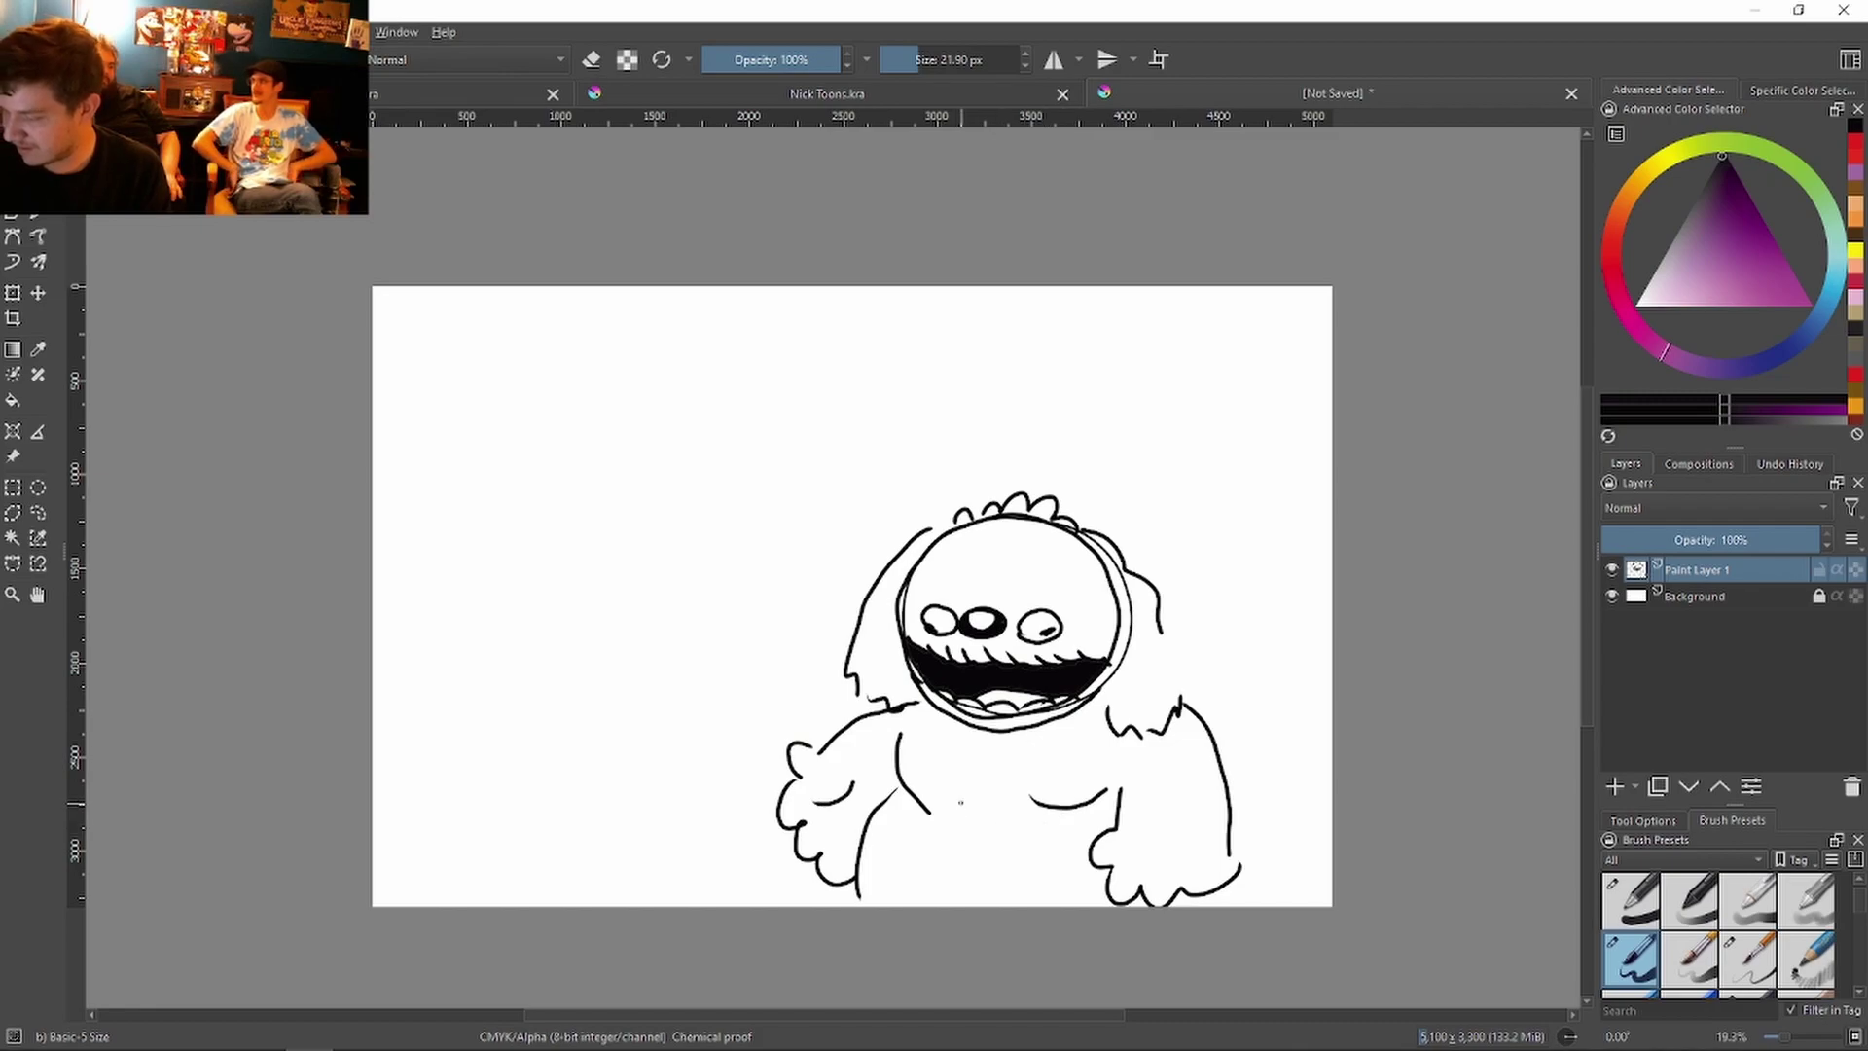
Step: Add short fur dashes down the middle of the chest and belly
drag(968, 752, 967, 790)
mouse_move(983, 777)
mouse_down()
mouse_move(996, 790)
mouse_move(955, 788)
mouse_move(954, 898)
mouse_up()
click(960, 803)
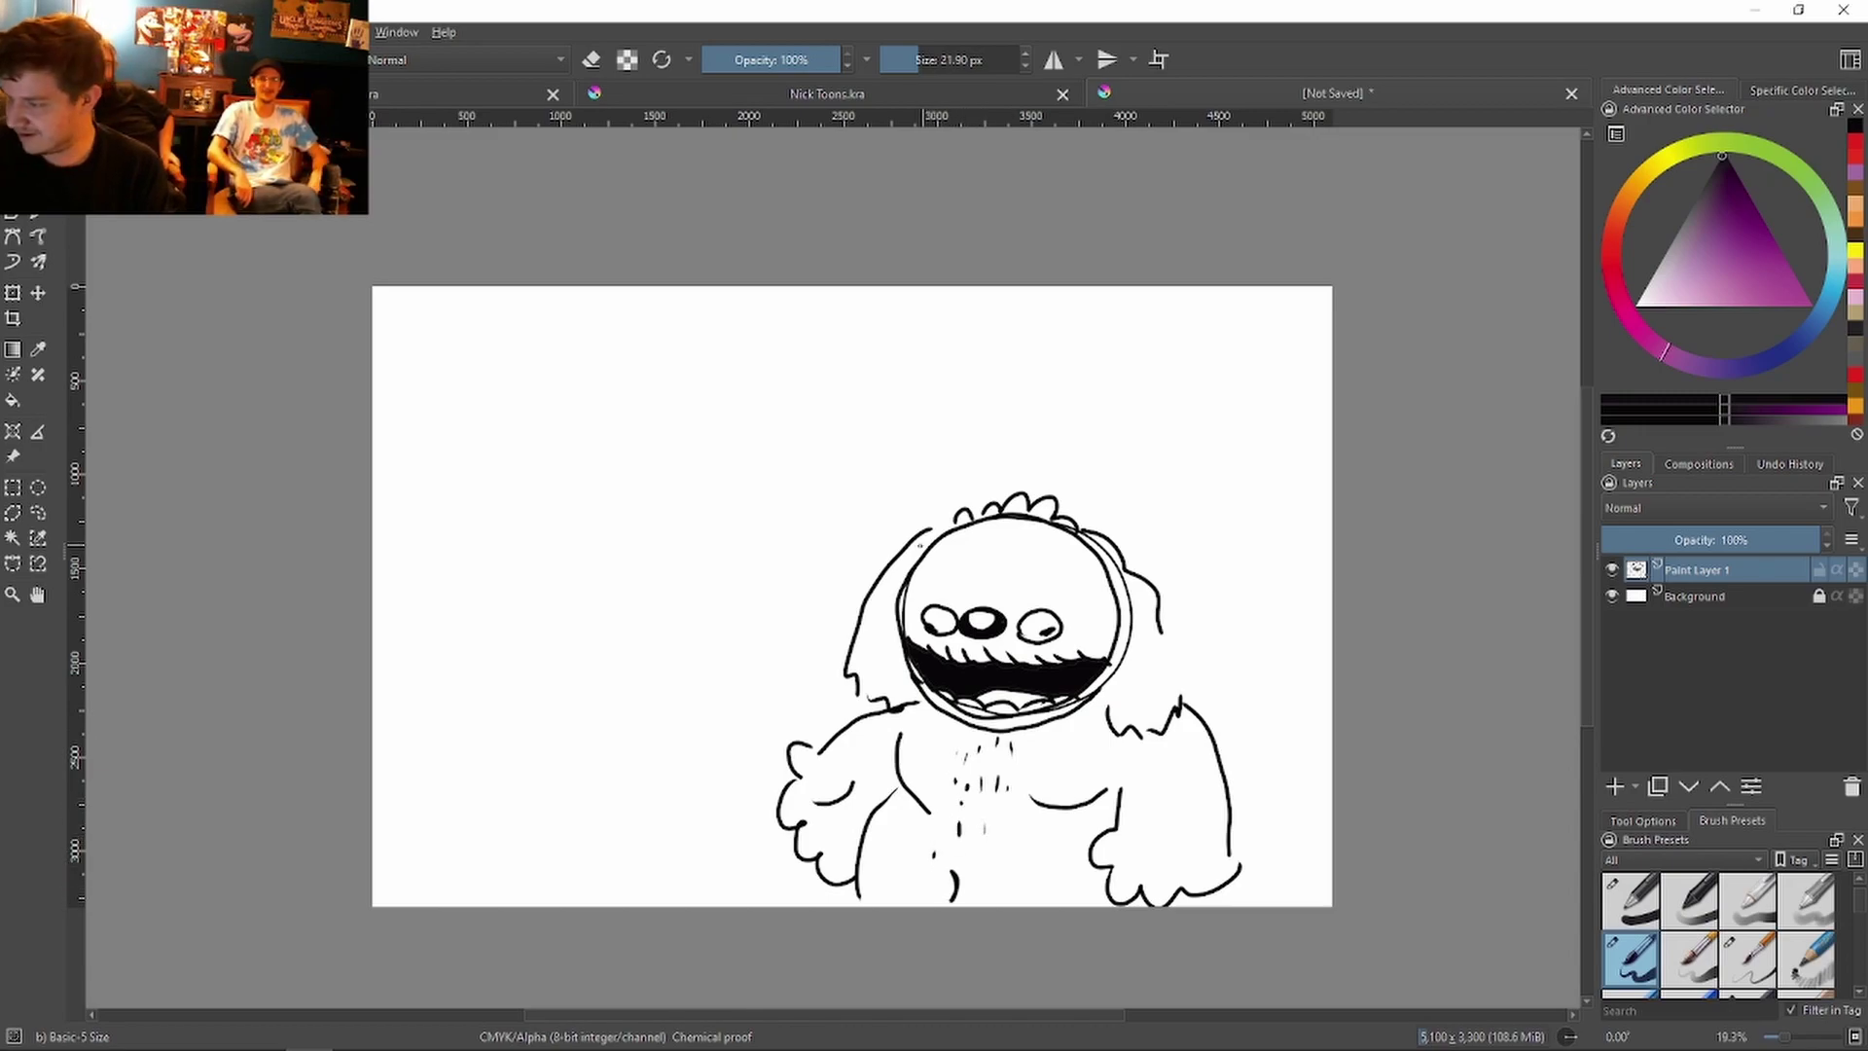
Step: Close the outlines of both ears and draw a jagged fringe and a new right edge for the face
drag(926, 528, 917, 550)
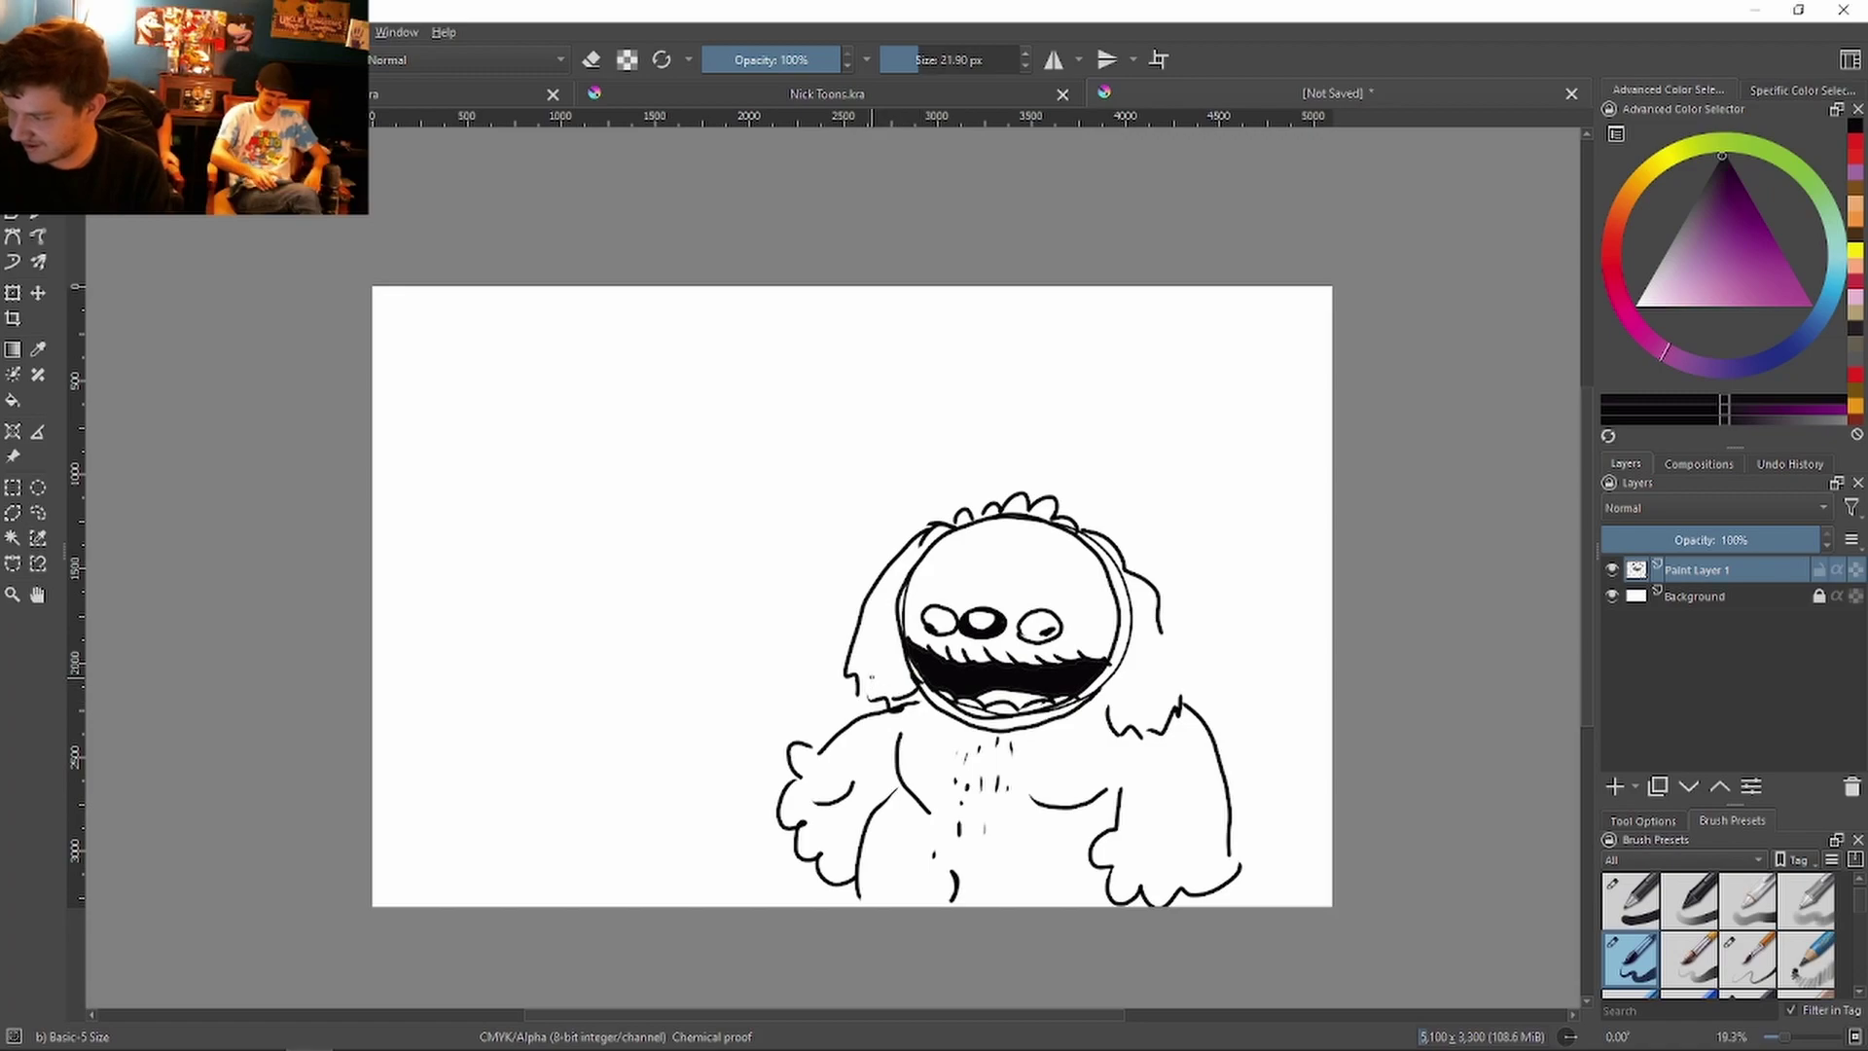
mouse_move(1168, 640)
mouse_down()
mouse_move(1192, 701)
mouse_move(1095, 672)
mouse_up()
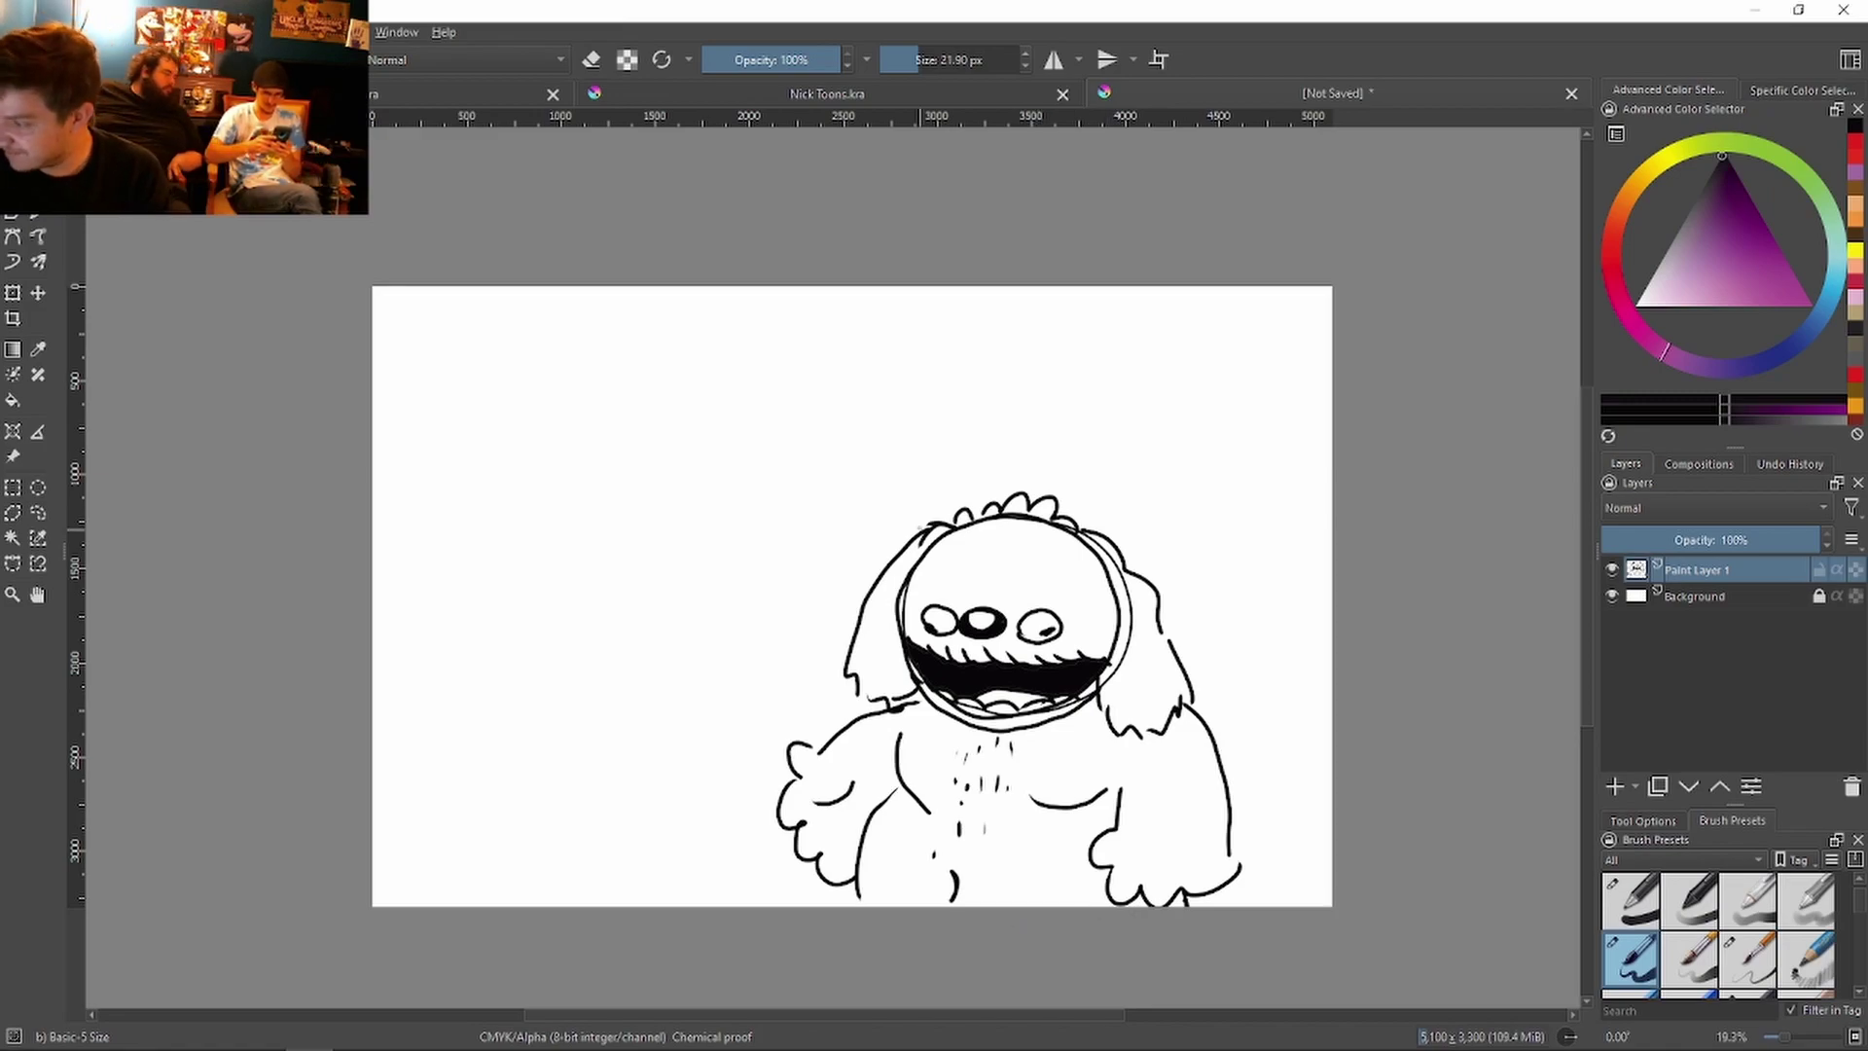
drag(960, 537, 1084, 541)
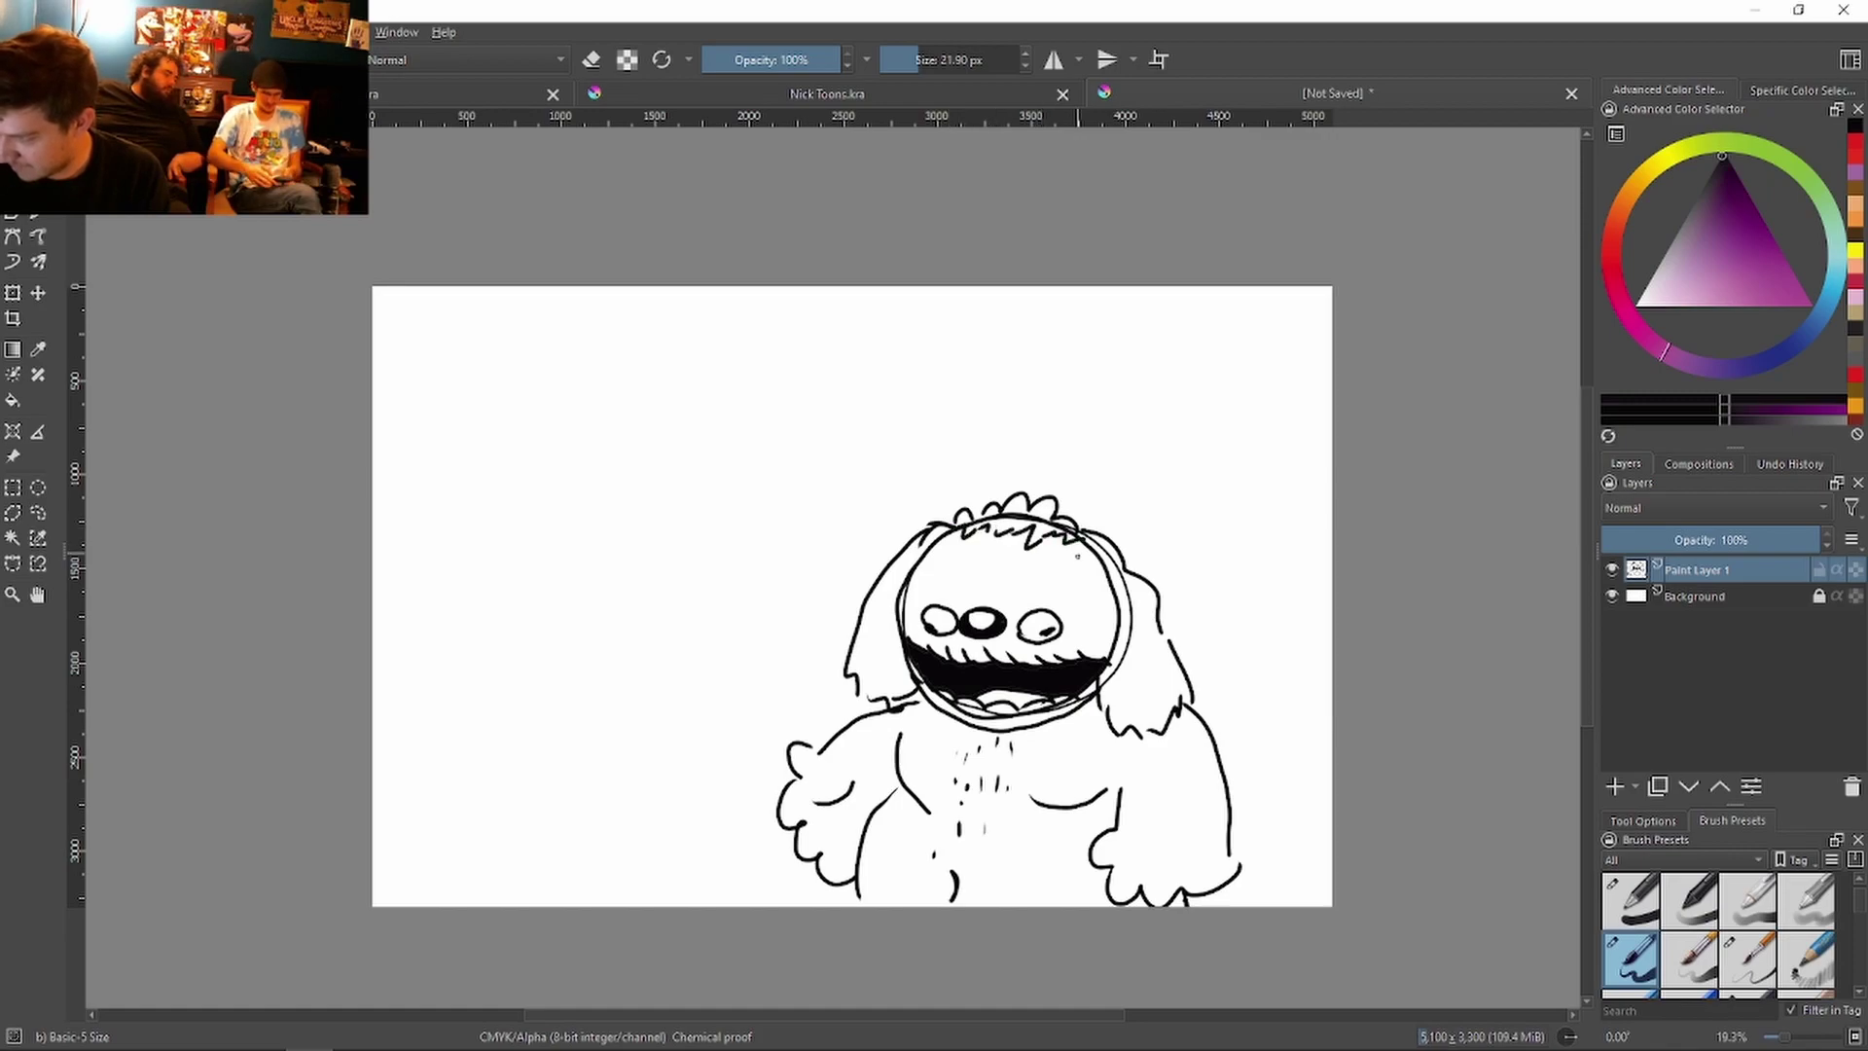
drag(1106, 648, 1078, 547)
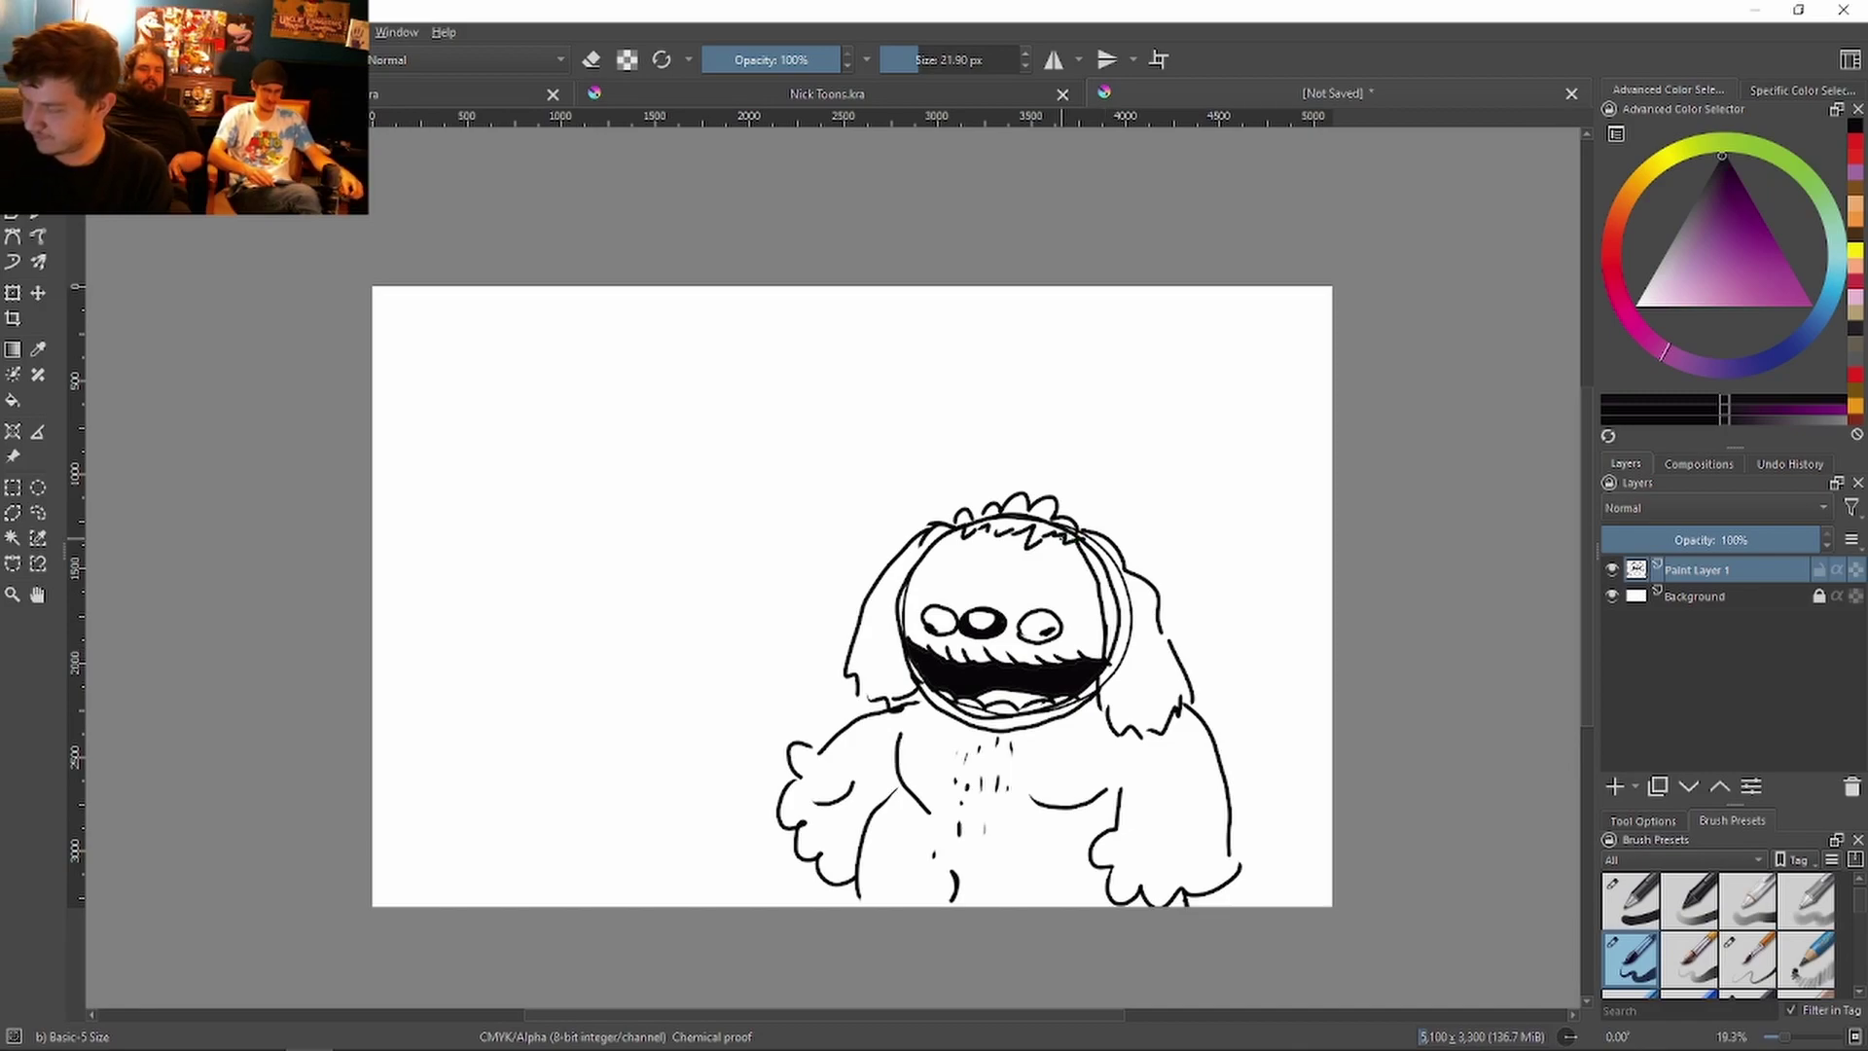
drag(858, 714, 874, 707)
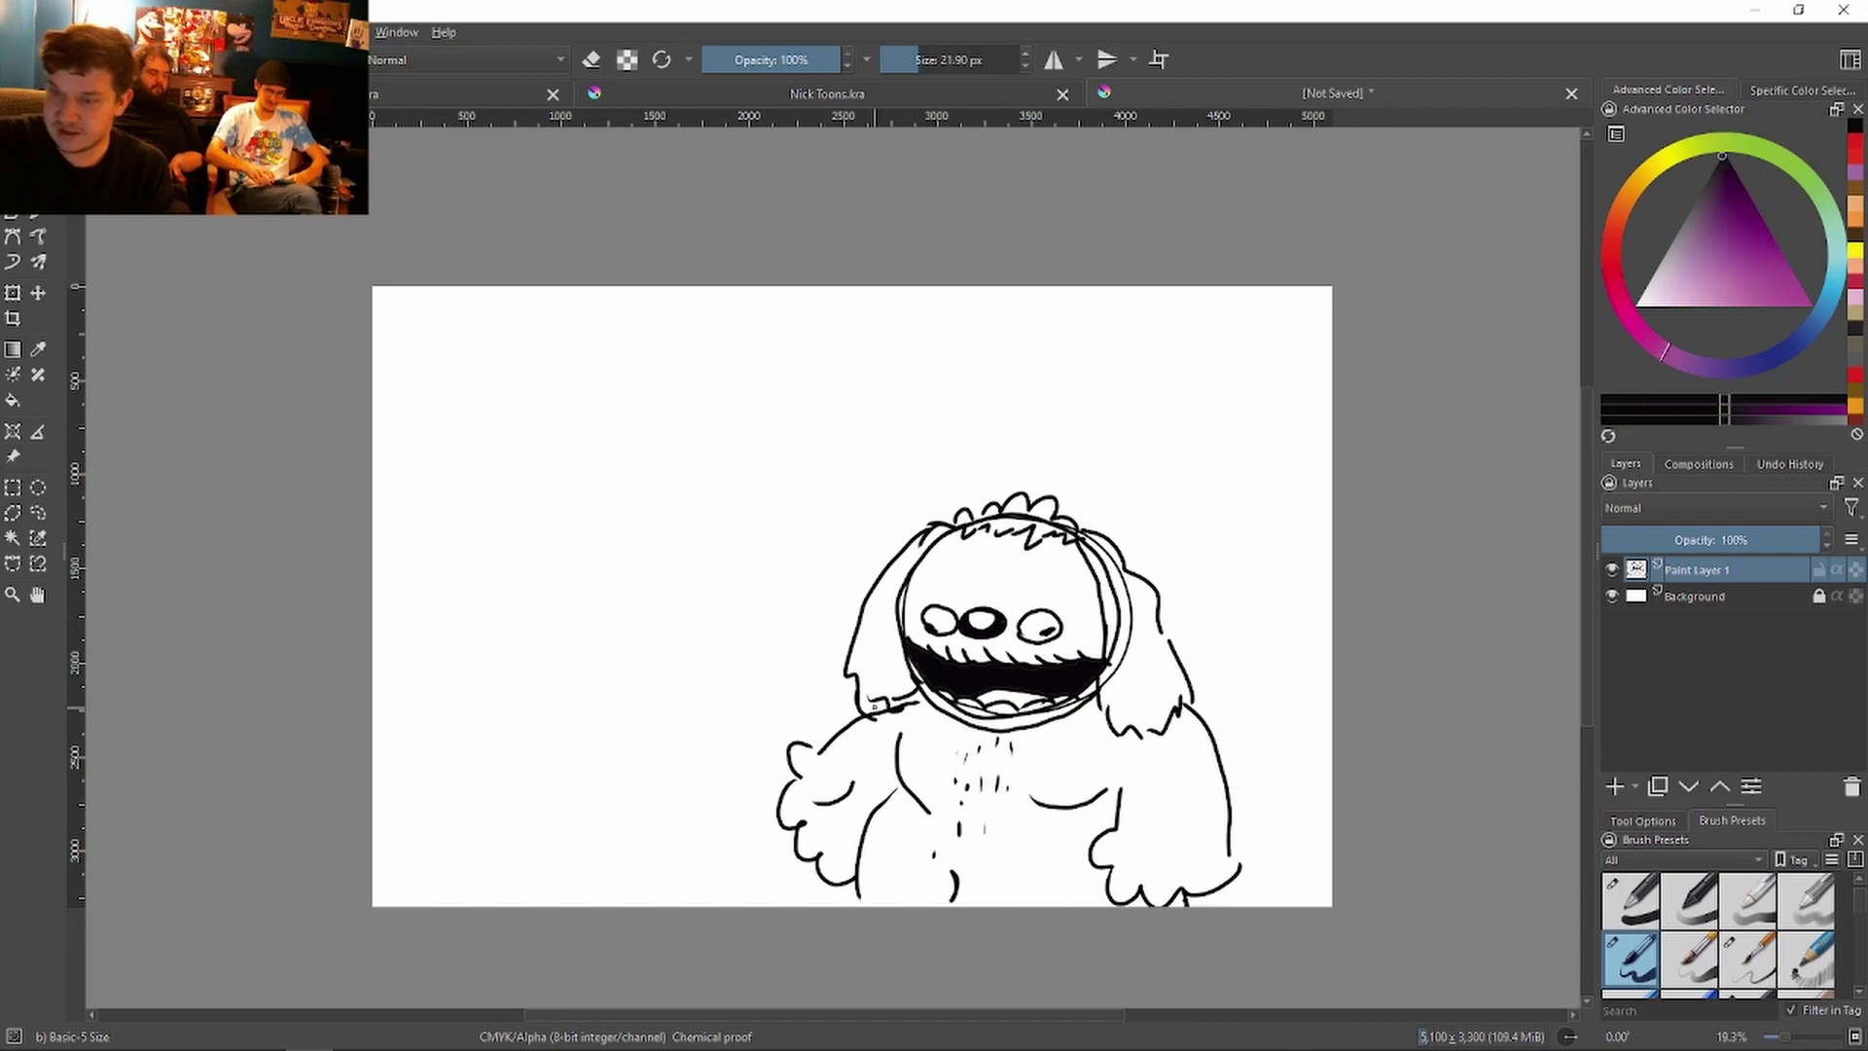
Step: Freehand-select the overlapping old head outlines inside the right ear and delete them
click(38, 512)
mouse_move(1103, 691)
mouse_down()
mouse_move(1113, 584)
mouse_move(1088, 538)
mouse_move(1130, 568)
mouse_move(1158, 646)
mouse_move(1146, 700)
mouse_move(1105, 705)
mouse_up()
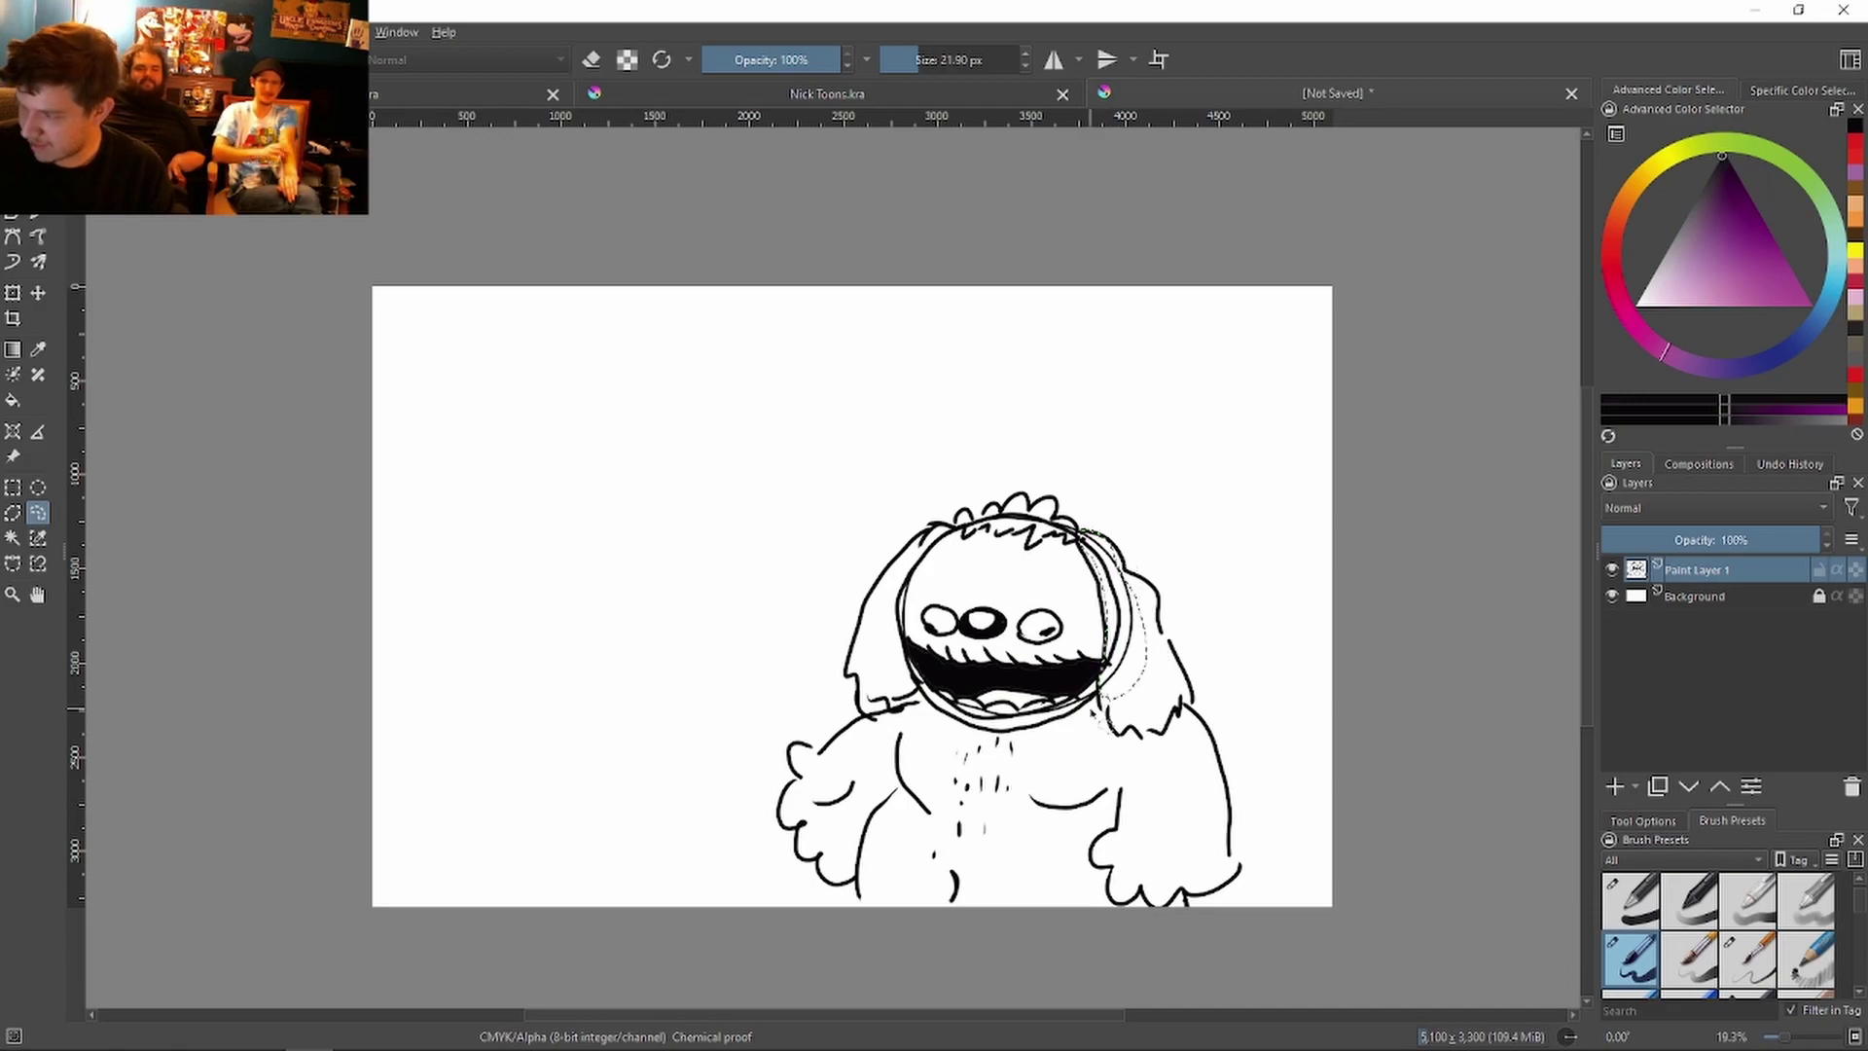
key(Delete)
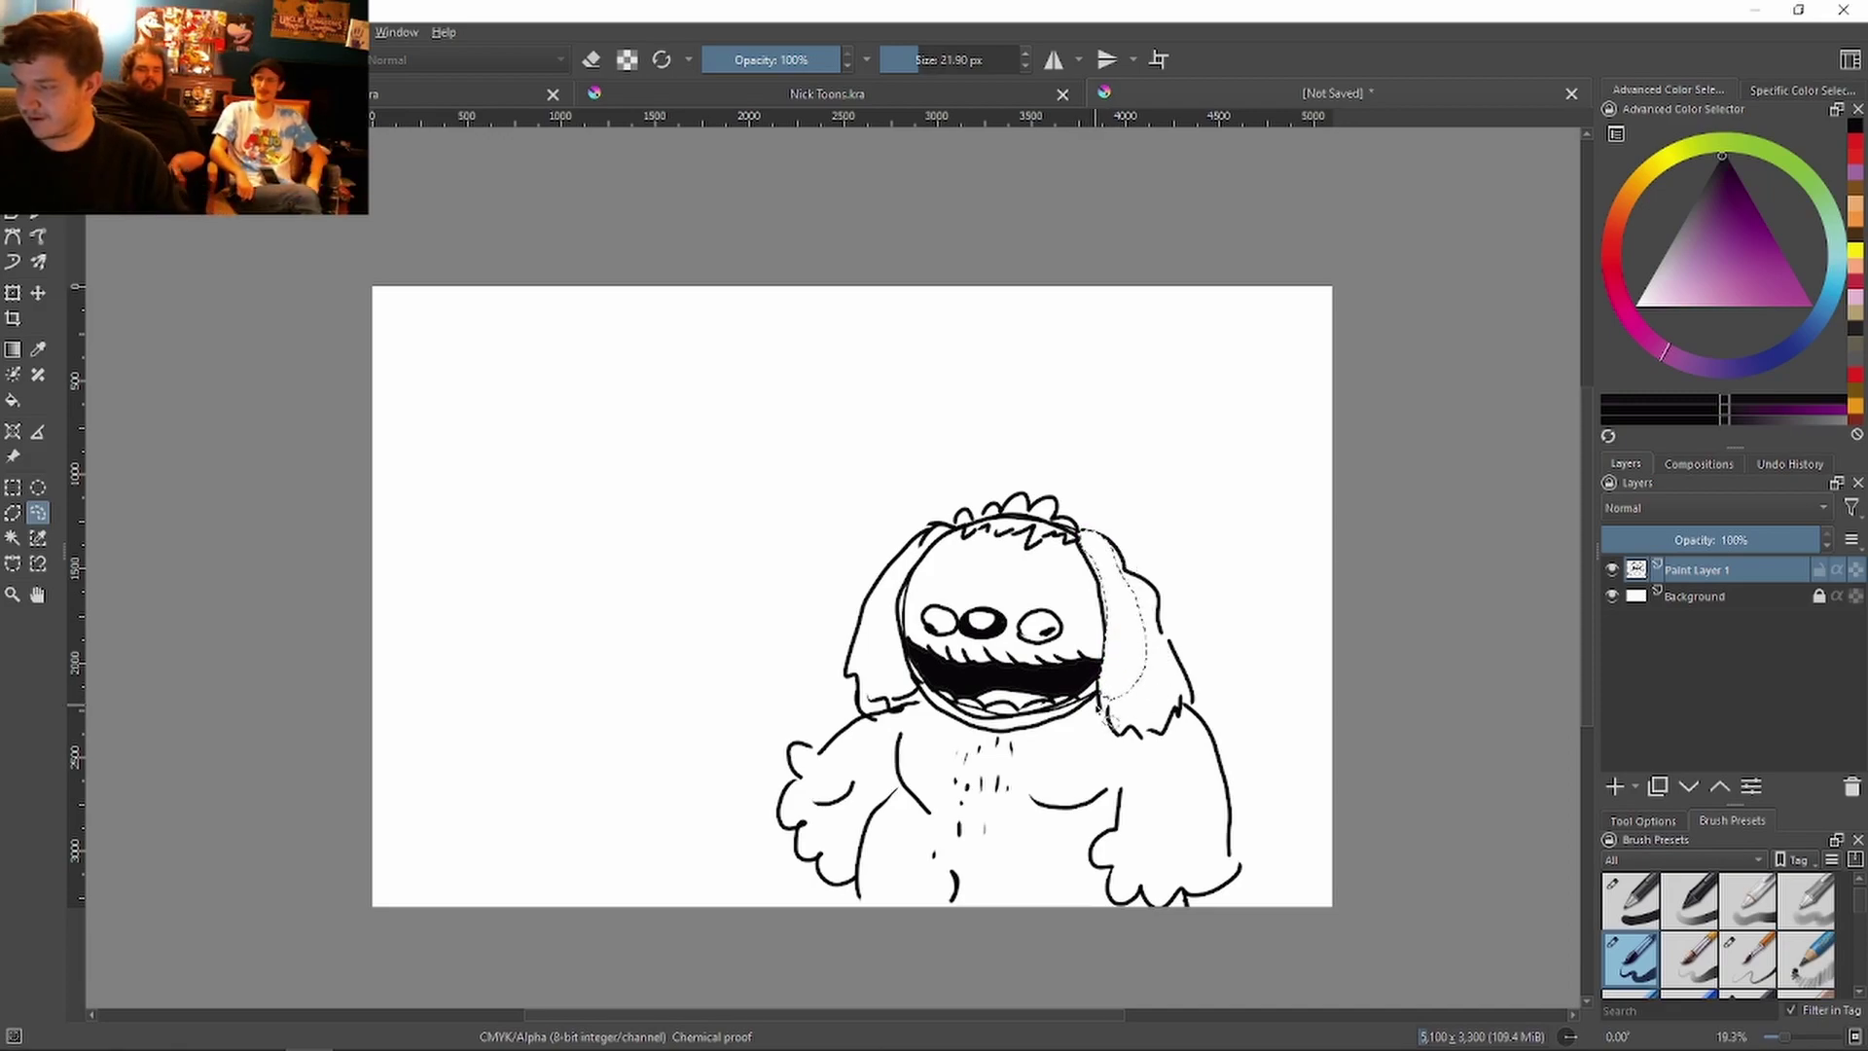
Step: Clear the leftover selection and brush a short vertical stroke below the right side of the chin
click(13, 486)
click(552, 798)
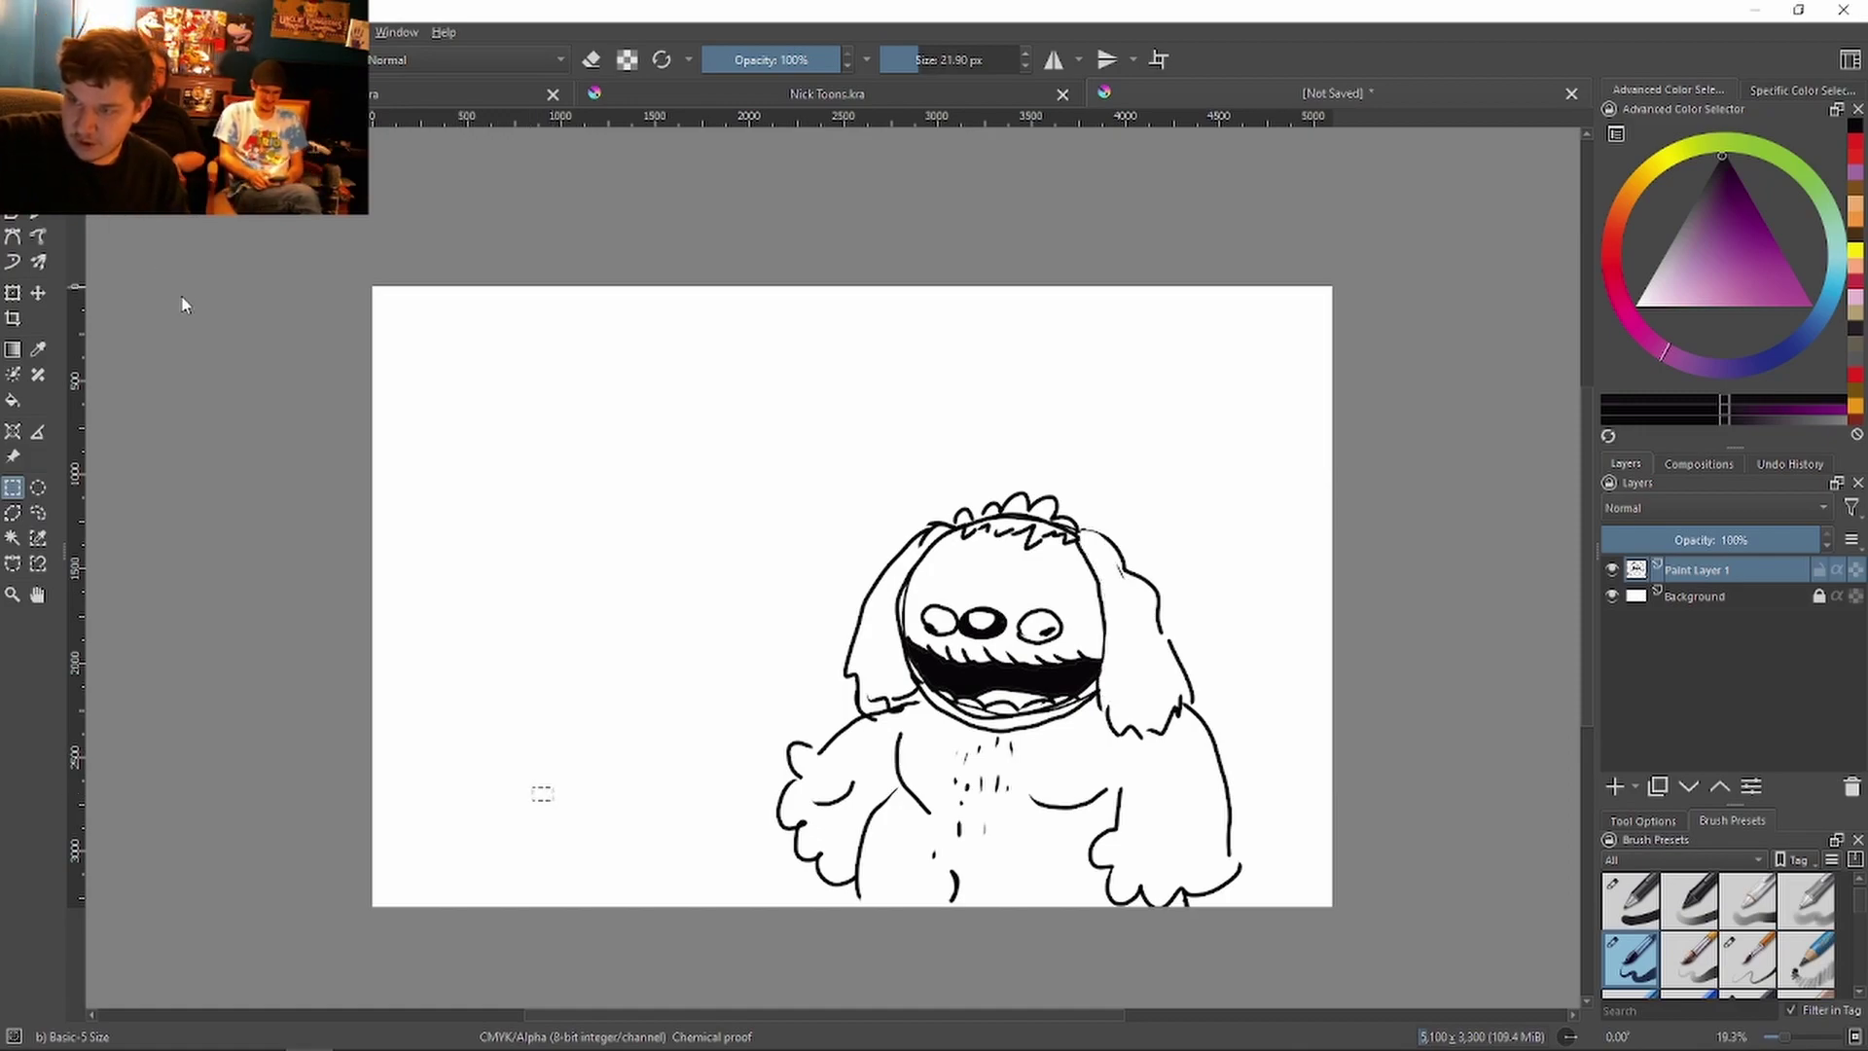
key(b)
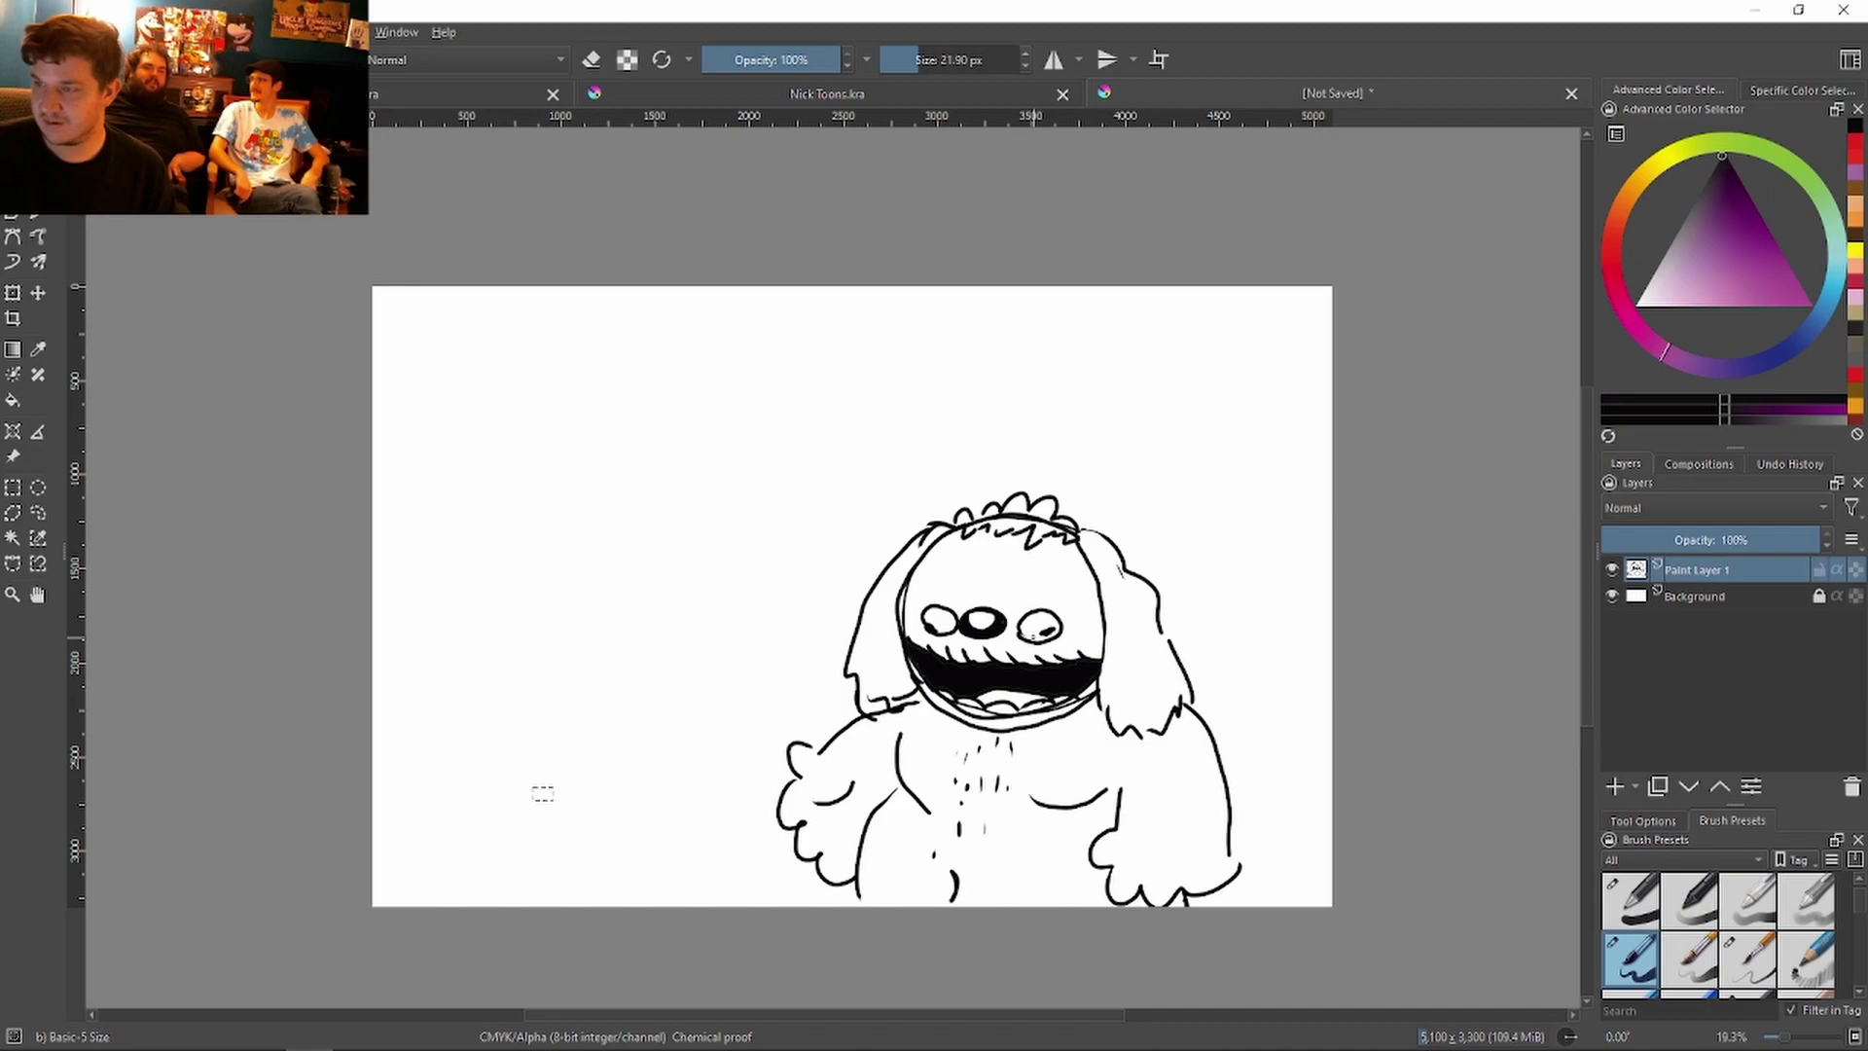
click(12, 487)
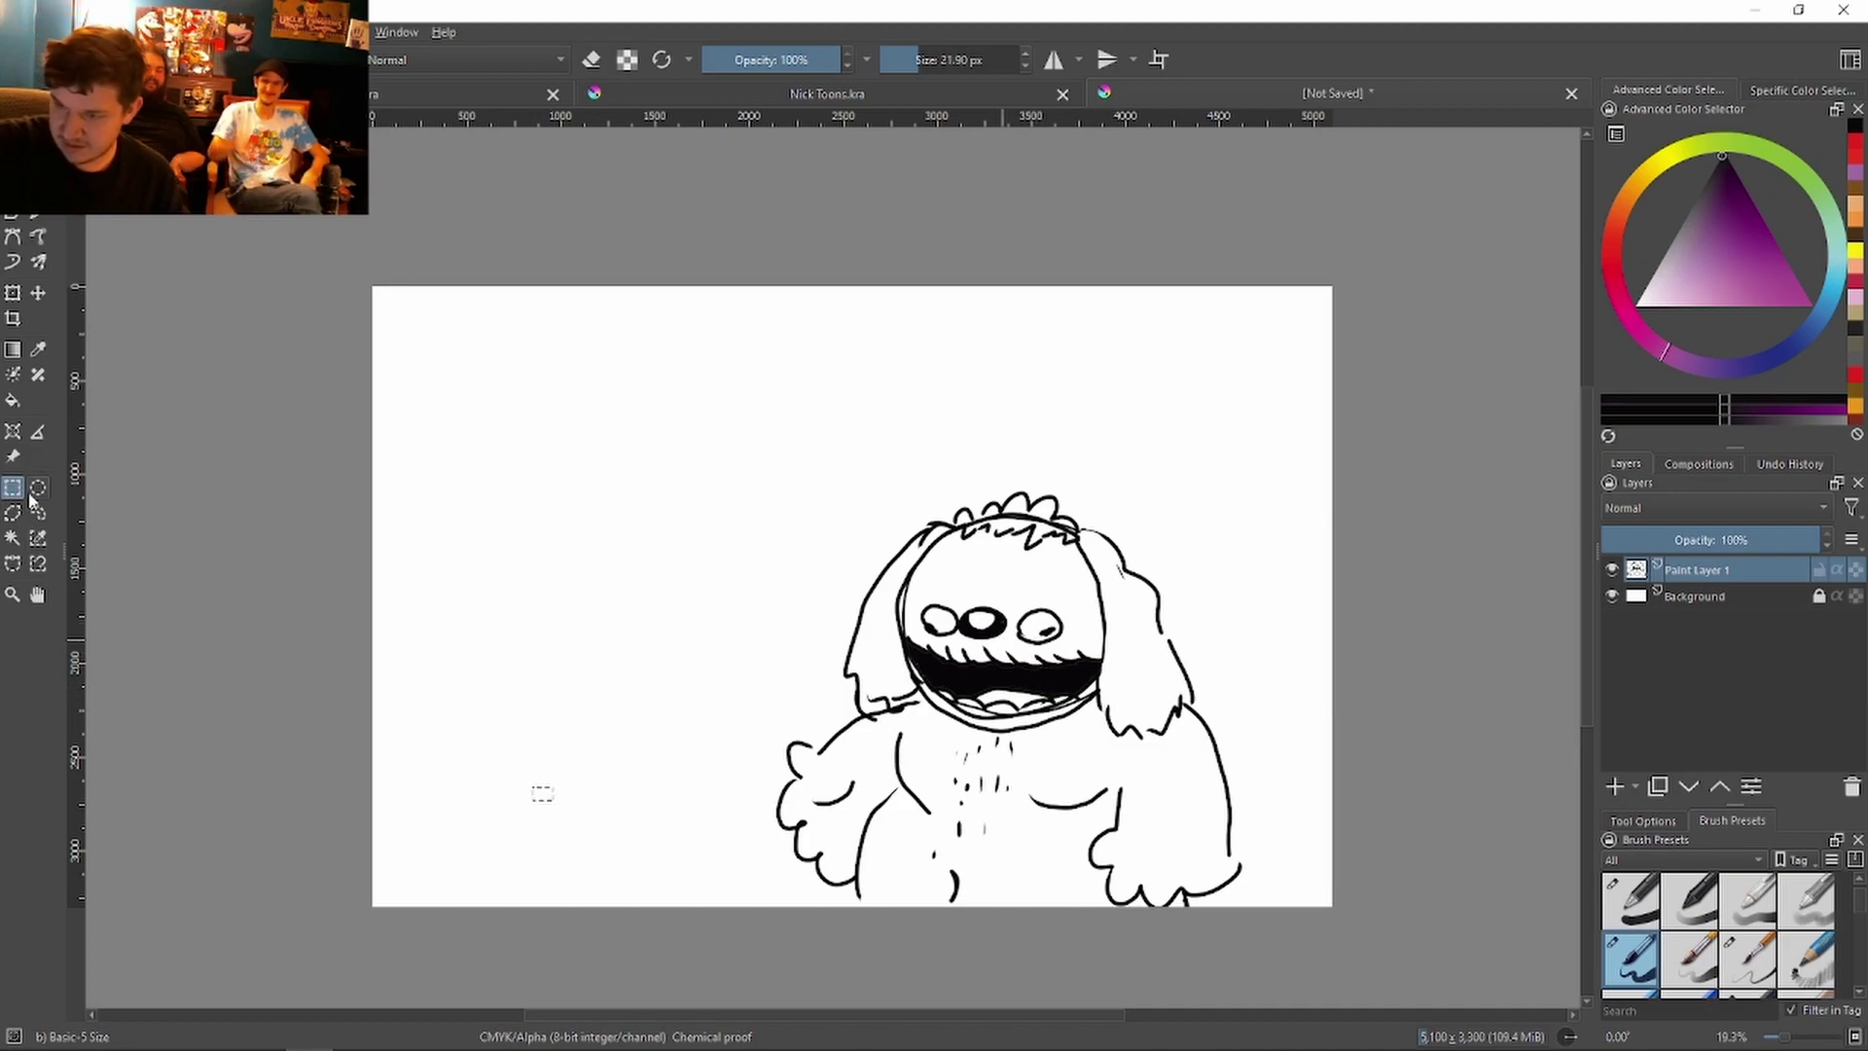
click(495, 445)
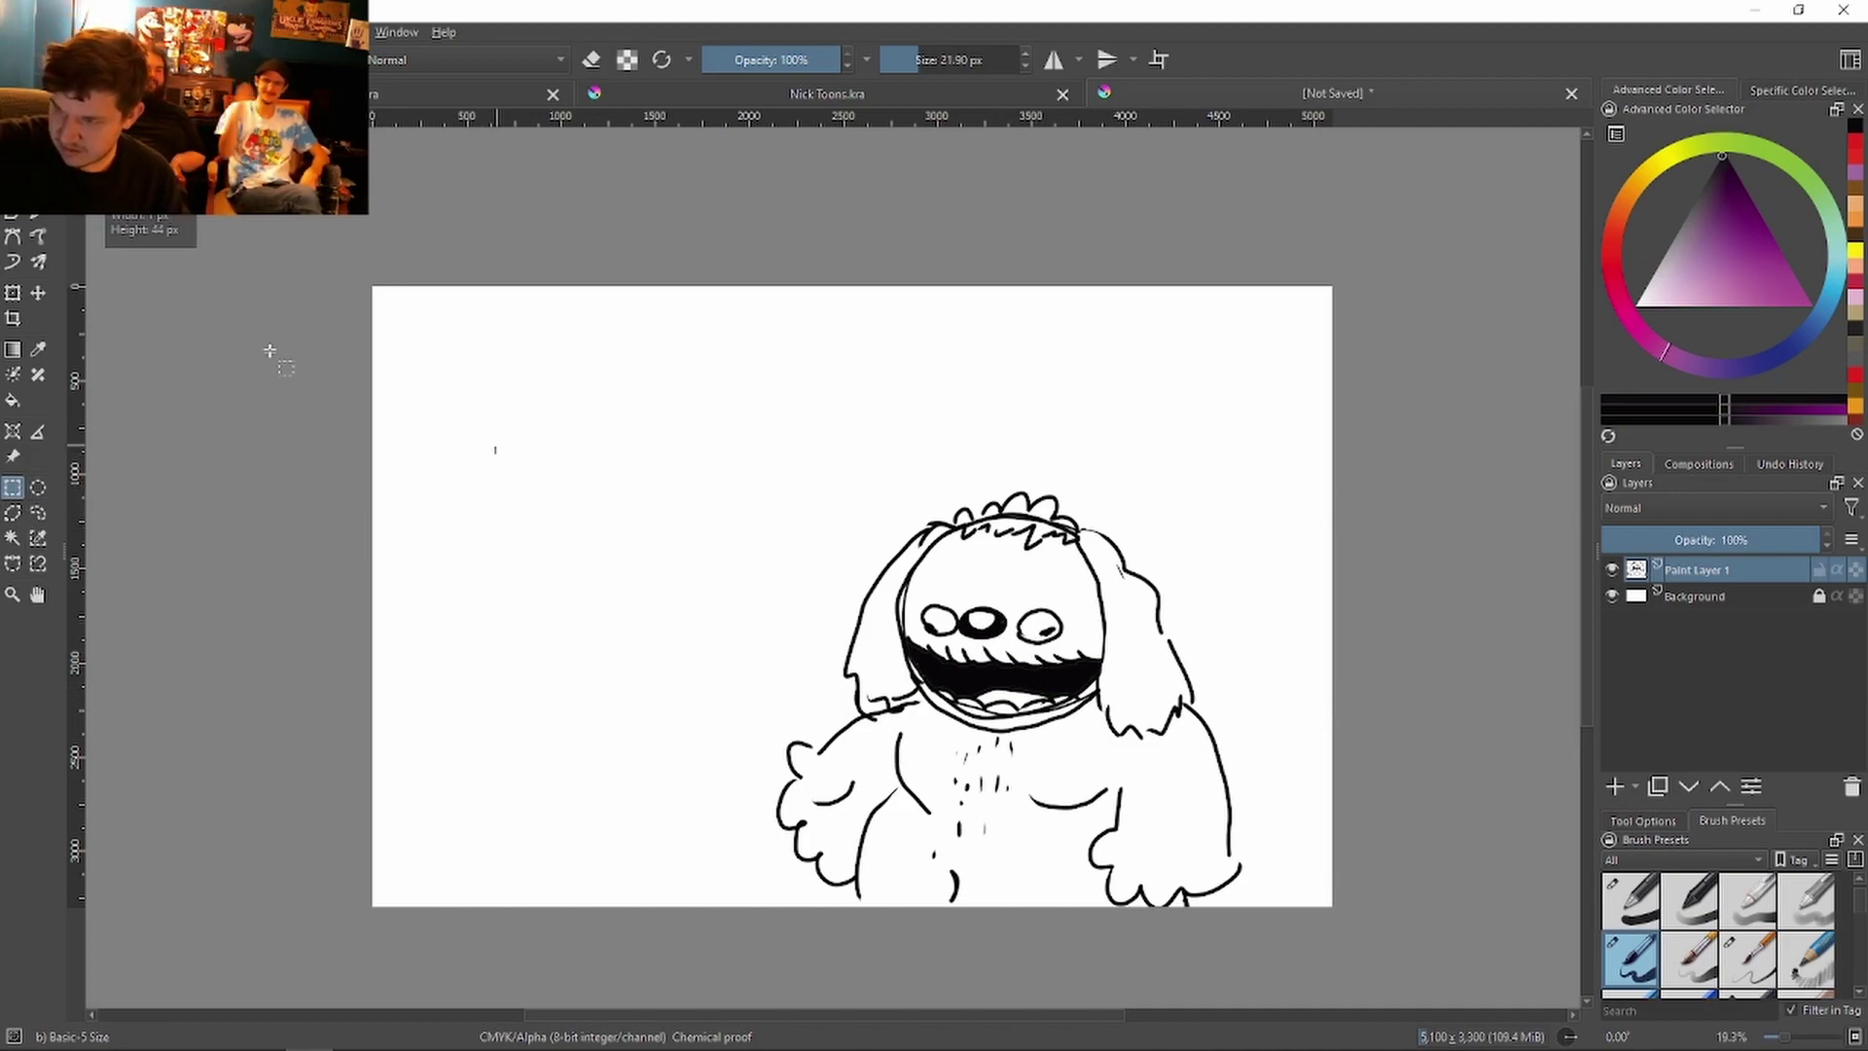
click(414, 385)
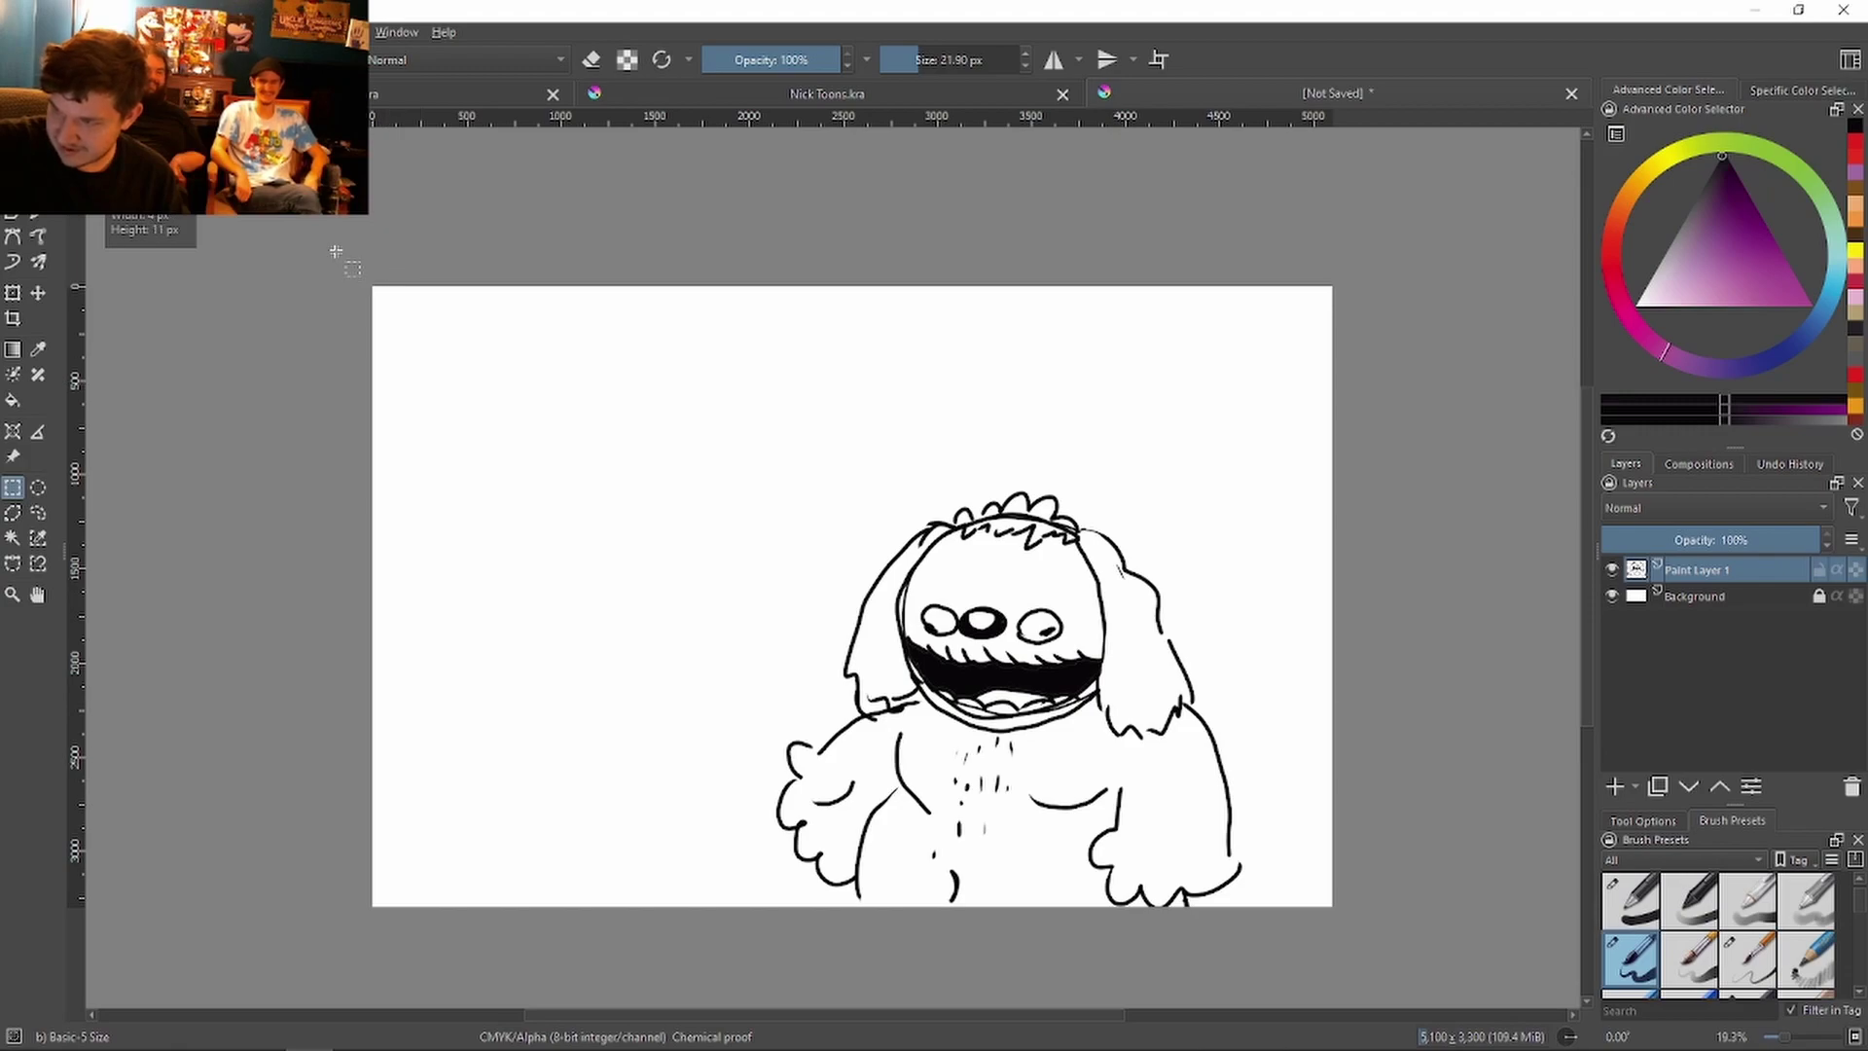
key(b)
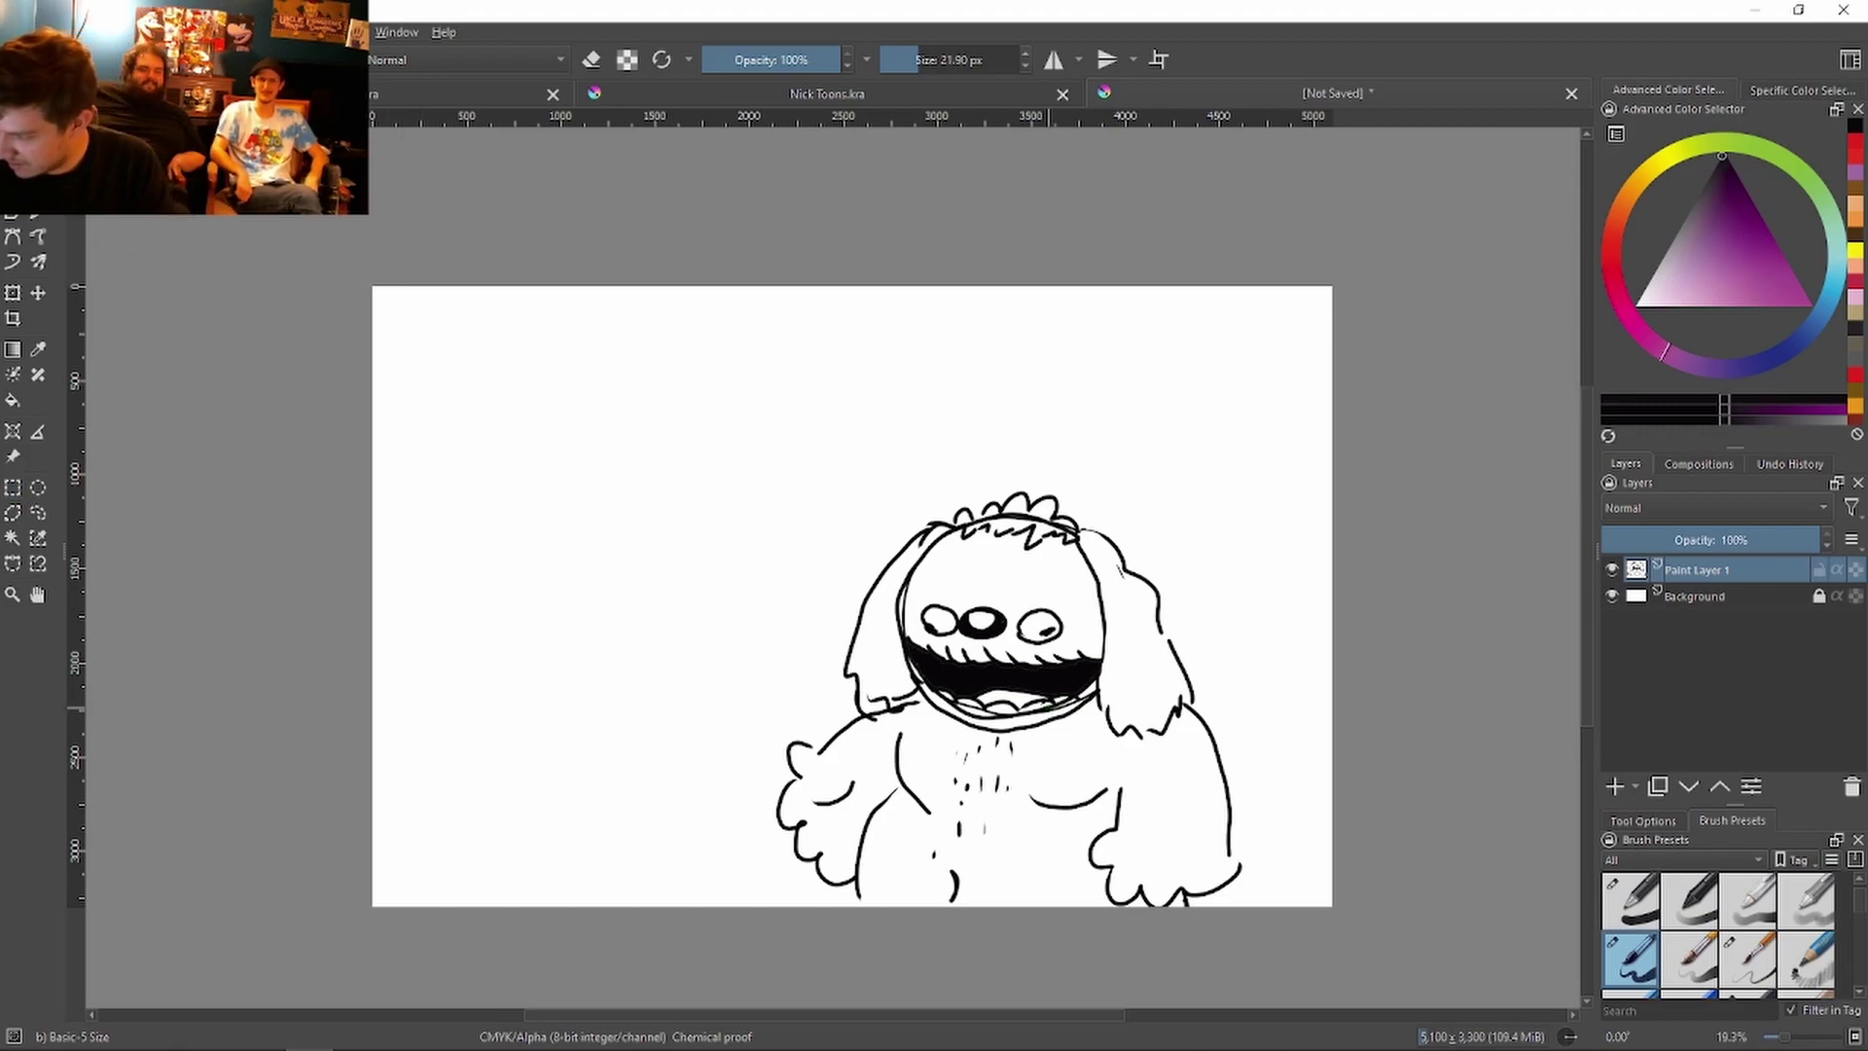
drag(1061, 717, 1061, 769)
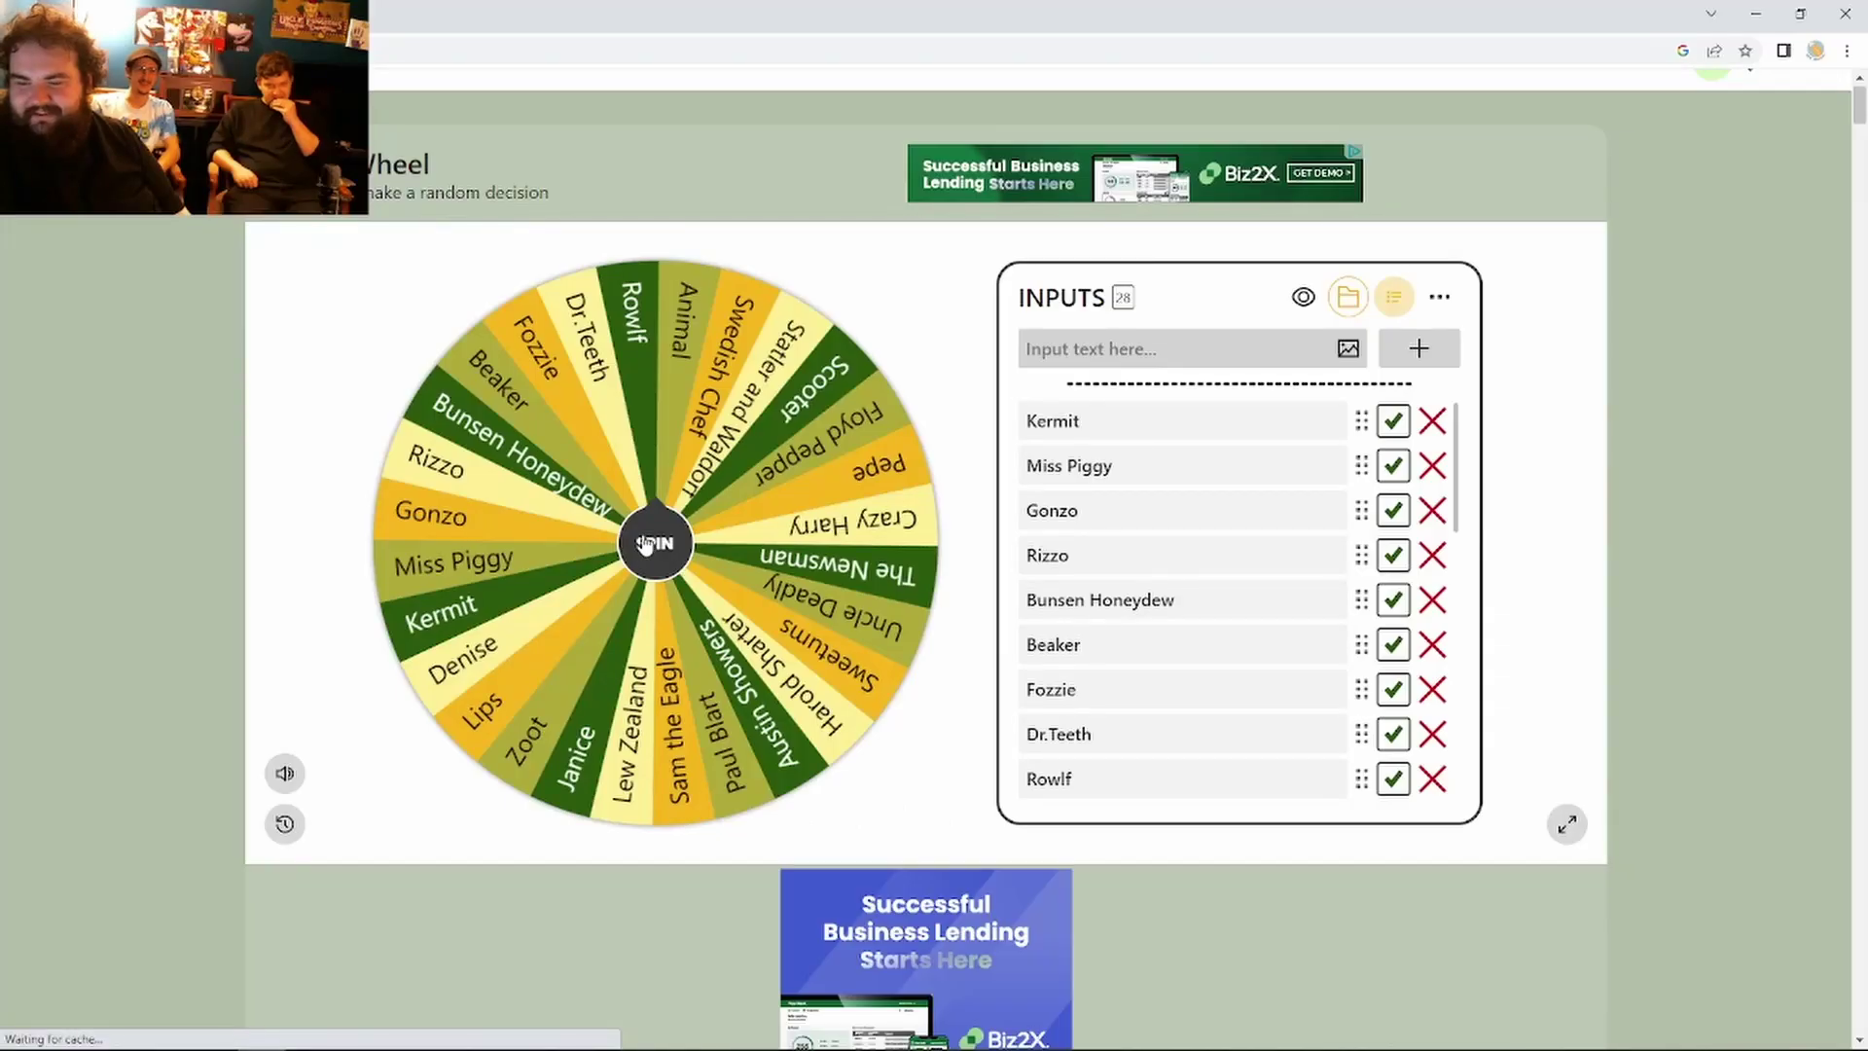
Step: Return to the wheel in the browser and spin it two more times, closing each result
click(645, 545)
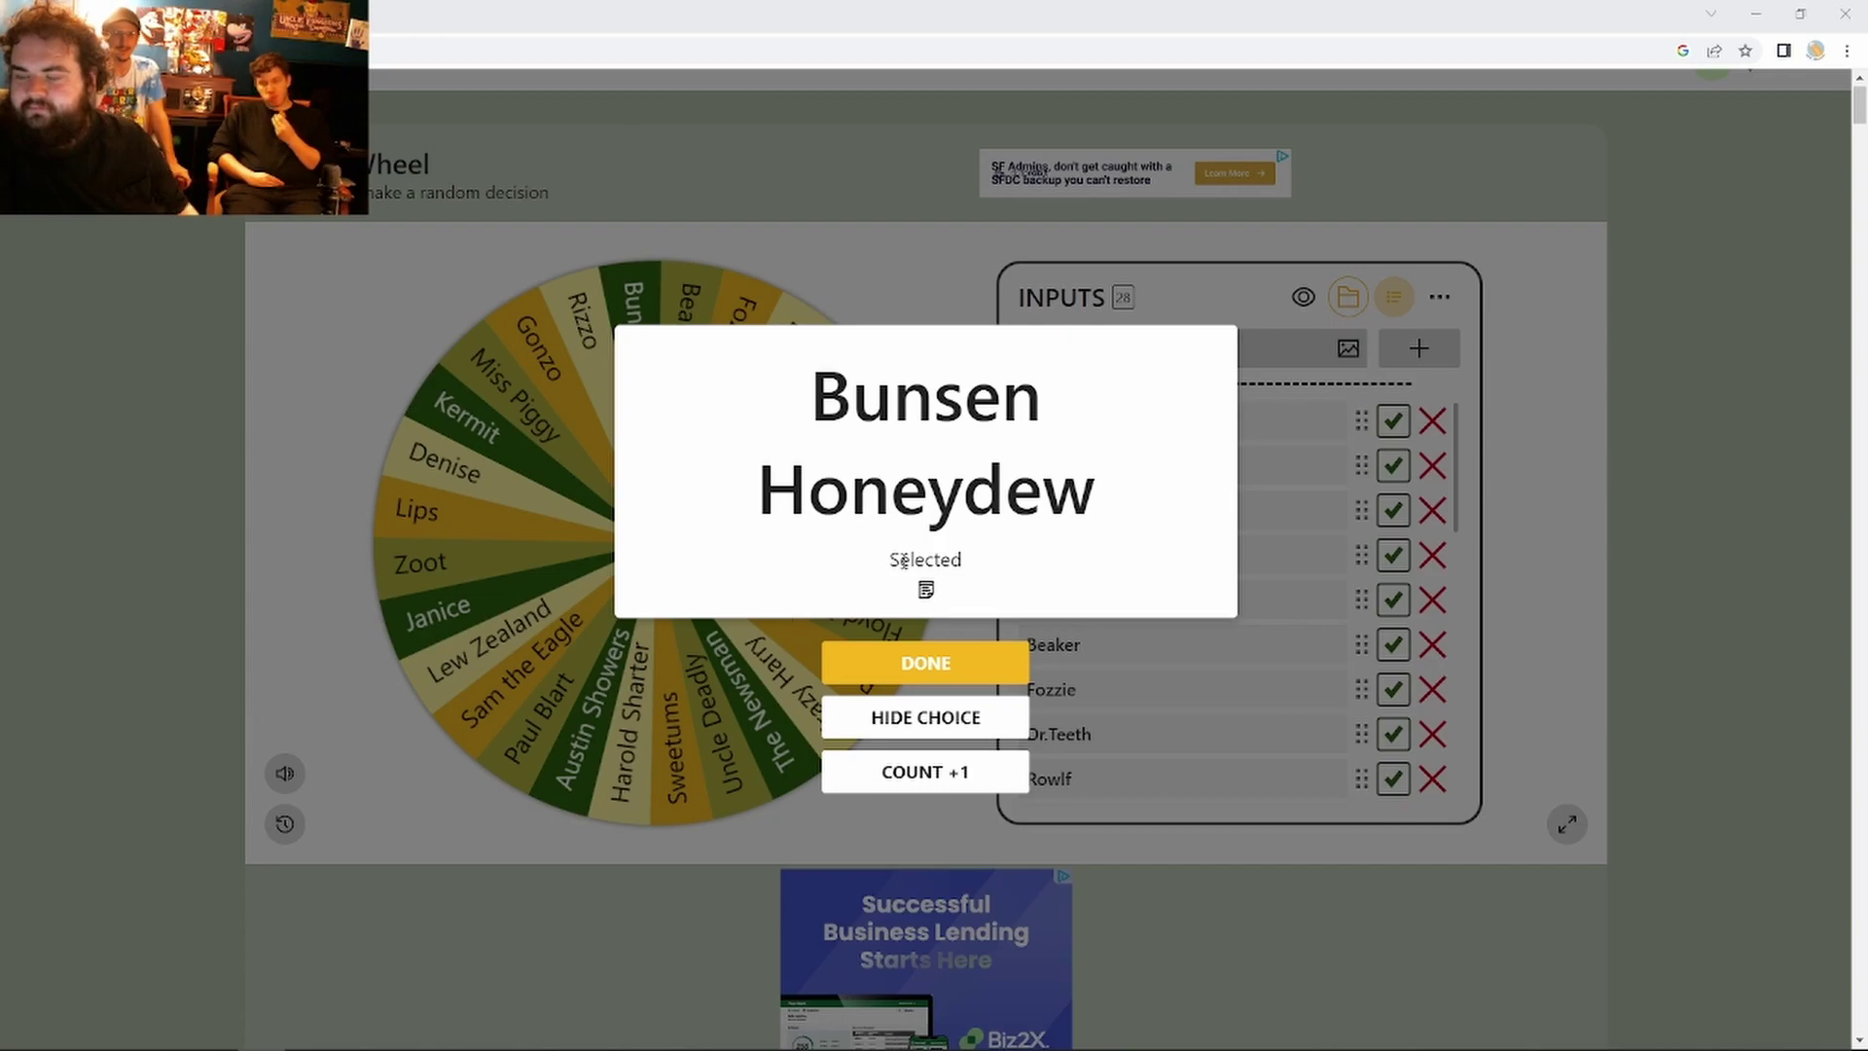
click(856, 670)
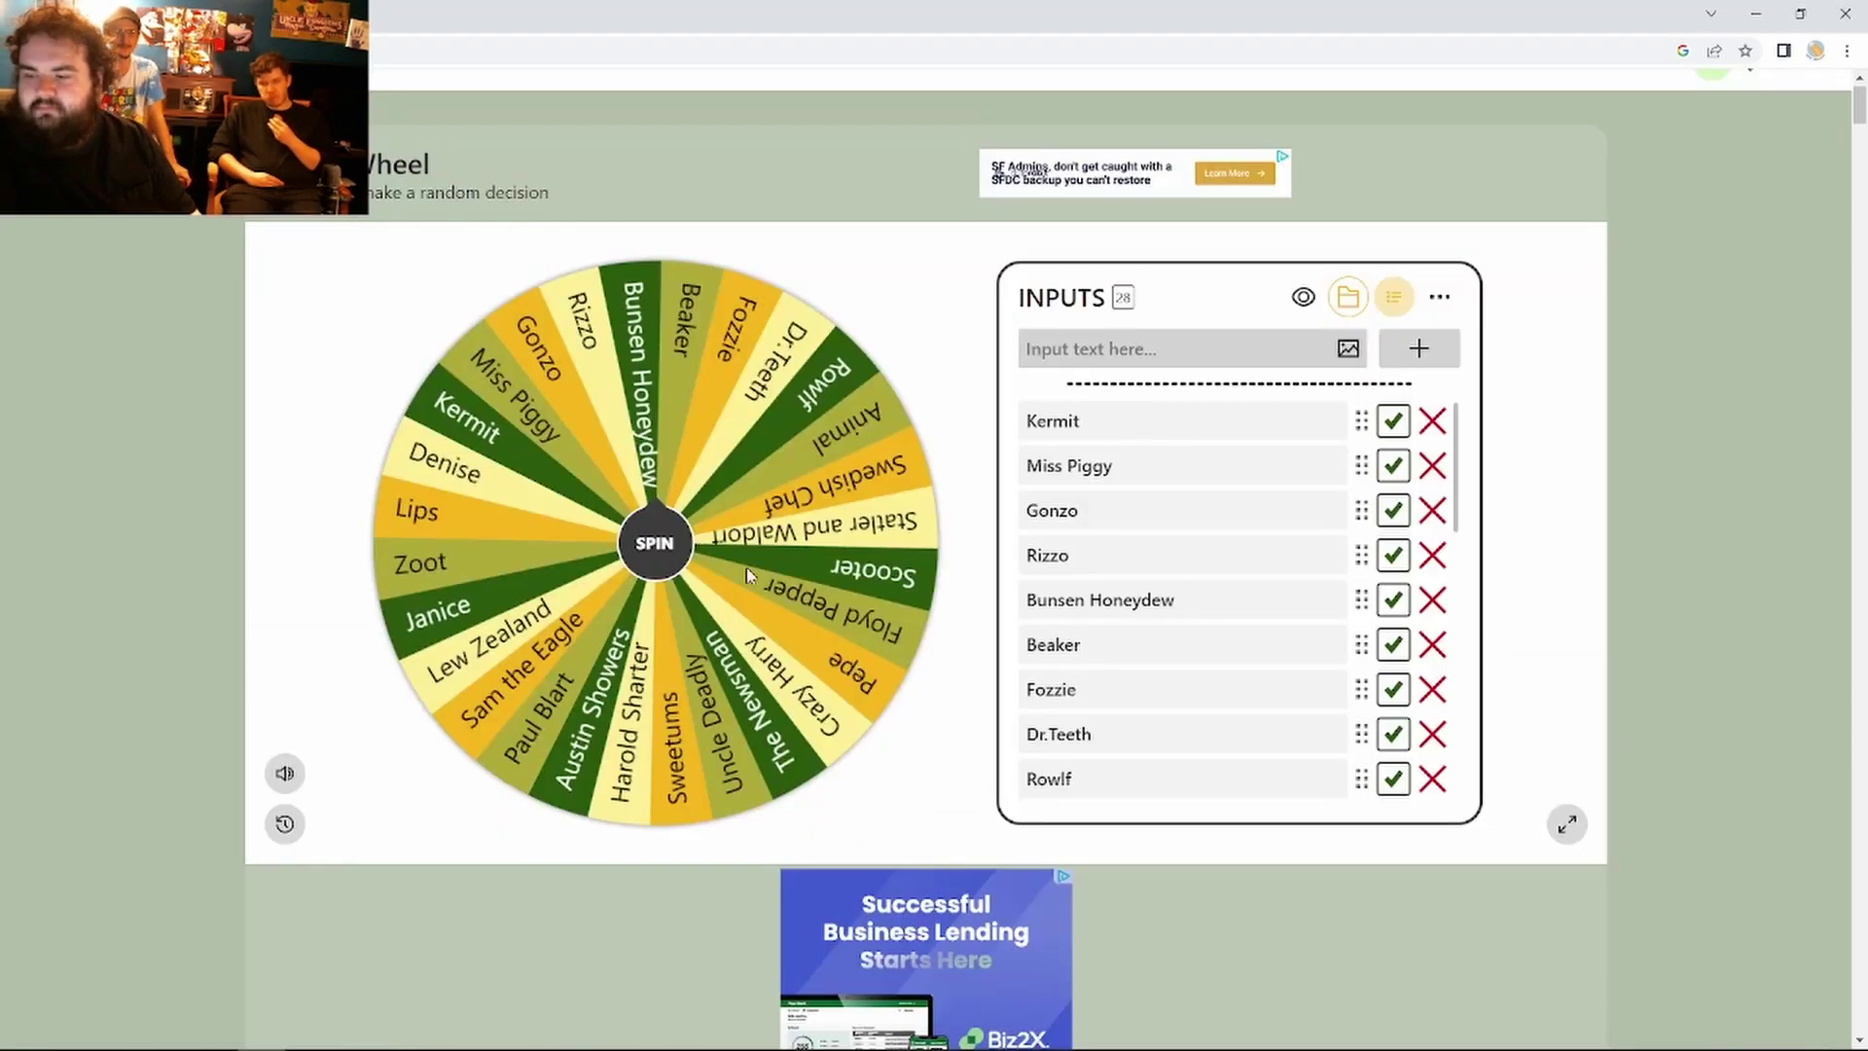
click(648, 526)
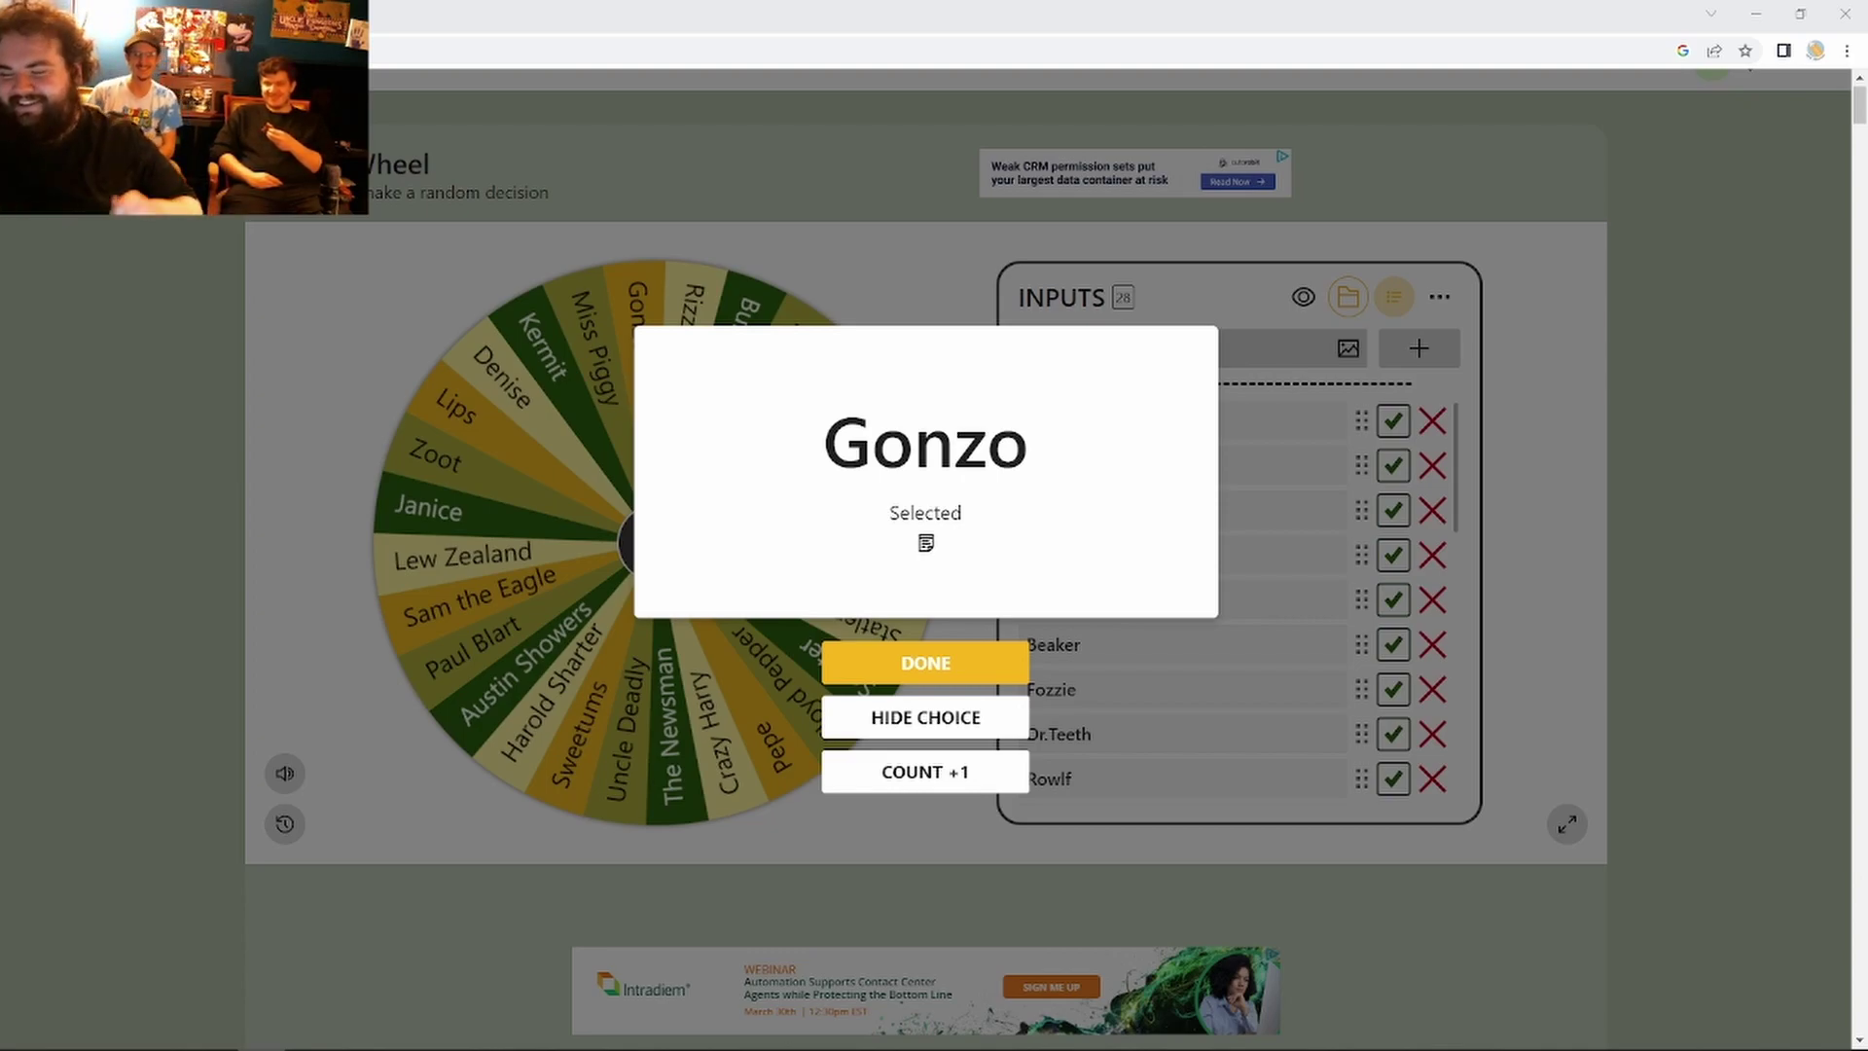
click(934, 665)
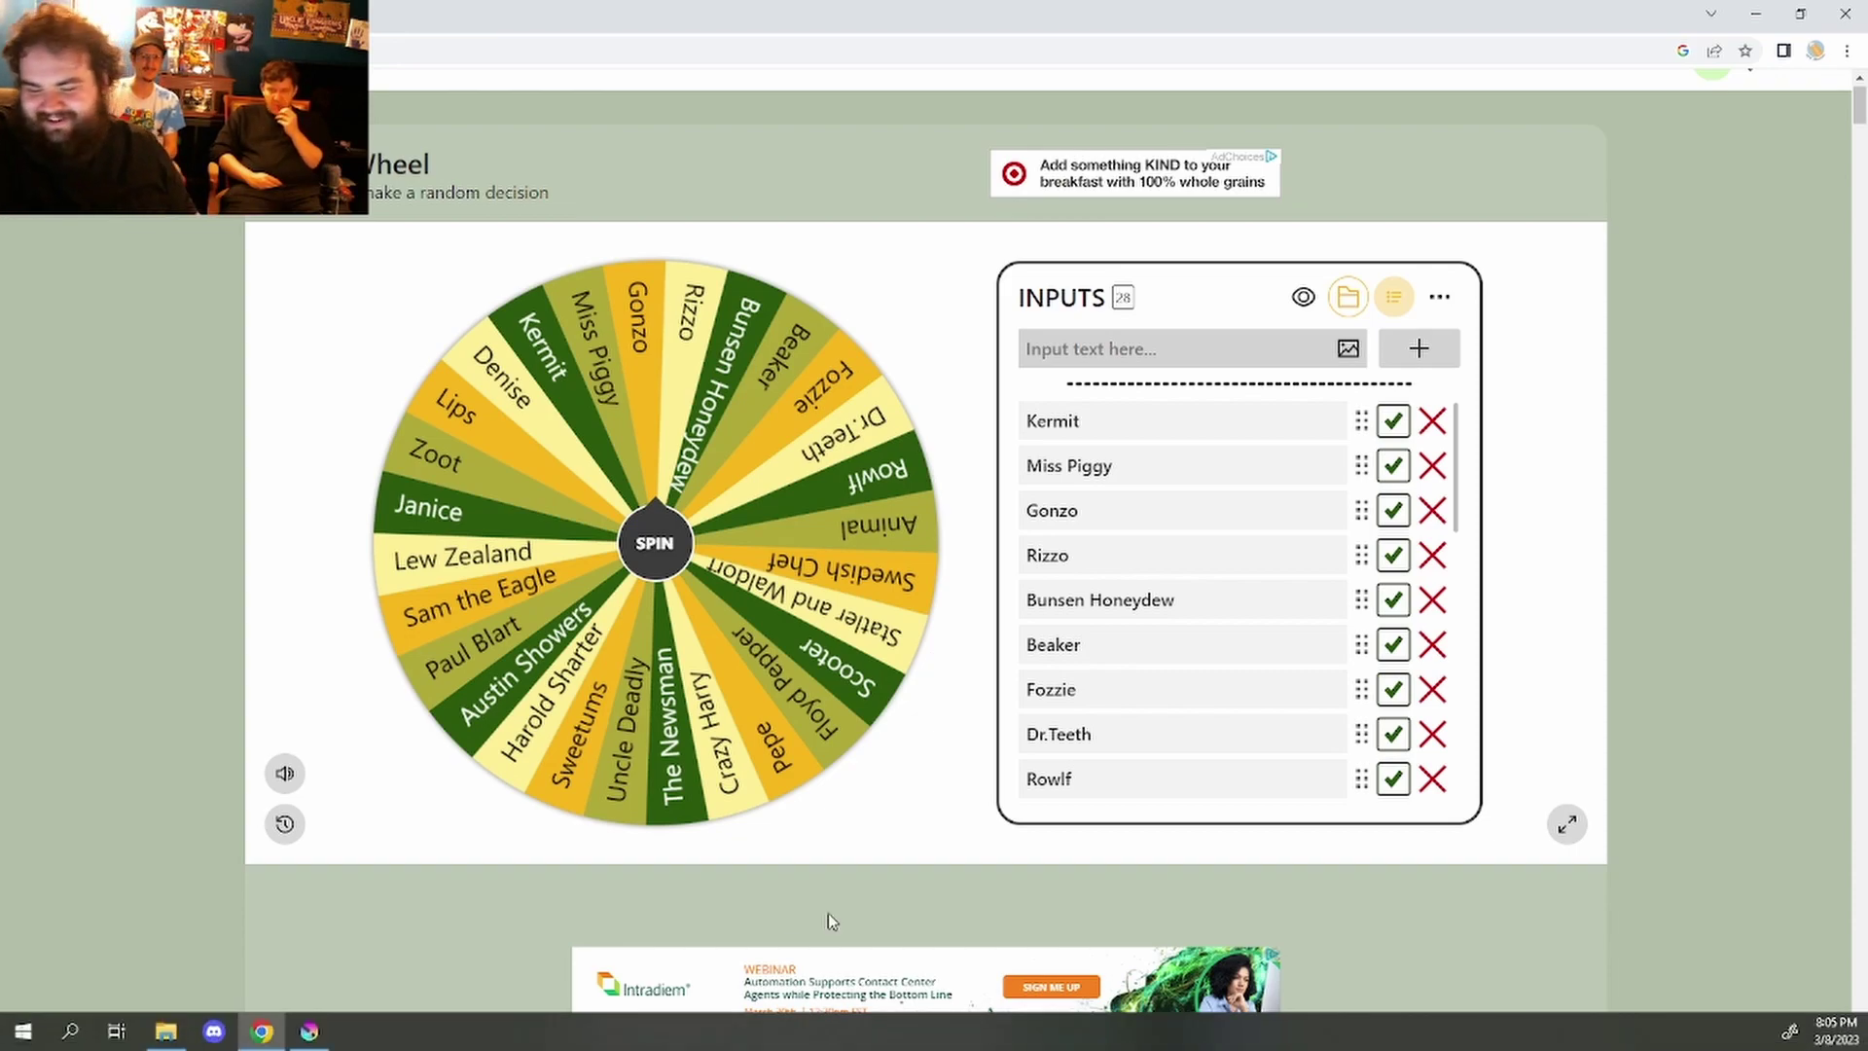
Step: Switch to Krita, add a new paint layer and hide the layer with the Rowlf drawing
click(307, 1034)
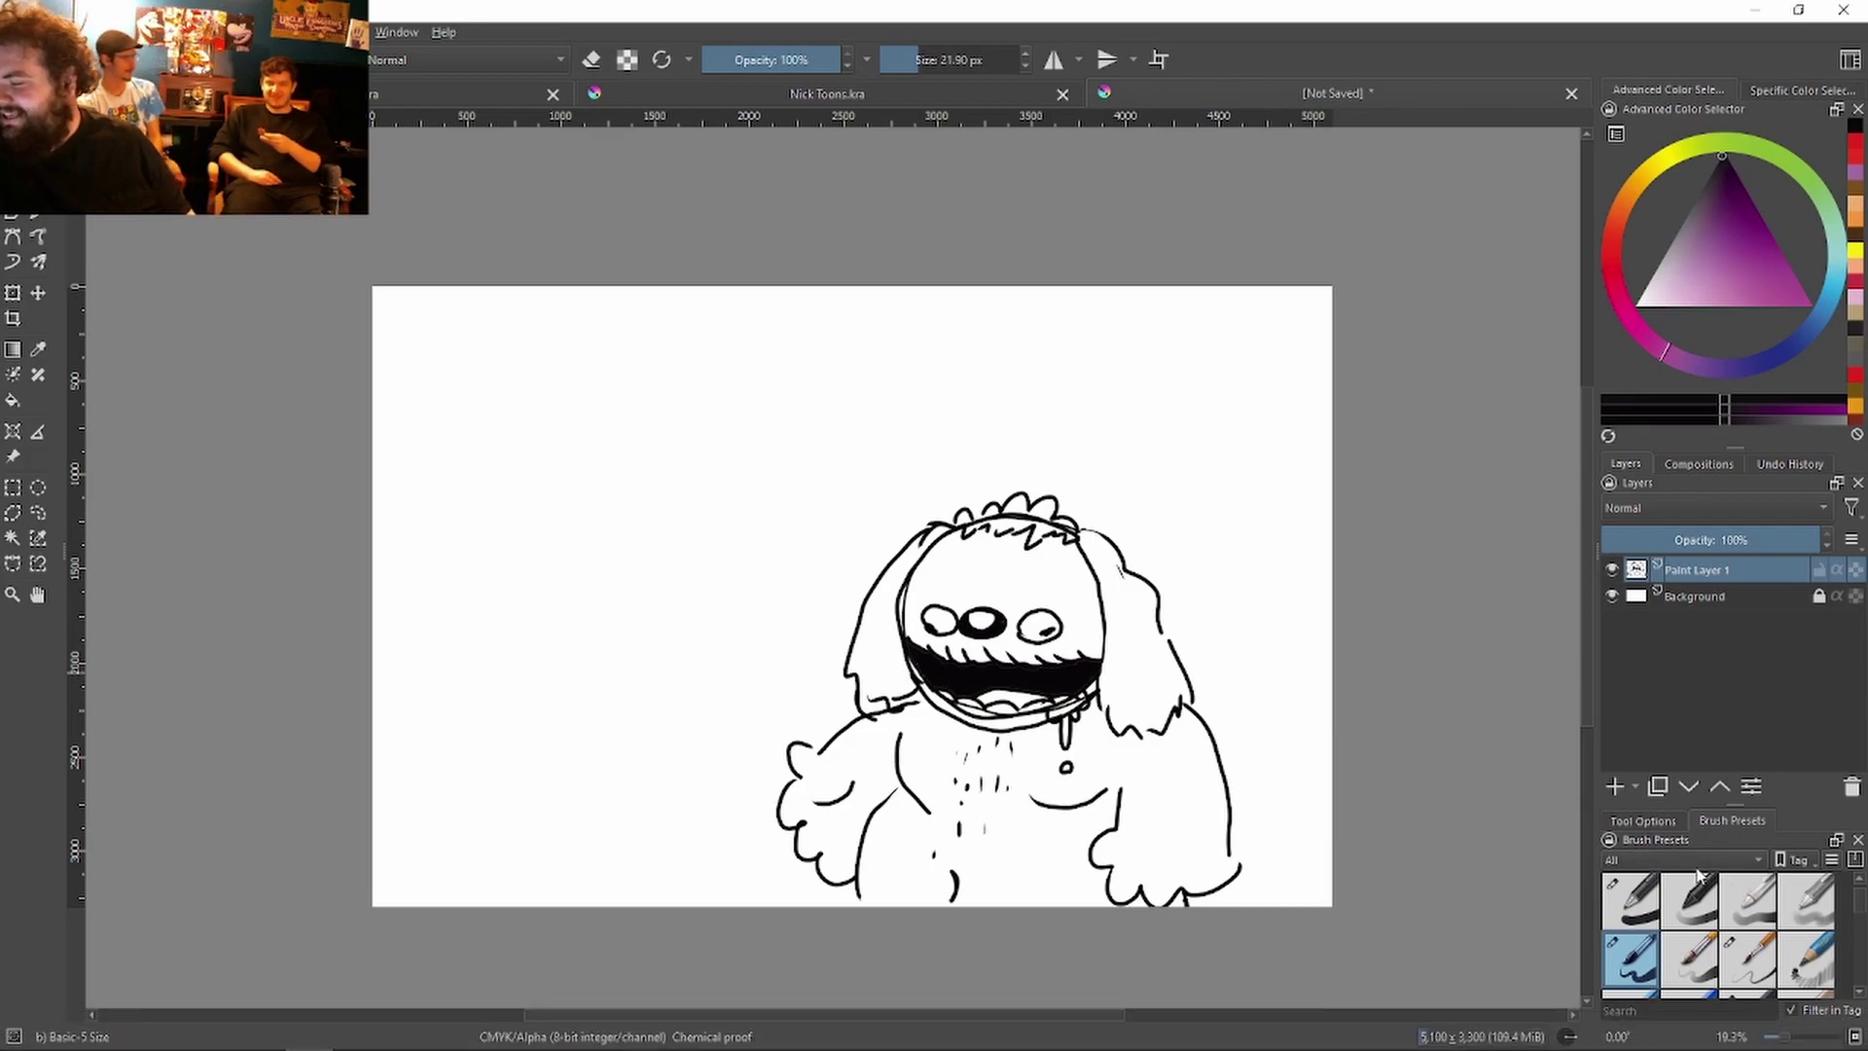
click(1612, 789)
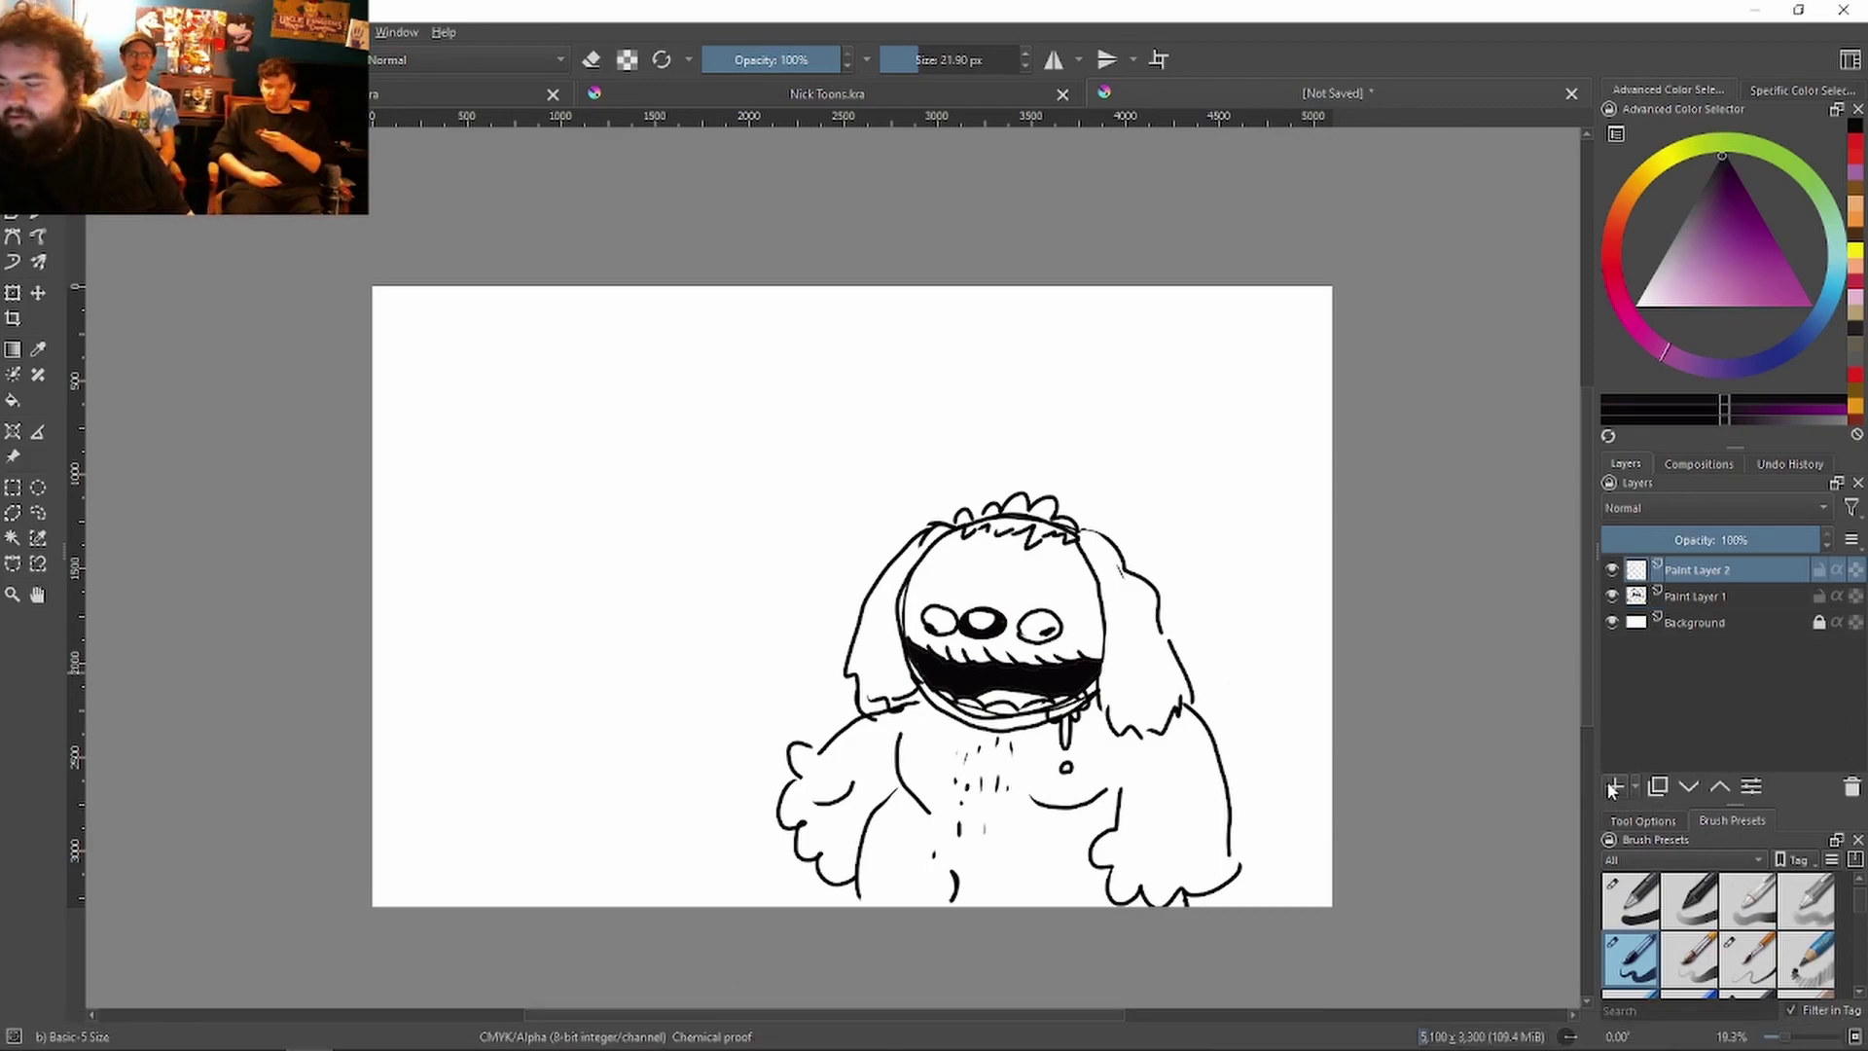
click(1610, 600)
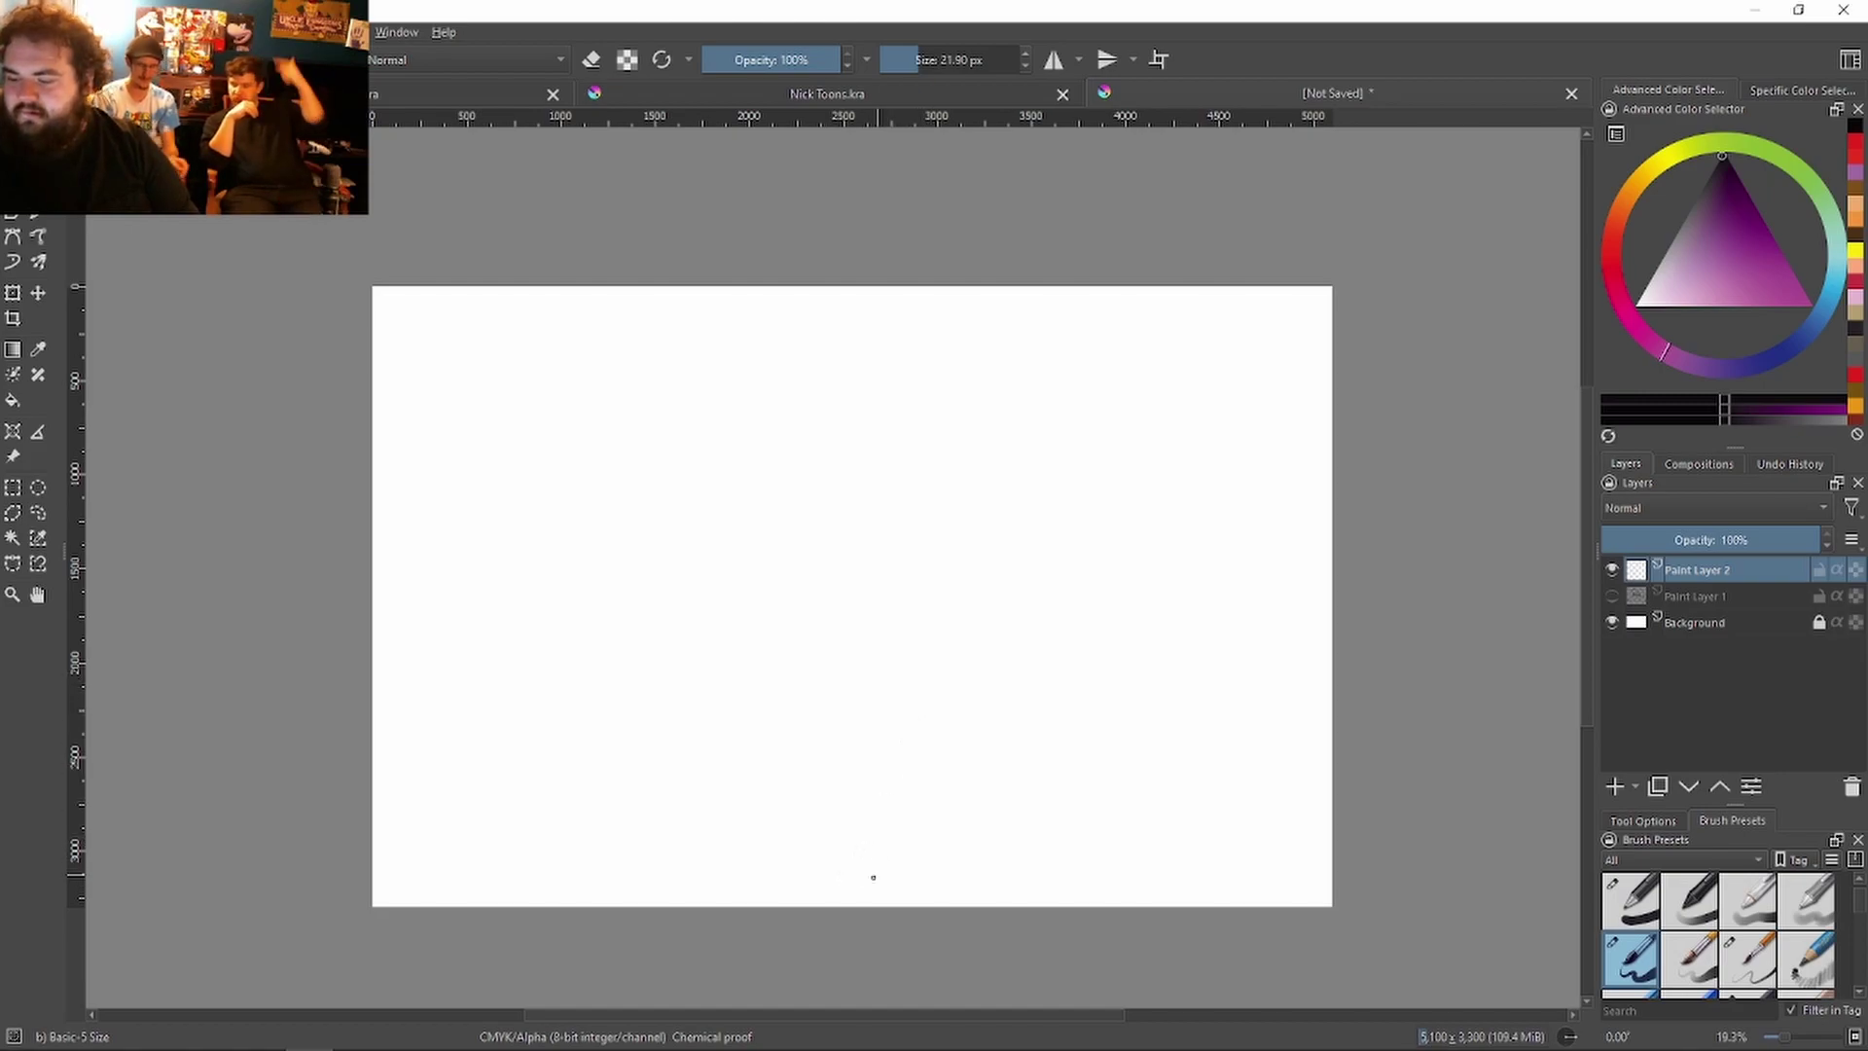
mouse_move(943, 734)
mouse_down()
mouse_move(980, 580)
mouse_move(917, 594)
mouse_up()
mouse_move(900, 681)
mouse_down()
mouse_move(951, 732)
mouse_move(1047, 710)
mouse_move(1055, 629)
mouse_move(944, 582)
mouse_move(883, 689)
mouse_move(1004, 745)
mouse_up()
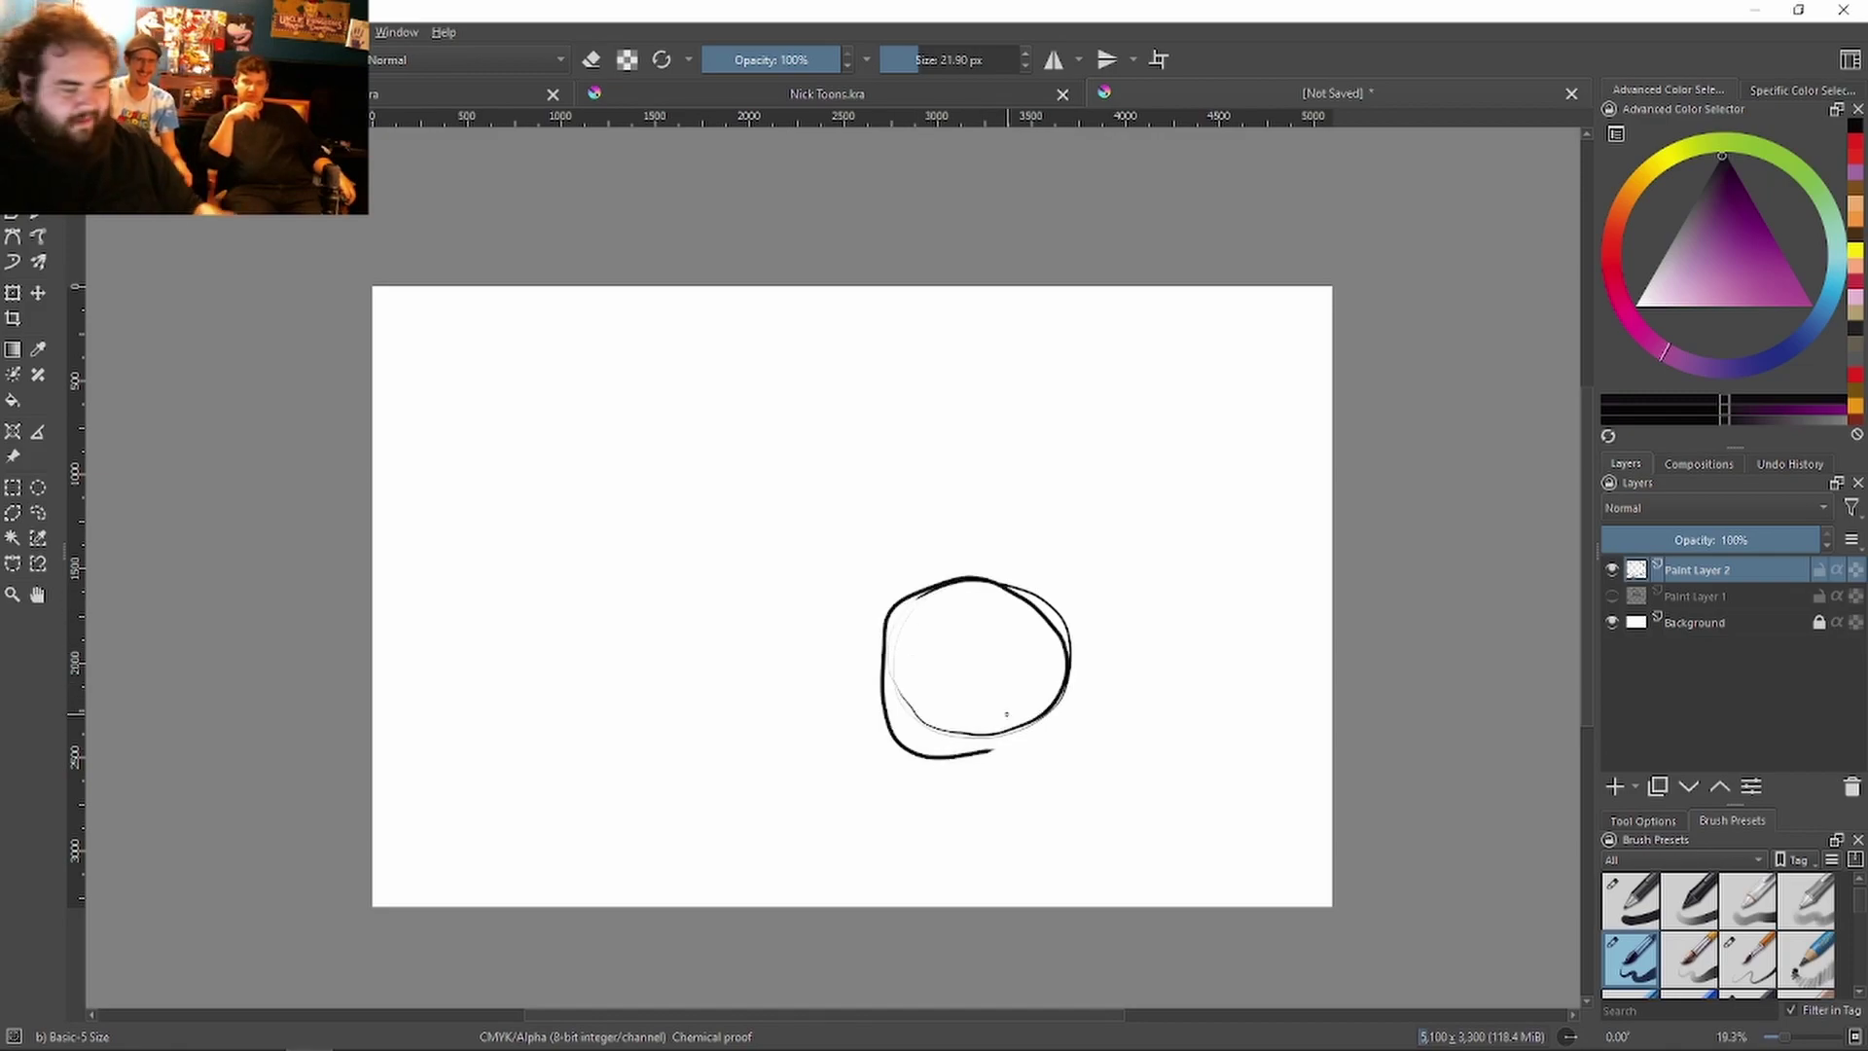
key(ctrl+z)
key(ctrl+z)
Step: Brush a round head outline and sketch two eyes with dark pupils inside it
mouse_move(899, 560)
mouse_down()
mouse_move(975, 527)
mouse_move(1022, 688)
mouse_move(953, 533)
mouse_move(981, 532)
mouse_move(973, 717)
mouse_move(1028, 531)
mouse_move(959, 527)
mouse_up()
key(ctrl+z)
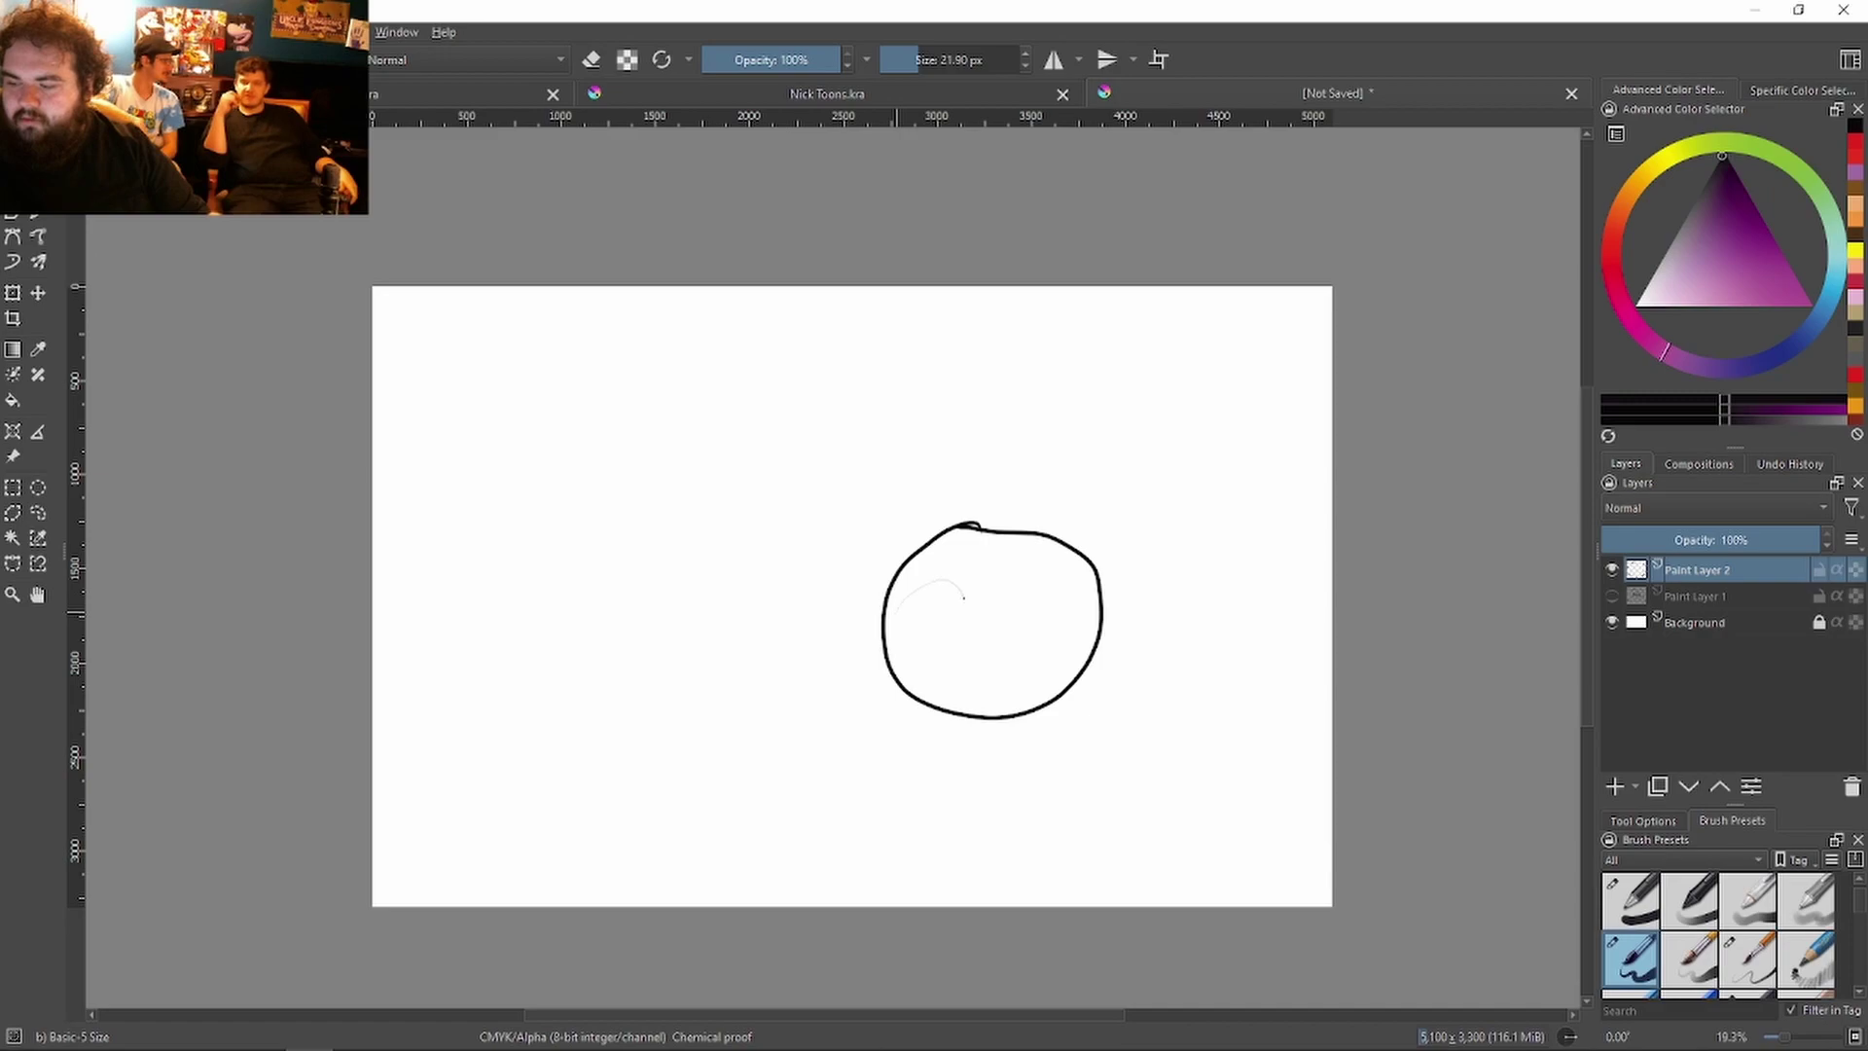
mouse_move(976, 598)
mouse_down()
mouse_move(901, 625)
mouse_move(919, 613)
mouse_up()
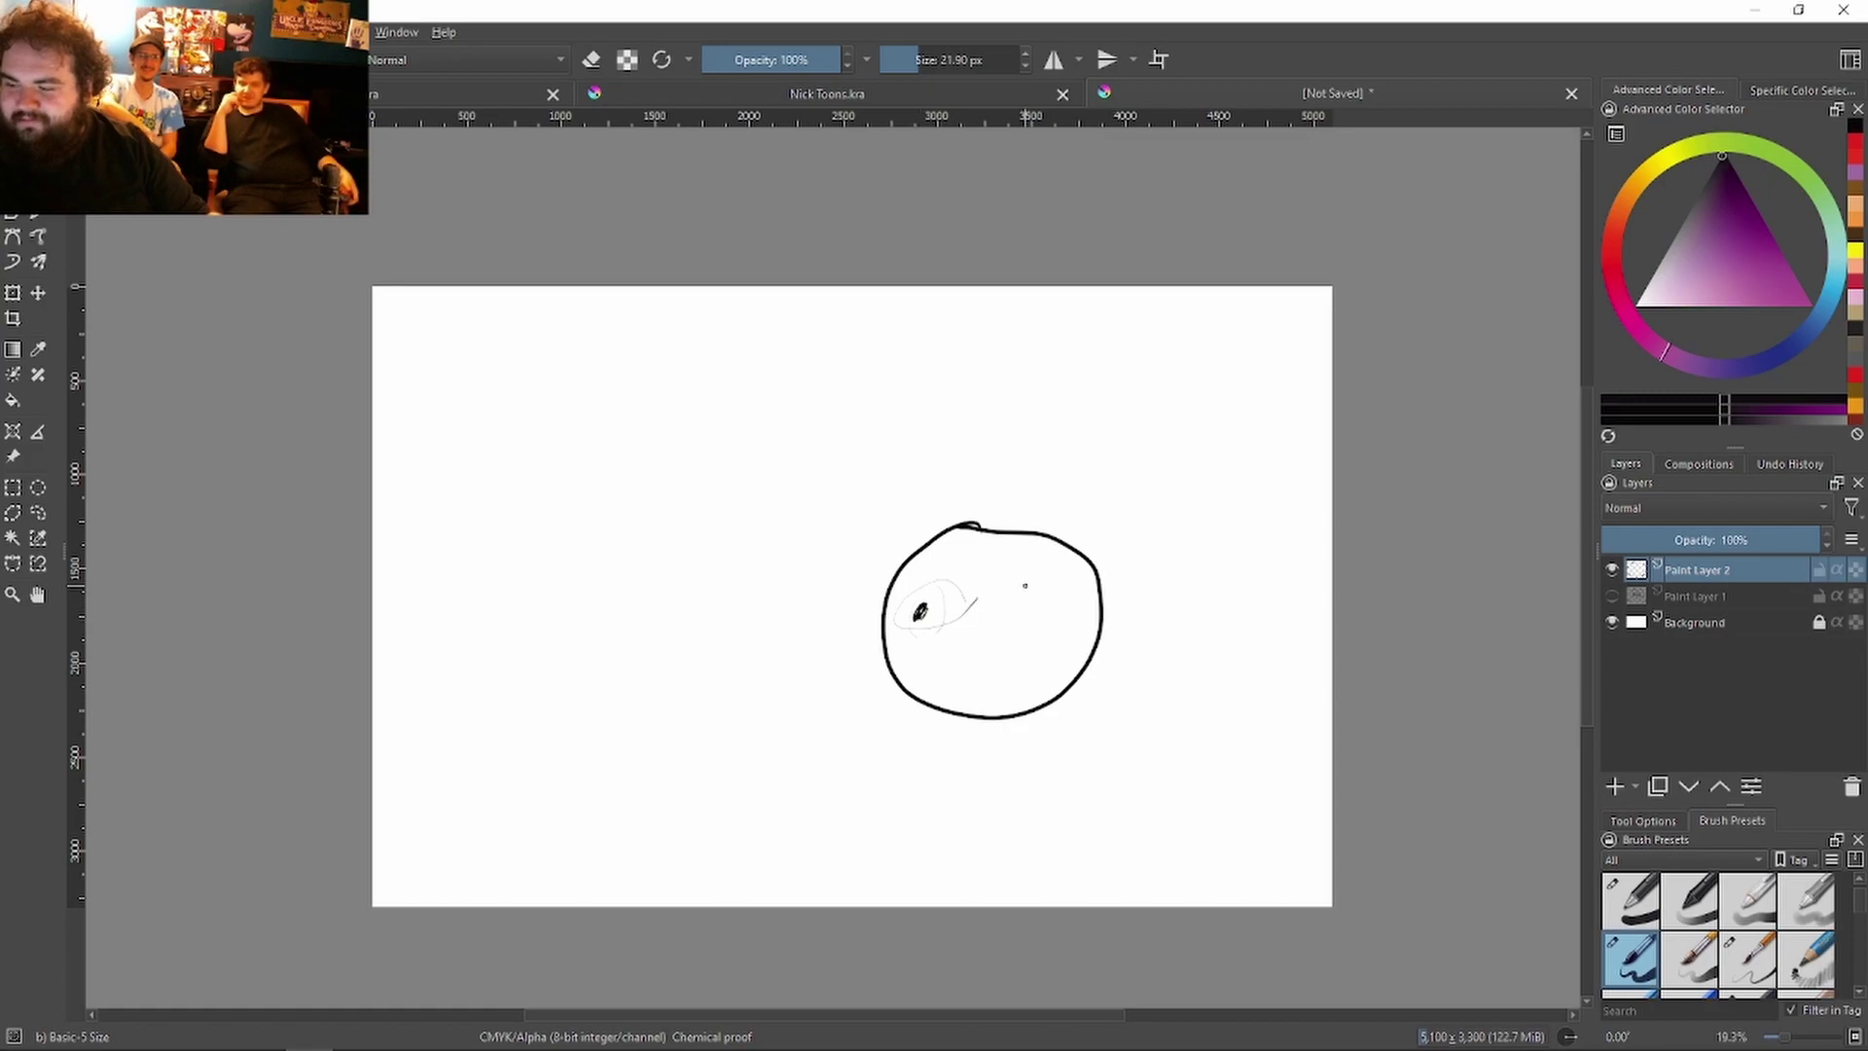
mouse_move(997, 620)
mouse_down()
mouse_move(1064, 579)
mouse_move(1015, 585)
mouse_move(1038, 629)
mouse_move(993, 598)
mouse_up()
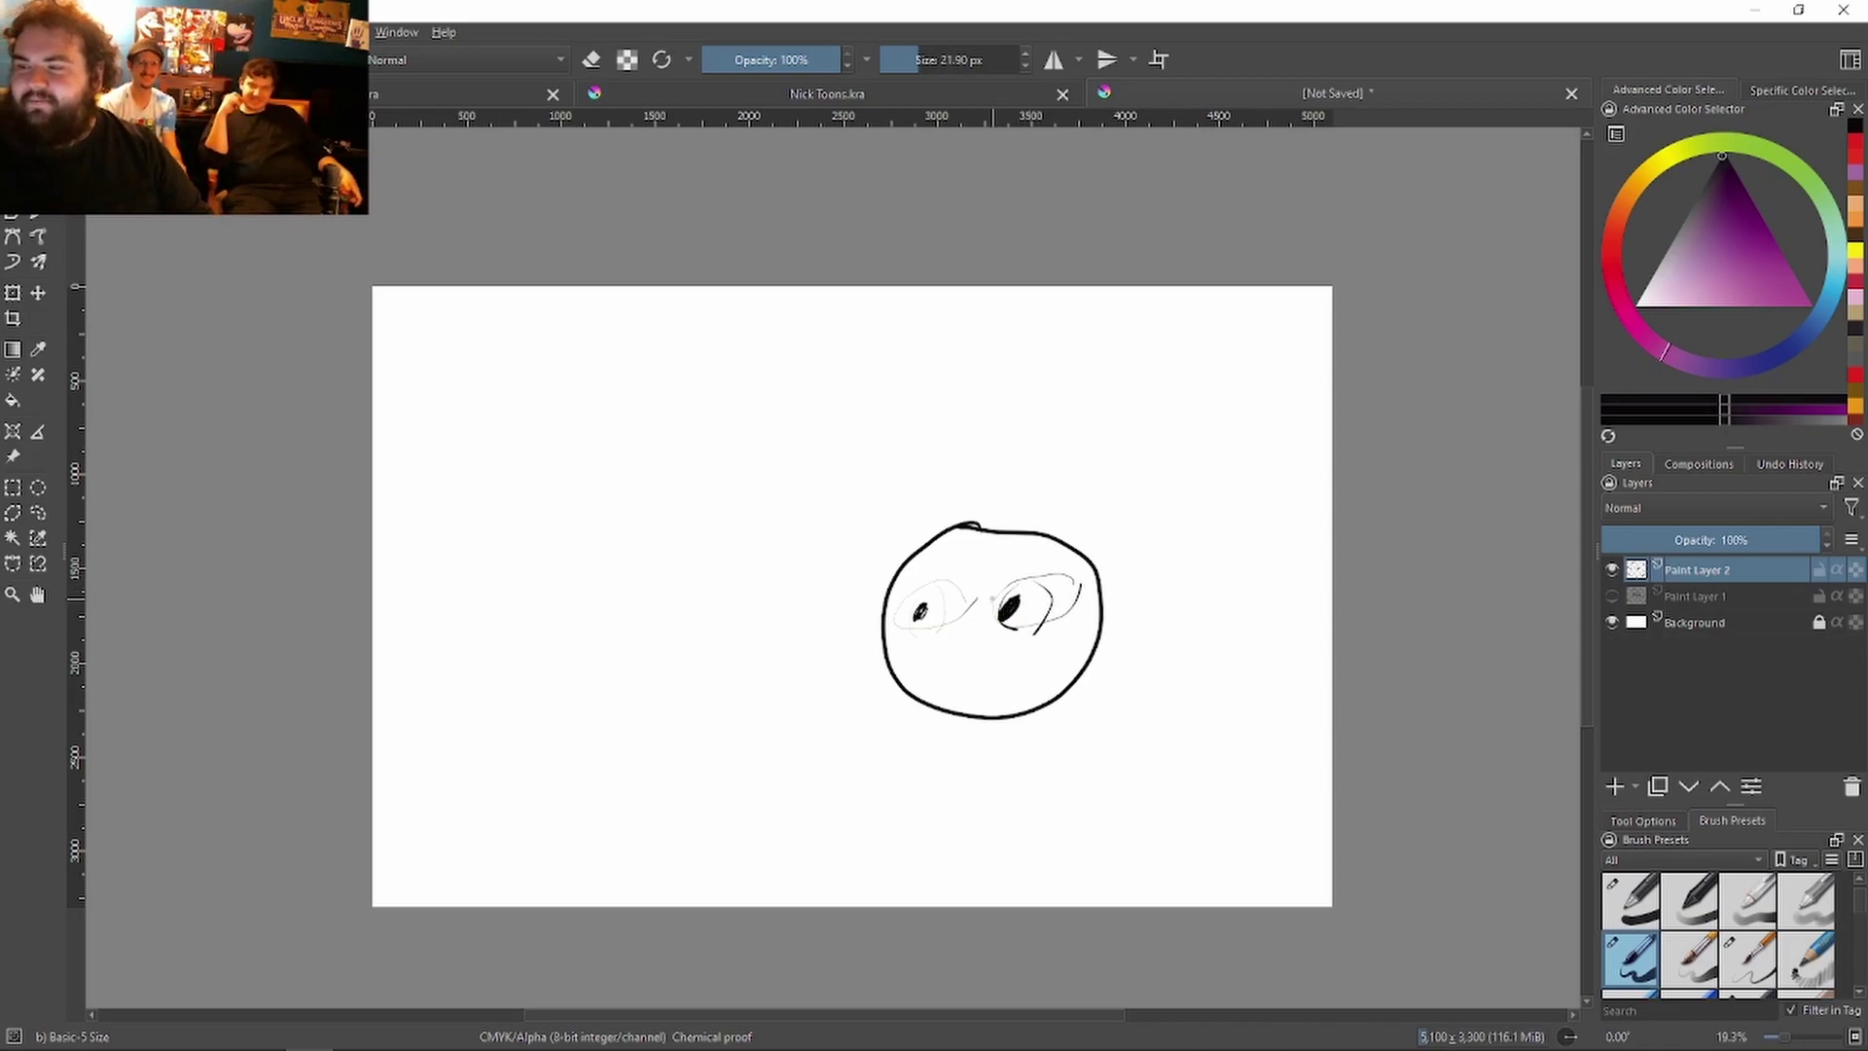
Step: Erase the bottom of the head outline with an eraser about 241 px wide, and return to painting with a 27.20 px brush
click(591, 60)
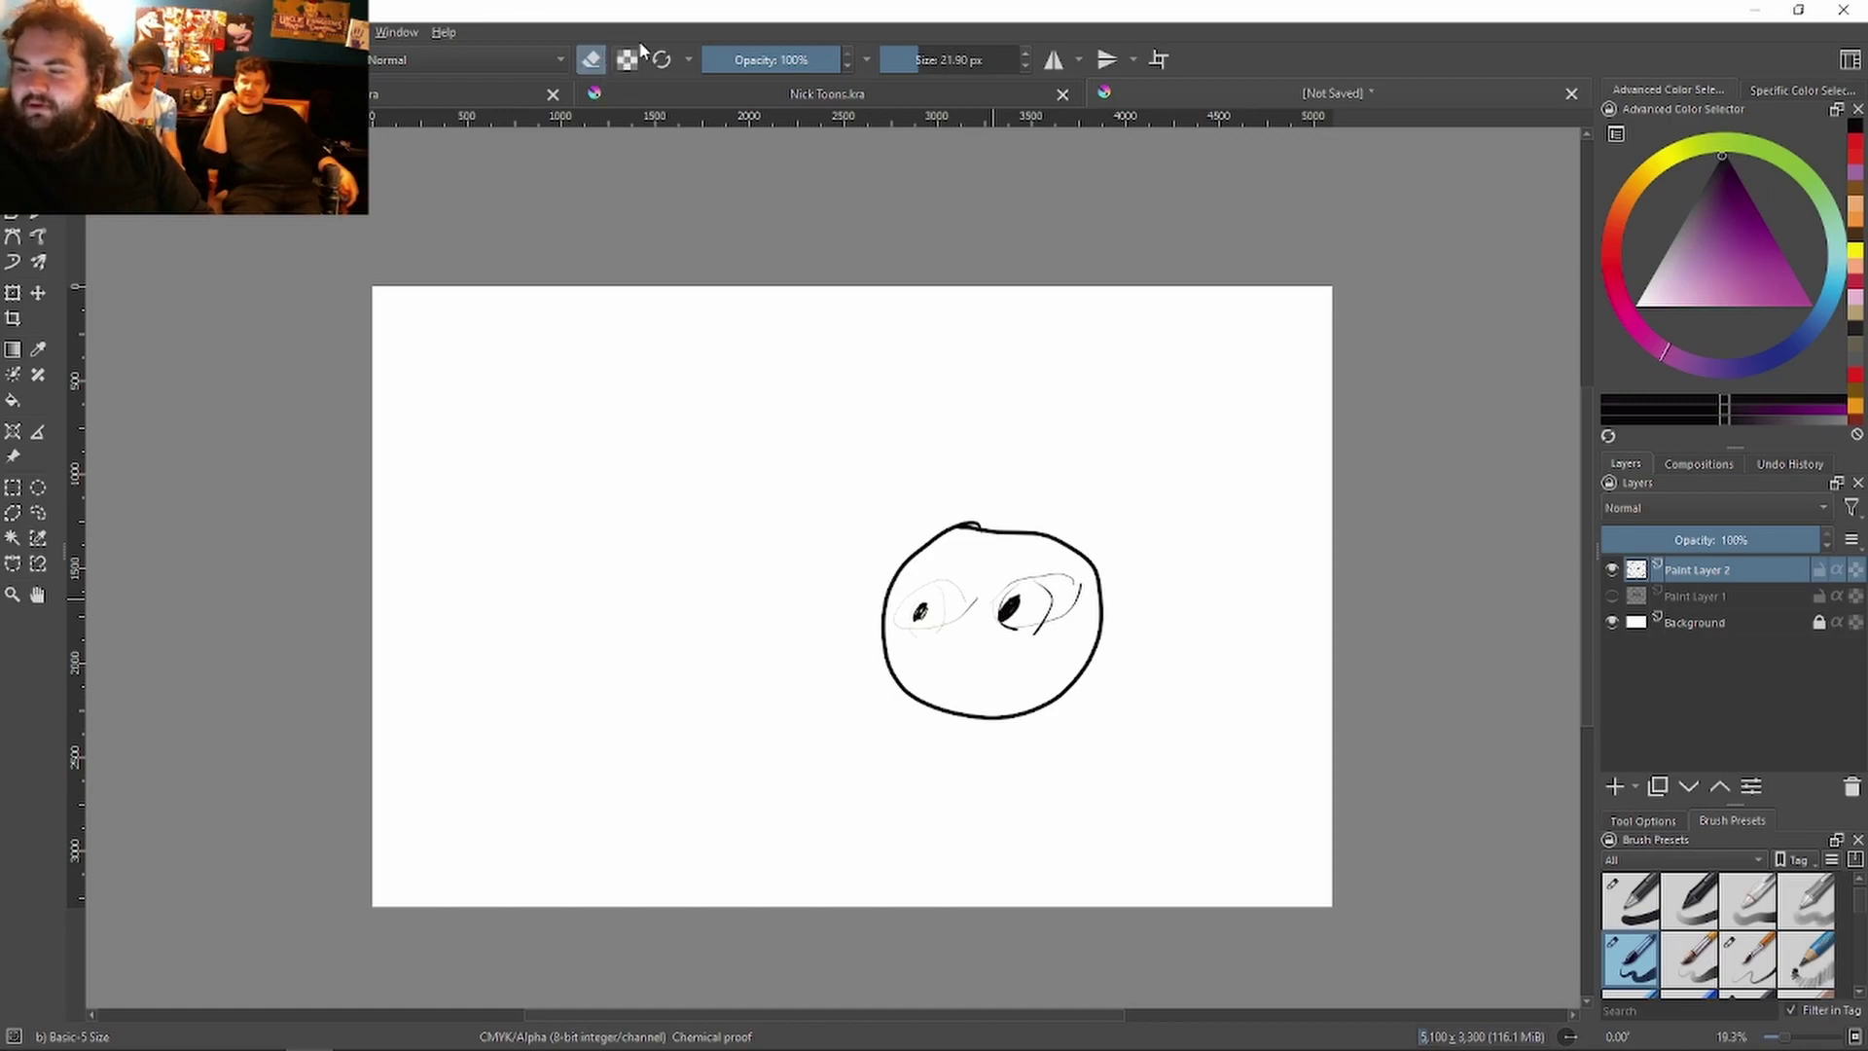
click(965, 58)
mouse_move(949, 718)
mouse_down()
mouse_move(913, 680)
mouse_move(963, 717)
mouse_move(1013, 697)
mouse_move(1034, 722)
mouse_up()
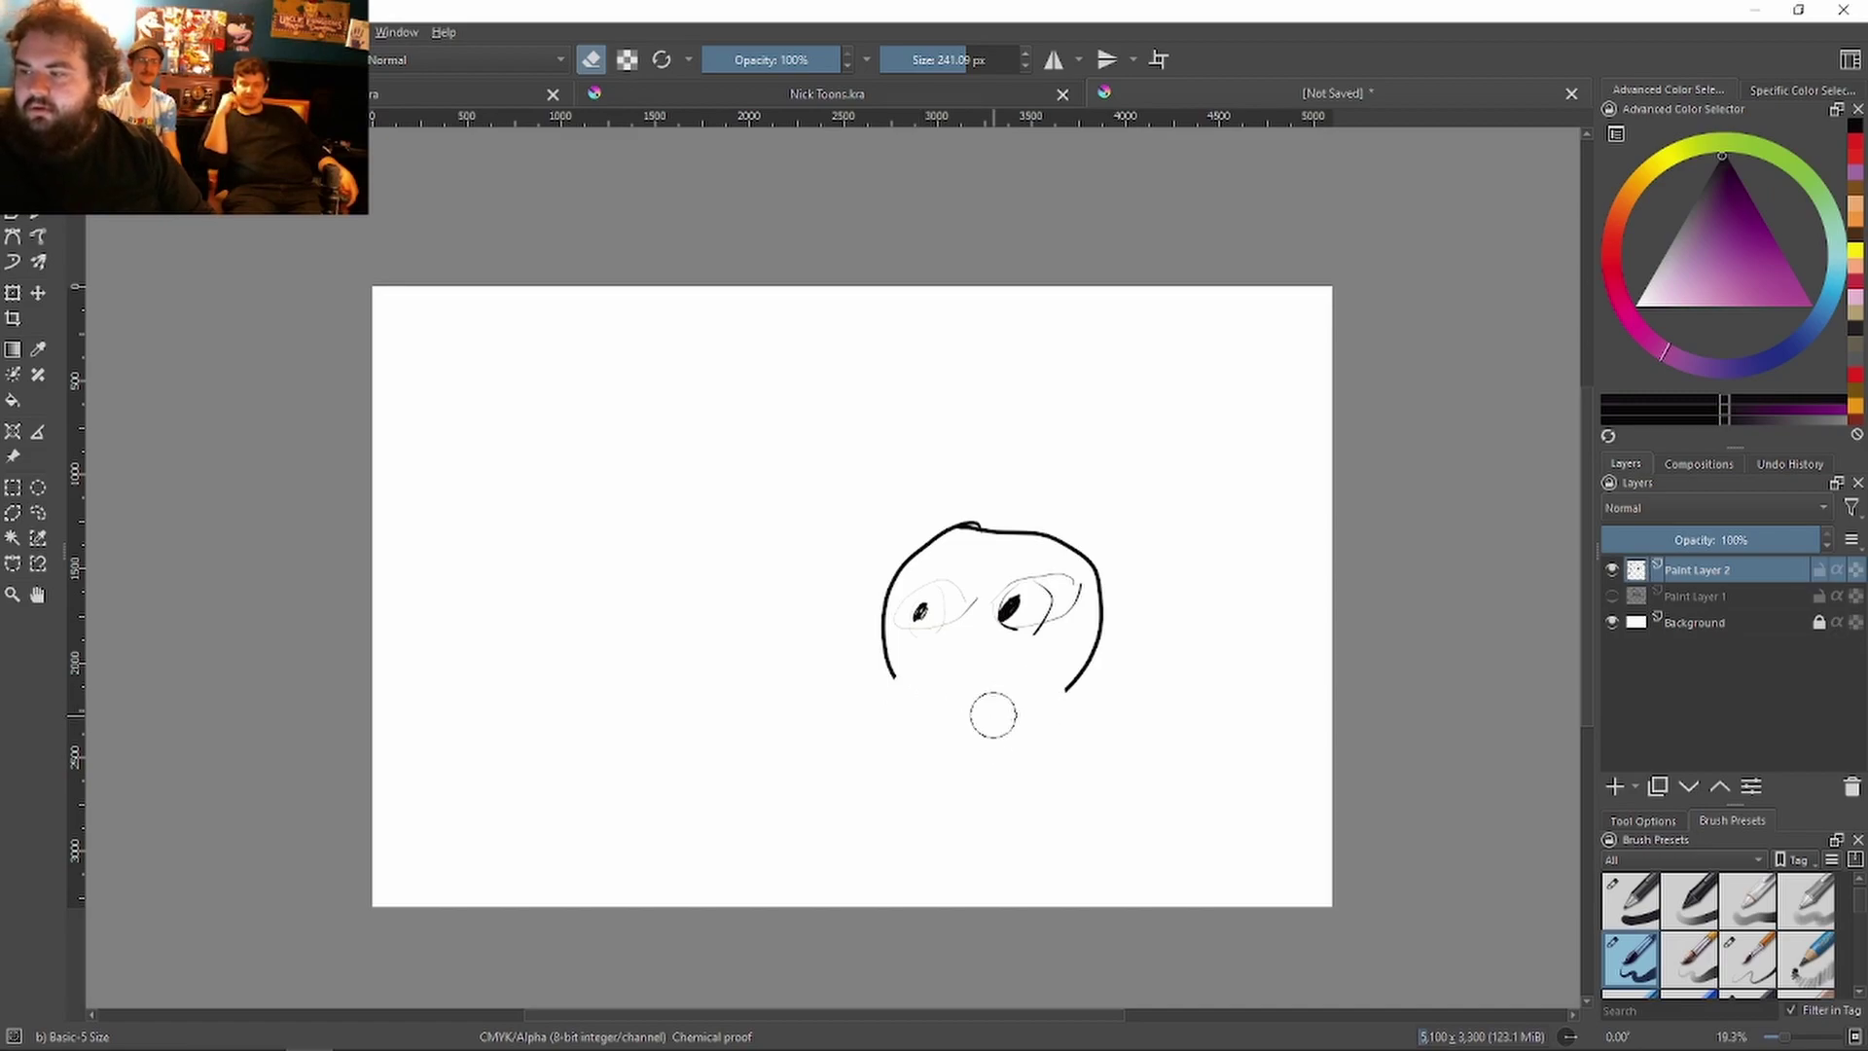
drag(950, 59, 894, 59)
key(e)
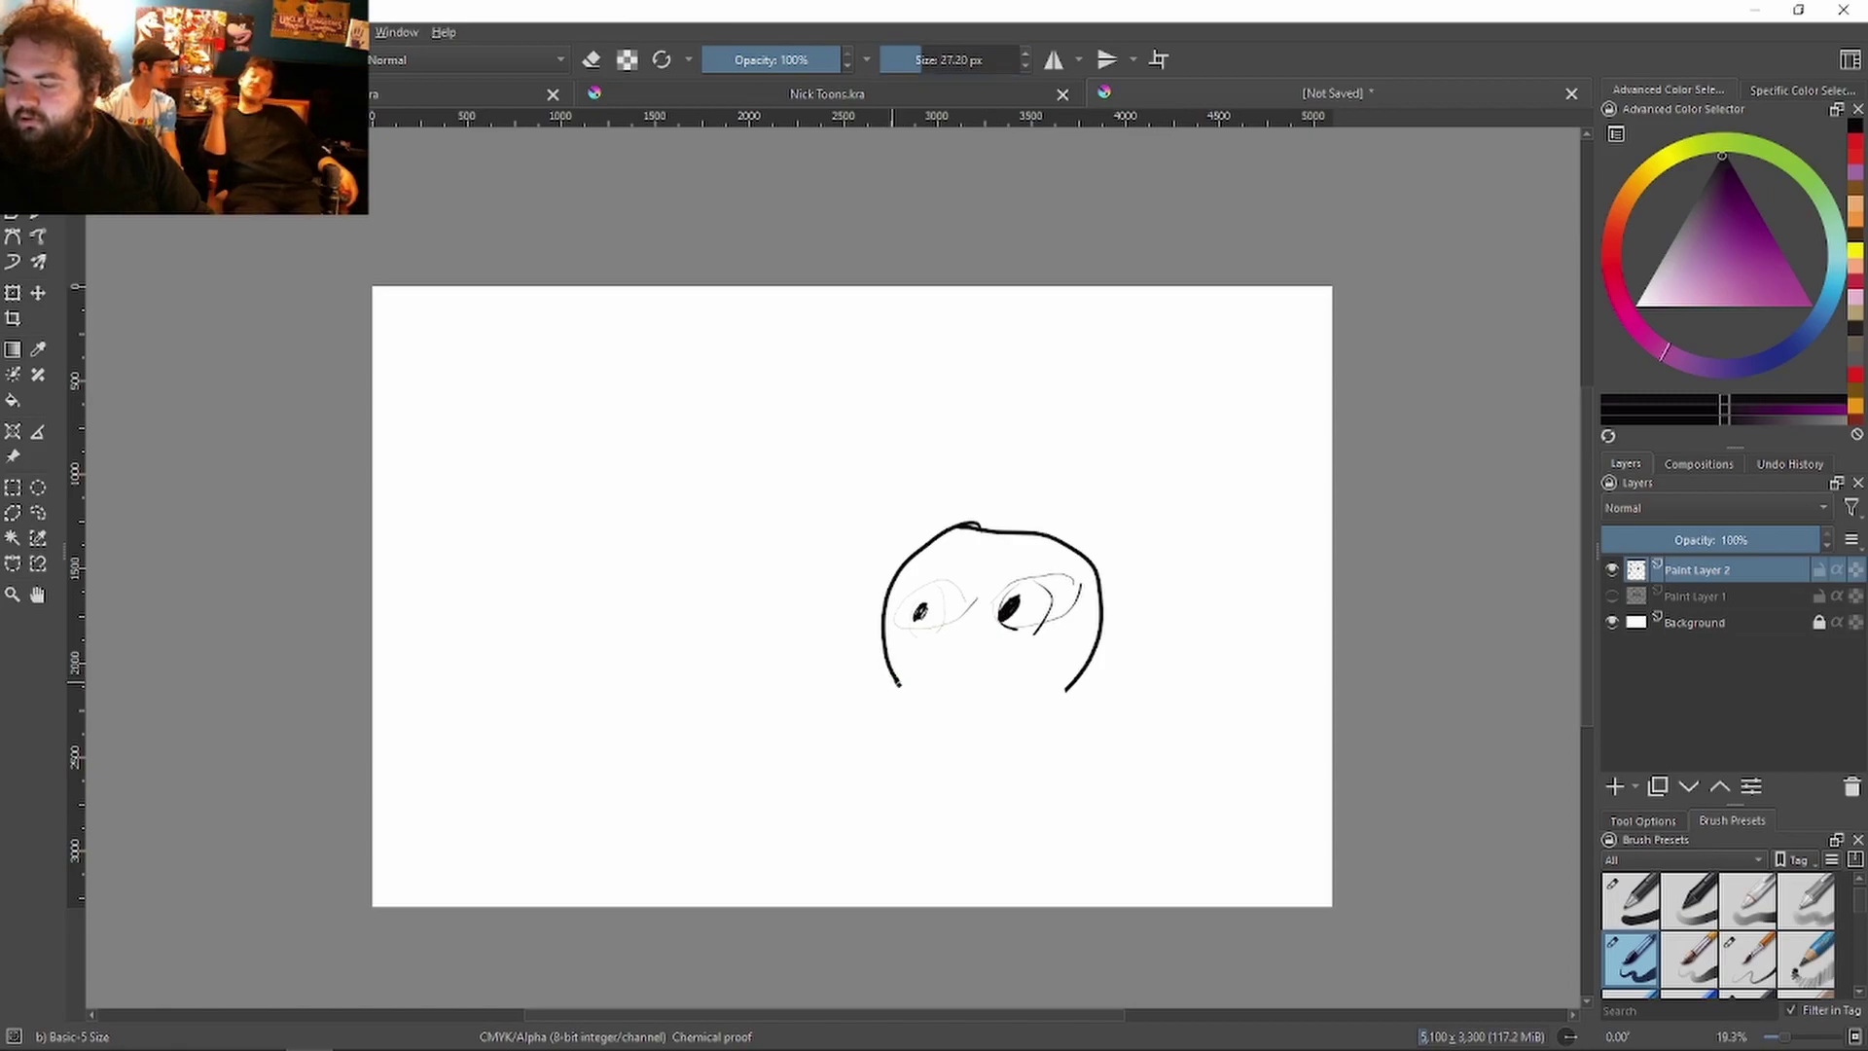
Step: Draw a long jaw below the head with a tall open mouth inside it, and fill the mouth black
mouse_move(905, 798)
mouse_down()
mouse_move(949, 817)
mouse_move(1010, 780)
mouse_move(1067, 691)
mouse_up()
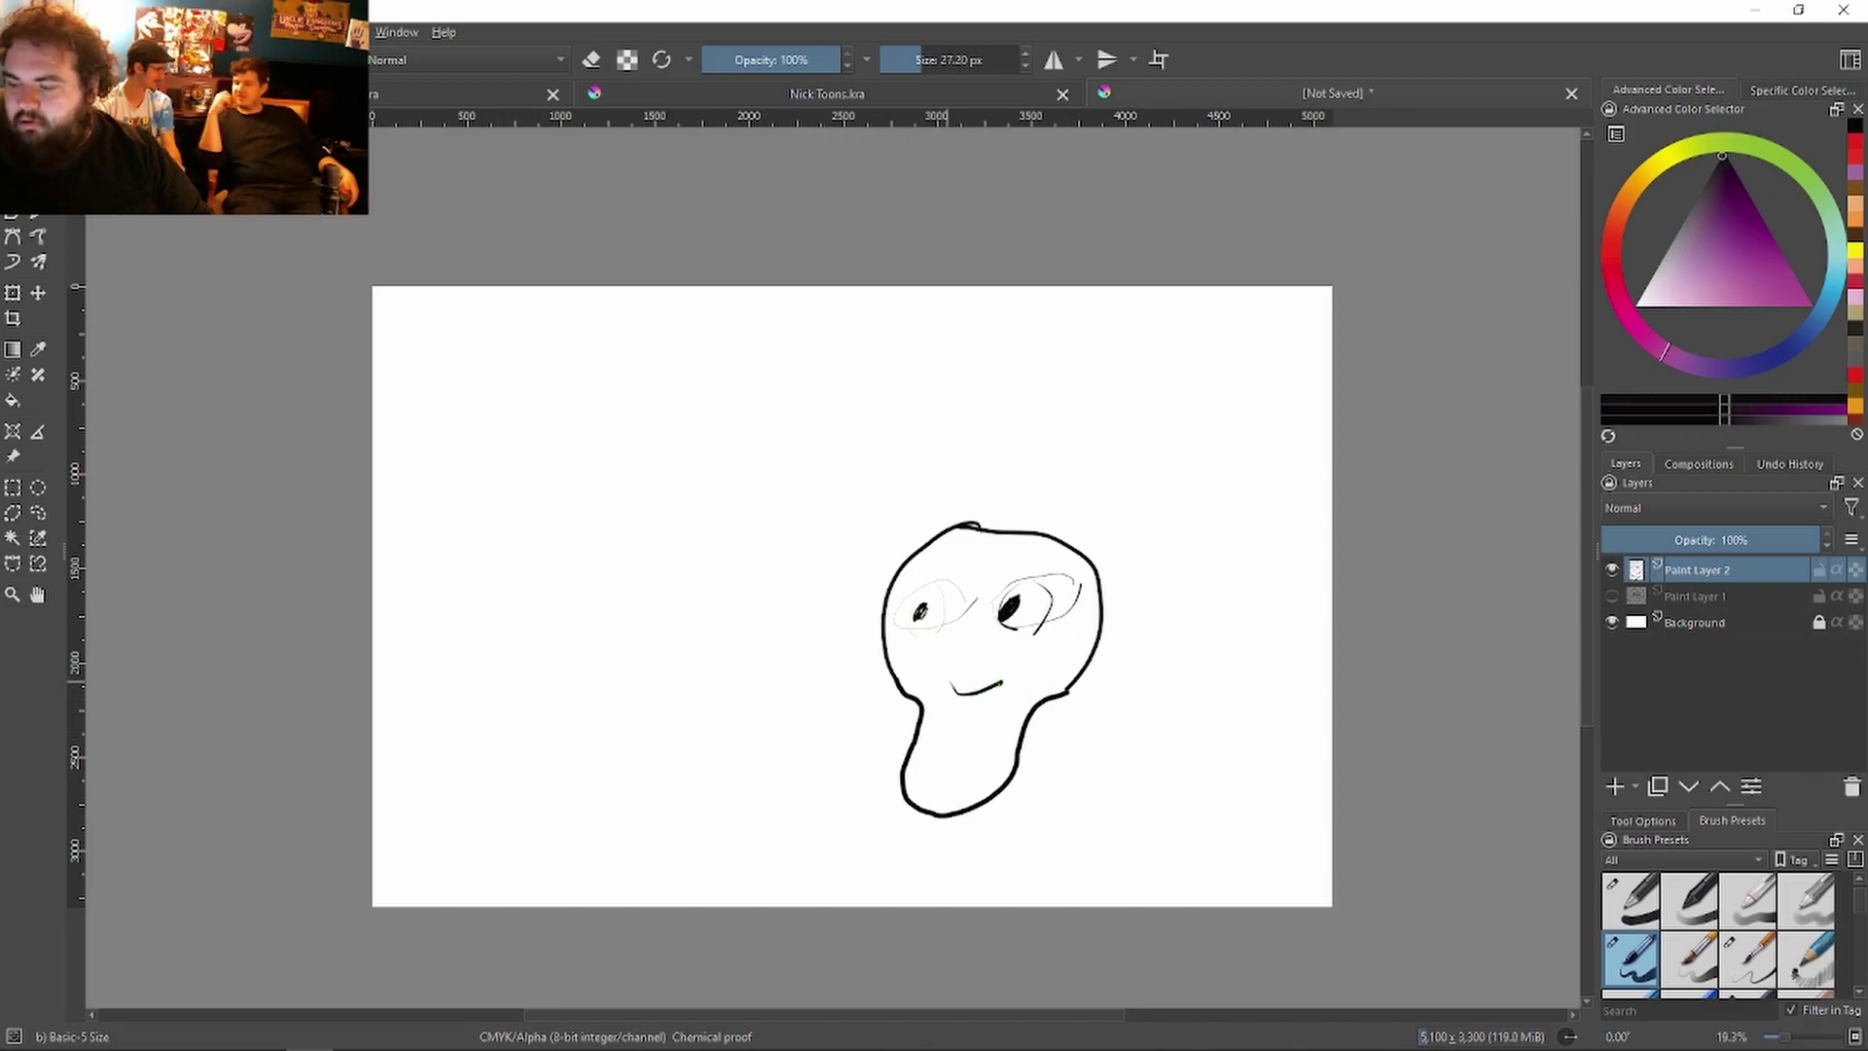
mouse_move(1000, 684)
mouse_down()
mouse_move(929, 721)
mouse_move(996, 683)
mouse_up()
key(f)
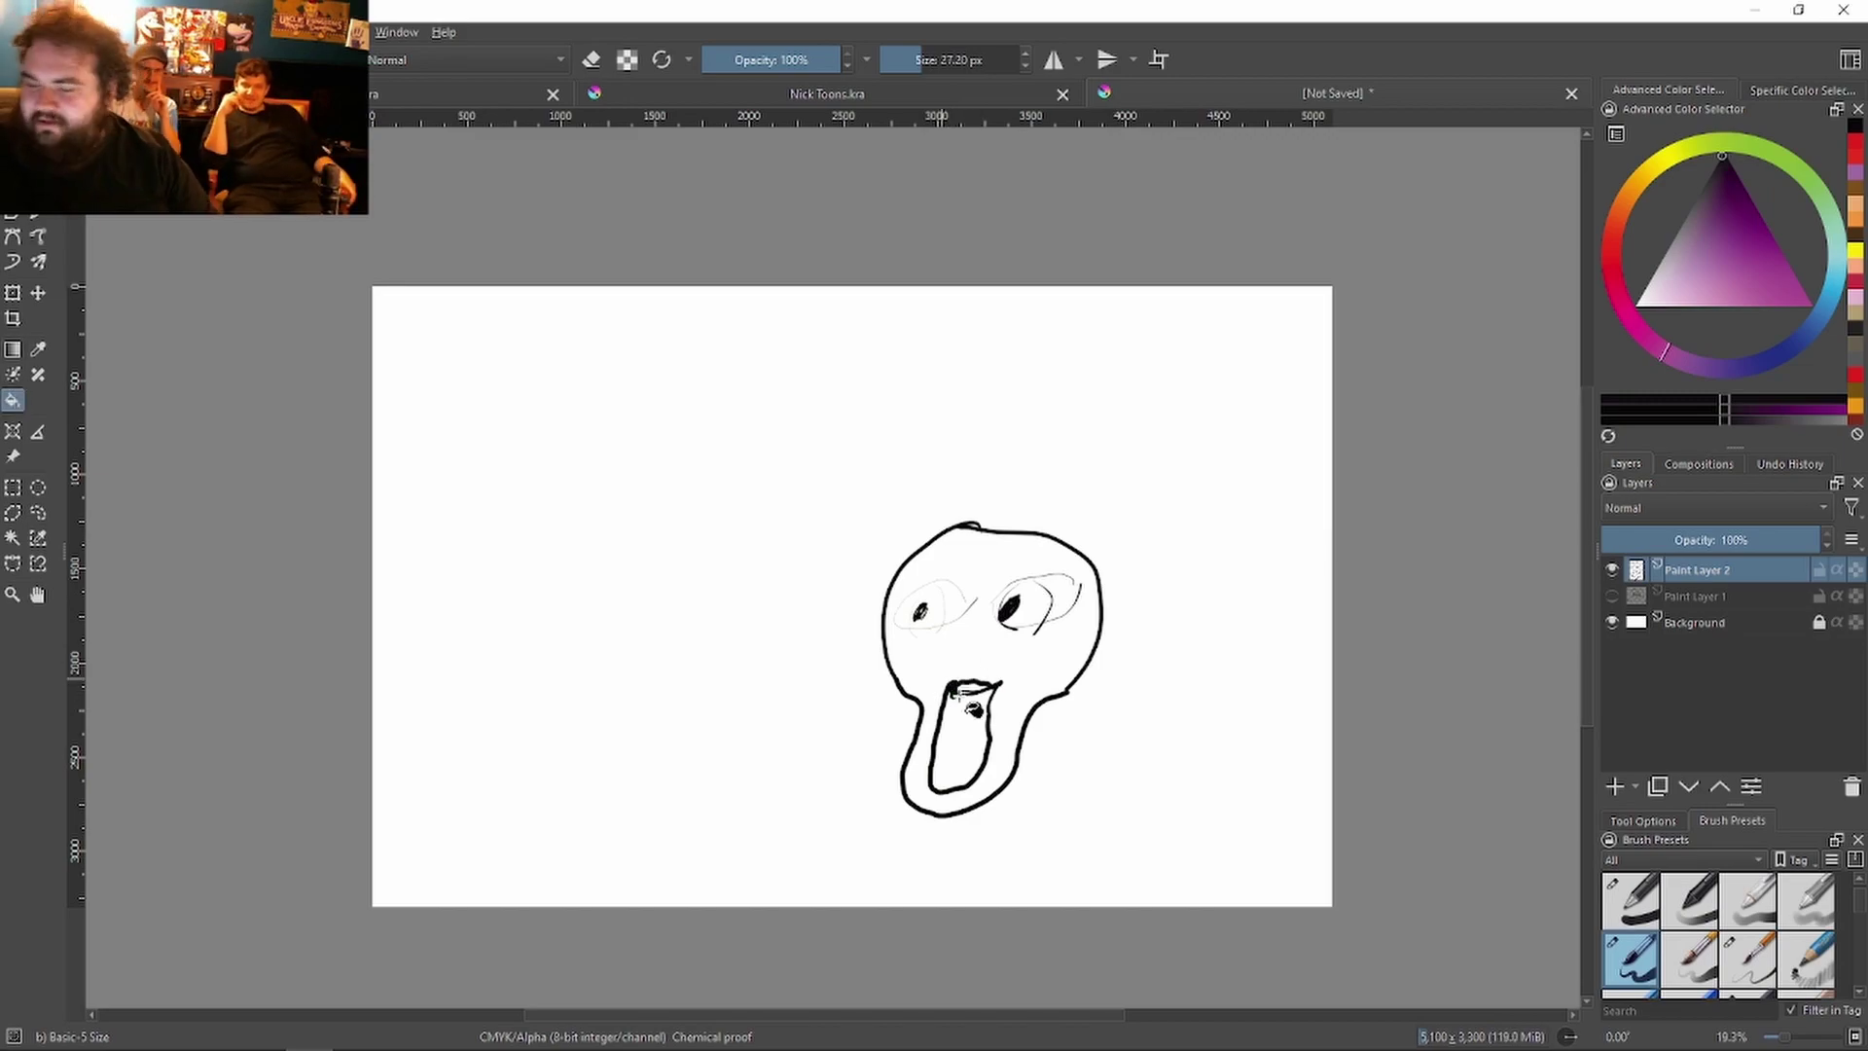
click(959, 745)
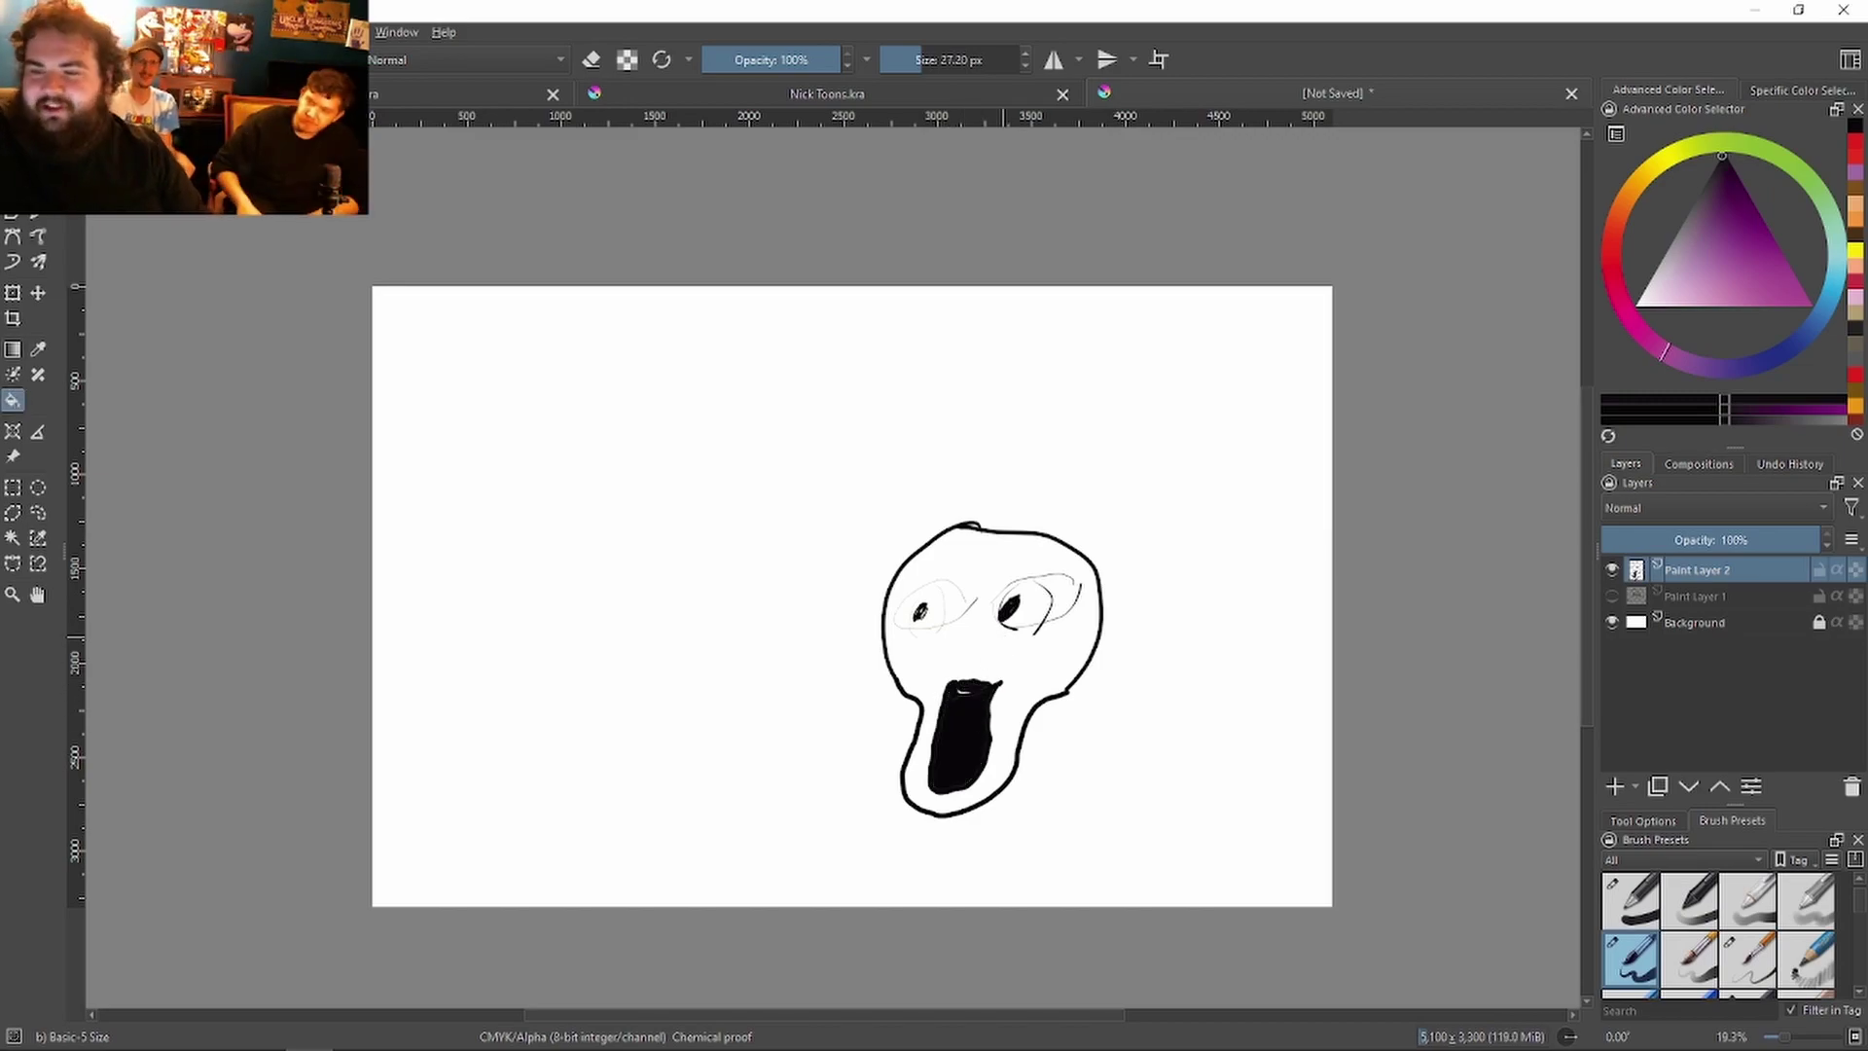
Step: Brush round glasses around both eyes, a pointed nose above the mouth and a thin neck line beside the jaw
key(b)
mouse_move(895, 587)
mouse_down()
mouse_move(927, 641)
mouse_move(1041, 651)
mouse_move(876, 607)
mouse_up()
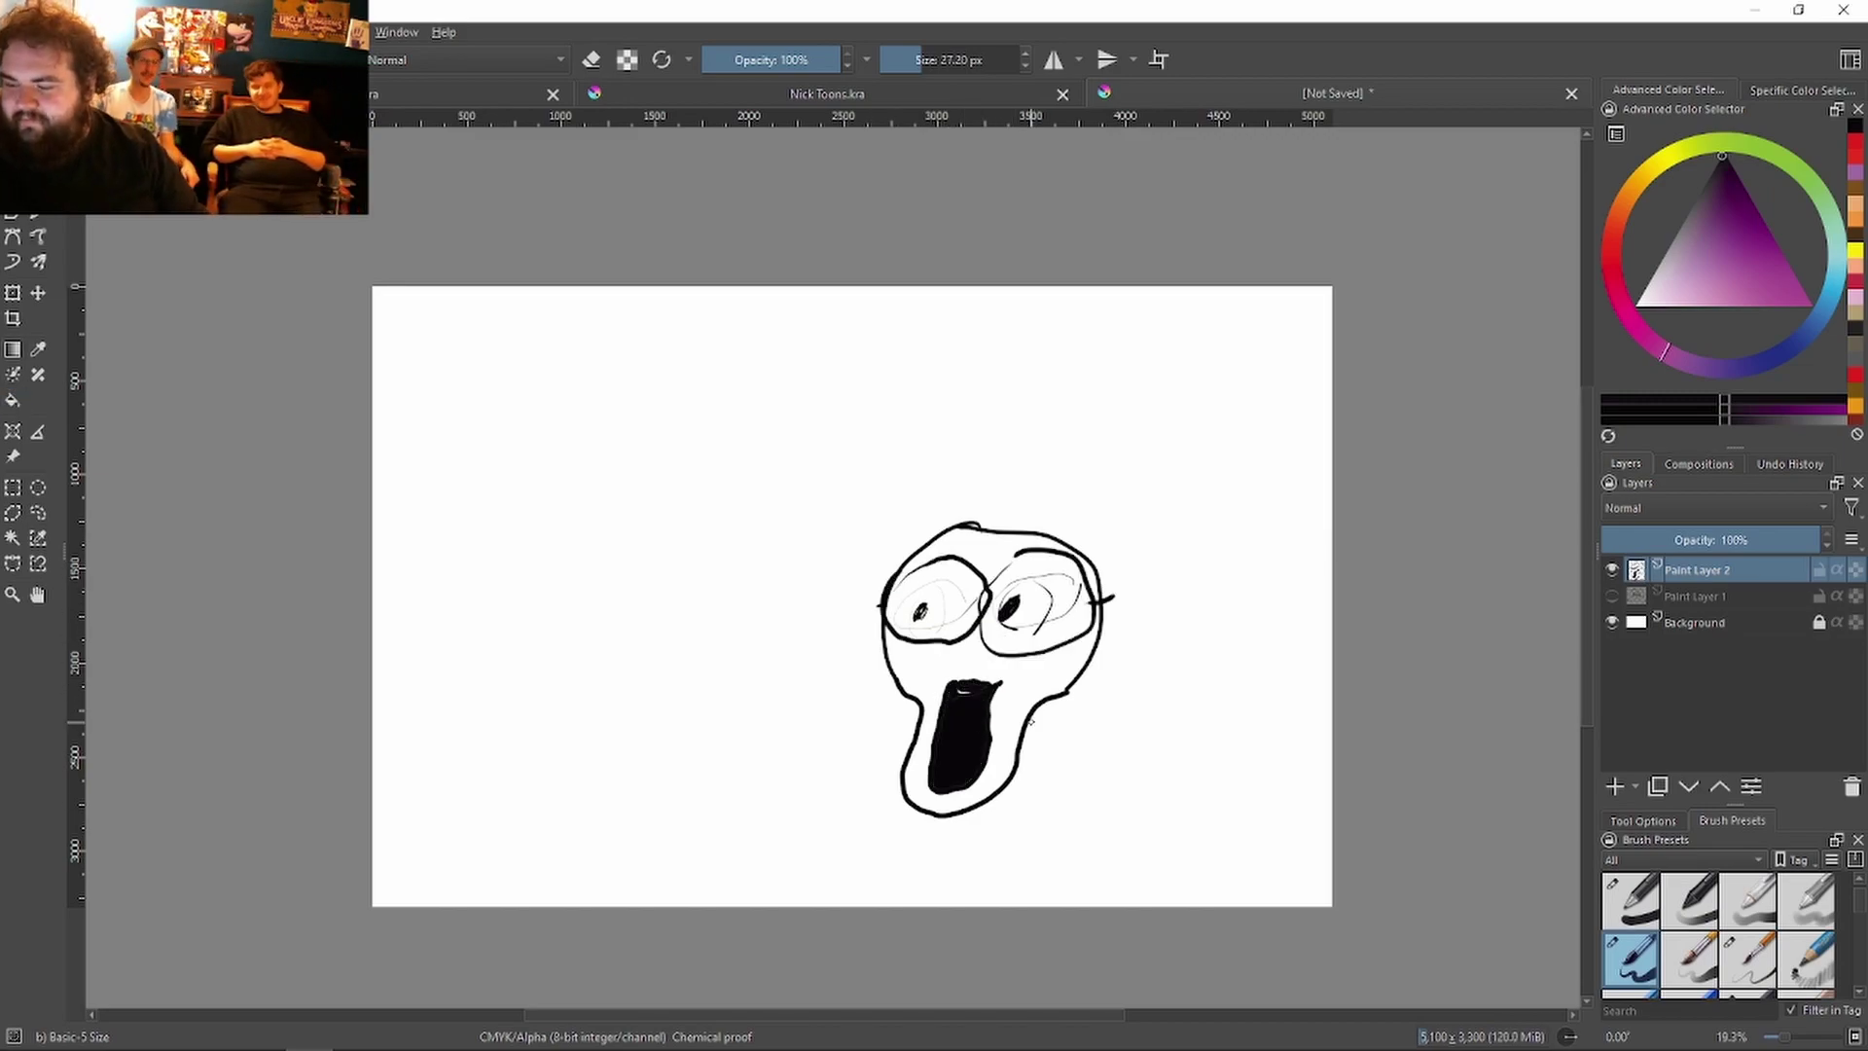
drag(1026, 768, 983, 806)
drag(970, 635, 994, 660)
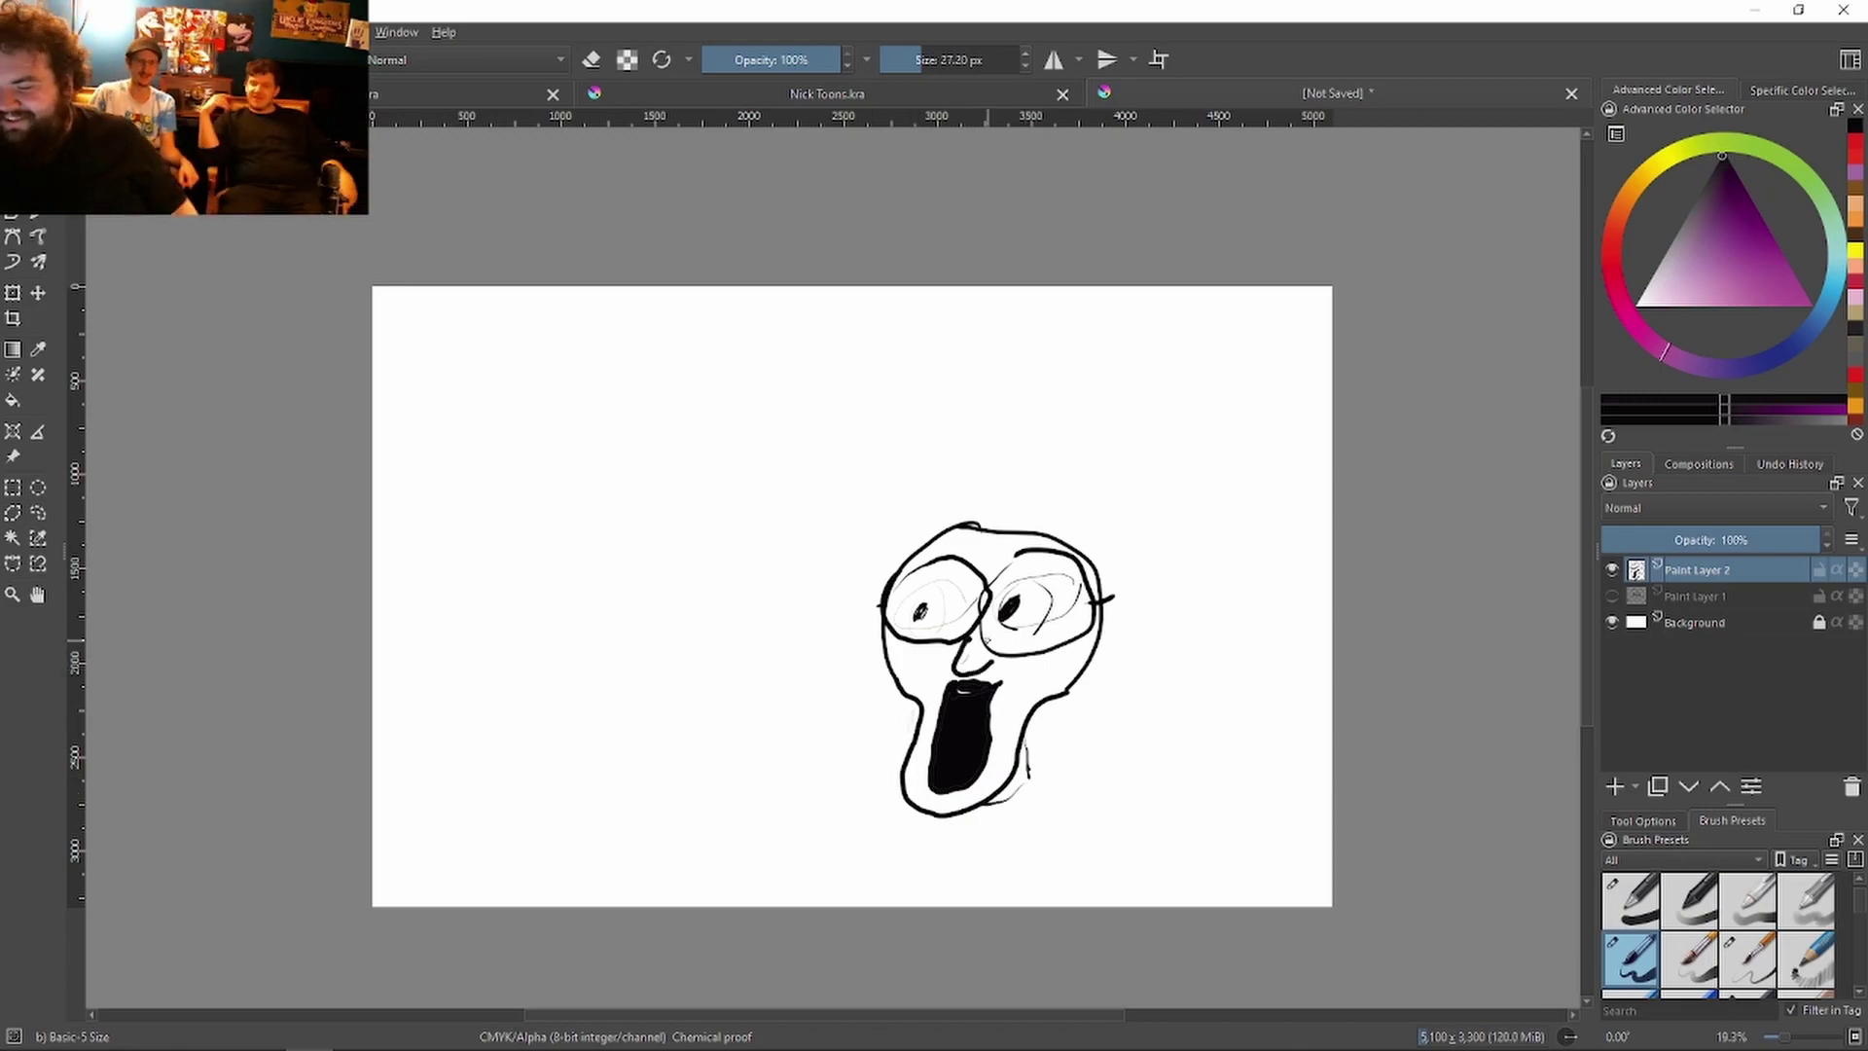
Step: Draw sloping shoulders down to the canvas edge and a collar with a V-shaped neckline under the jaw
mouse_move(1024, 778)
mouse_down()
mouse_move(997, 829)
mouse_move(963, 829)
mouse_move(1138, 905)
mouse_up()
drag(890, 809, 861, 905)
mouse_move(919, 843)
mouse_down()
mouse_move(963, 888)
mouse_move(988, 823)
mouse_up()
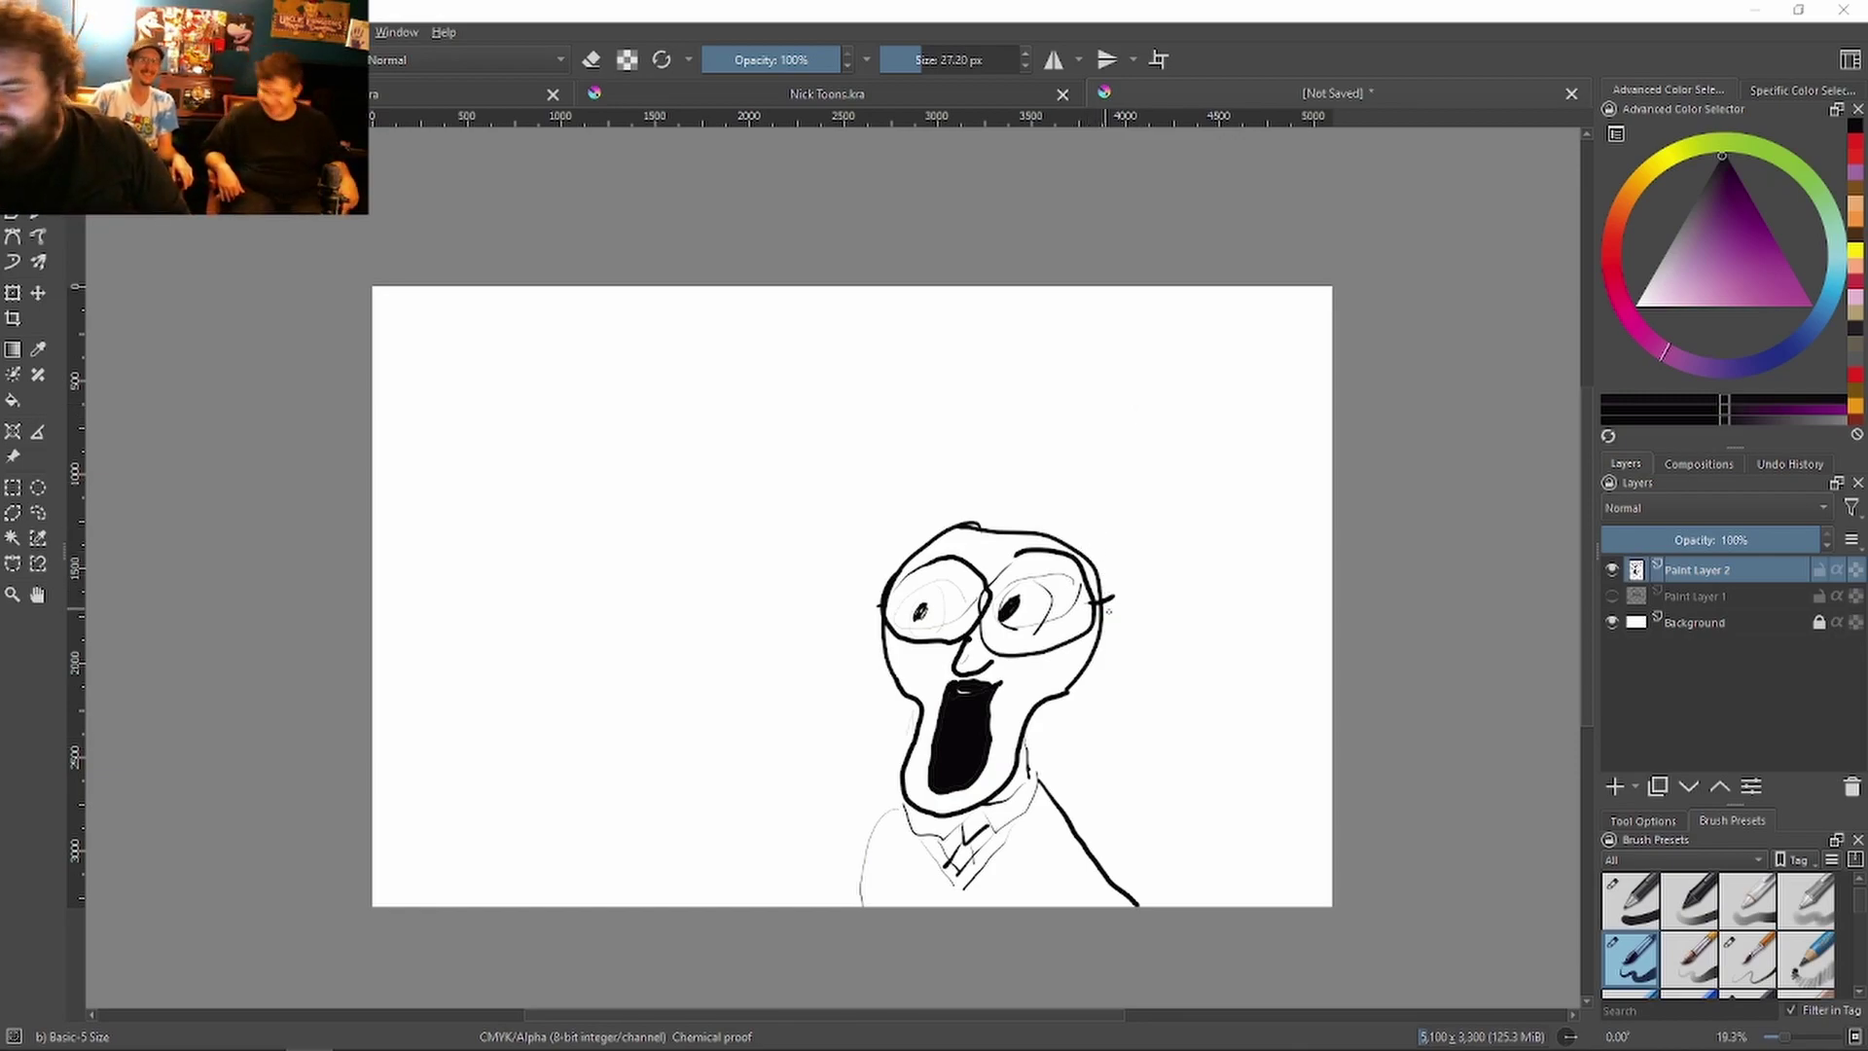
Step: Draw a large ear with inner detail on the right side of the head, and undo the last stray stroke
mouse_move(1100, 603)
mouse_down()
mouse_move(1143, 566)
mouse_move(1159, 619)
mouse_move(1082, 676)
mouse_up()
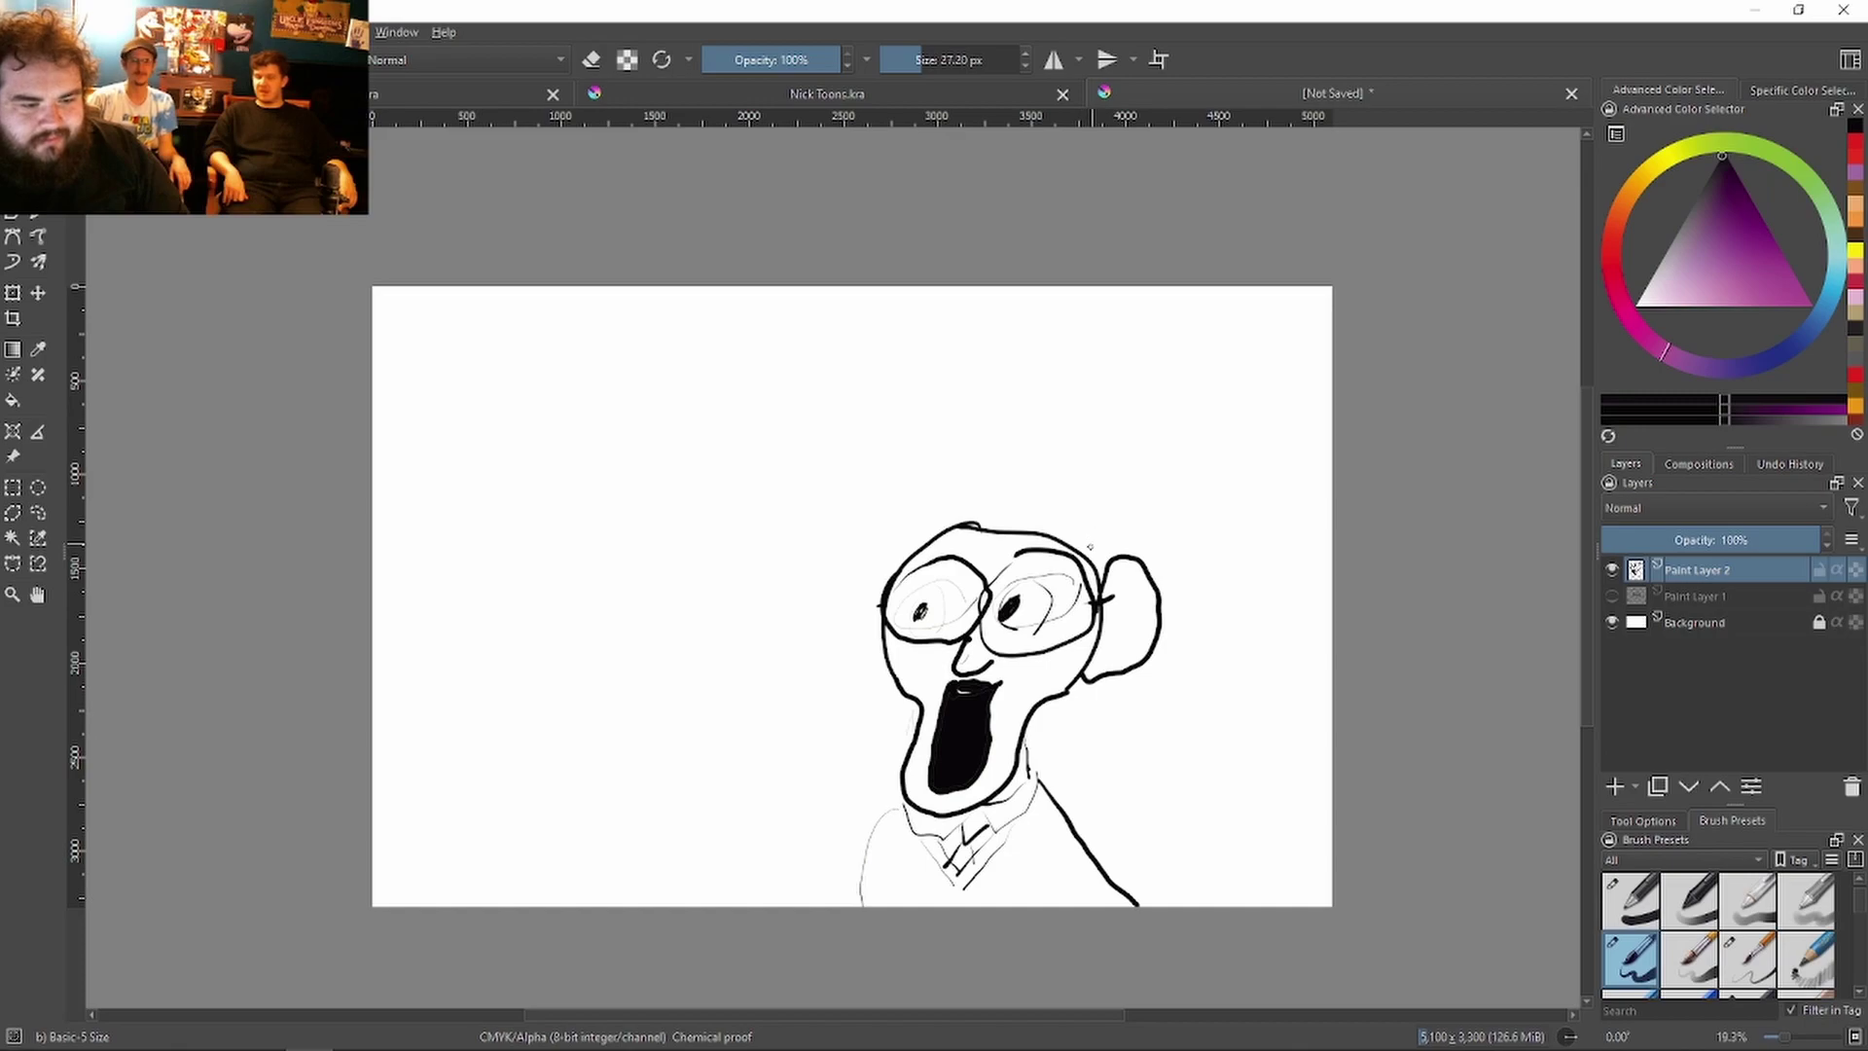
mouse_move(1131, 599)
mouse_down()
mouse_move(1127, 642)
mouse_move(1119, 624)
mouse_up()
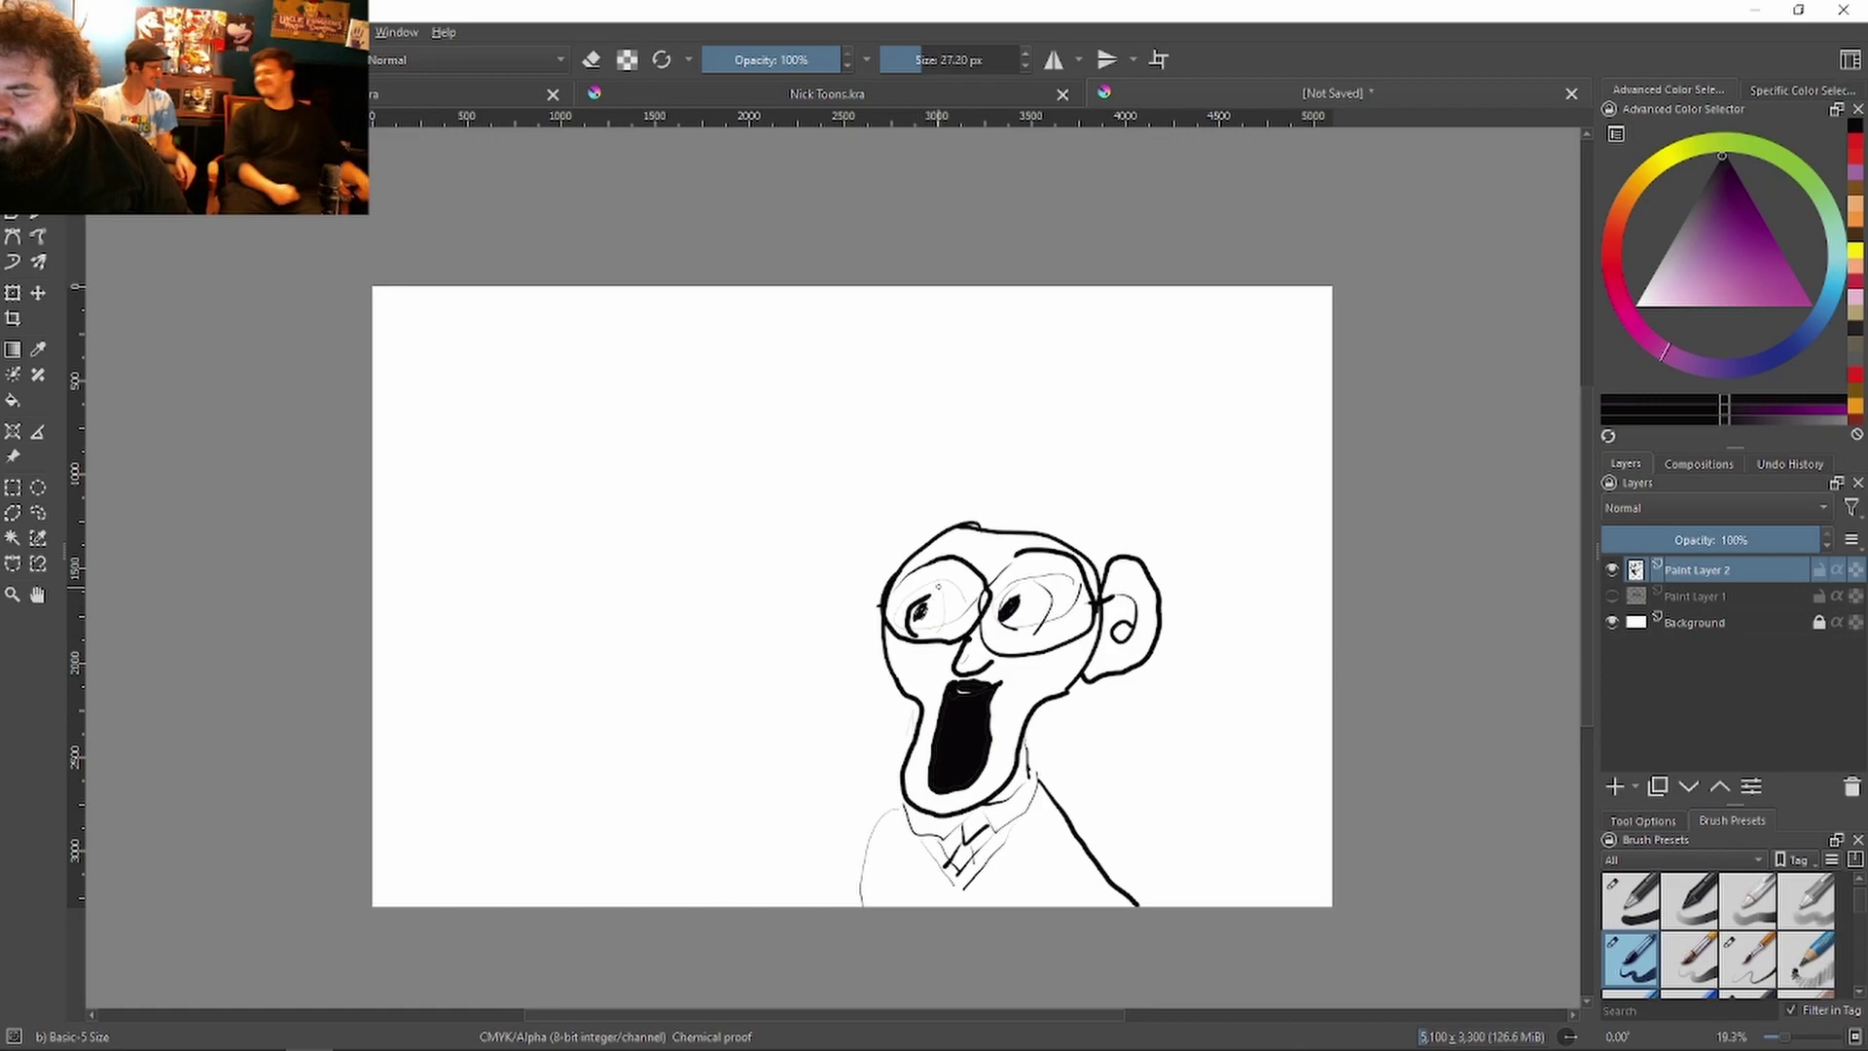
key(ctrl+z)
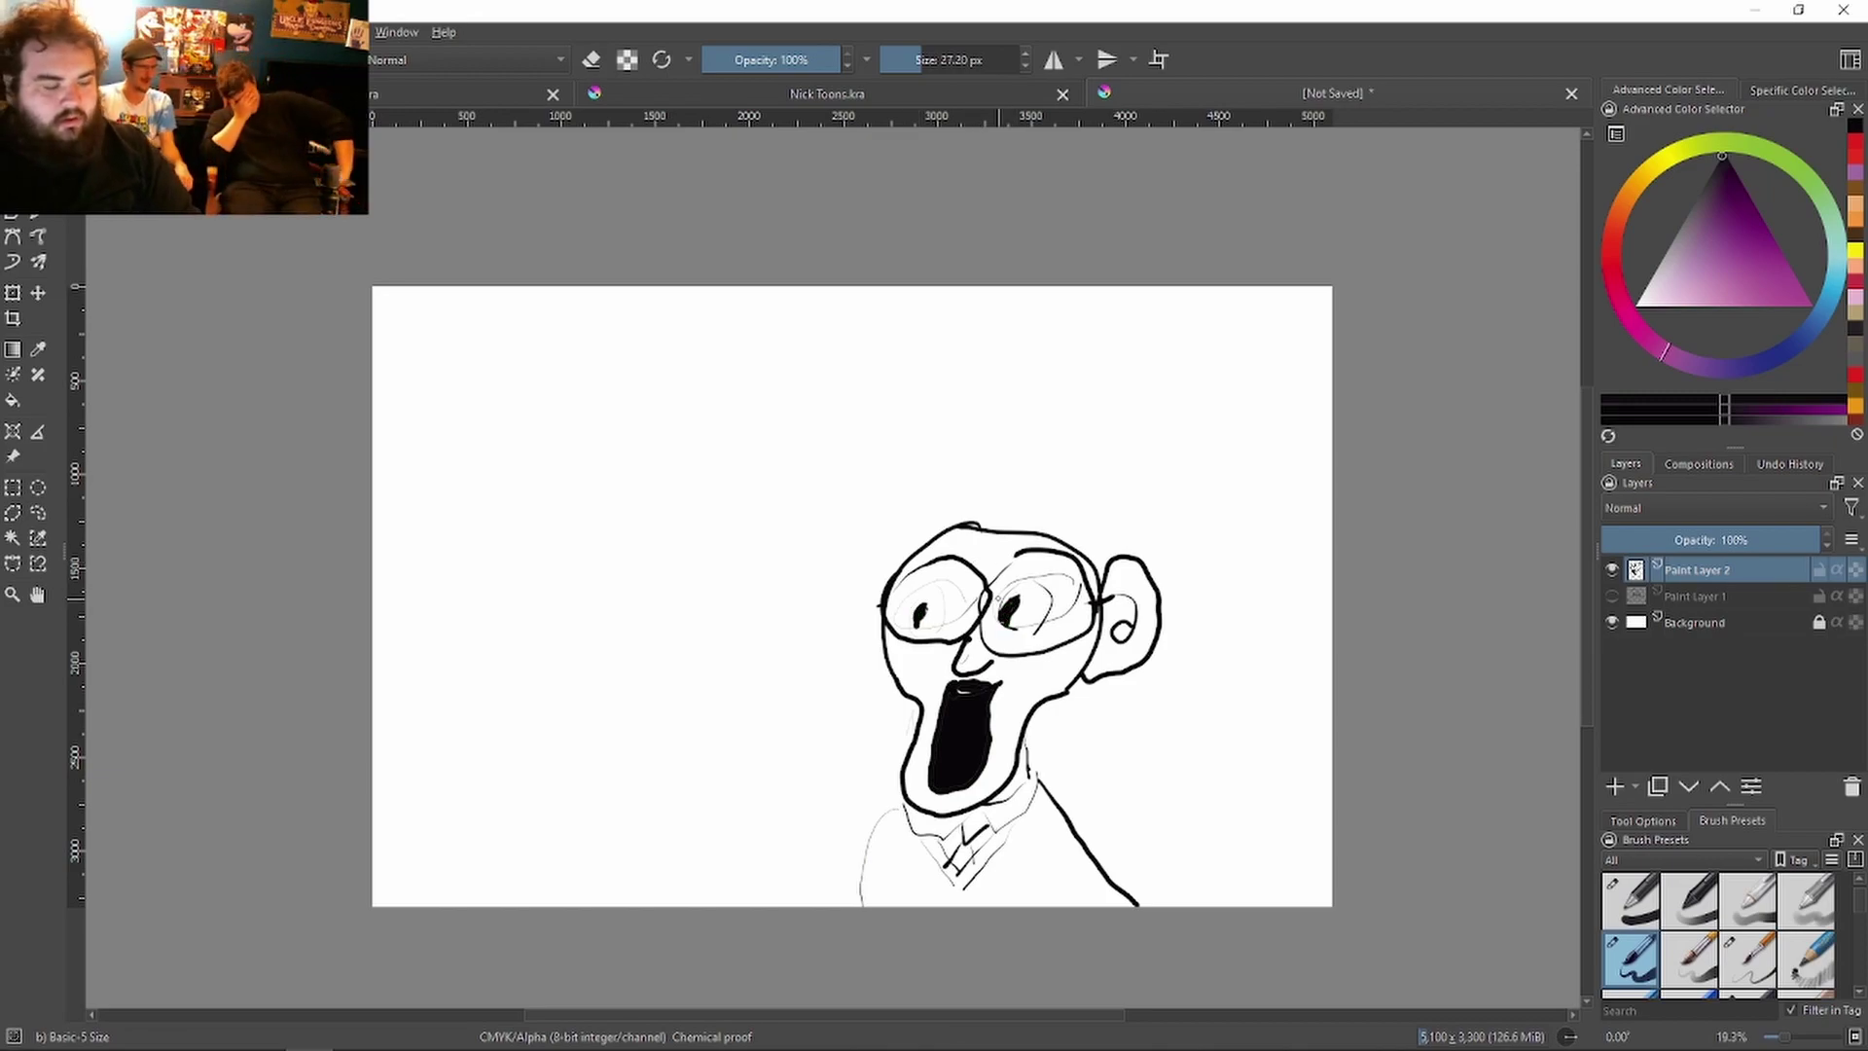
Step: Choose white and paint small teeth along the top of the black mouth
drag(1701, 238, 1638, 304)
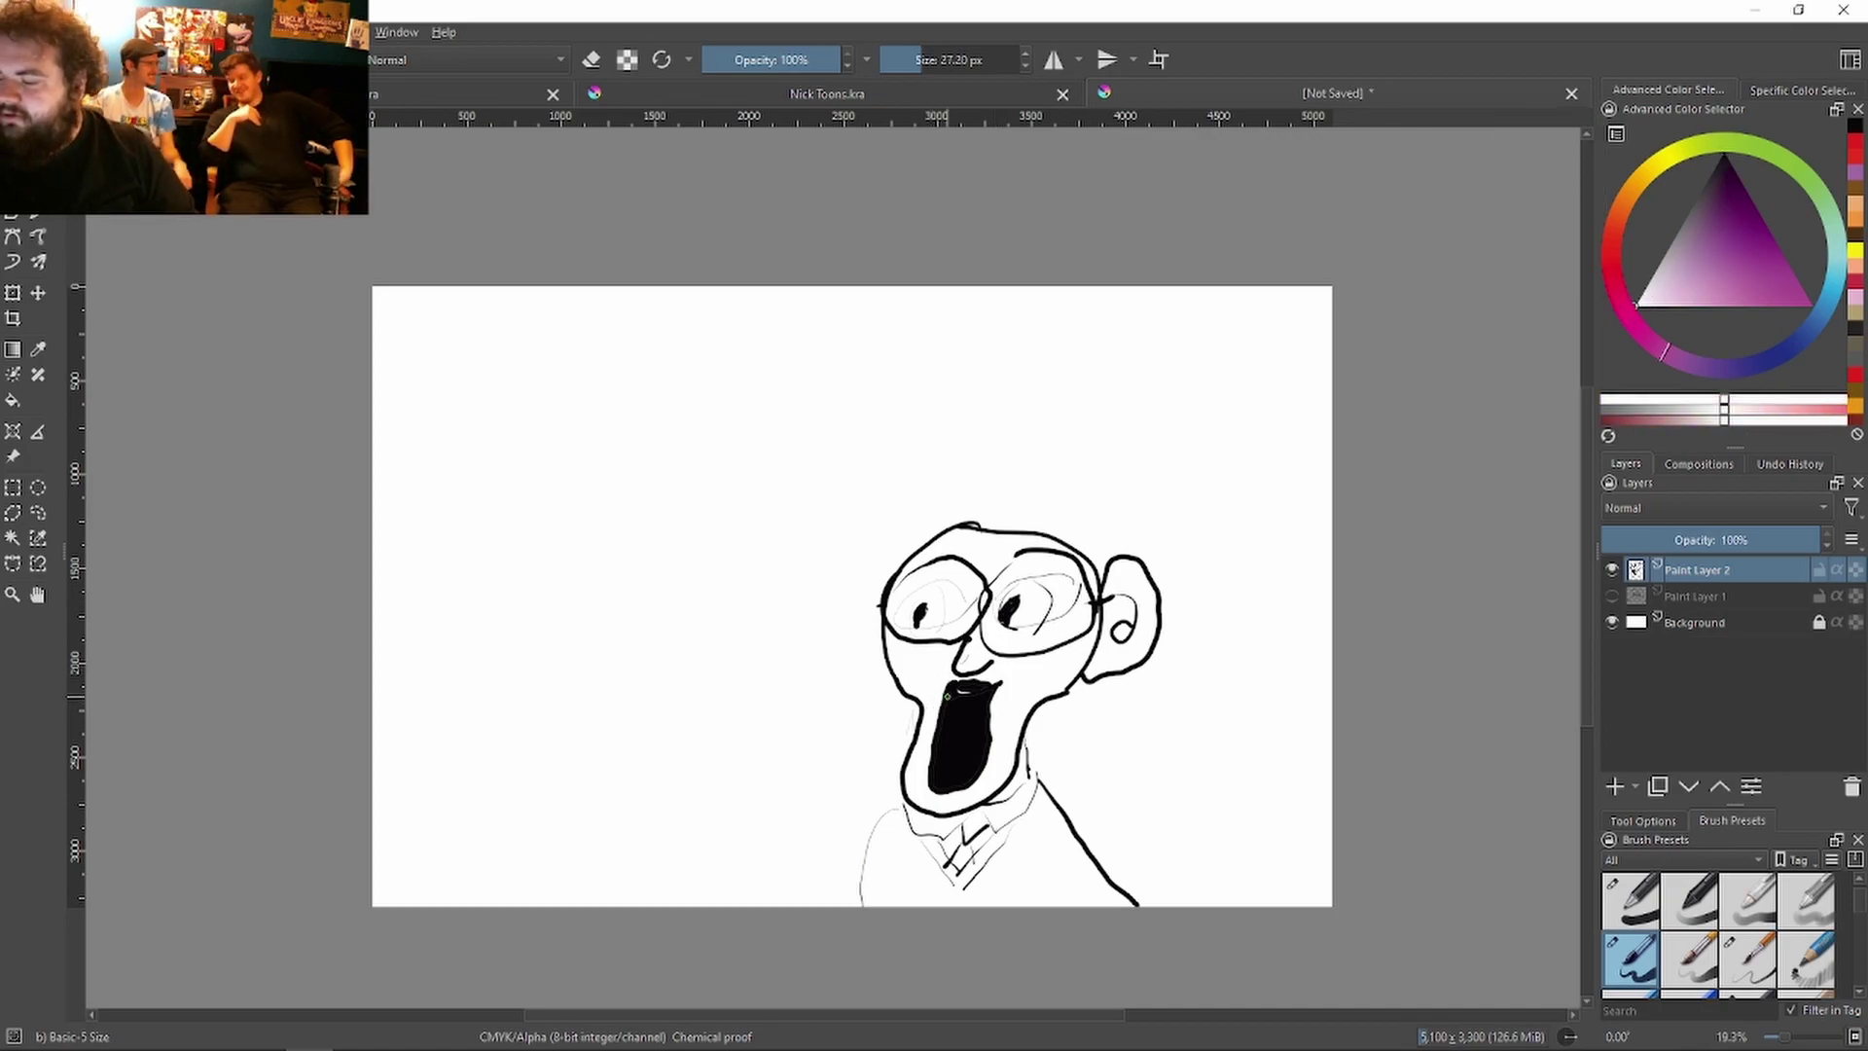
drag(958, 695, 984, 694)
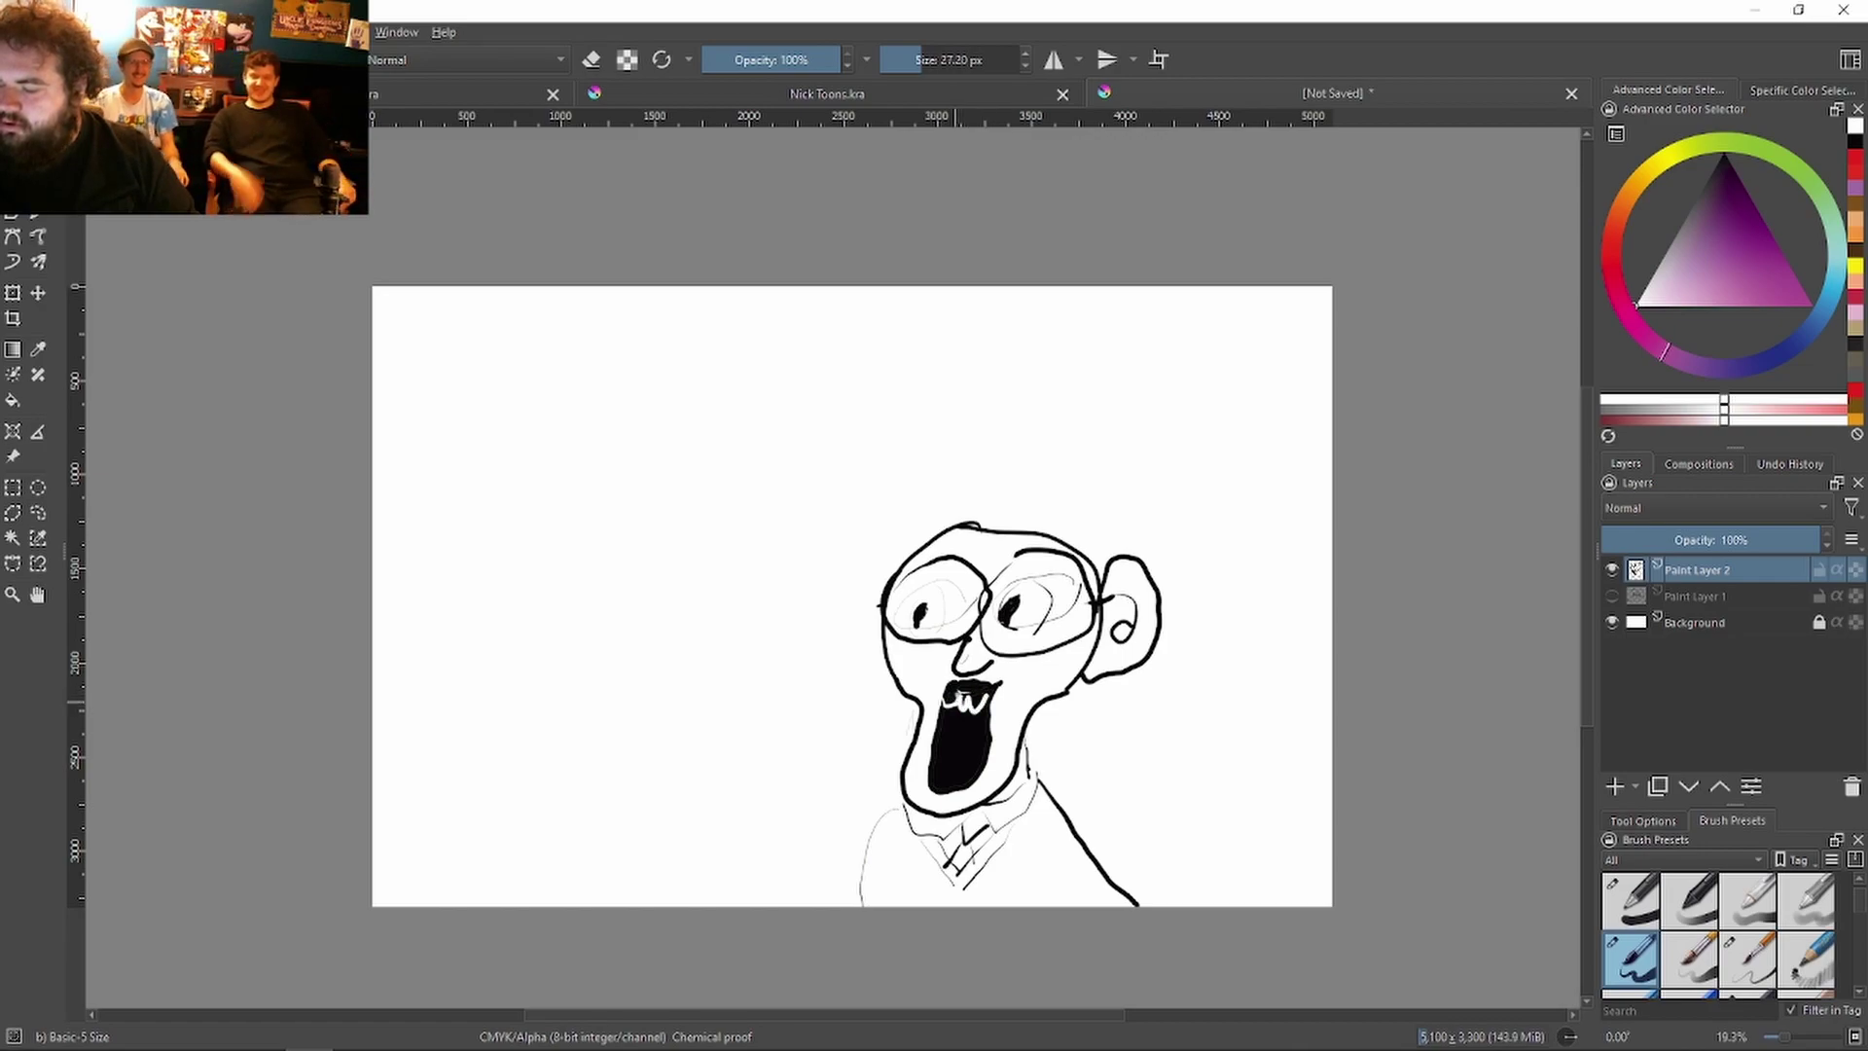
Step: Try a small white stroke at the nose and undo the most recent brush strokes
drag(959, 659, 973, 671)
key(ctrl+z)
key(ctrl+z)
key(ctrl+z)
key(ctrl+z)
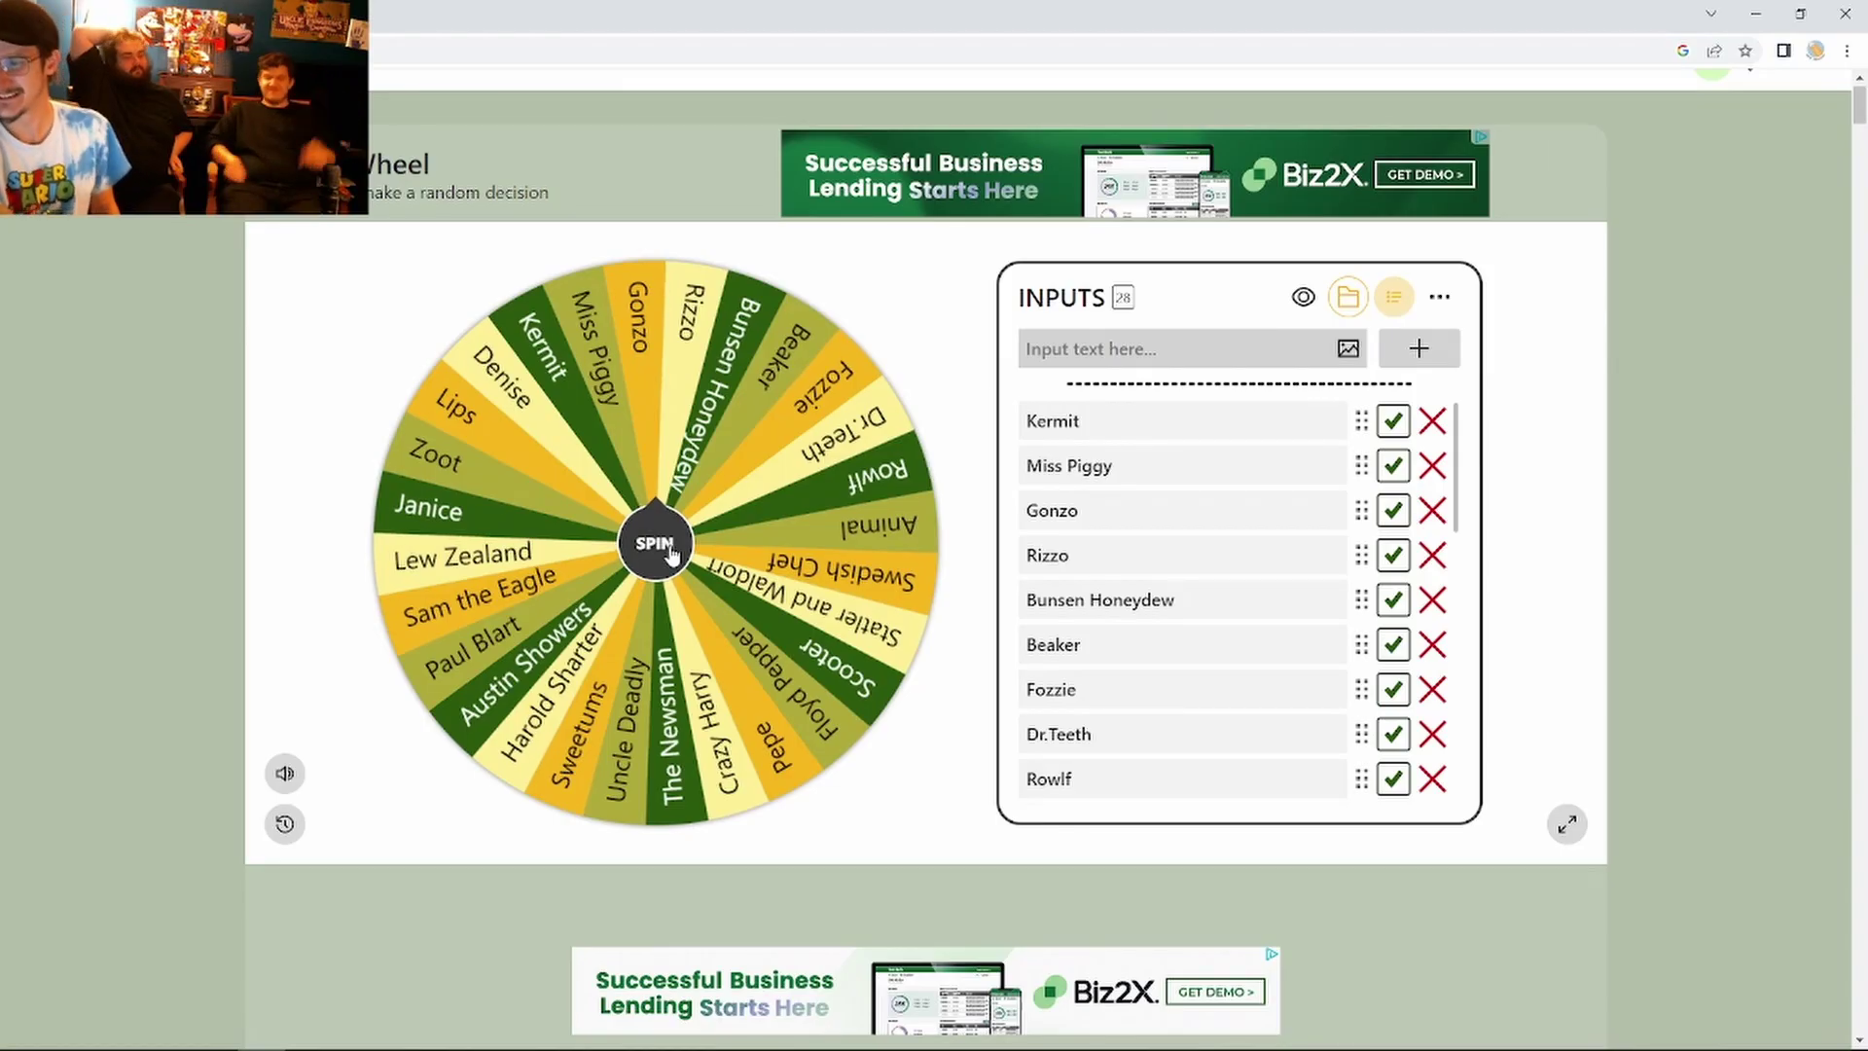
Step: Spin the Muppet wheel in the browser several times for new characters, closing each result
click(832, 431)
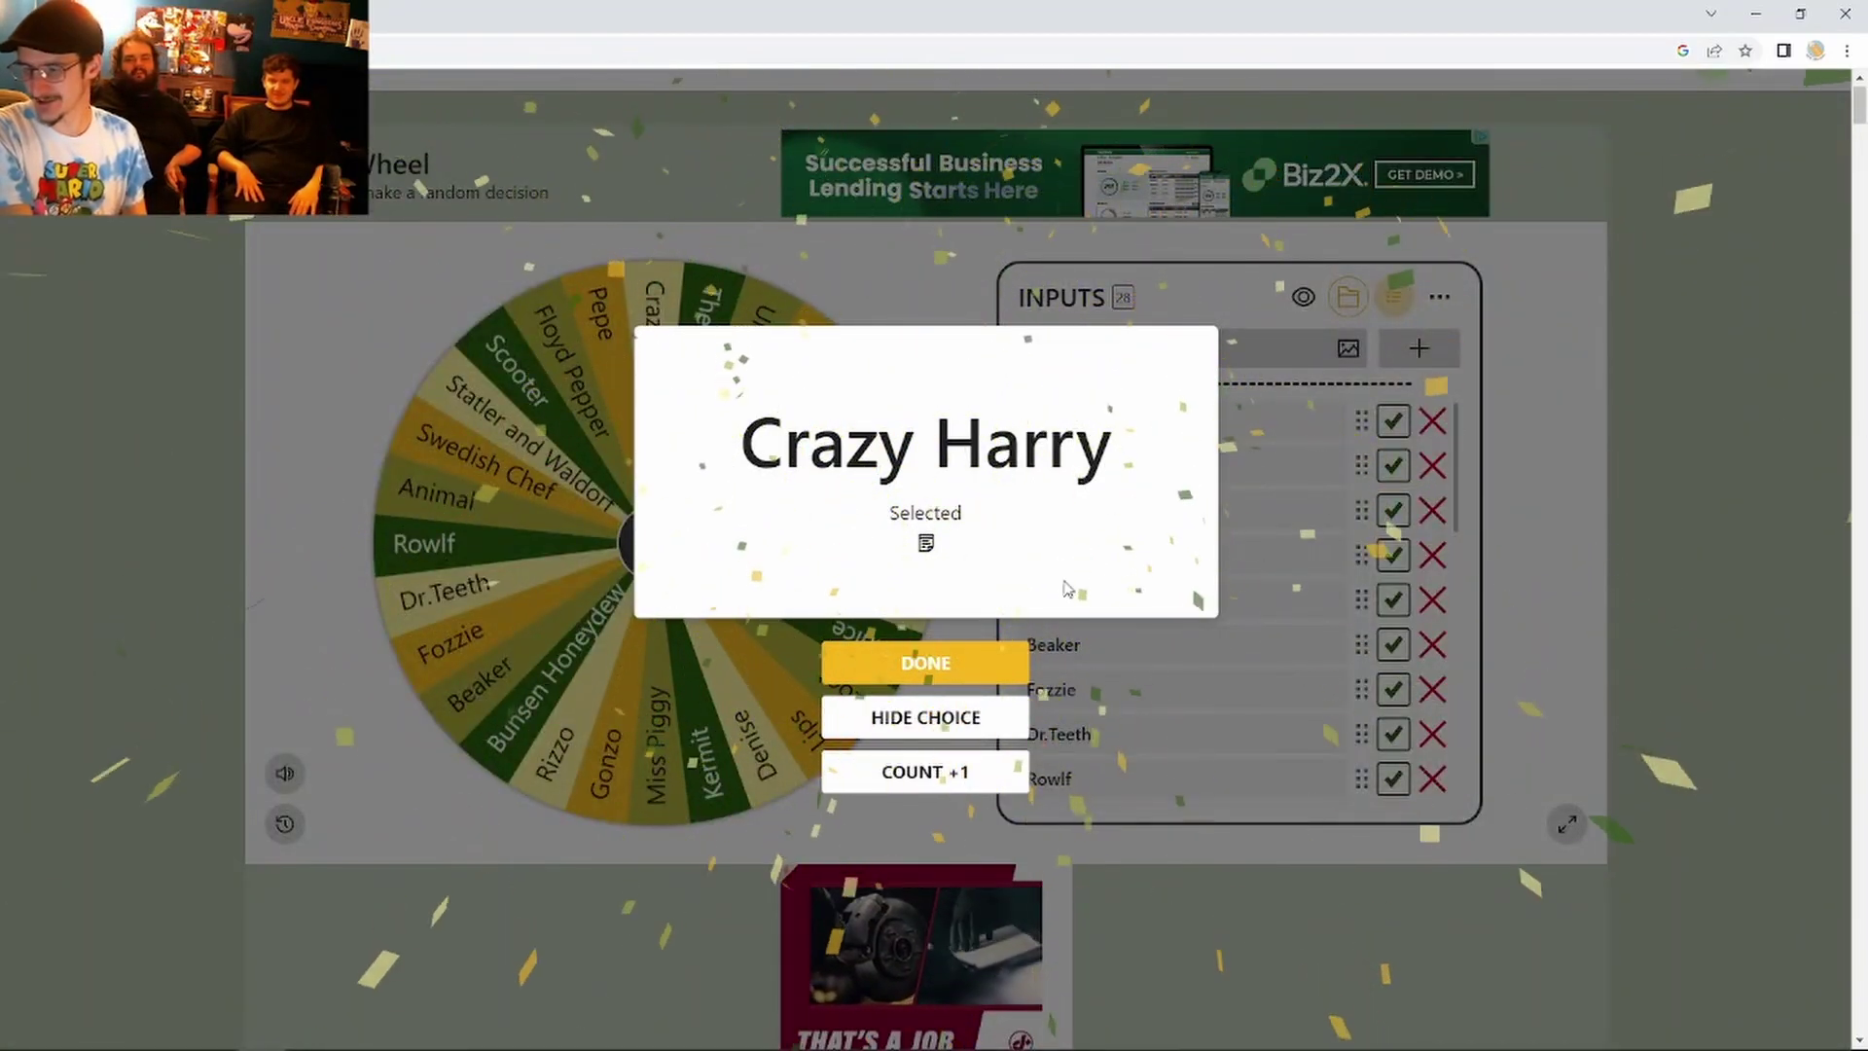
click(217, 288)
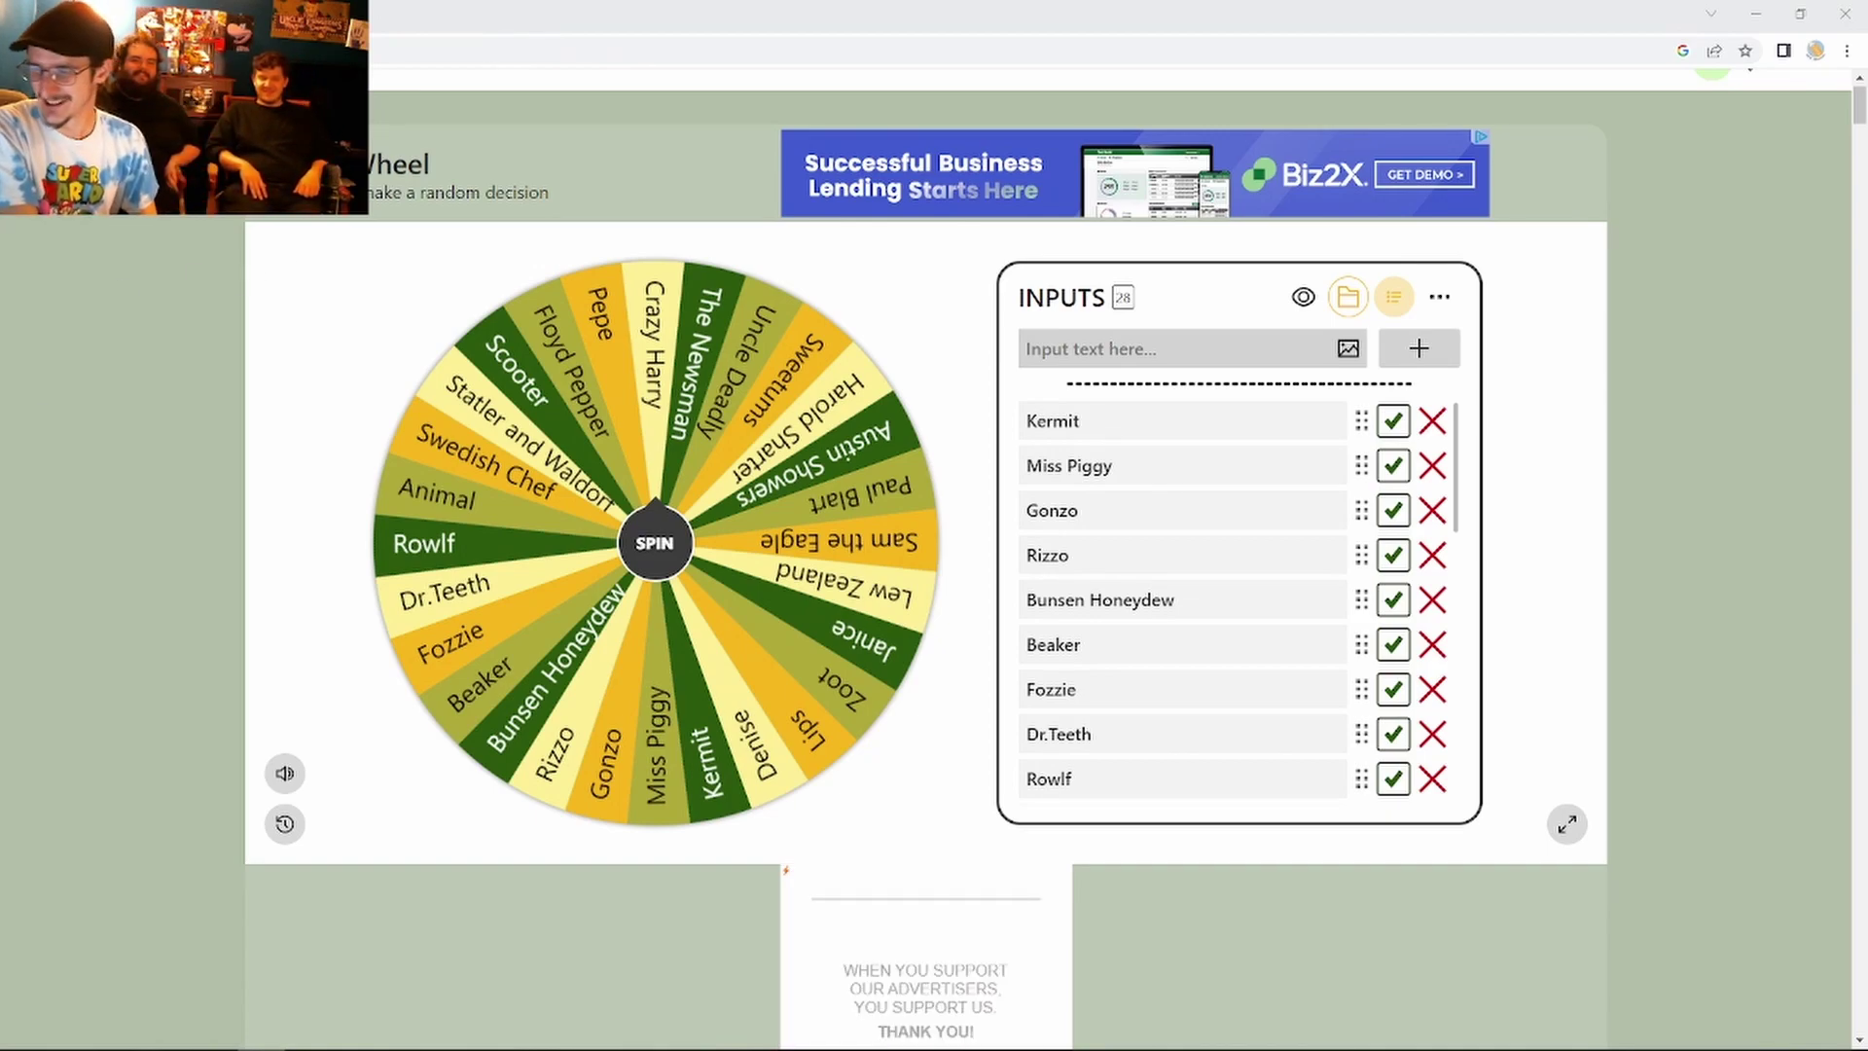
click(639, 553)
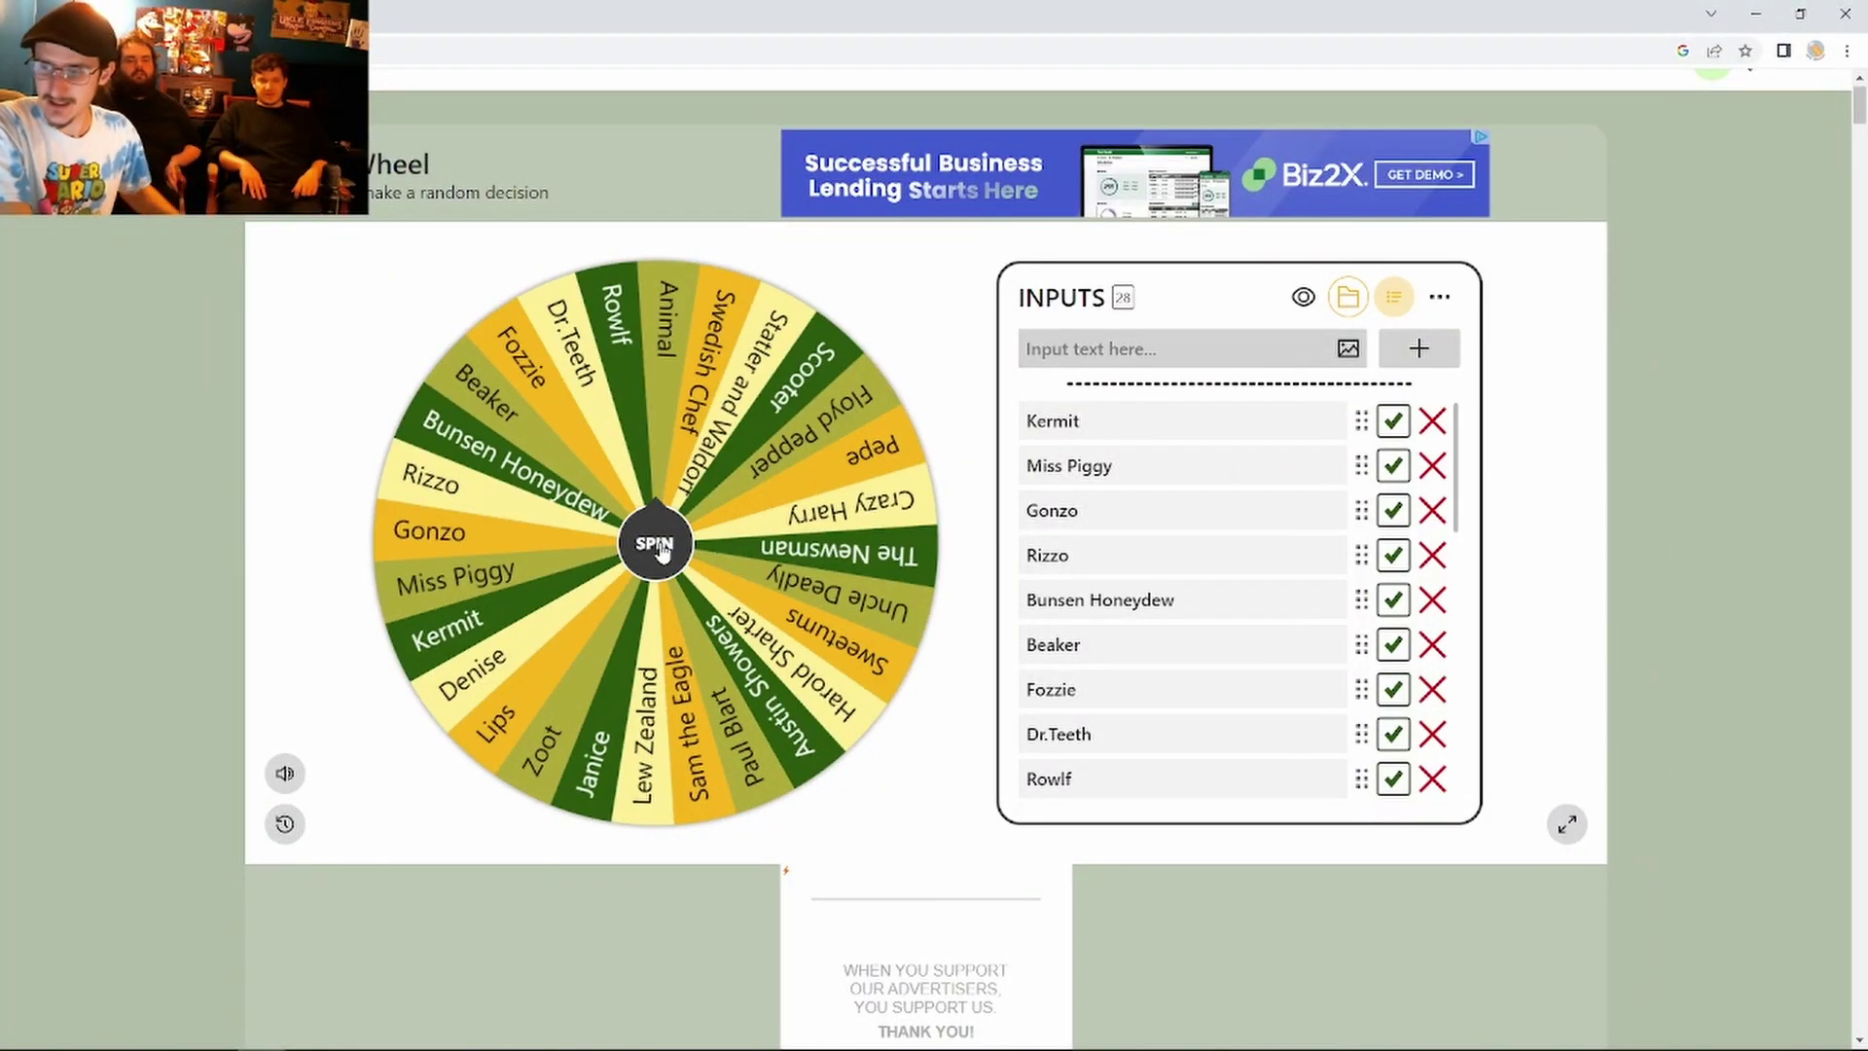
click(658, 548)
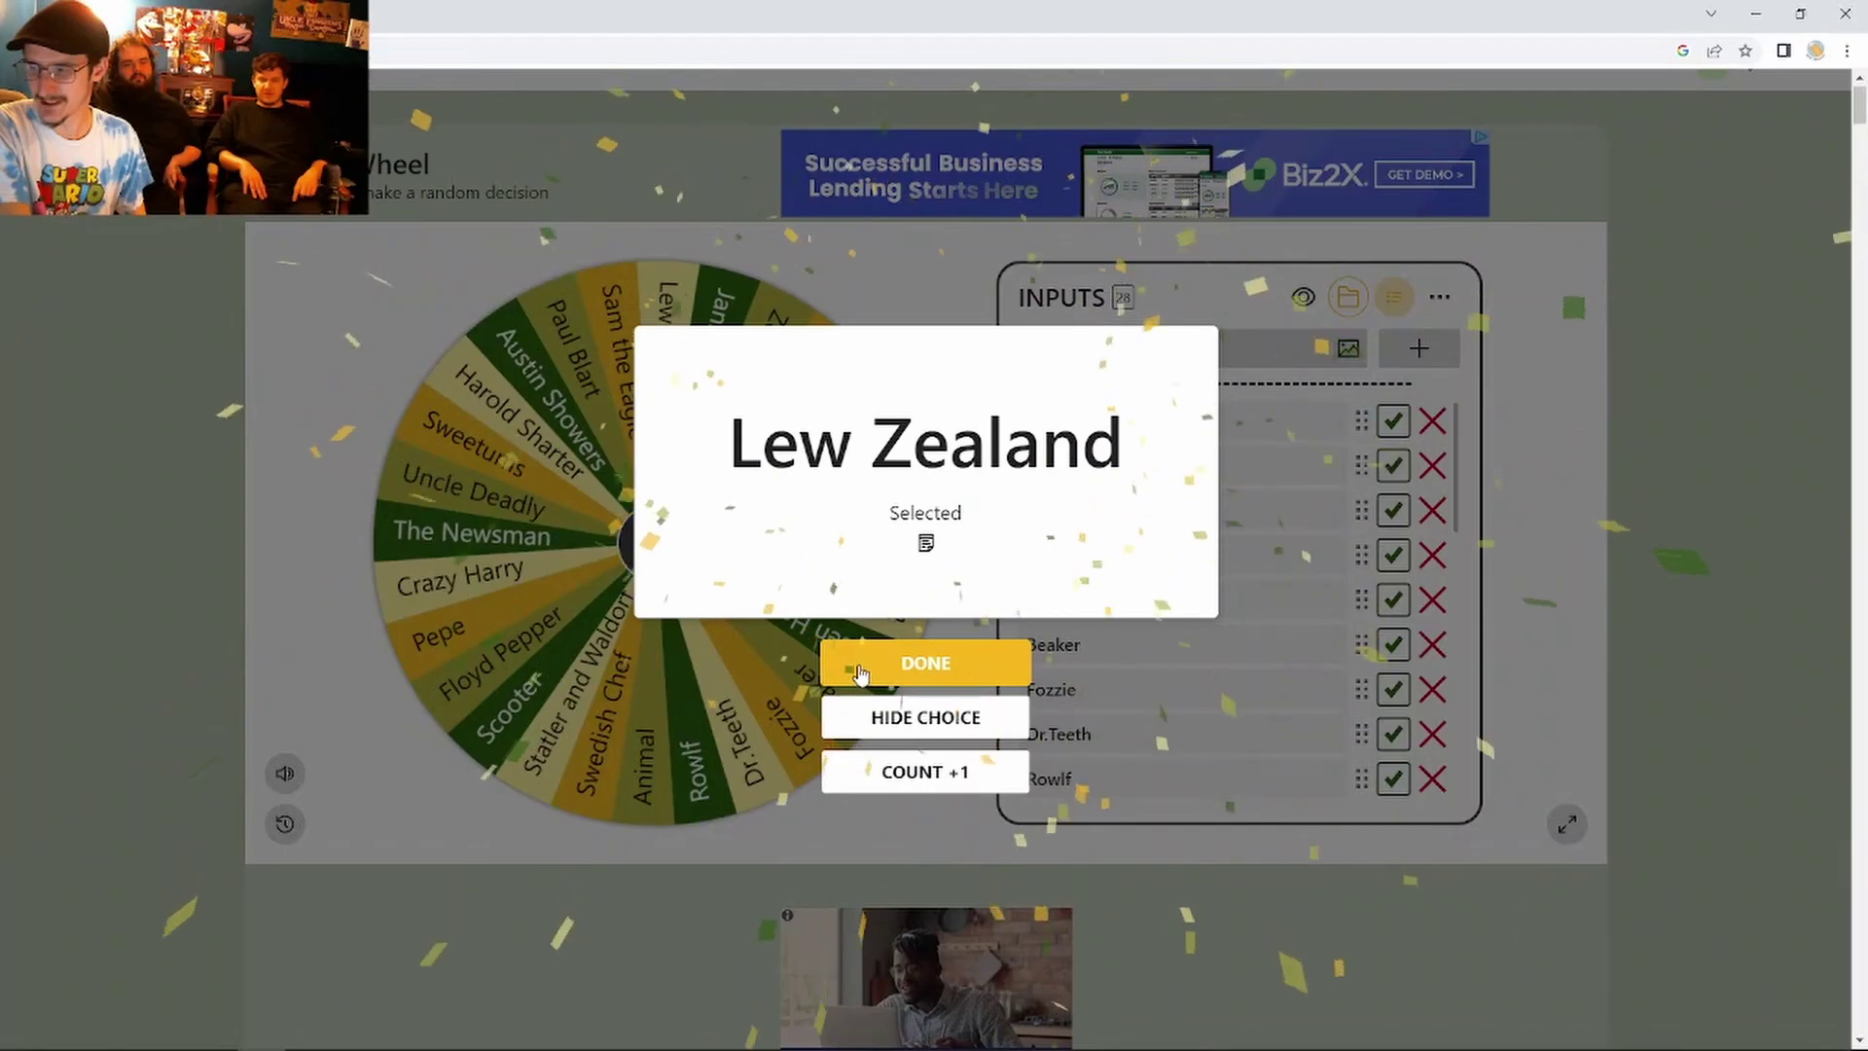
click(857, 670)
click(658, 547)
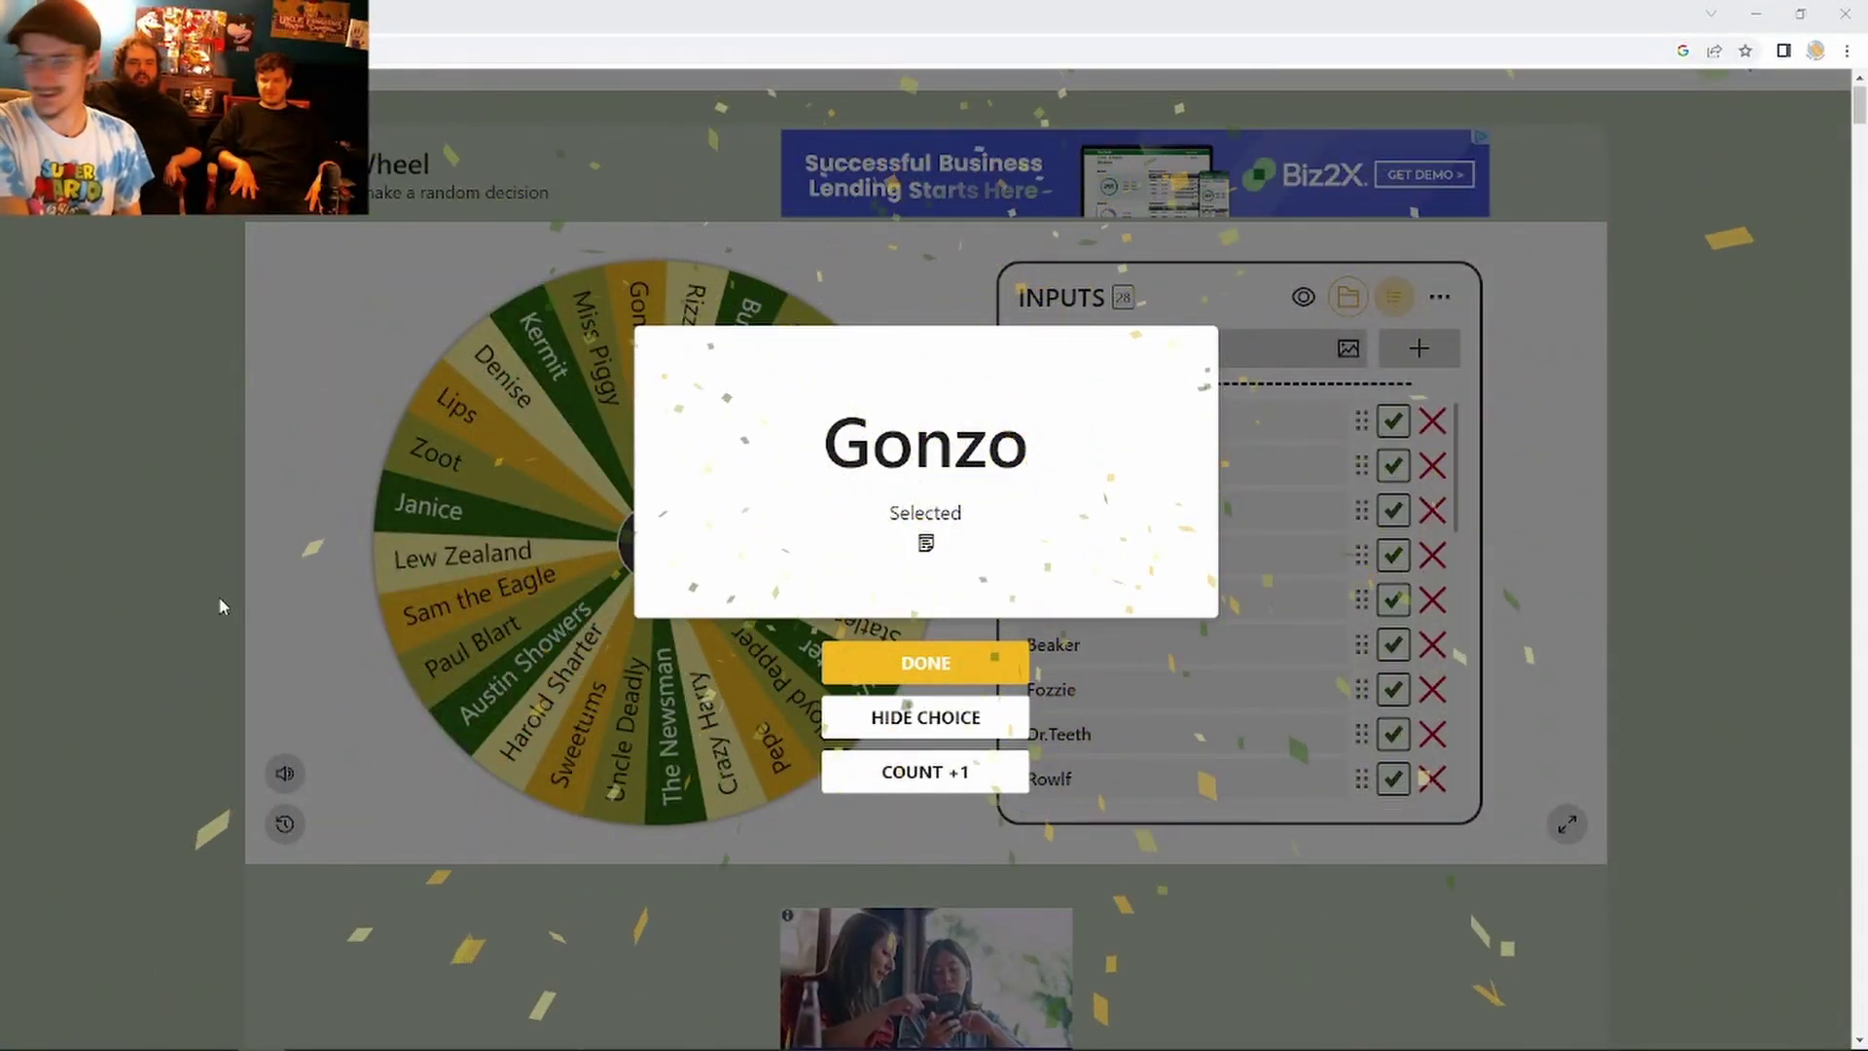
click(913, 664)
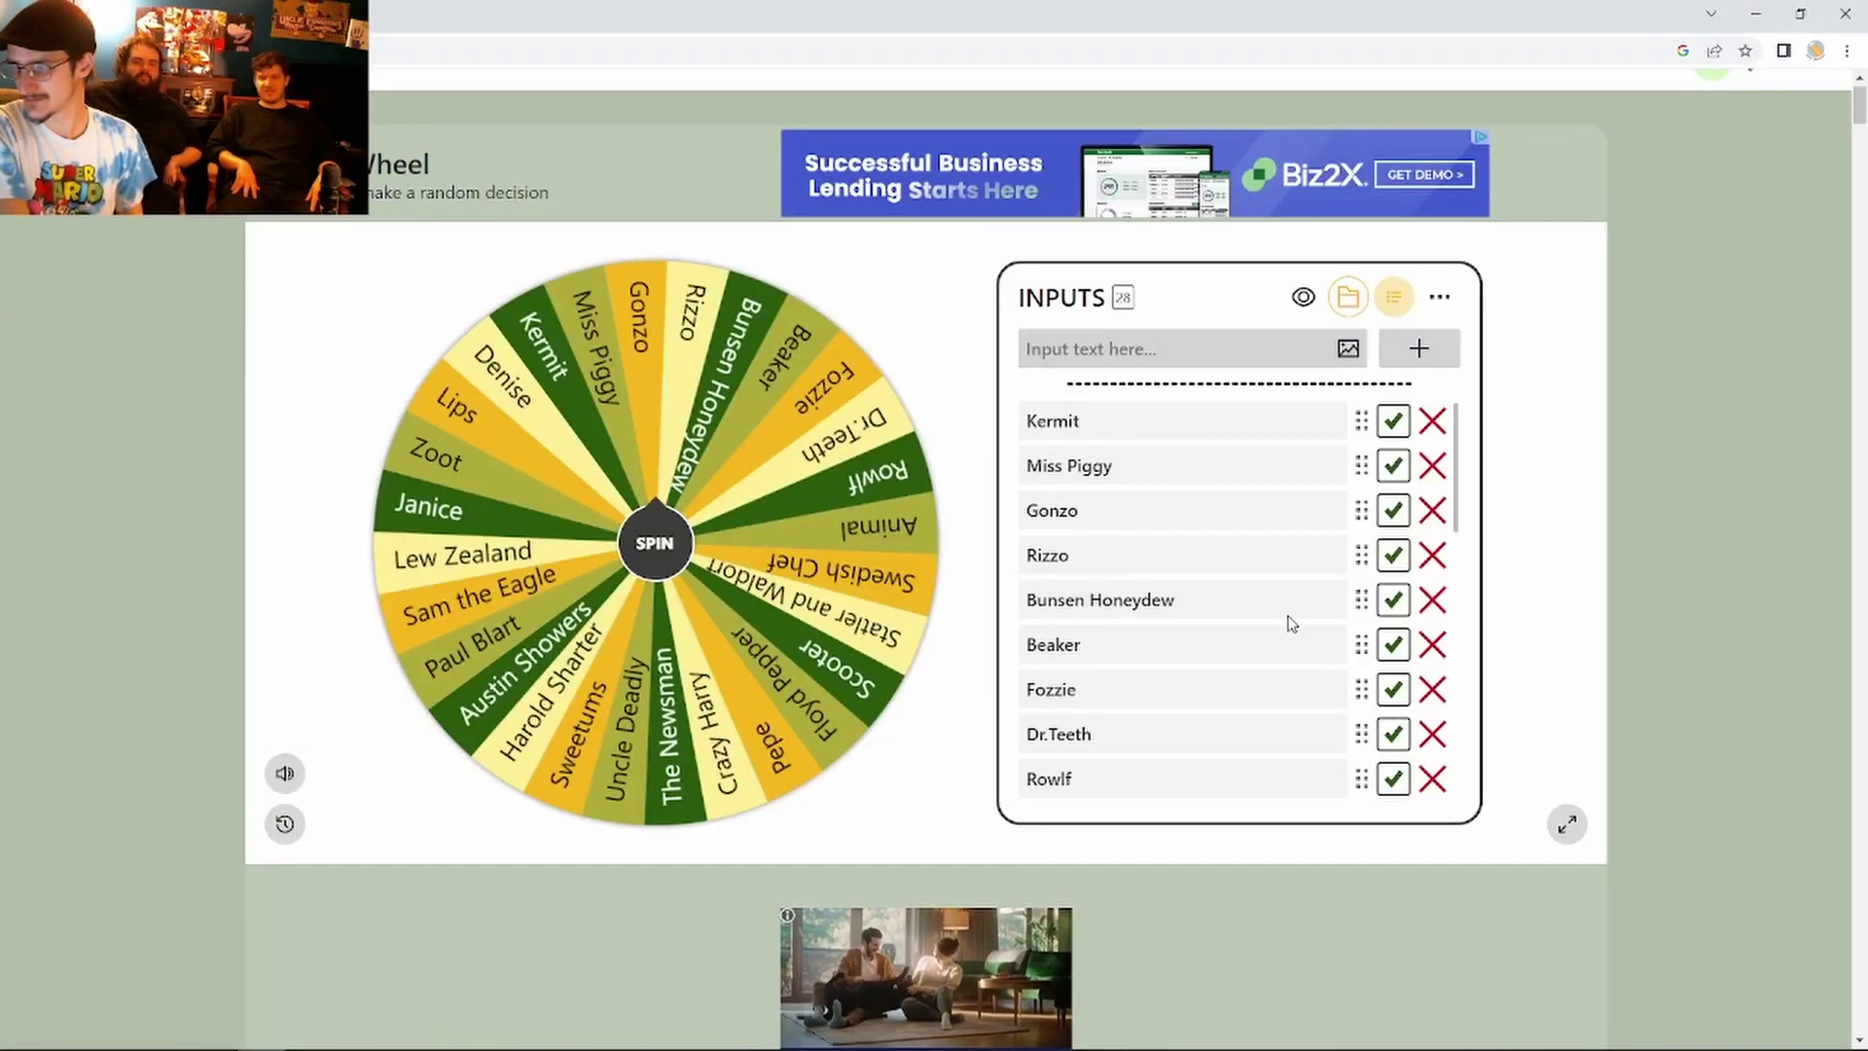
Step: Return to Krita, choose black and draw two arched eyes with dot pupils on either side of a round nose
key(alt+Tab)
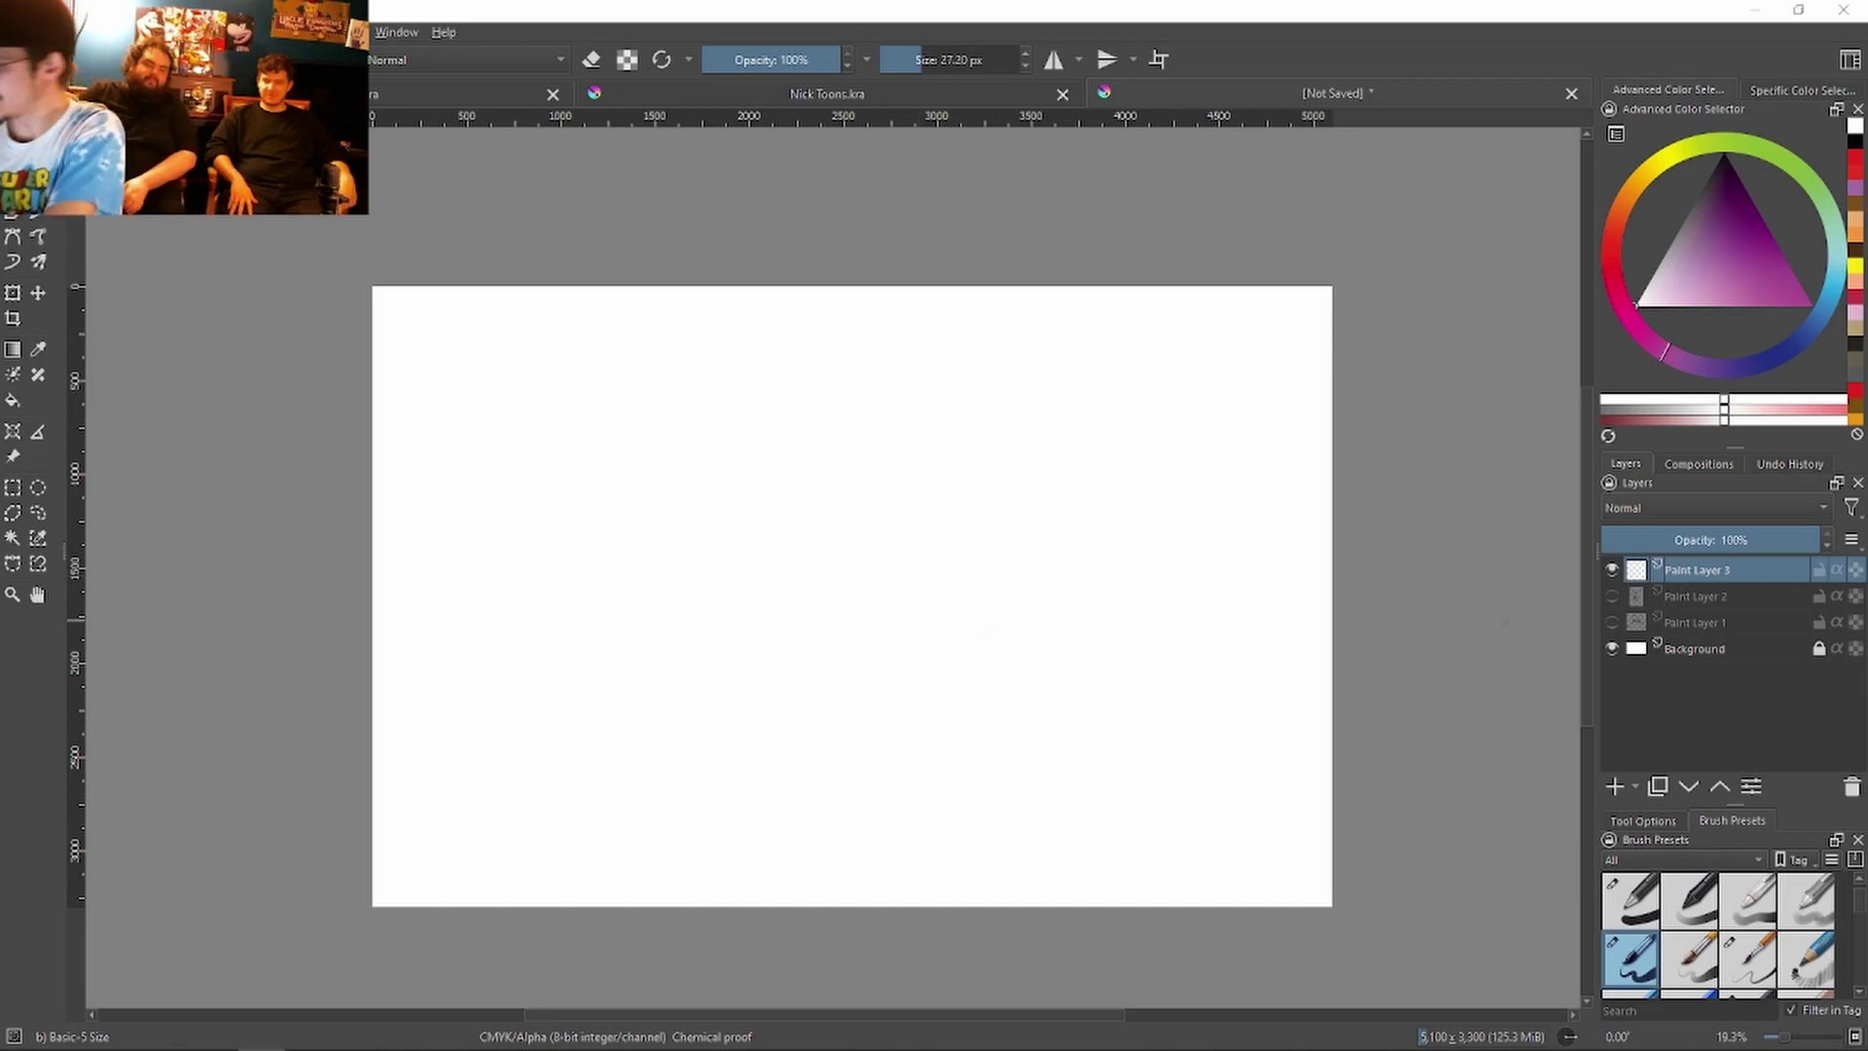
drag(1720, 234, 1721, 180)
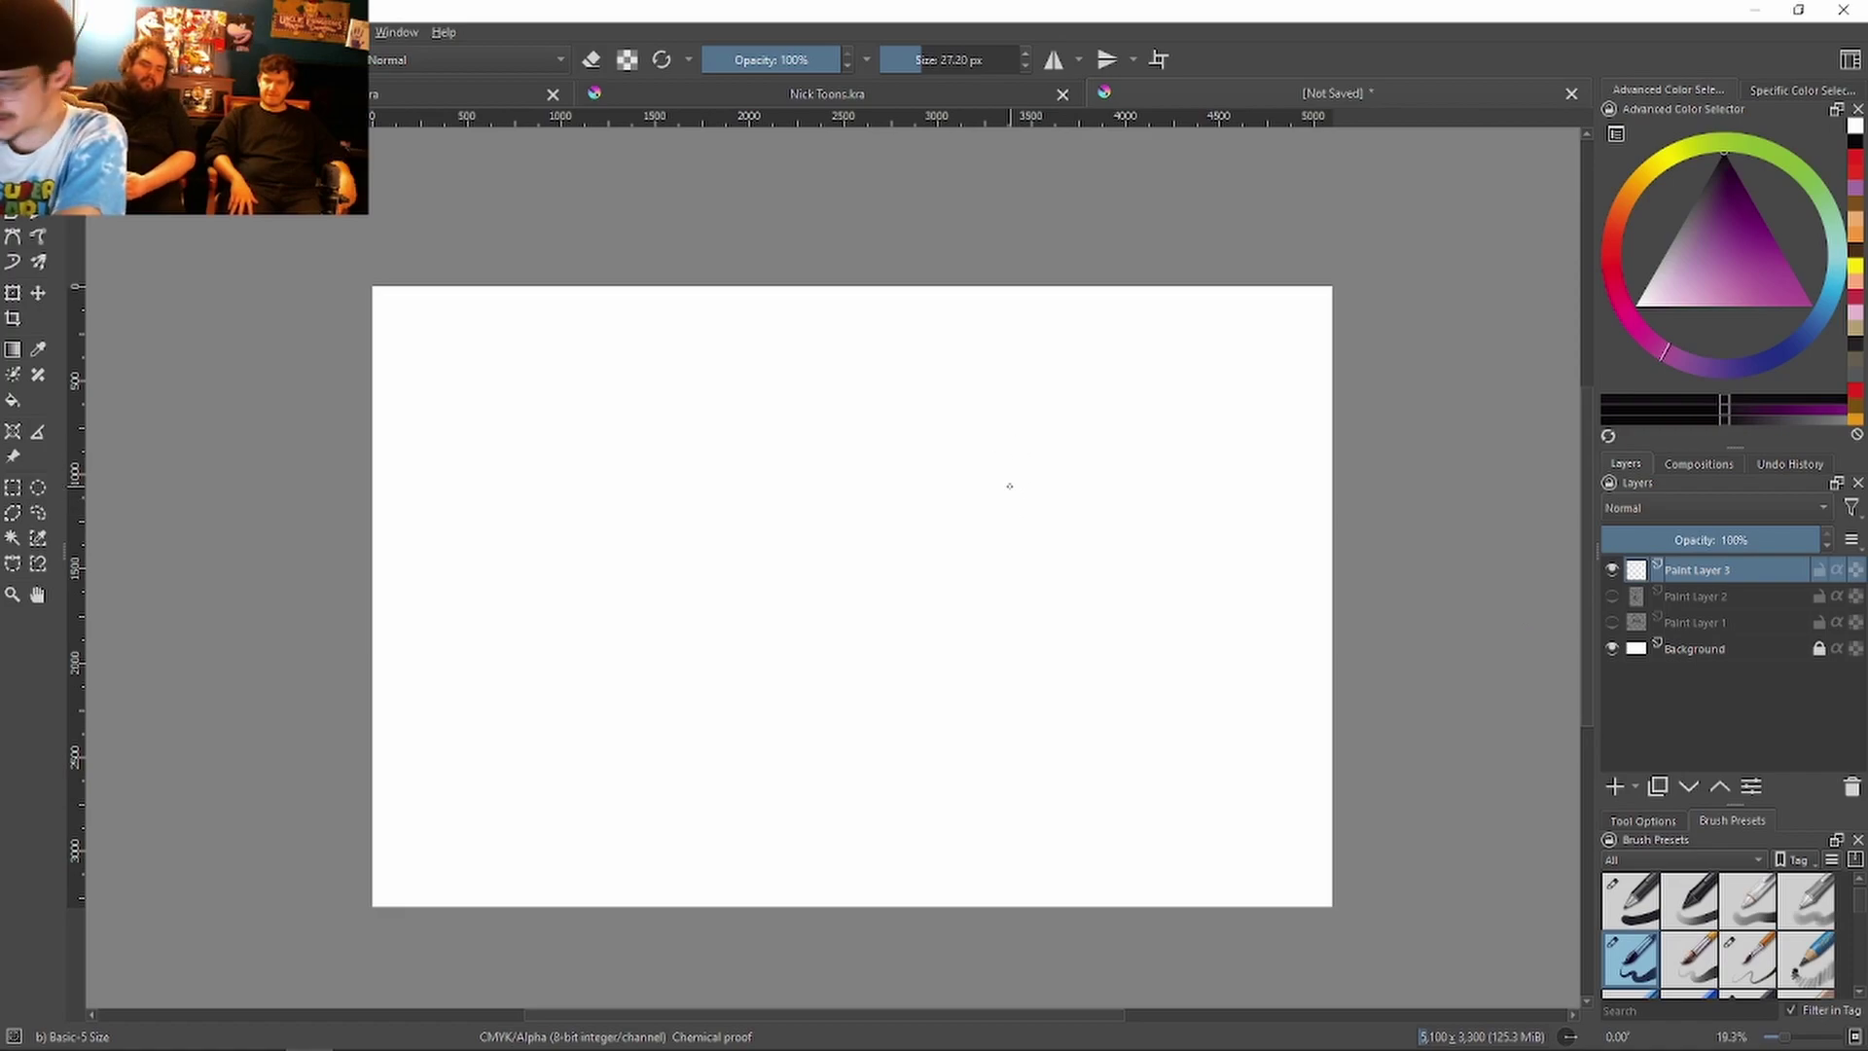
mouse_move(927, 572)
mouse_down()
mouse_move(925, 502)
mouse_move(1012, 504)
mouse_up()
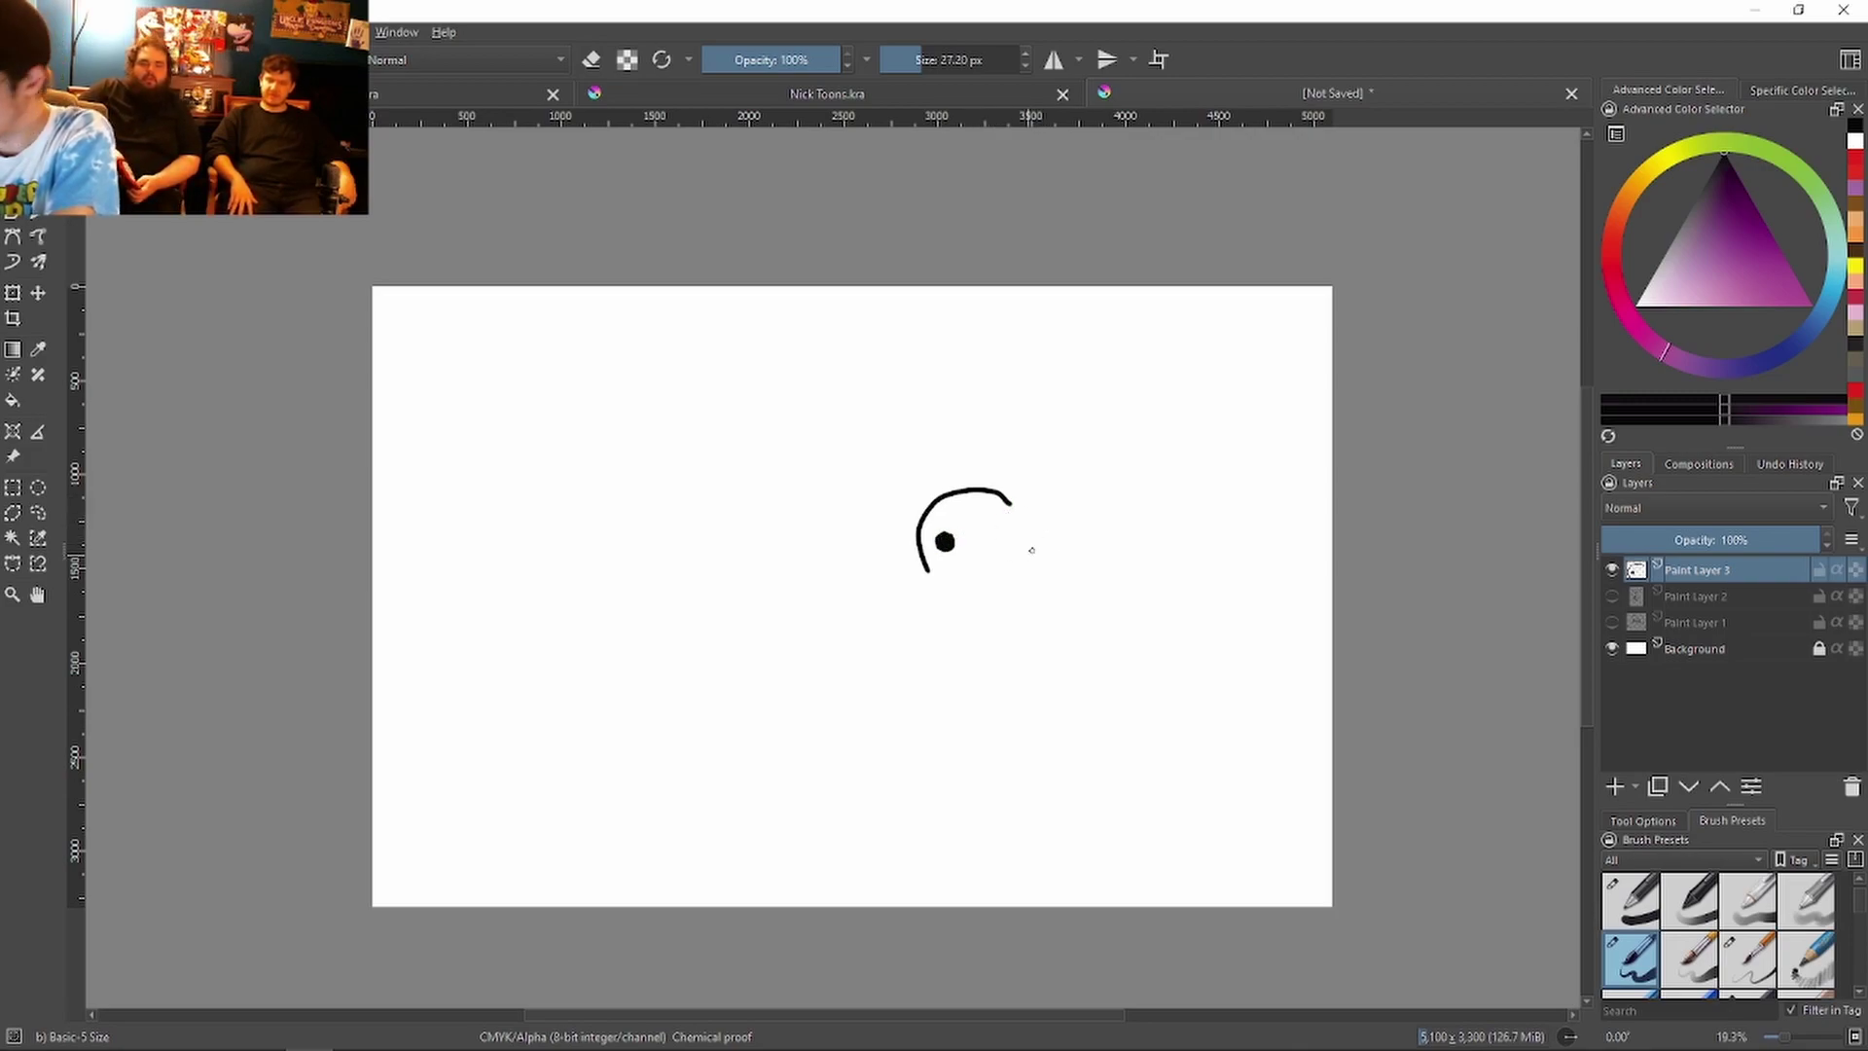
mouse_move(1002, 528)
mouse_down()
mouse_move(1052, 596)
mouse_move(1066, 520)
mouse_move(1109, 486)
mouse_move(1170, 524)
mouse_move(1169, 584)
mouse_up()
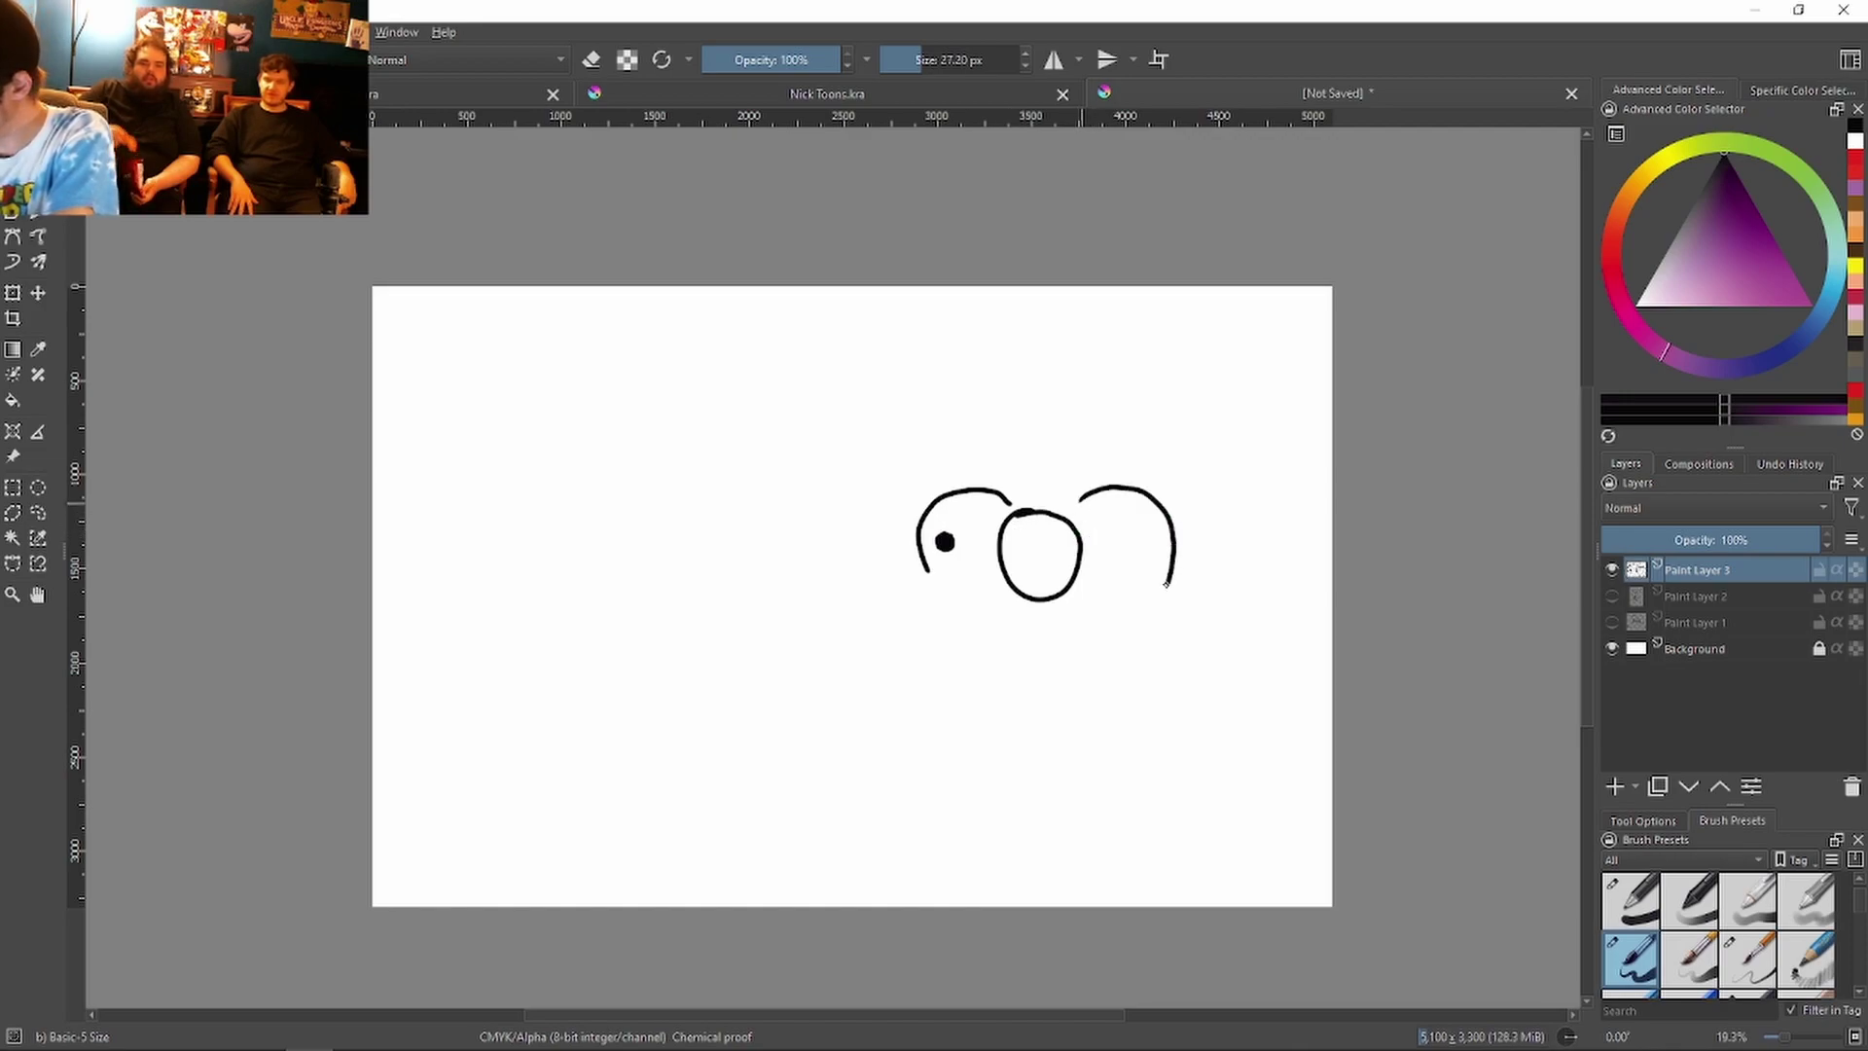
click(1148, 531)
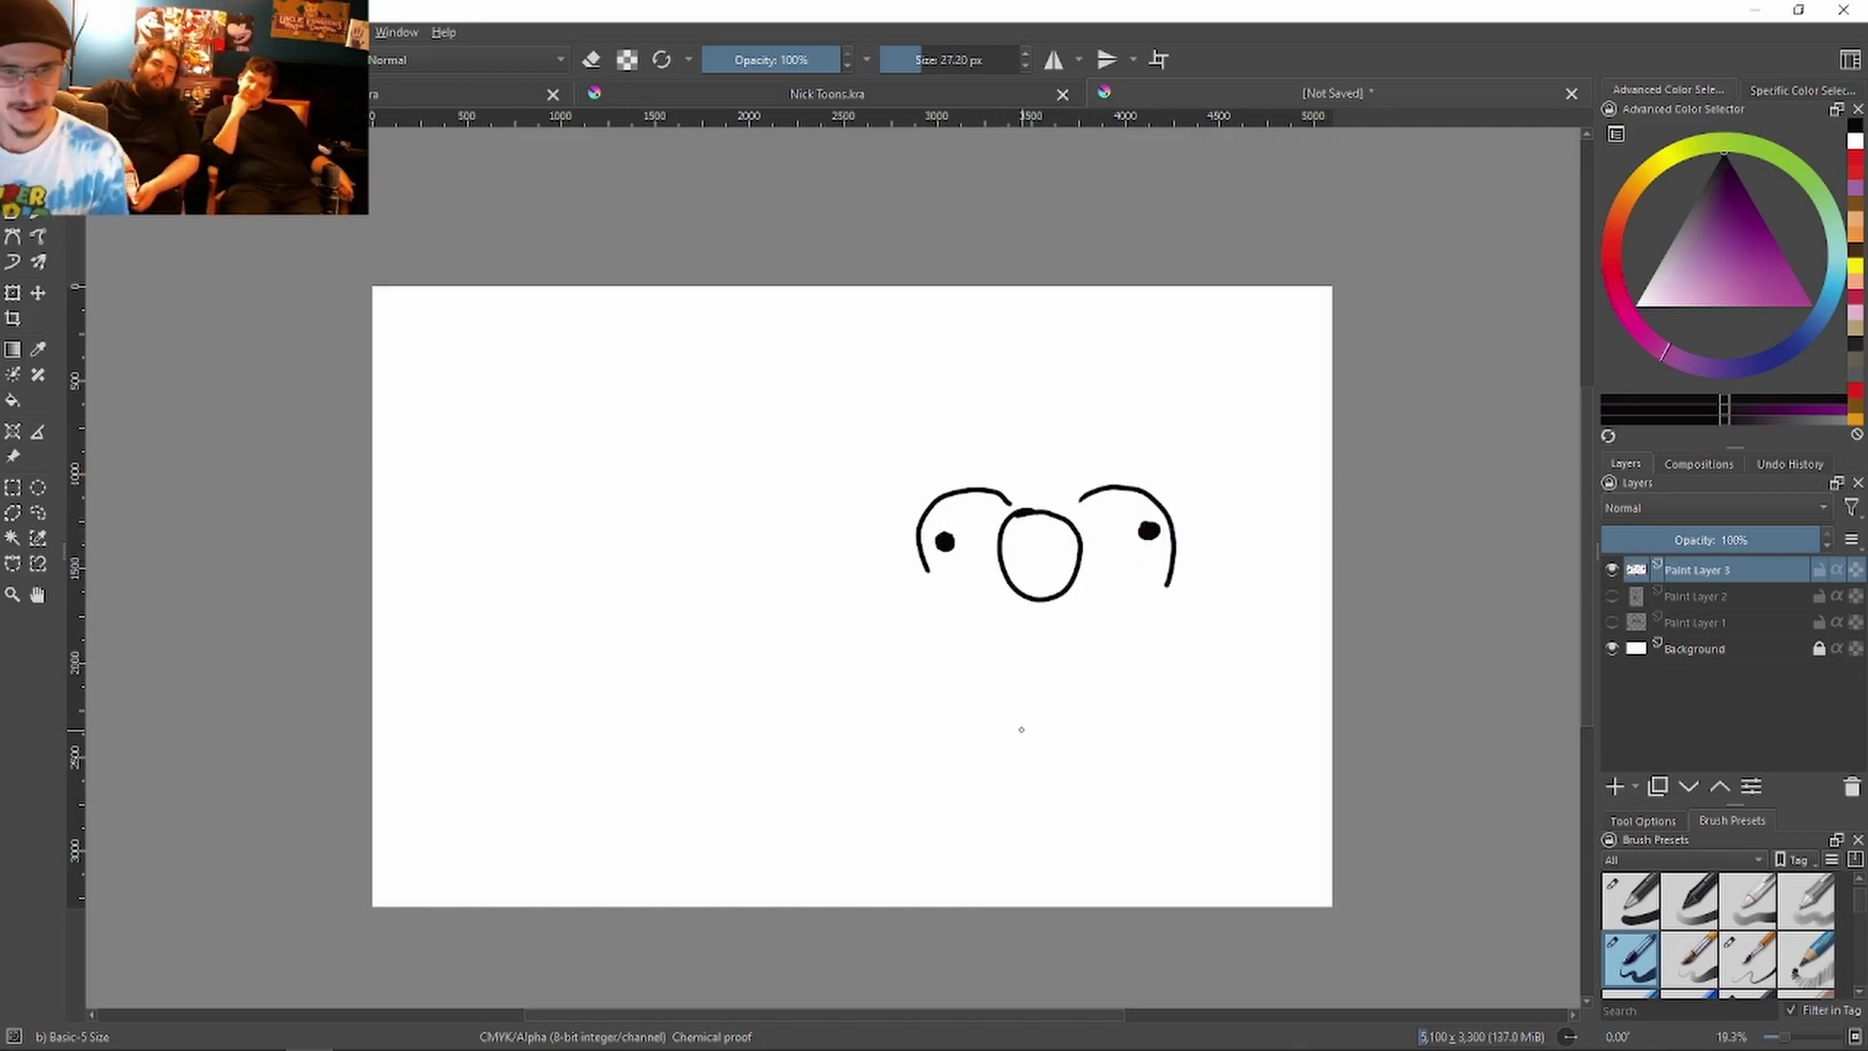
Step: Close the outlines of both eyes and draw a wide shaggy moustache under the nose
drag(926, 569, 1007, 563)
drag(1081, 507, 1173, 587)
mouse_move(1002, 584)
mouse_down()
mouse_move(1061, 633)
mouse_move(1197, 662)
mouse_up()
Step: Draw both ears with inner folds, a line across the top of the eyes and a wide rounded jaw below the moustache
mouse_move(881, 576)
mouse_down()
mouse_move(925, 494)
mouse_move(1075, 484)
mouse_move(1182, 506)
mouse_move(1246, 559)
mouse_move(1211, 595)
mouse_move(1231, 538)
mouse_up()
drag(909, 512, 882, 562)
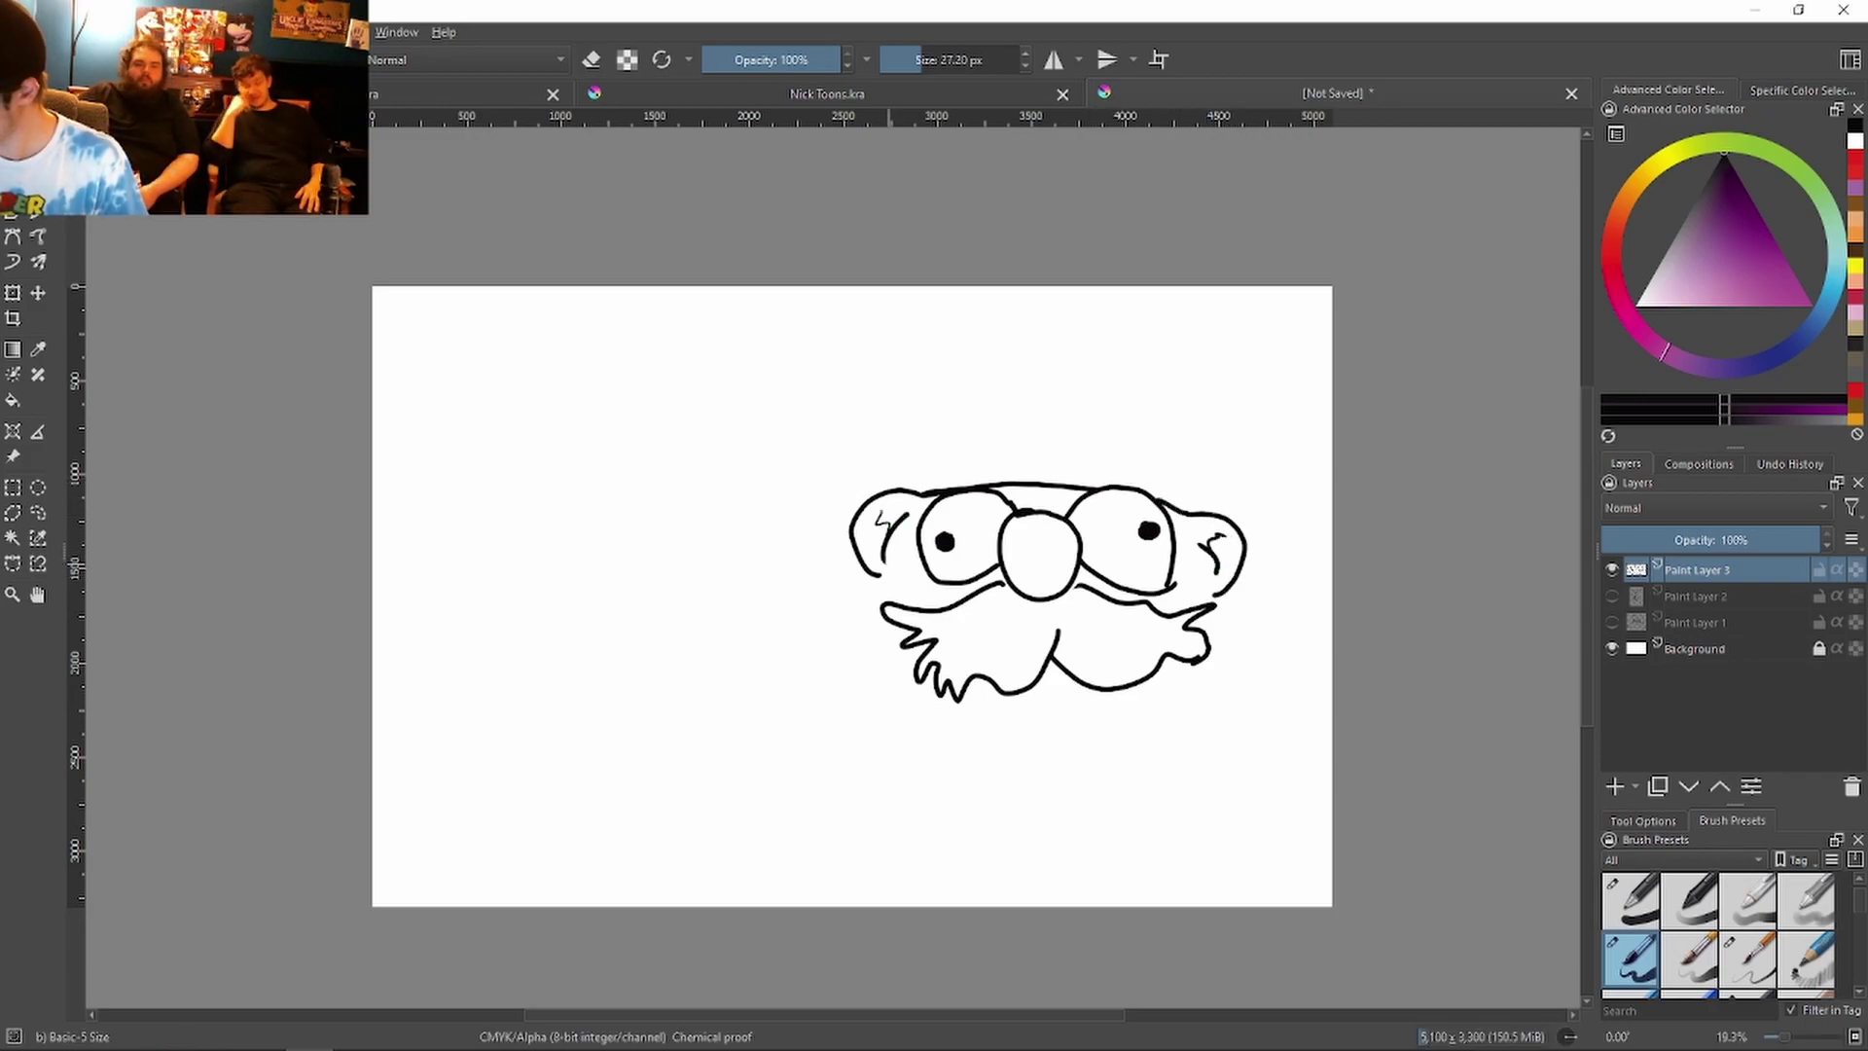
mouse_move(893, 566)
mouse_down()
mouse_move(871, 640)
mouse_move(886, 706)
mouse_move(947, 771)
mouse_move(1061, 789)
mouse_move(1153, 761)
mouse_move(1217, 662)
mouse_up()
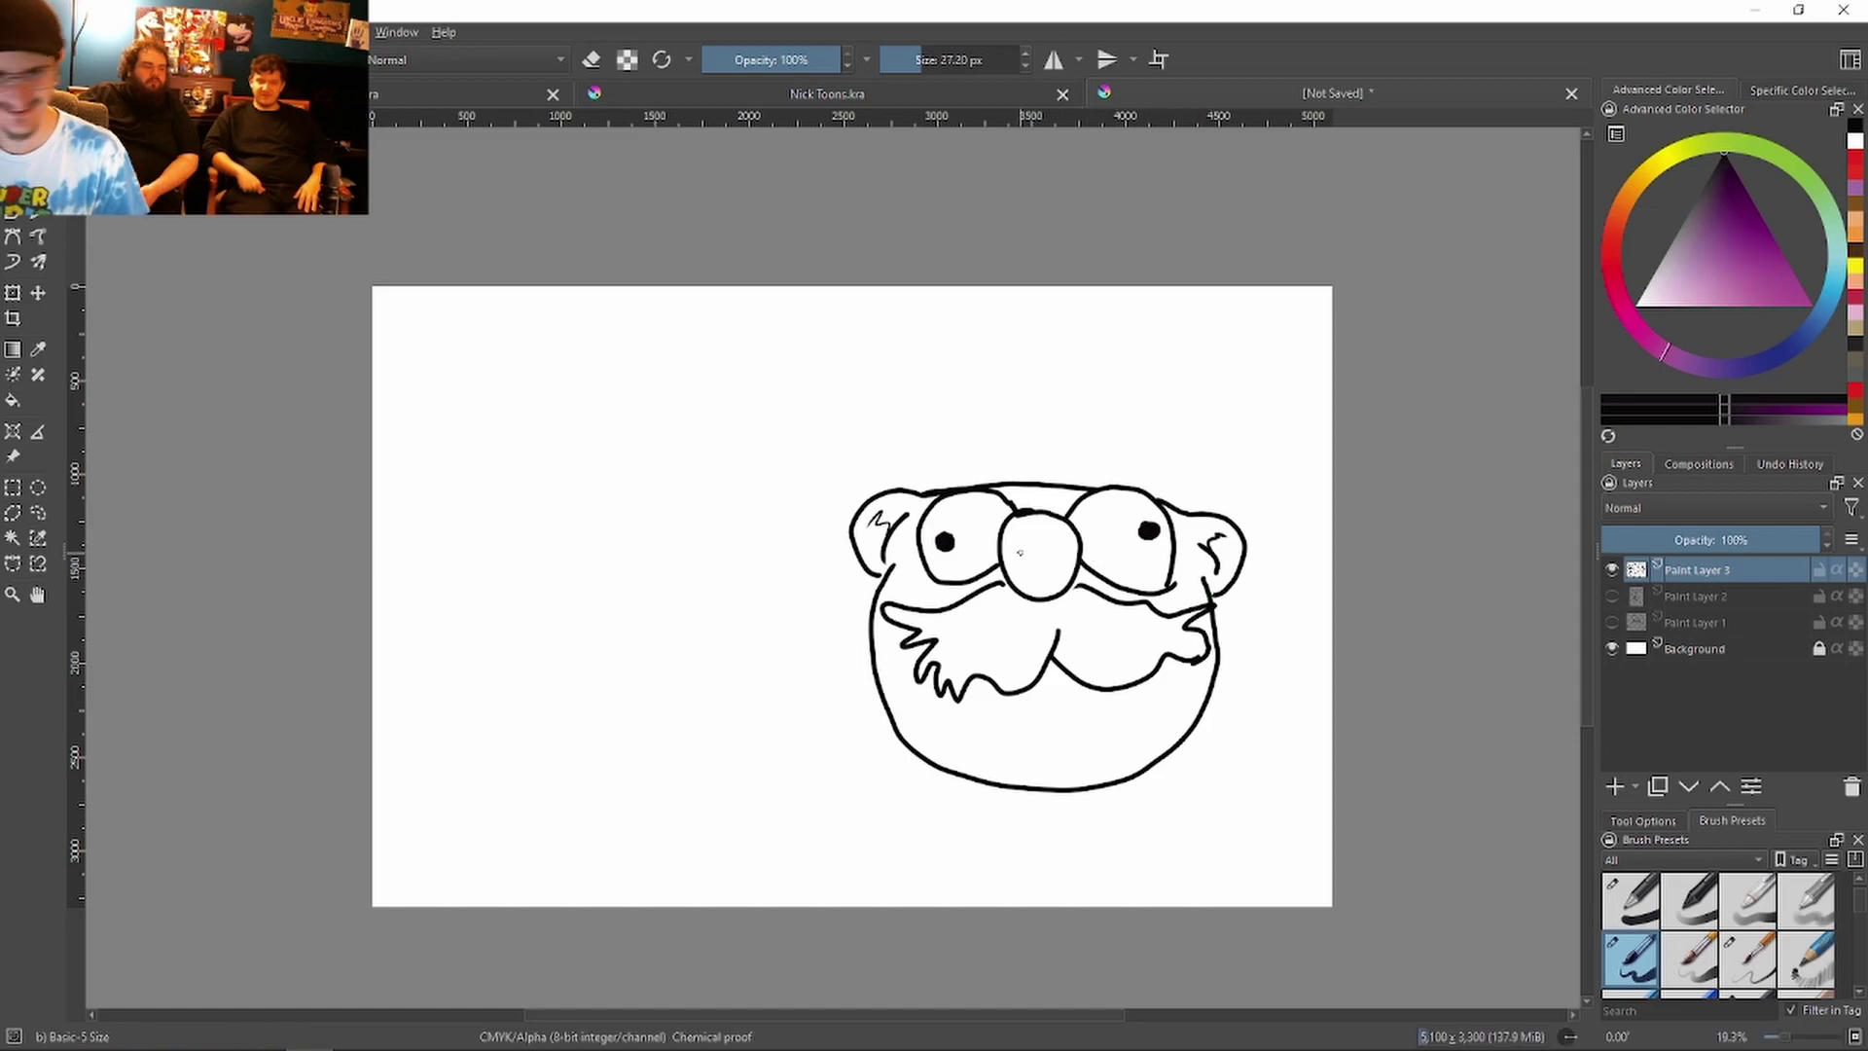
Step: Draw a tall mass of spiky hair above the forehead and a straight mouth line just under the moustache
mouse_move(872, 494)
mouse_down()
mouse_move(909, 430)
mouse_move(886, 361)
mouse_move(928, 320)
mouse_move(991, 320)
mouse_move(973, 380)
mouse_move(1034, 289)
mouse_move(1067, 362)
mouse_move(1093, 310)
mouse_move(1232, 447)
mouse_move(1209, 501)
mouse_up()
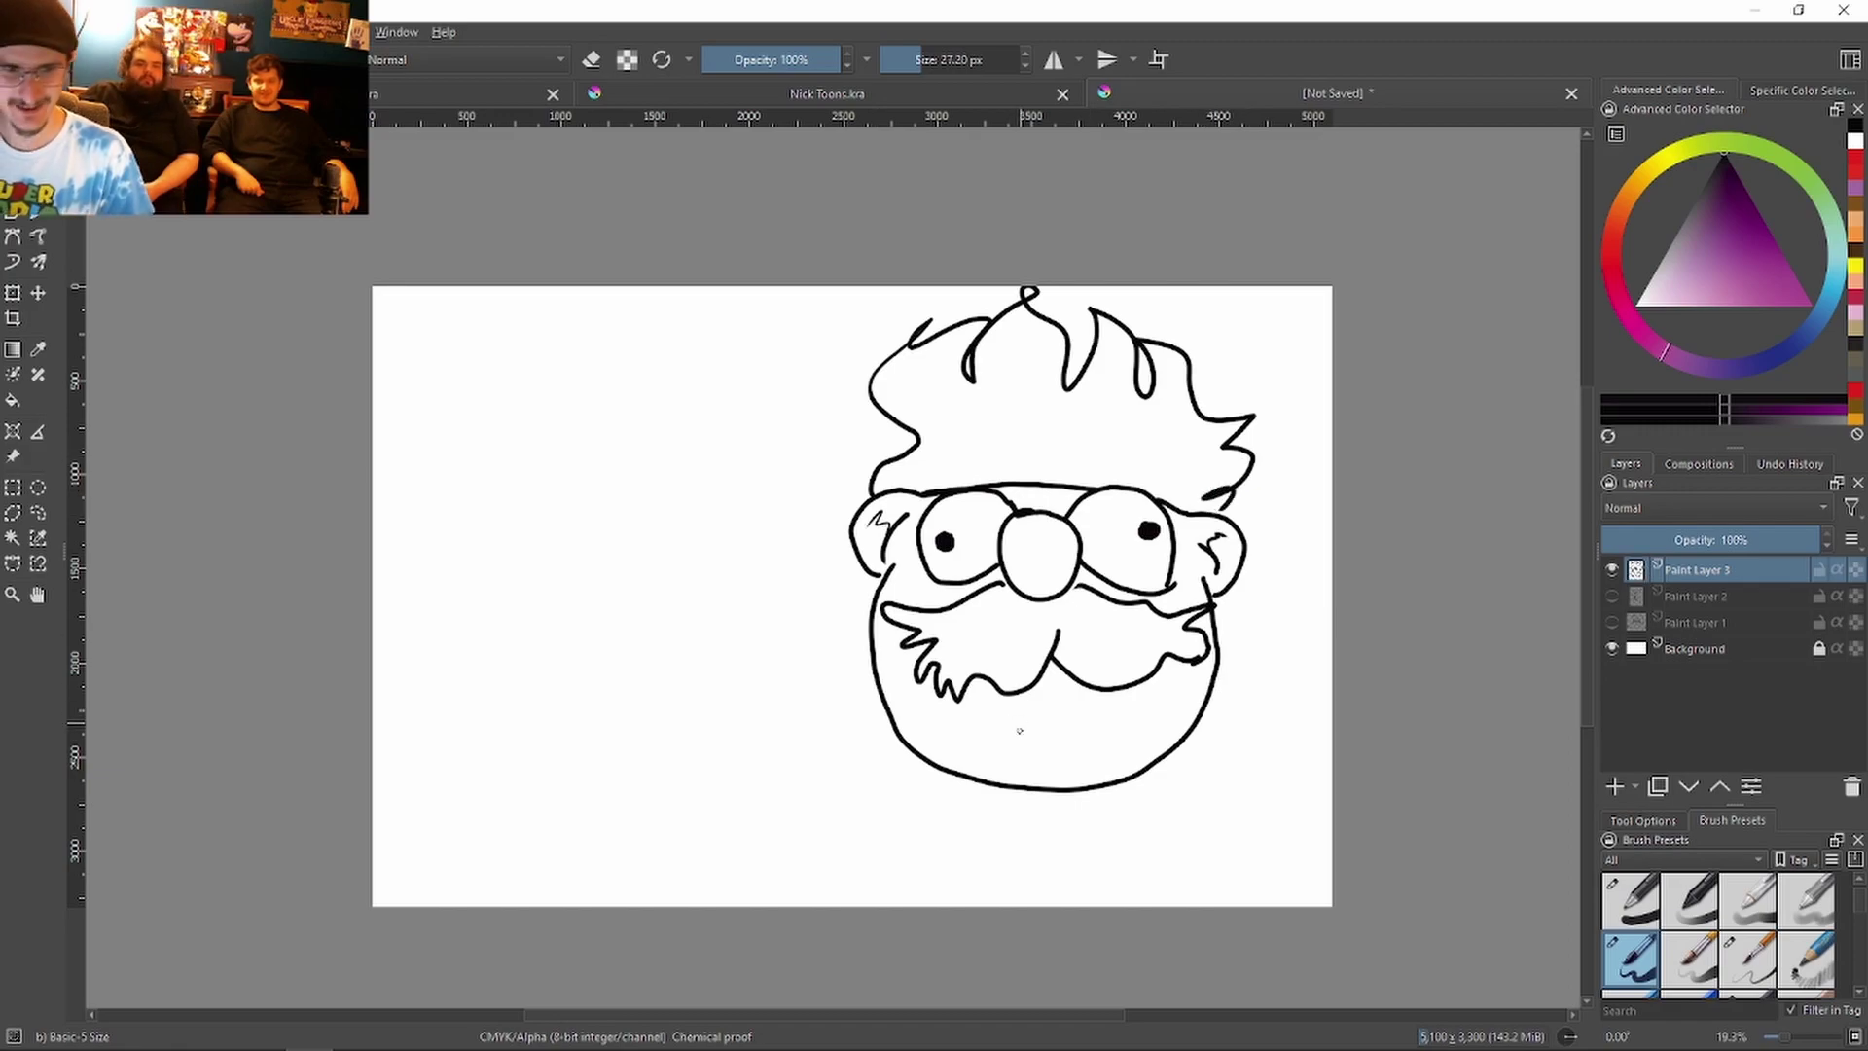
mouse_move(951, 707)
mouse_down()
mouse_move(1087, 713)
mouse_move(1180, 692)
mouse_up()
key(ctrl+z)
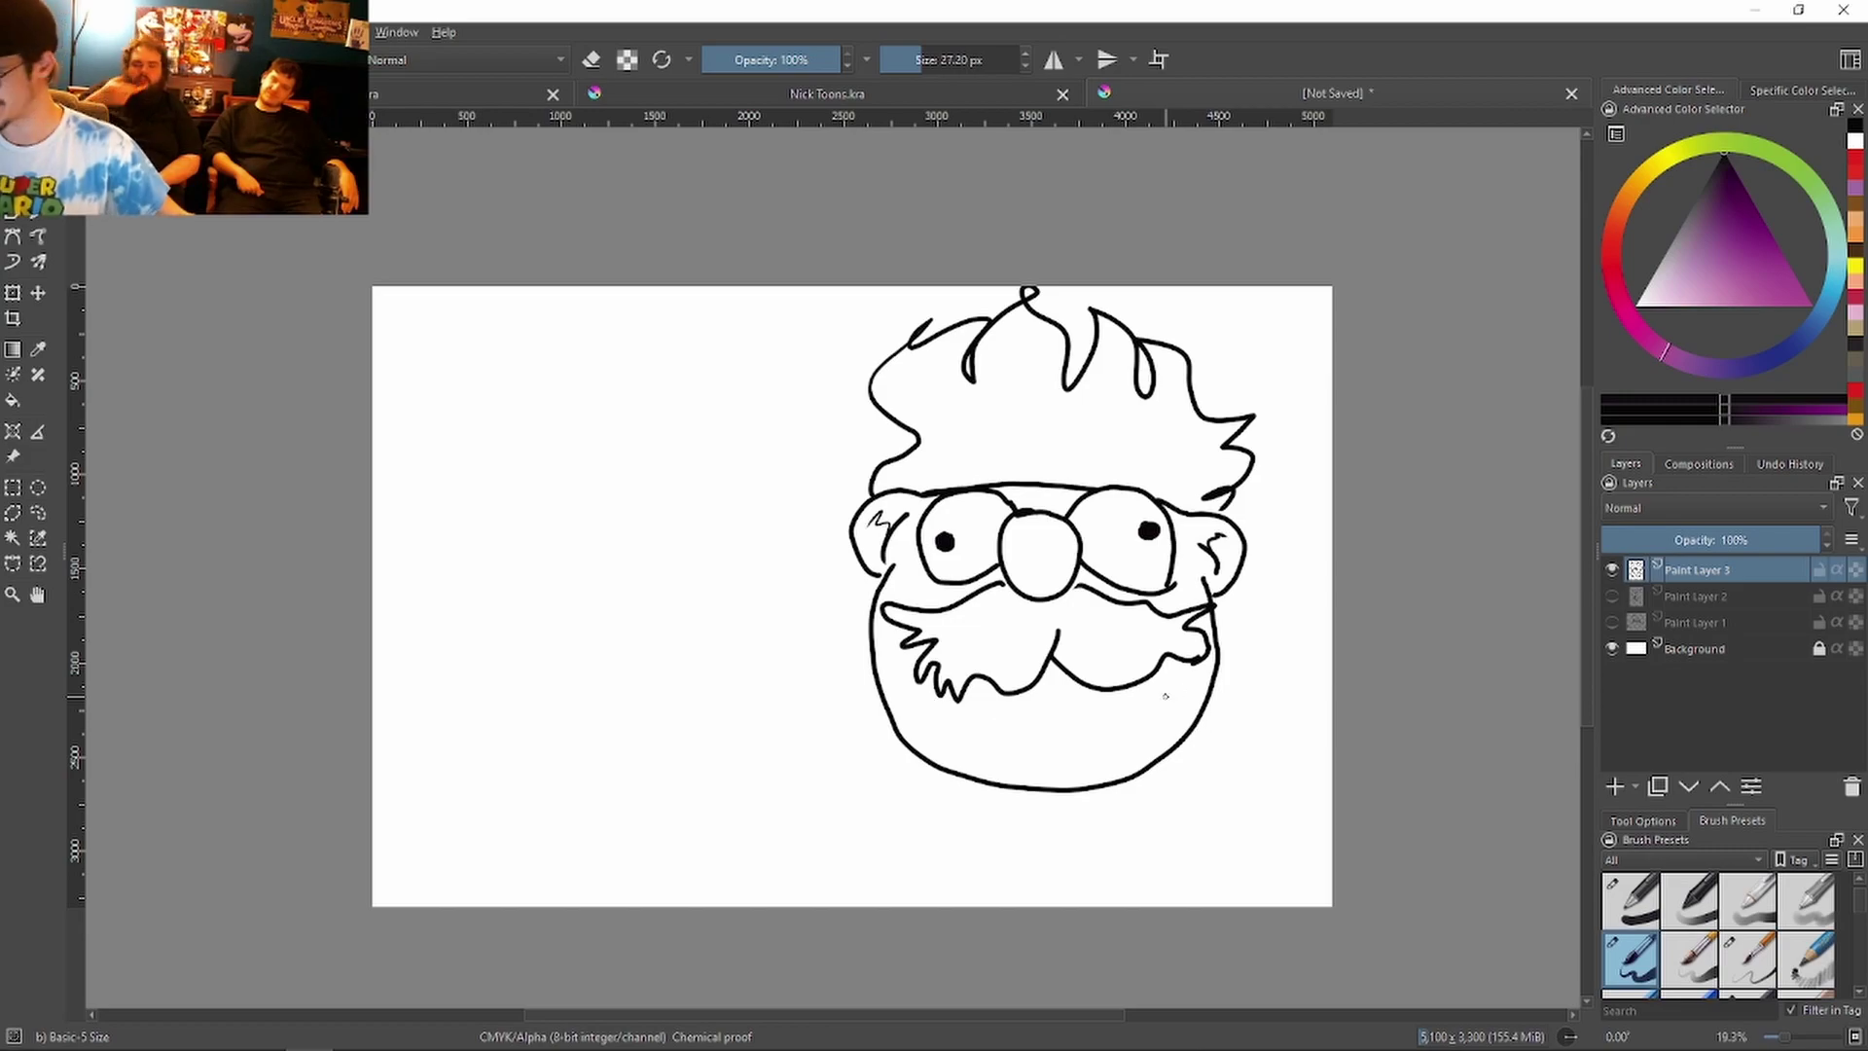
key(ctrl+z)
drag(999, 700, 1095, 703)
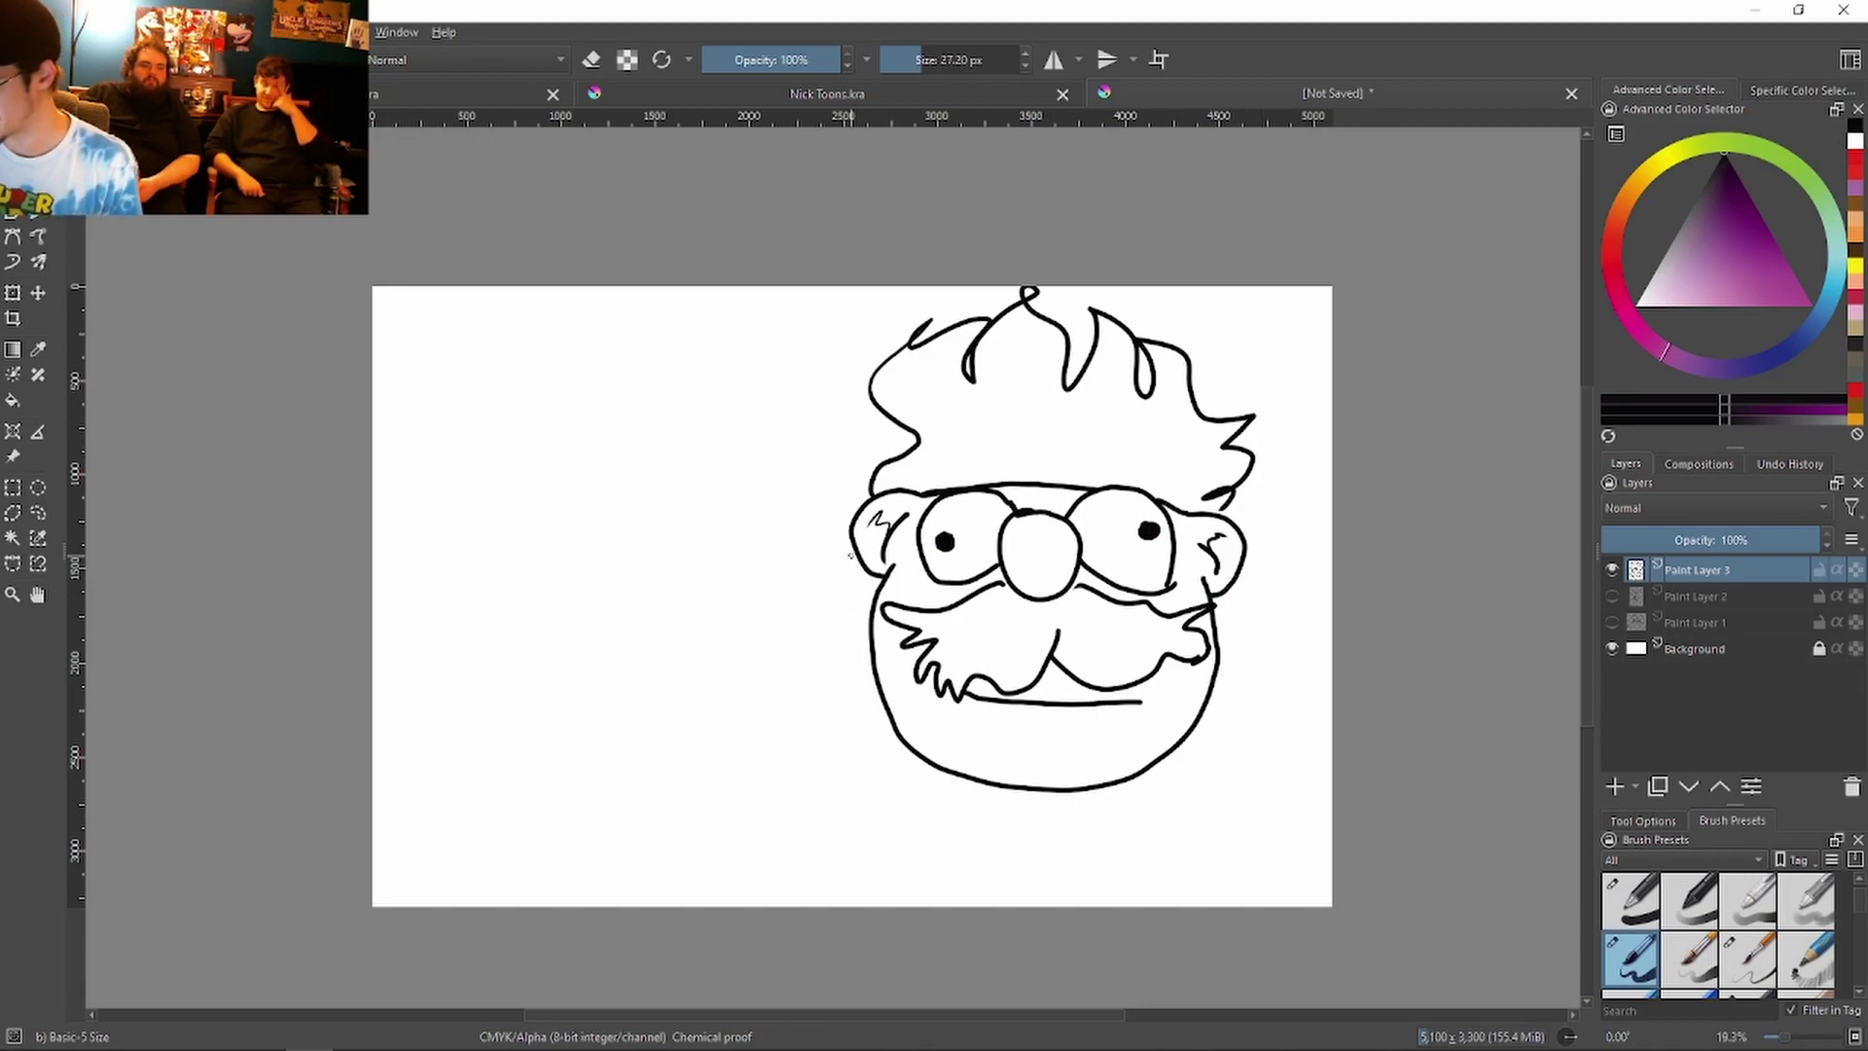
Step: Draw a wide wavy ruff collar around the head from ear to ear and add short fold lines along it
mouse_move(853, 554)
mouse_down()
mouse_move(782, 602)
mouse_move(783, 665)
mouse_move(900, 852)
mouse_move(1092, 844)
mouse_move(1209, 813)
mouse_move(1267, 759)
mouse_move(1319, 573)
mouse_move(1291, 545)
mouse_move(1250, 557)
mouse_move(1285, 589)
mouse_up()
drag(1239, 661, 1312, 652)
drag(1224, 719, 1290, 706)
drag(1200, 763, 1267, 794)
drag(1155, 786, 1189, 834)
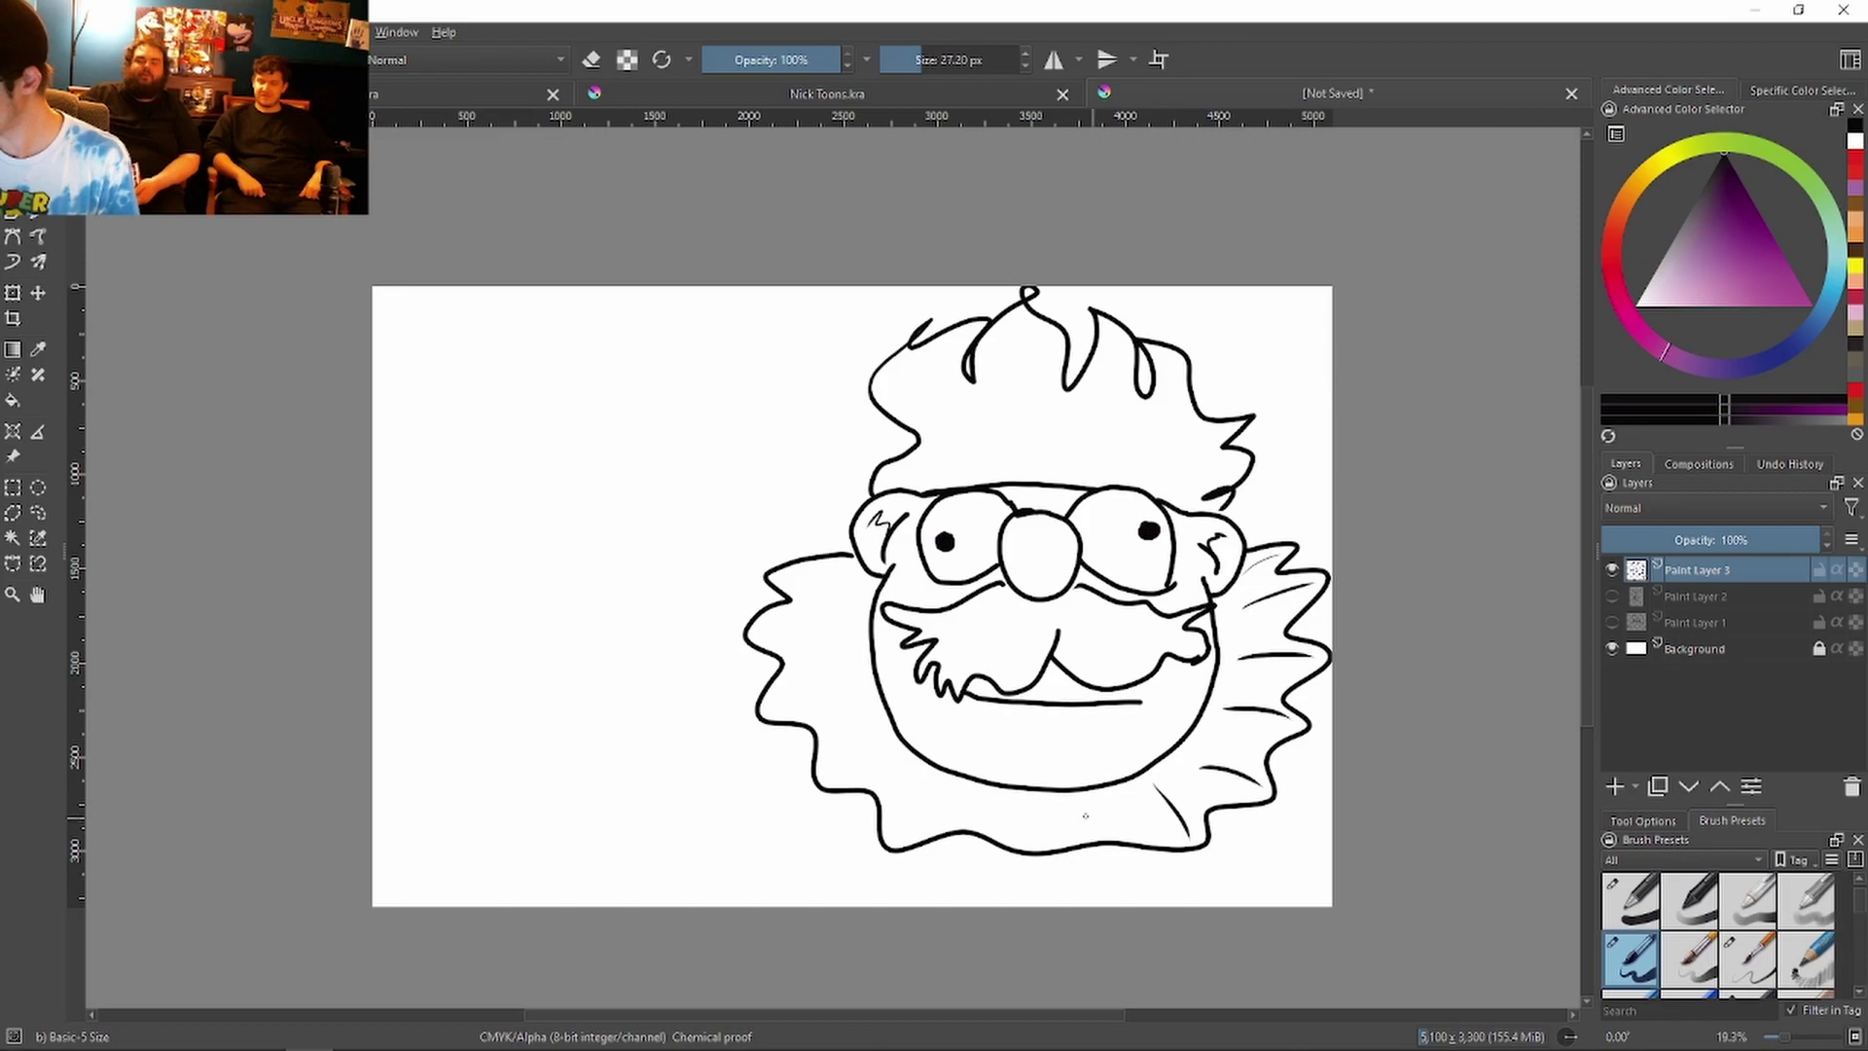
drag(960, 784, 894, 815)
Step: Scale the whole character down towards the upper middle of the canvas to make room for a body
key(ctrl+t)
mouse_move(1333, 857)
mouse_down()
mouse_move(1105, 772)
mouse_move(1083, 615)
mouse_up()
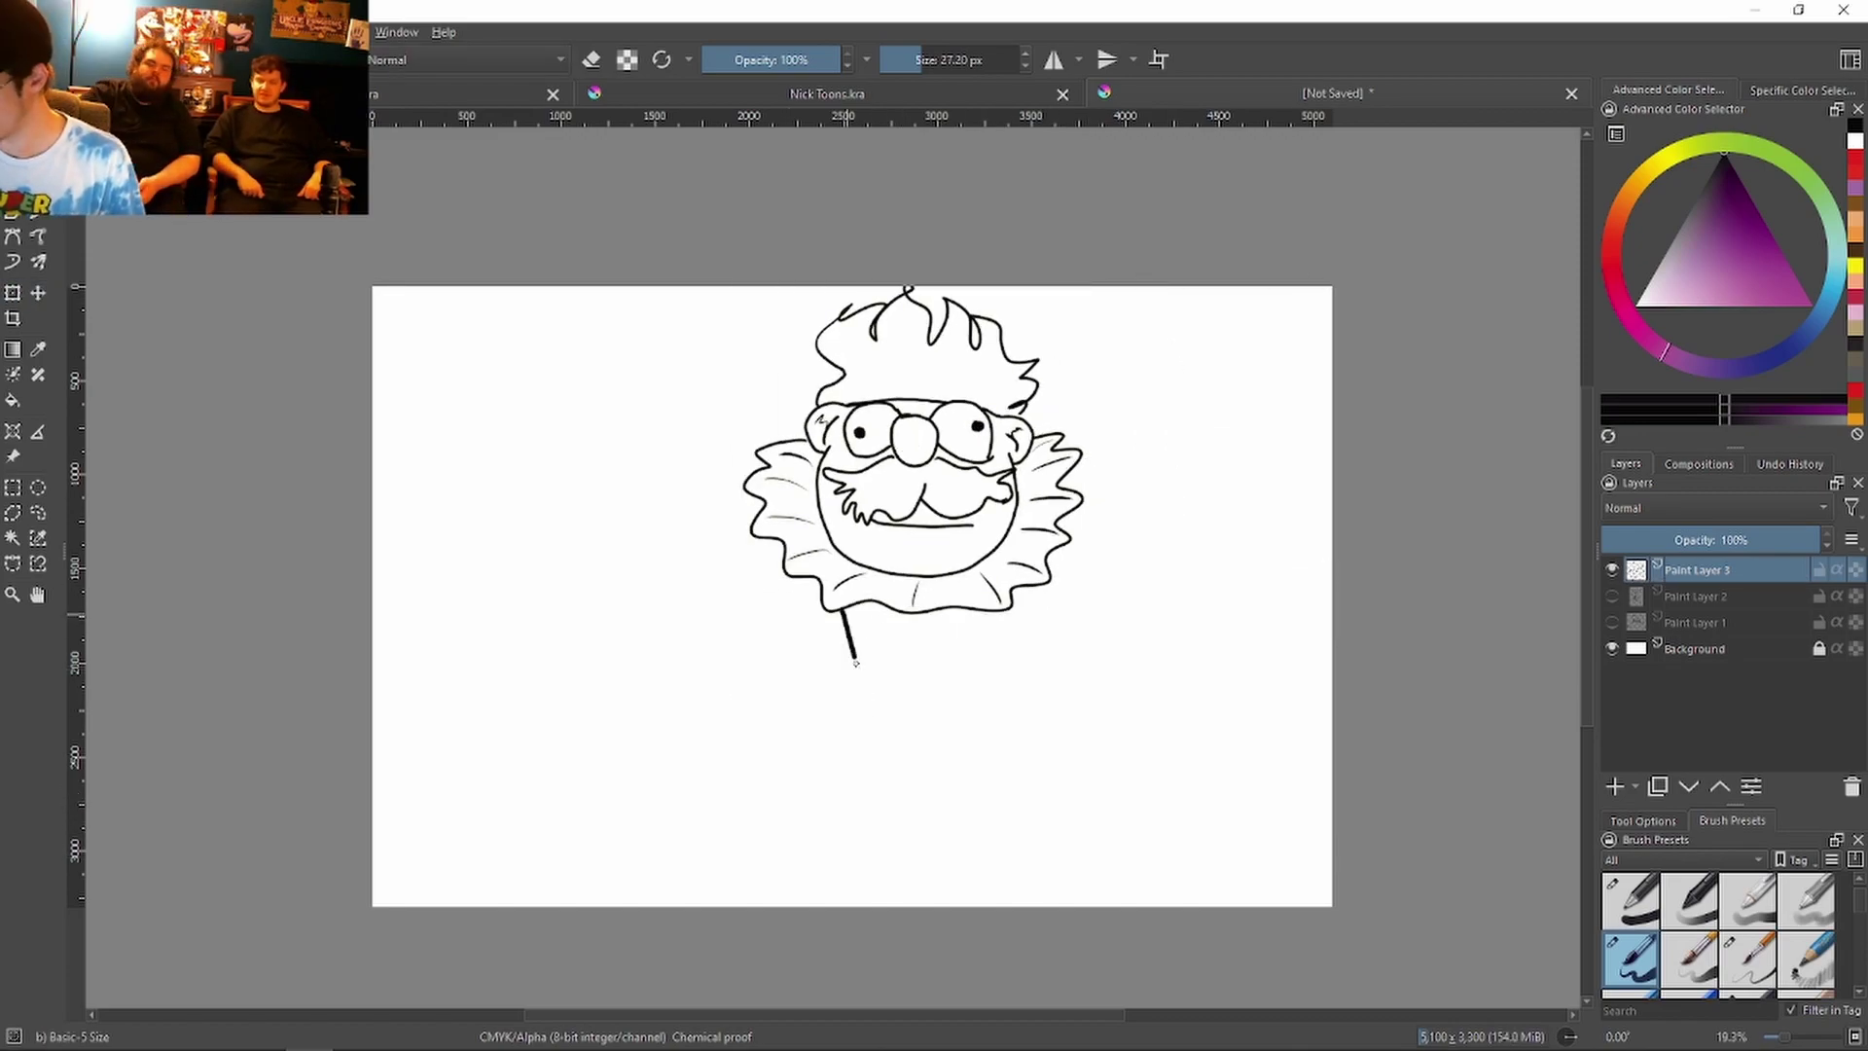
key(Return)
Step: Draw a tapering body with a fish tail and banded arms below the ruff, and hatch the hair and moustache
drag(816, 584, 825, 666)
mouse_move(899, 430)
mouse_down()
mouse_move(932, 420)
mouse_move(924, 506)
mouse_move(993, 512)
mouse_up()
mouse_move(939, 350)
mouse_down()
mouse_move(869, 380)
mouse_move(990, 362)
mouse_up()
drag(854, 393, 903, 357)
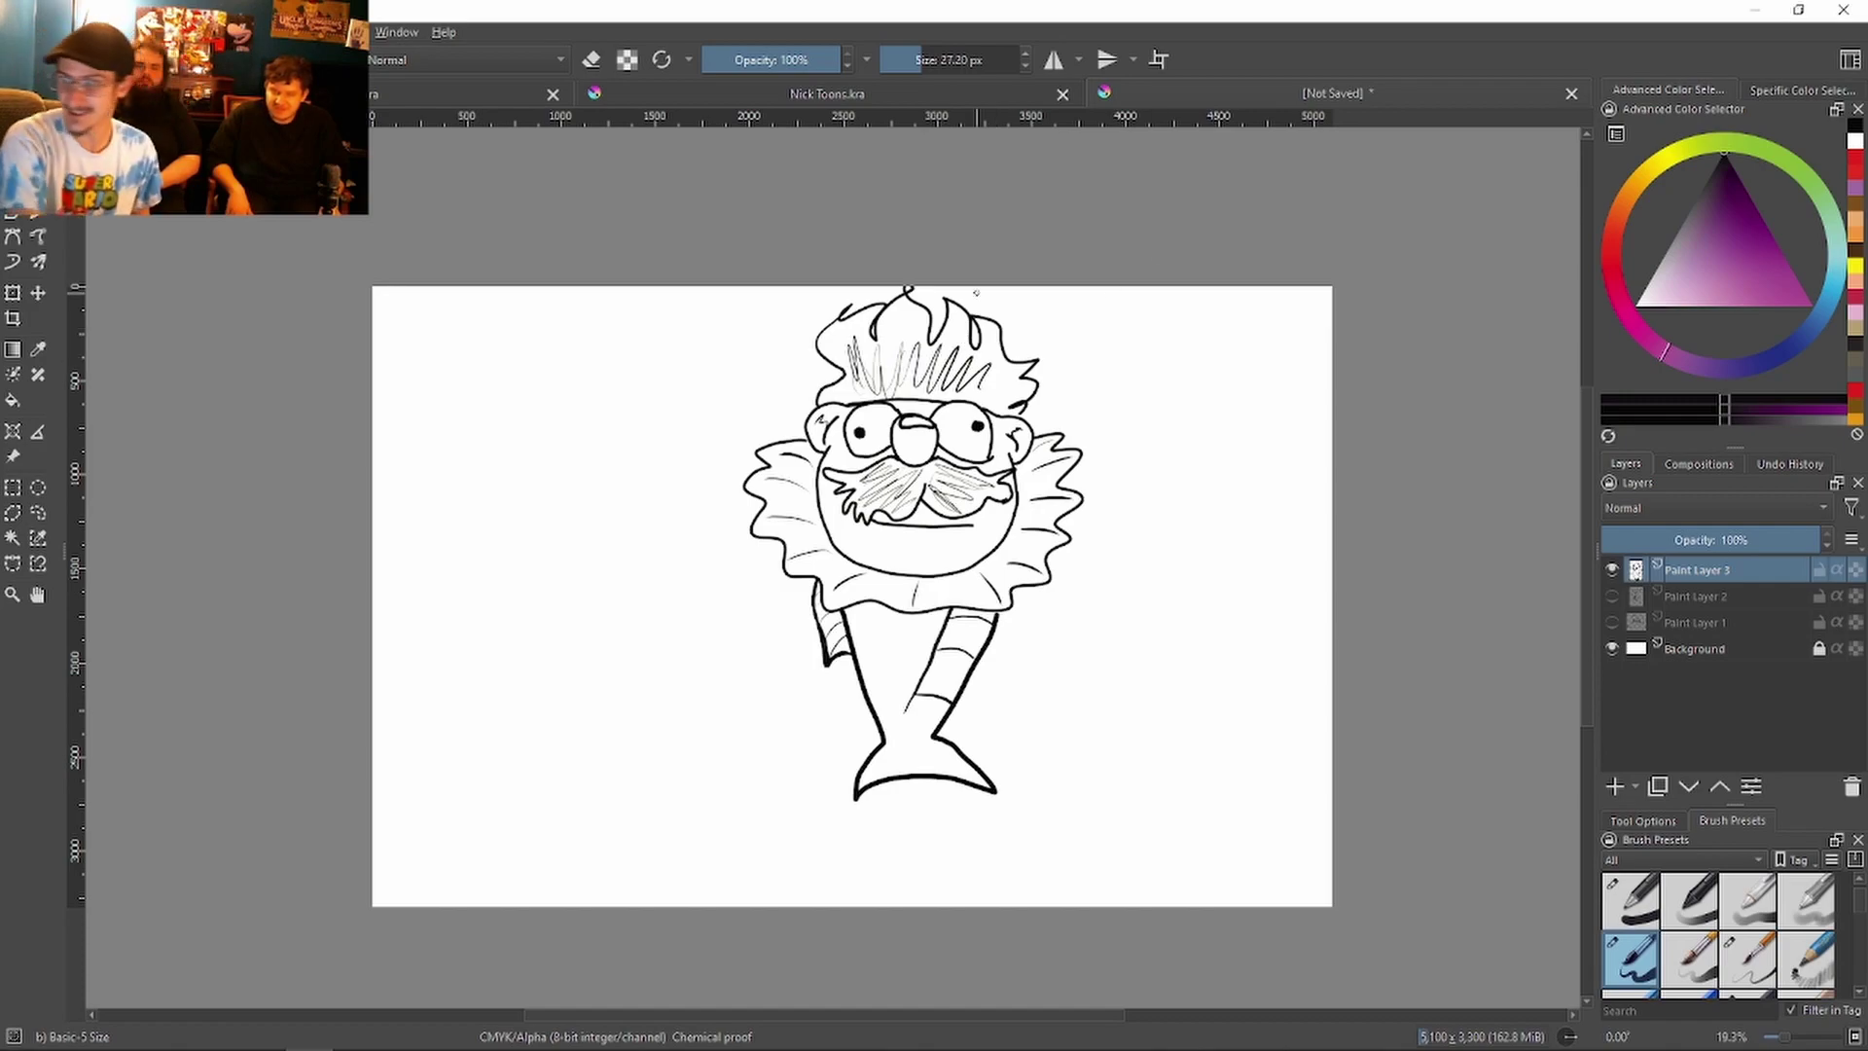
Step: Hide the finished character's Paint Layer 3 and add a new paint layer above it
click(1611, 571)
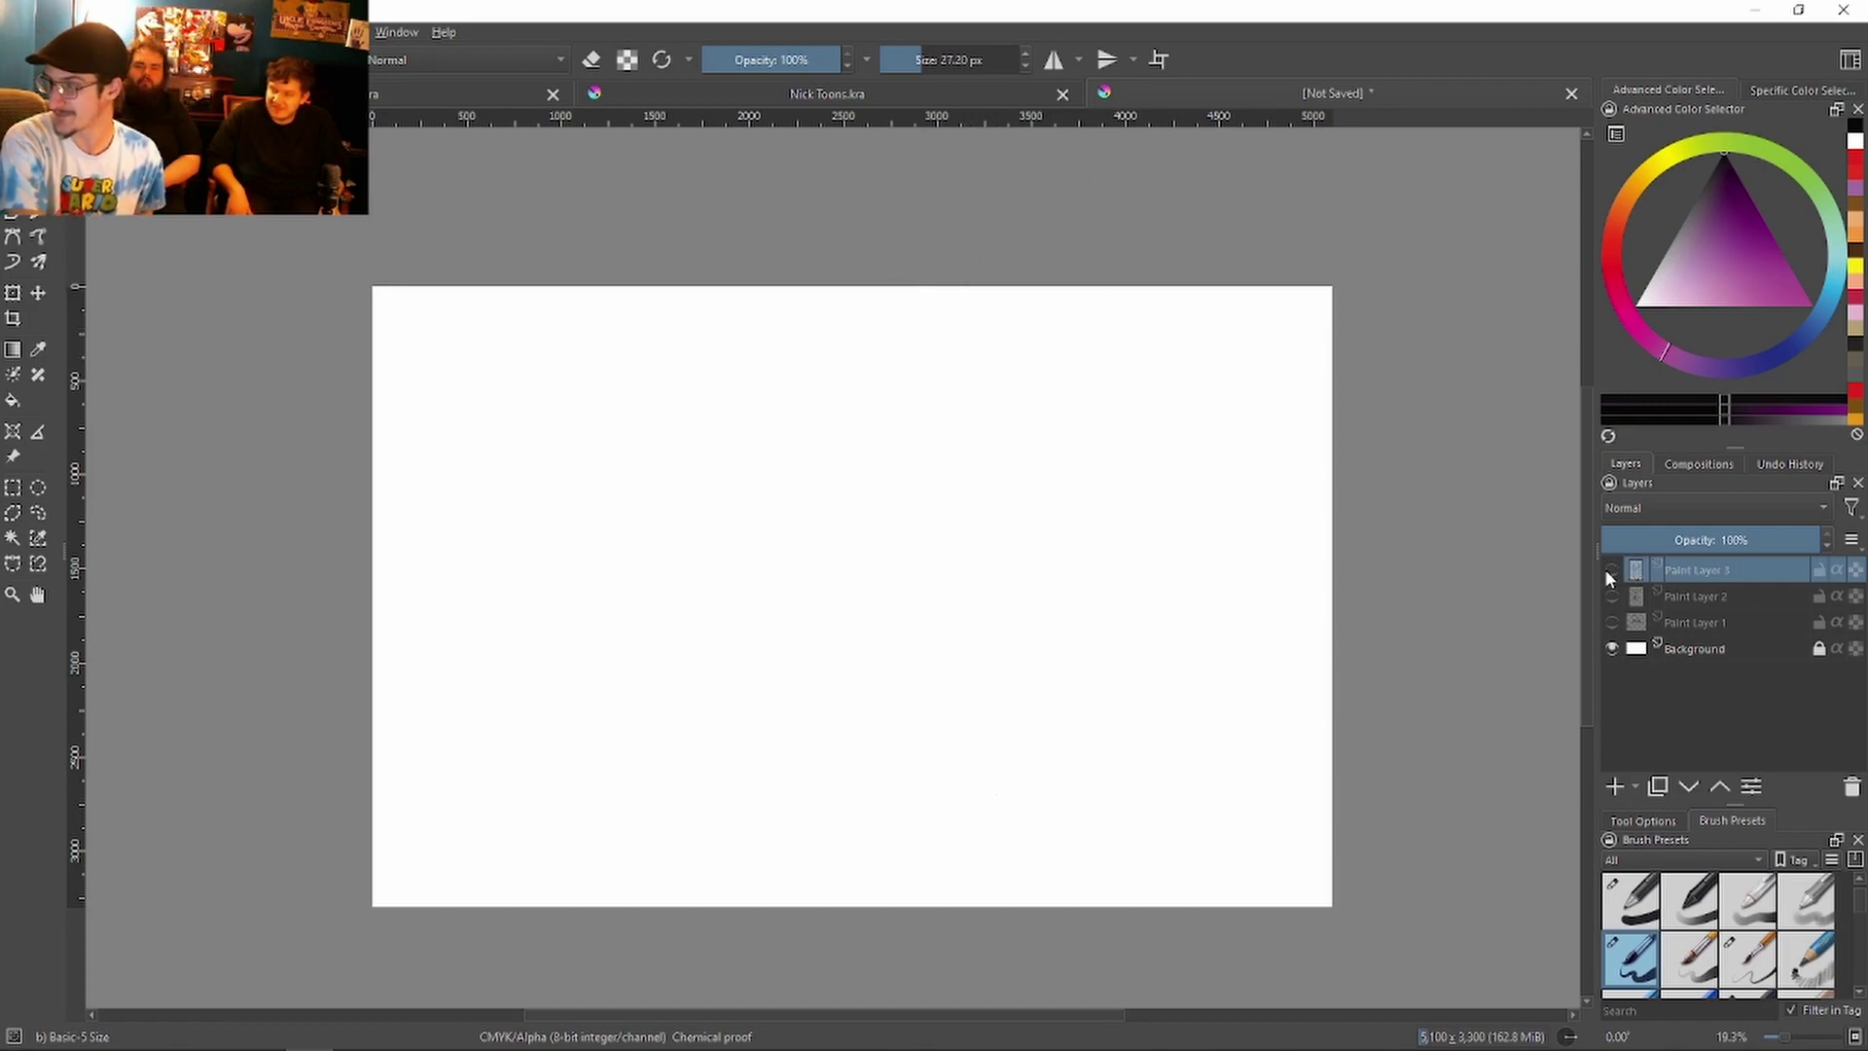
click(1614, 788)
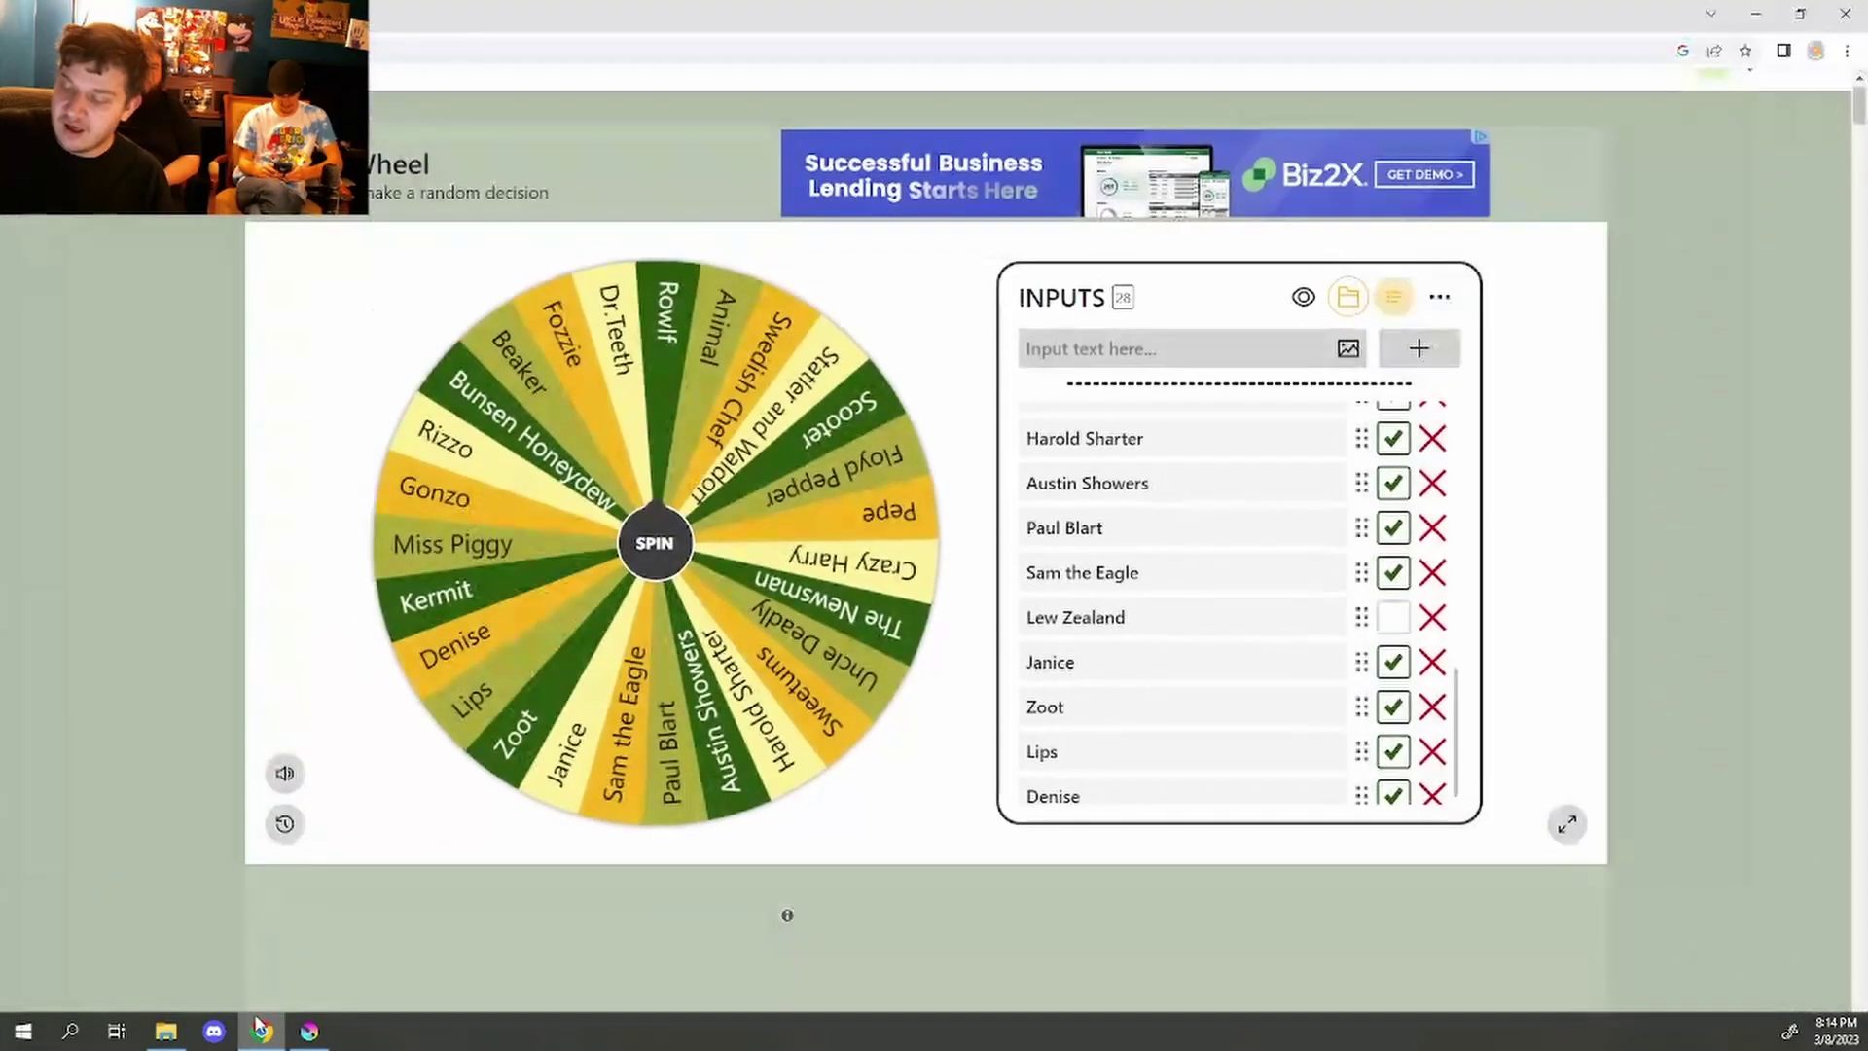
Step: Switch to the browser, spin the Muppet wheel until Swedish Chef is picked, and hide that choice from the wheel
click(261, 1031)
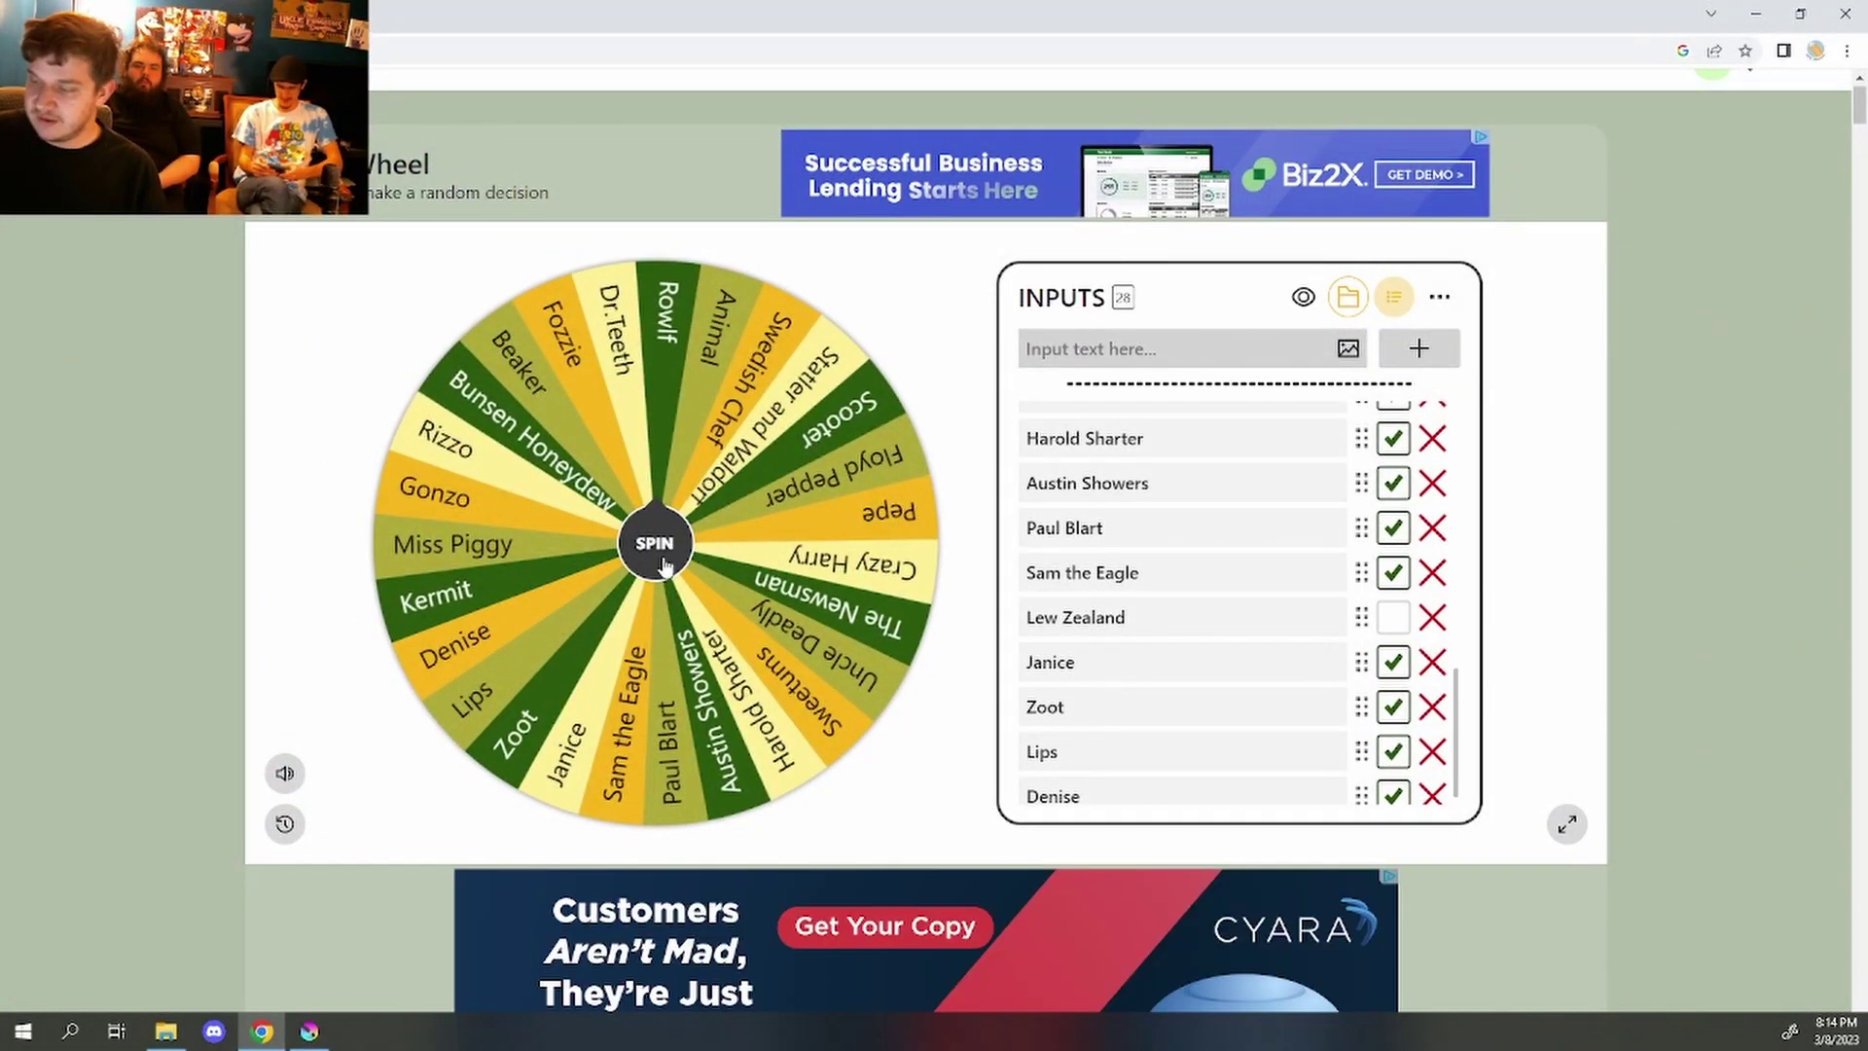
click(663, 561)
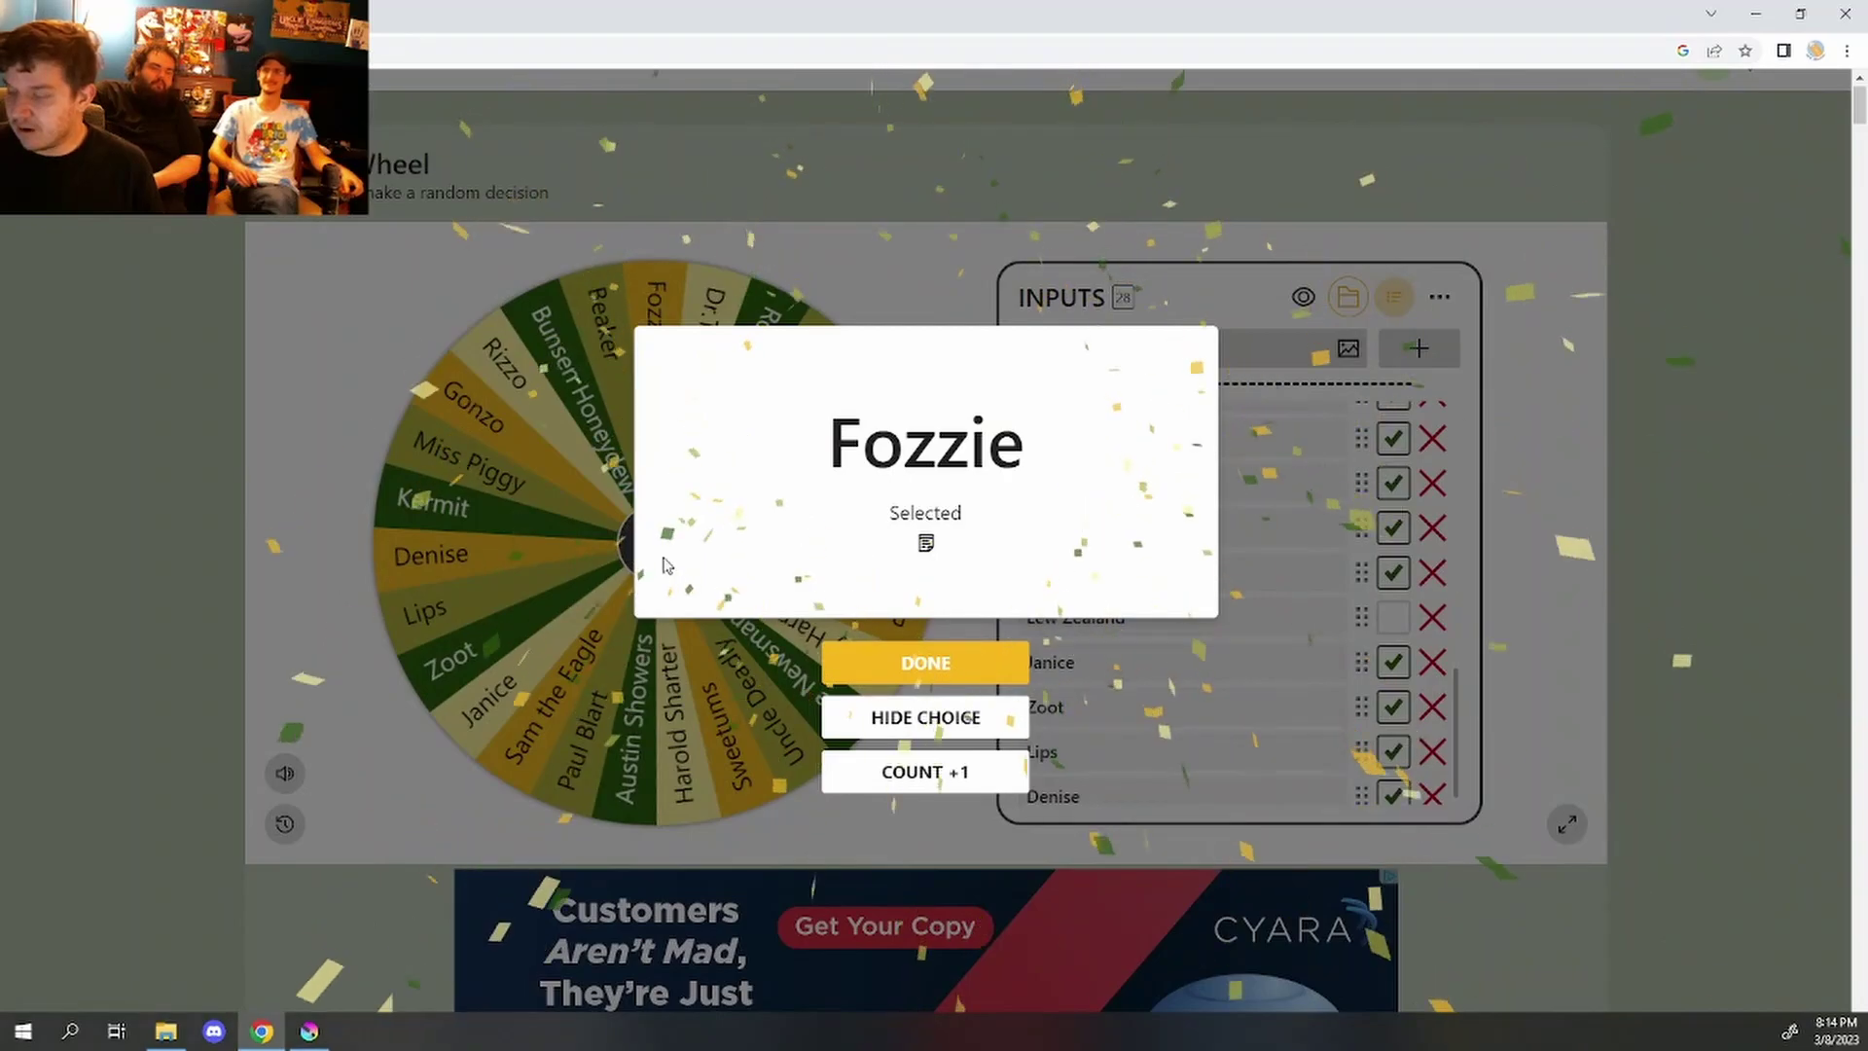
click(935, 676)
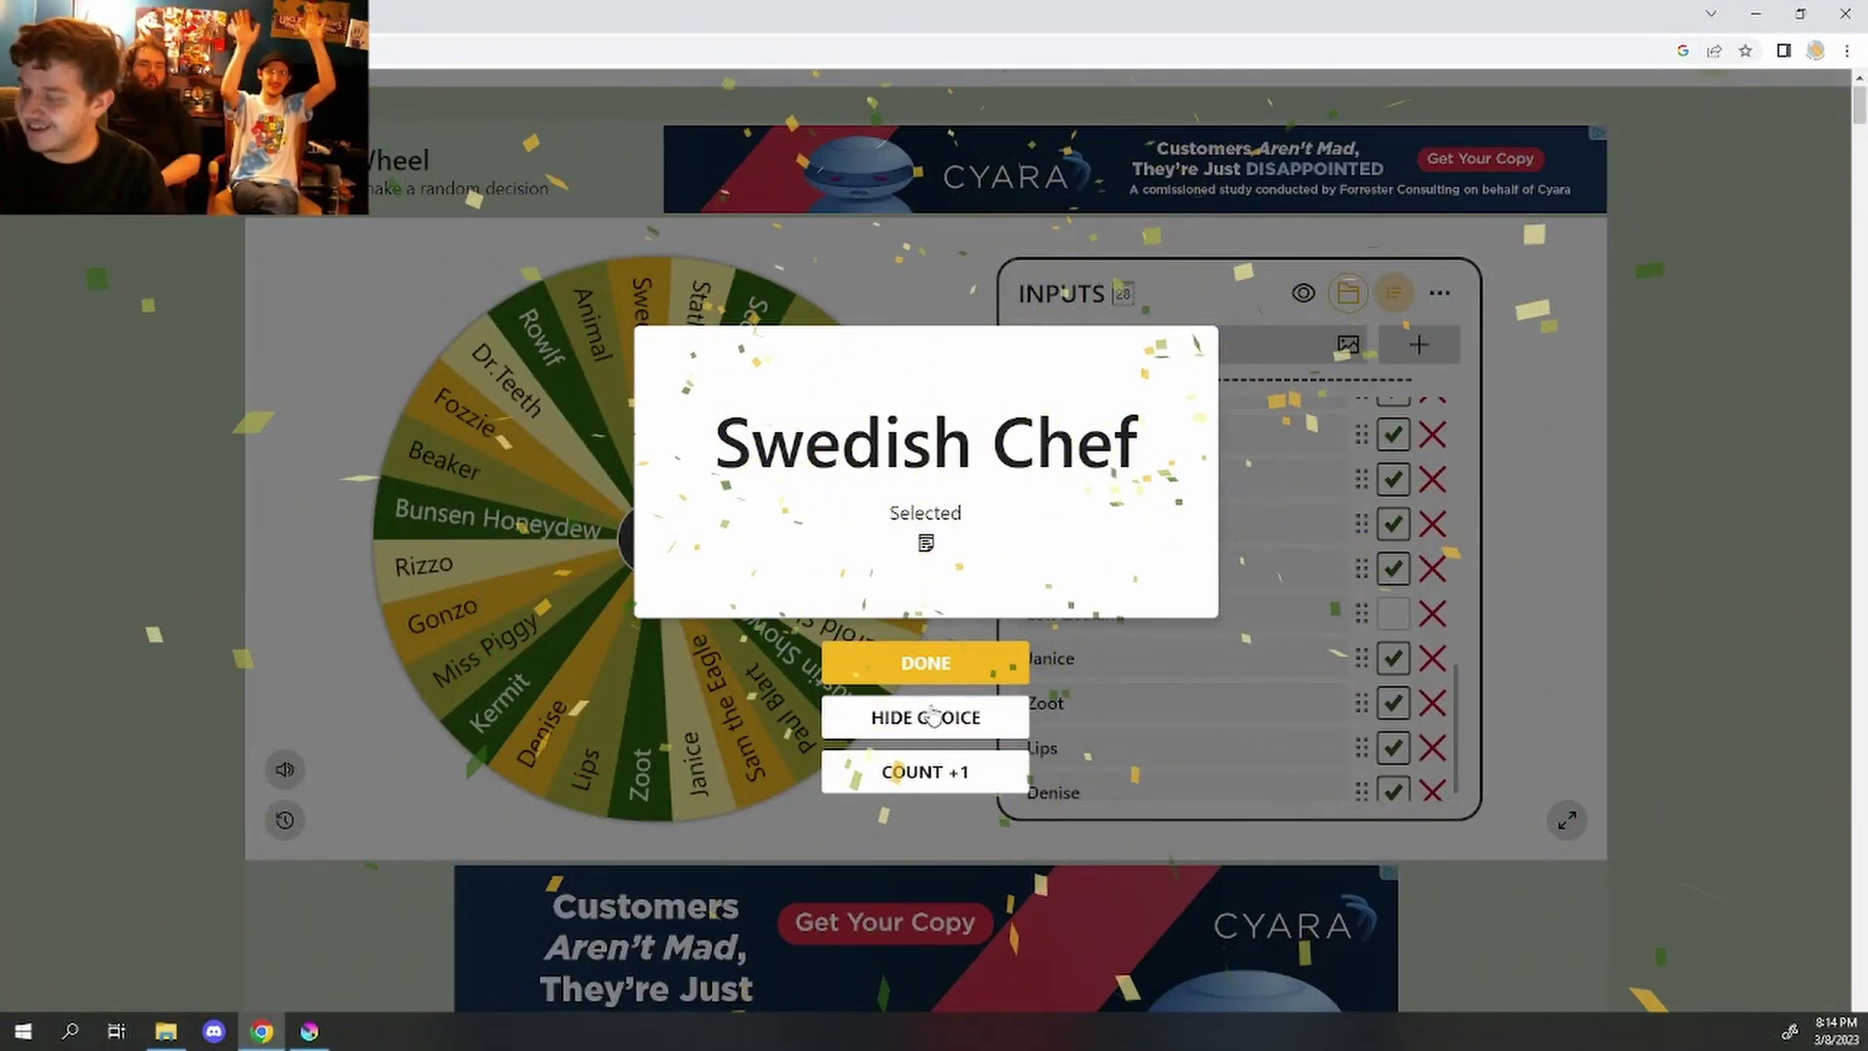
click(929, 717)
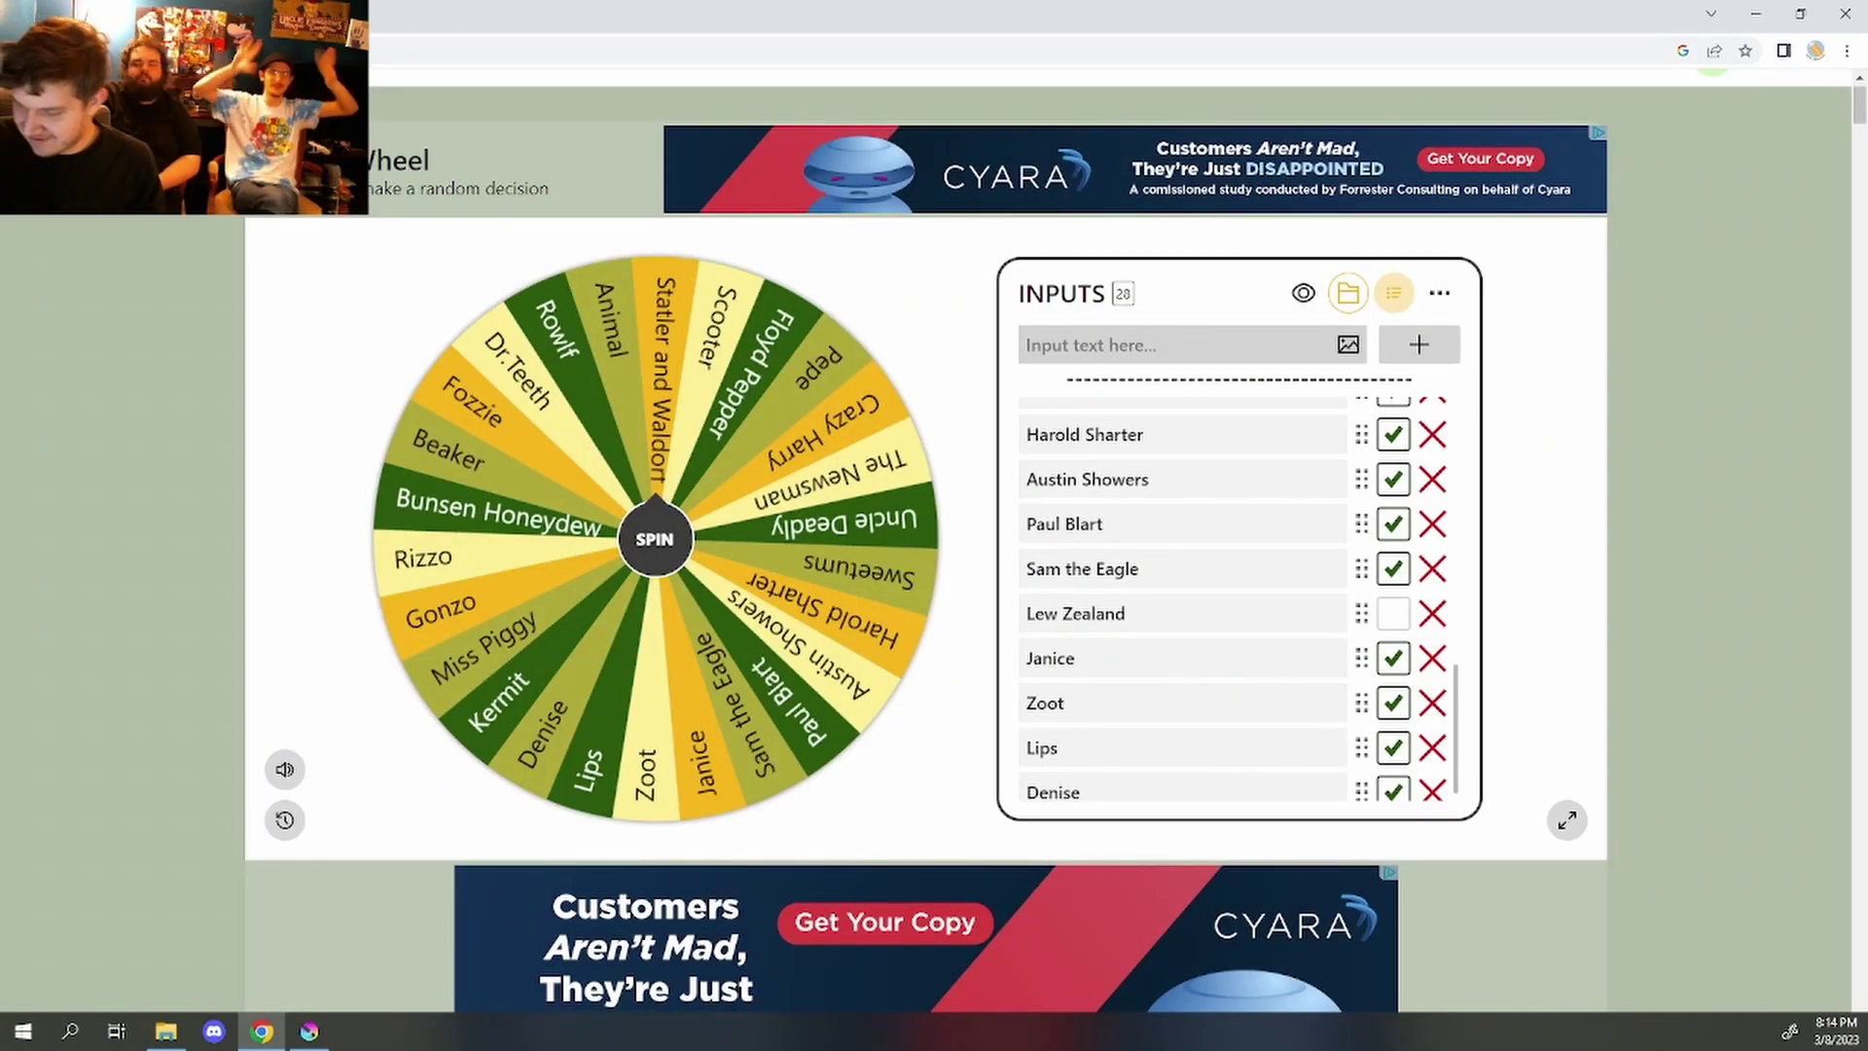
Step: Return to Krita, select the Basic-1 brush and draw the chef's face edge, bushy brow, rounded nose and shaggy moustache
click(310, 1032)
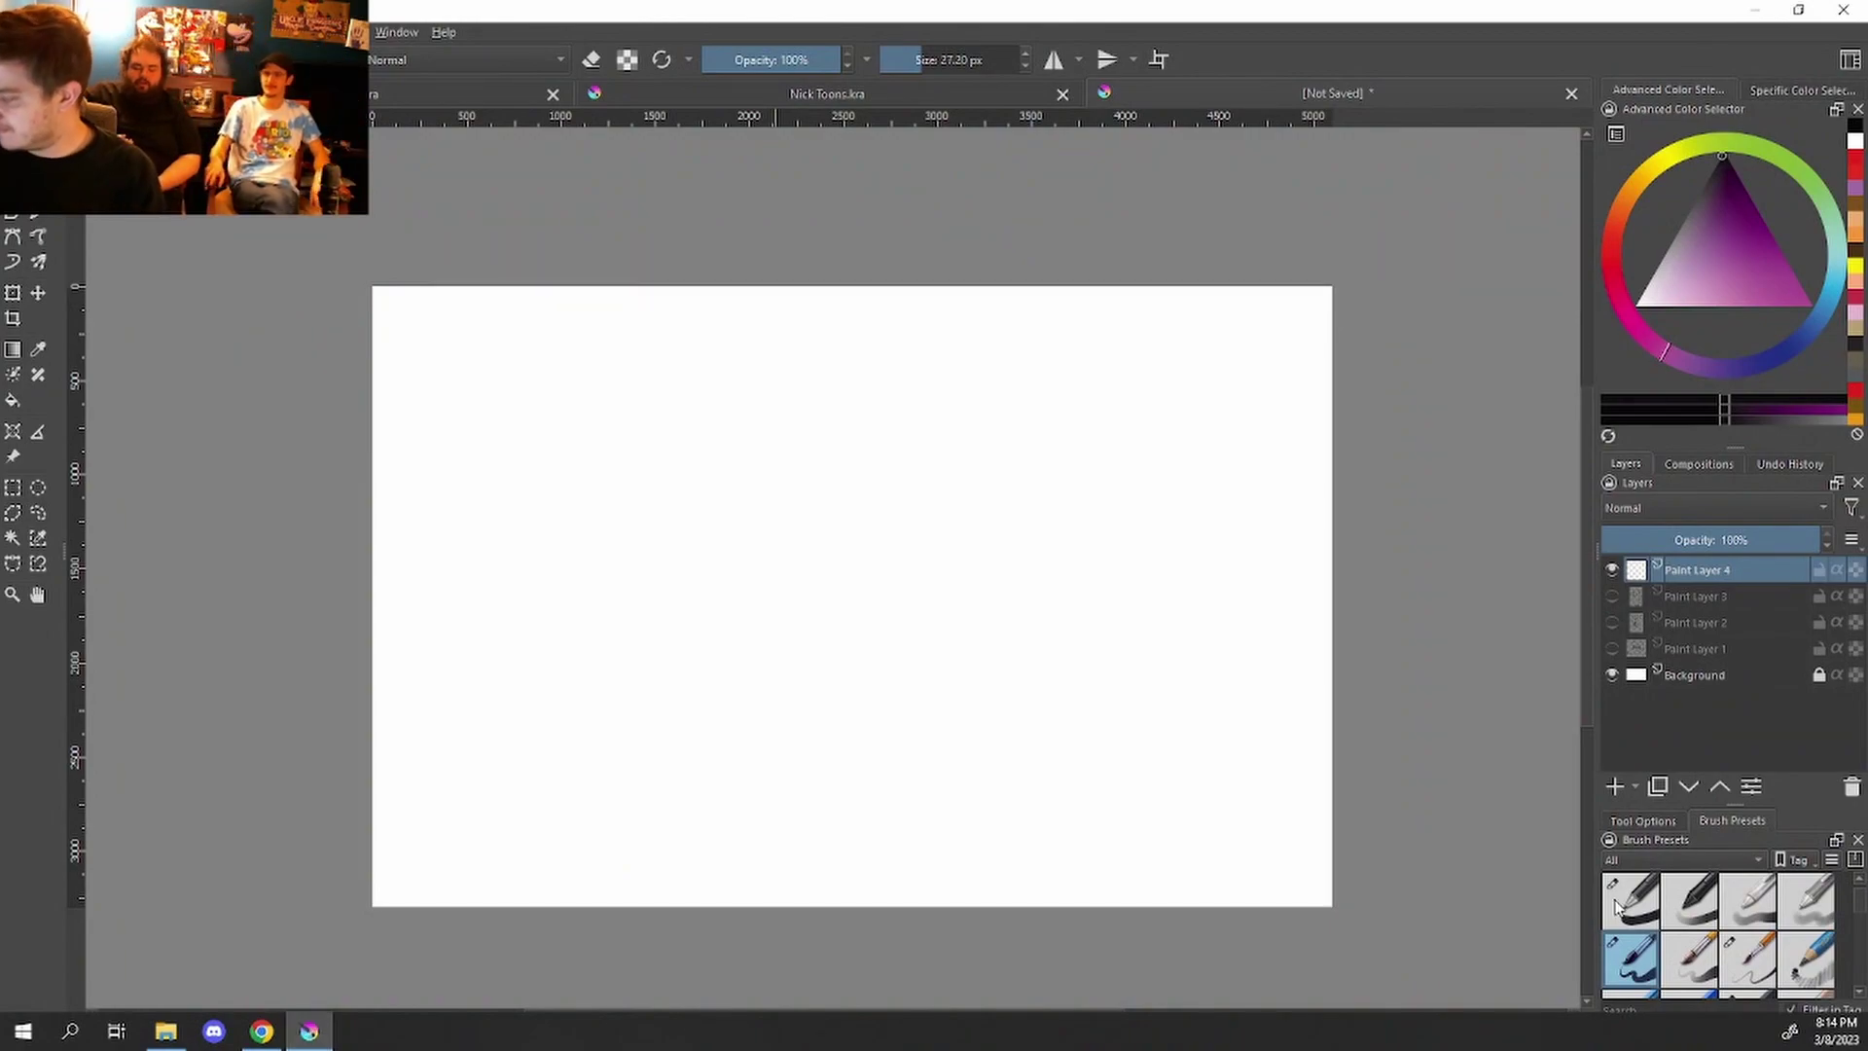
click(1649, 893)
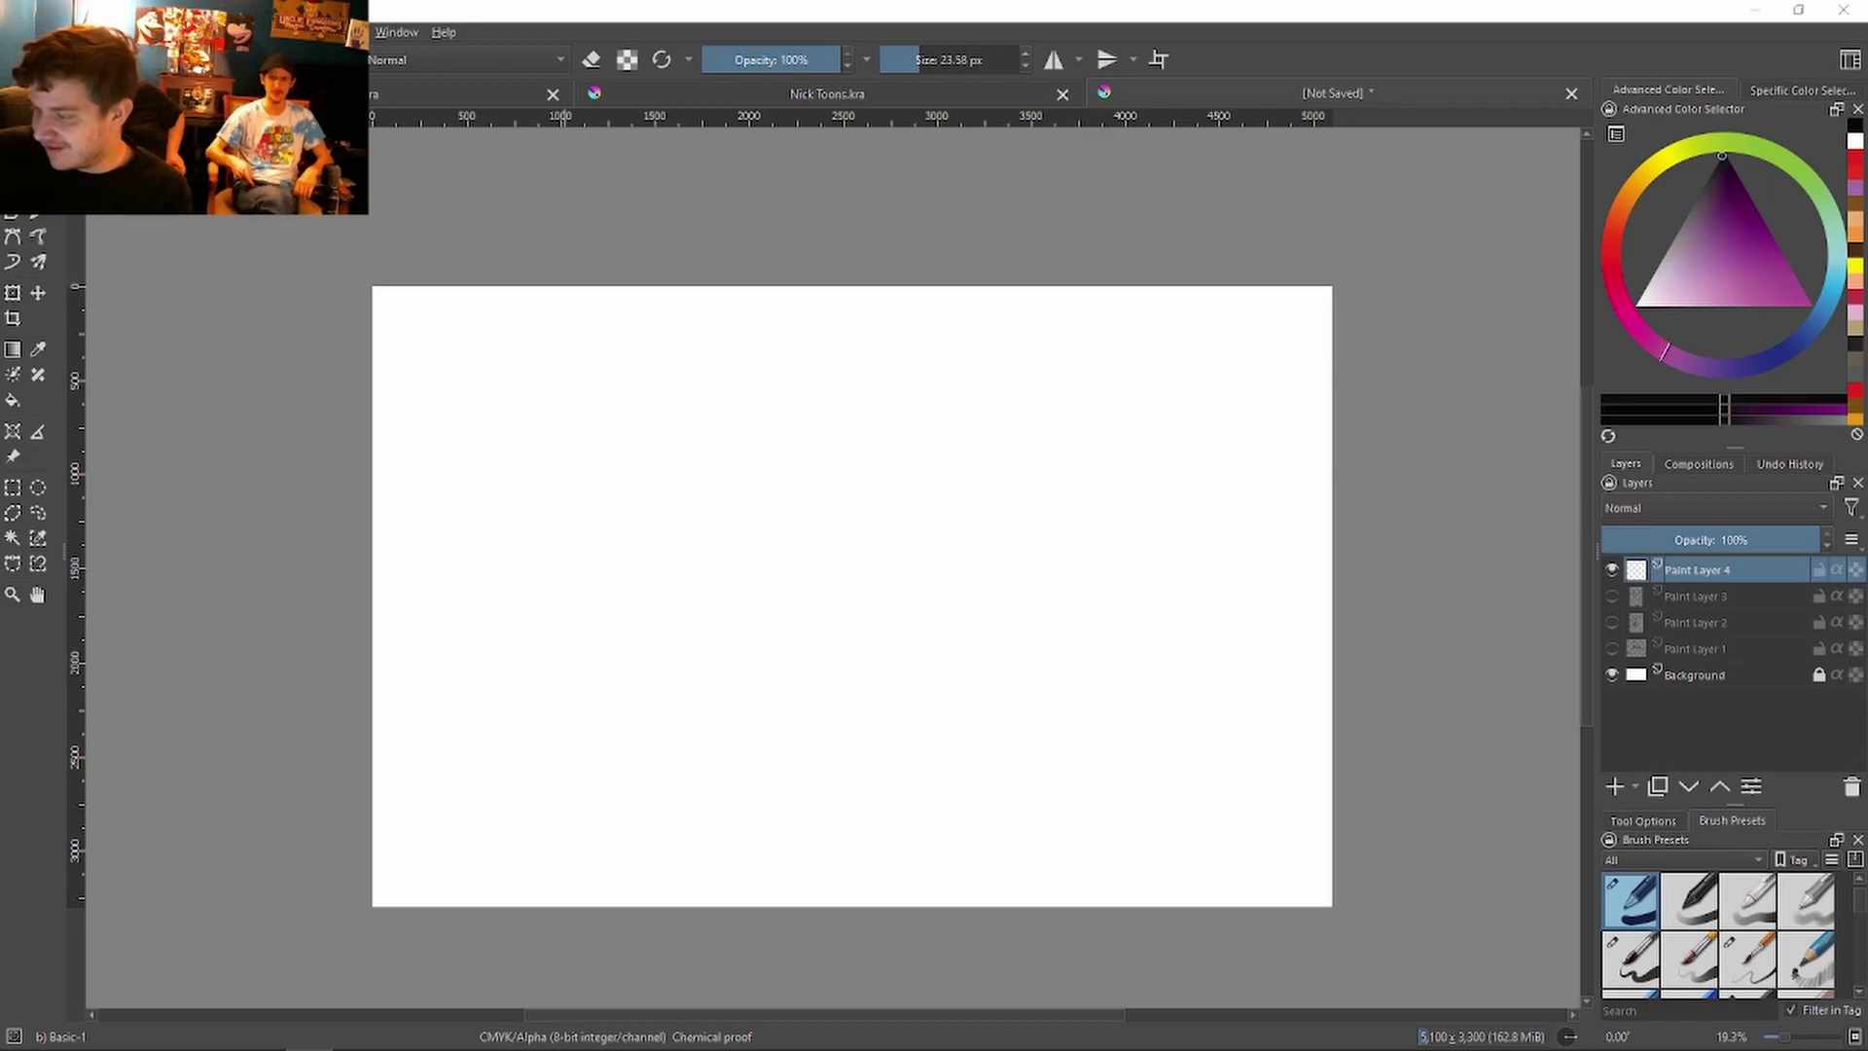
mouse_move(868, 562)
mouse_down()
mouse_move(890, 456)
mouse_move(866, 558)
mouse_move(913, 626)
mouse_up()
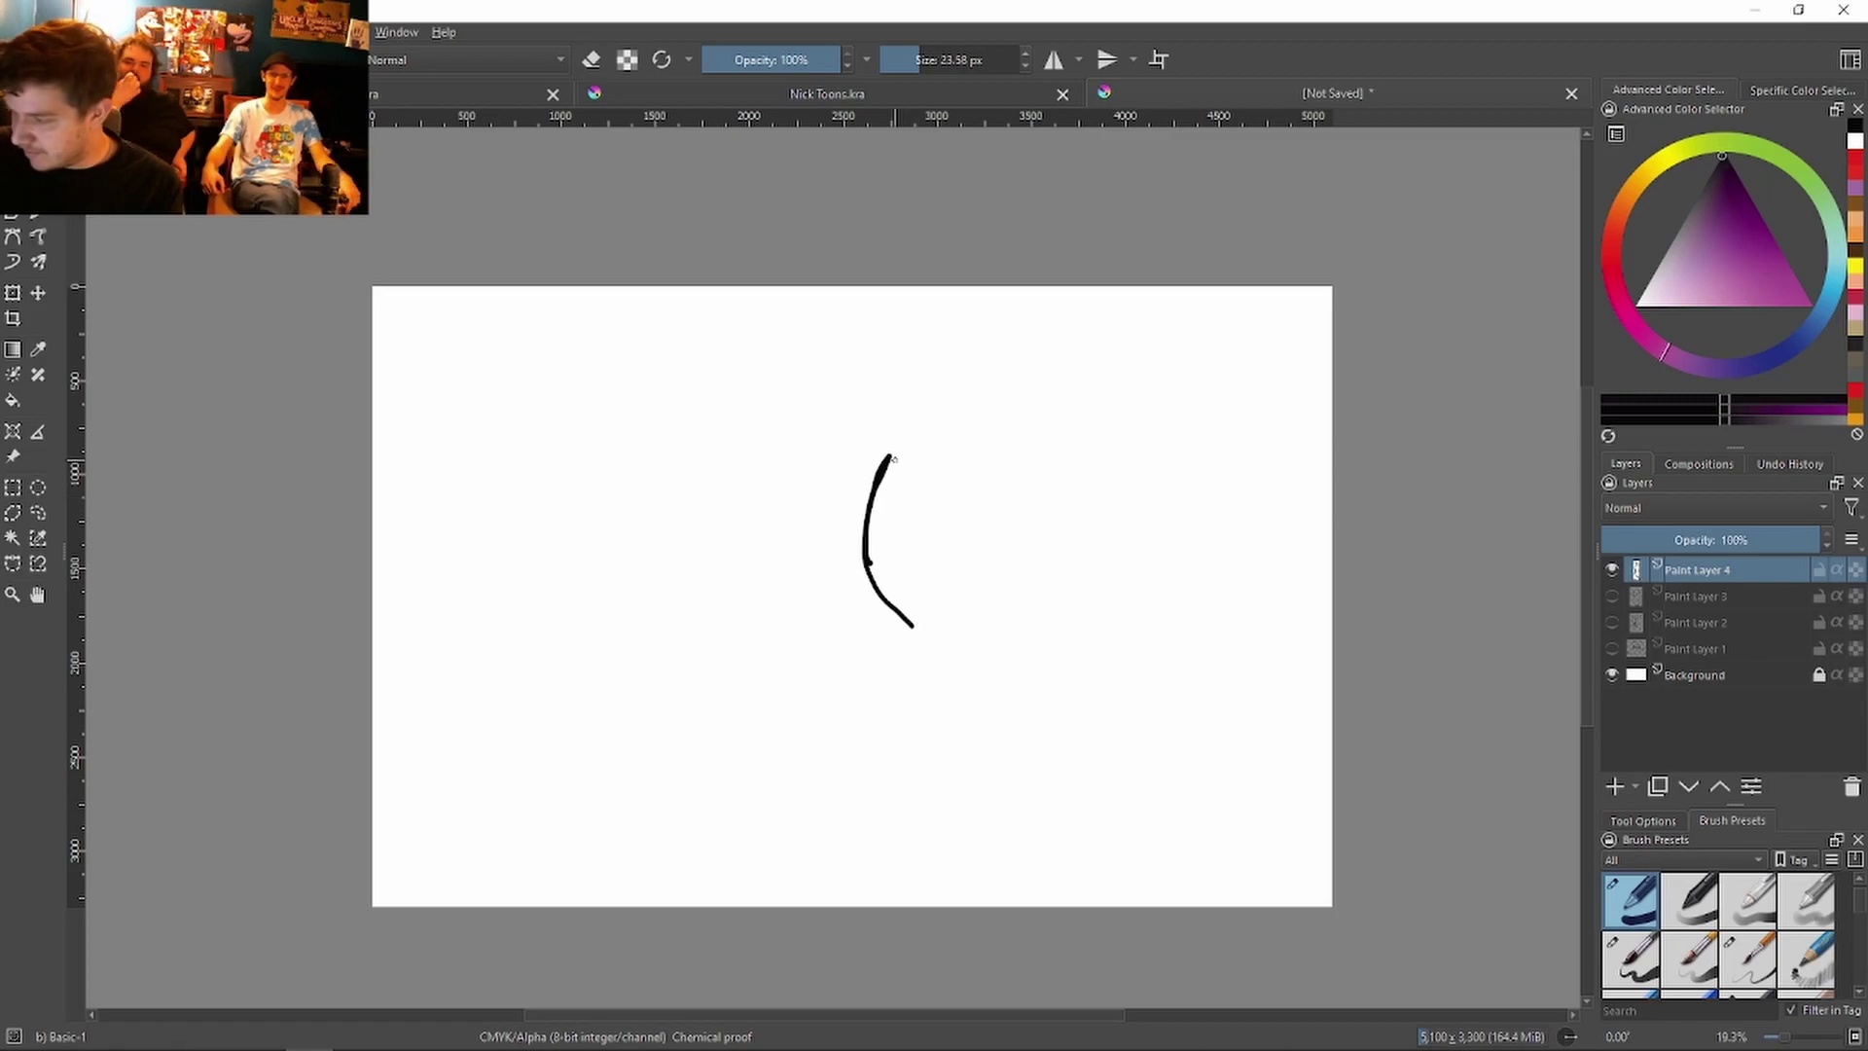
mouse_move(889, 455)
mouse_down()
mouse_move(909, 410)
mouse_move(1070, 413)
mouse_up()
mouse_move(910, 553)
mouse_down()
mouse_move(994, 563)
mouse_move(937, 609)
mouse_up()
mouse_move(940, 461)
mouse_down()
mouse_move(927, 511)
mouse_move(982, 525)
mouse_up()
mouse_move(839, 525)
mouse_down()
mouse_move(919, 491)
mouse_move(1066, 559)
mouse_up()
drag(987, 506, 1087, 533)
key(slash)
Step: Add hair and brow strokes beside the chef's face and draw a puffy three-lobed chef's hat on top of the head
mouse_move(914, 428)
mouse_down()
mouse_move(993, 430)
mouse_move(864, 454)
mouse_move(881, 465)
mouse_up()
drag(886, 473, 926, 471)
mouse_move(942, 449)
mouse_down()
mouse_move(1029, 465)
mouse_move(900, 370)
mouse_up()
mouse_move(897, 377)
mouse_down()
mouse_move(854, 377)
mouse_move(1158, 321)
mouse_up()
drag(1085, 375, 1086, 409)
drag(1172, 343, 1091, 375)
Step: Draw the hair tufts at the temples, the ear, the jaw and neckline, and a bow tie below the chin
drag(1080, 418, 1134, 477)
drag(1133, 491, 1119, 547)
drag(893, 408, 851, 457)
mouse_move(910, 628)
mouse_down()
mouse_move(925, 668)
mouse_move(1104, 589)
mouse_move(1128, 548)
mouse_up()
key(slash)
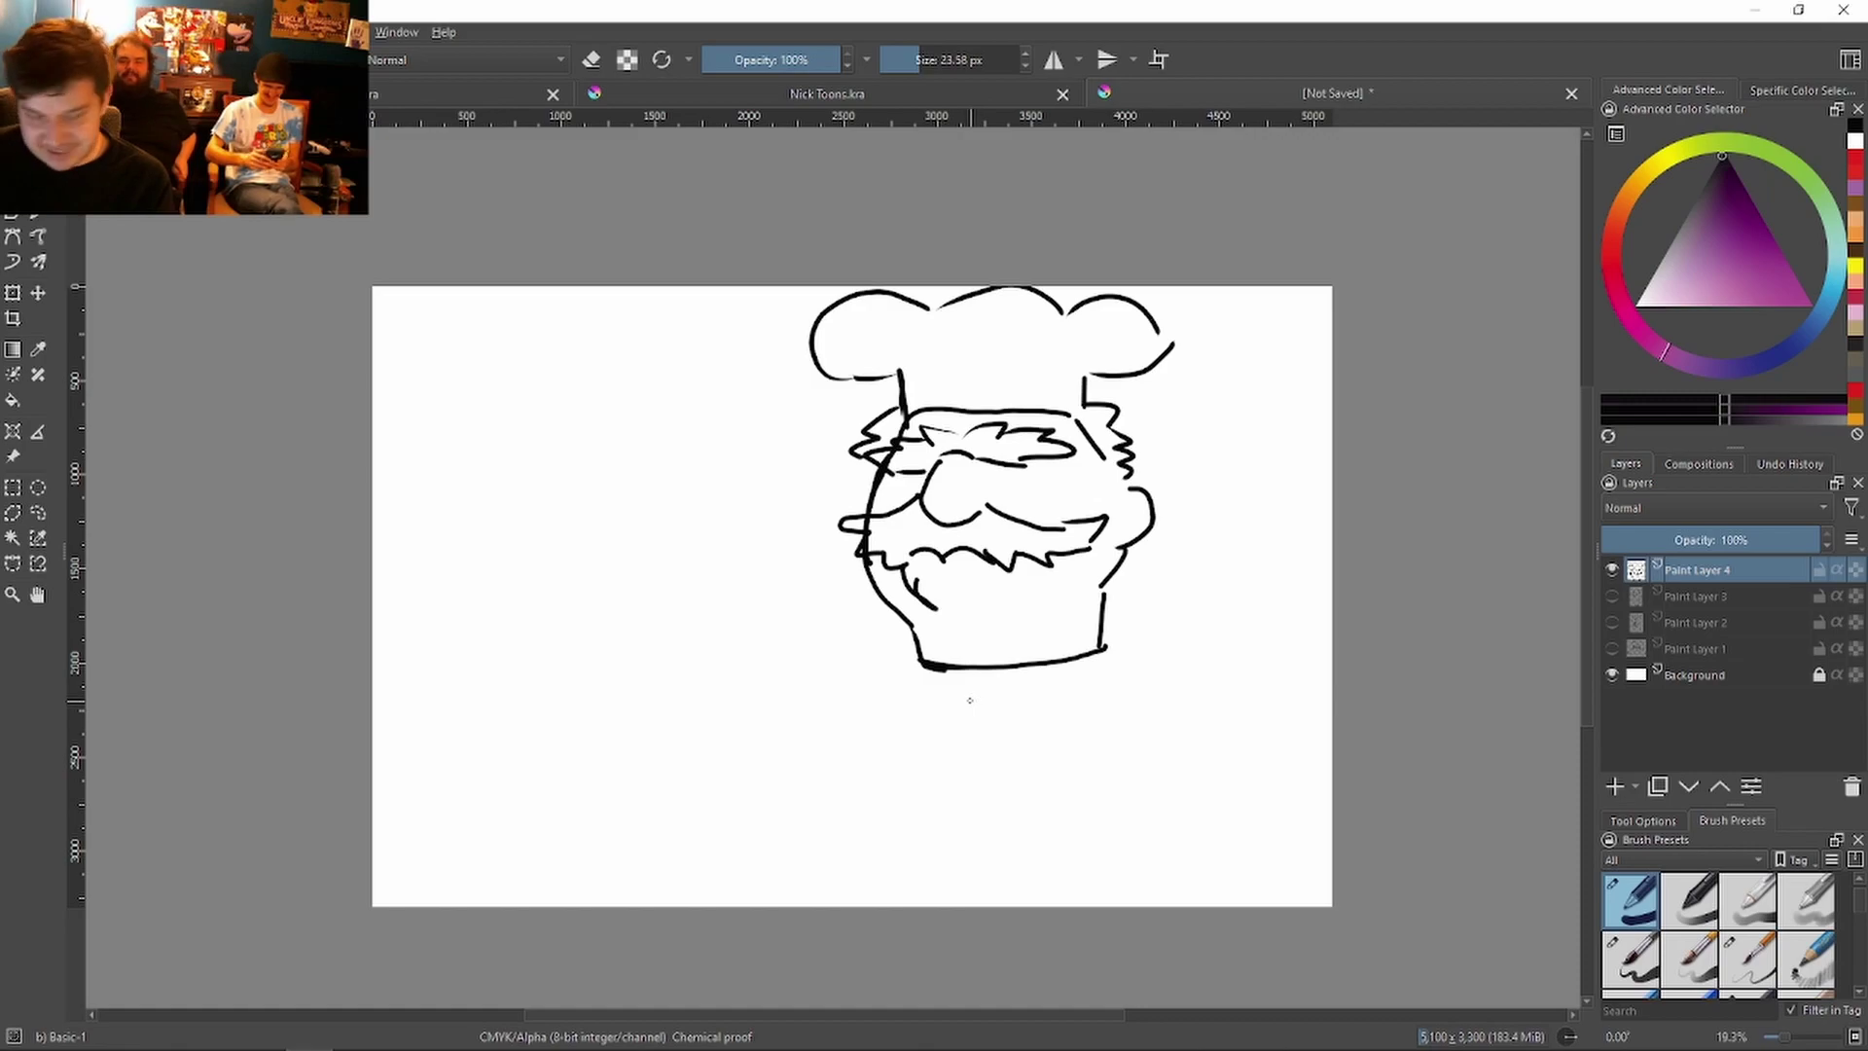
mouse_move(948, 670)
mouse_down()
mouse_move(951, 692)
mouse_move(1029, 718)
mouse_move(1040, 665)
mouse_up()
mouse_move(925, 666)
mouse_down()
mouse_move(906, 707)
mouse_move(959, 700)
mouse_up()
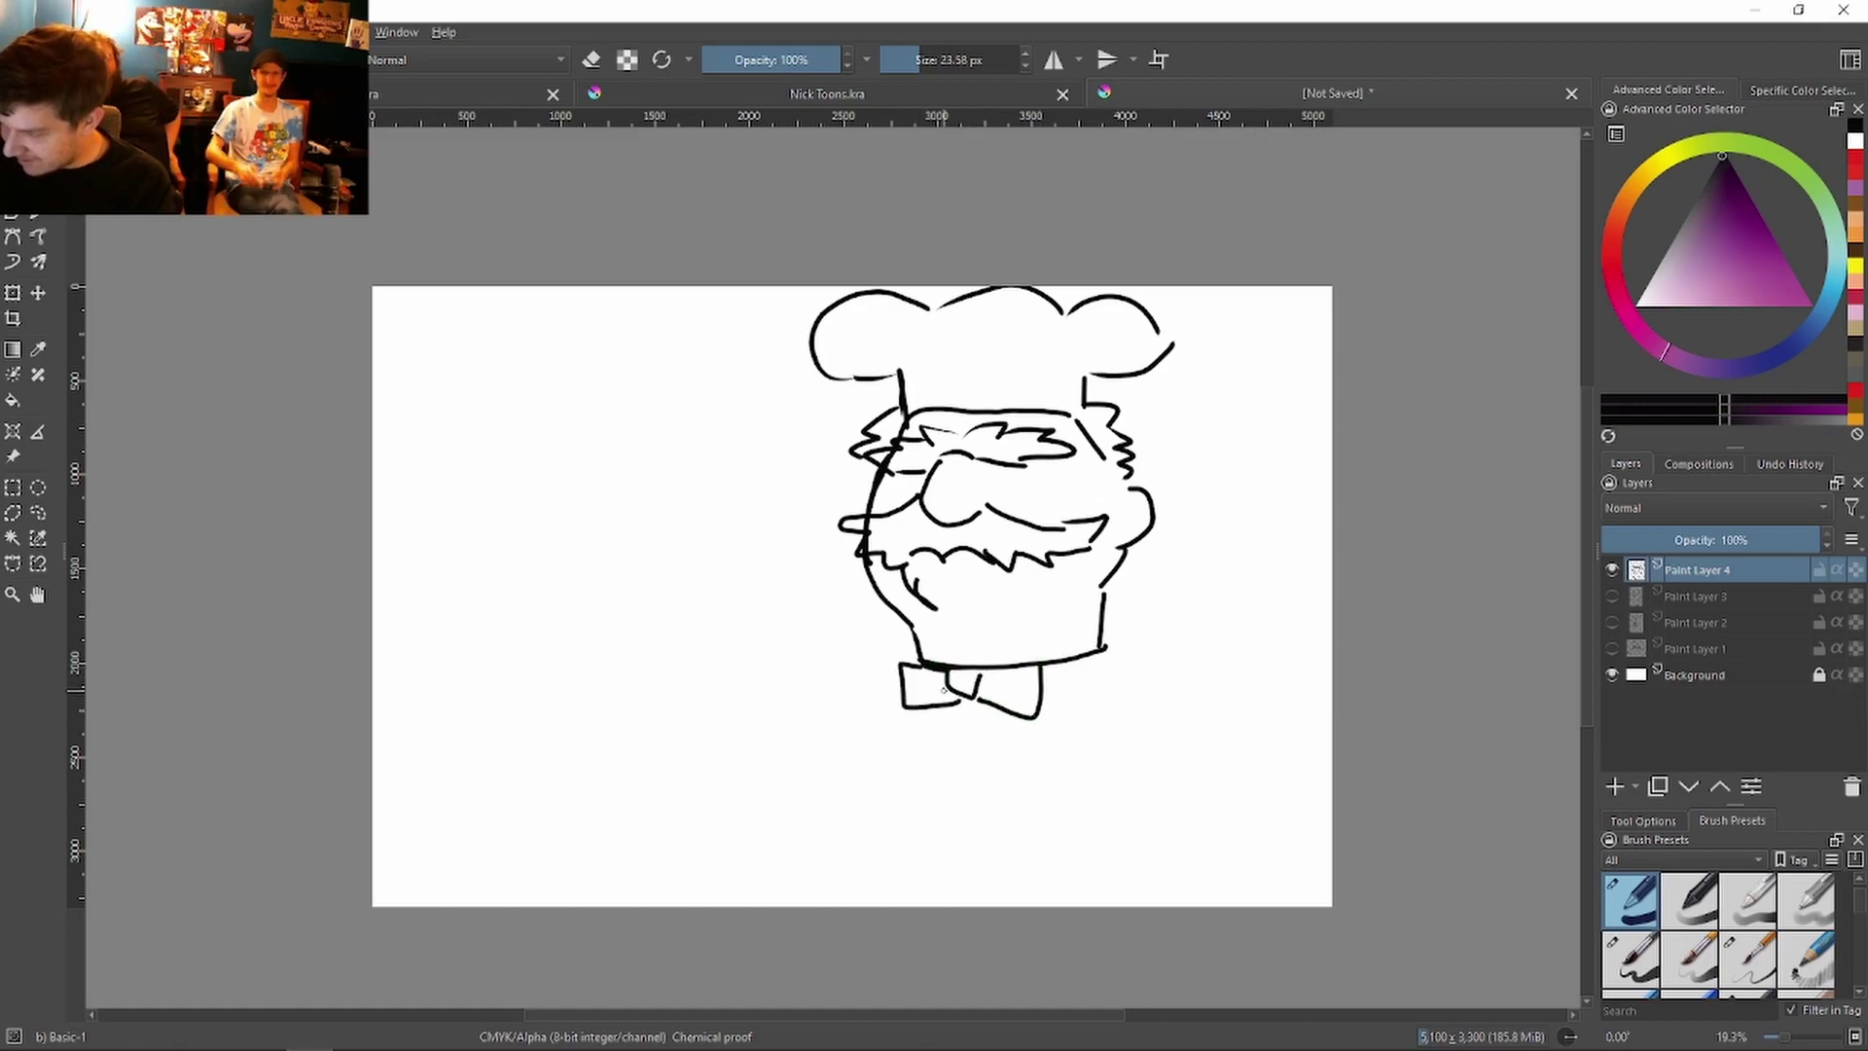
mouse_move(934, 796)
mouse_down()
mouse_move(1008, 796)
mouse_move(914, 857)
mouse_move(906, 807)
mouse_up()
drag(999, 799, 1031, 800)
mouse_move(902, 669)
mouse_down()
mouse_move(853, 681)
mouse_move(865, 707)
mouse_up()
mouse_move(1108, 669)
mouse_down()
mouse_move(1100, 710)
mouse_move(1030, 780)
mouse_up()
drag(896, 800, 909, 804)
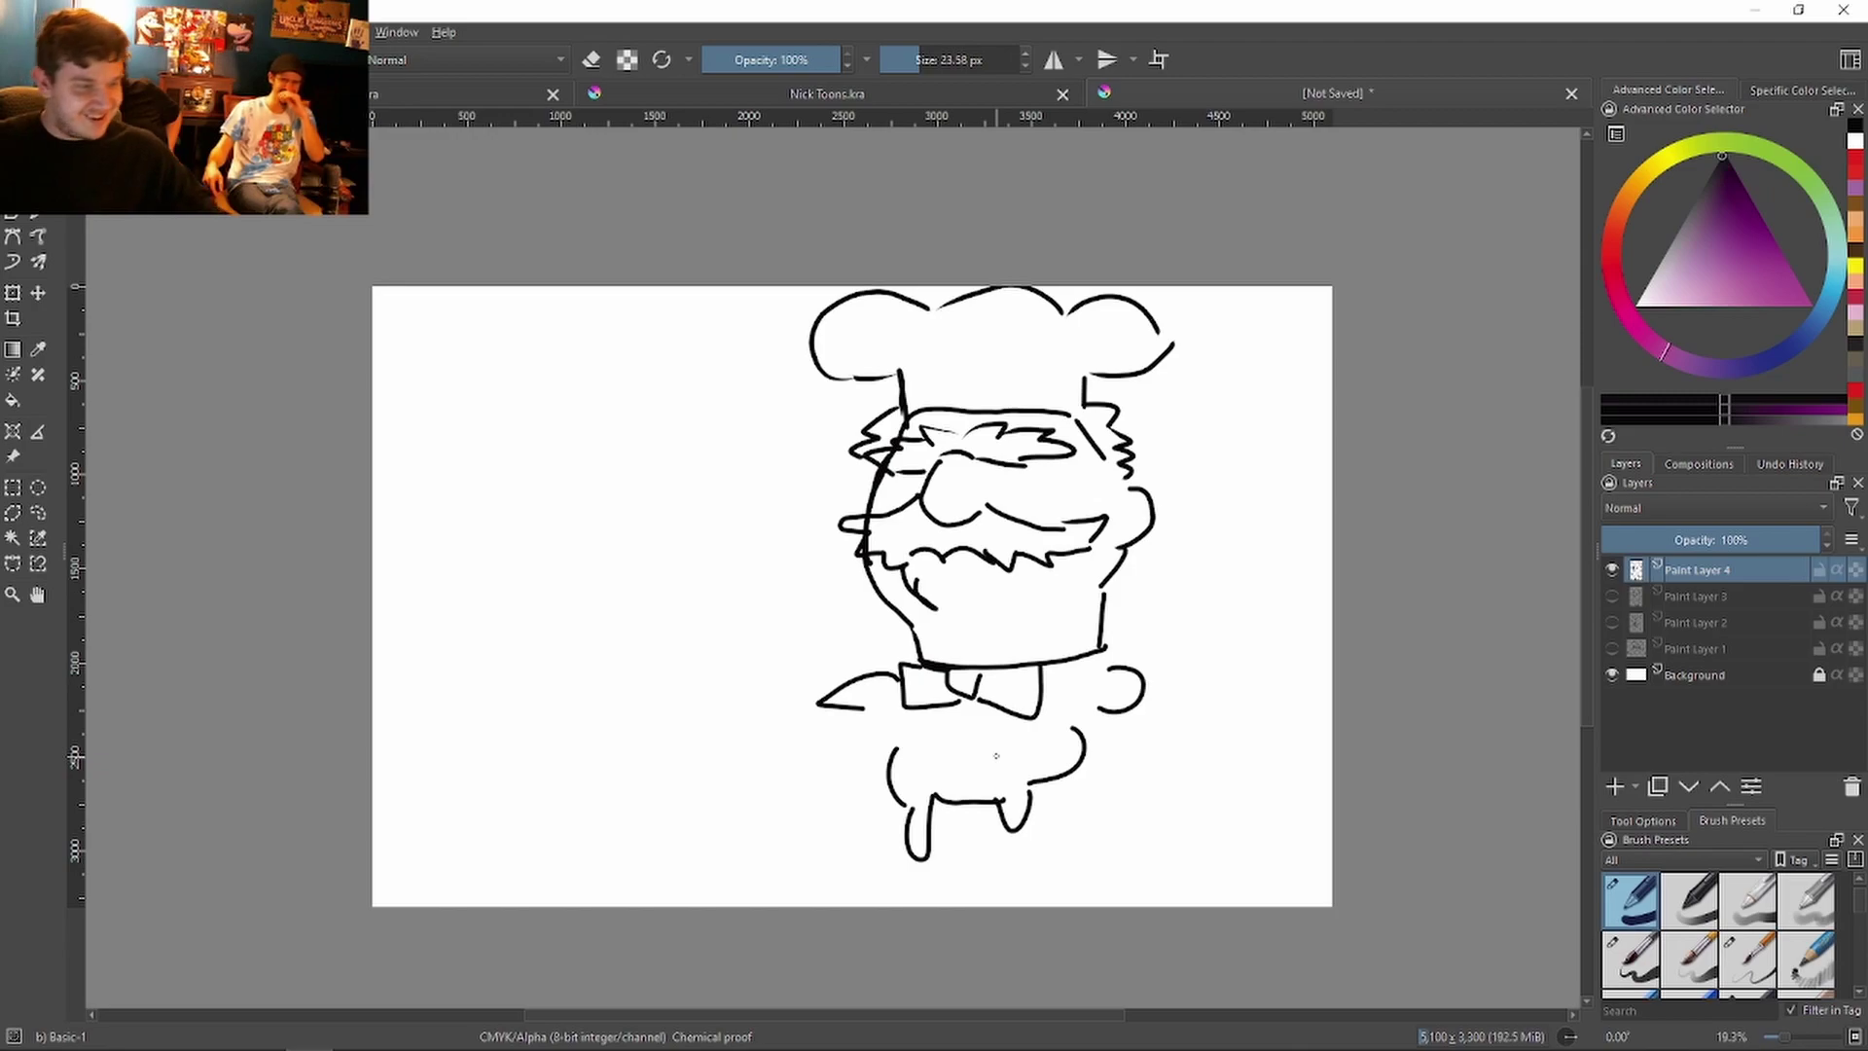
key(ctrl+z)
key(ctrl+z)
key(ctrl+z)
key(ctrl+z)
key(ctrl+z)
key(ctrl+z)
key(ctrl+z)
key(ctrl+z)
key(ctrl+z)
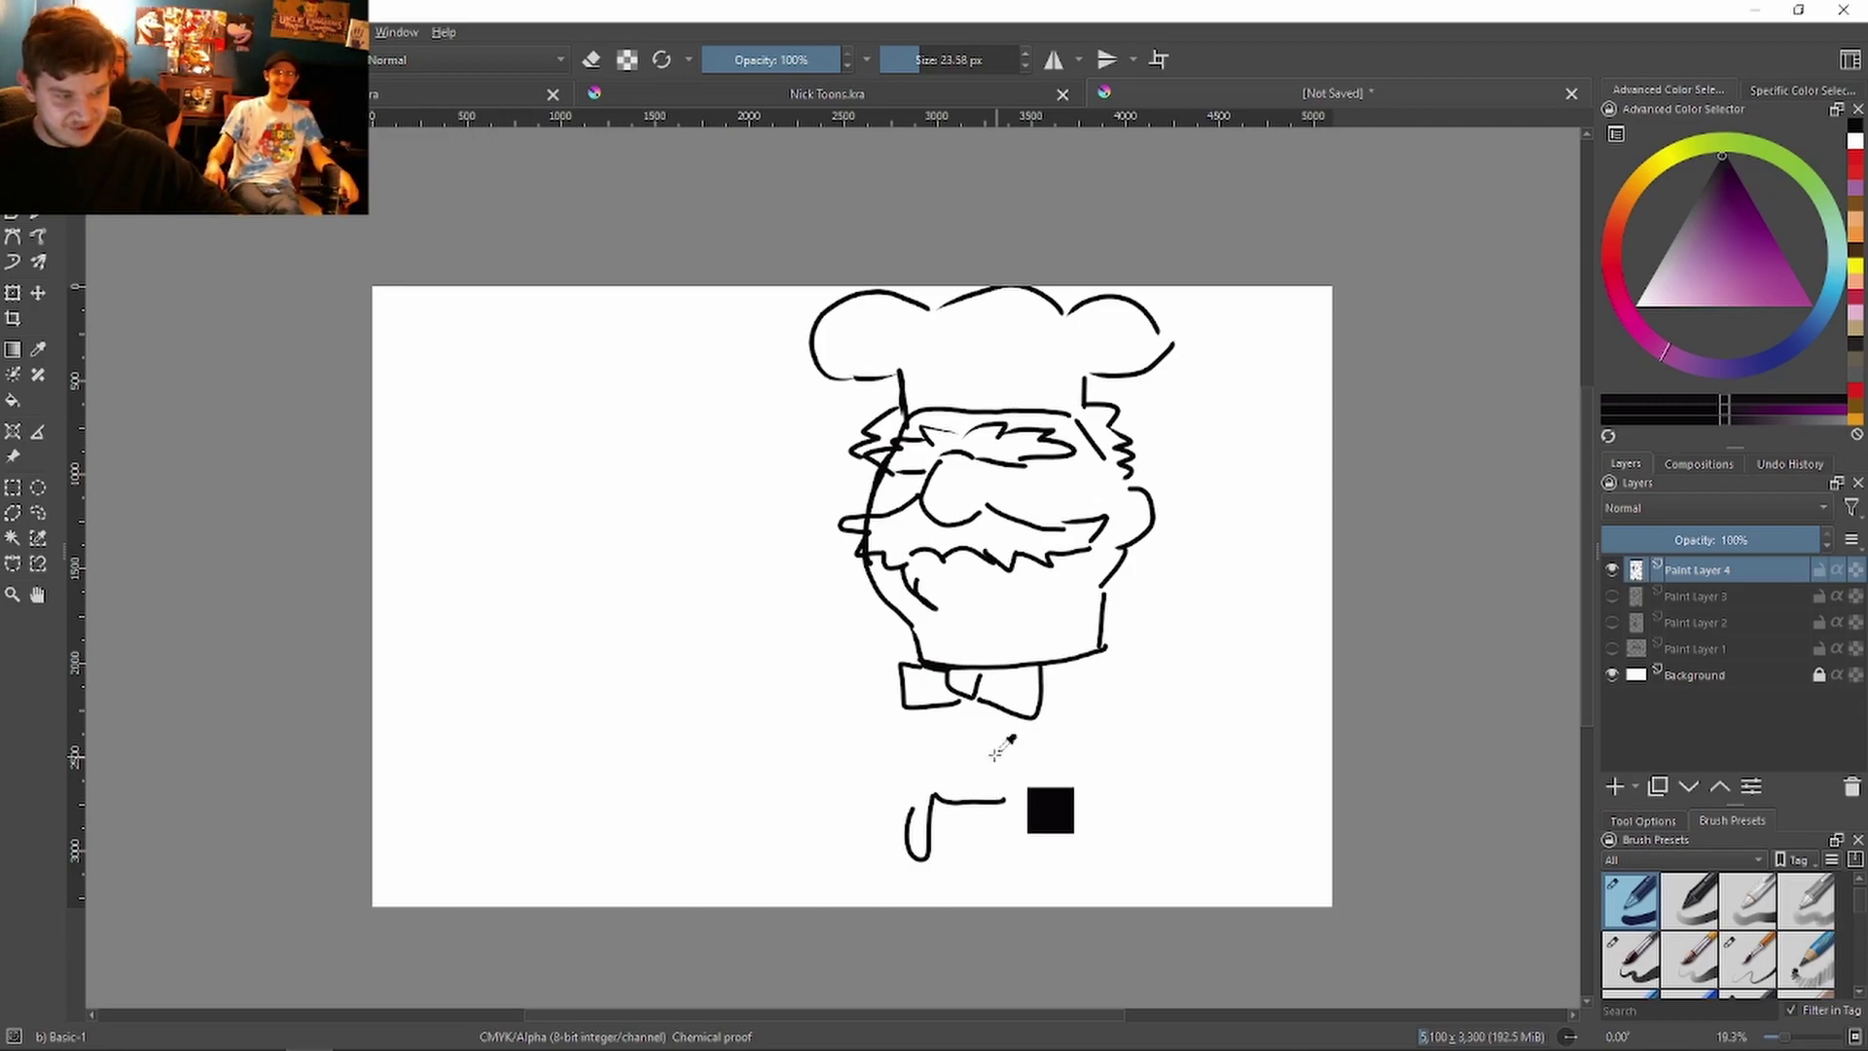
key(ctrl+z)
key(ctrl+z)
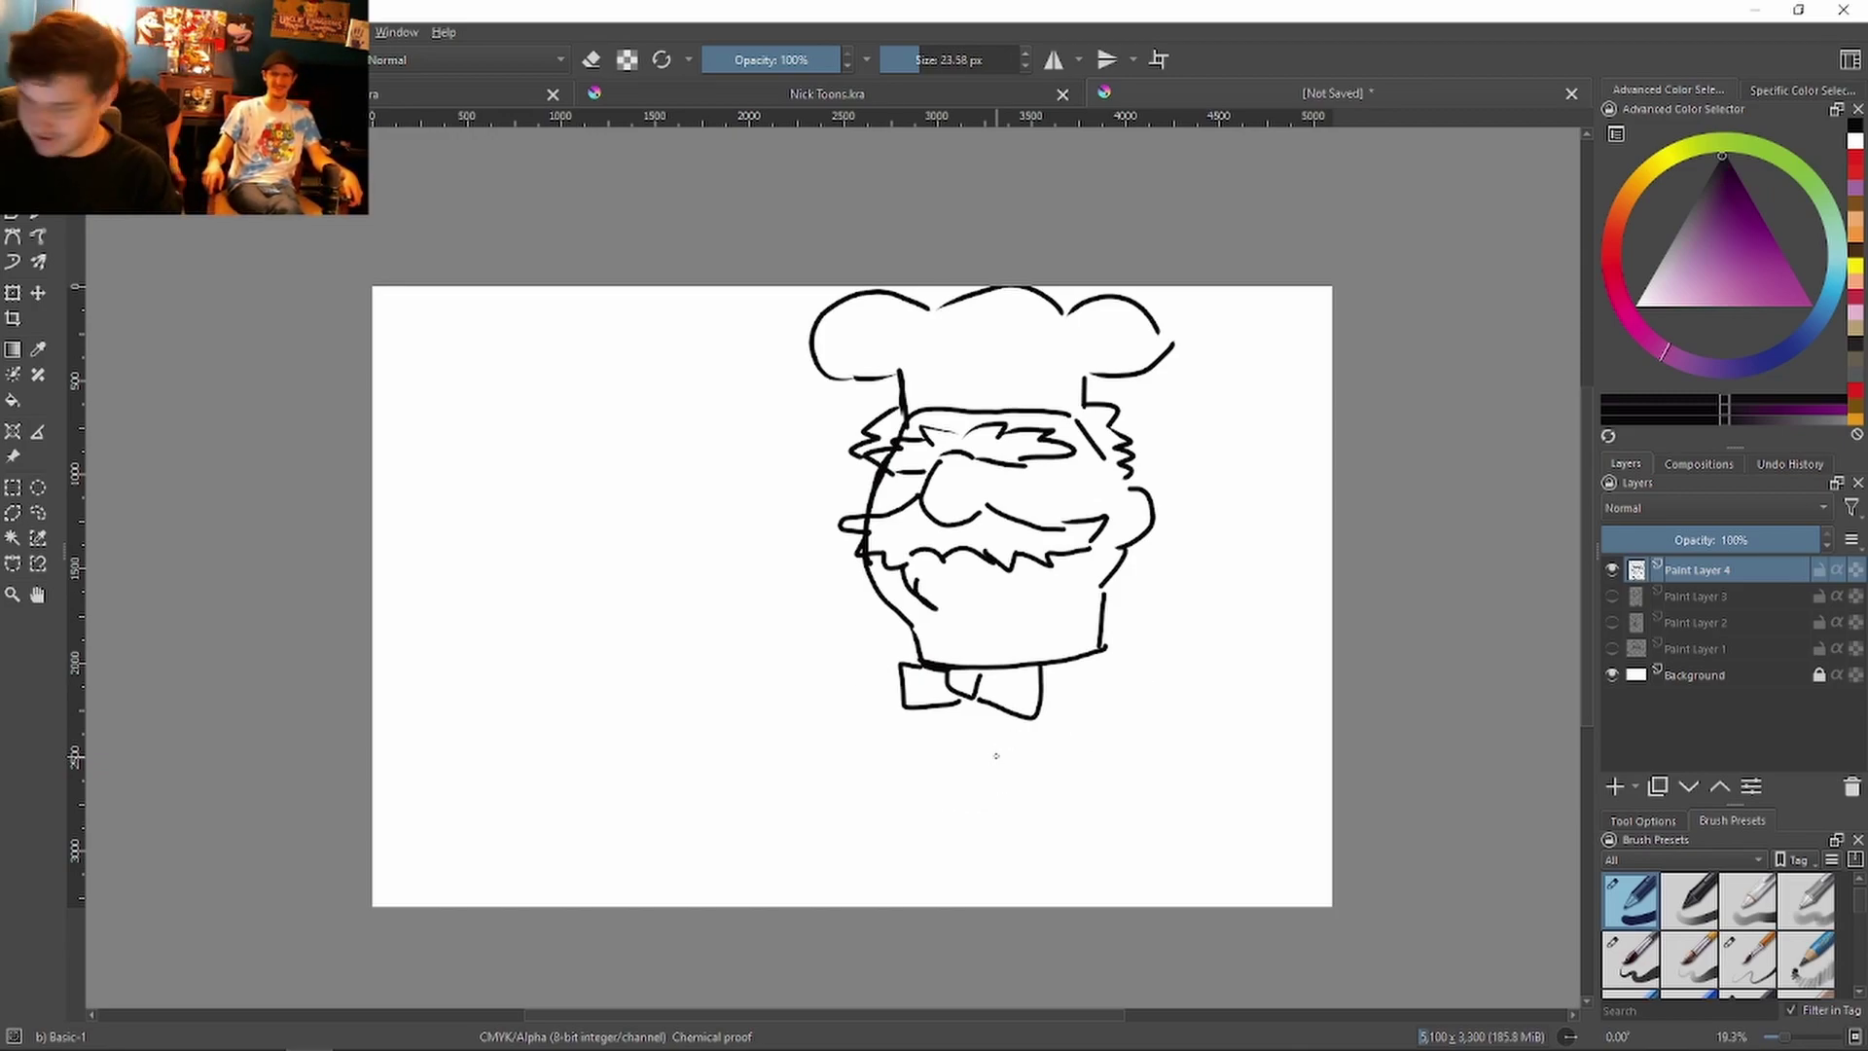
Step: Draw a large pointed collar flap and a small collar tip on either side under the bow tie
mouse_move(1002, 705)
mouse_down()
mouse_move(1046, 744)
mouse_move(1109, 670)
mouse_up()
right_click(1109, 662)
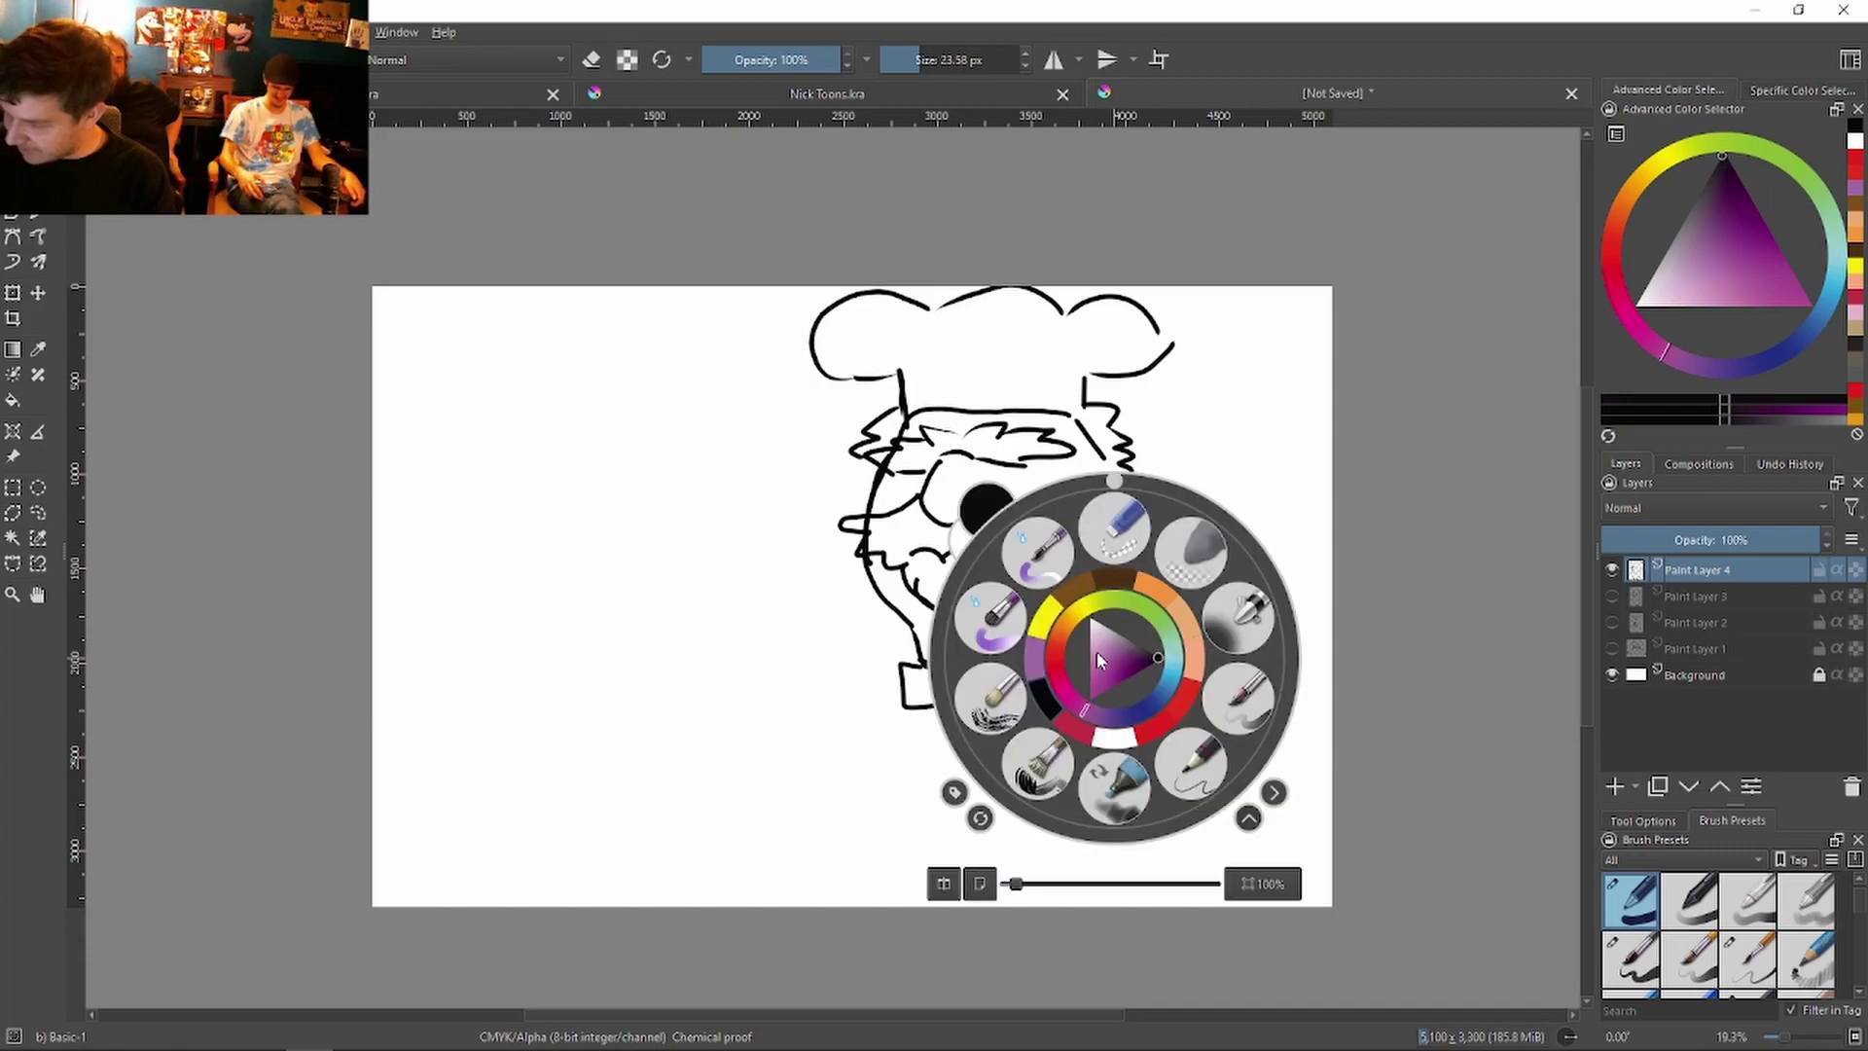
click(905, 759)
mouse_move(939, 707)
mouse_down()
mouse_move(925, 730)
mouse_move(914, 693)
mouse_move(939, 708)
mouse_up()
key(ctrl+z)
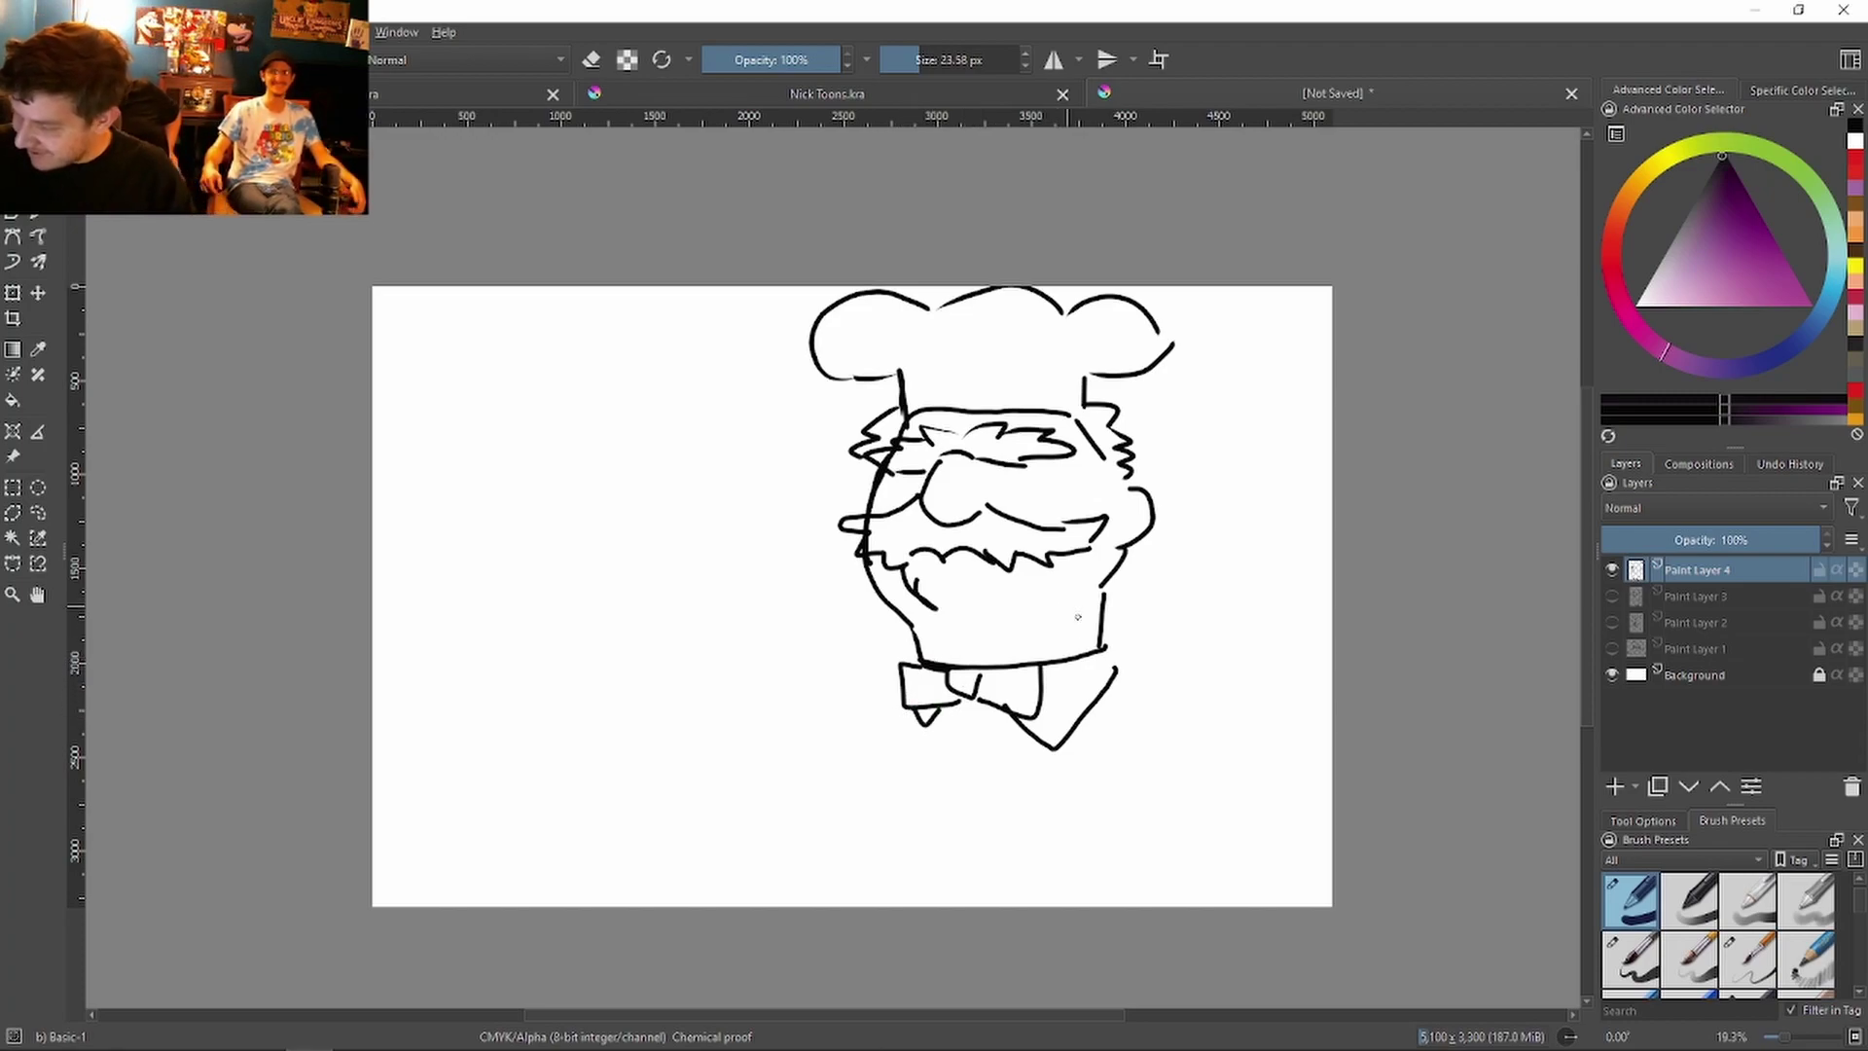
Step: Draw the chef's sloping shoulder with the outer arm line and both sides of the torso down to the canvas edge
drag(1110, 652, 1154, 701)
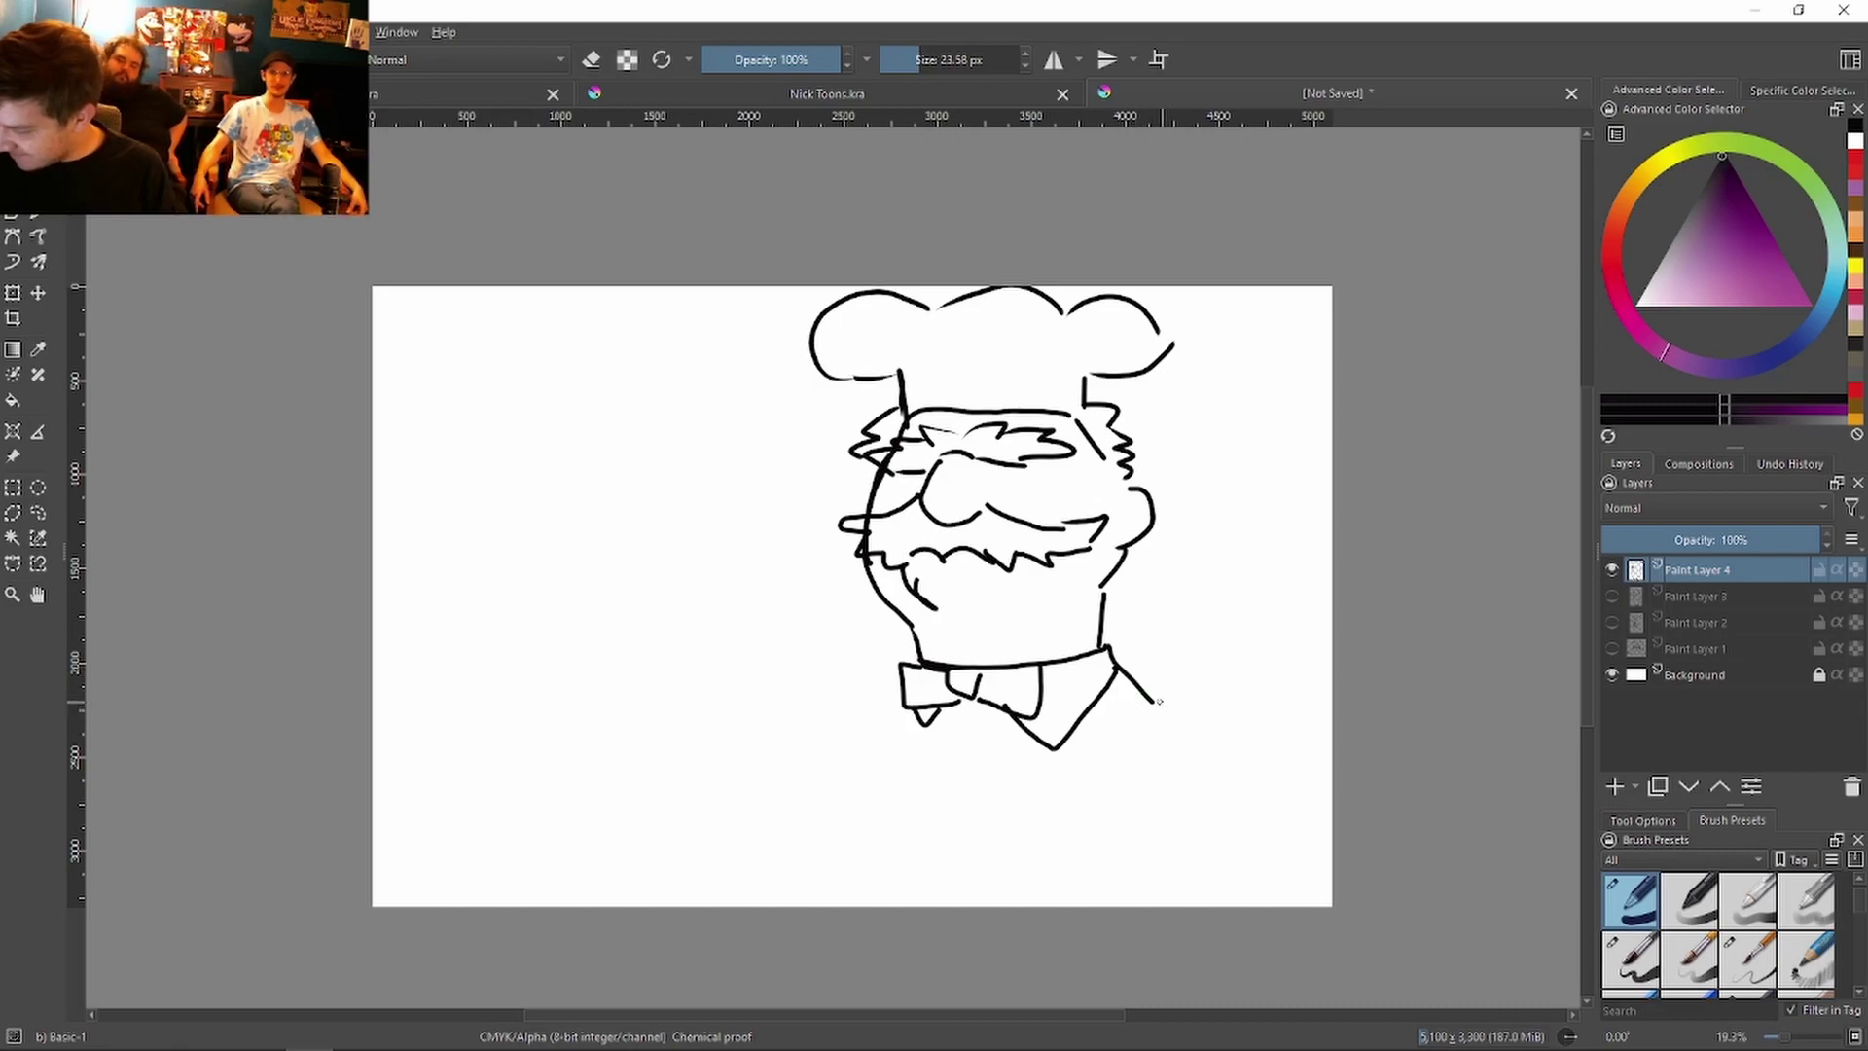
mouse_move(1151, 699)
mouse_down()
mouse_move(1245, 742)
mouse_move(1276, 871)
mouse_up()
drag(1131, 773, 1134, 905)
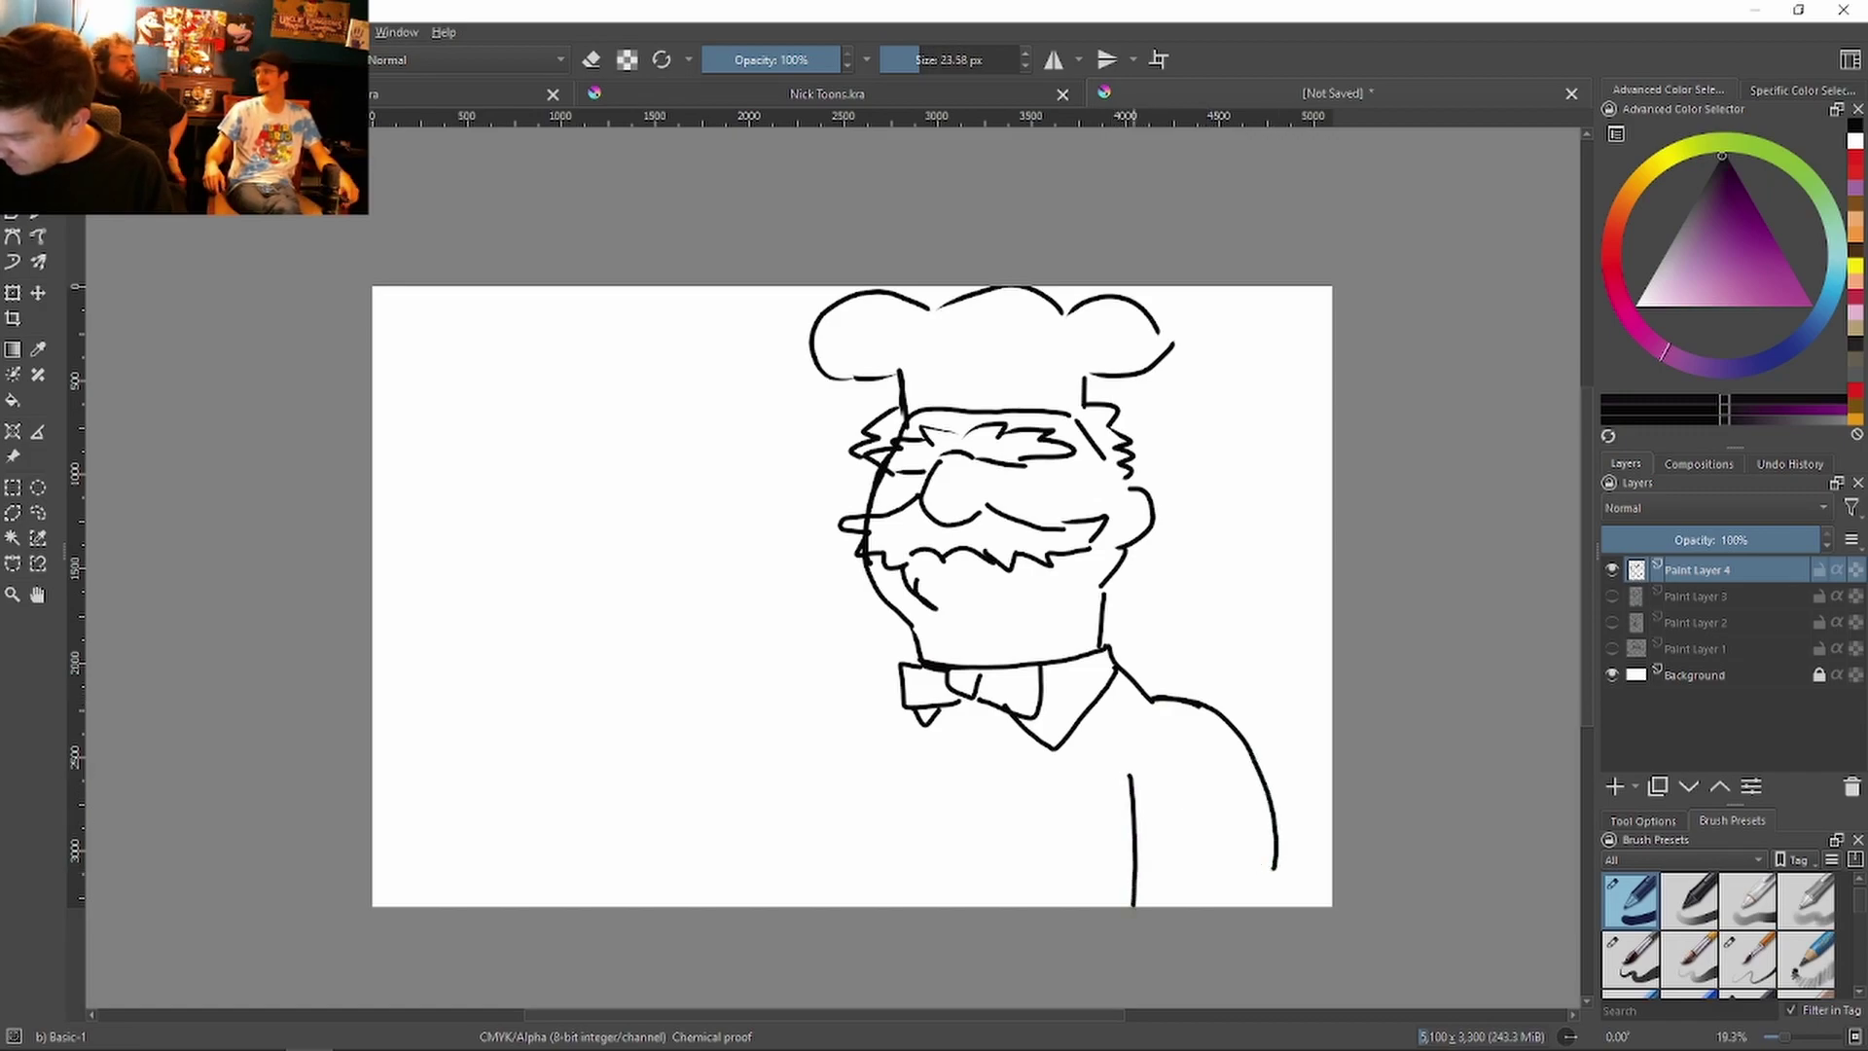
drag(894, 720, 866, 905)
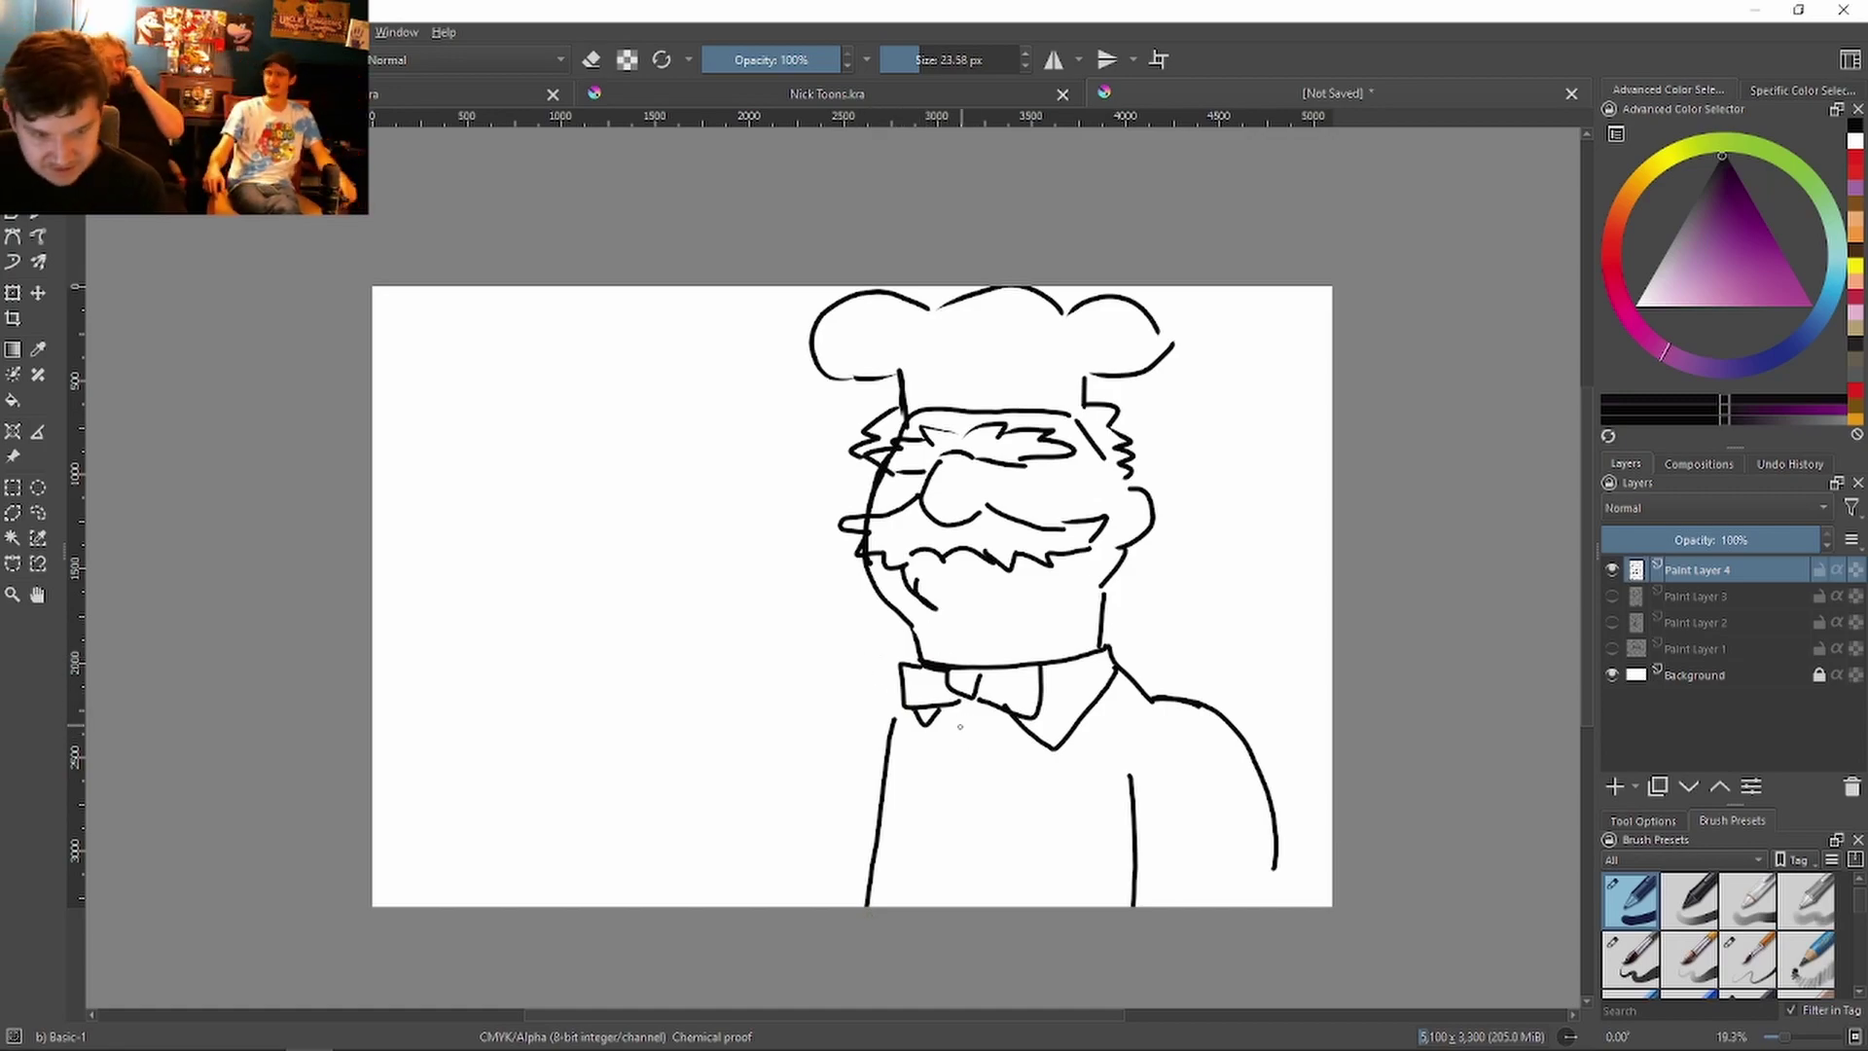
Step: Draw a U-shaped shirt front below the bow tie and a long curved vest line from the shoulder to the canvas edge
mouse_move(928, 720)
mouse_down()
mouse_move(954, 829)
mouse_move(993, 844)
mouse_move(1024, 728)
mouse_up()
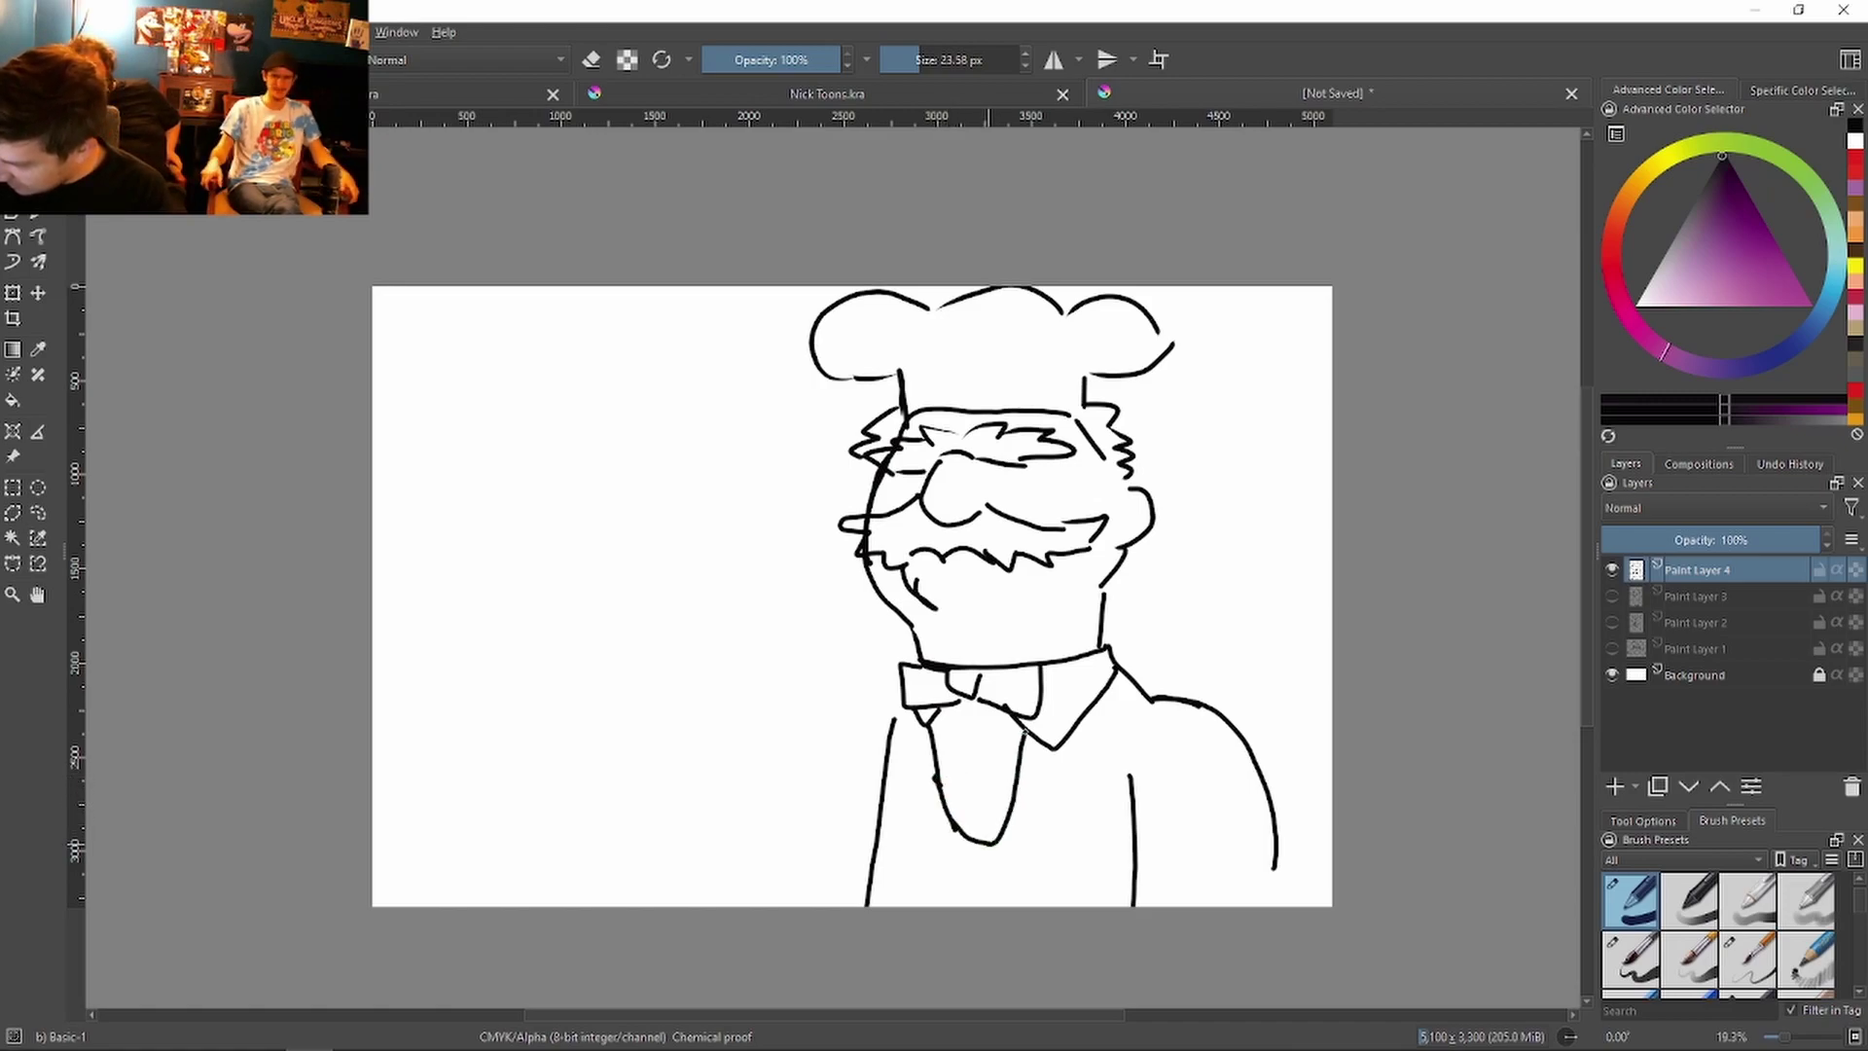
drag(1129, 776, 1134, 707)
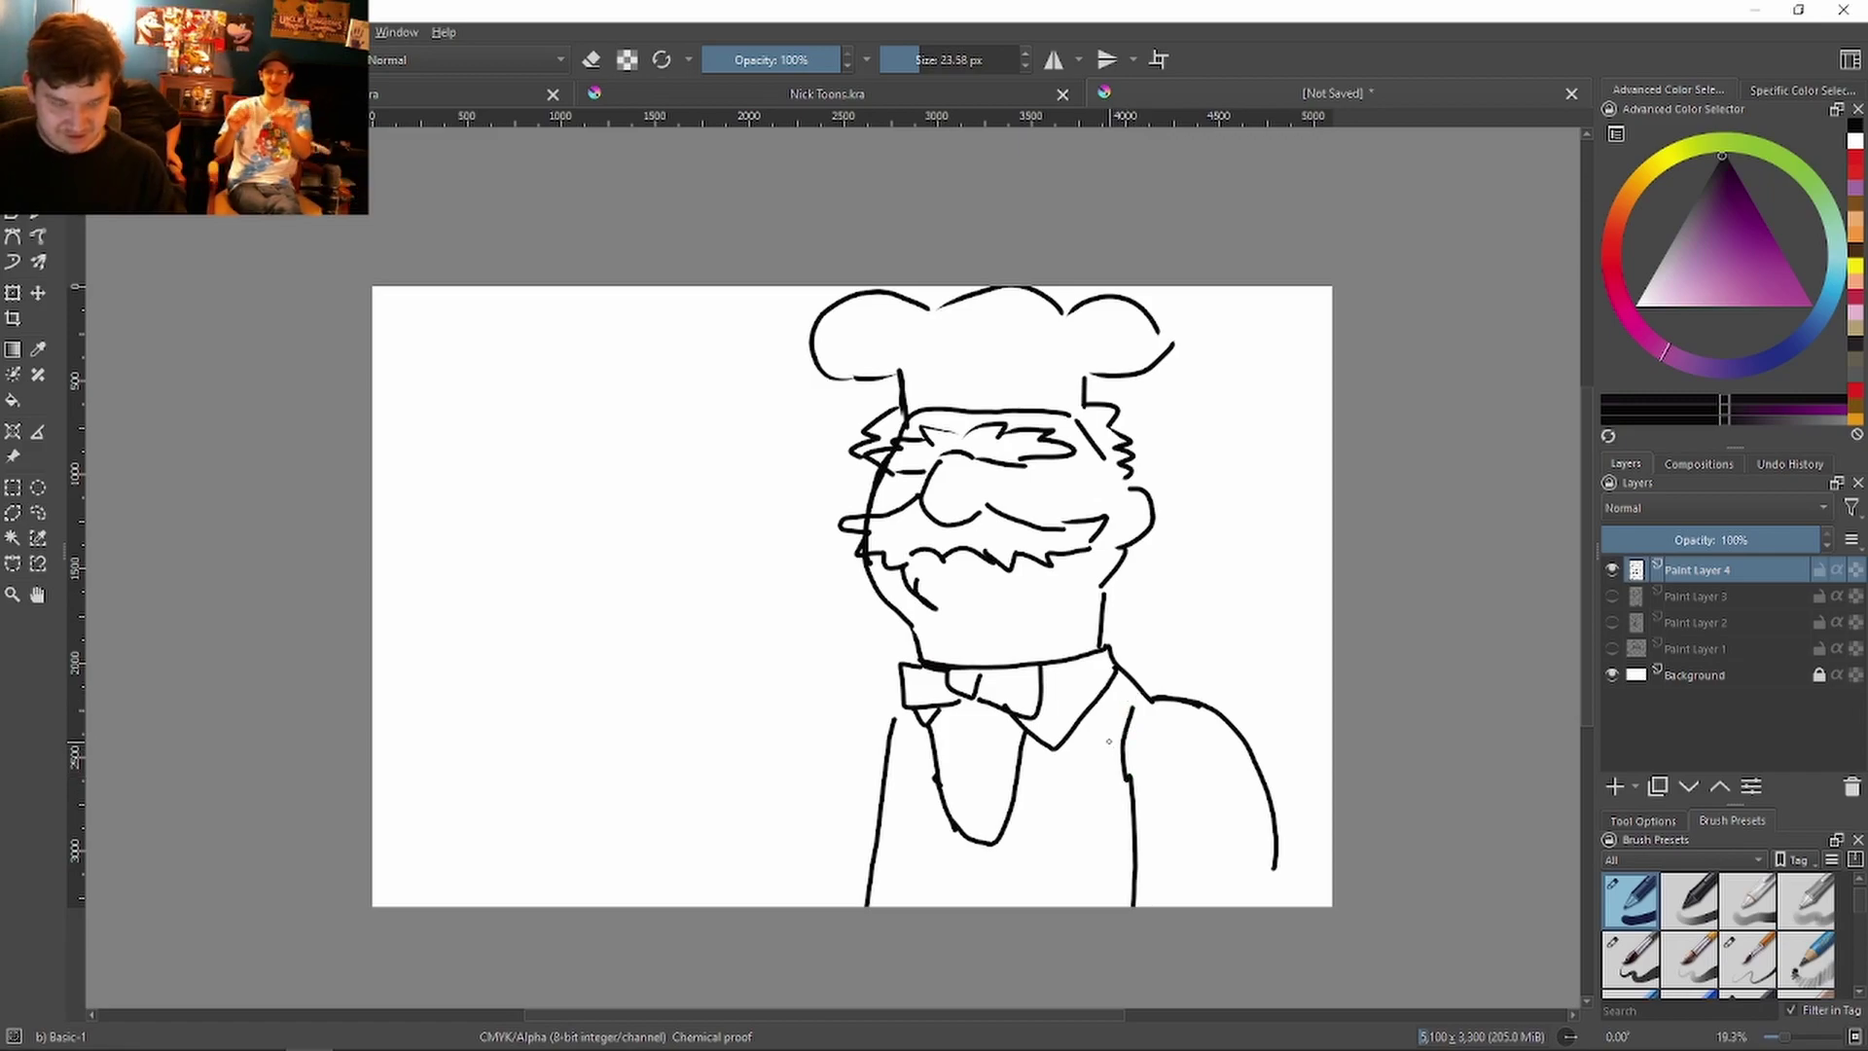
key(ctrl+z)
drag(1137, 691, 1080, 900)
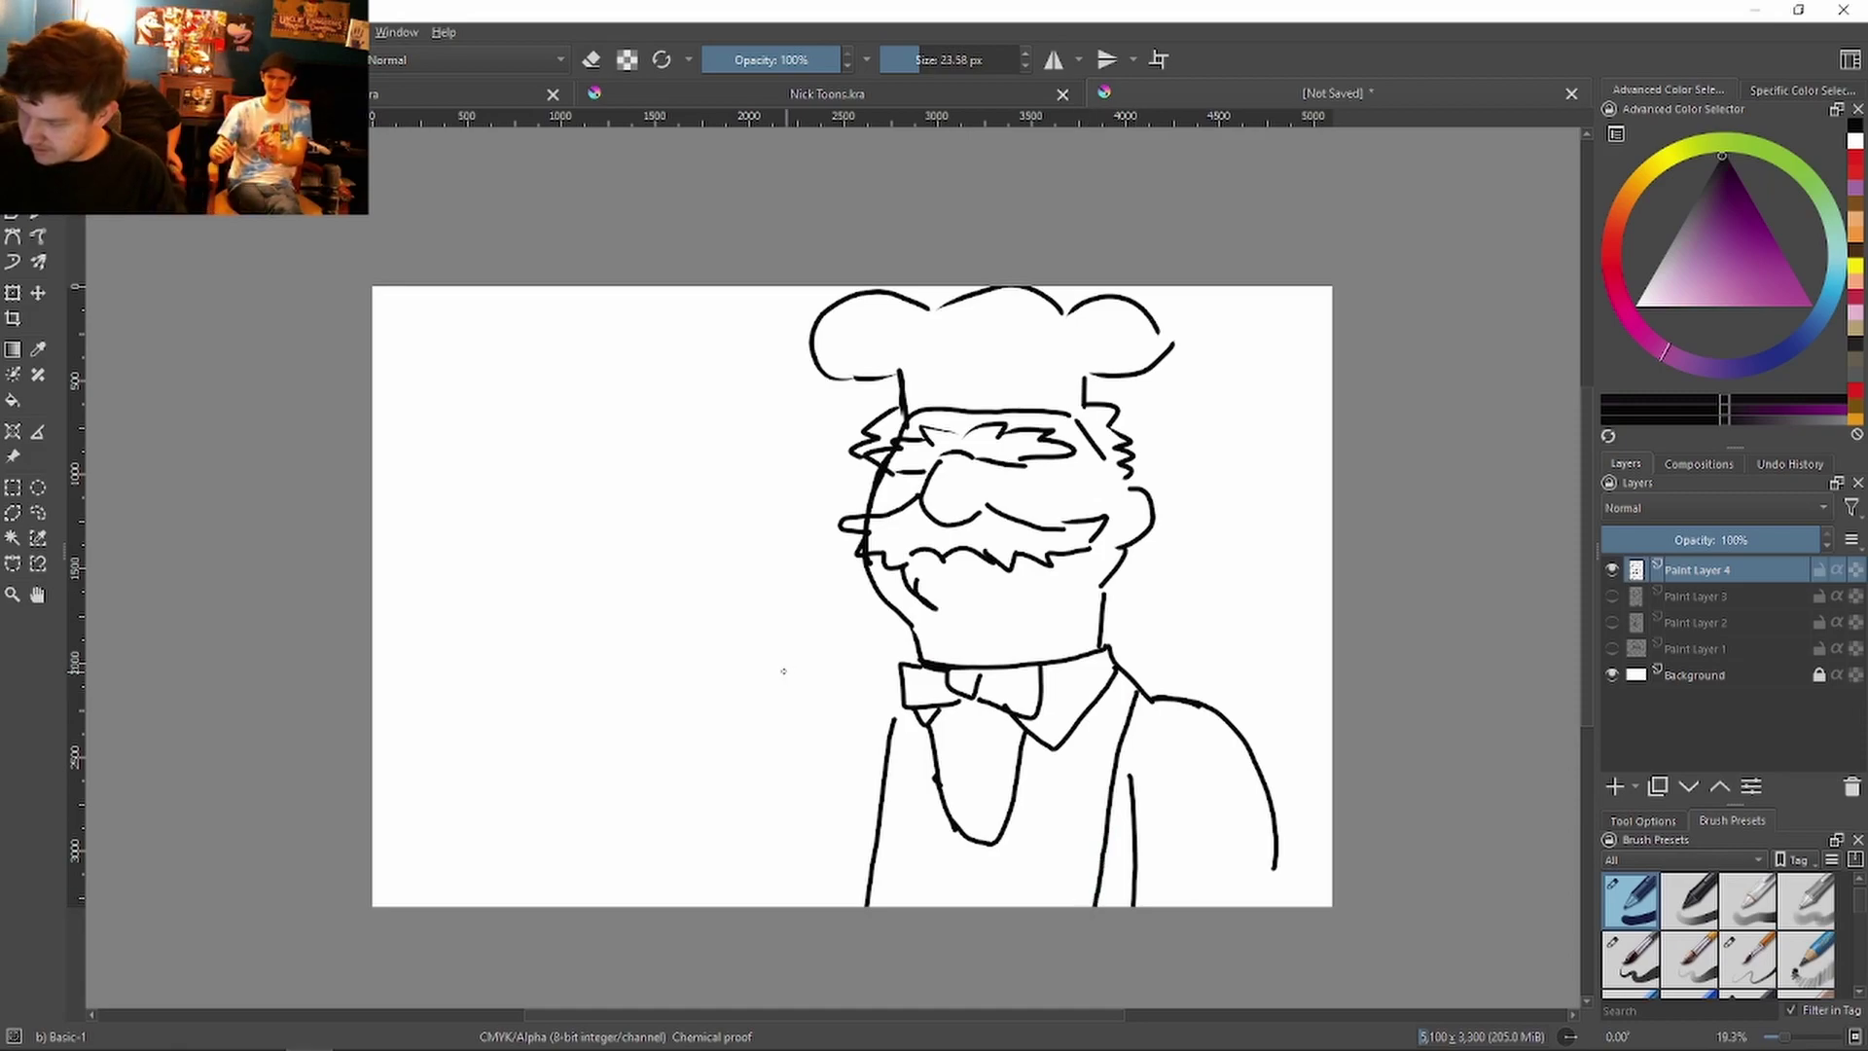
Step: Draw a raised forearm with a sleeve and cuff beside the torso, topped by a closed fist with stacked fingers
mouse_move(681, 710)
mouse_down()
mouse_move(784, 647)
mouse_move(813, 681)
mouse_move(656, 725)
mouse_move(673, 825)
mouse_up()
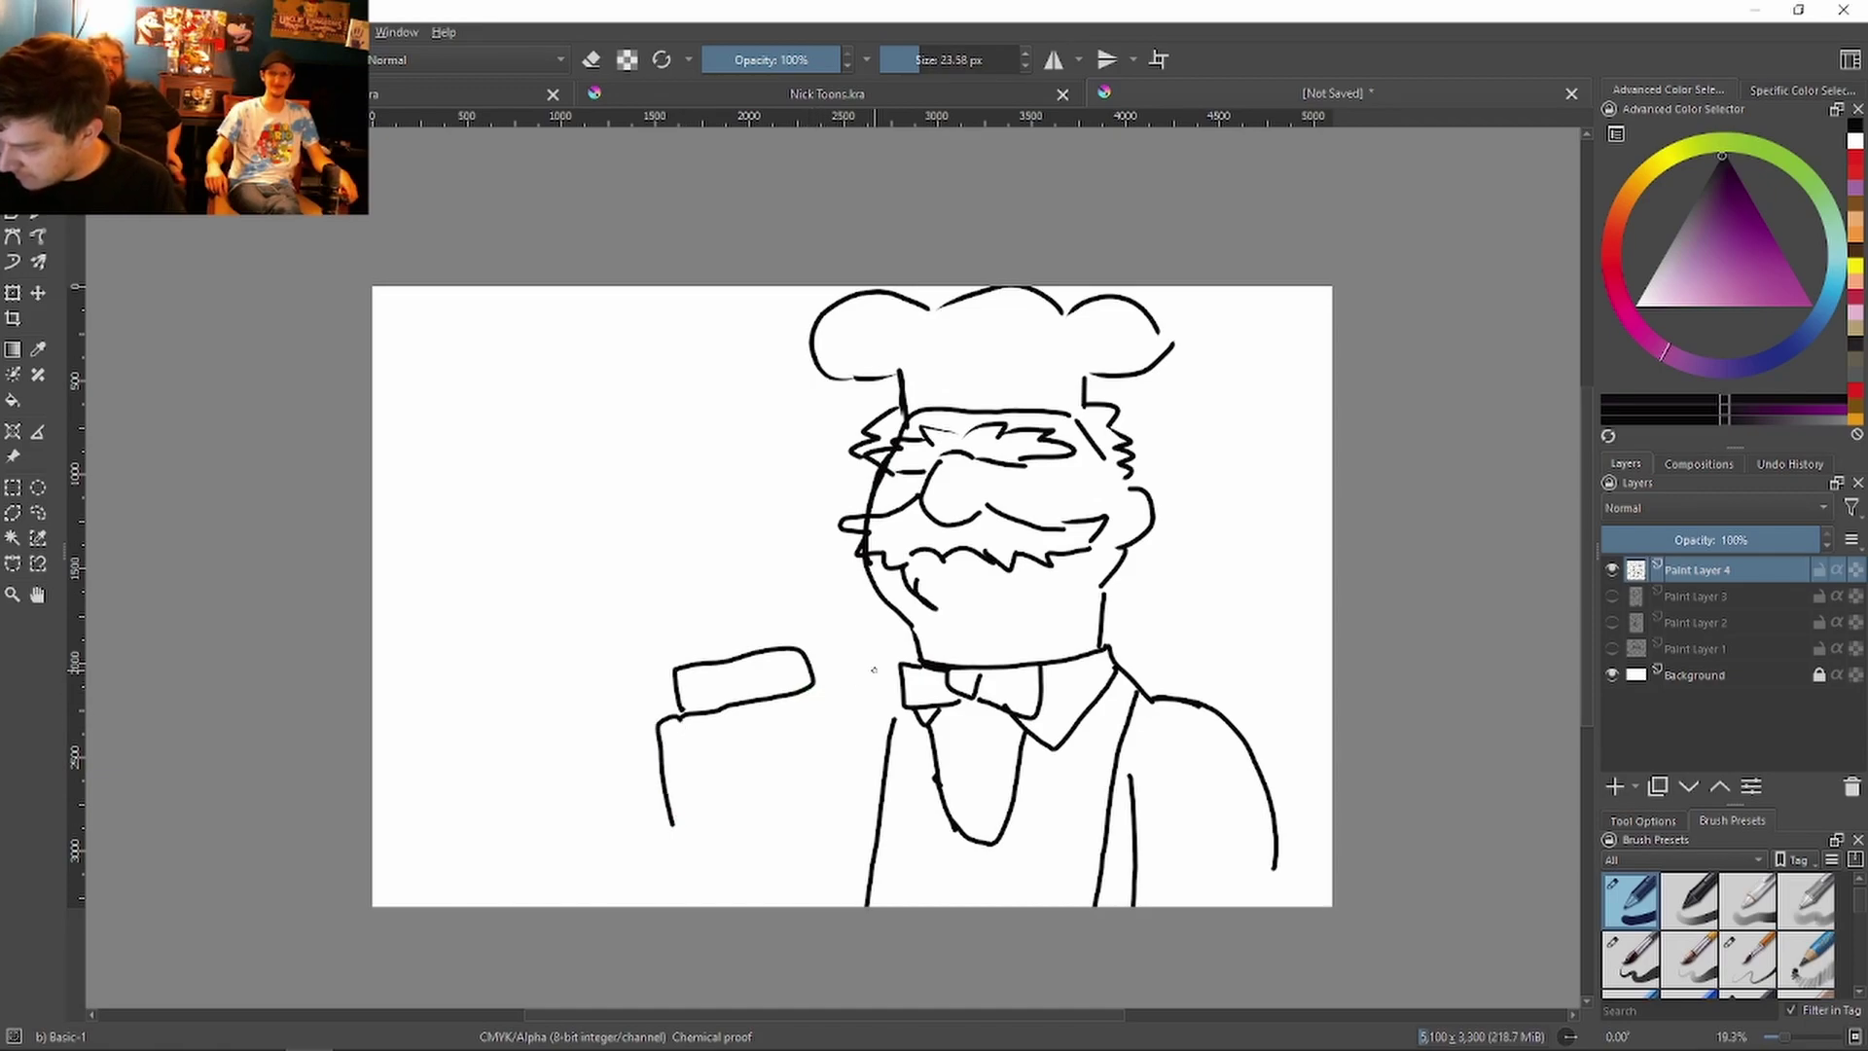
mouse_move(806, 678)
mouse_down()
mouse_move(835, 692)
mouse_move(853, 869)
mouse_up()
drag(668, 822, 691, 905)
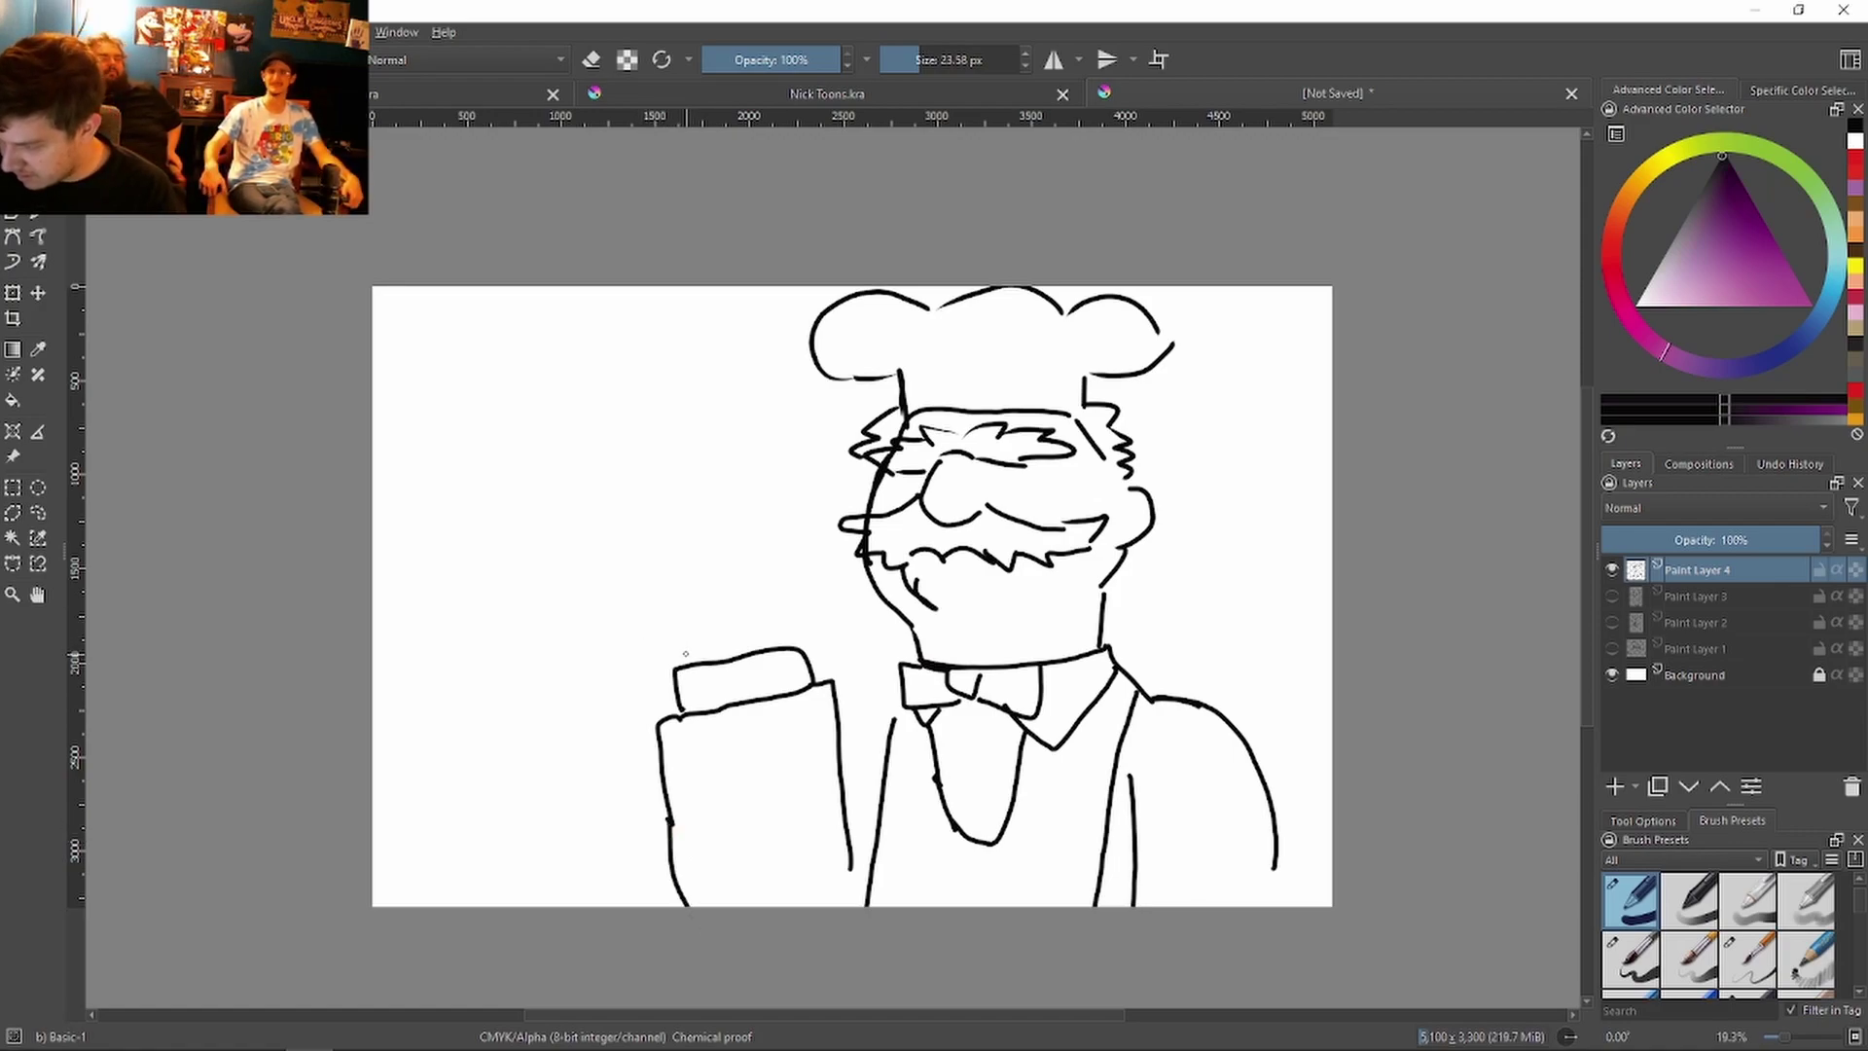
mouse_move(689, 662)
mouse_down()
mouse_move(645, 614)
mouse_move(671, 588)
mouse_move(629, 581)
mouse_move(704, 488)
mouse_move(742, 514)
mouse_move(722, 540)
mouse_move(737, 555)
mouse_move(673, 590)
mouse_move(743, 593)
mouse_move(693, 632)
mouse_move(760, 623)
mouse_move(747, 498)
mouse_up()
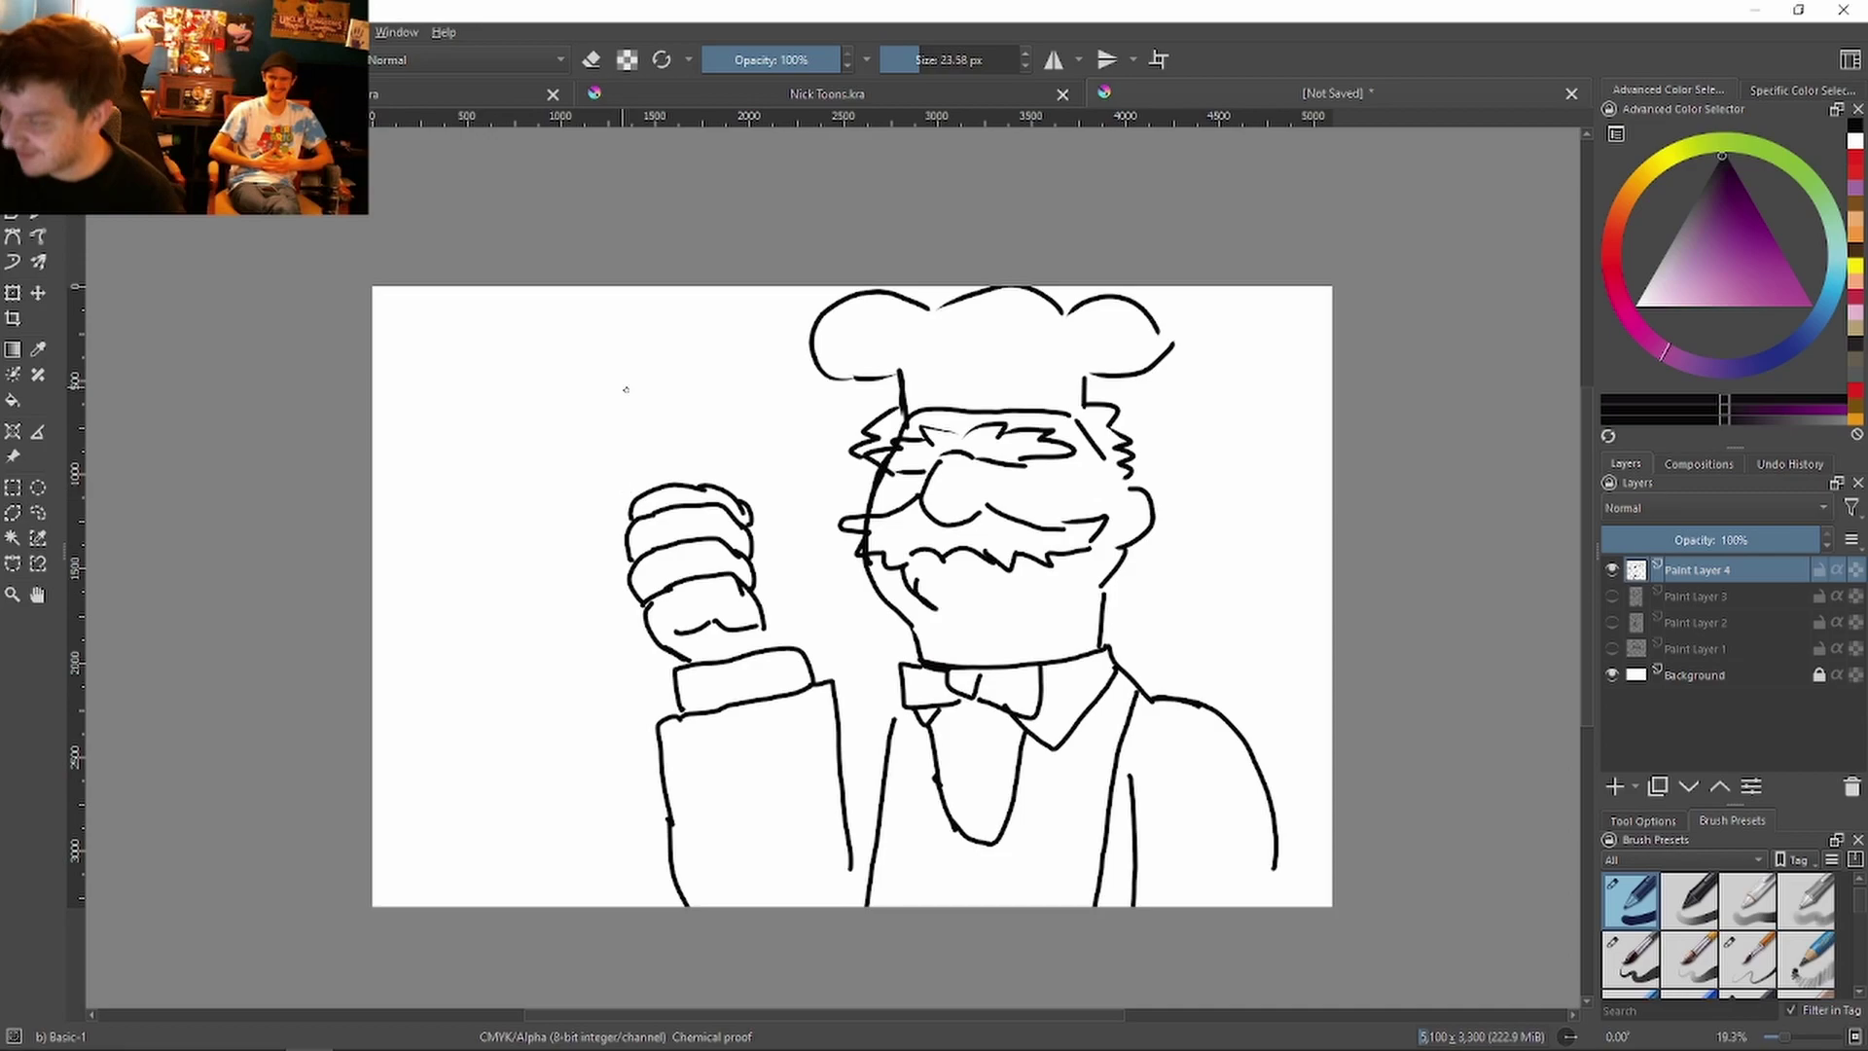
mouse_move(588, 415)
mouse_down()
mouse_move(628, 399)
mouse_move(583, 409)
mouse_move(568, 375)
mouse_move(657, 470)
mouse_up()
drag(645, 385, 697, 435)
mouse_move(568, 375)
mouse_down()
mouse_move(615, 346)
mouse_move(648, 382)
mouse_up()
mouse_move(624, 342)
mouse_down()
mouse_move(721, 420)
mouse_move(652, 487)
mouse_up()
drag(678, 631, 744, 633)
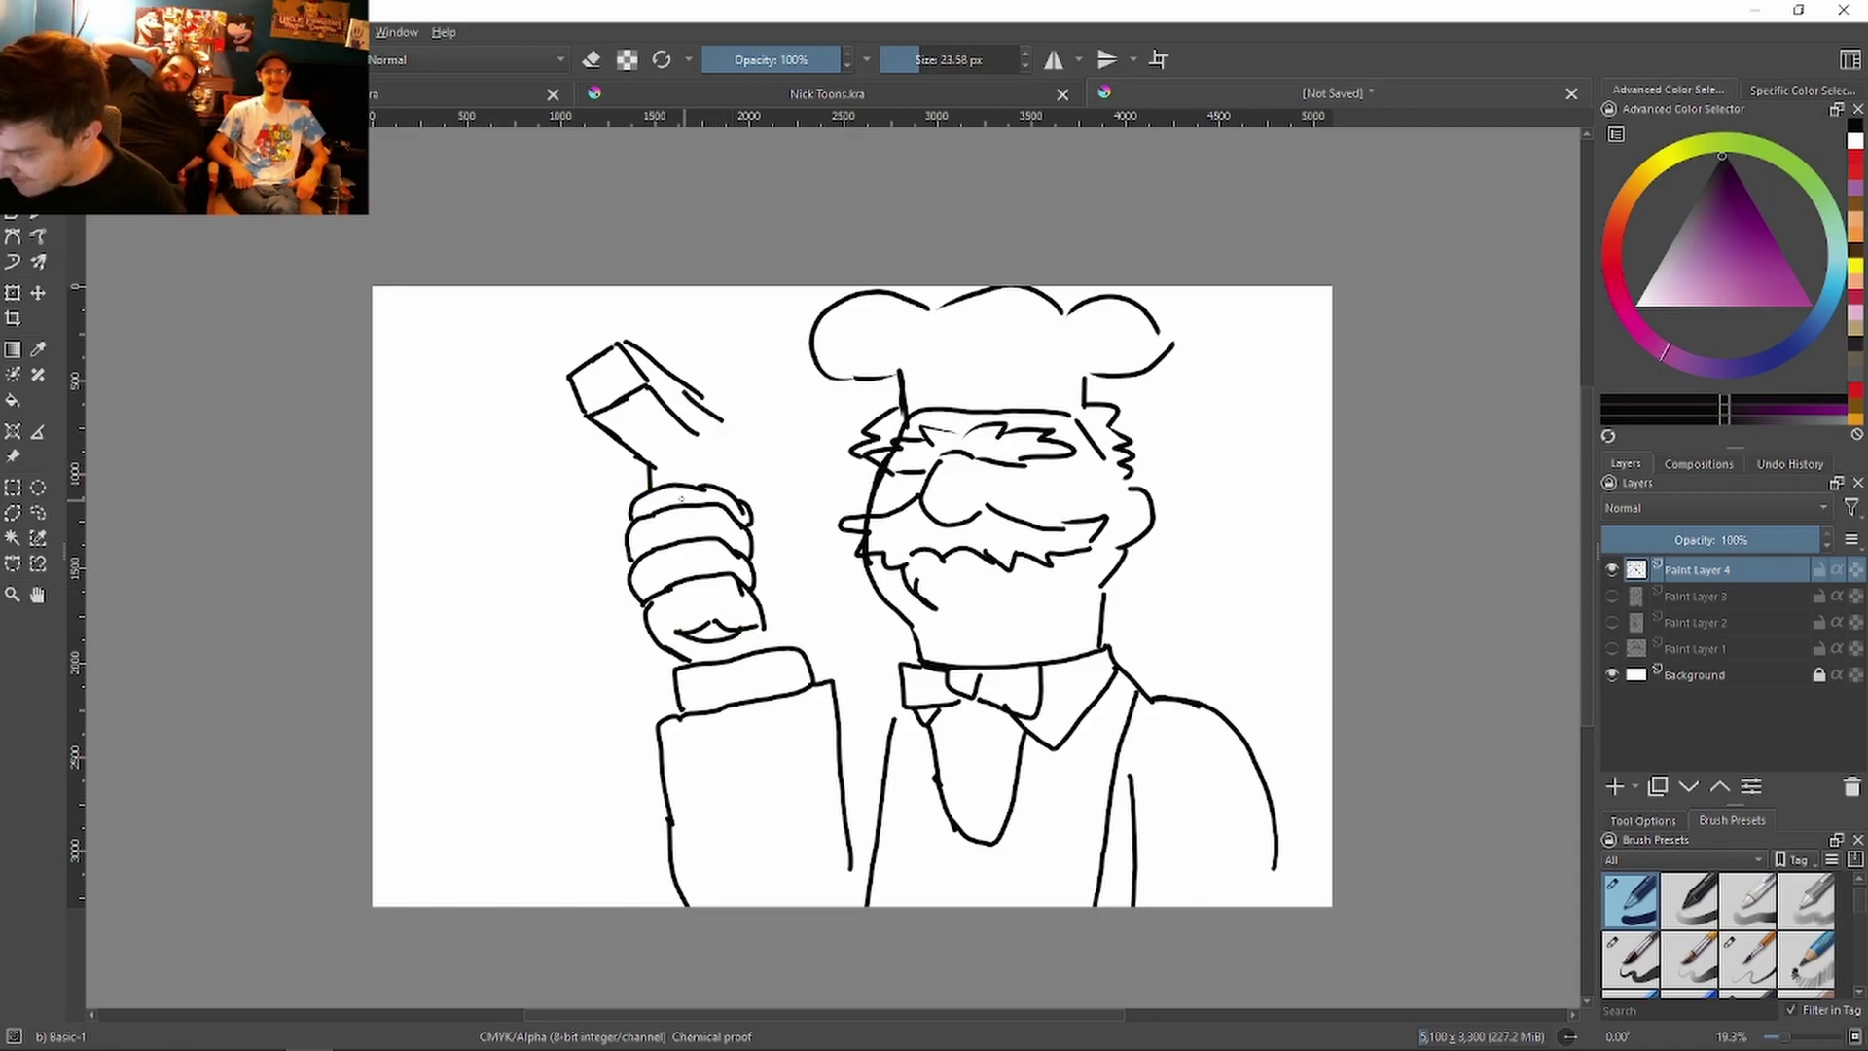
mouse_move(650, 466)
mouse_down()
mouse_move(657, 507)
mouse_move(681, 500)
mouse_move(696, 475)
mouse_move(667, 409)
mouse_move(742, 461)
mouse_move(698, 404)
mouse_move(755, 439)
mouse_move(751, 555)
mouse_up()
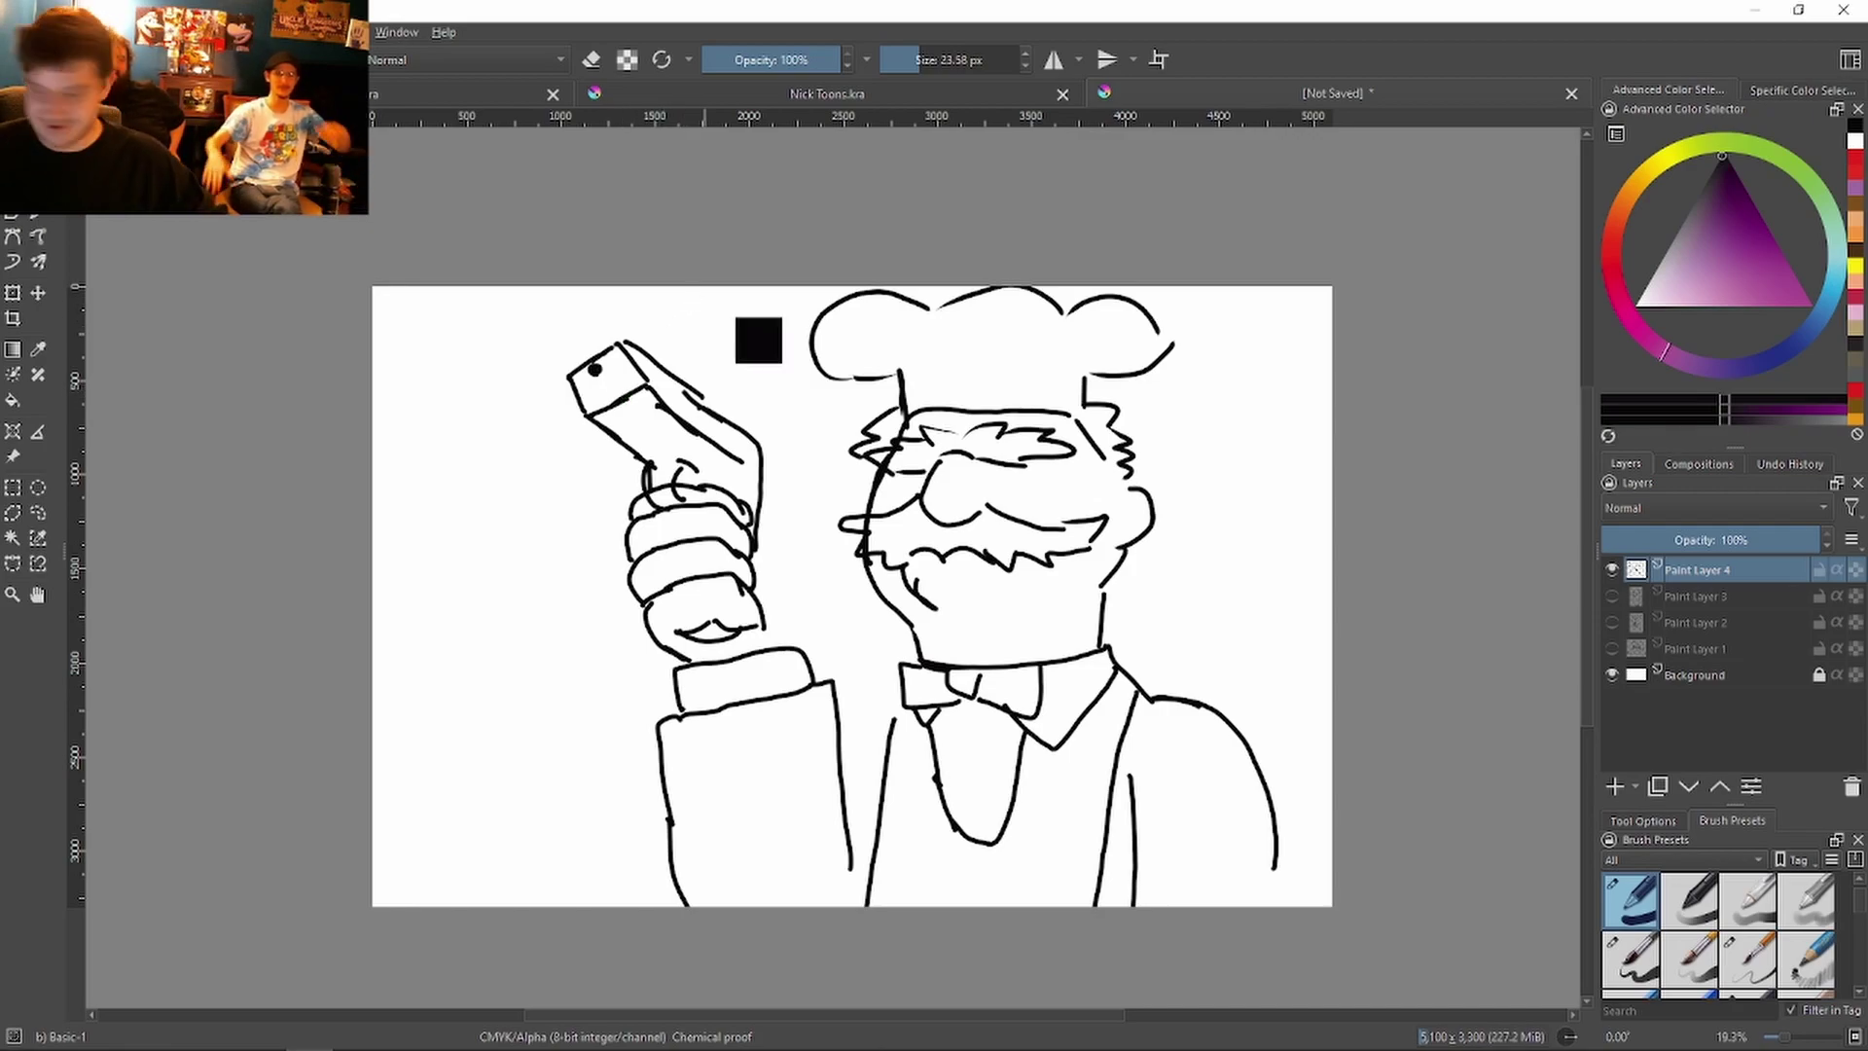
drag(759, 413, 745, 545)
drag(647, 462, 686, 501)
mouse_move(681, 390)
mouse_down()
mouse_move(720, 420)
mouse_move(608, 346)
mouse_move(579, 374)
mouse_move(648, 467)
mouse_move(608, 453)
mouse_move(572, 380)
mouse_move(592, 416)
mouse_up()
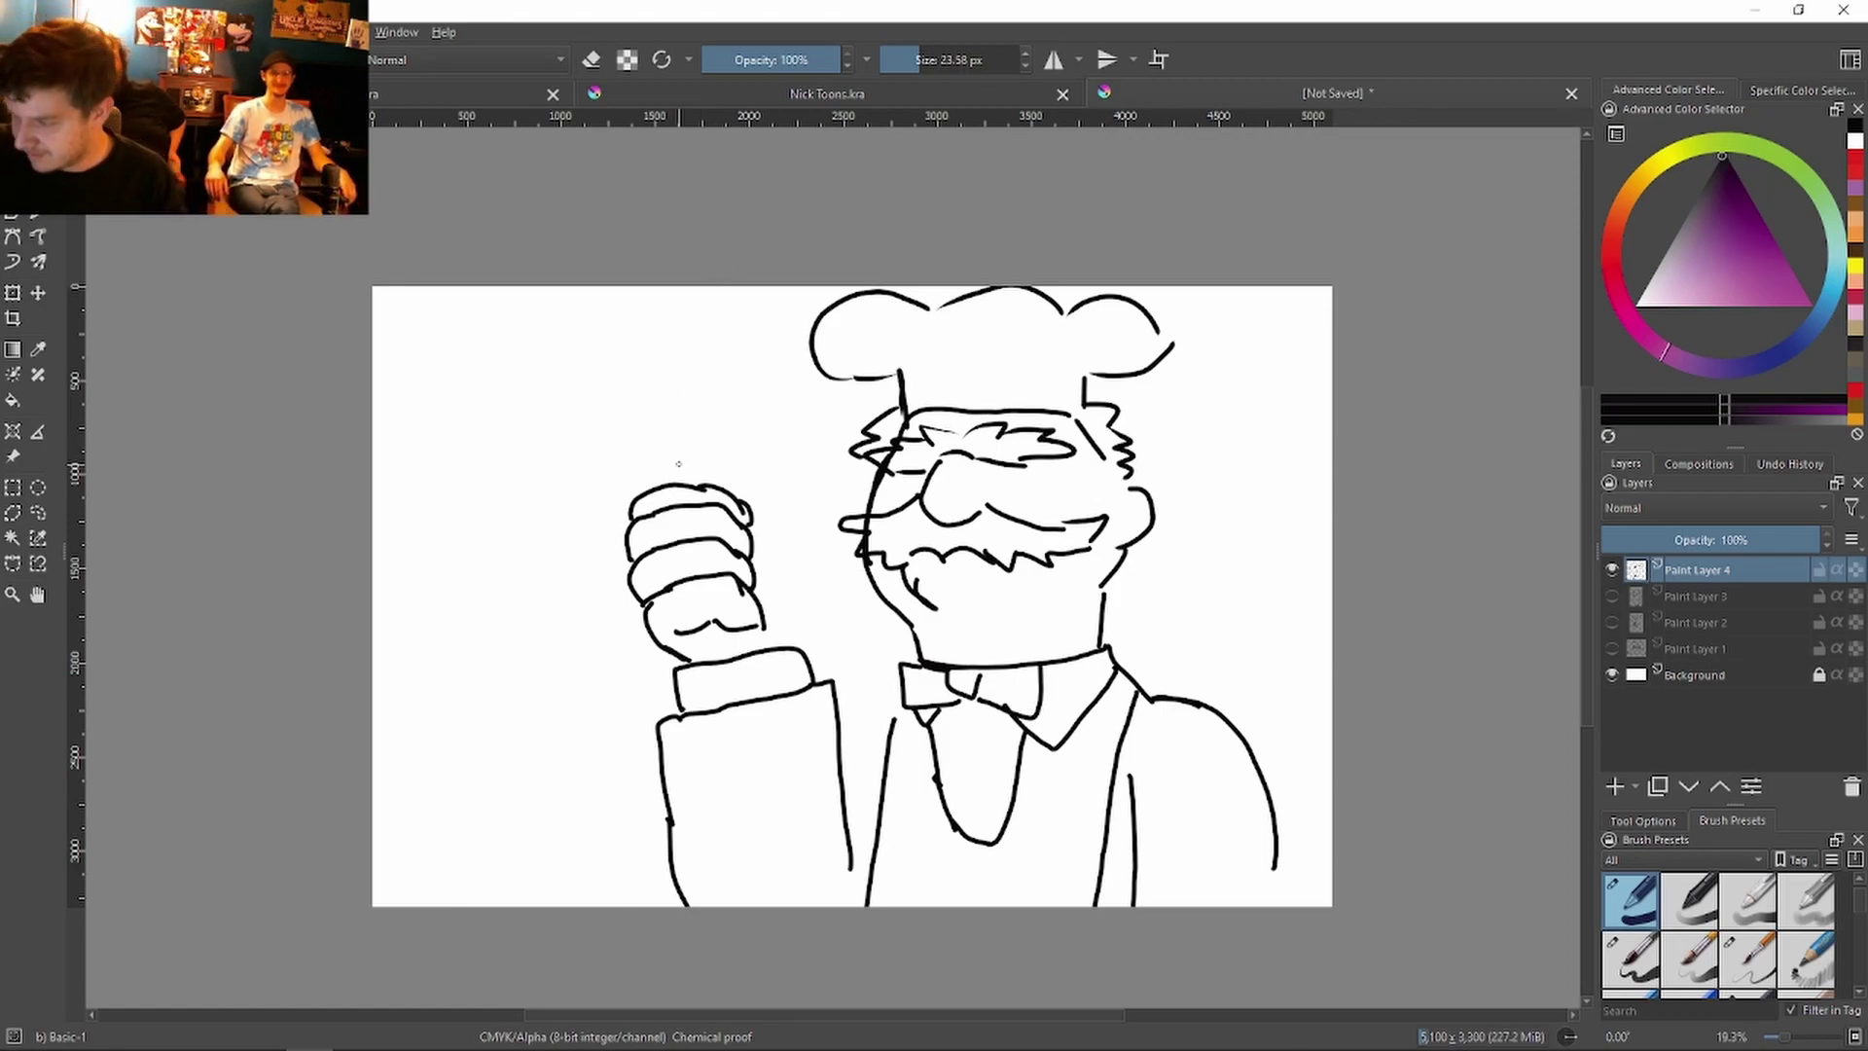
Step: Finish the raised fist with a small filled mouth and a thumb, holding a curved knife blade with tiny marks on it
drag(699, 627, 743, 630)
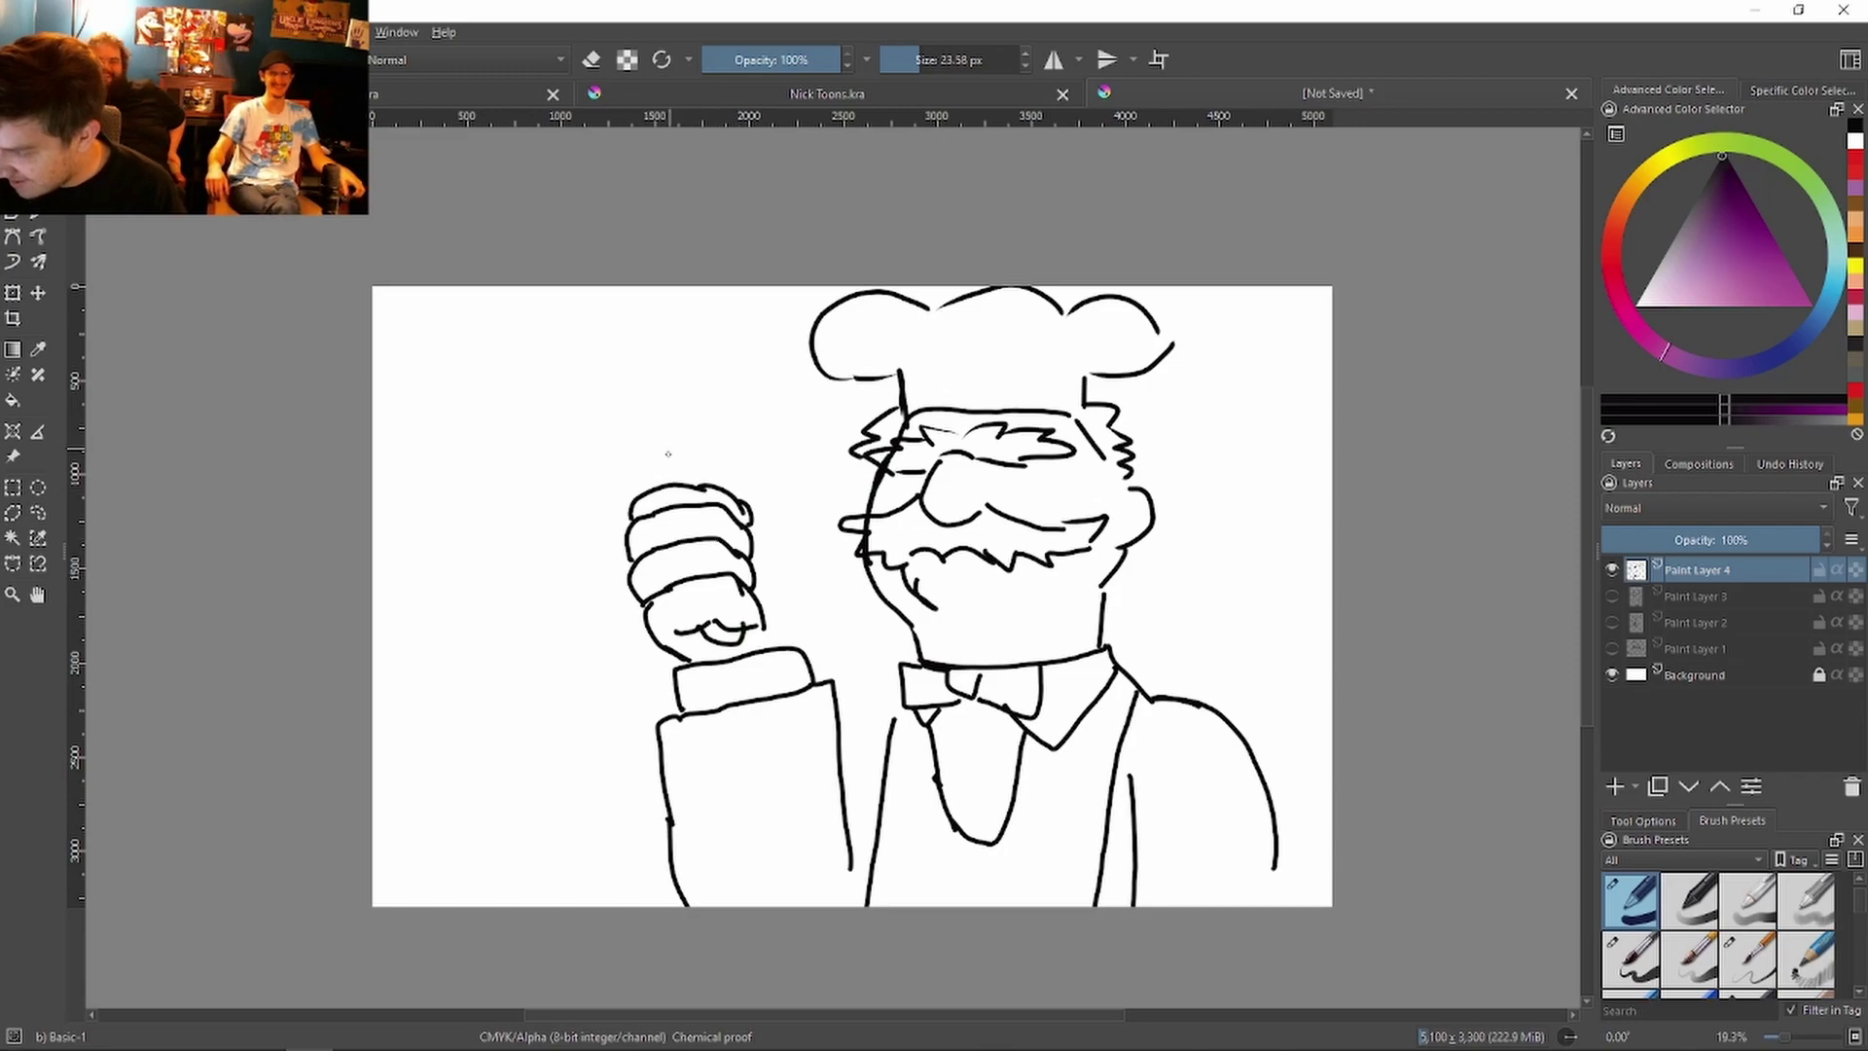
mouse_move(660, 484)
mouse_down()
mouse_move(667, 321)
mouse_move(702, 300)
mouse_move(720, 482)
mouse_move(679, 479)
mouse_move(659, 421)
mouse_move(694, 311)
mouse_up()
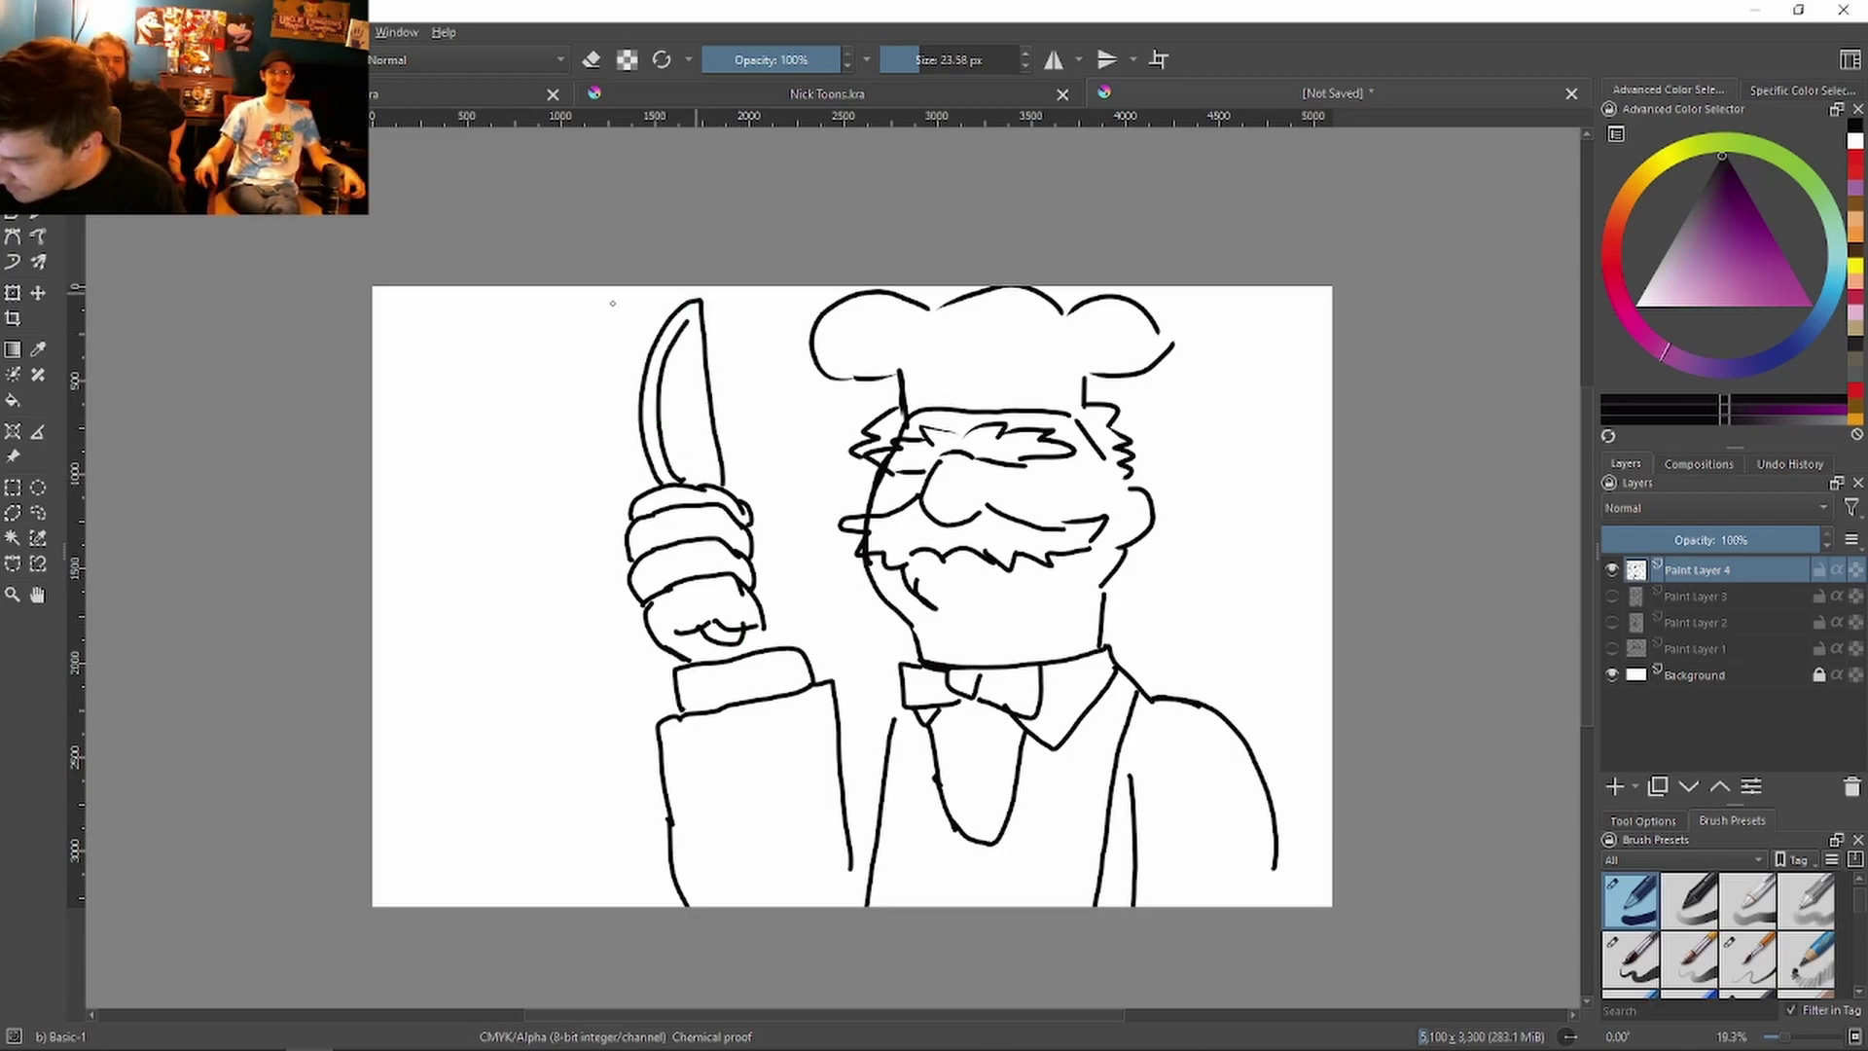
drag(673, 408, 685, 399)
click(691, 391)
click(700, 384)
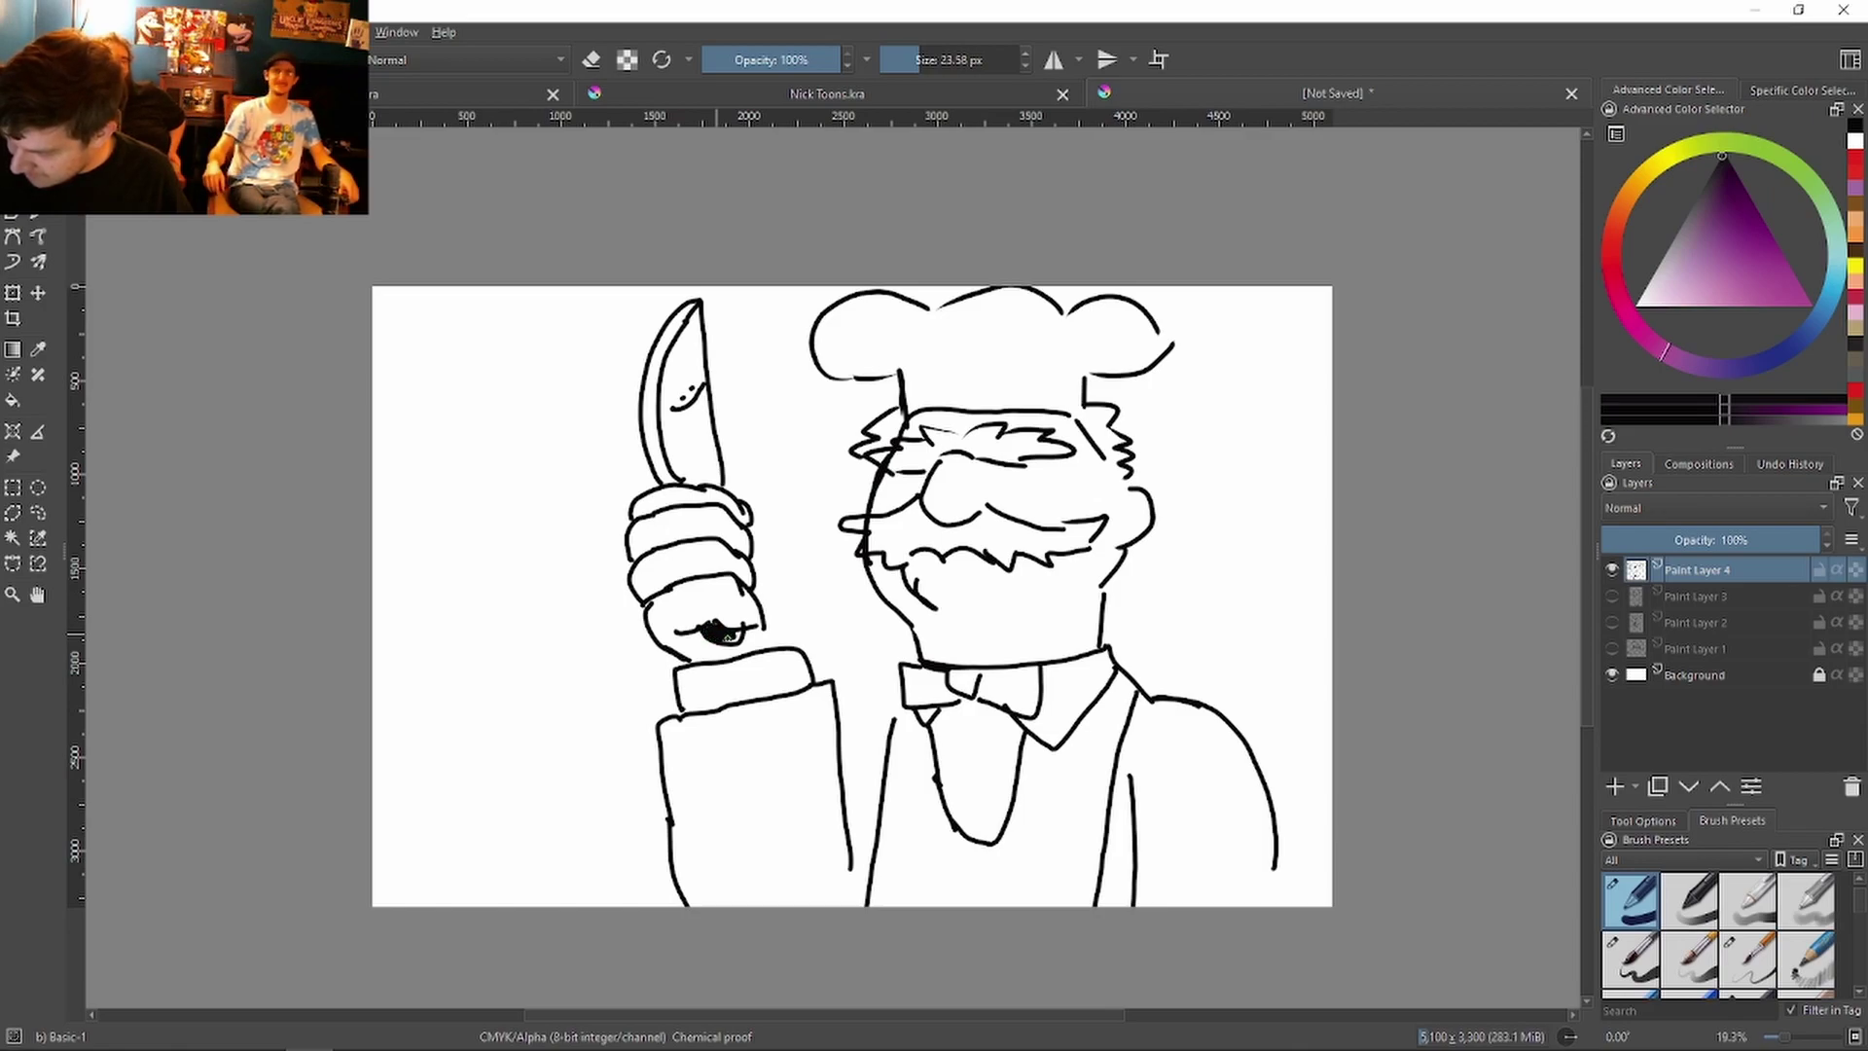
mouse_move(725, 475)
mouse_down()
mouse_move(759, 487)
mouse_move(783, 596)
mouse_move(770, 643)
mouse_up()
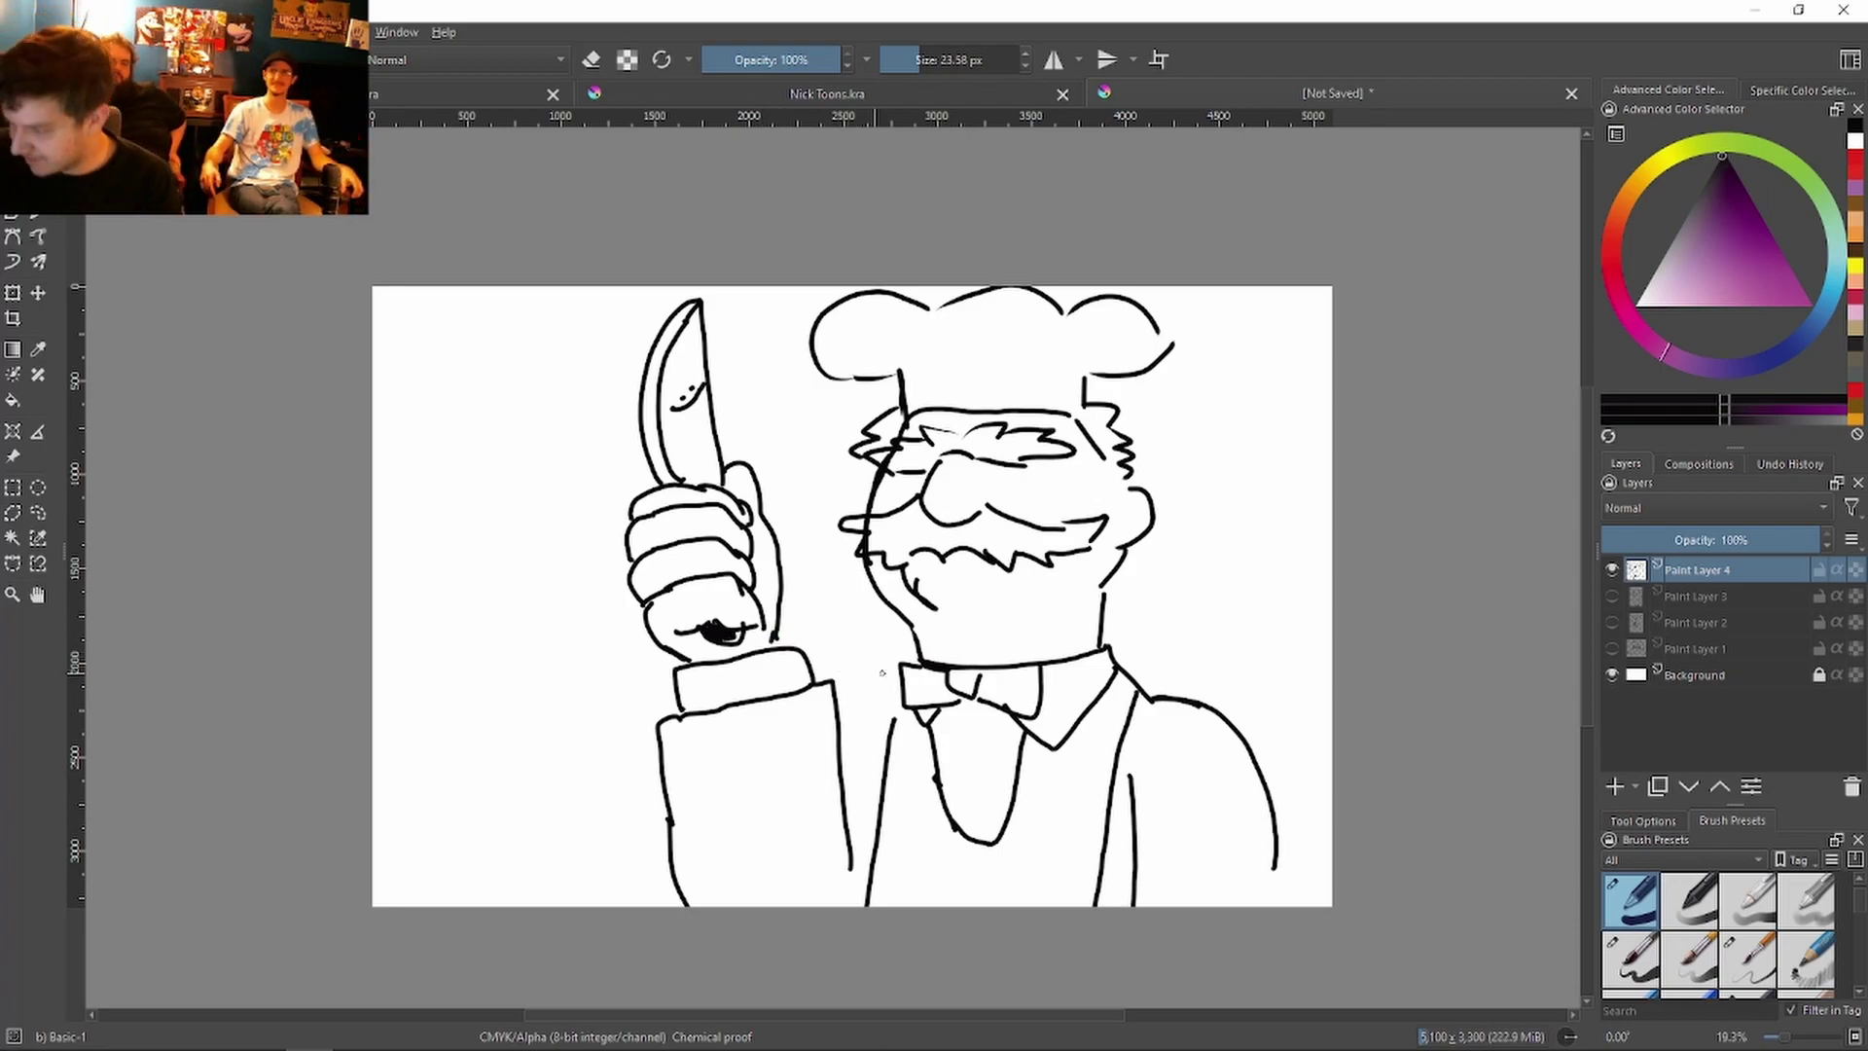
Step: Draw the chef's near shoulder behind the raised forearm and extend the sleeve and outer arm lines down to the canvas edge
drag(896, 672, 834, 725)
drag(848, 861, 858, 905)
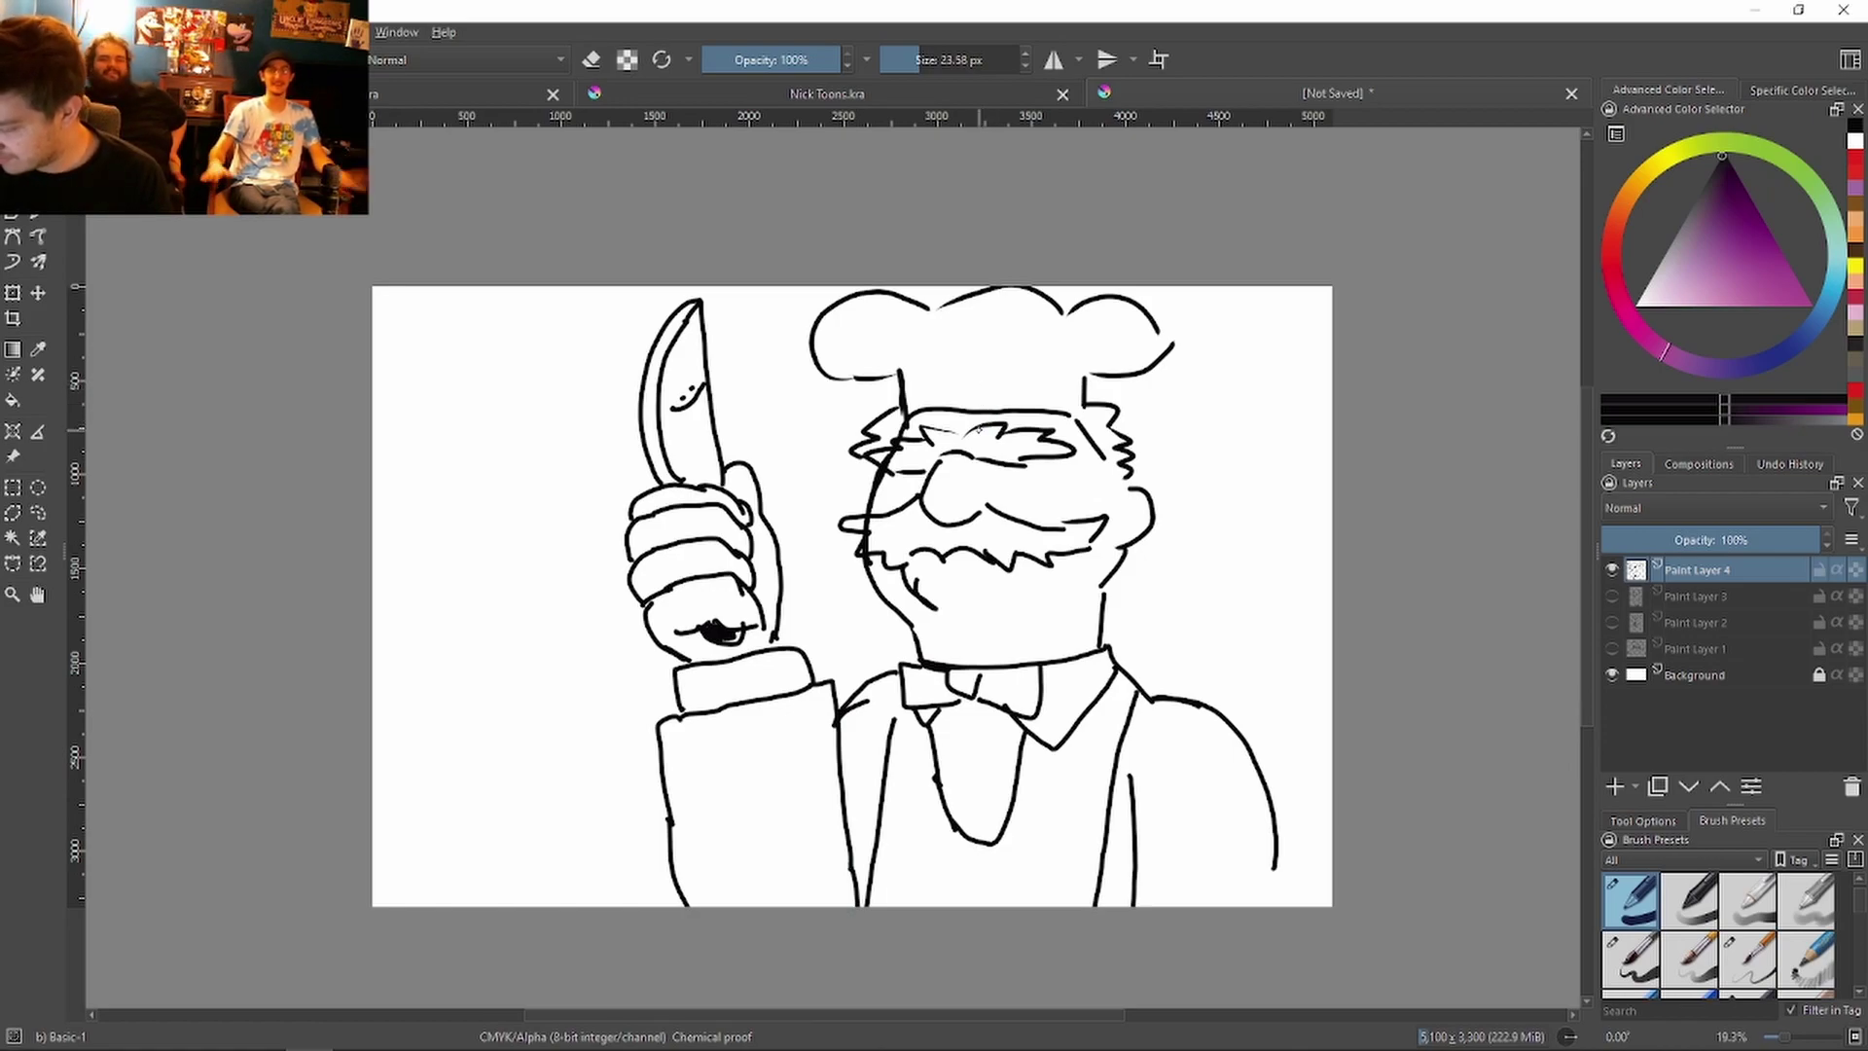
drag(1274, 840, 1280, 900)
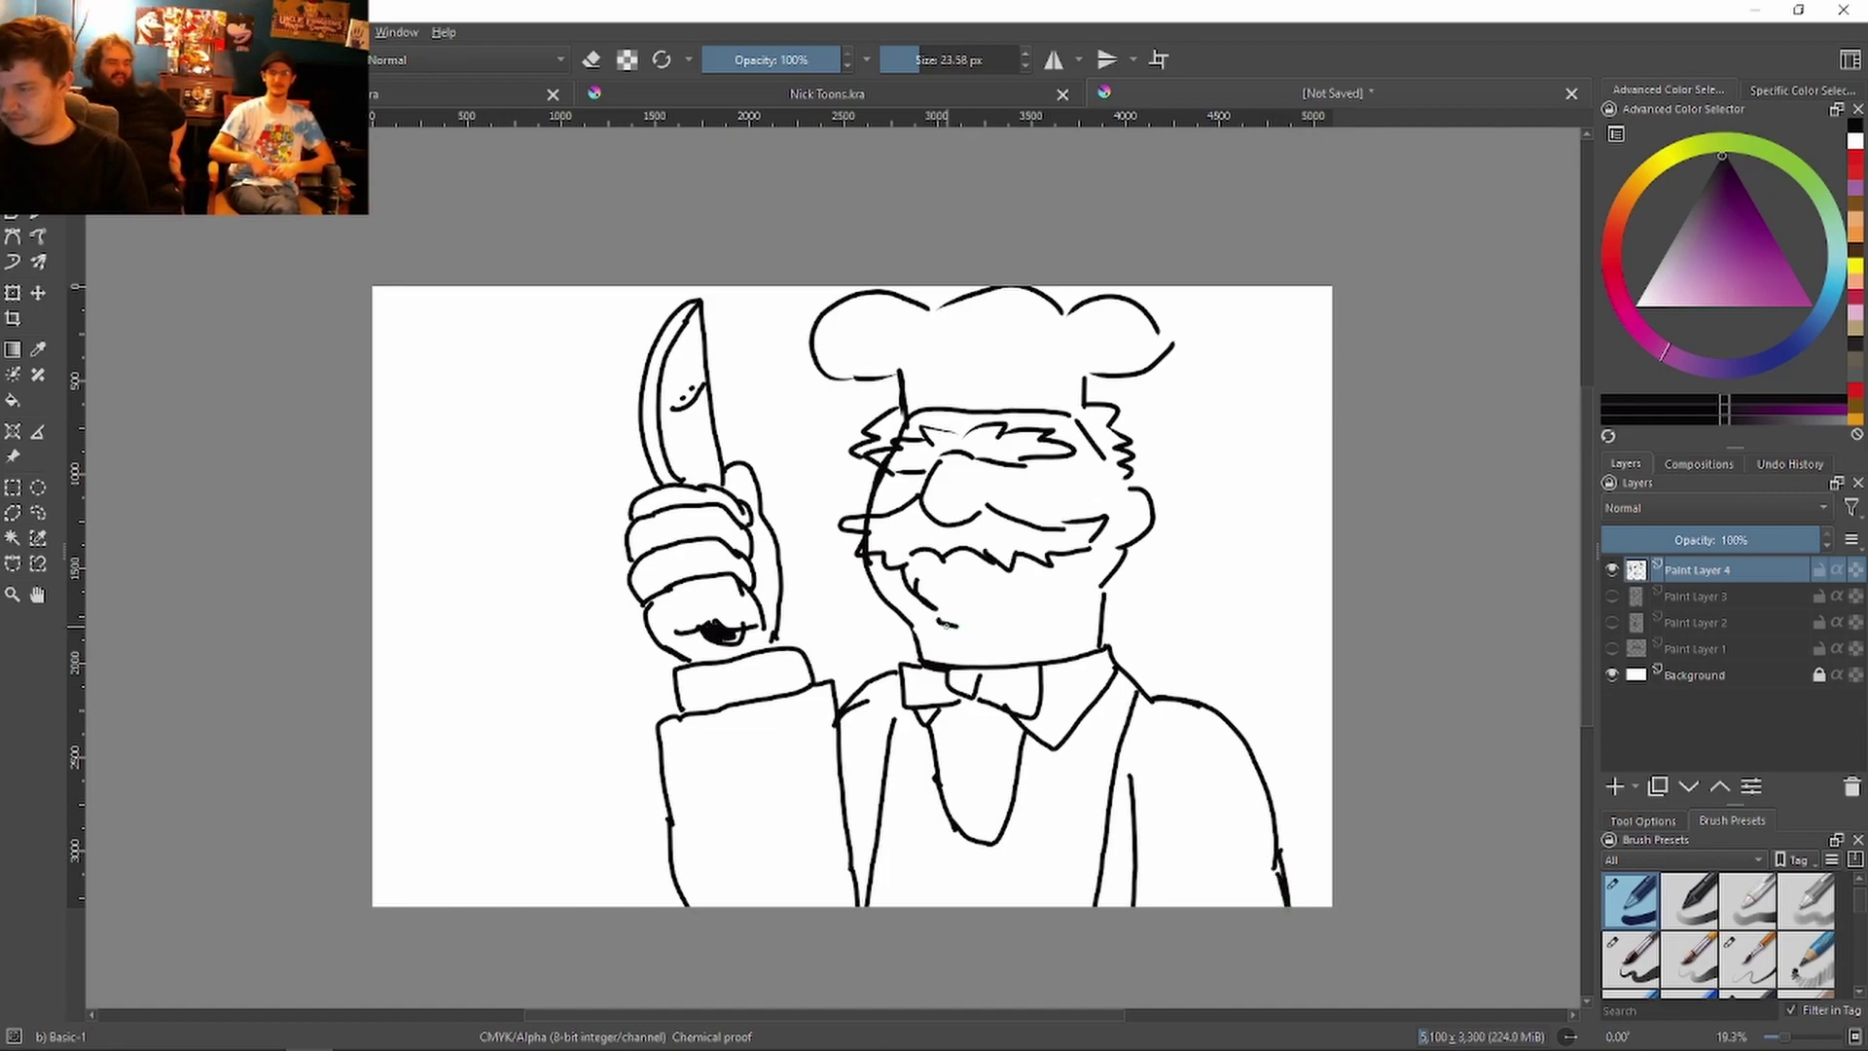
Step: Handwrite "HerDA Stabba Killya" on three lines beside the chef's ear
mouse_move(1168, 475)
mouse_down()
mouse_move(1168, 442)
mouse_move(1202, 469)
mouse_up()
mouse_move(1209, 469)
mouse_down()
mouse_move(1221, 436)
mouse_move(1228, 463)
mouse_up()
mouse_move(1236, 463)
mouse_down()
mouse_move(1248, 428)
mouse_move(1262, 457)
mouse_up()
drag(1242, 449, 1261, 446)
mouse_move(1179, 493)
mouse_down()
mouse_move(1165, 520)
mouse_move(1205, 496)
mouse_up()
drag(1210, 494, 1257, 488)
mouse_move(1250, 491)
mouse_down()
mouse_move(1170, 565)
mouse_move(1210, 555)
mouse_up()
mouse_move(1222, 524)
mouse_down()
mouse_move(1230, 556)
mouse_move(1277, 538)
mouse_up()
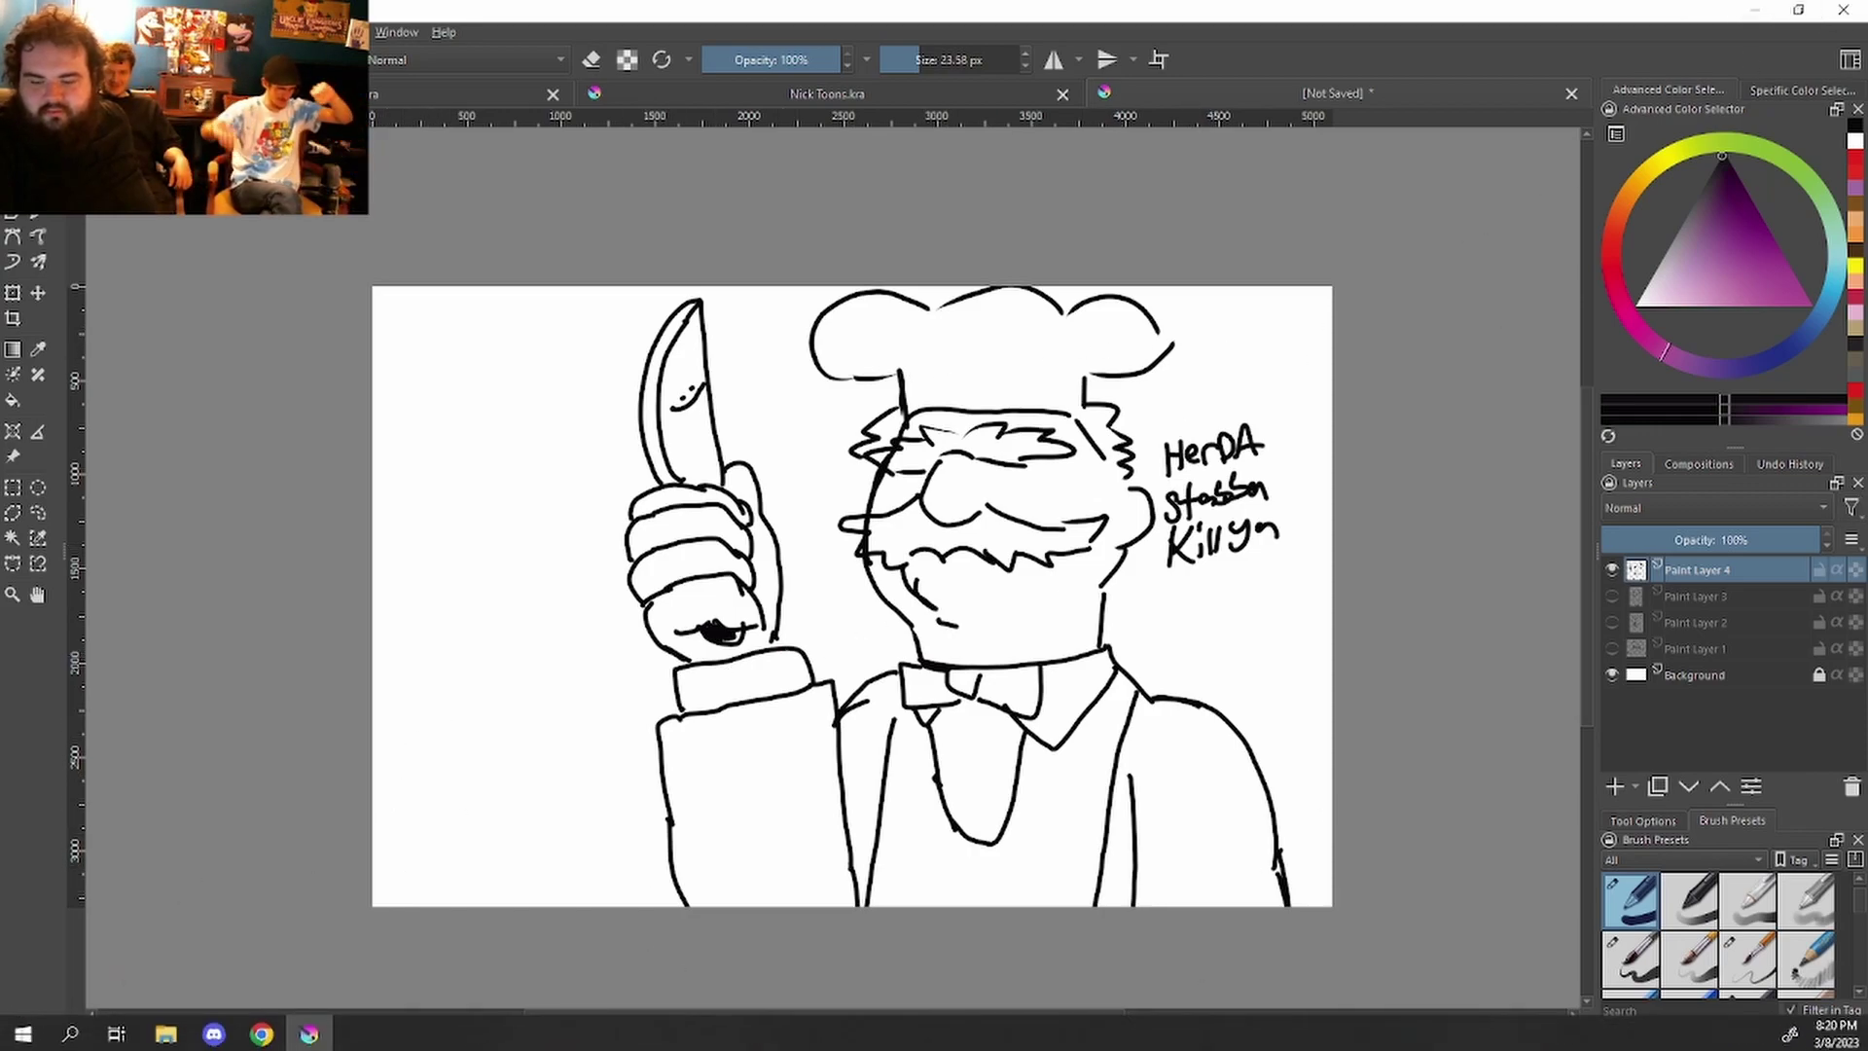
Step: Switch to the spinning wheel in the browser, spin it three times and hide Rowlf from the choices
click(265, 1036)
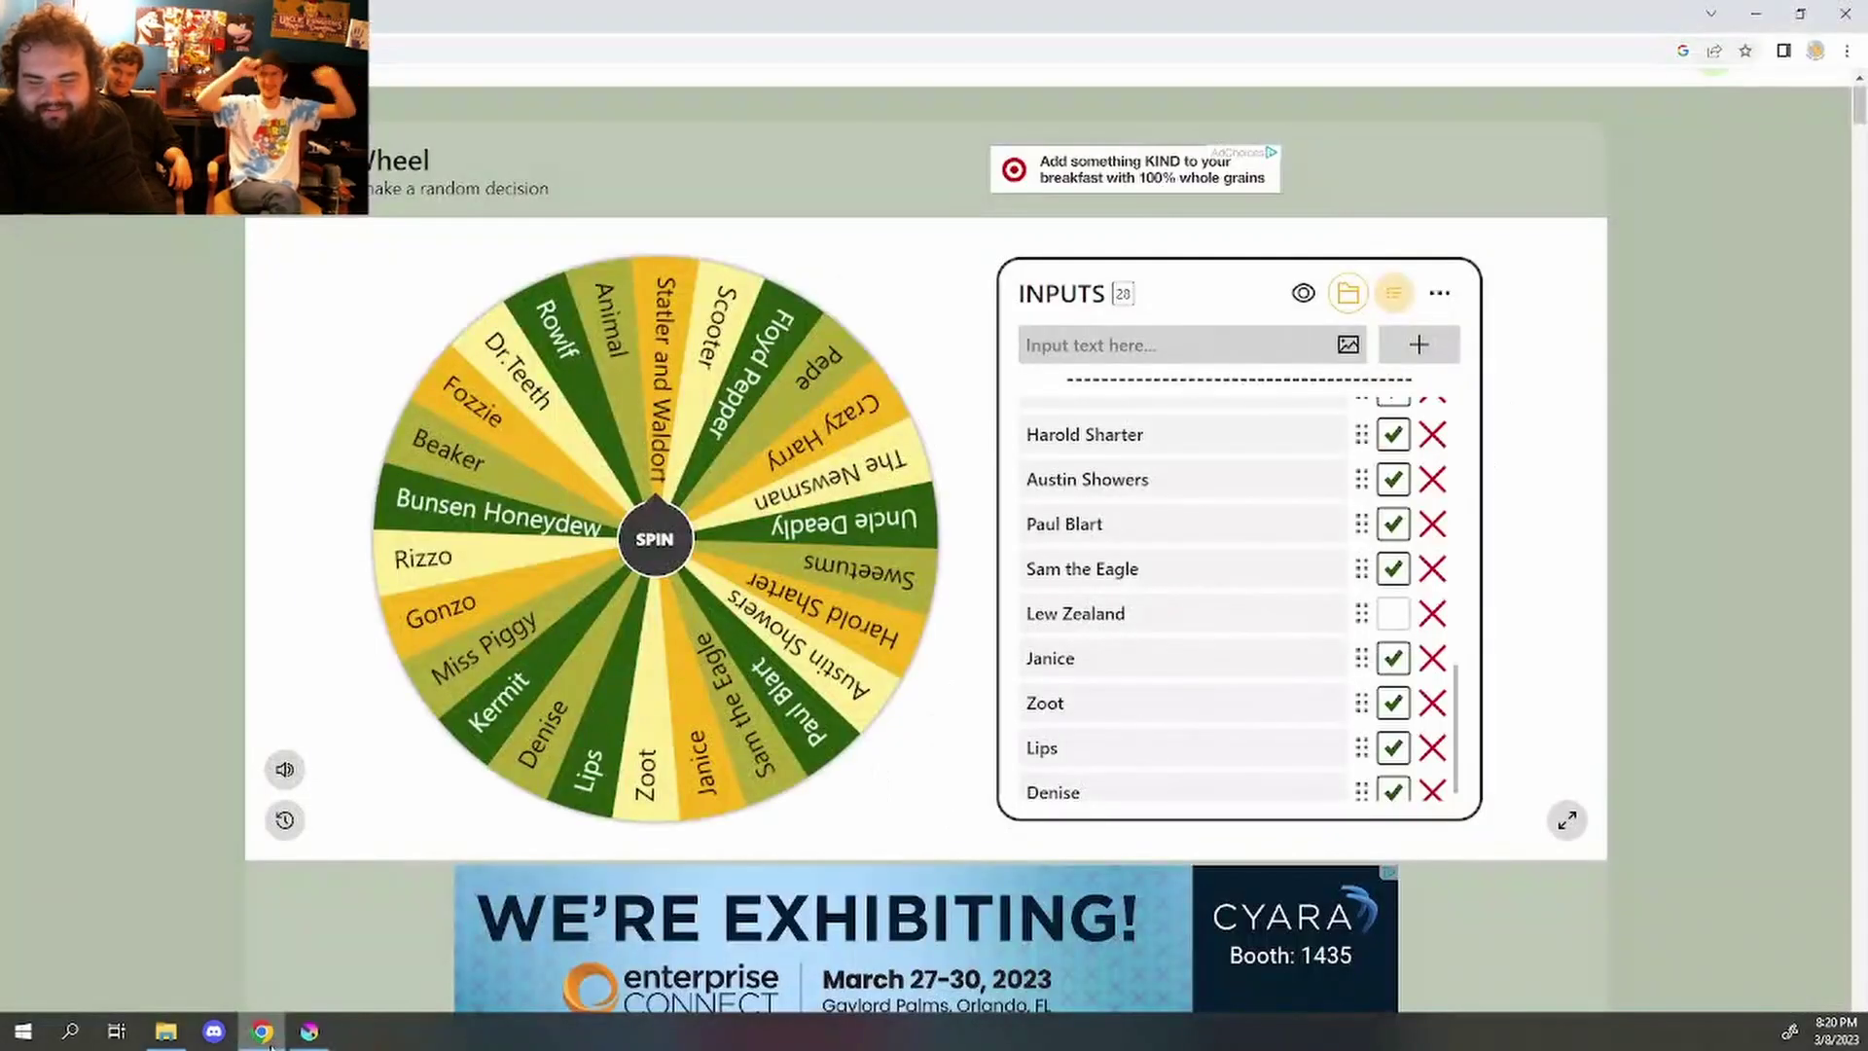
click(650, 550)
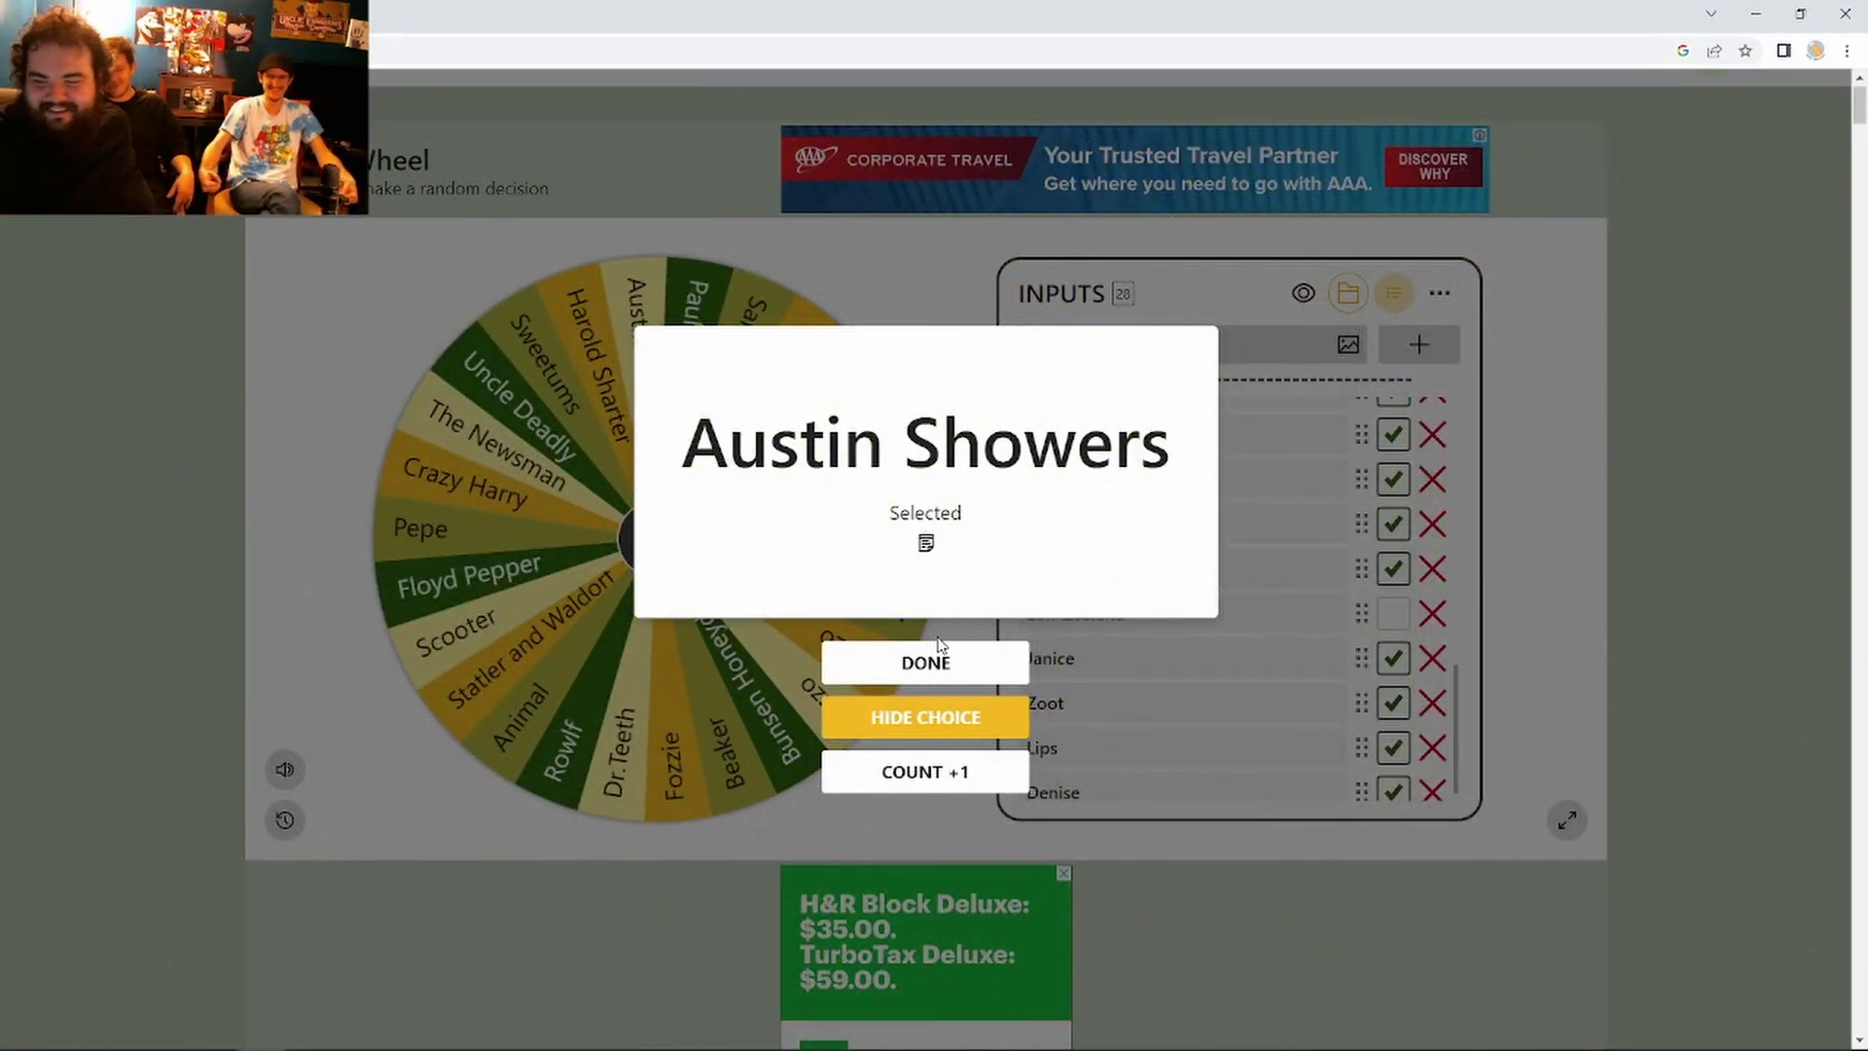
click(936, 658)
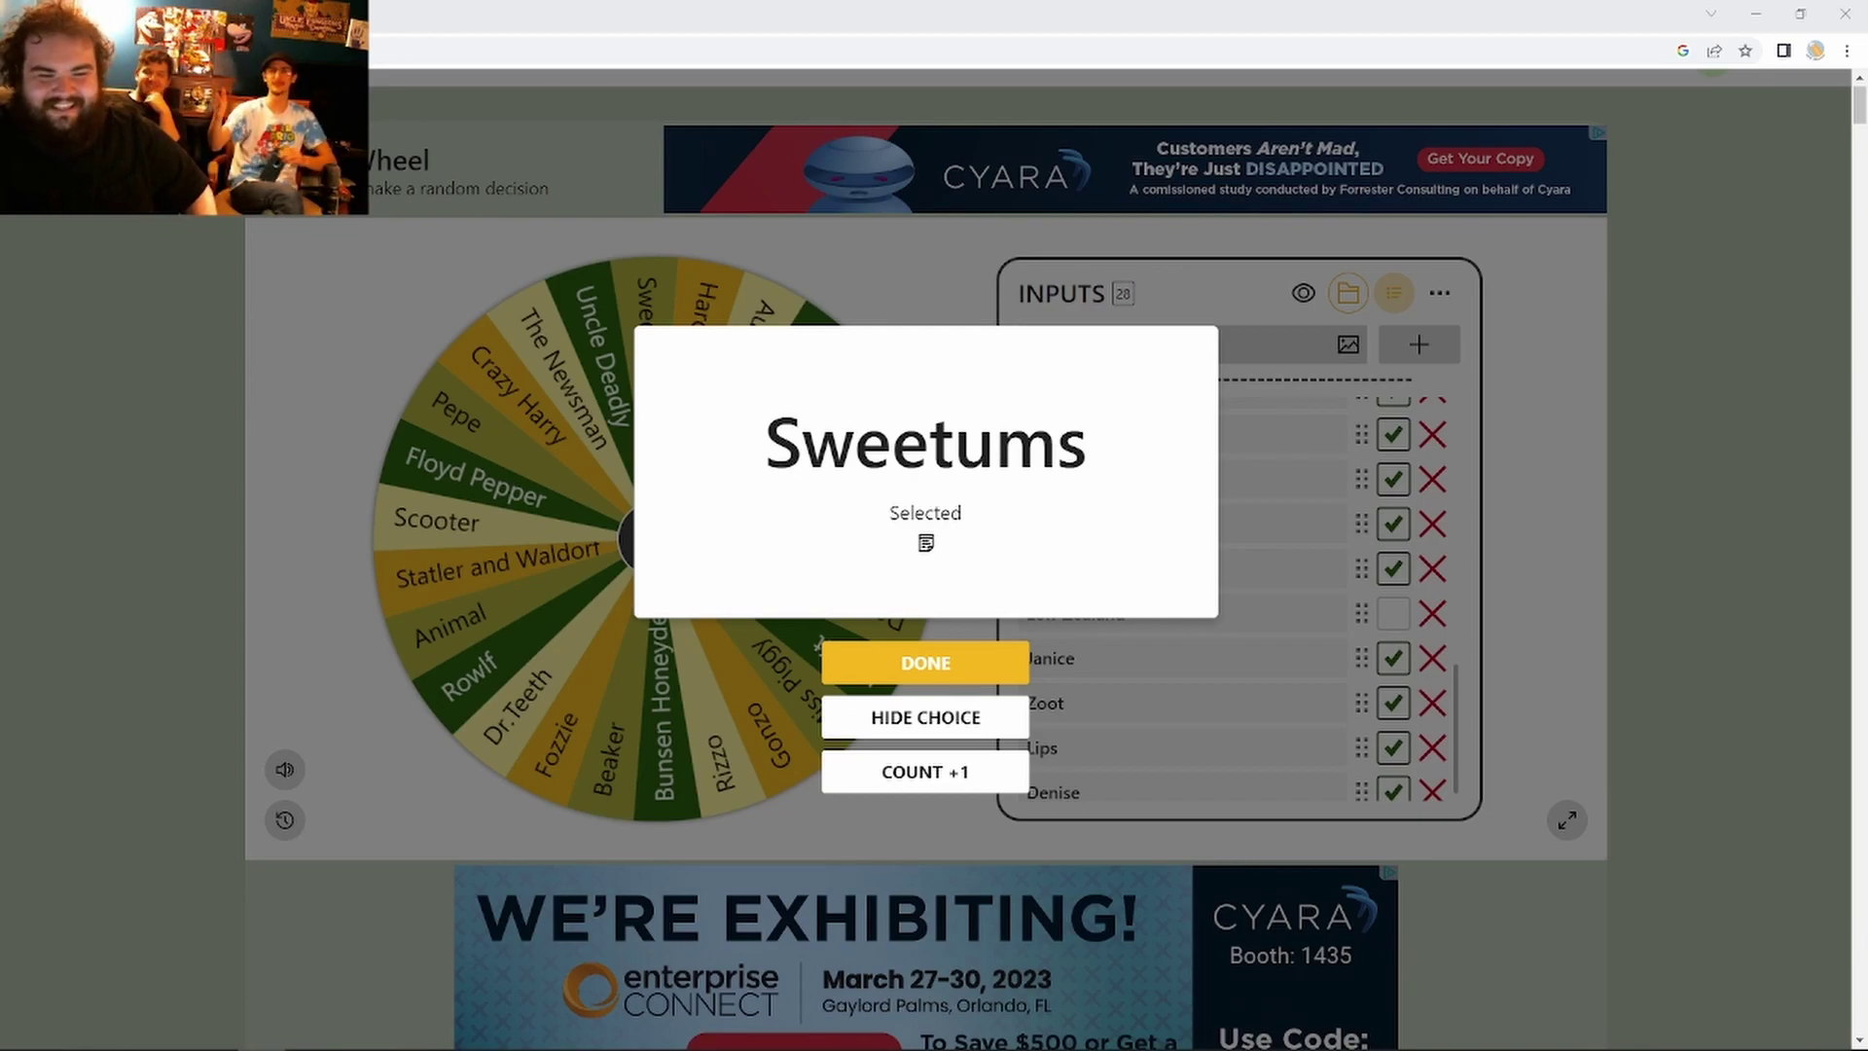
click(971, 679)
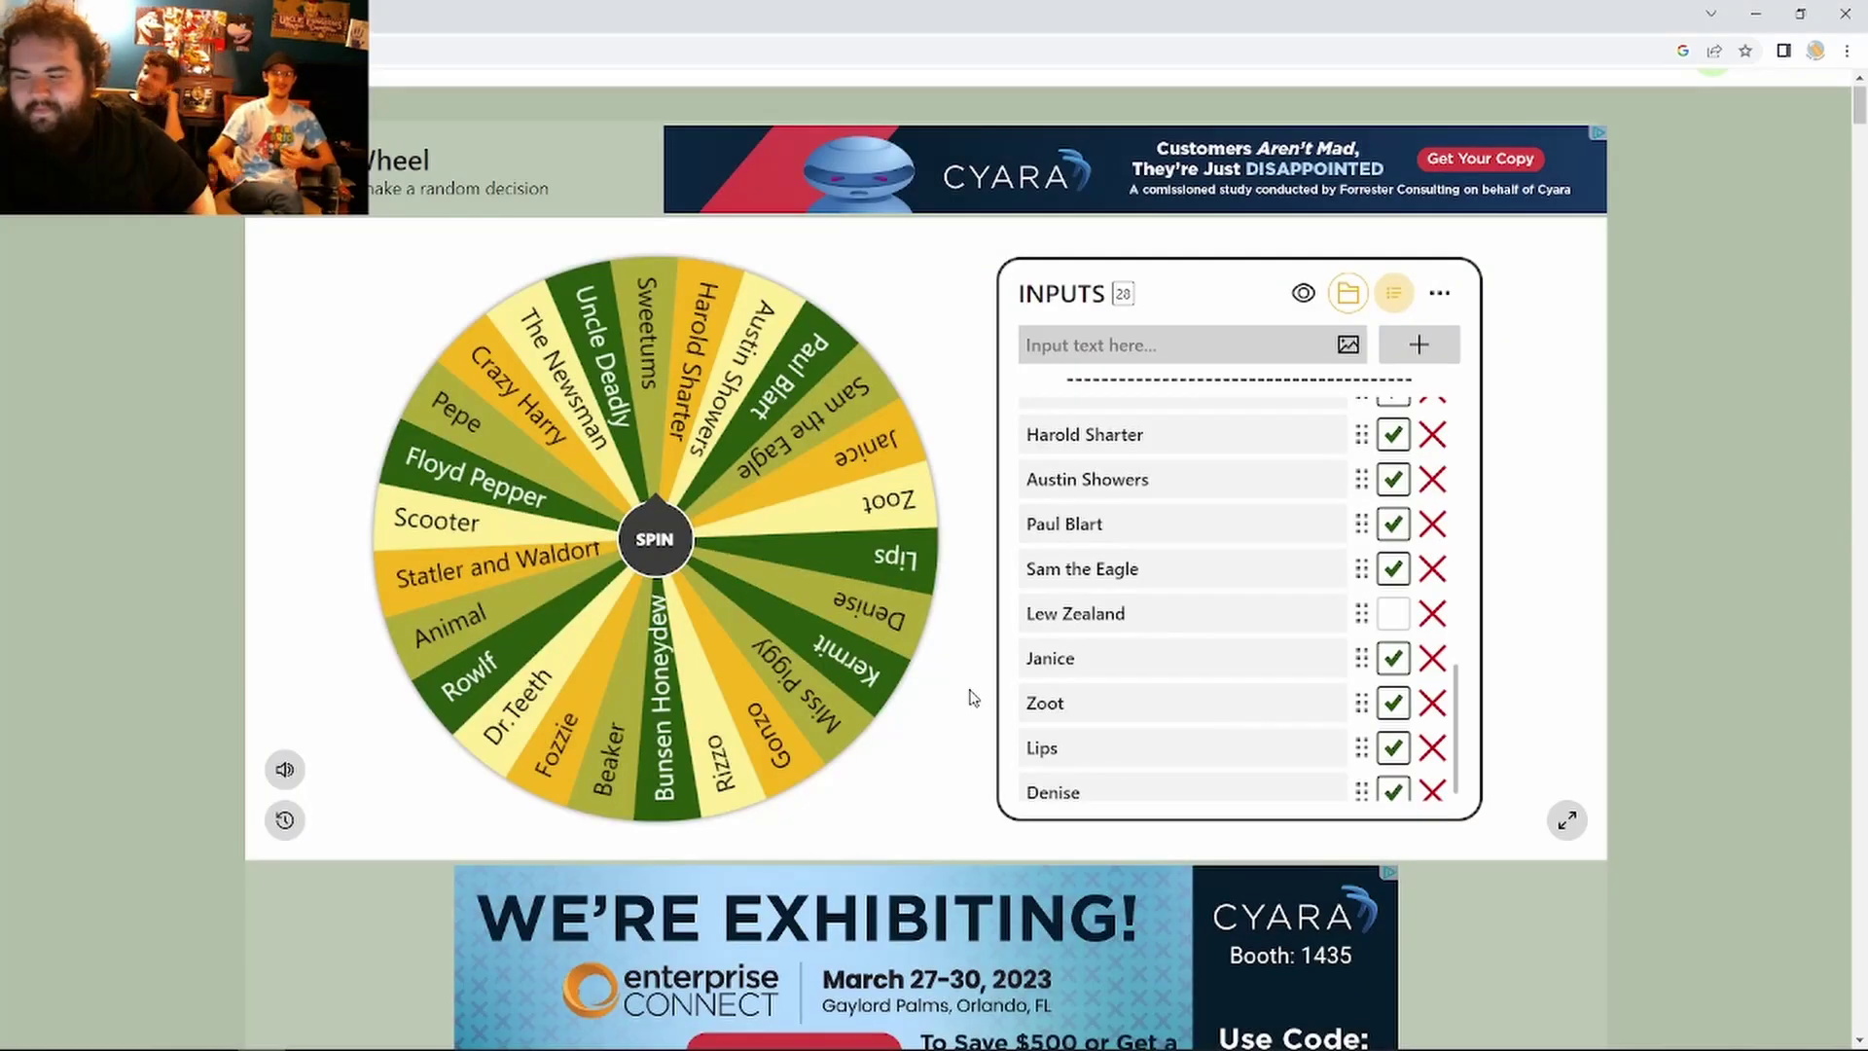
click(644, 512)
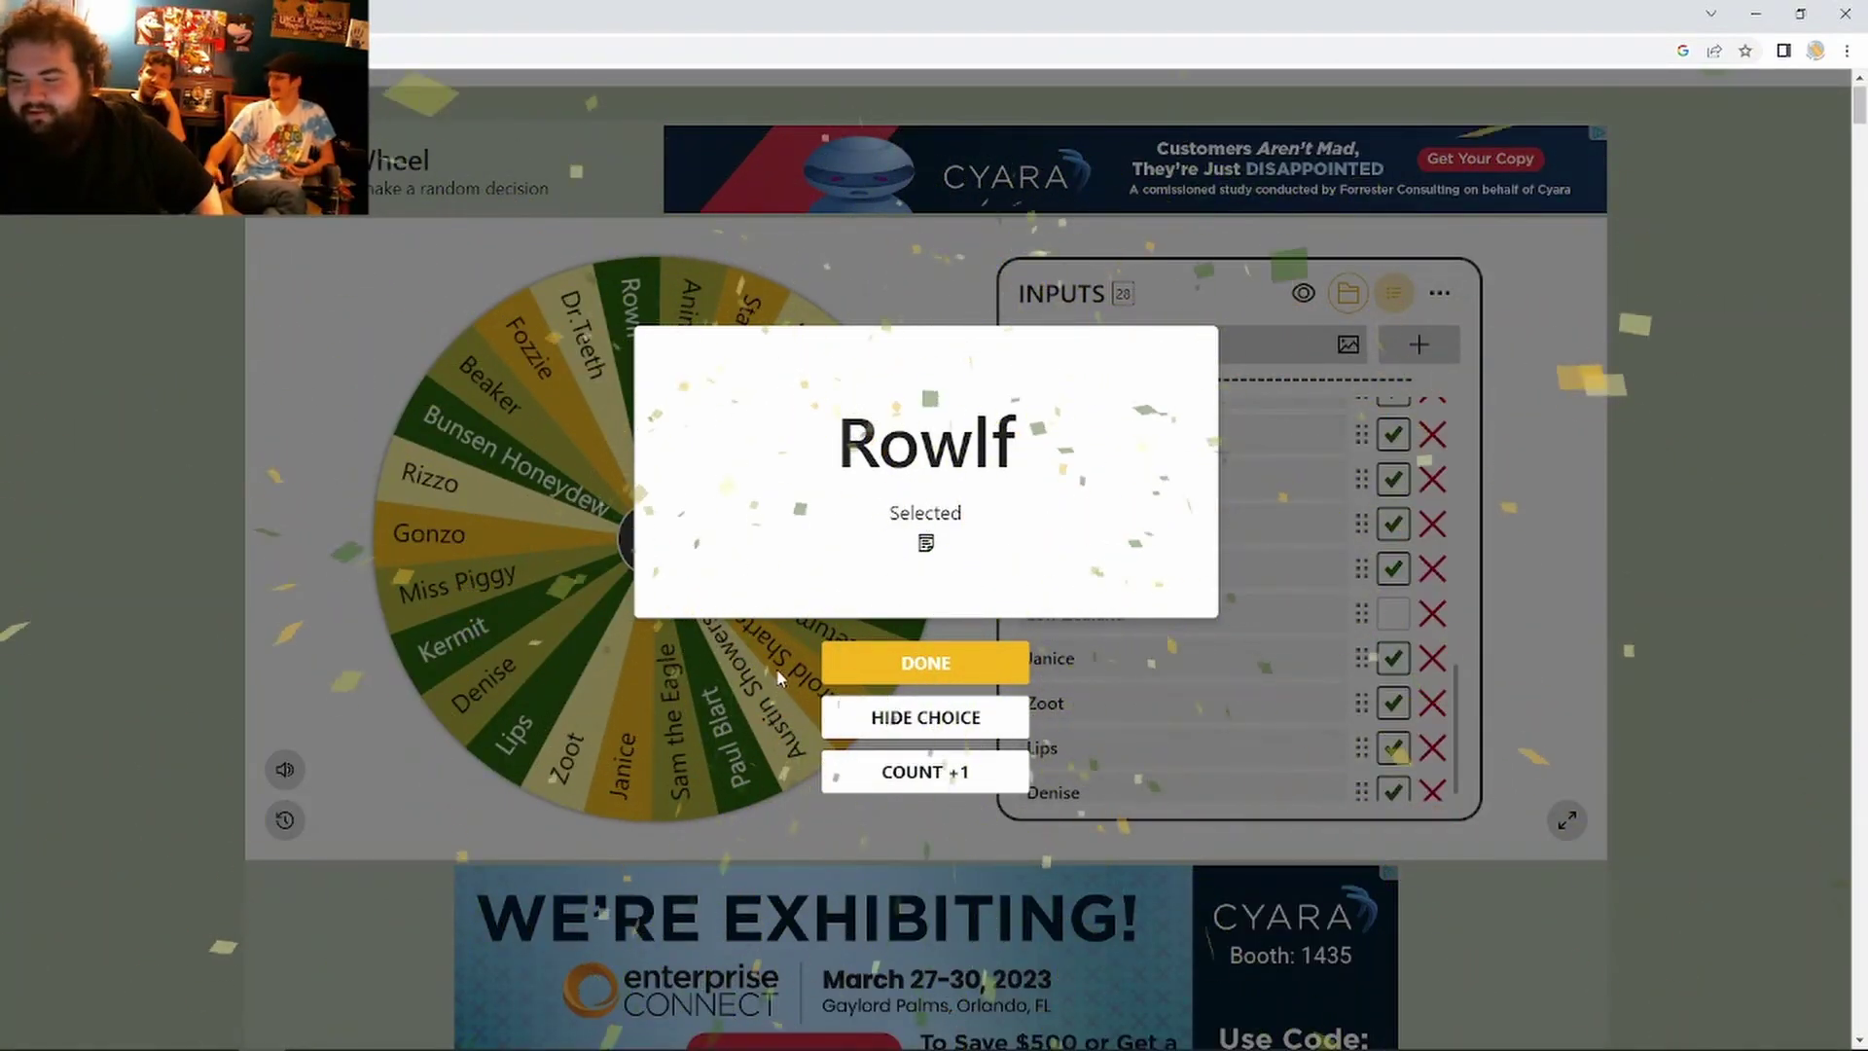
click(834, 728)
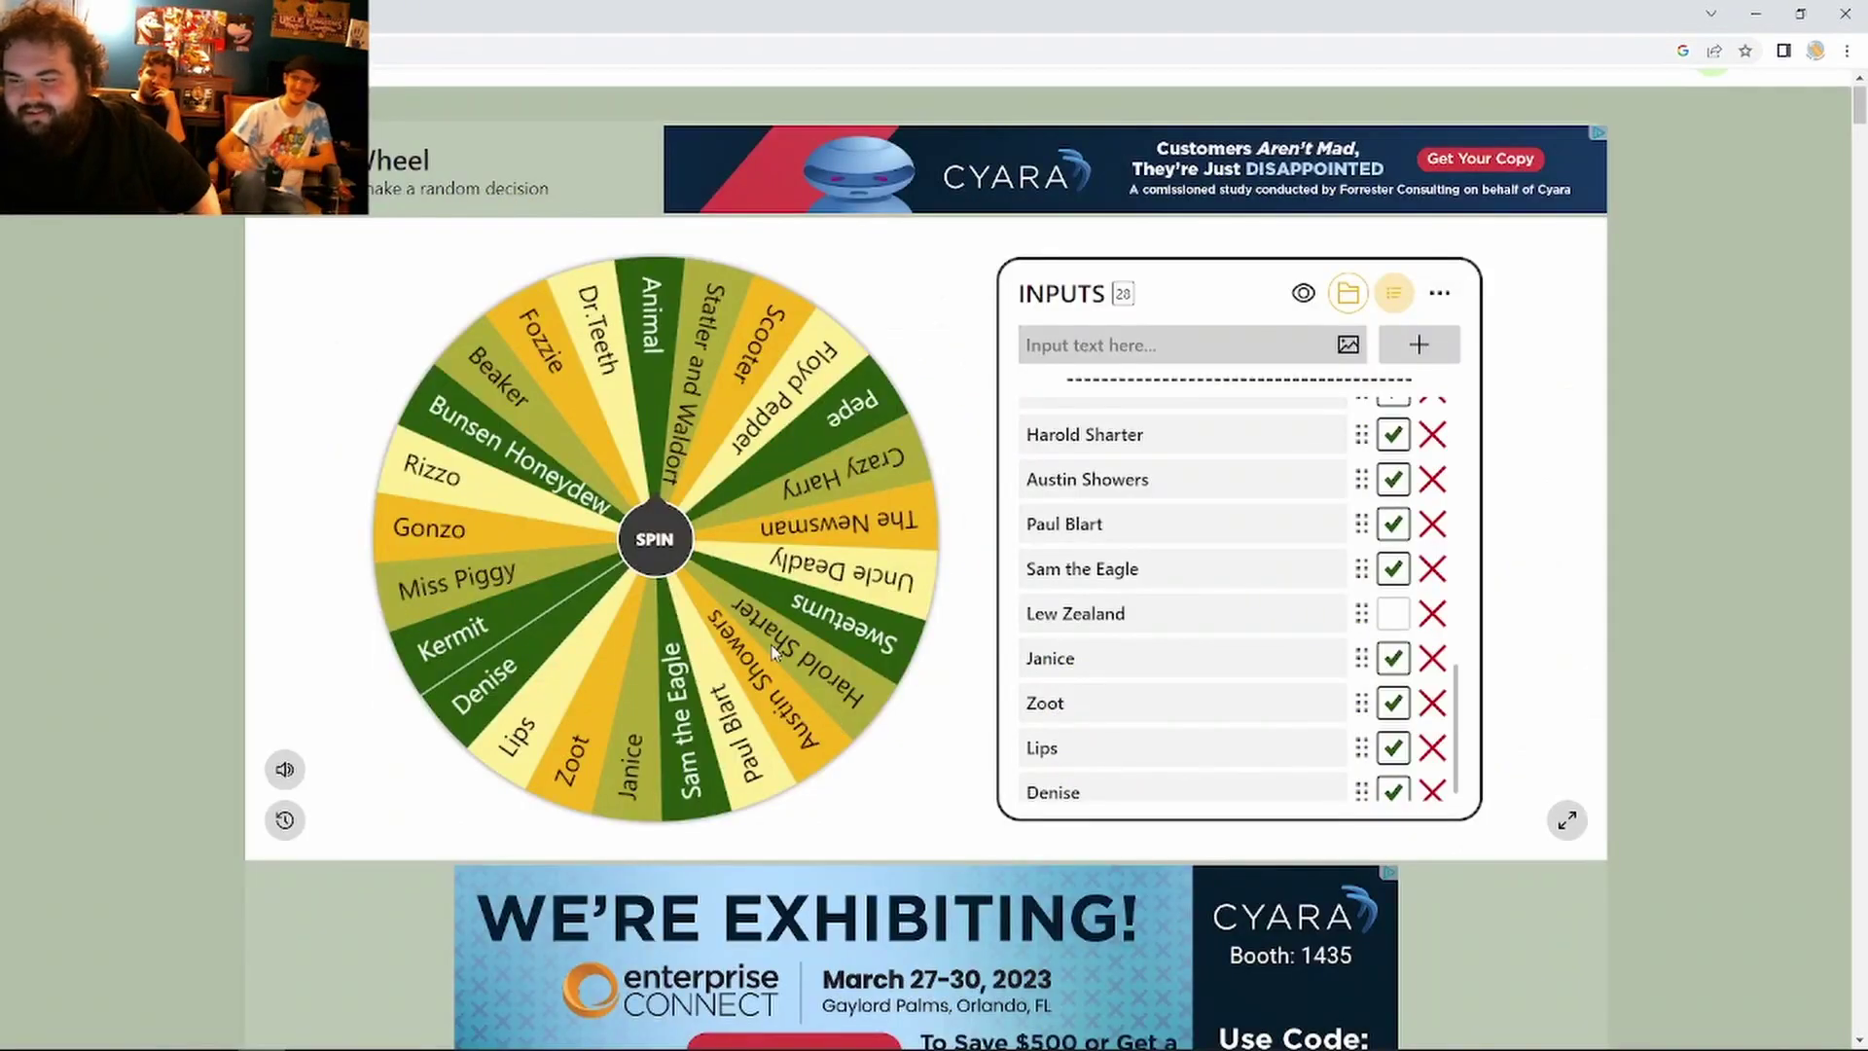
Step: Spin the wheel once more, dismiss the result and disable Rizzo in the inputs list
click(658, 538)
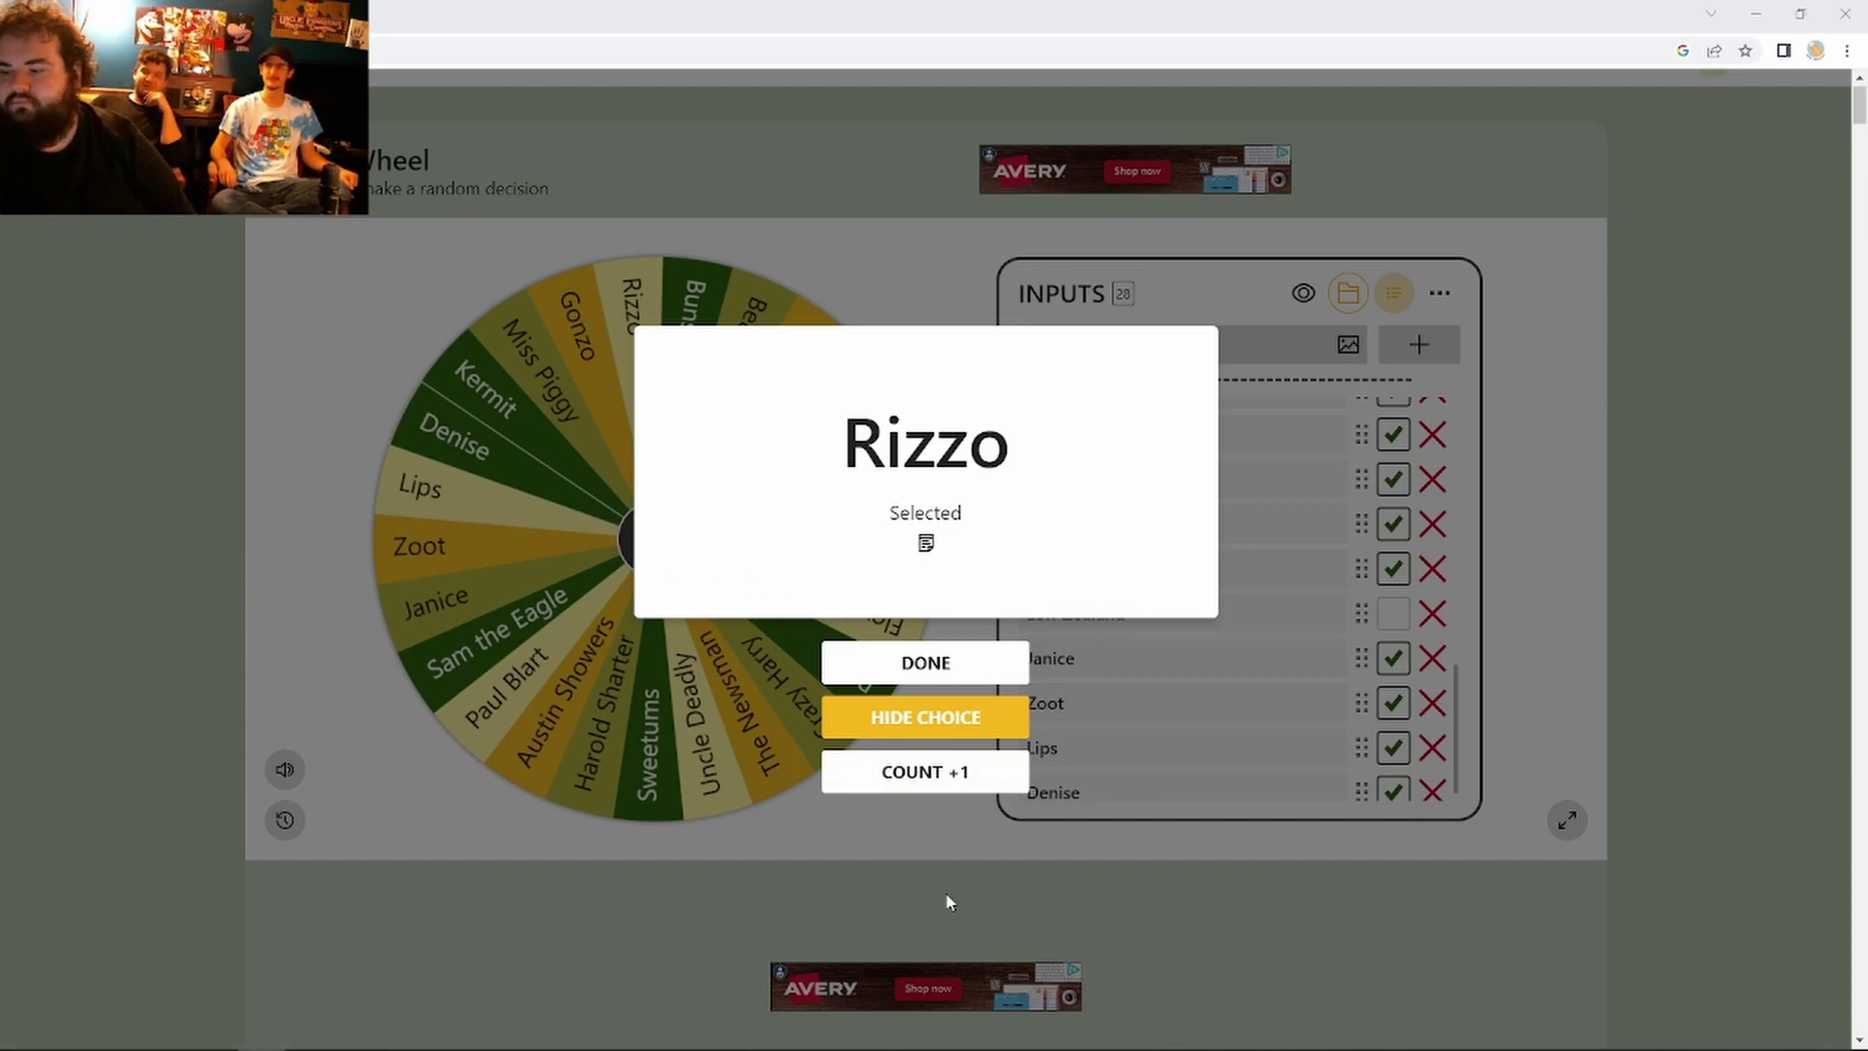
click(927, 669)
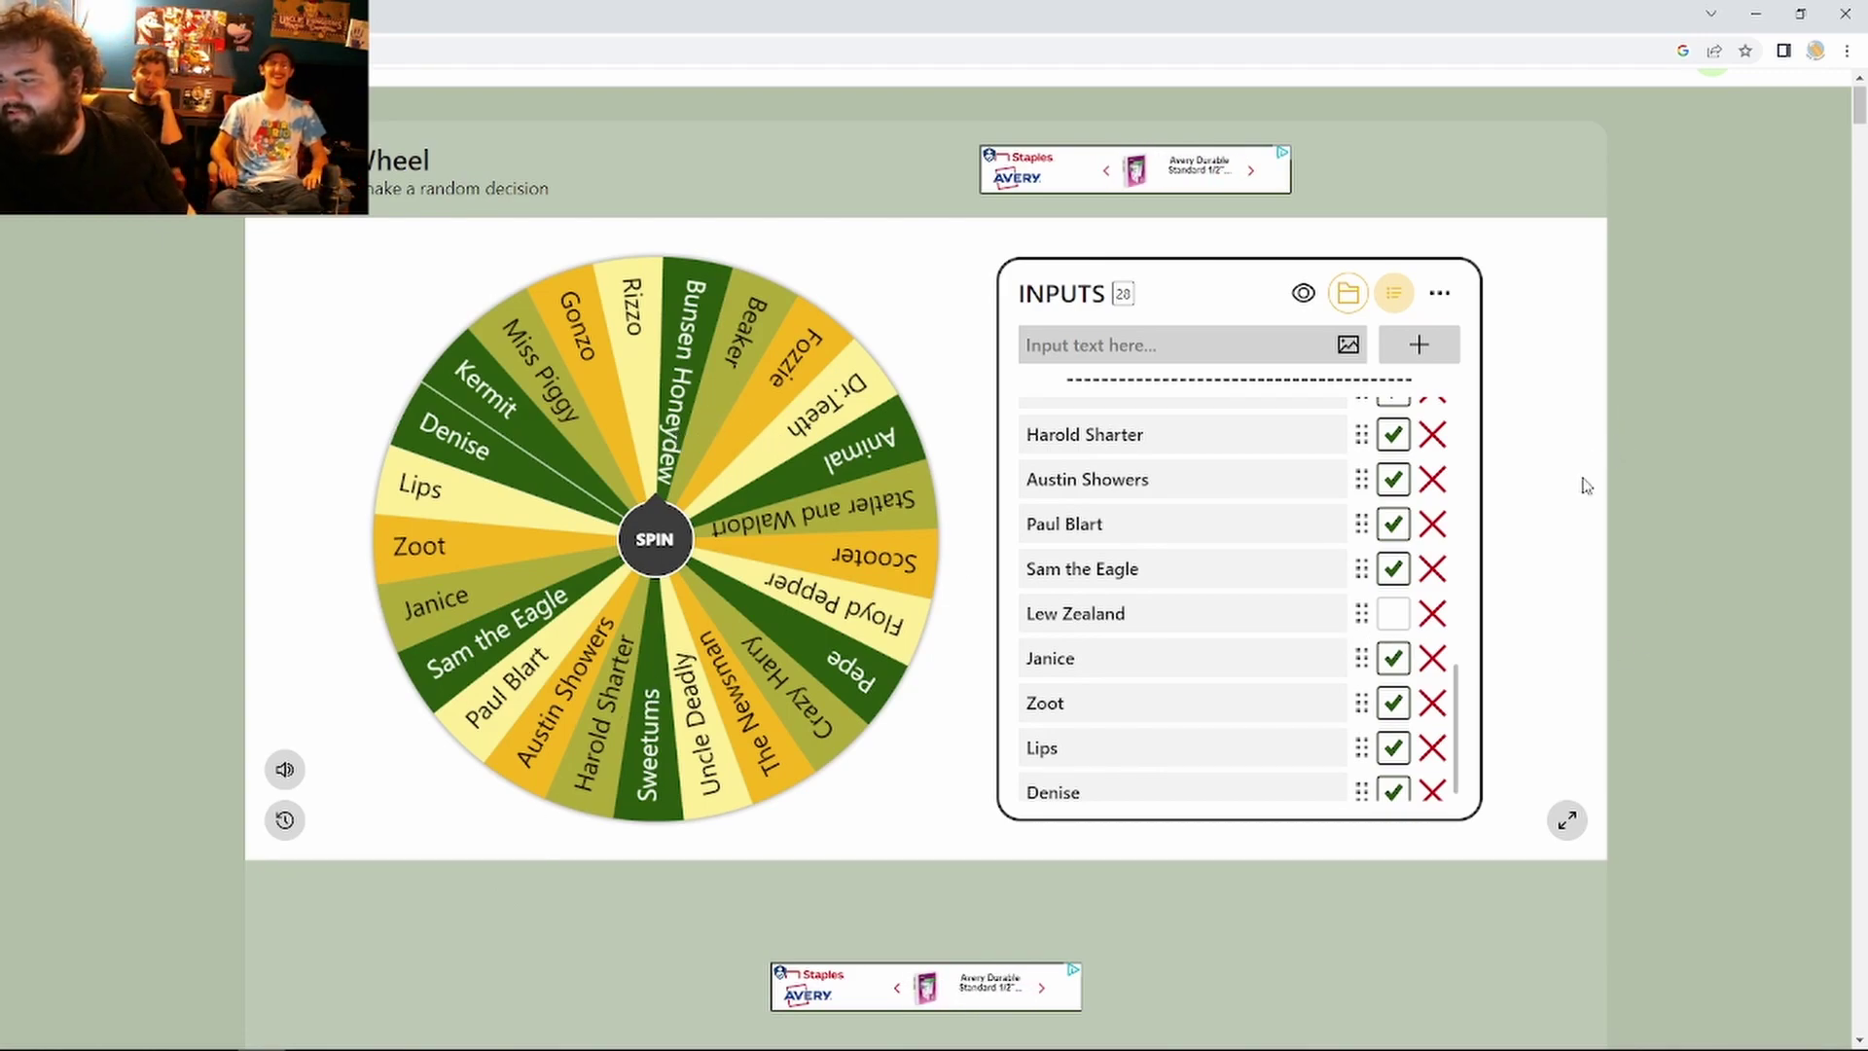
drag(1459, 779, 1509, 516)
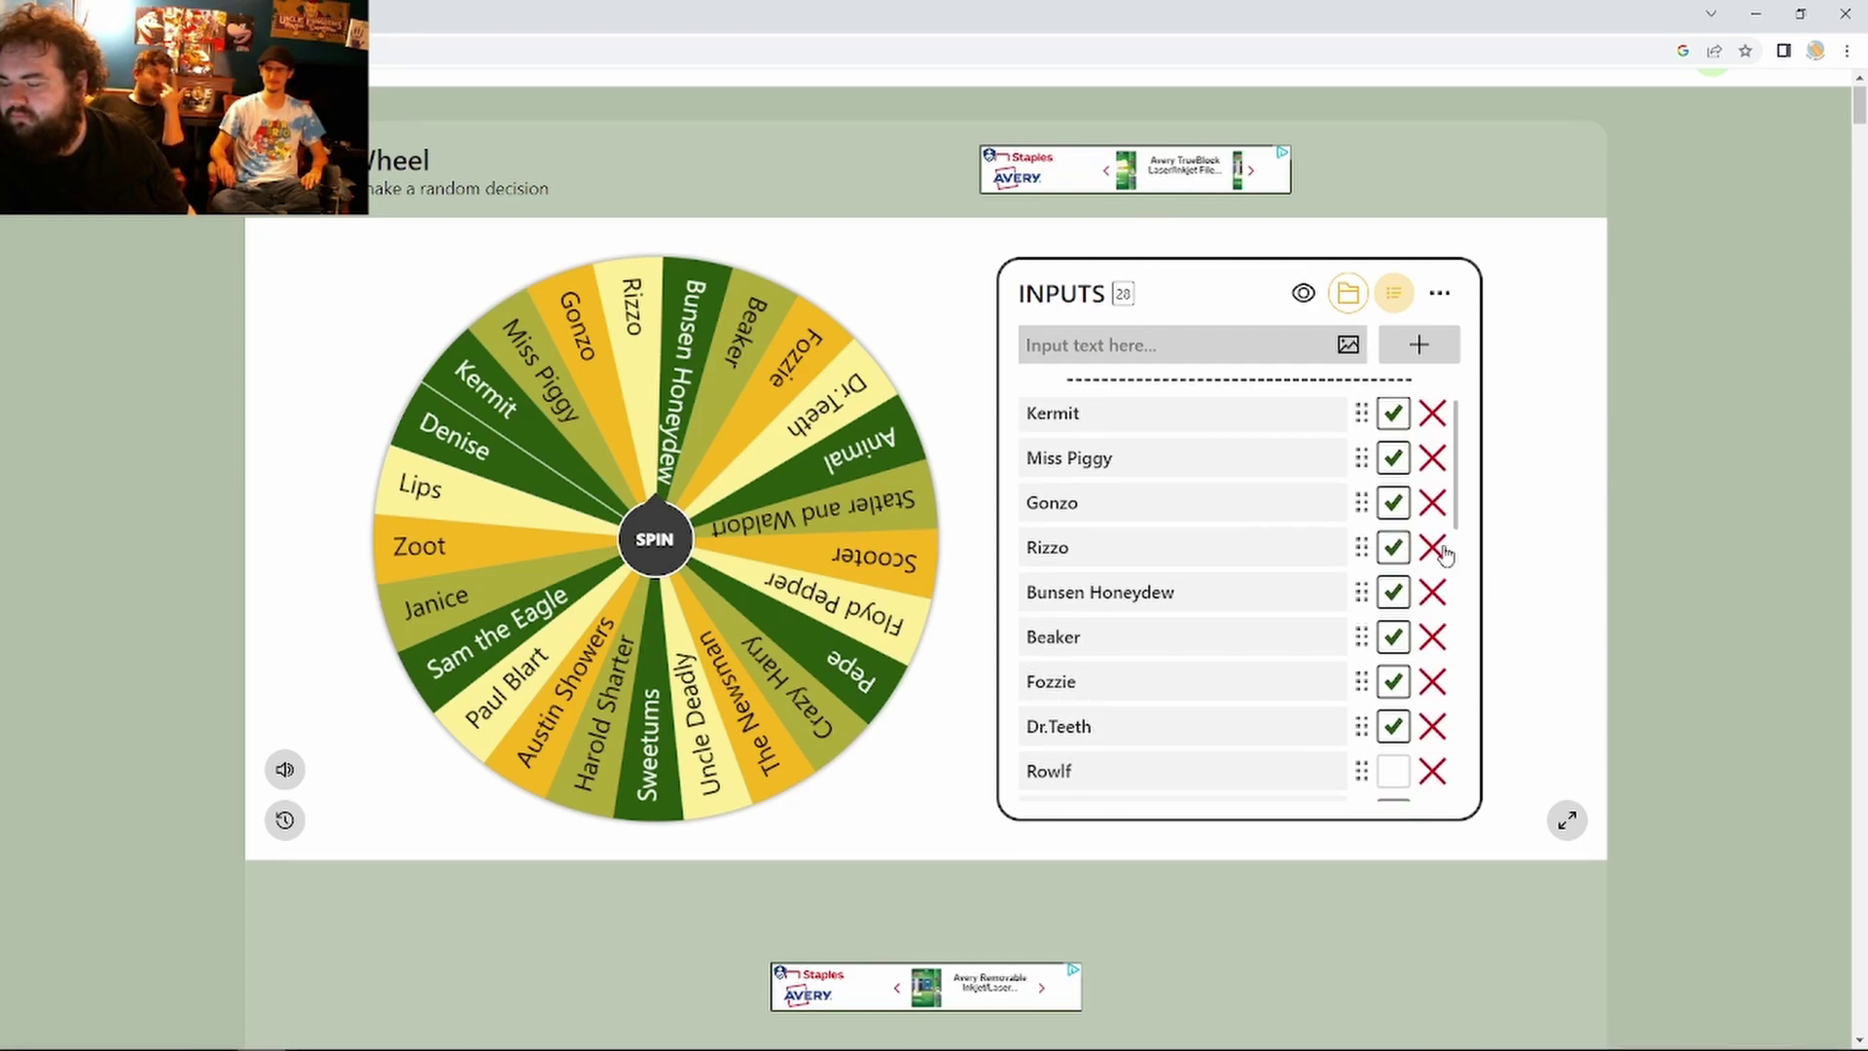
click(1394, 561)
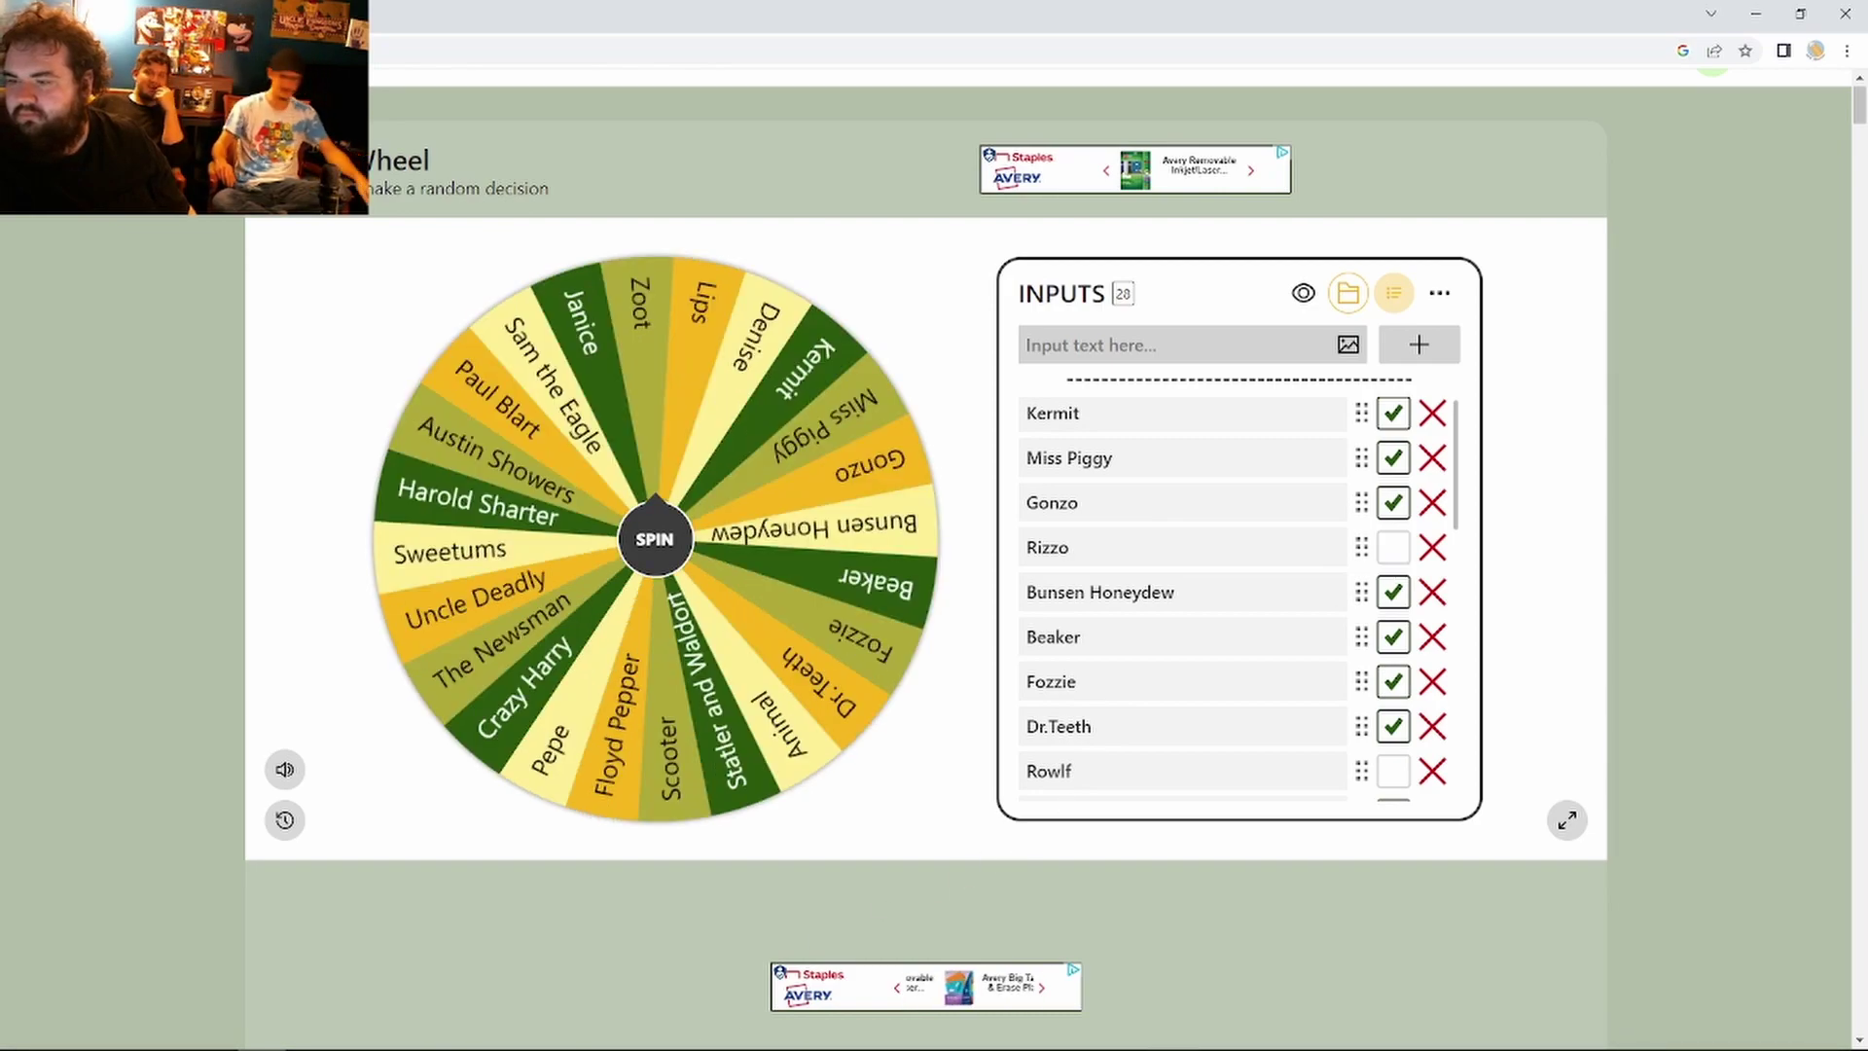
Step: Return to Krita, hide the Swedish Chef drawing on Paint Layer 4 and add a new paint layer above it
click(313, 1034)
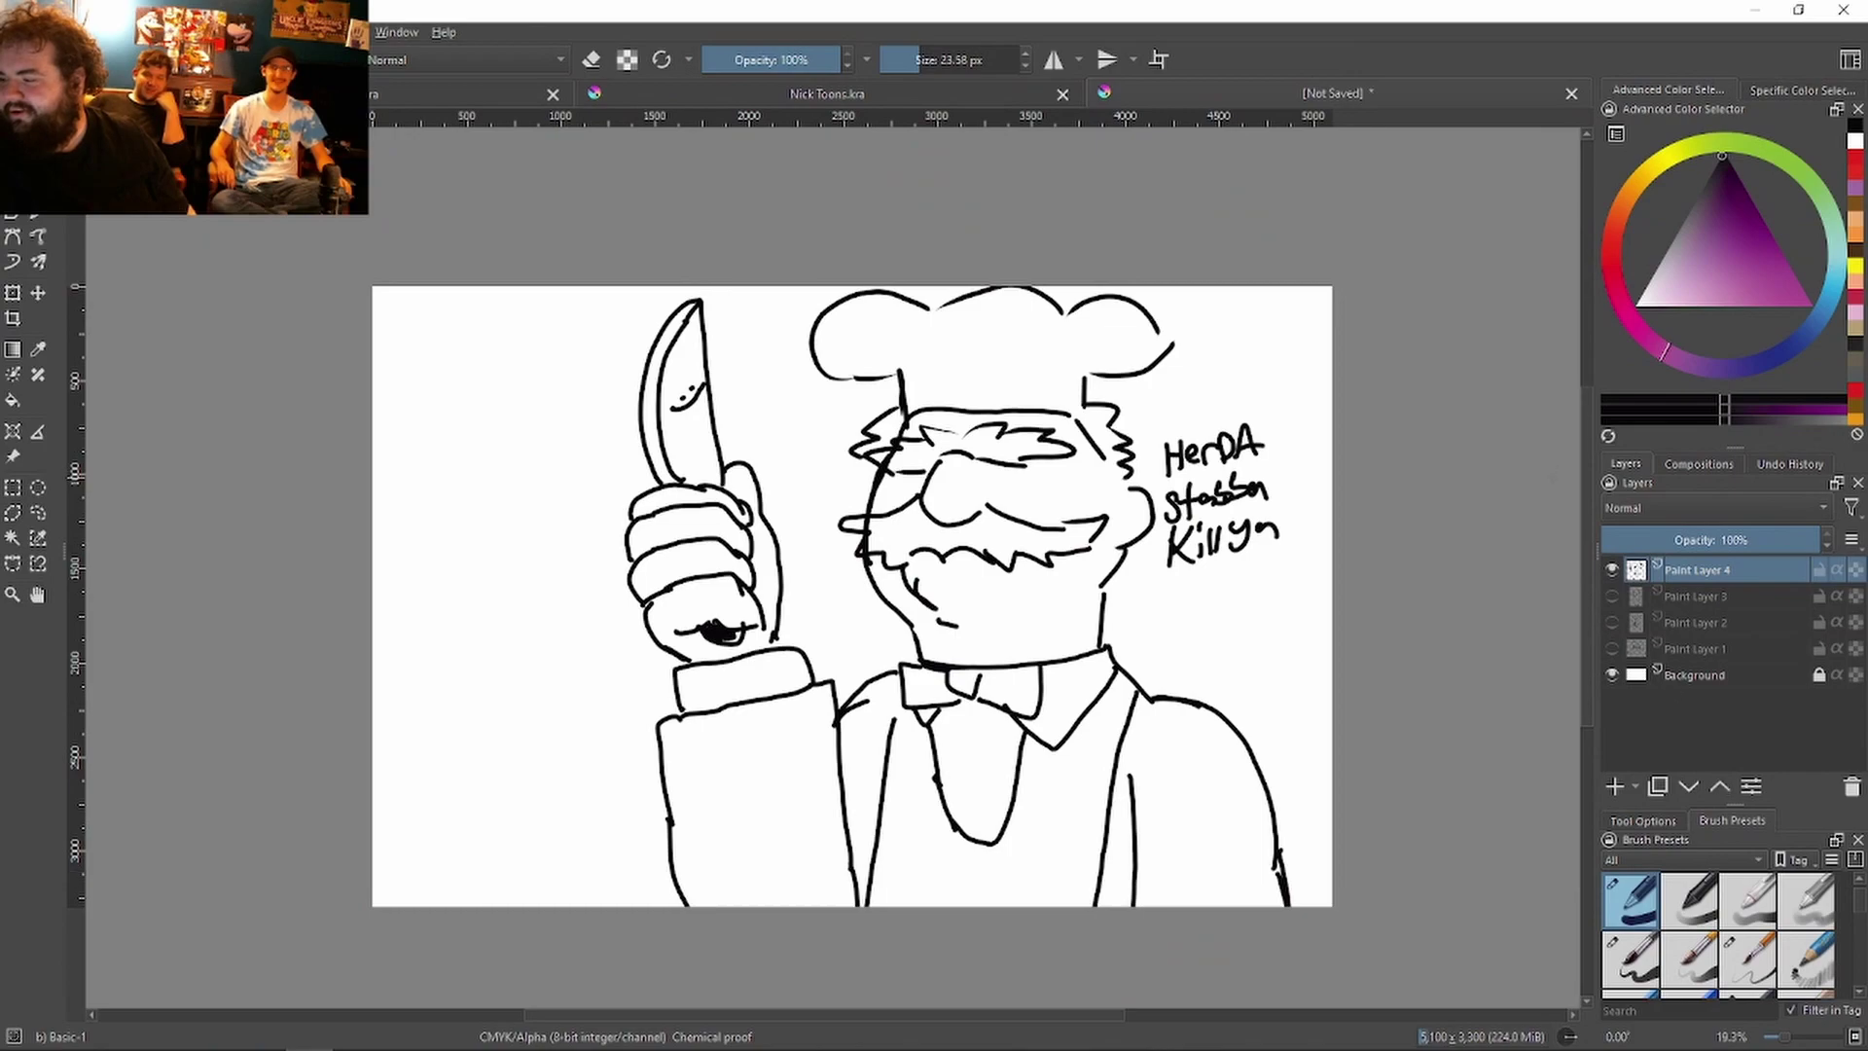
click(1610, 569)
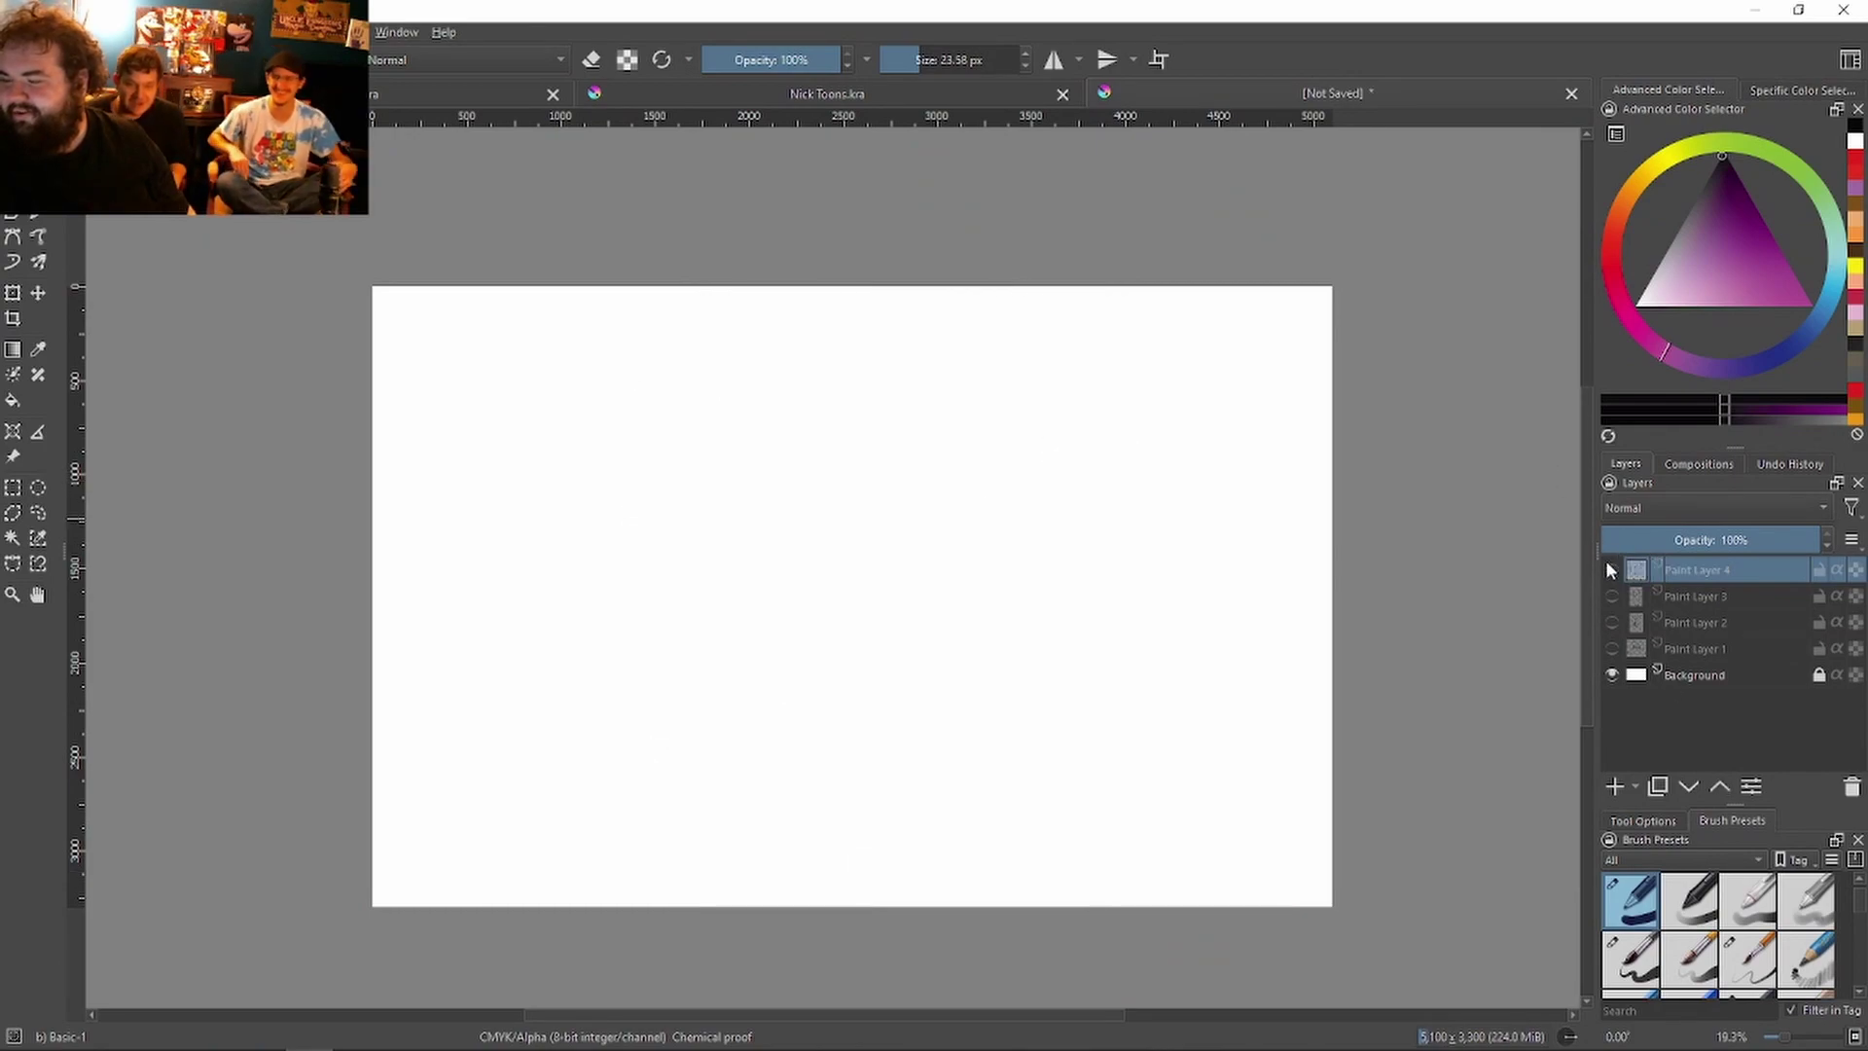
click(1610, 784)
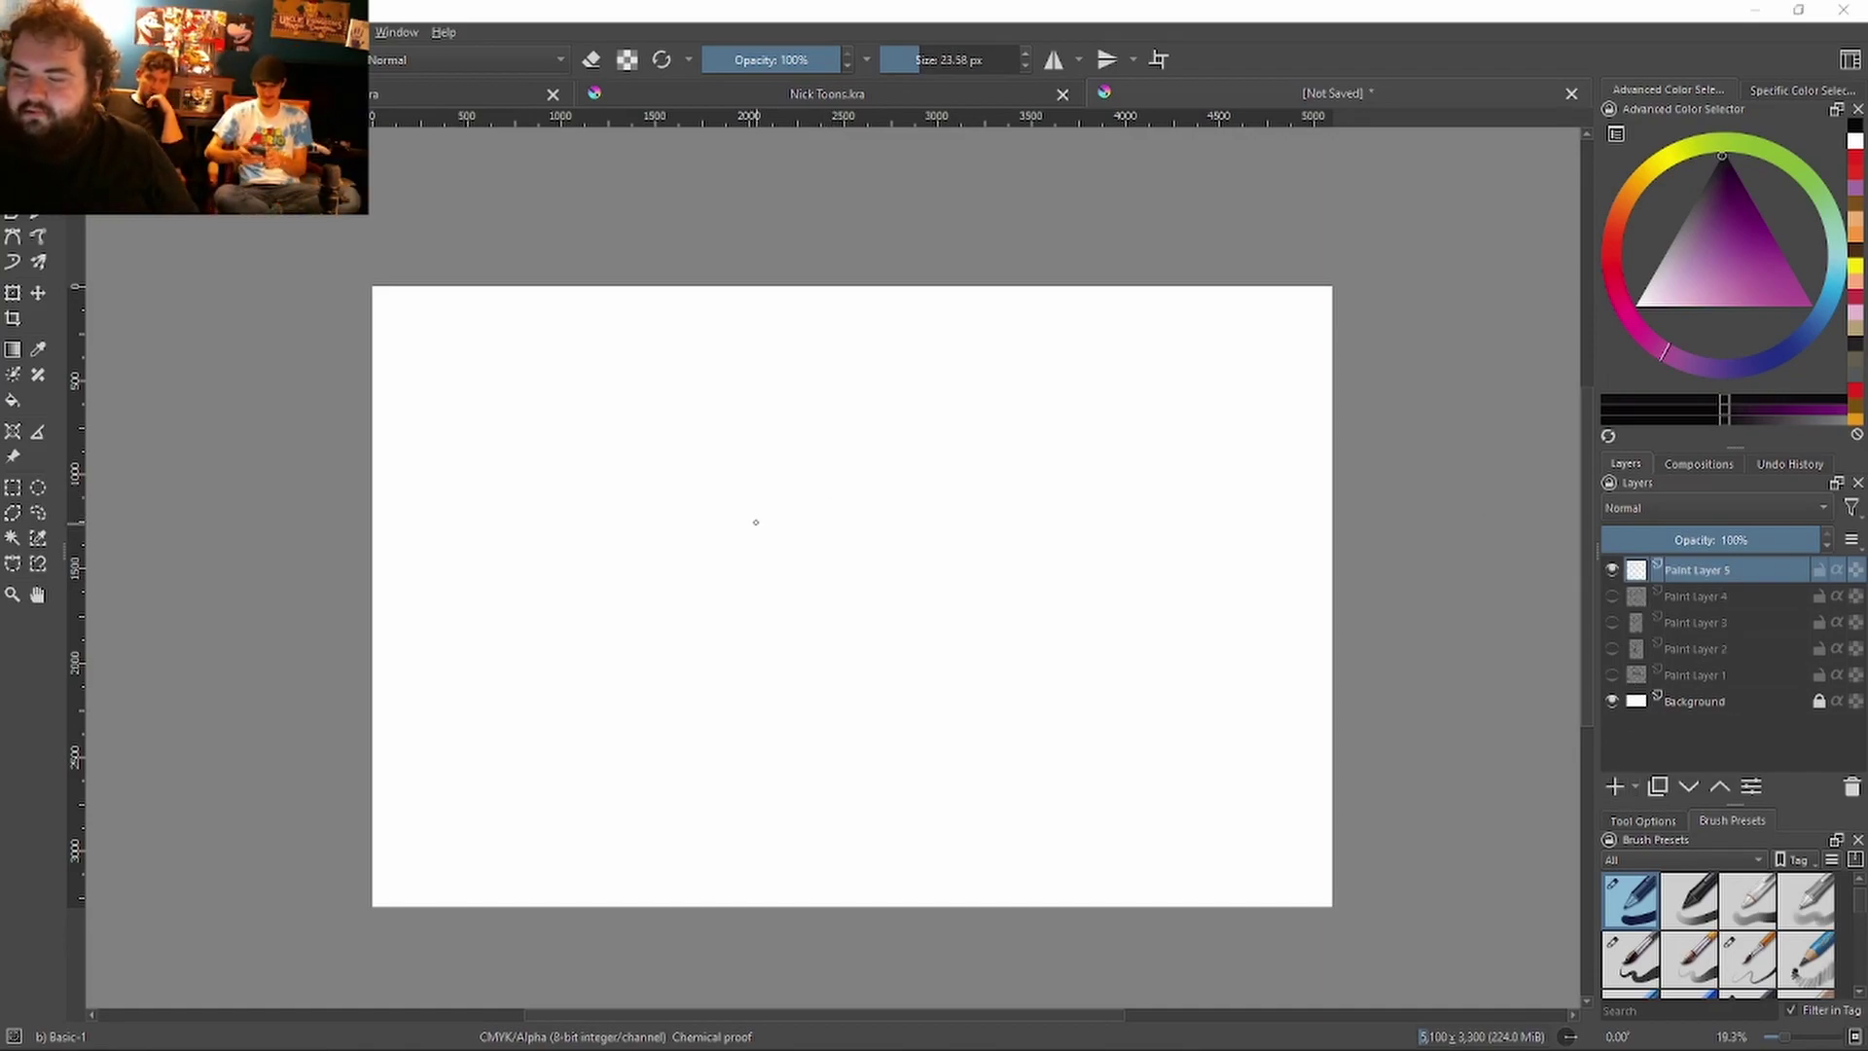
Step: Draw Rizzo's head with two round ears, two round eyes, a long snout with a small nose, an open mouth and neck lines
mouse_move(768, 530)
mouse_down()
mouse_move(724, 485)
mouse_move(773, 466)
mouse_move(791, 498)
mouse_move(867, 473)
mouse_move(908, 417)
mouse_move(928, 483)
mouse_up()
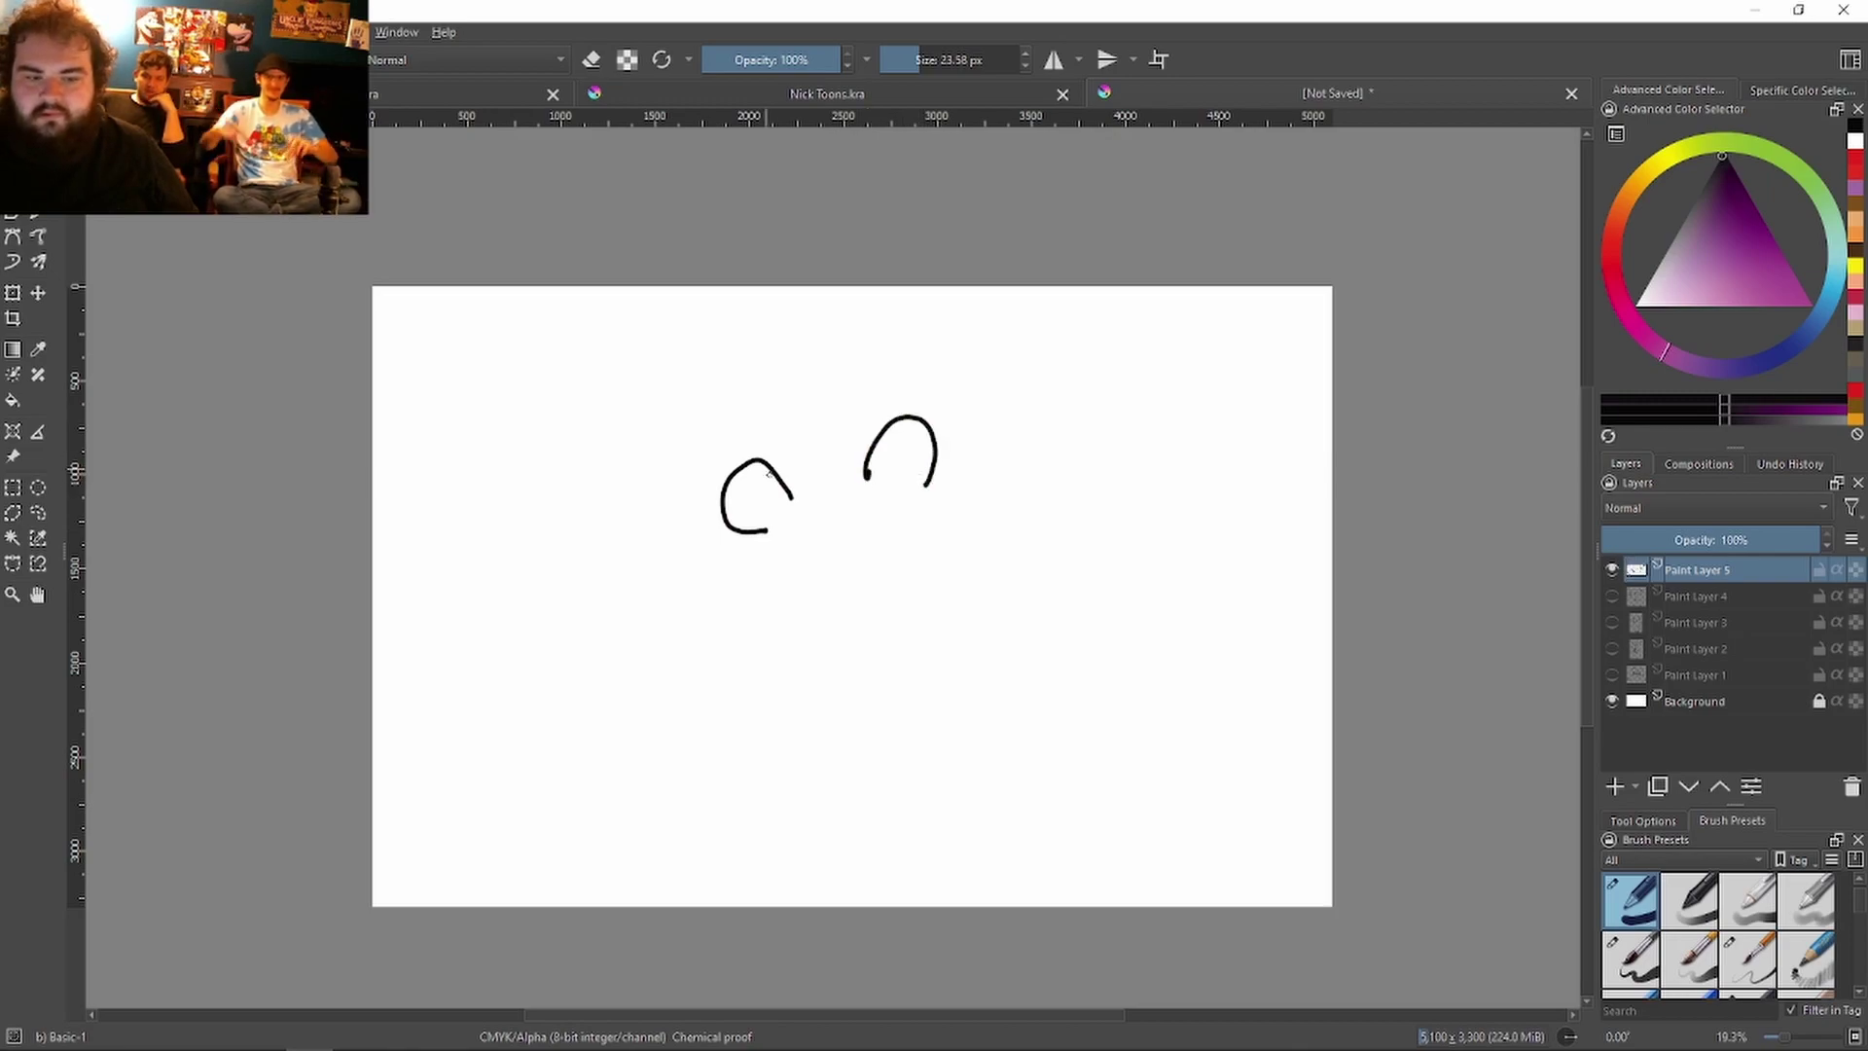
mouse_move(801, 504)
mouse_down()
mouse_move(826, 475)
mouse_move(804, 513)
mouse_move(850, 457)
mouse_move(870, 480)
mouse_move(823, 491)
mouse_up()
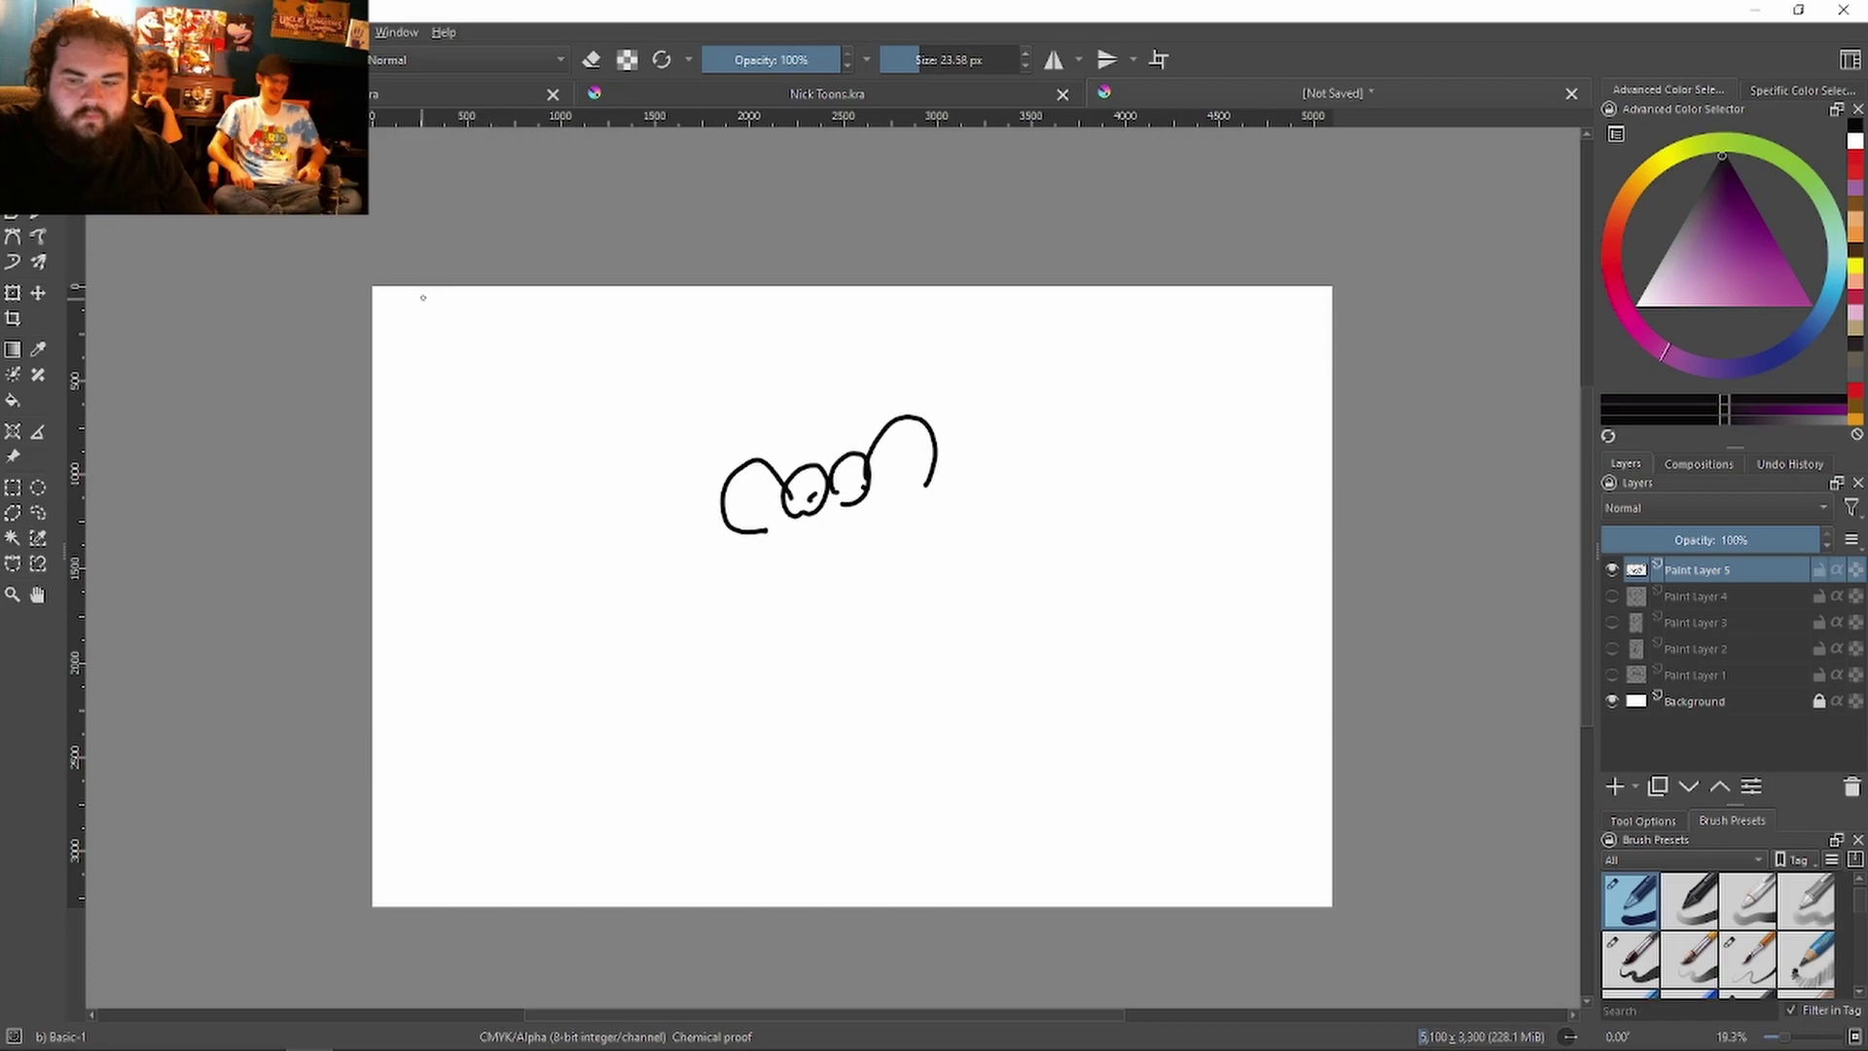
drag(764, 533, 837, 658)
drag(856, 506, 919, 576)
key(ctrl+z)
drag(796, 525, 936, 557)
key(ctrl+z)
mouse_move(866, 504)
mouse_down()
mouse_move(969, 598)
mouse_move(808, 589)
mouse_move(854, 630)
mouse_move(879, 595)
mouse_up()
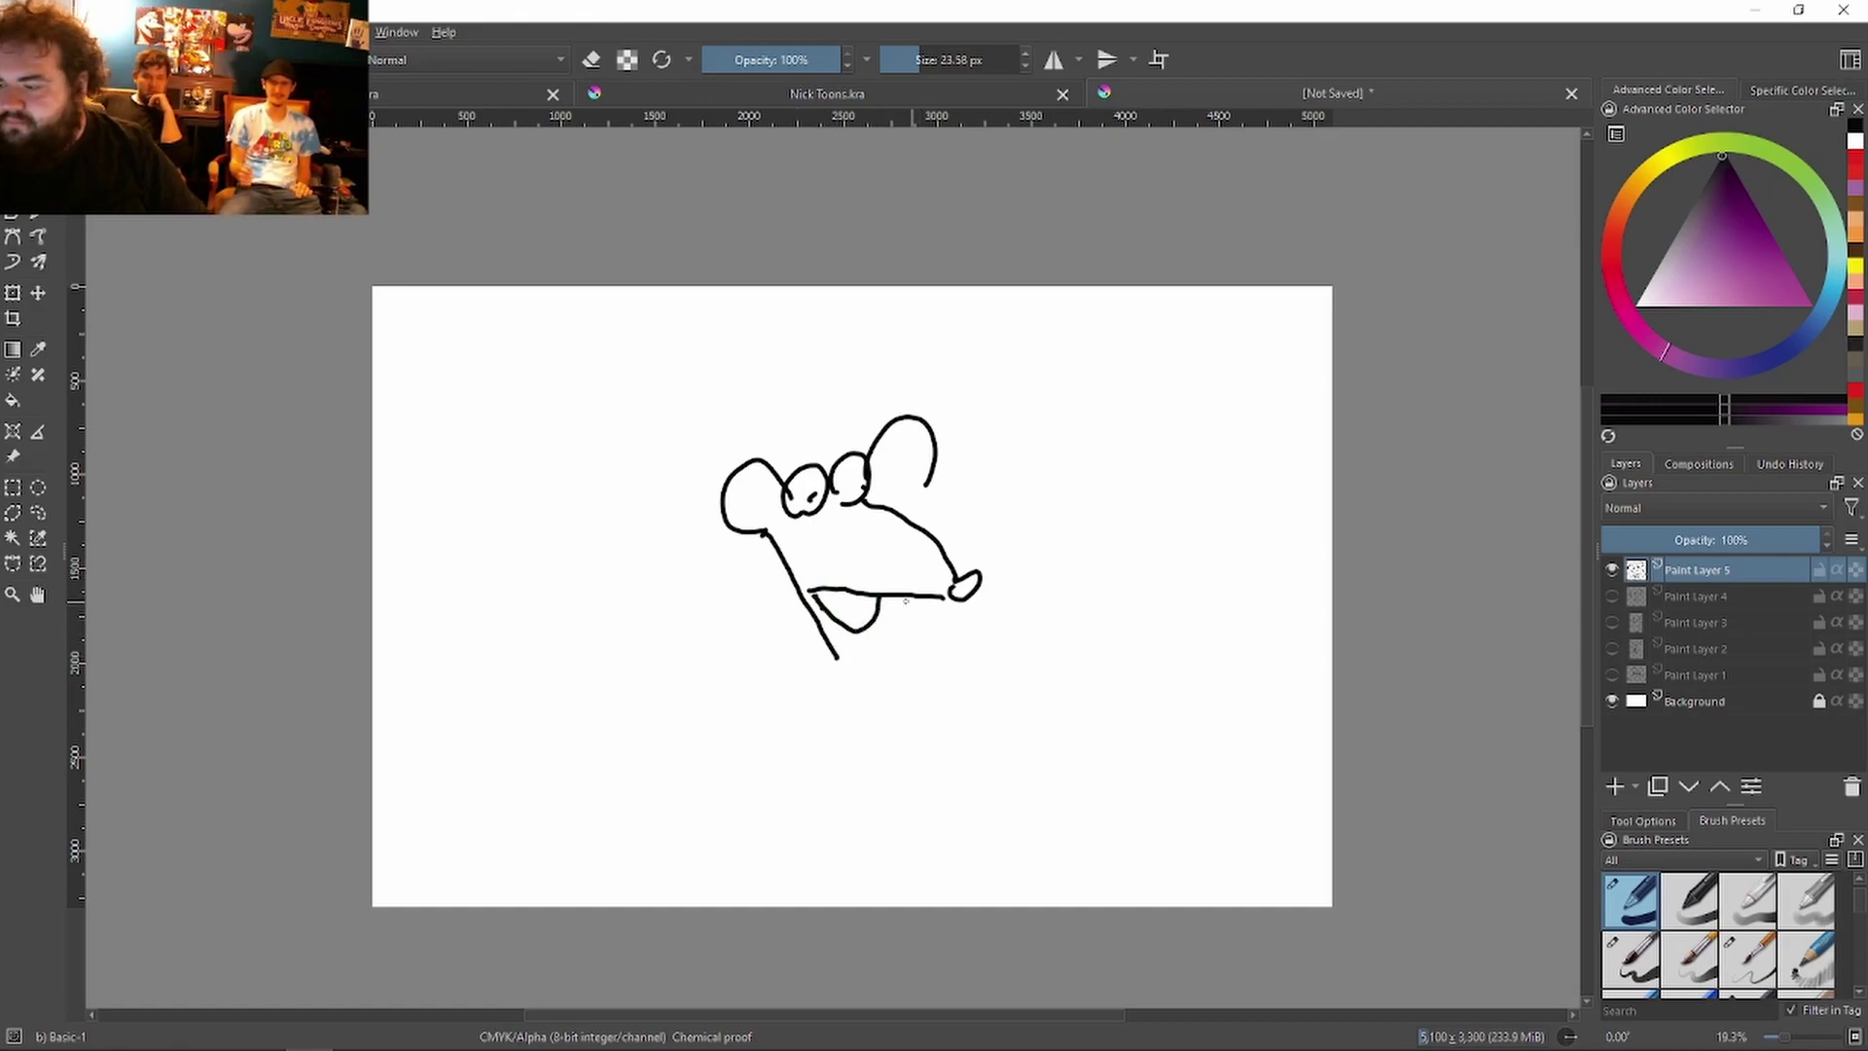
drag(882, 599, 925, 666)
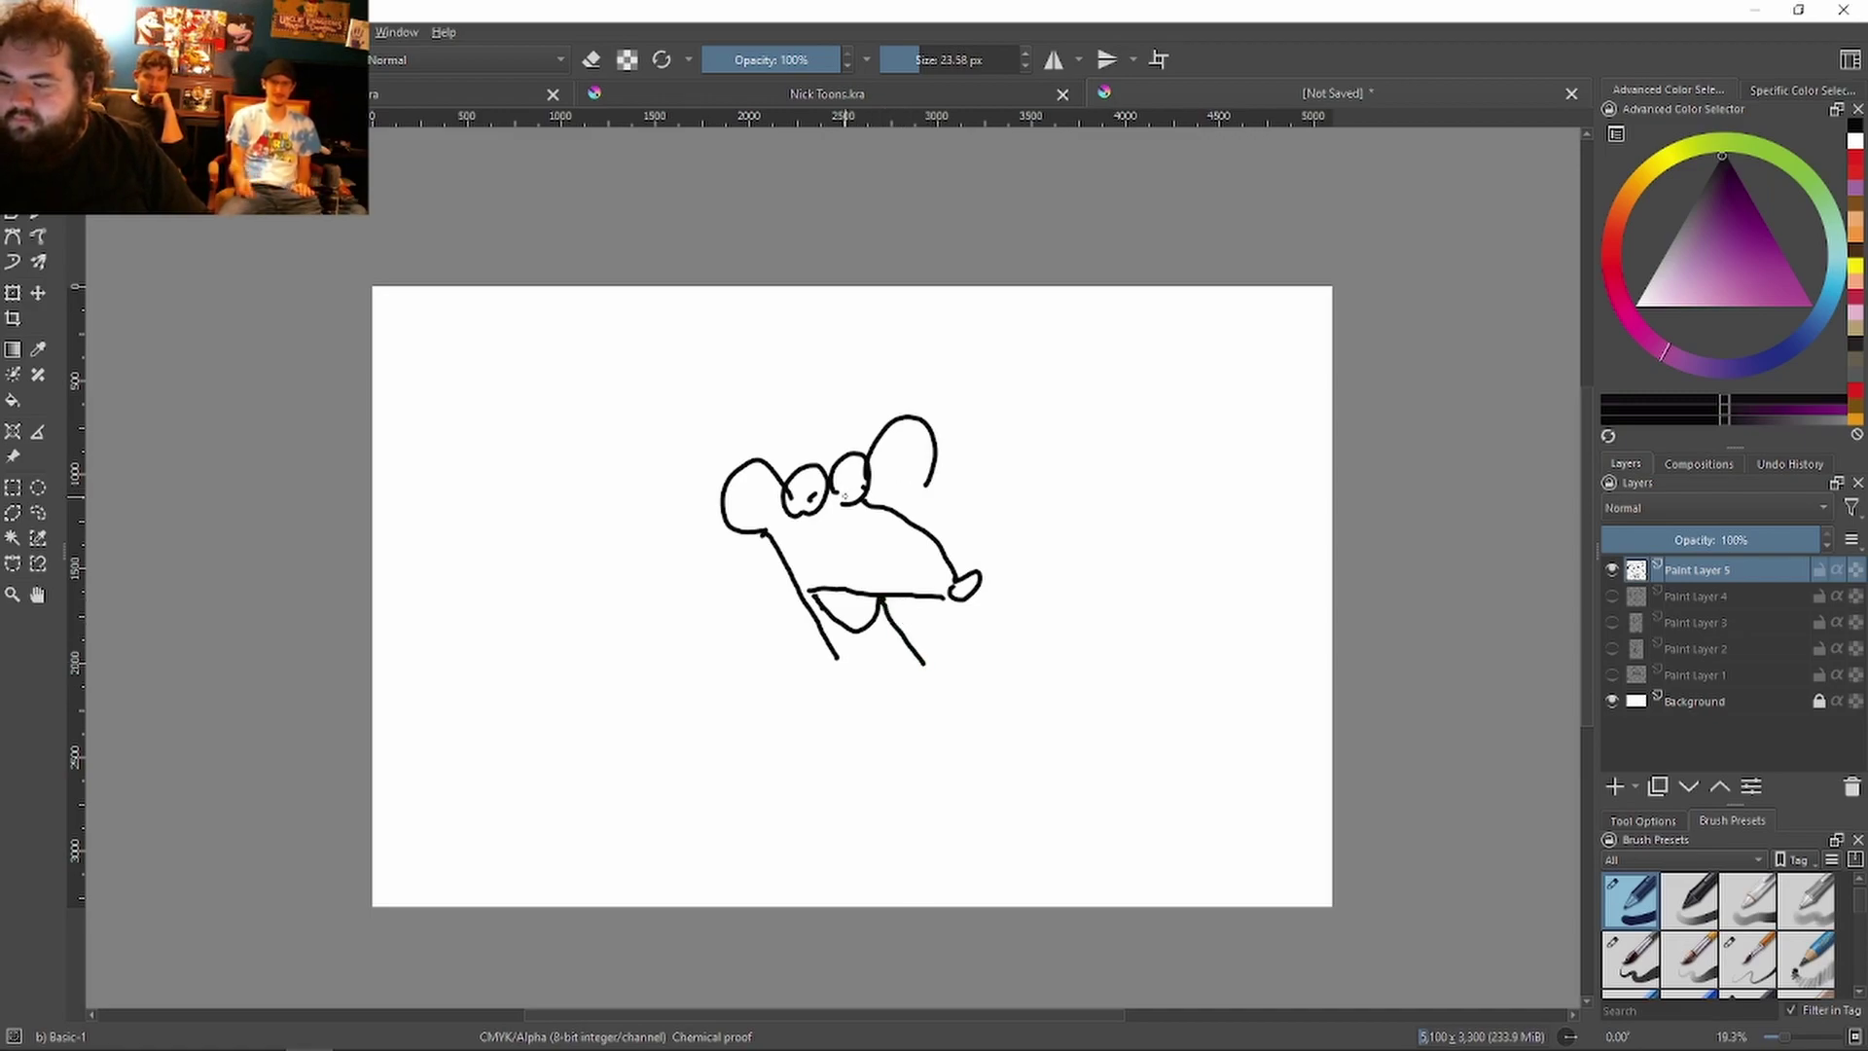
Step: Fill in a pupil, outline larger rims around both eyes and add a row of pointed teeth under the snout
click(859, 487)
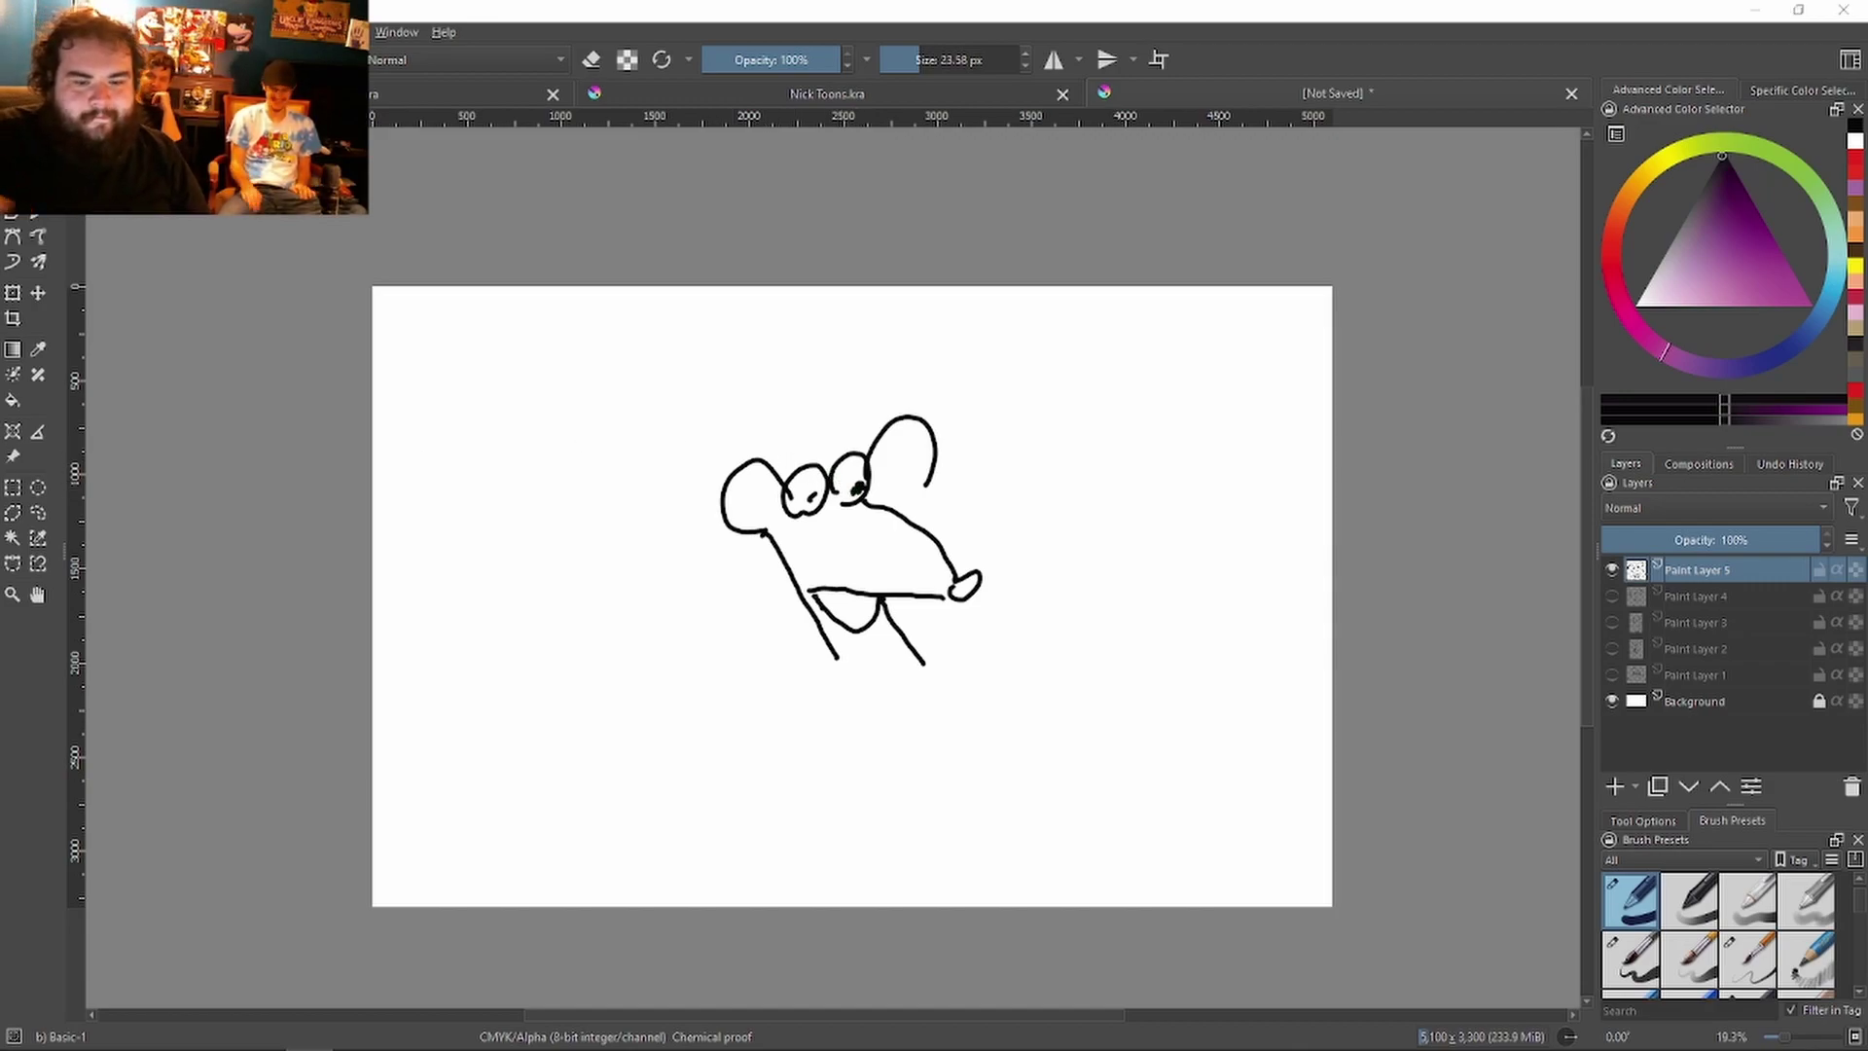
mouse_move(773, 480)
mouse_down()
mouse_move(878, 446)
mouse_move(842, 437)
mouse_move(835, 516)
mouse_move(881, 446)
mouse_up()
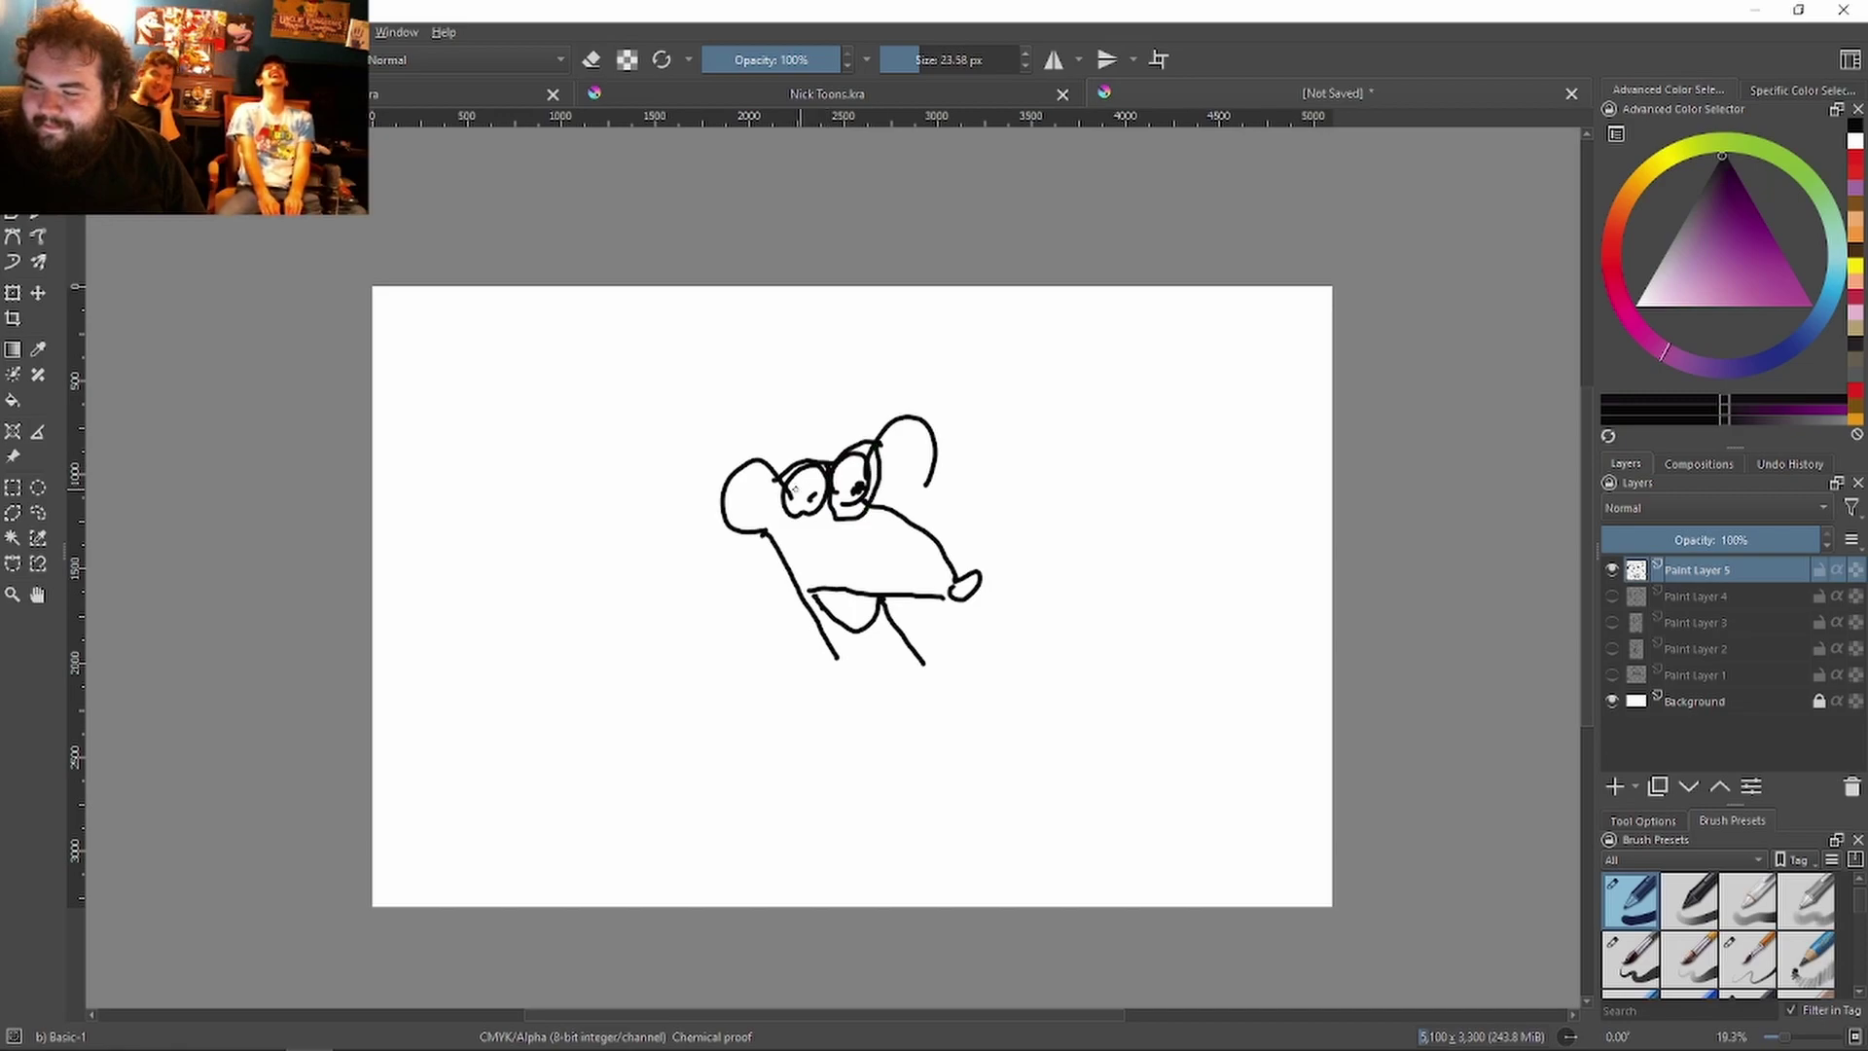
mouse_move(775, 480)
mouse_down()
mouse_move(829, 508)
mouse_move(815, 476)
mouse_move(773, 498)
mouse_move(789, 520)
mouse_move(767, 504)
mouse_move(742, 546)
mouse_up()
drag(862, 491, 895, 510)
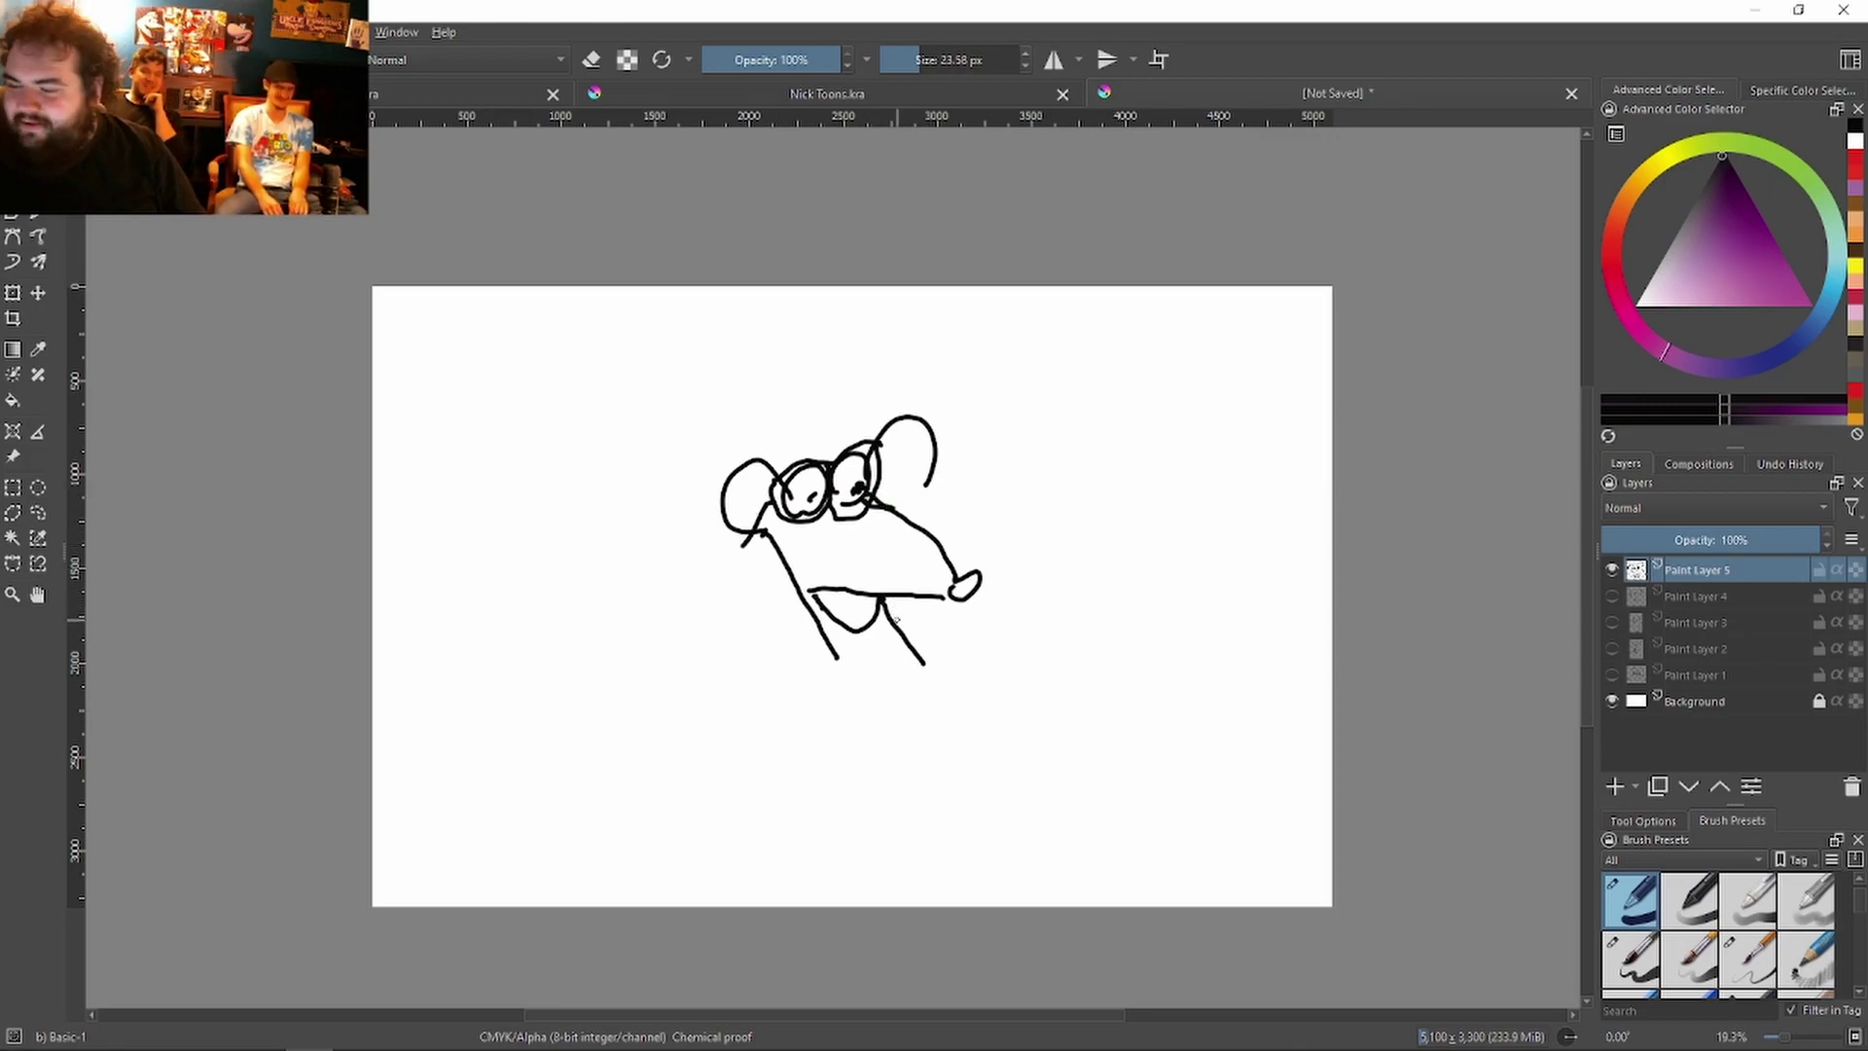
mouse_move(890, 599)
mouse_down()
mouse_move(931, 615)
mouse_move(955, 590)
mouse_up()
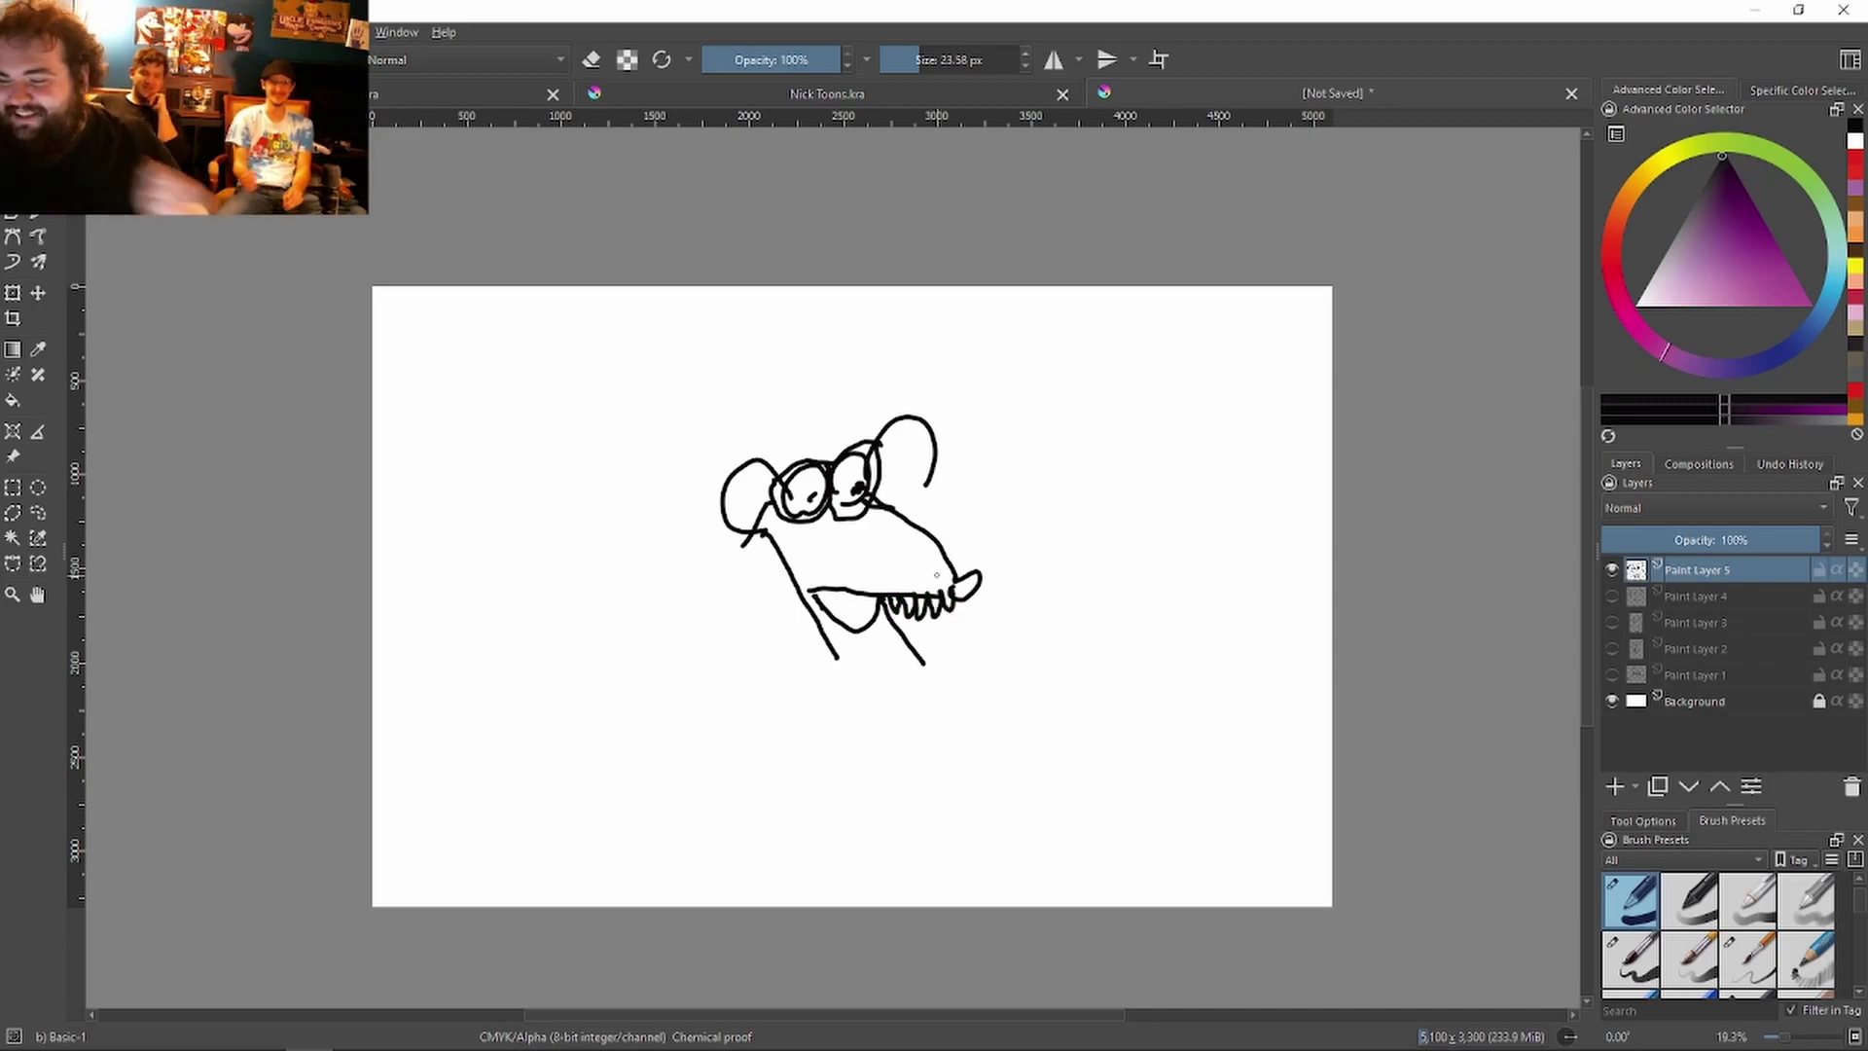
Step: Draw Rizzo's outstretched arms with a pizza slice in one hand, fingers on the other, and both sides of the torso
mouse_move(1086, 615)
mouse_down()
mouse_move(923, 663)
mouse_move(755, 669)
mouse_up()
mouse_move(737, 666)
mouse_down()
mouse_move(680, 658)
mouse_move(731, 679)
mouse_move(752, 664)
mouse_move(822, 731)
mouse_up()
drag(823, 732, 793, 850)
mouse_move(1081, 615)
mouse_down()
mouse_move(1100, 669)
mouse_move(1059, 837)
mouse_up()
Step: Switch to the Basic-5 Size brush and outline a pistol with a long rectangular barrel and short grip in the raised hand
right_click(1089, 672)
click(1022, 768)
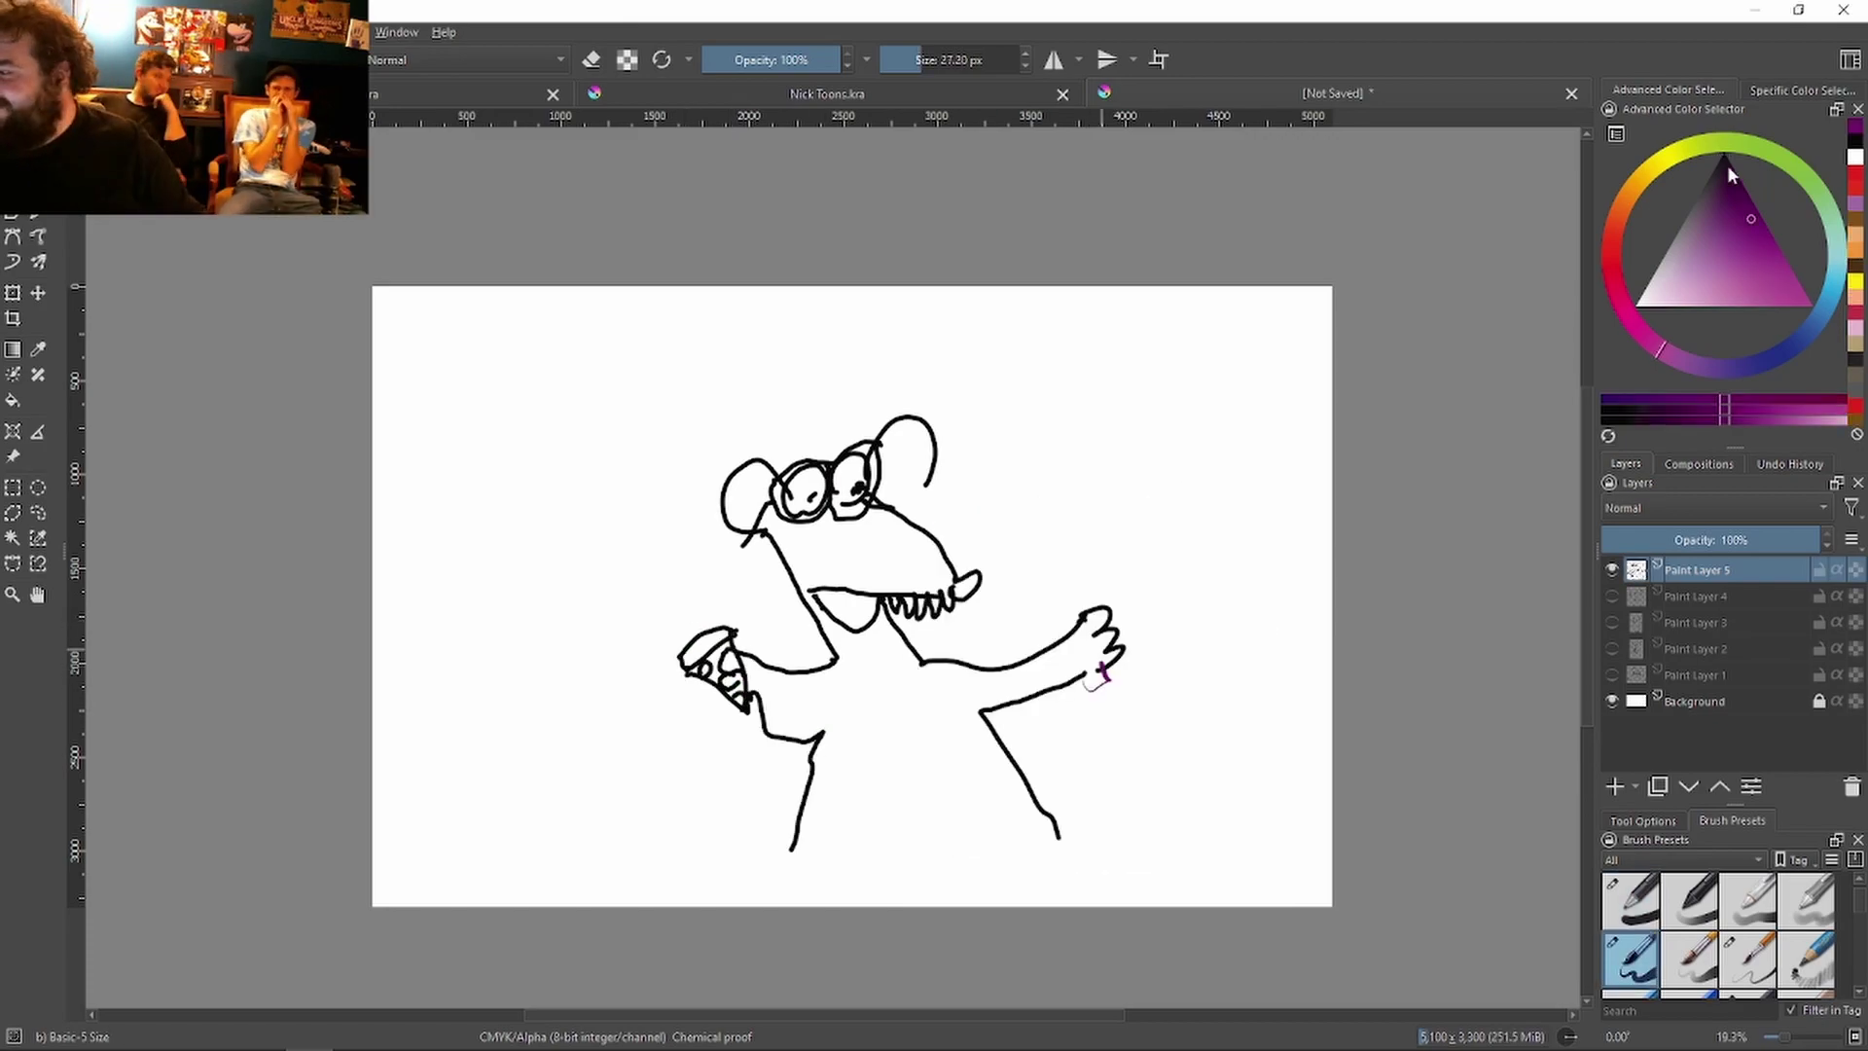
mouse_move(1080, 698)
mouse_down()
mouse_move(1059, 619)
mouse_move(1182, 545)
mouse_move(1112, 612)
mouse_up()
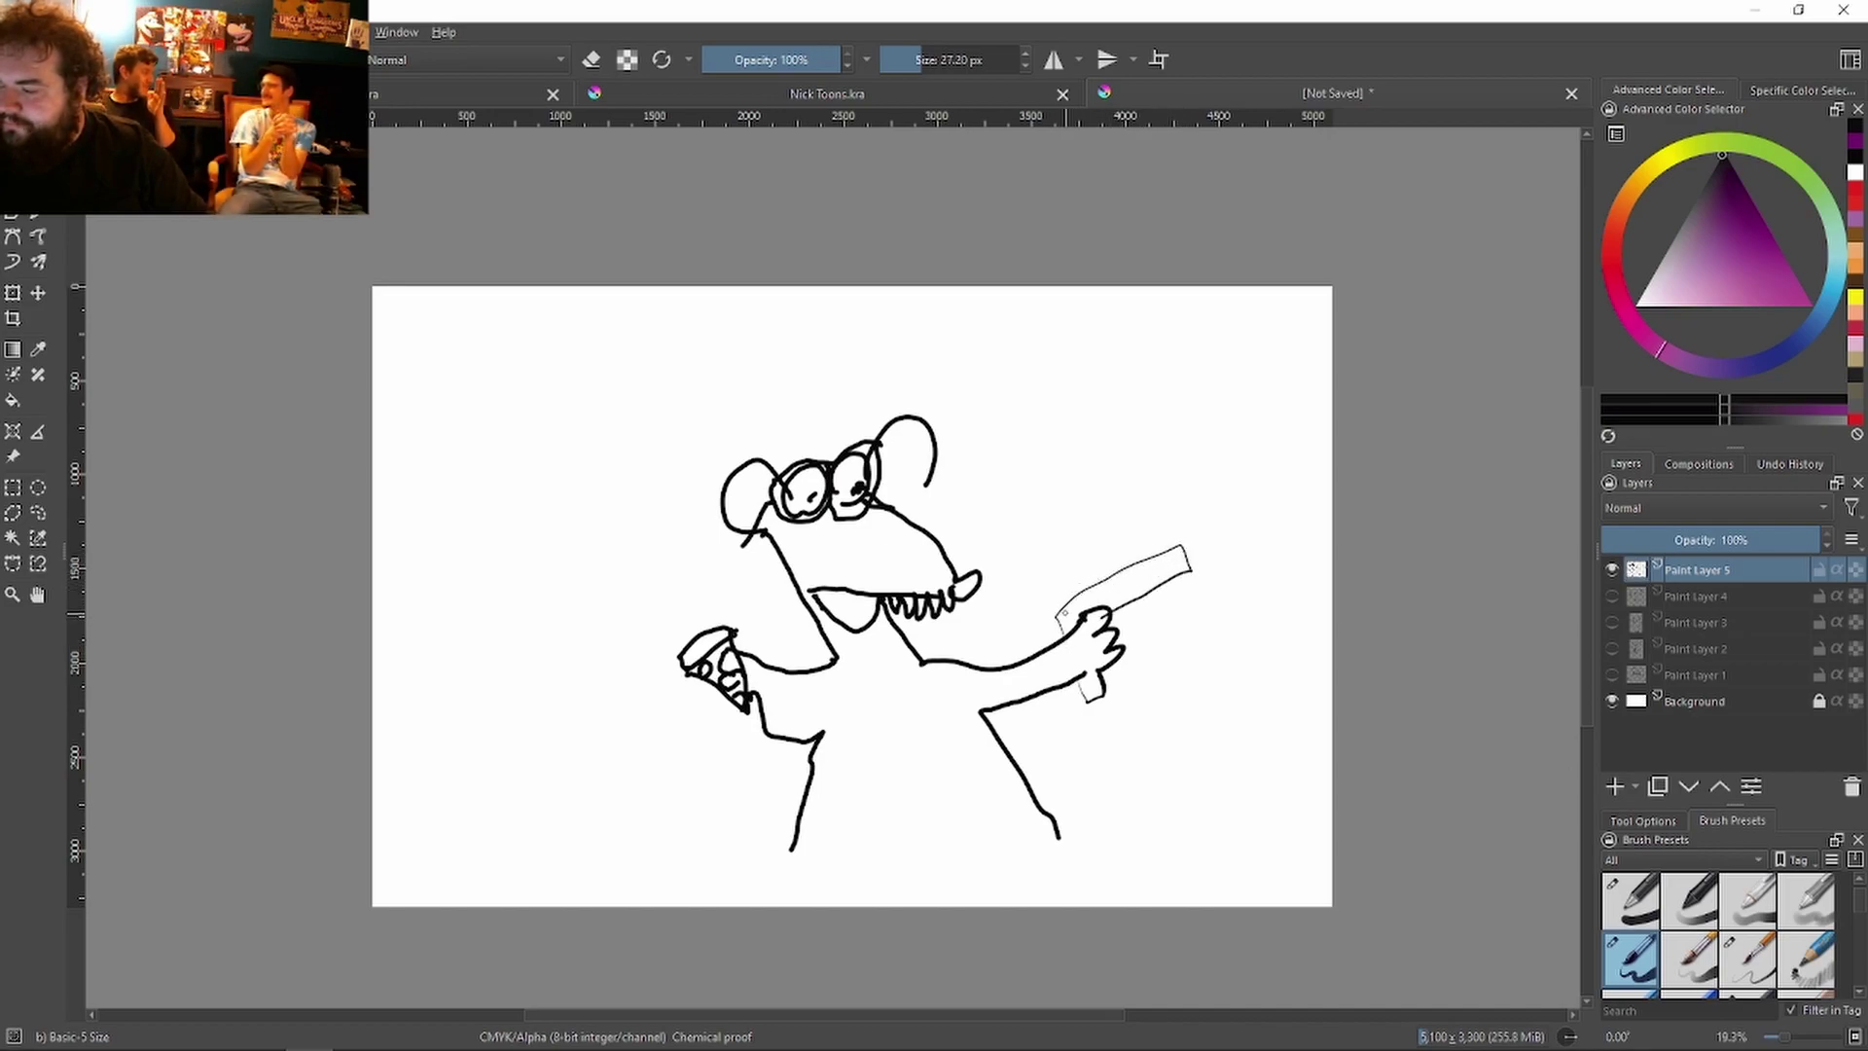
drag(1088, 699, 1103, 691)
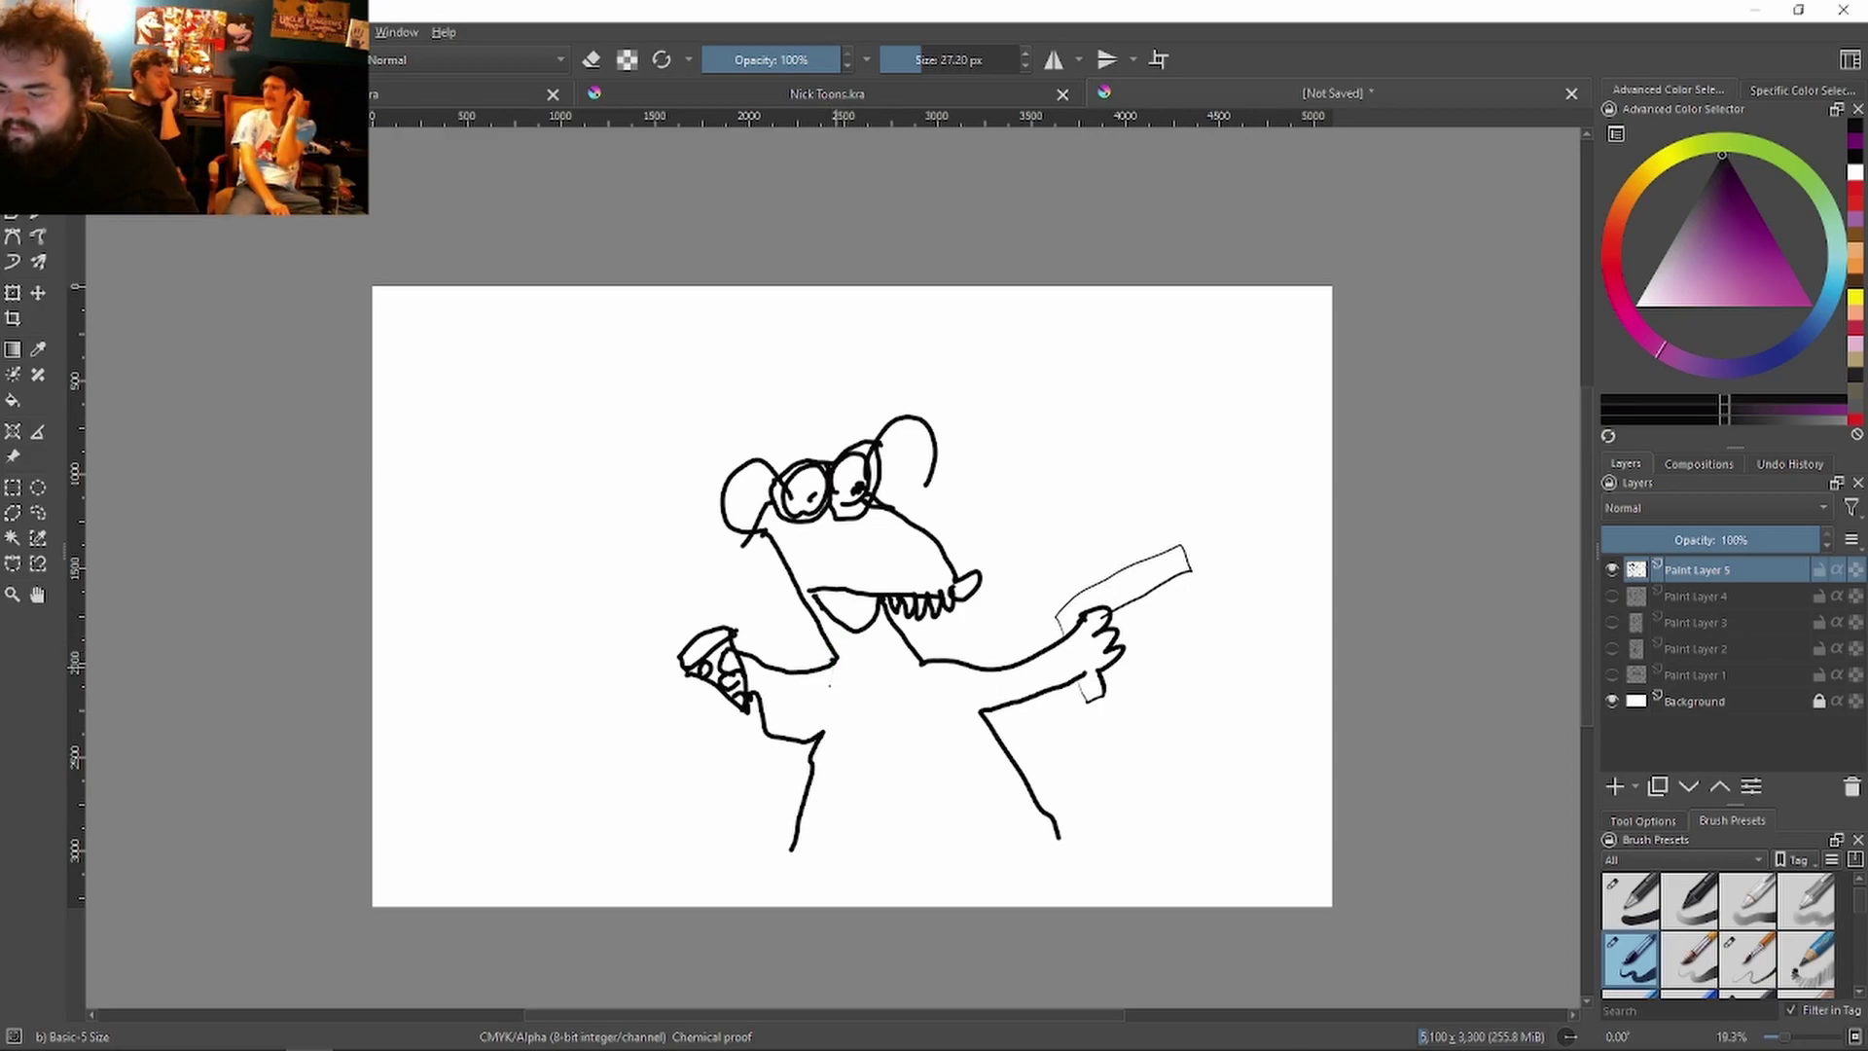
Step: Draw a jagged two-tier ruffled collar below the neck with a jacket front line and a column of small buttons
mouse_move(834, 665)
mouse_down()
mouse_move(826, 722)
mouse_move(897, 716)
mouse_move(928, 670)
mouse_up()
mouse_move(849, 726)
mouse_down()
mouse_move(871, 771)
mouse_move(949, 737)
mouse_up()
mouse_move(936, 664)
mouse_down()
mouse_move(902, 778)
mouse_move(907, 847)
mouse_up()
drag(901, 774, 925, 835)
mouse_move(846, 664)
mouse_down()
mouse_move(888, 681)
mouse_move(881, 708)
mouse_up()
Step: Draw the rounded top of Rizzo's head between the ears and extend the body sides and jacket front down to the canvas edge
mouse_move(771, 540)
mouse_down()
mouse_move(891, 401)
mouse_move(920, 487)
mouse_up()
drag(790, 854, 759, 905)
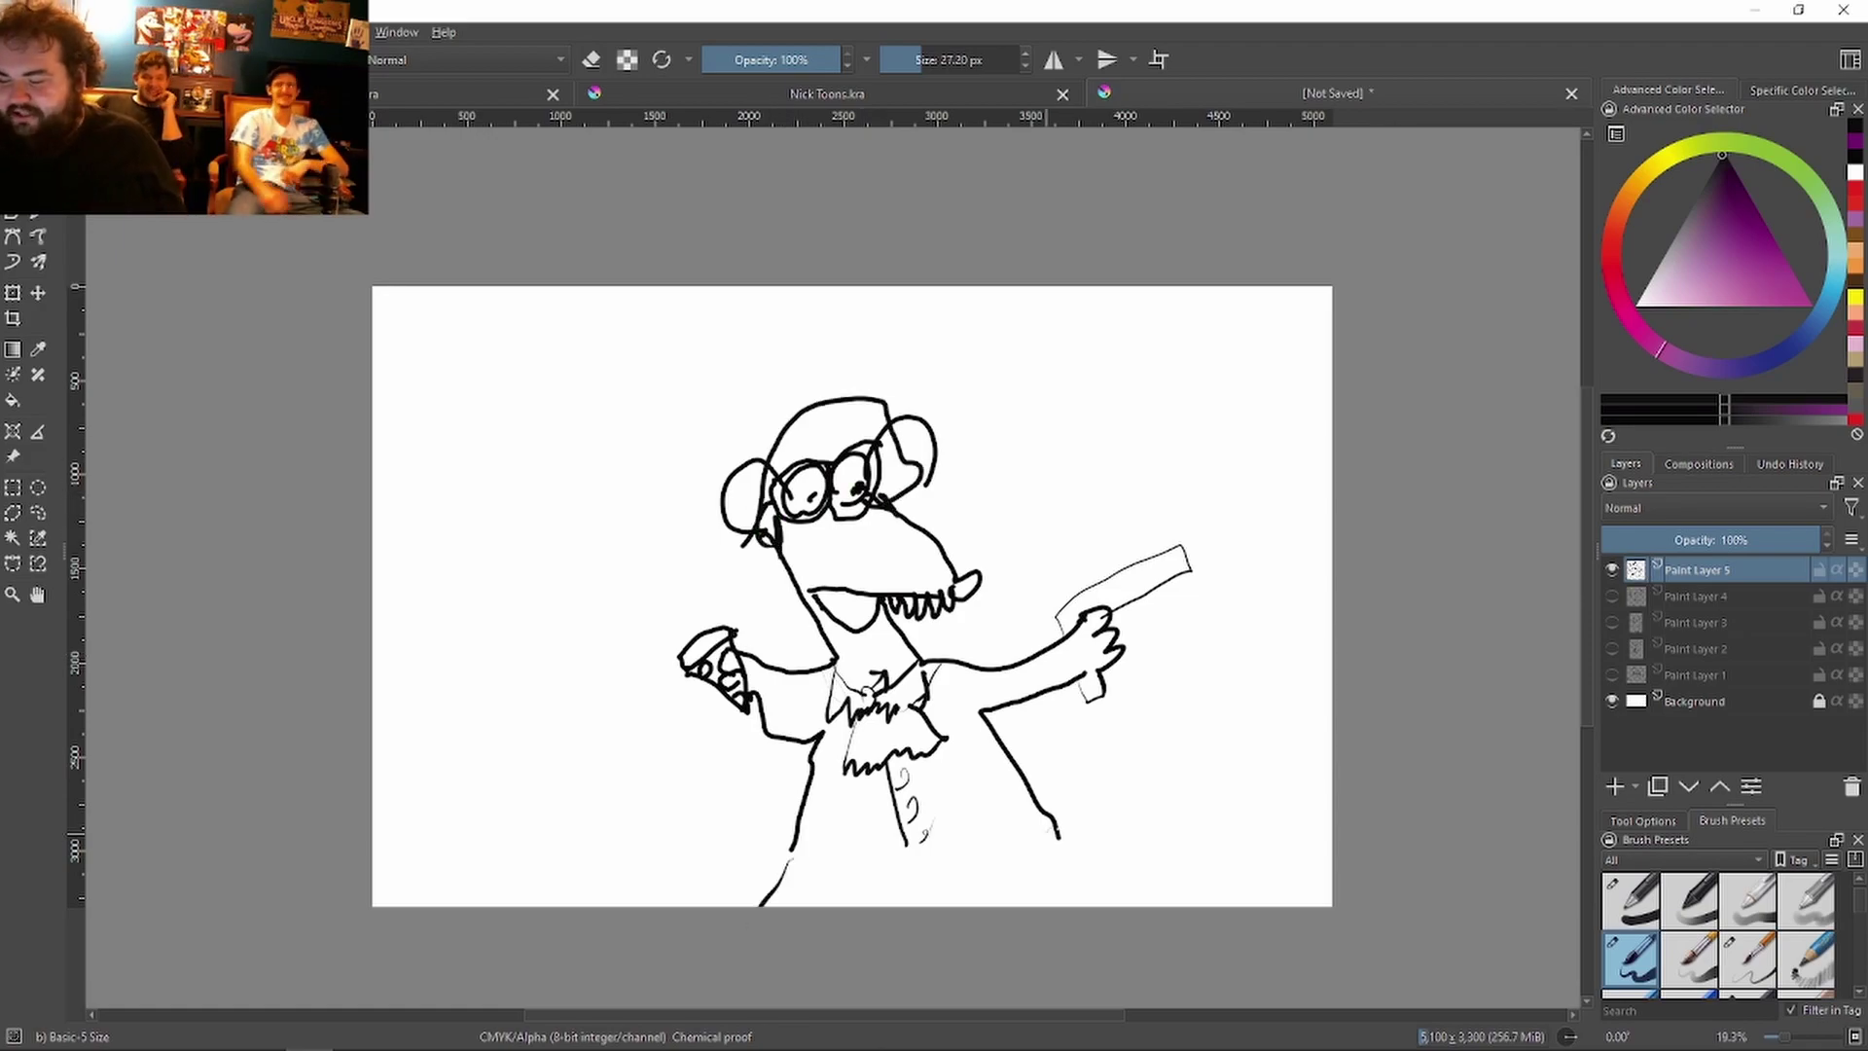
drag(1058, 834, 1105, 905)
drag(900, 844, 949, 890)
drag(1059, 826, 1075, 846)
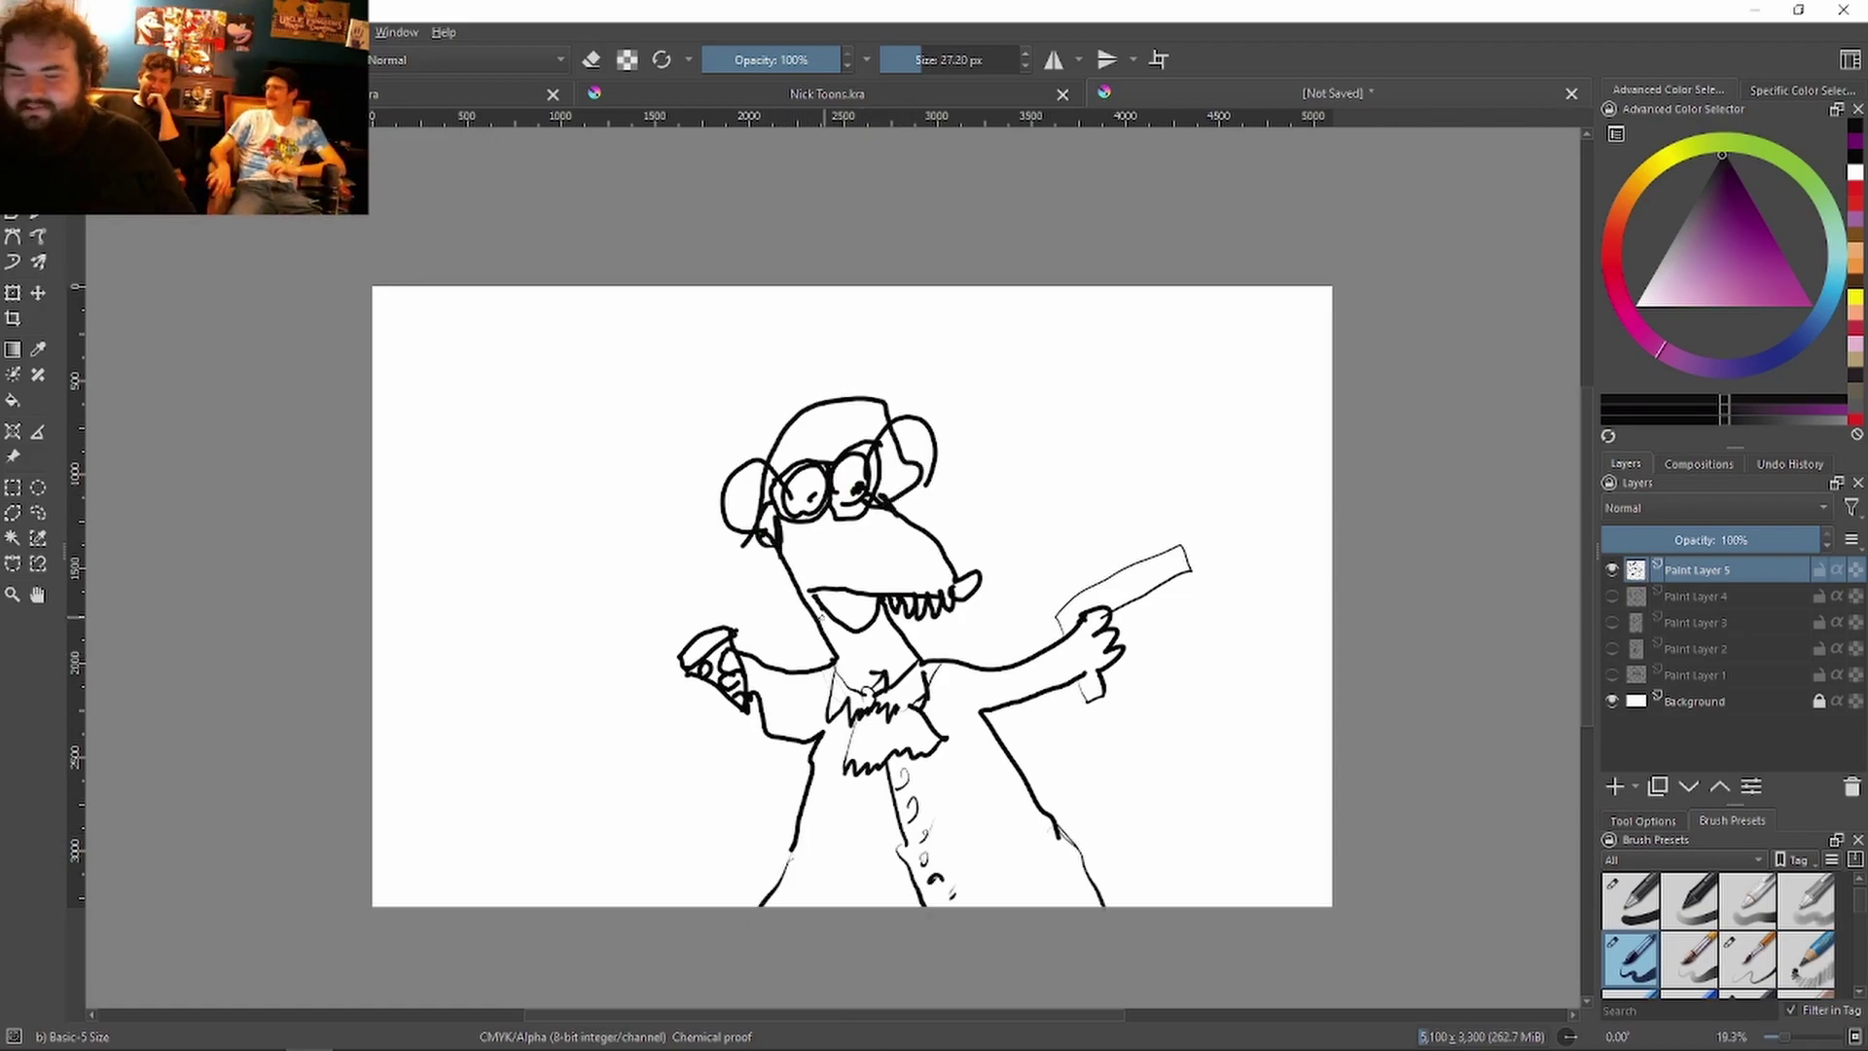
key(slash)
drag(824, 594, 835, 617)
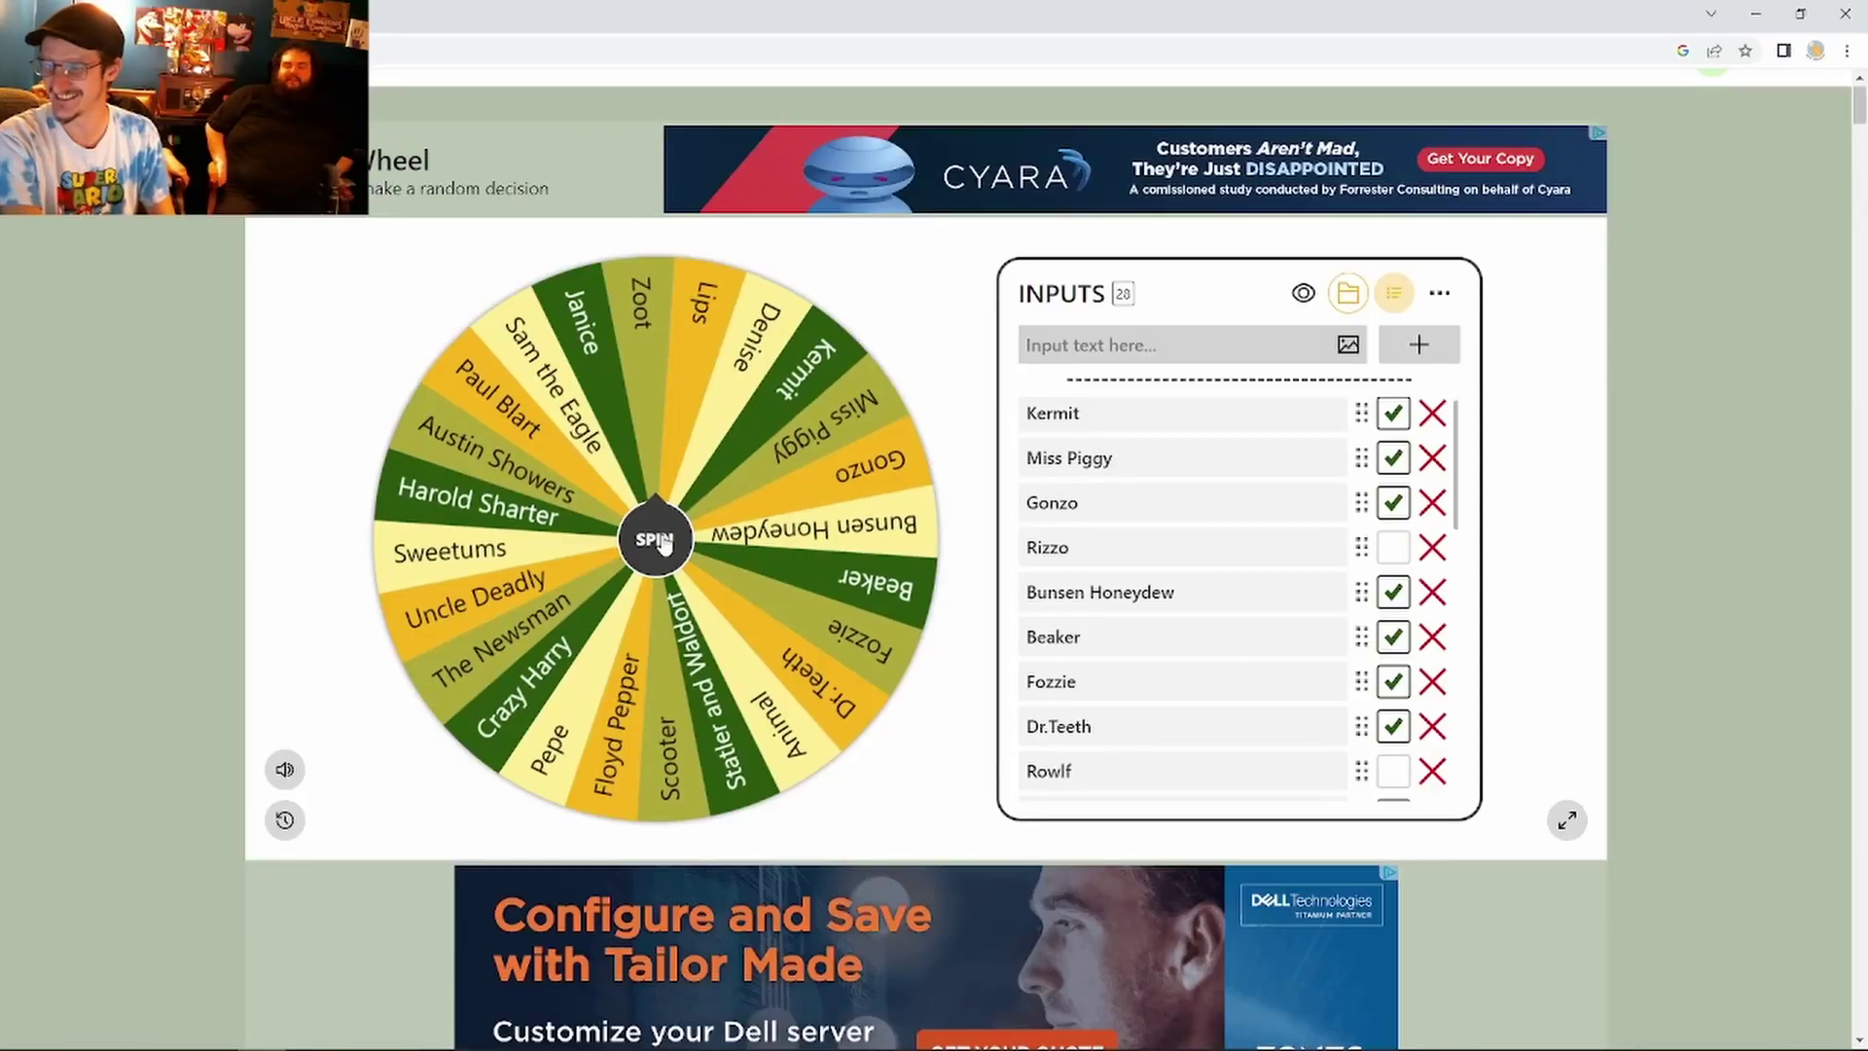
Step: Spin the character wheel, dismiss the pick and spin it again for another character
click(664, 545)
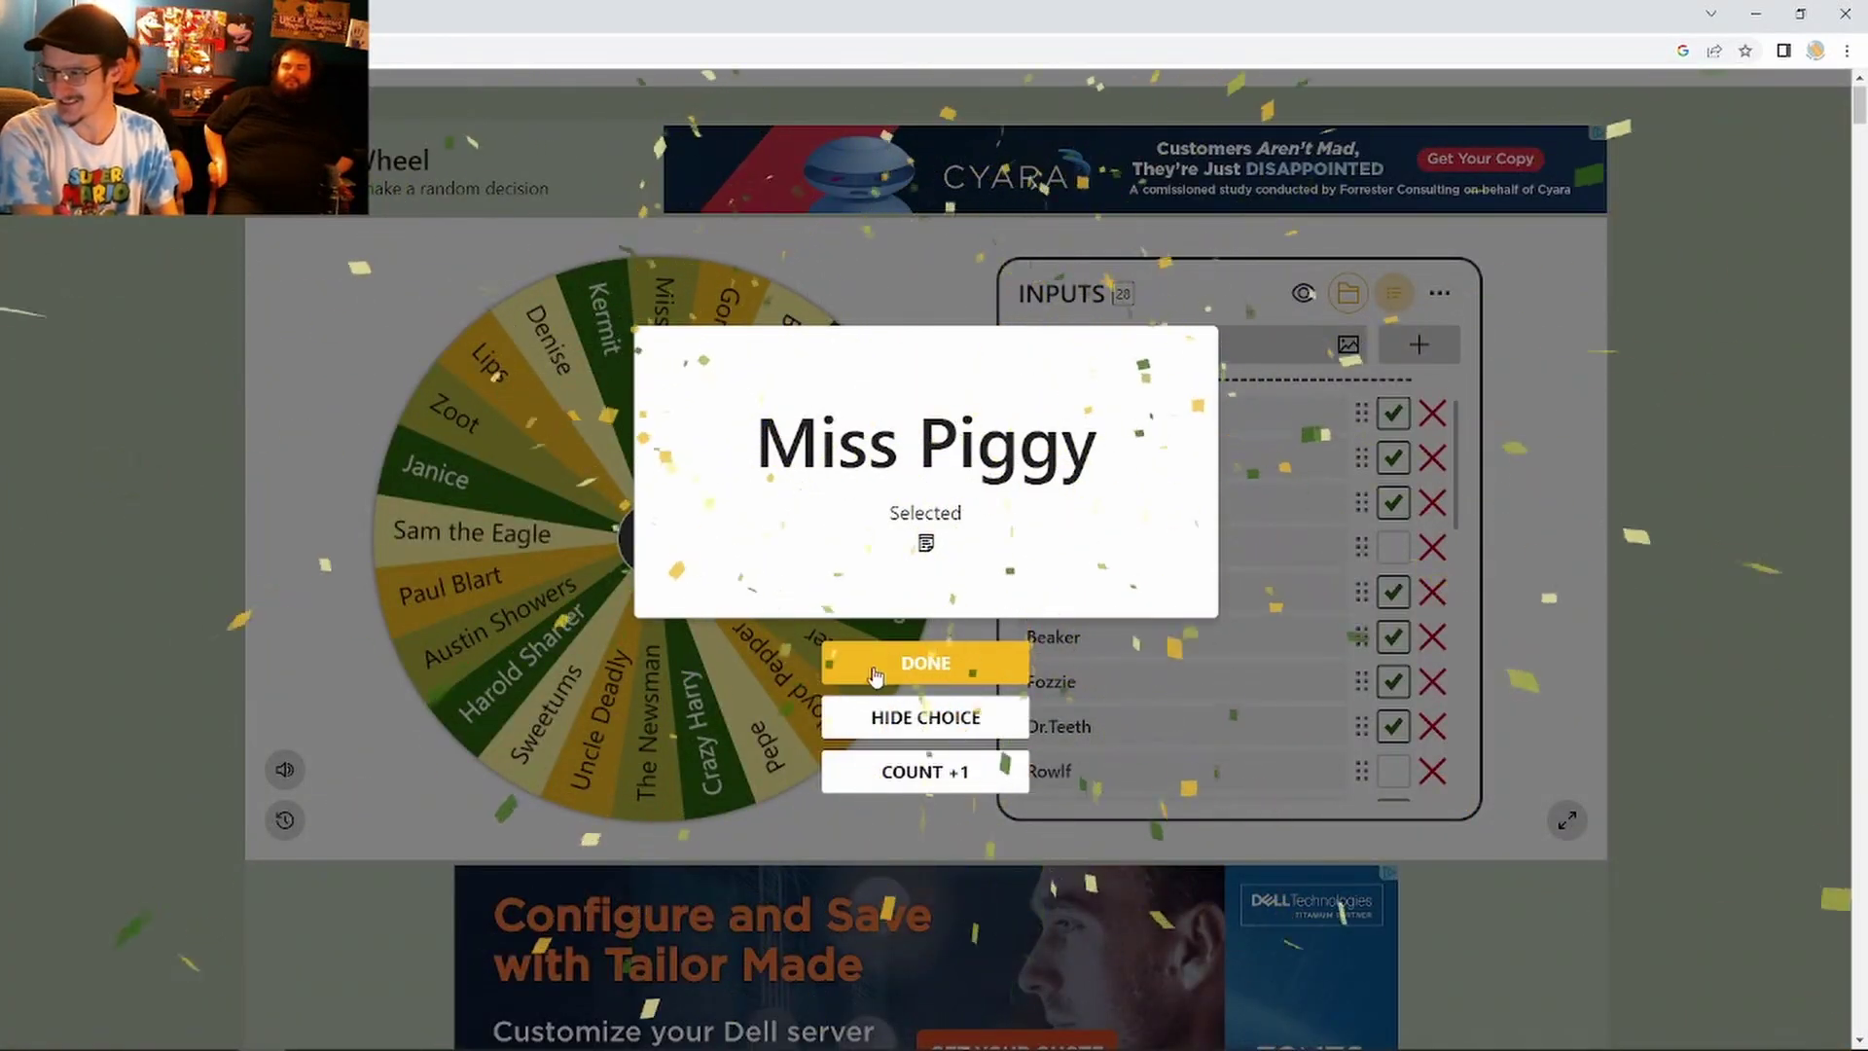
click(875, 675)
click(677, 530)
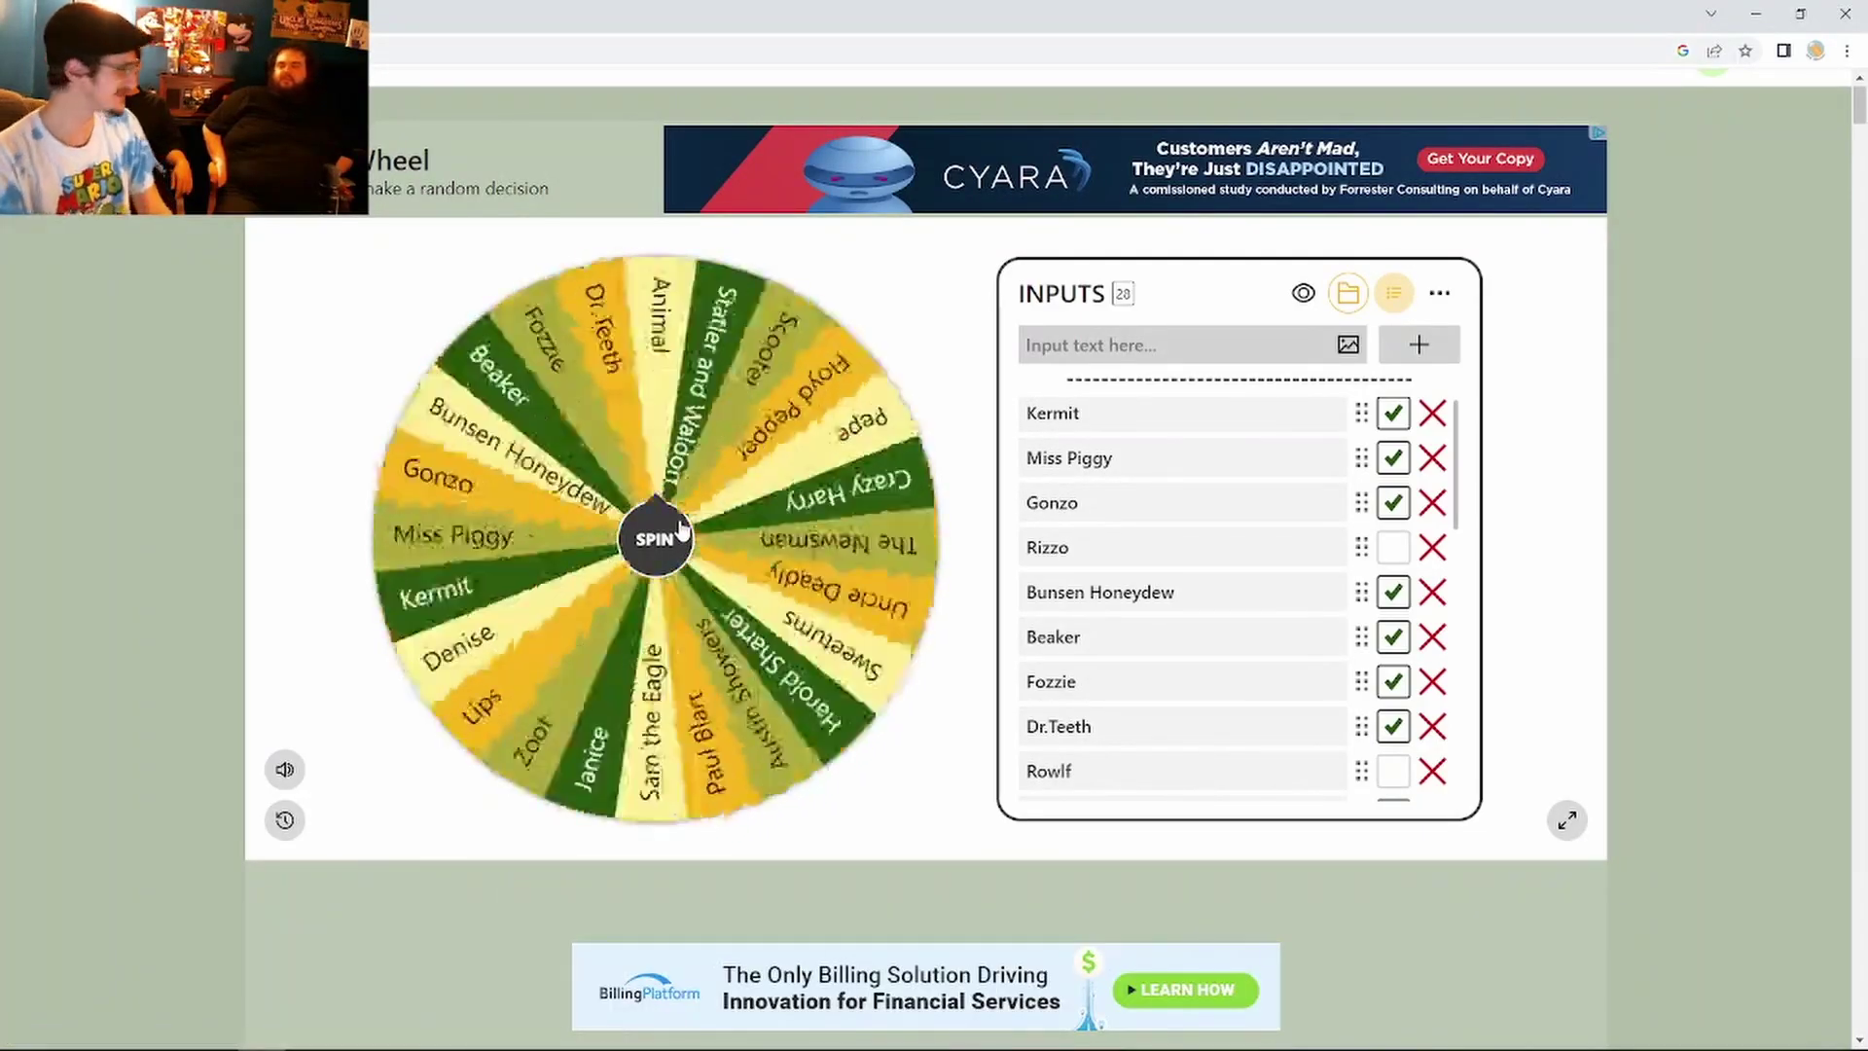
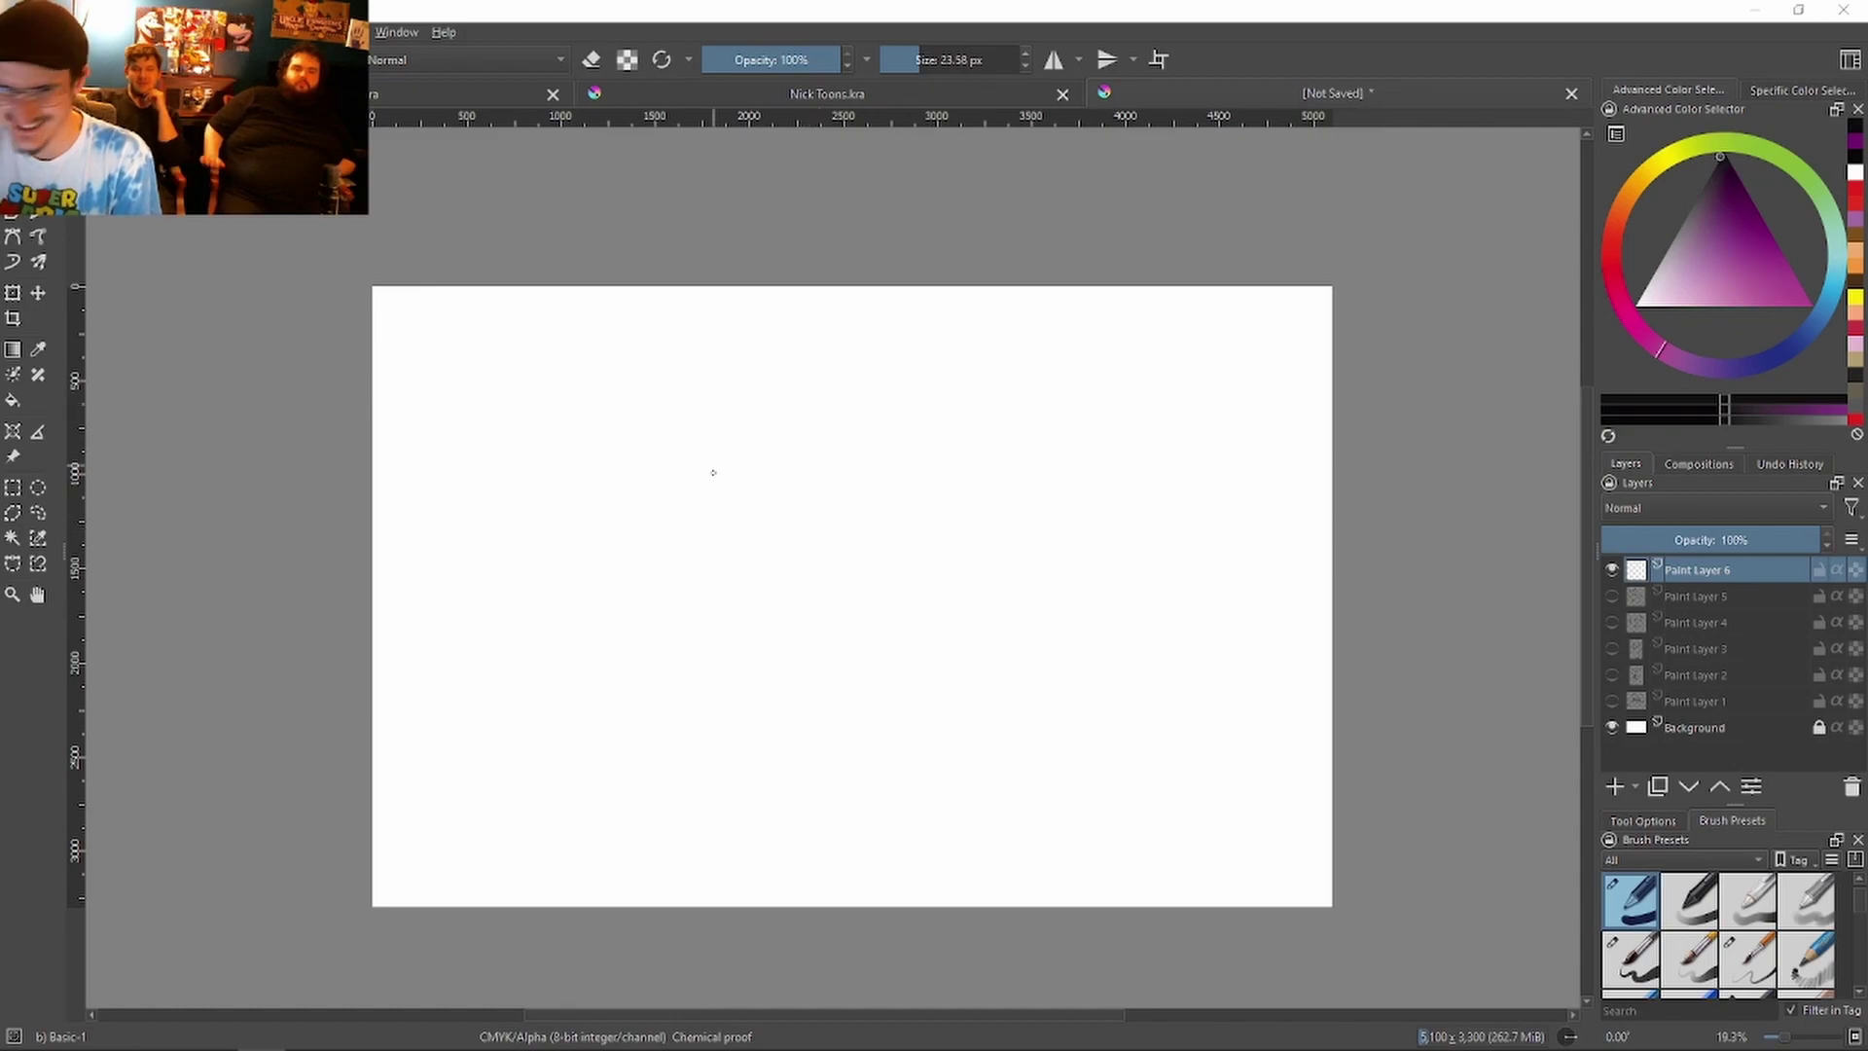
Step: Draw a row of six rounded upper teeth mid-canvas and erase the arc above them at a larger eraser size
mouse_move(718, 554)
mouse_down()
mouse_move(722, 523)
mouse_move(752, 533)
mouse_move(717, 509)
mouse_up()
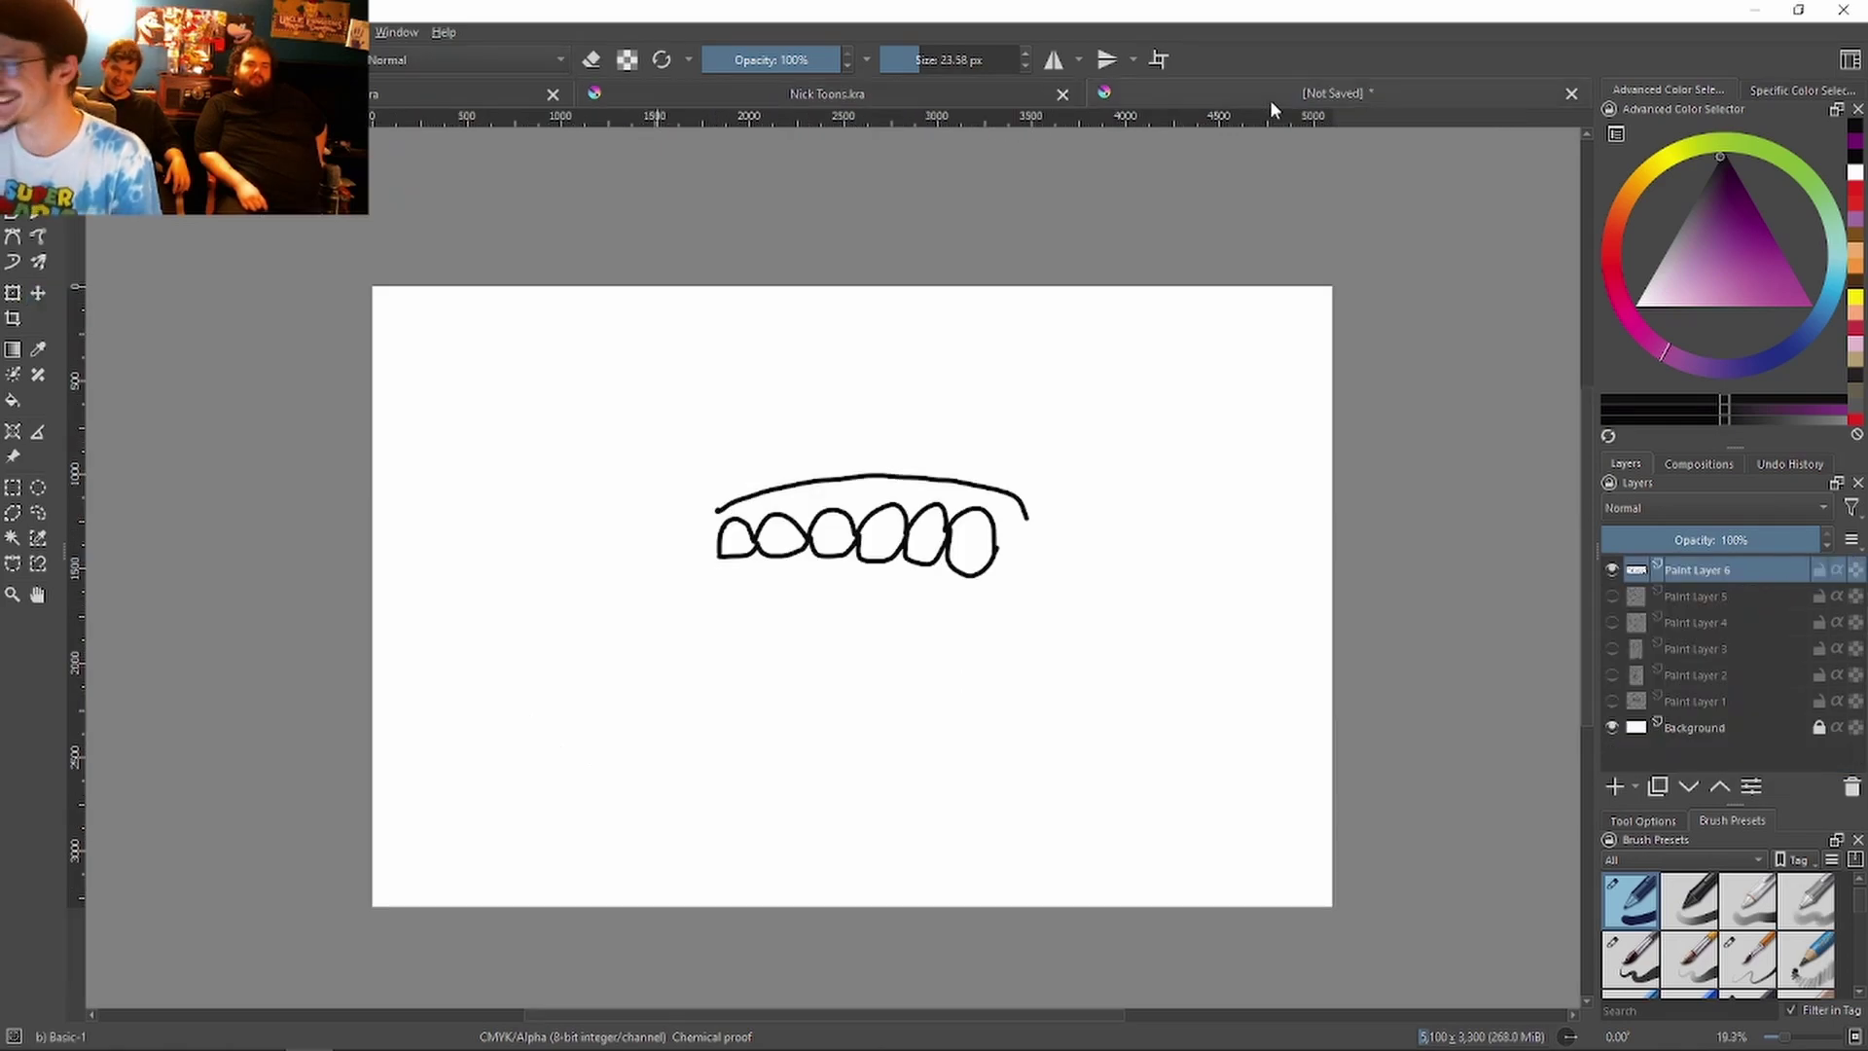
click(591, 60)
mouse_move(728, 503)
mouse_down()
mouse_move(868, 478)
mouse_move(978, 485)
mouse_move(1029, 514)
mouse_up()
click(936, 59)
drag(925, 475, 971, 480)
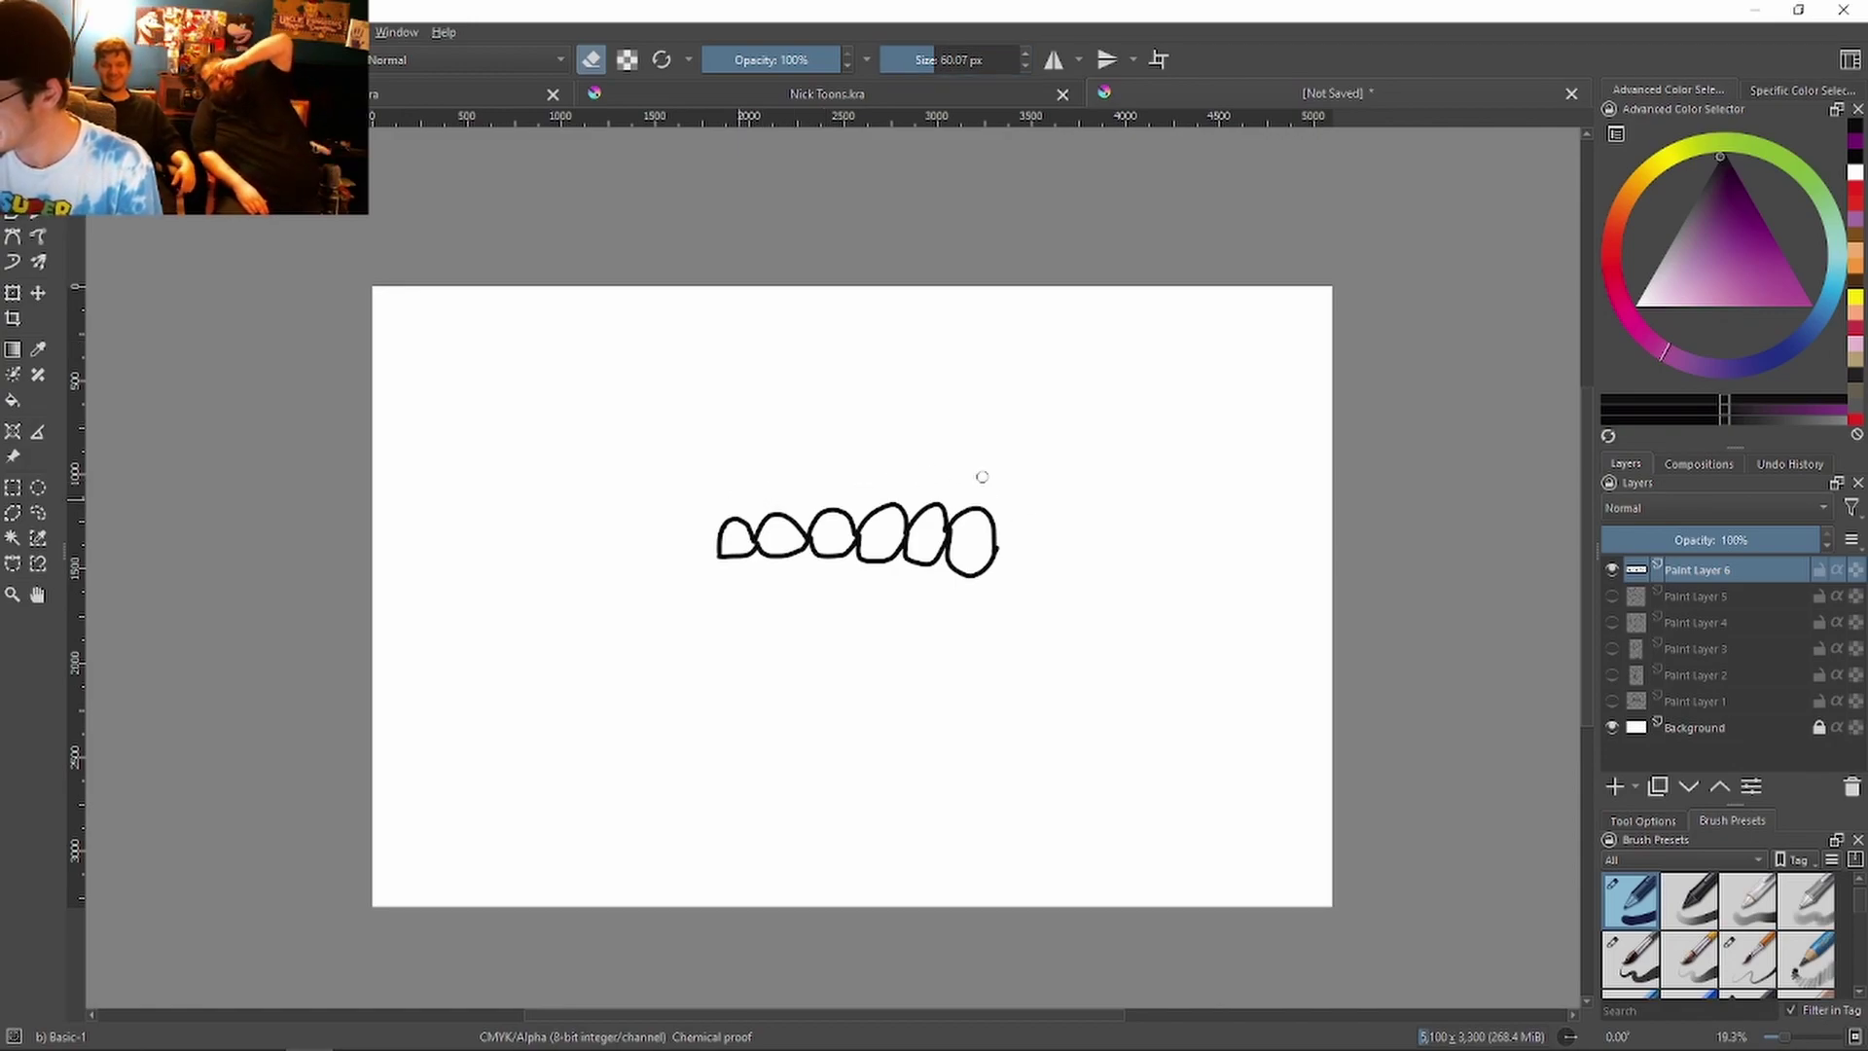
Step: Draw a long drooping nose with nostrils over the teeth using a 40.24 px brush, and erase the teeth lines behind it
click(590, 60)
click(908, 59)
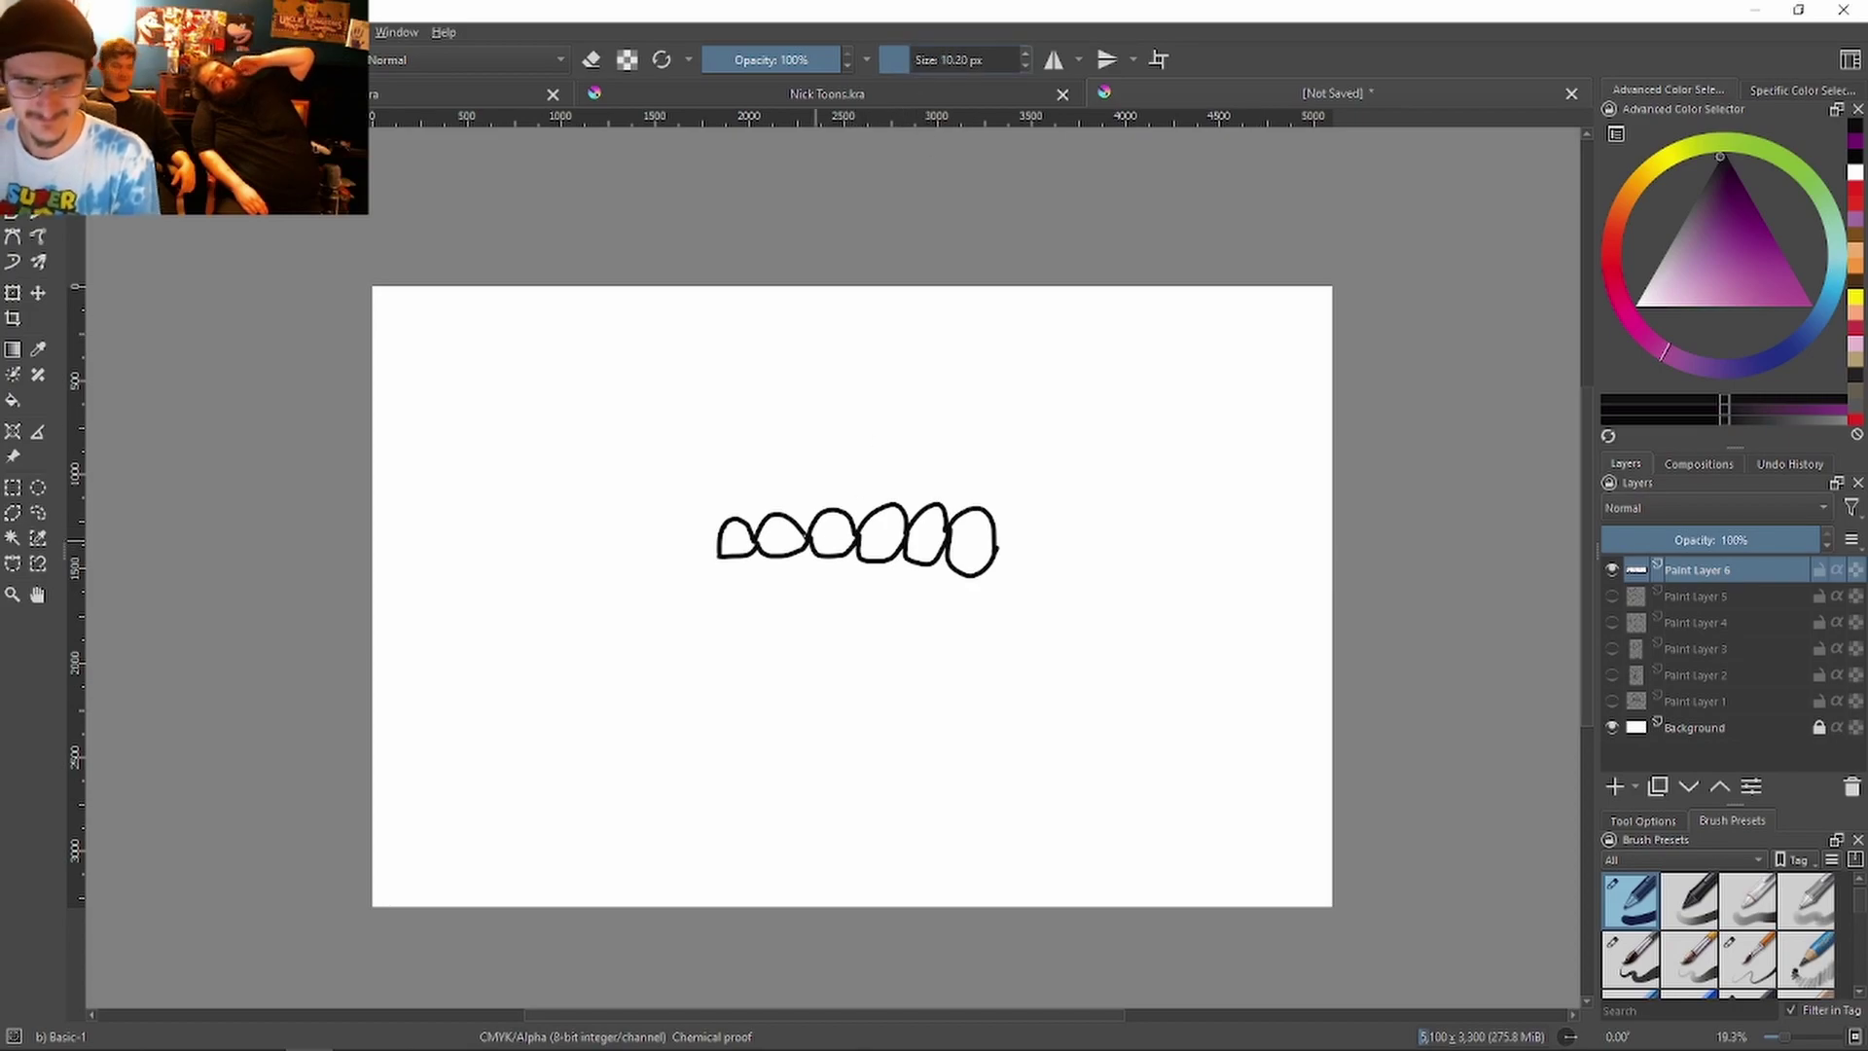
click(930, 60)
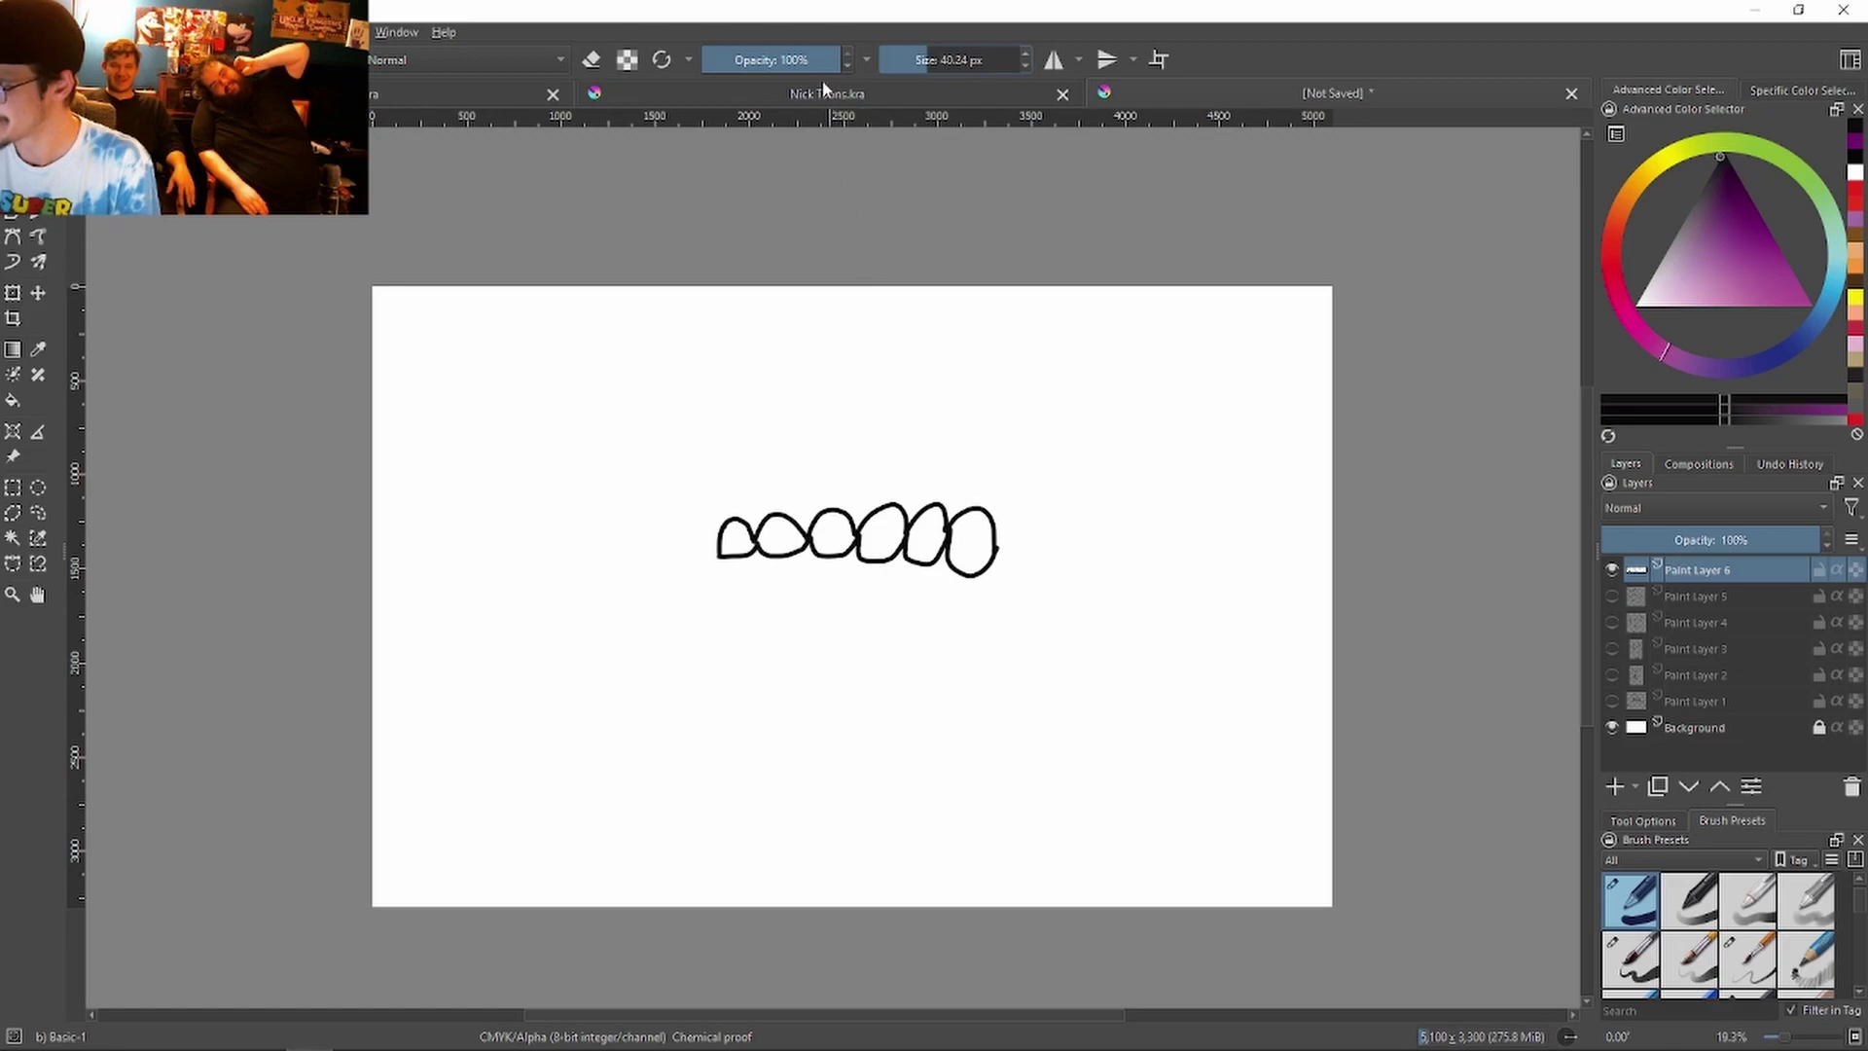
click(590, 60)
drag(857, 516, 843, 578)
mouse_move(869, 510)
mouse_down()
mouse_move(890, 569)
mouse_move(848, 496)
mouse_move(895, 457)
mouse_move(839, 506)
mouse_move(920, 496)
mouse_up()
key(e)
key(e)
key(e)
drag(737, 433, 813, 416)
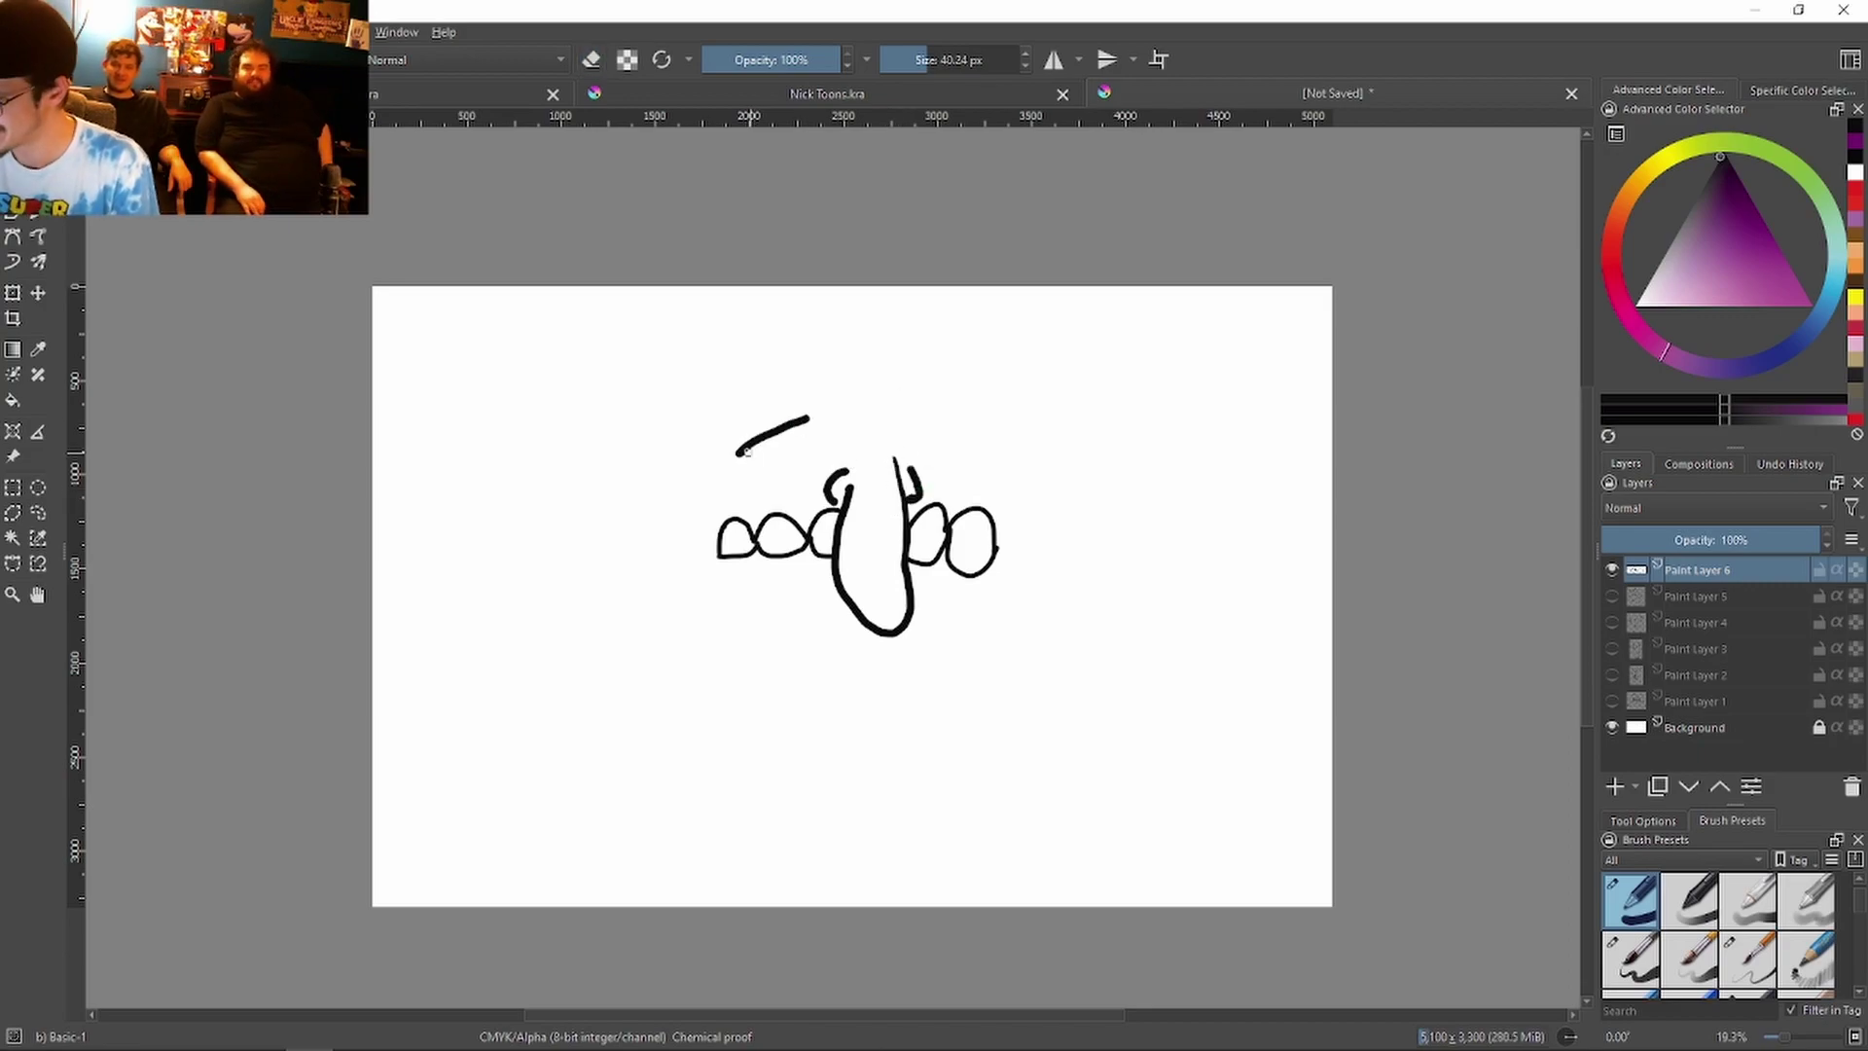
key(ctrl+z)
Step: Switch to the Basic-5 Size brush and draw half-closed eyes with tall arched lids, a wide open mouth and a curved chin
key(slash)
mouse_move(736, 472)
mouse_down()
mouse_move(800, 445)
mouse_move(790, 458)
mouse_up()
drag(919, 433, 980, 463)
mouse_move(927, 455)
mouse_down()
mouse_move(975, 472)
mouse_move(962, 453)
mouse_up()
drag(818, 418, 728, 452)
drag(918, 433, 981, 449)
drag(708, 577, 1046, 572)
mouse_move(720, 523)
mouse_down()
mouse_move(839, 506)
mouse_move(769, 591)
mouse_move(1026, 533)
mouse_up()
drag(827, 572, 800, 602)
drag(912, 576, 955, 605)
Step: Scale the whole face down slightly with the Transform tool and apply it
key(t)
key(ctrl+t)
drag(1049, 355, 967, 434)
key(Return)
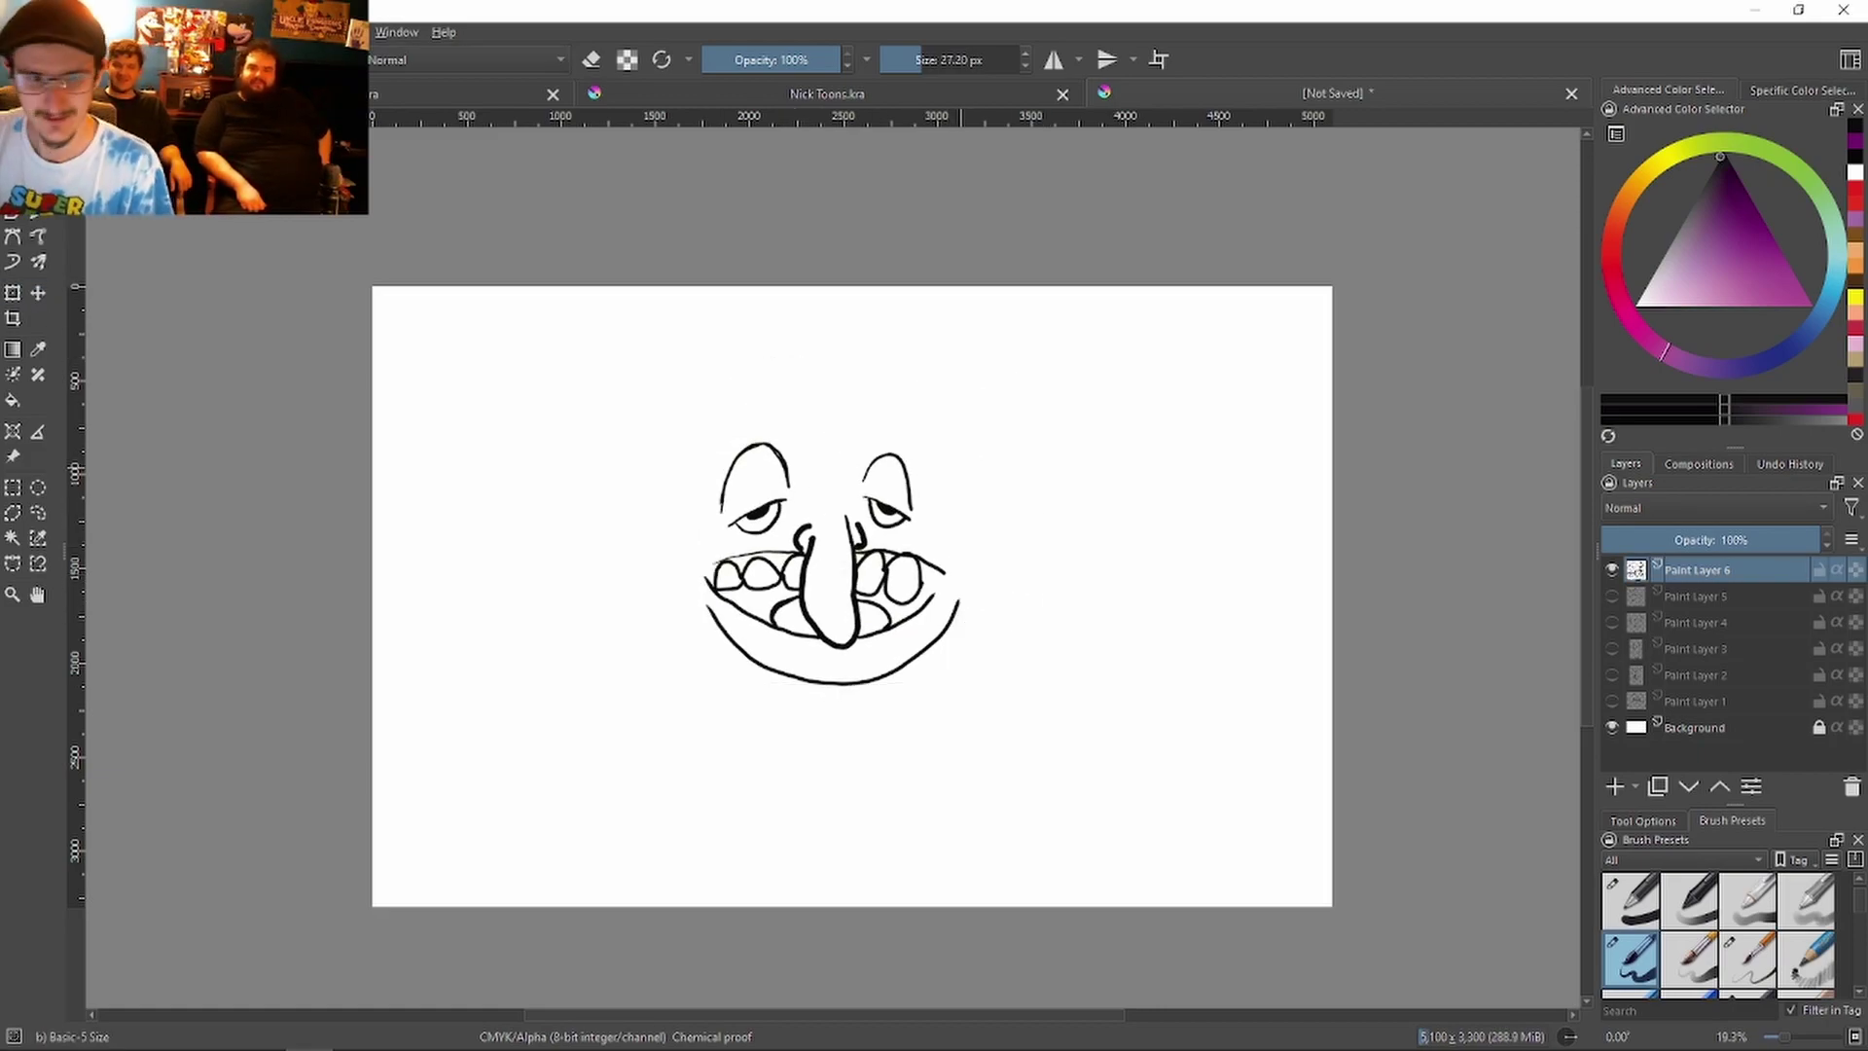
Step: Draw a jagged fringe across the forehead, both sides of the face and a shaggy beard around the chin
mouse_move(693, 409)
mouse_down()
mouse_move(750, 422)
mouse_move(842, 447)
mouse_move(892, 431)
mouse_move(953, 455)
mouse_move(971, 417)
mouse_move(831, 394)
mouse_move(710, 401)
mouse_up()
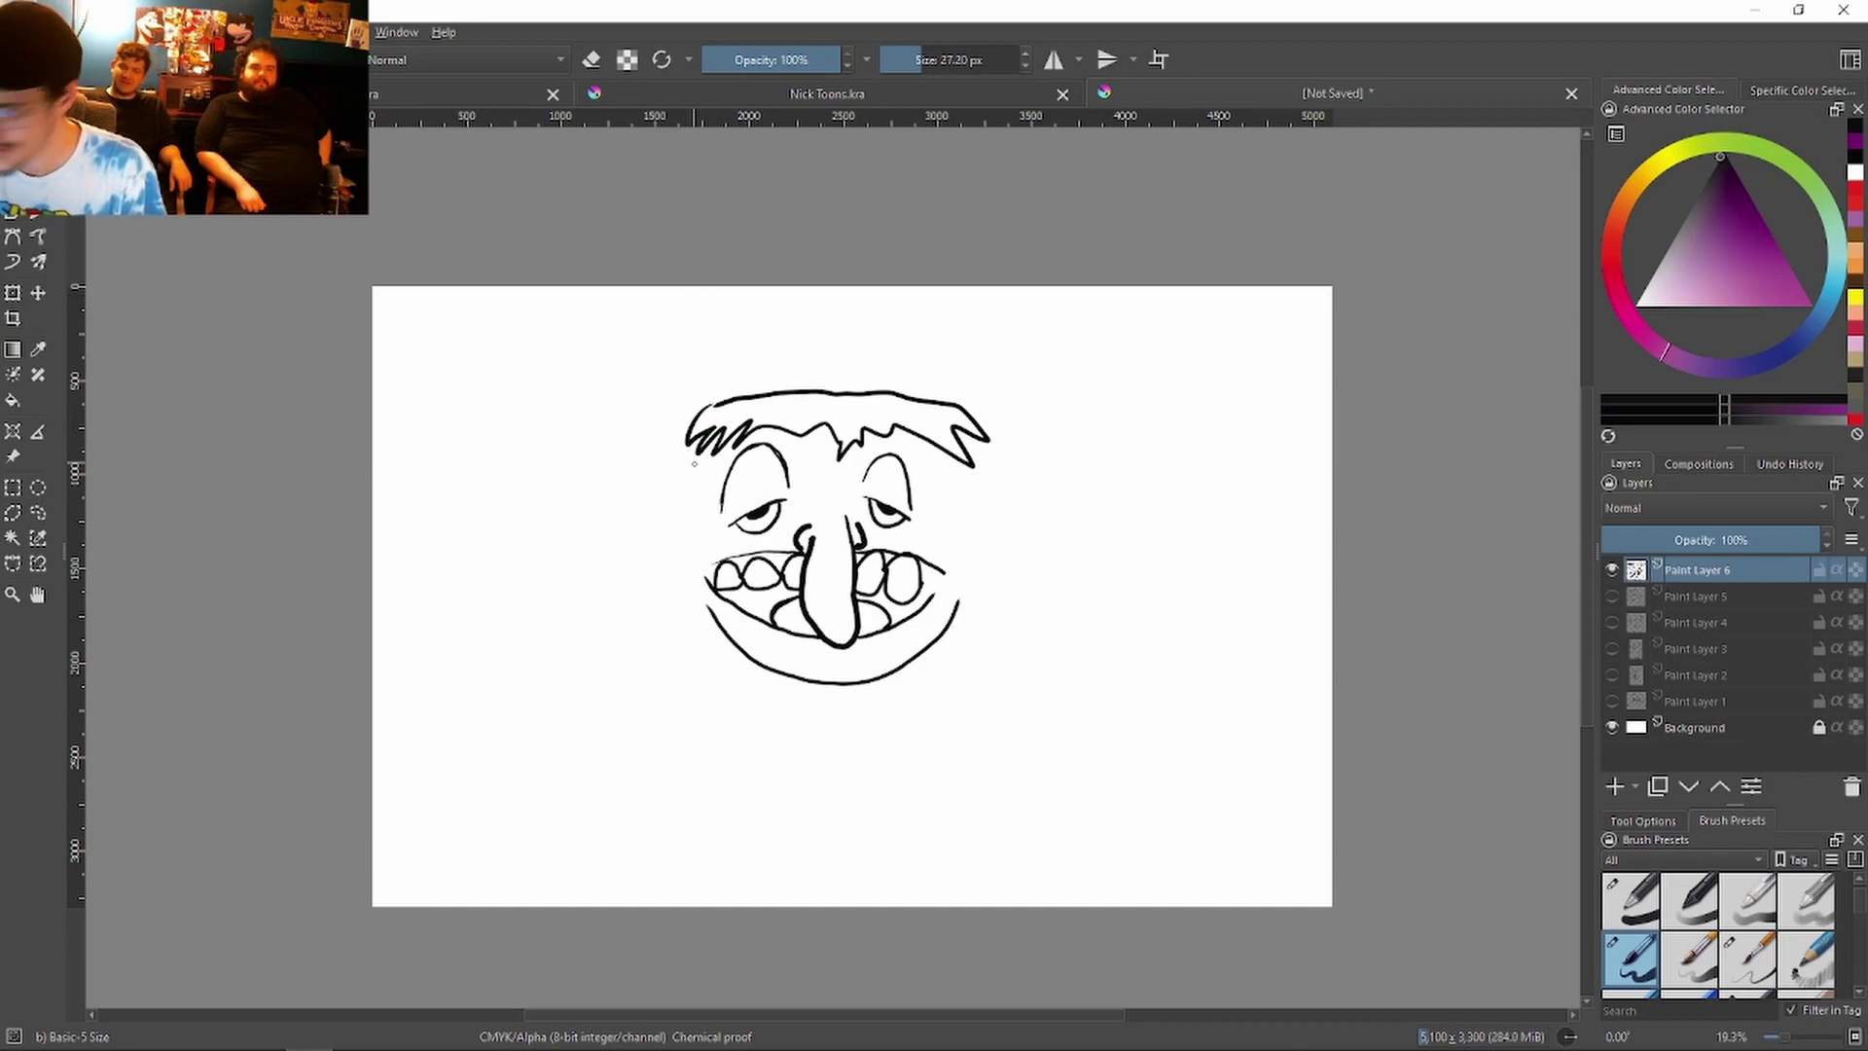
mouse_move(709, 446)
mouse_down()
mouse_move(686, 555)
mouse_move(700, 595)
mouse_up()
mouse_move(959, 605)
mouse_down()
mouse_move(973, 562)
mouse_move(950, 457)
mouse_up()
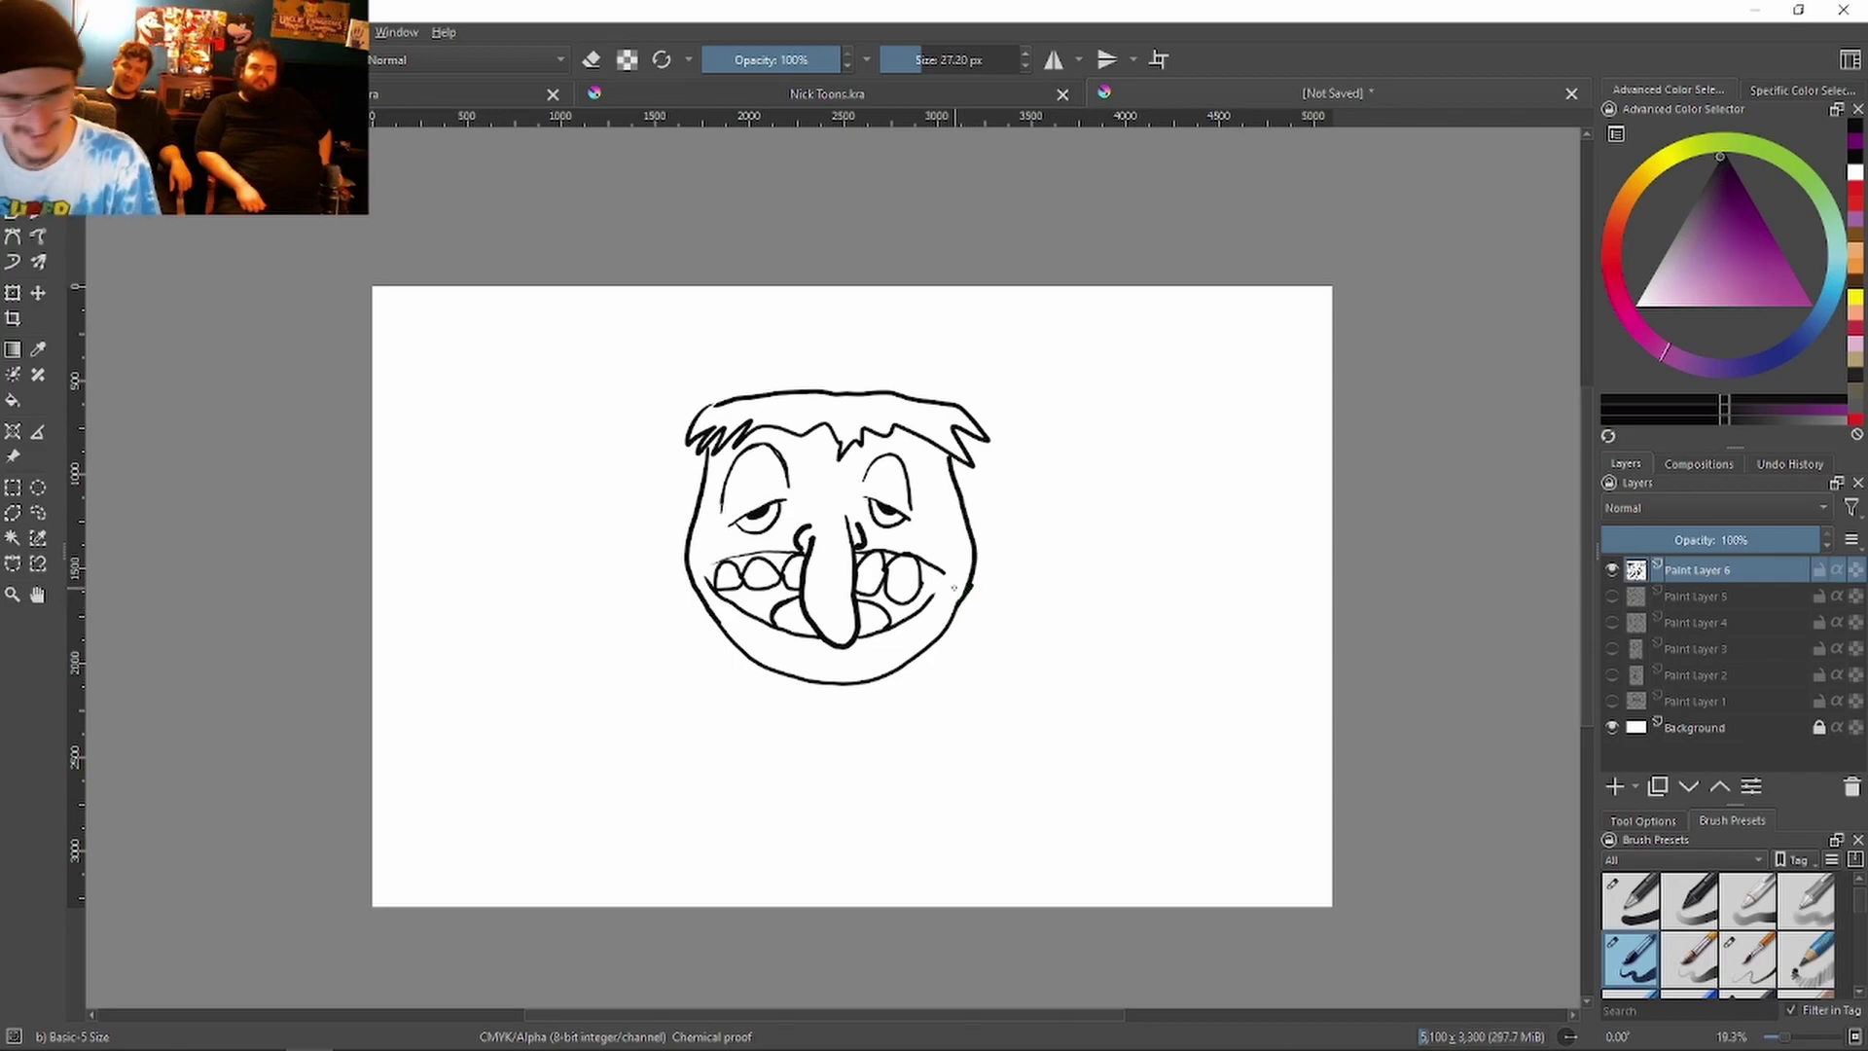
mouse_move(693, 451)
mouse_down()
mouse_move(668, 610)
mouse_move(716, 691)
mouse_move(803, 747)
mouse_move(858, 743)
mouse_move(971, 648)
mouse_move(991, 575)
mouse_move(964, 458)
mouse_up()
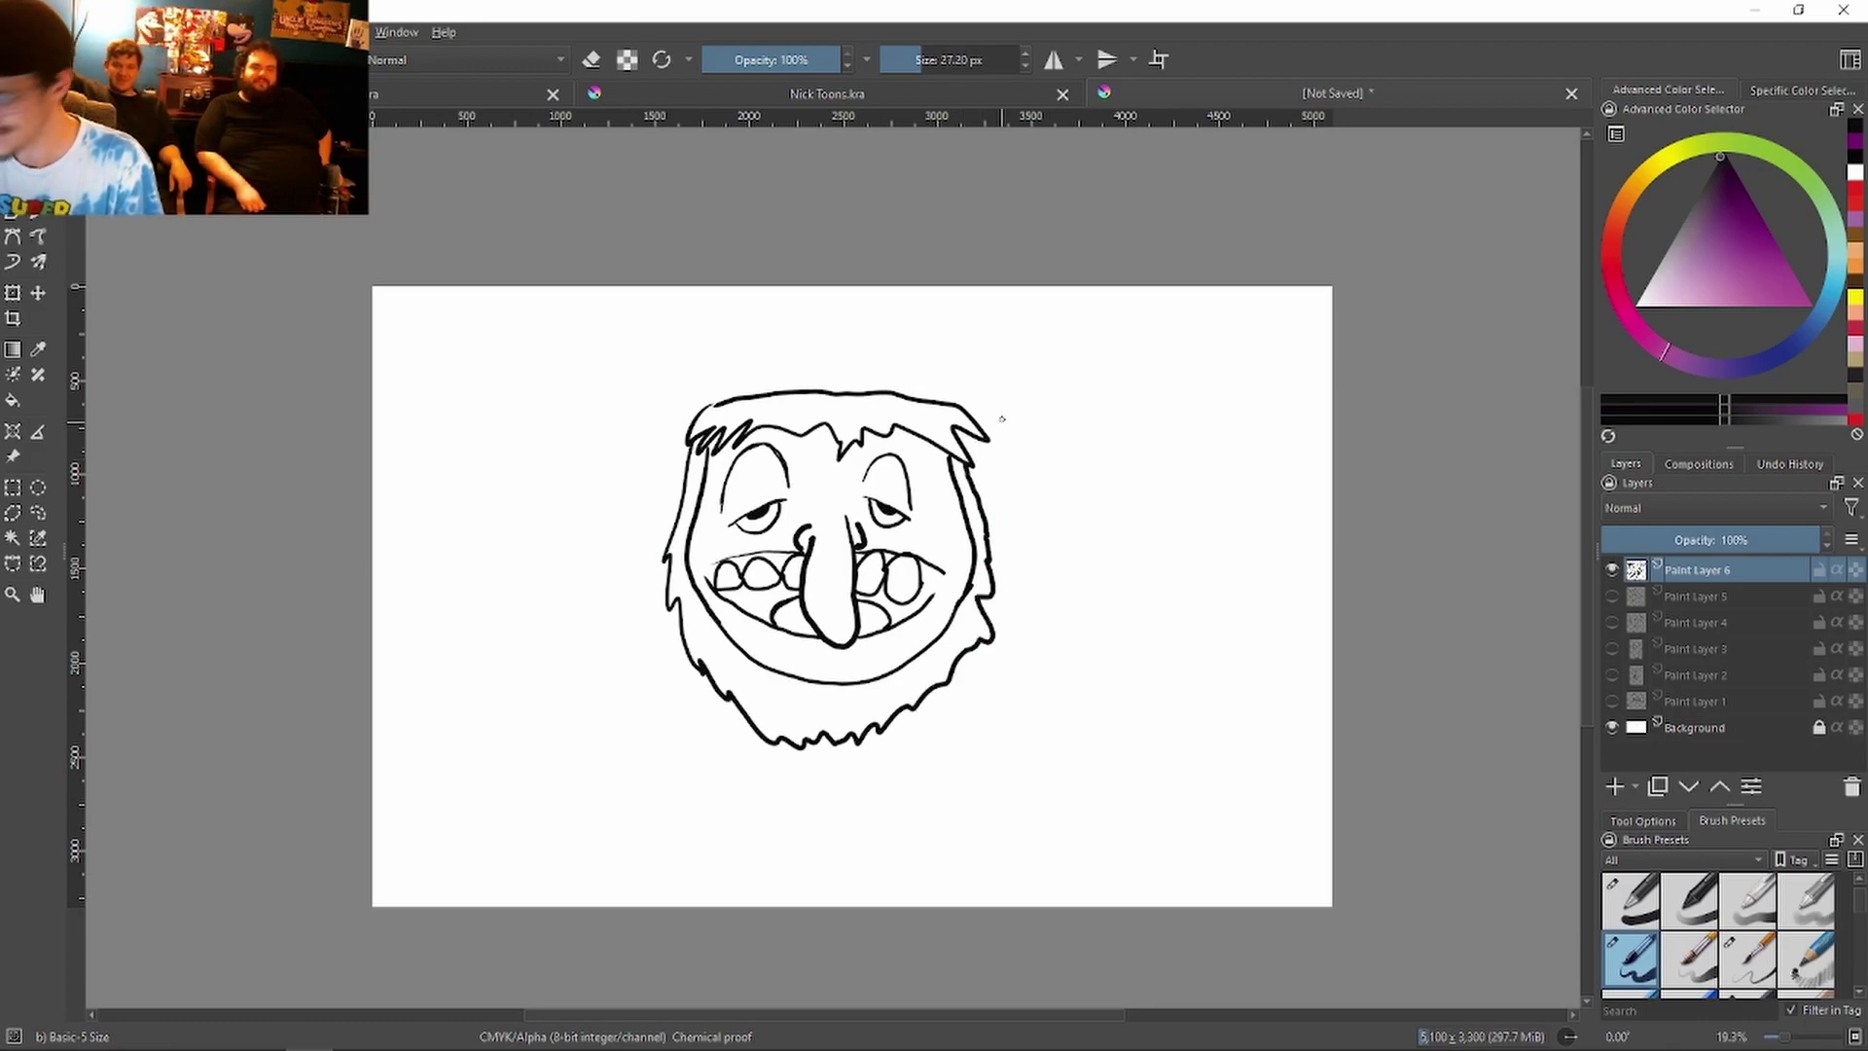
Step: Draw a wide-brimmed top hat with a band, its crown running off the canvas, and a curved feather on one side
mouse_move(681, 458)
mouse_down()
mouse_move(723, 359)
mouse_move(1004, 374)
mouse_move(1053, 420)
mouse_move(978, 483)
mouse_up()
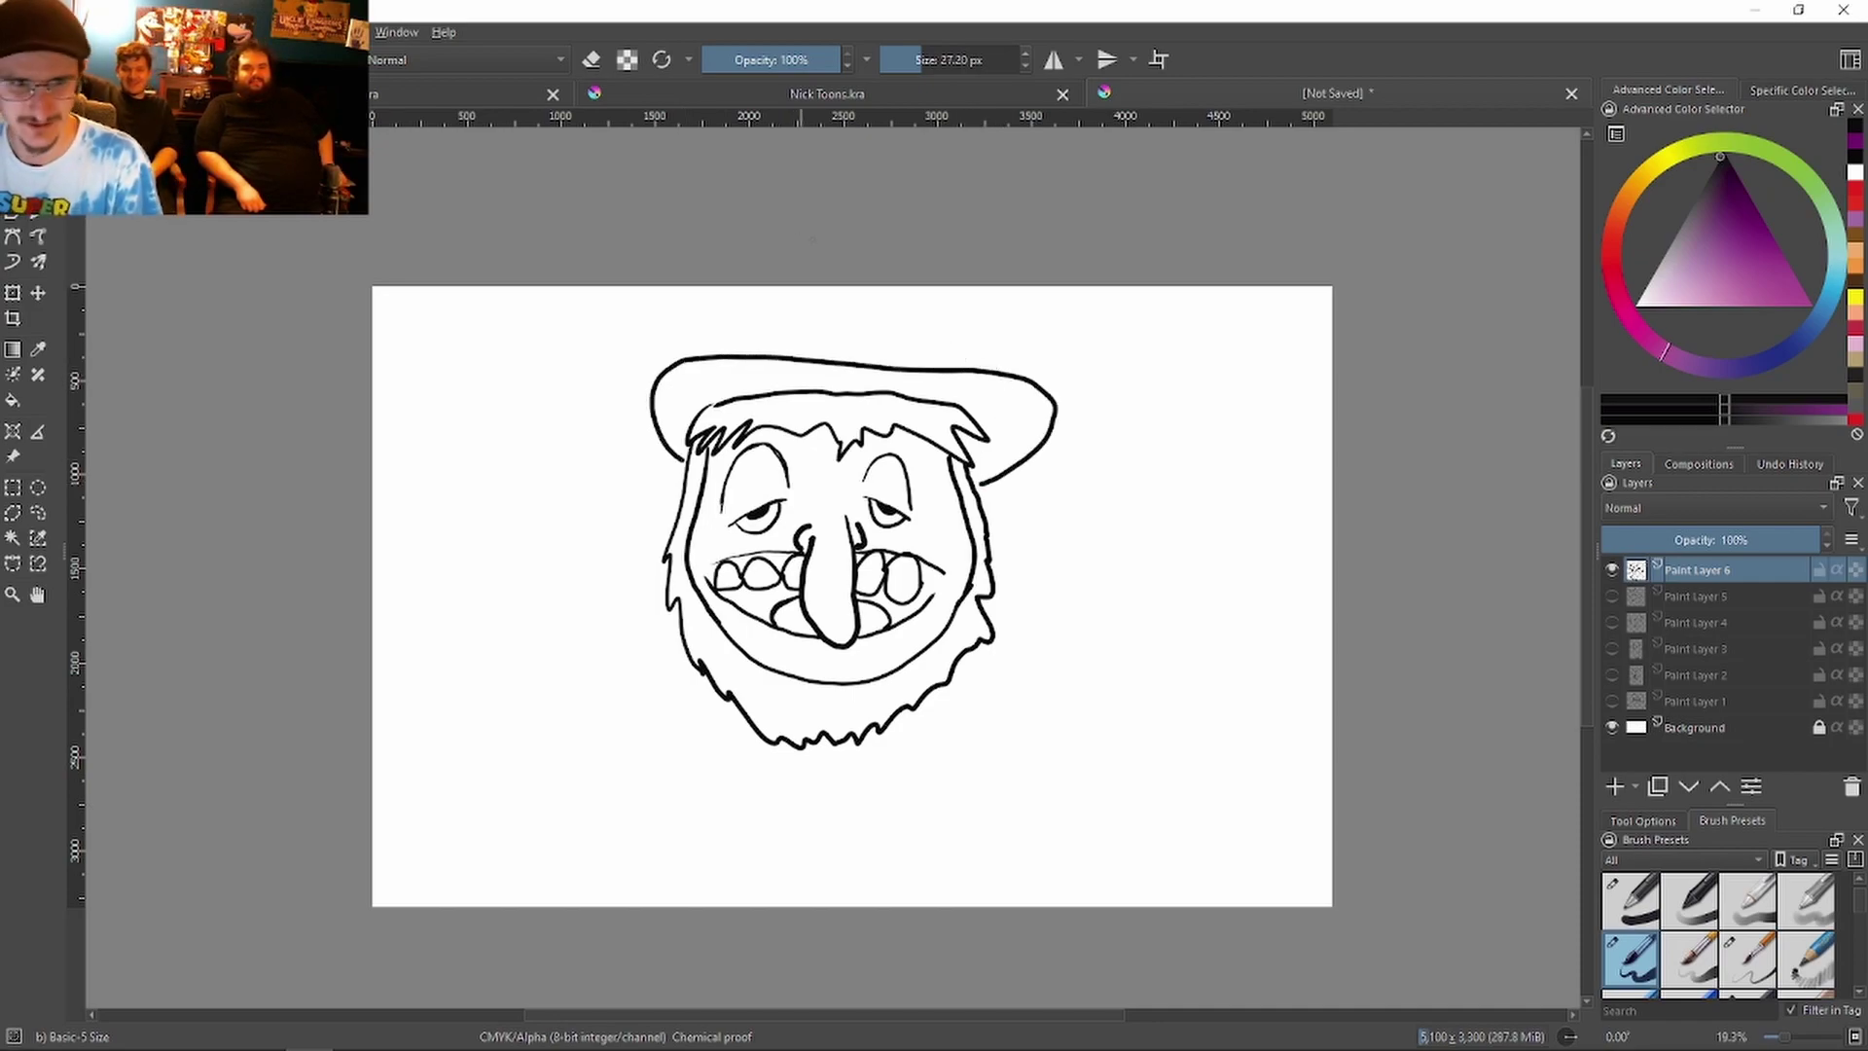
mouse_move(744, 356)
mouse_down()
mouse_move(792, 319)
mouse_move(934, 347)
mouse_up()
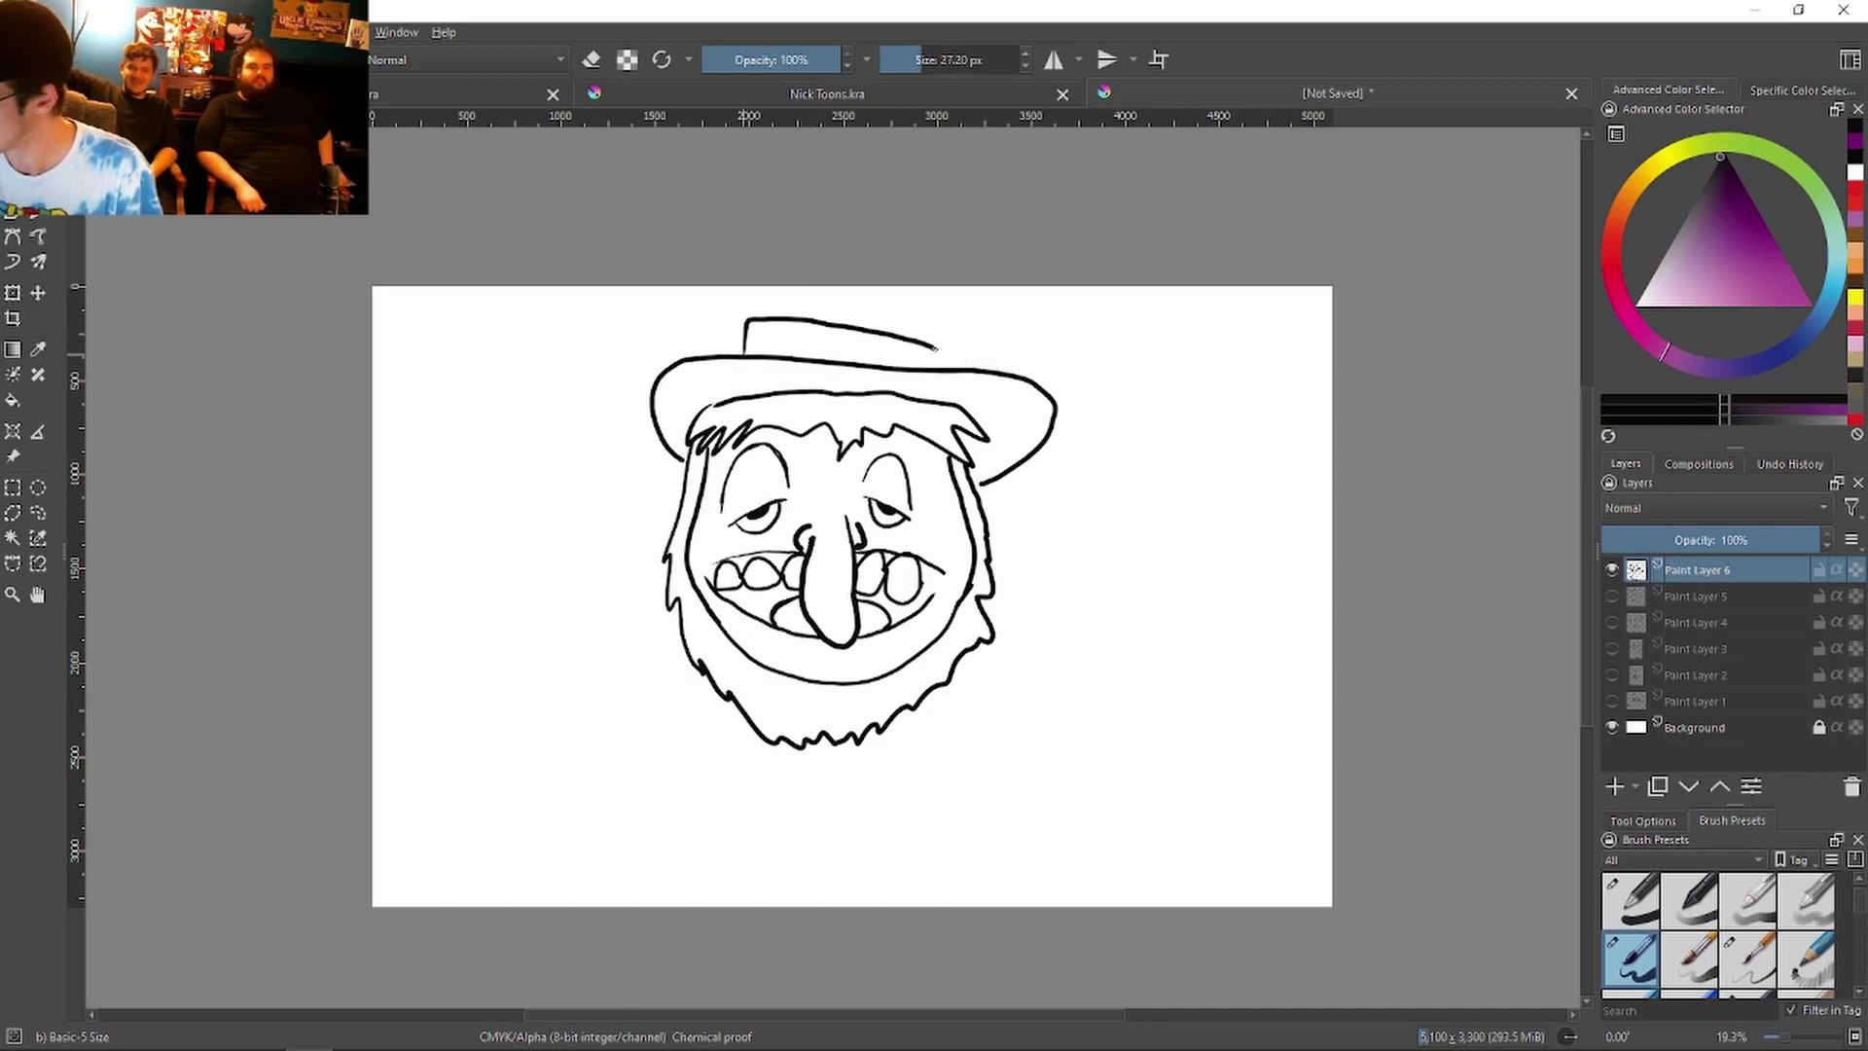
drag(747, 321, 748, 284)
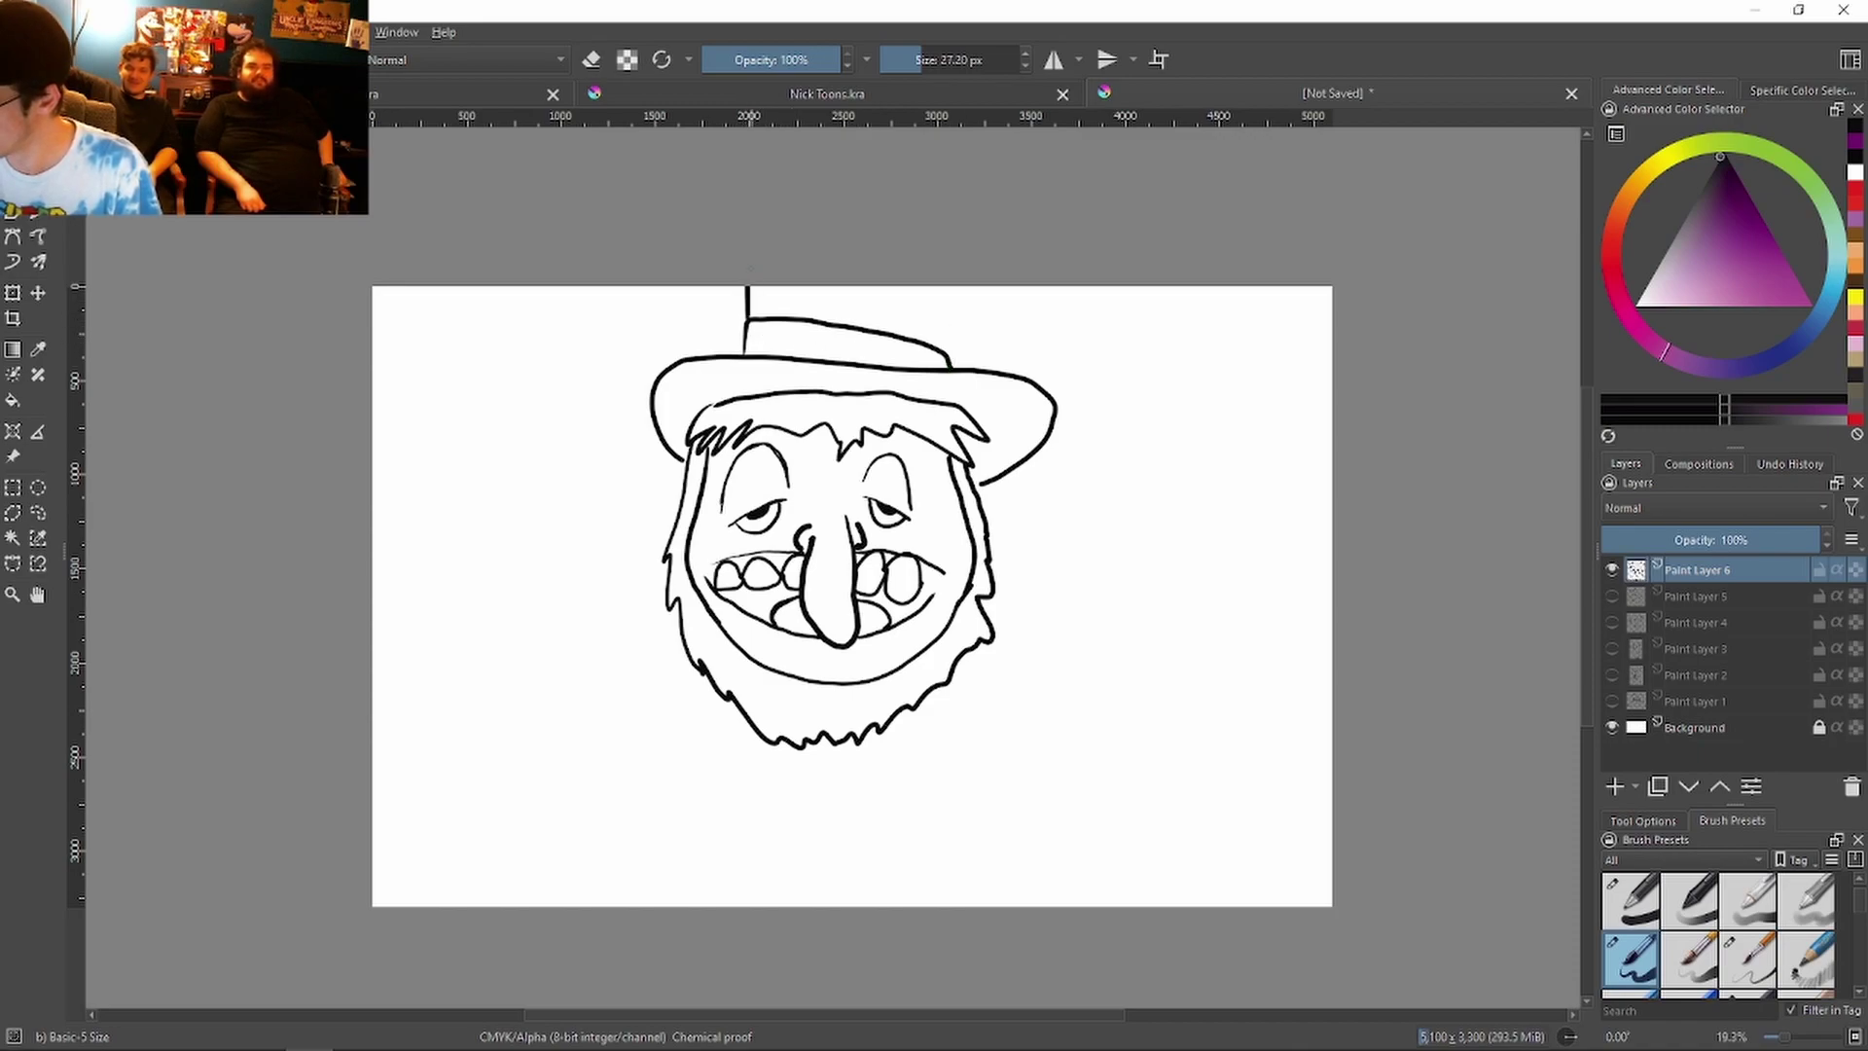
mouse_move(944, 363)
mouse_down()
mouse_move(944, 285)
mouse_move(1049, 327)
mouse_up()
mouse_move(899, 339)
mouse_down()
mouse_move(925, 307)
mouse_move(1056, 304)
mouse_up()
mouse_move(902, 366)
mouse_down()
mouse_move(1043, 325)
mouse_move(1094, 363)
mouse_move(1047, 321)
mouse_move(1105, 376)
mouse_up()
drag(1051, 337, 1096, 383)
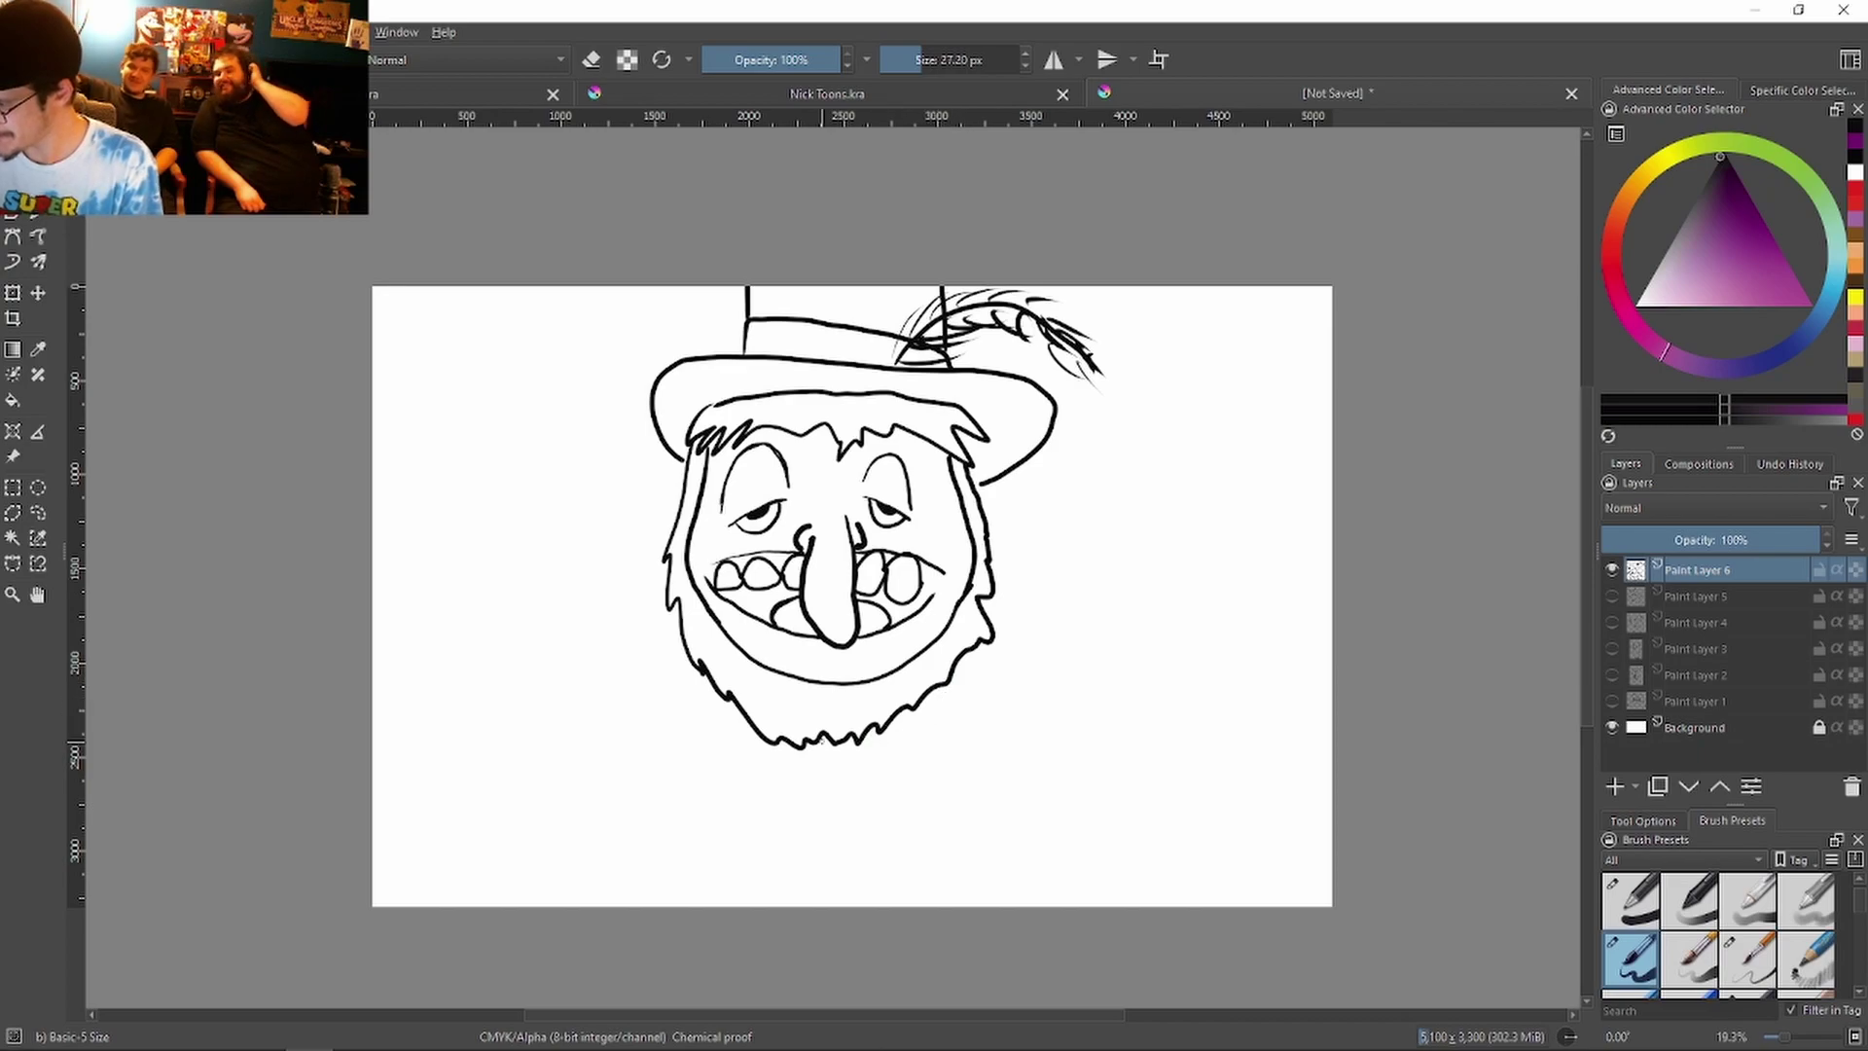
Step: Draw a tiny body with a waistline and two pointed legs below the beard, plus two raised curved arms
mouse_move(779, 764)
mouse_down()
mouse_move(814, 822)
mouse_move(862, 785)
mouse_move(875, 727)
mouse_up()
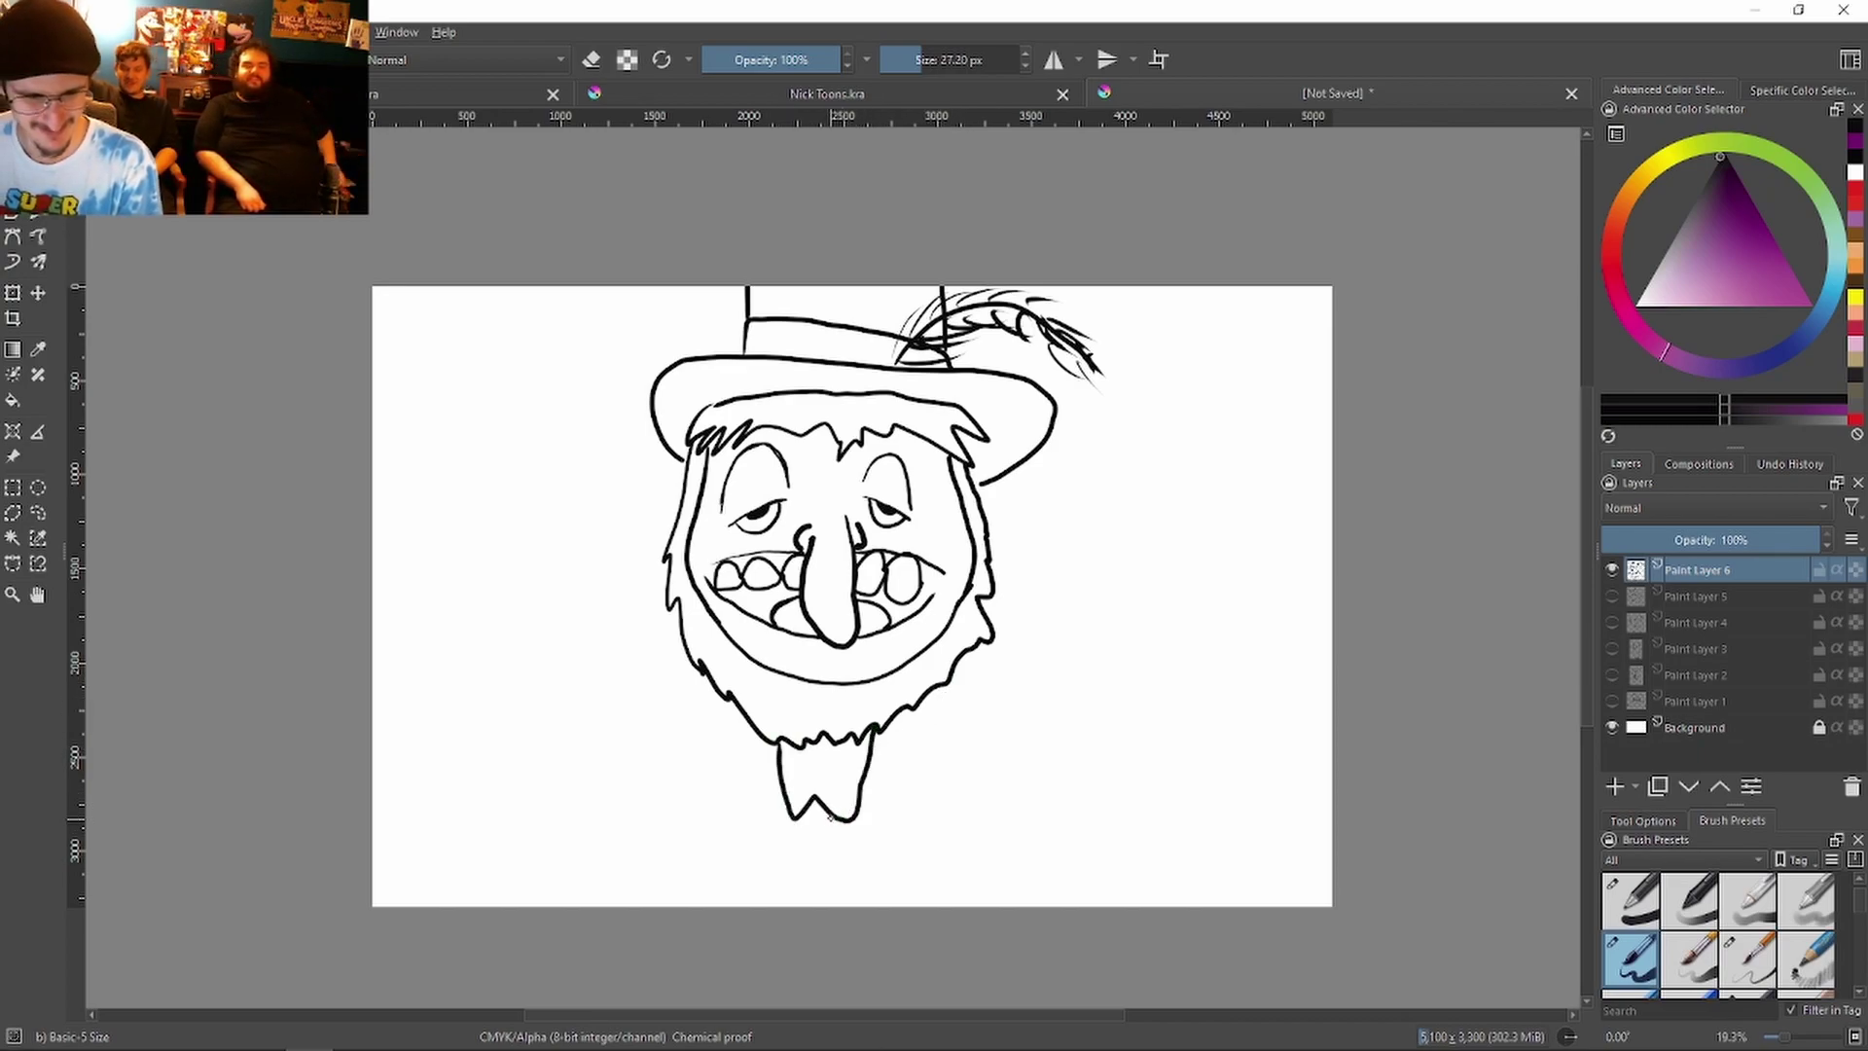
drag(781, 779, 863, 773)
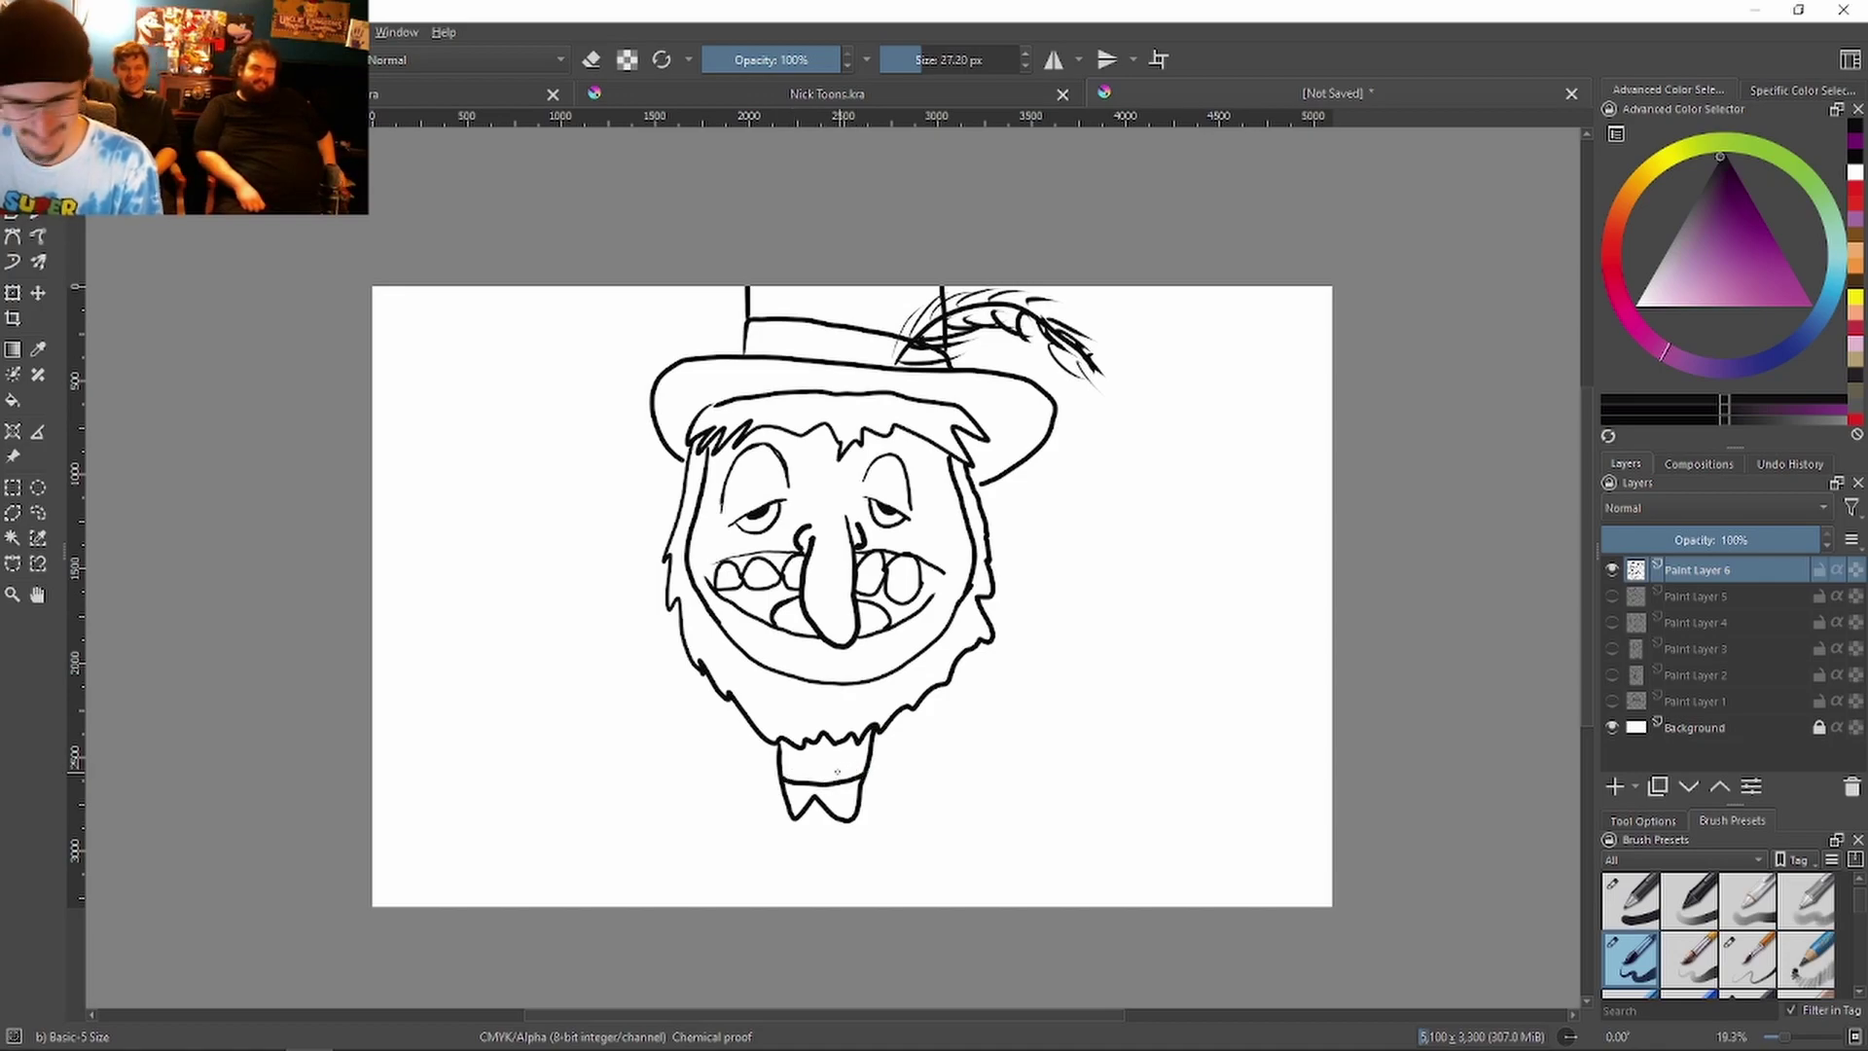
mouse_move(754, 730)
mouse_down()
mouse_move(670, 730)
mouse_move(583, 587)
mouse_move(619, 558)
mouse_move(633, 630)
mouse_move(718, 698)
mouse_up()
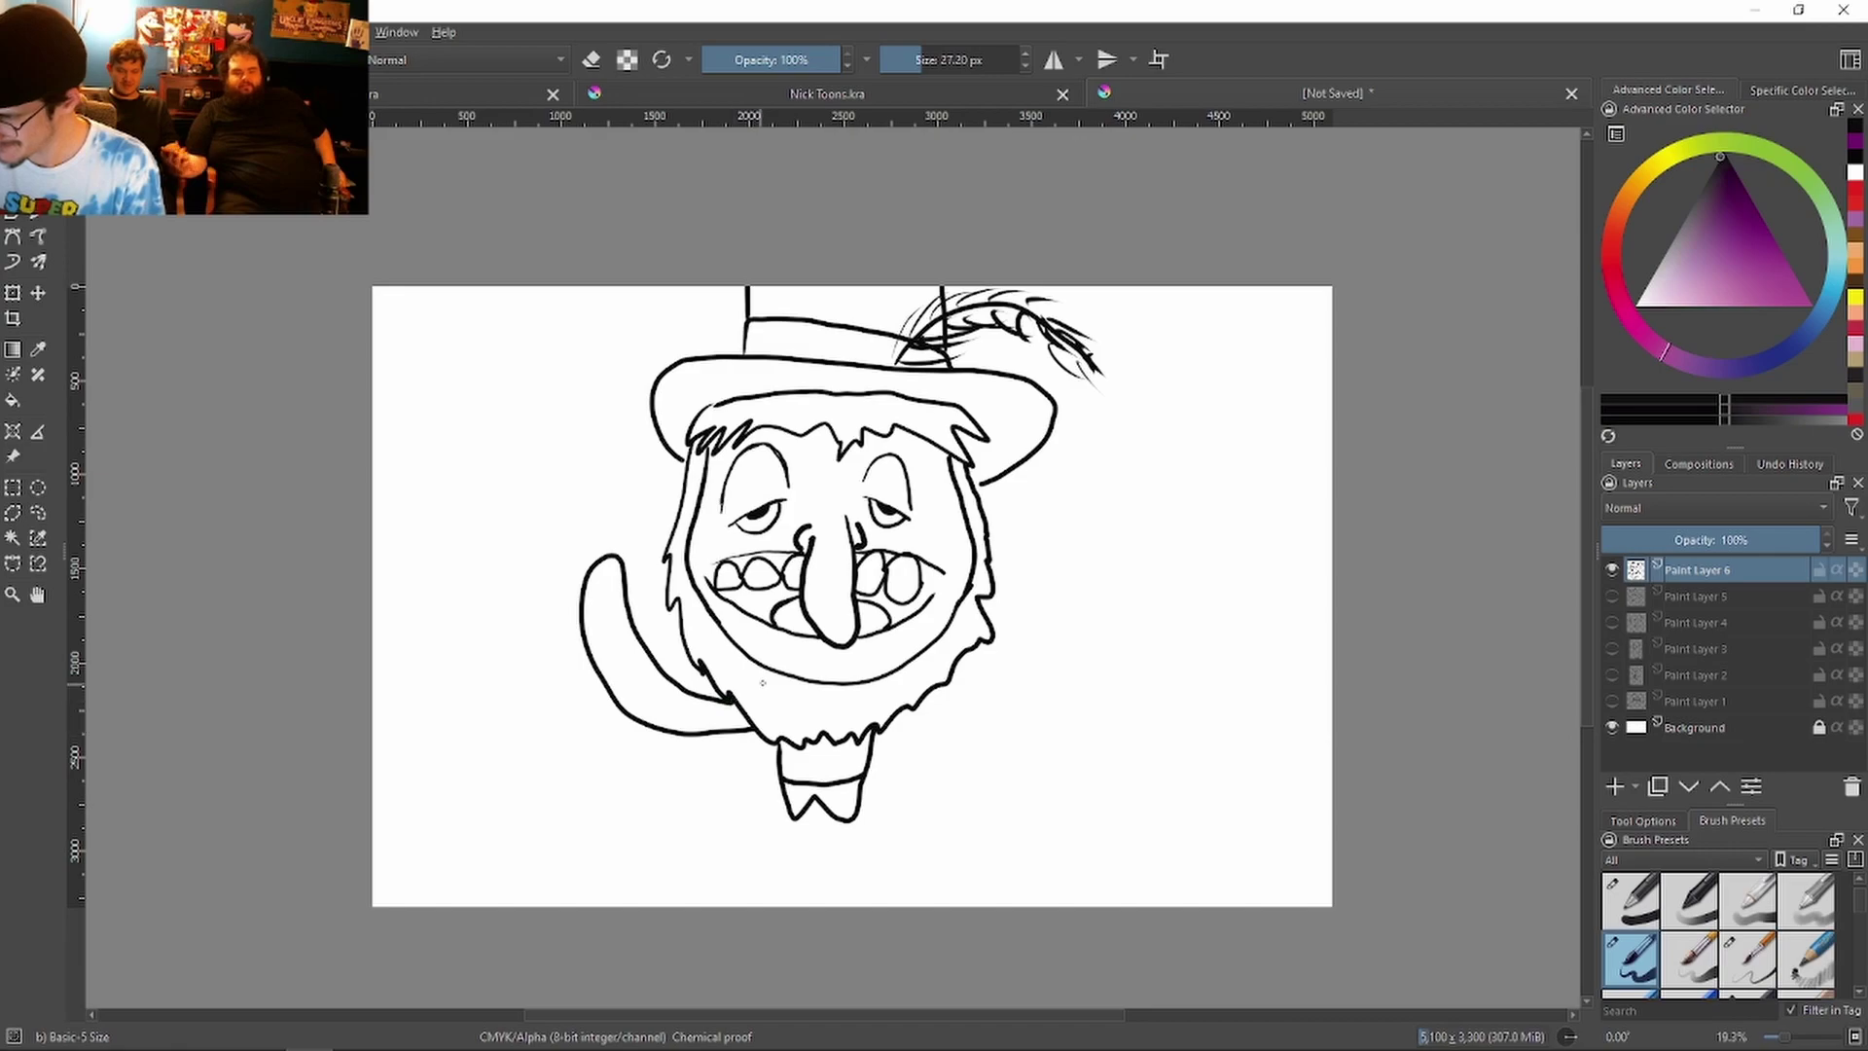
mouse_move(875, 740)
mouse_down()
mouse_move(944, 744)
mouse_move(1090, 556)
mouse_move(967, 693)
mouse_move(901, 716)
mouse_up()
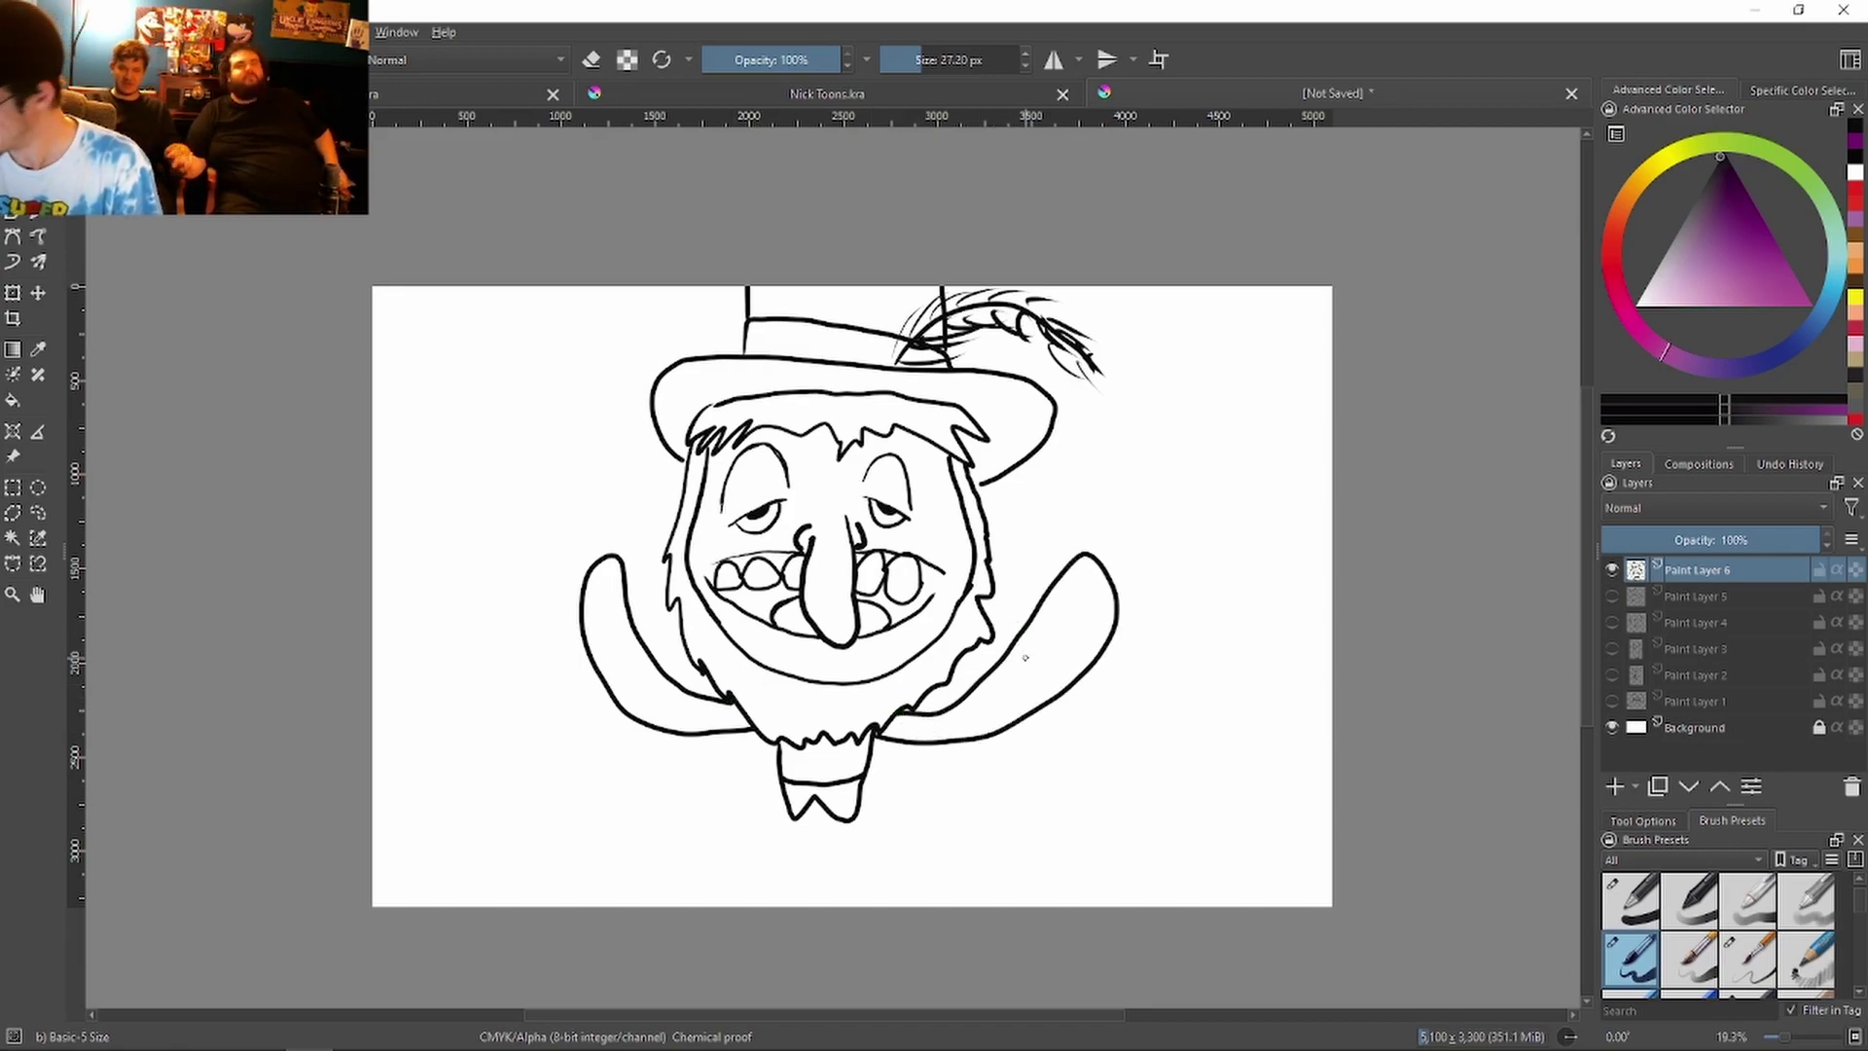
Step: Divide both arms with cross bands, fill the middle bands with scribbled texture and stripe the sections nearest the body
mouse_move(1039, 615)
mouse_down()
mouse_move(1073, 675)
mouse_move(1020, 678)
mouse_move(1031, 716)
mouse_up()
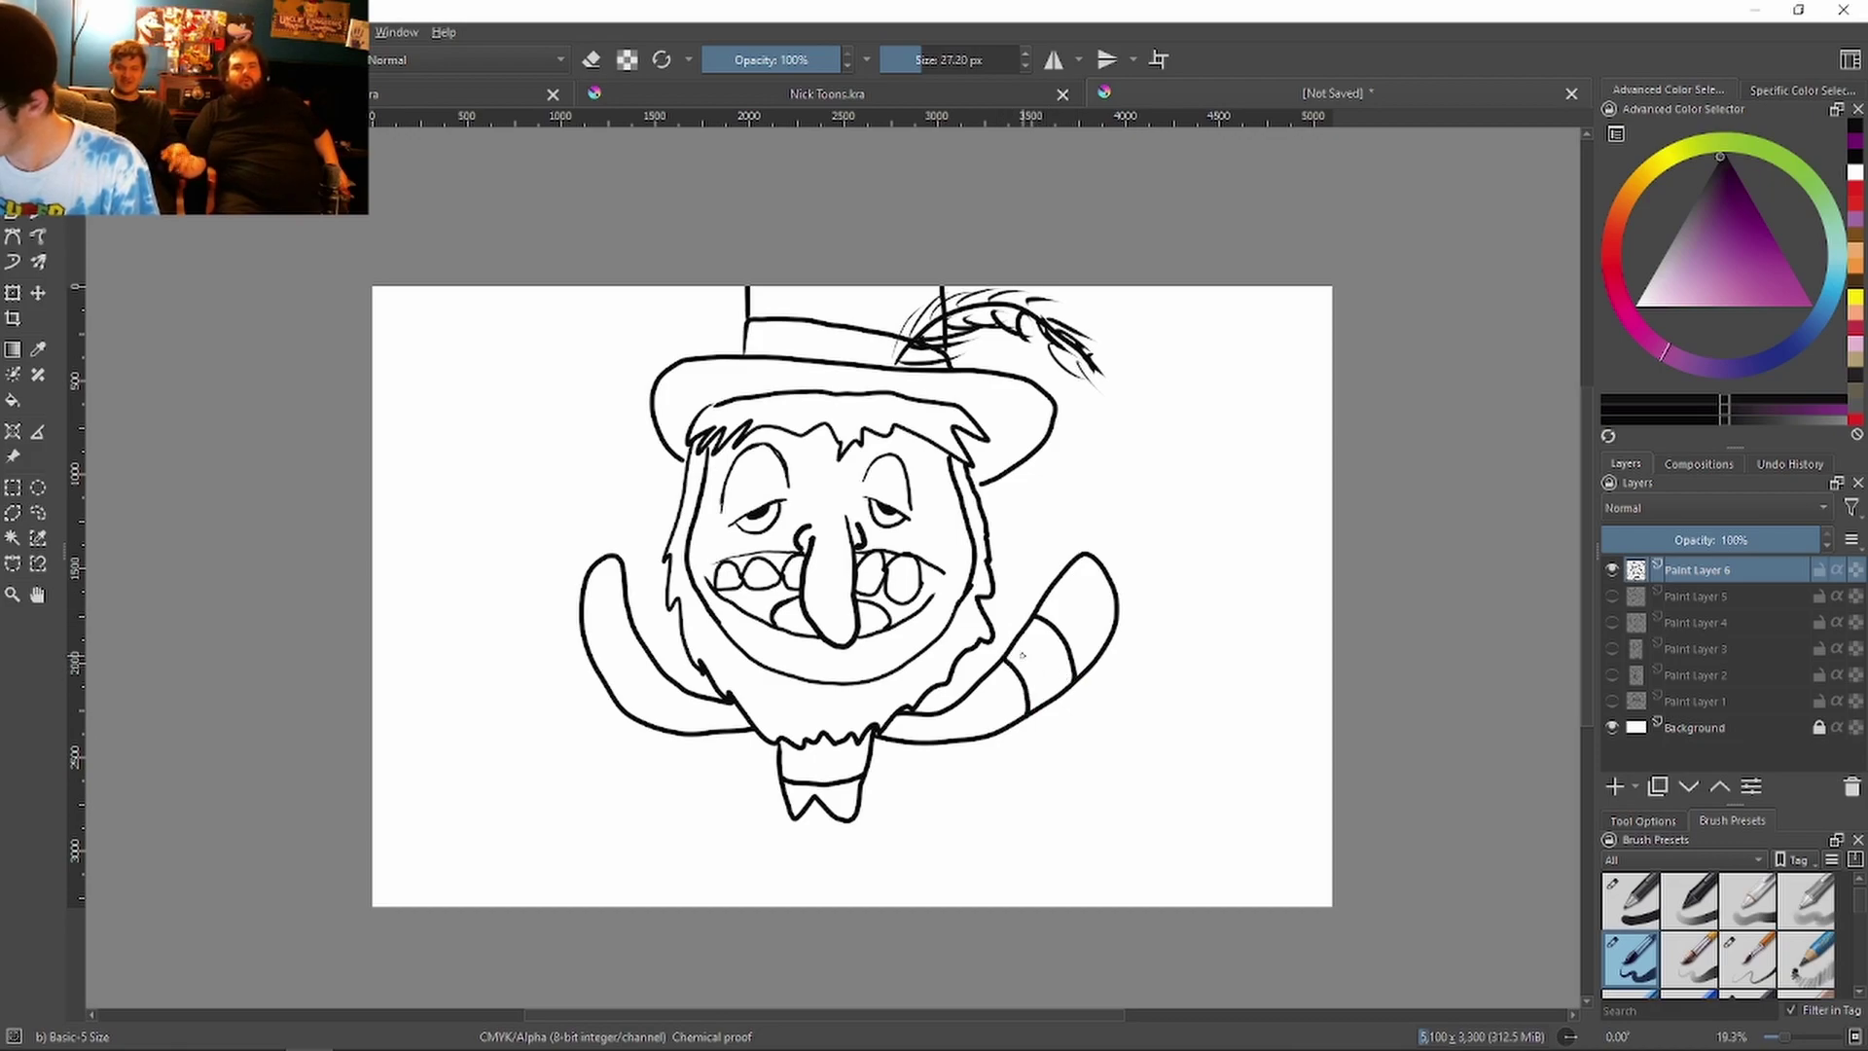
drag(584, 617, 621, 607)
drag(596, 650, 631, 638)
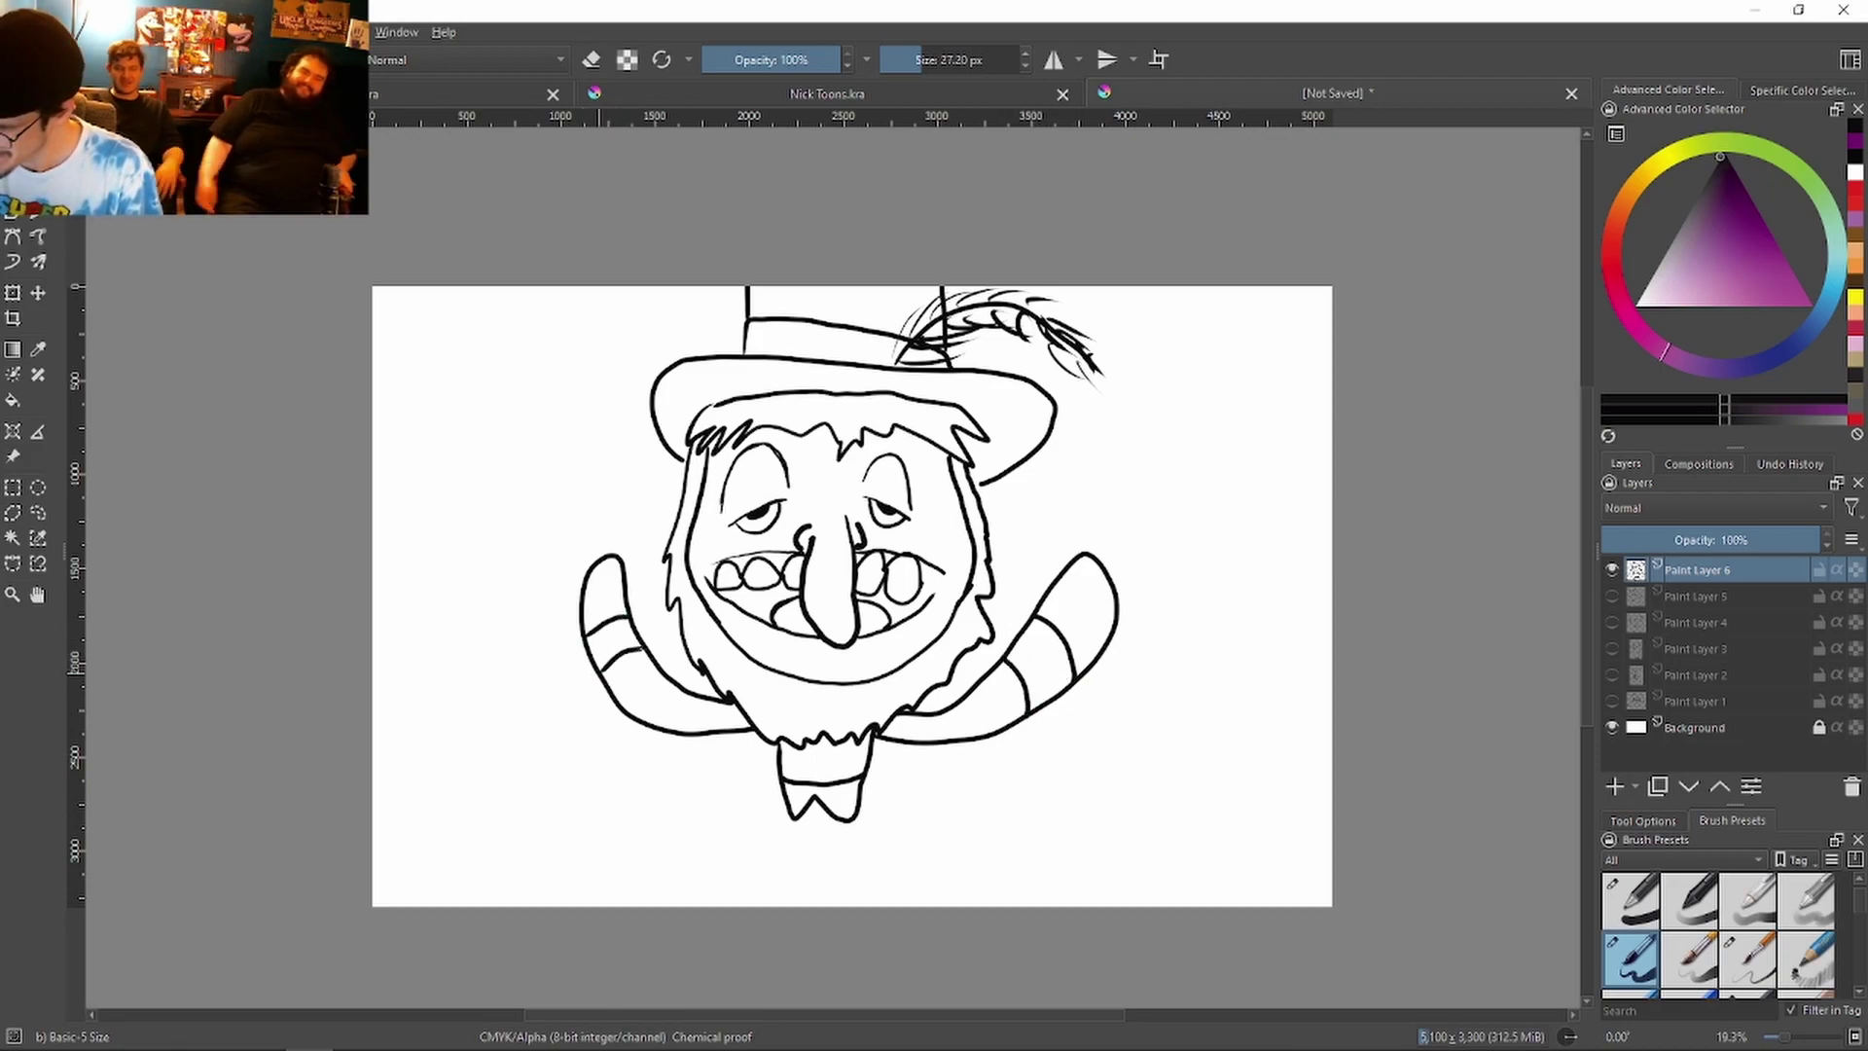
mouse_move(597, 642)
mouse_down()
mouse_move(613, 659)
mouse_move(611, 638)
mouse_up()
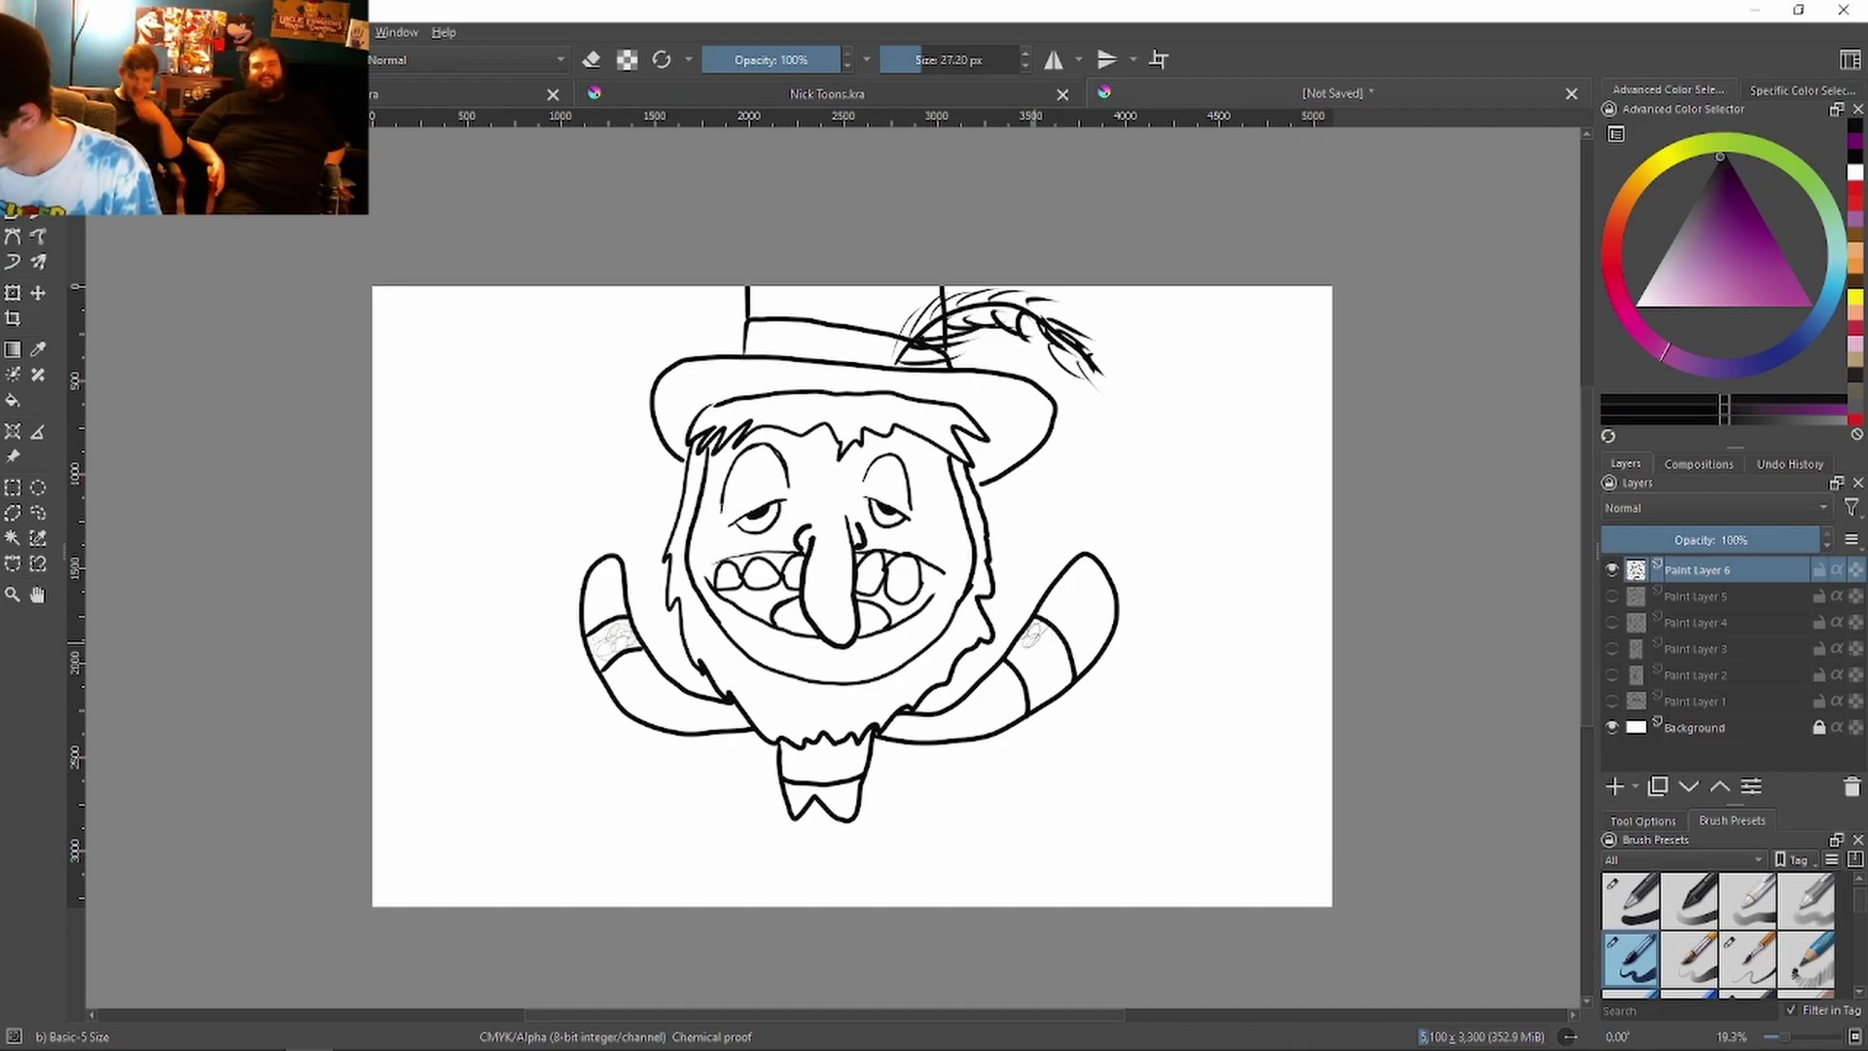
mouse_move(1026, 657)
mouse_down()
mouse_move(1051, 696)
mouse_move(1065, 672)
mouse_move(1027, 632)
mouse_up()
mouse_move(900, 715)
mouse_down()
mouse_move(903, 739)
mouse_move(973, 731)
mouse_up()
drag(989, 686, 994, 725)
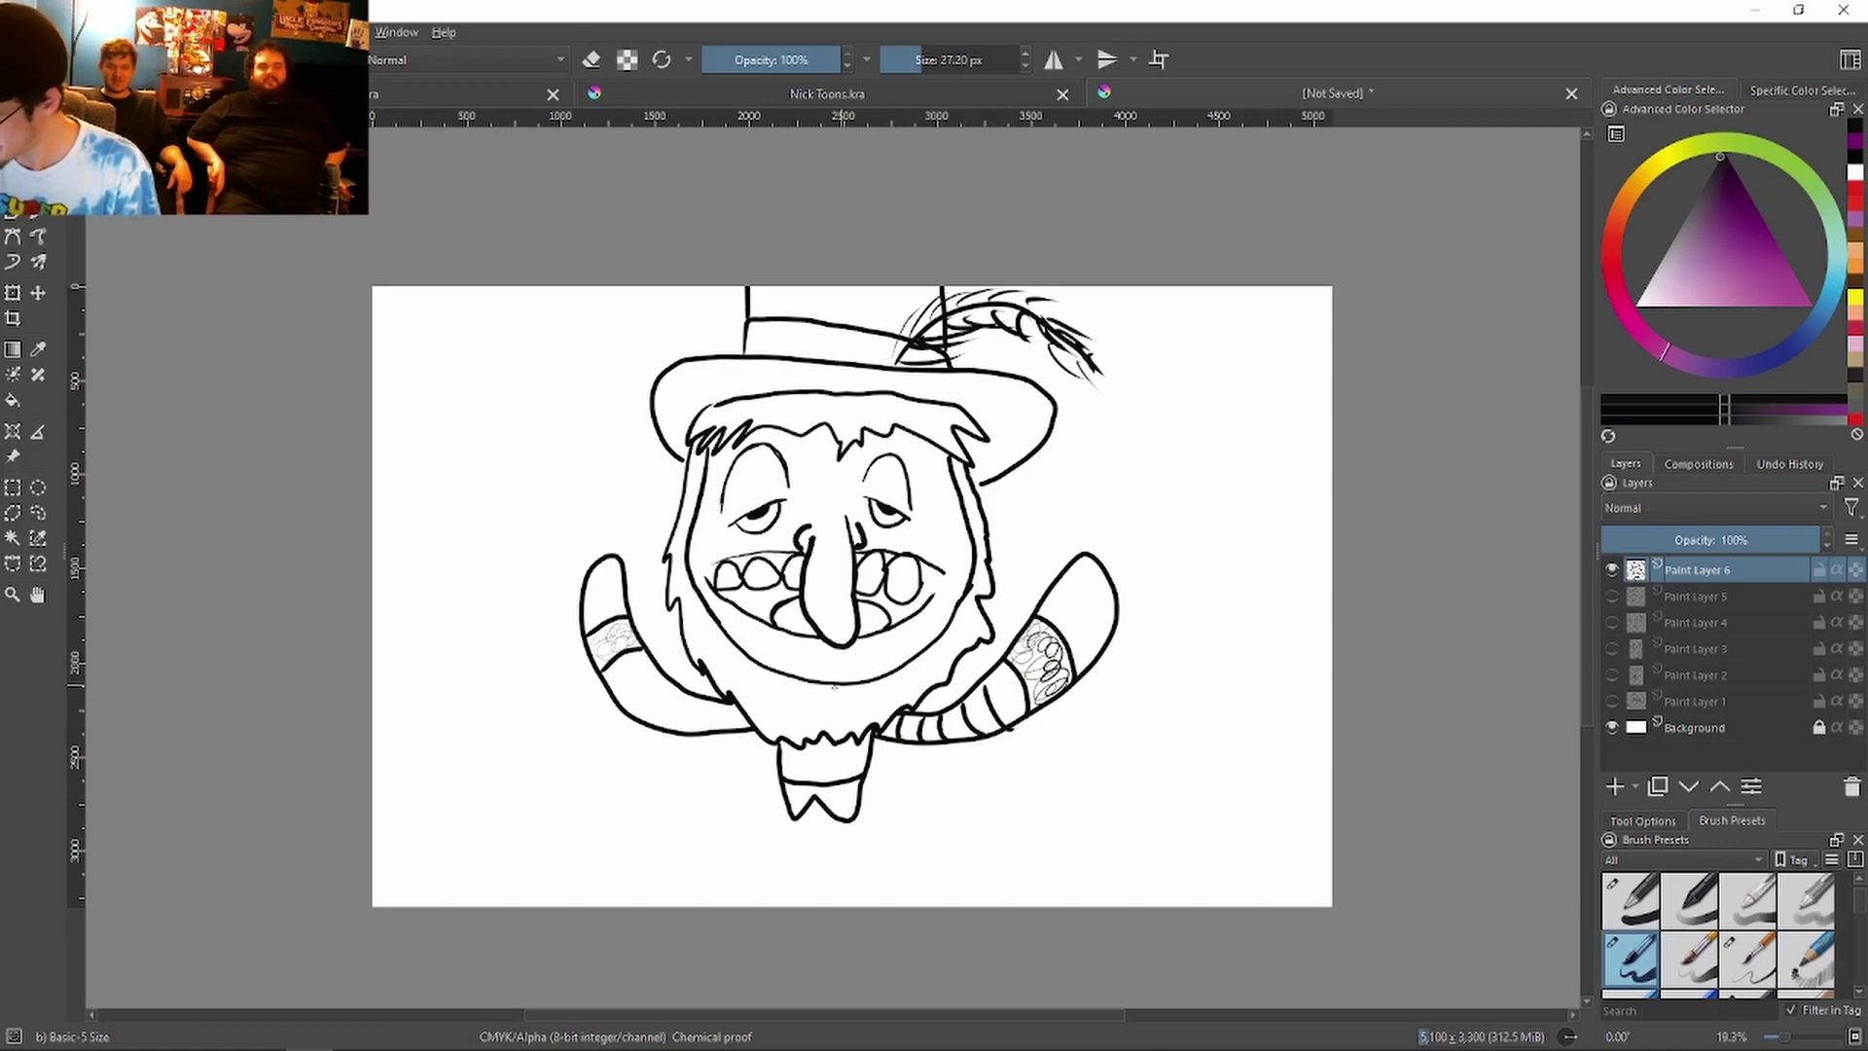
mouse_move(618, 677)
mouse_down()
mouse_move(687, 722)
mouse_move(744, 728)
mouse_up()
Step: Draw spectacles with a bridge and side arms around Dr. Teeth's eyes
click(592, 60)
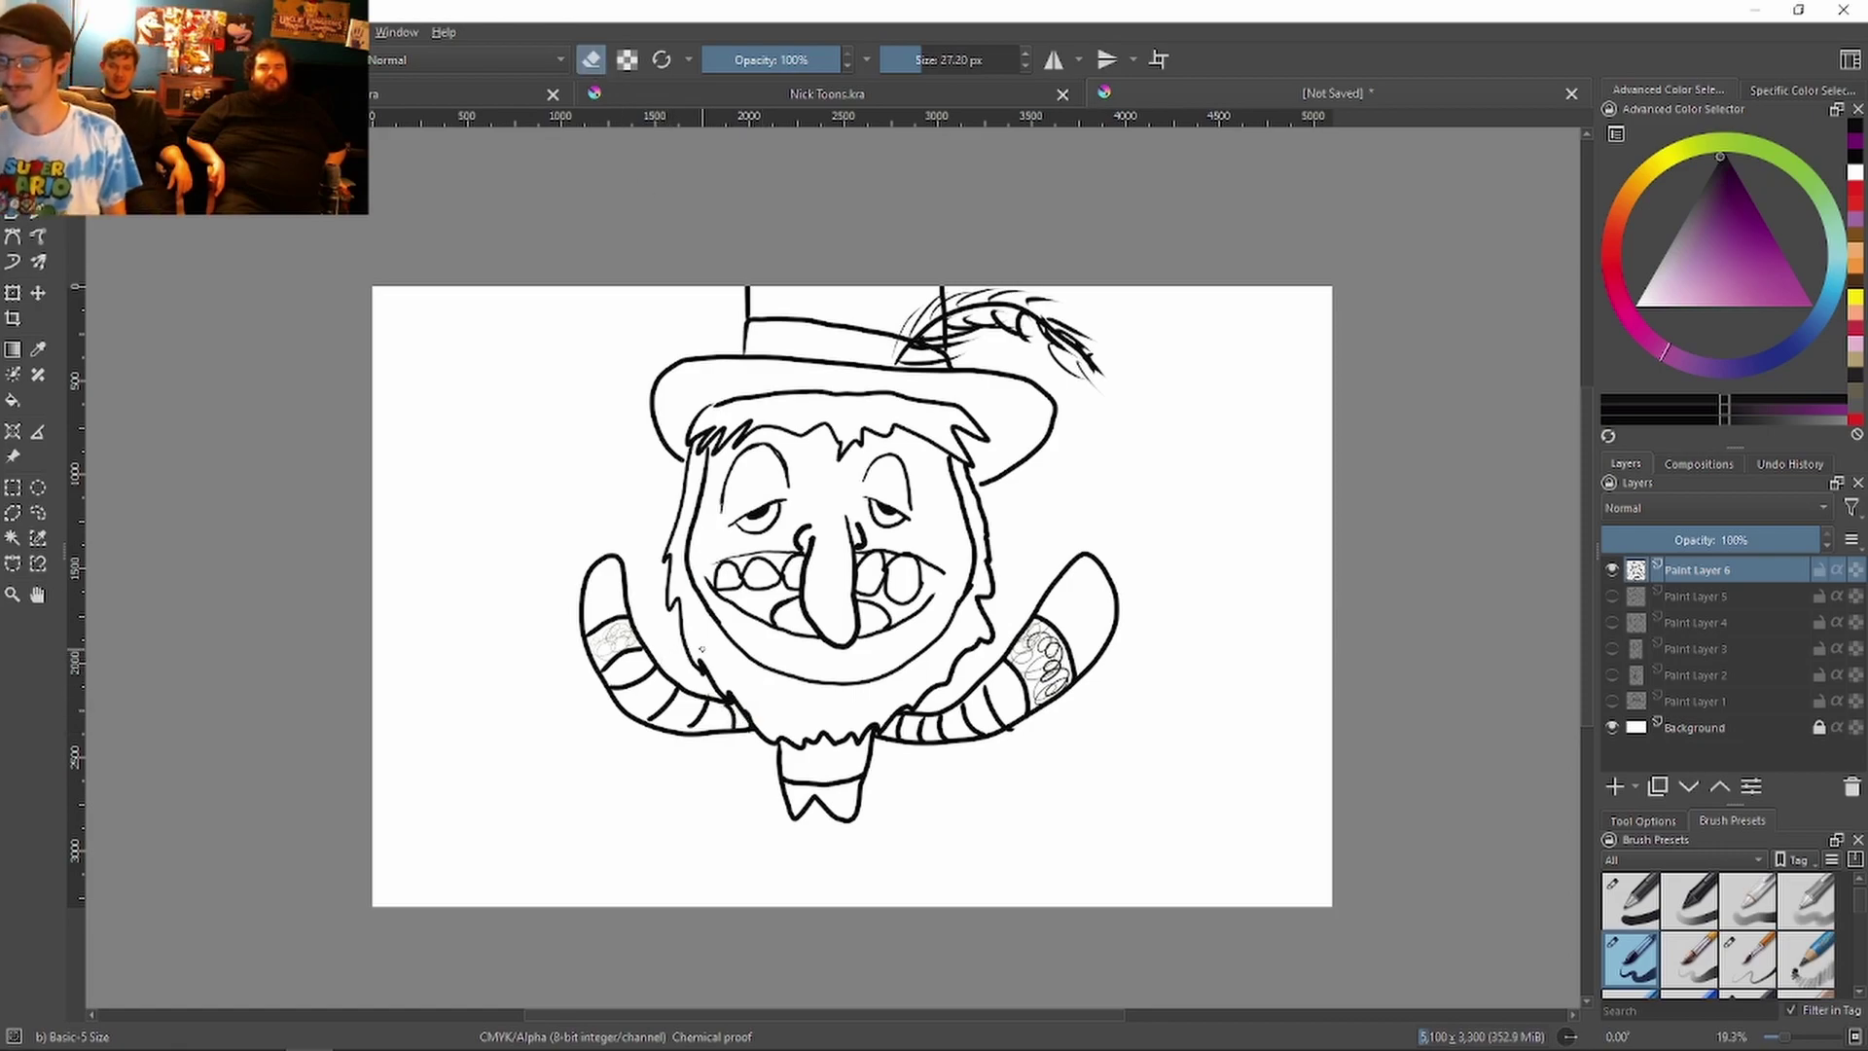
click(596, 60)
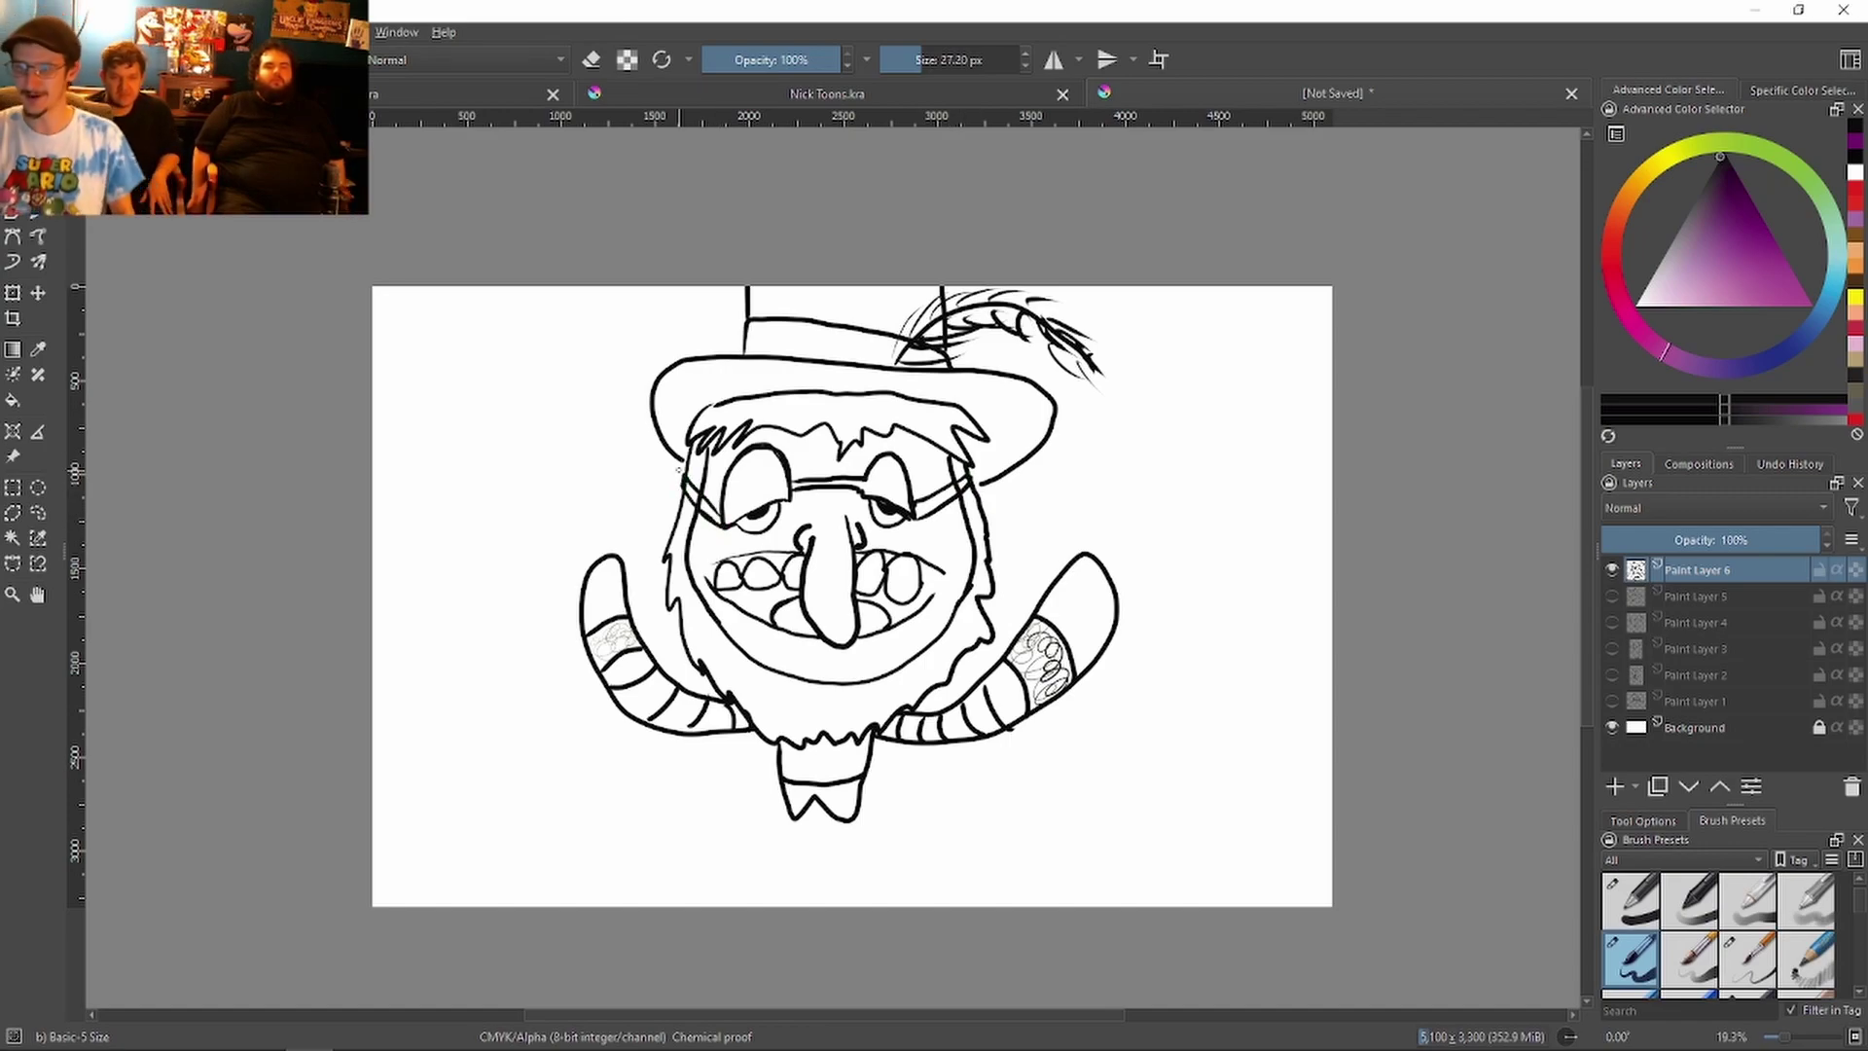
Step: Switch to the browser wheel and spin for the next character, dismissing the first two picks and spinning once more
key(alt+Tab)
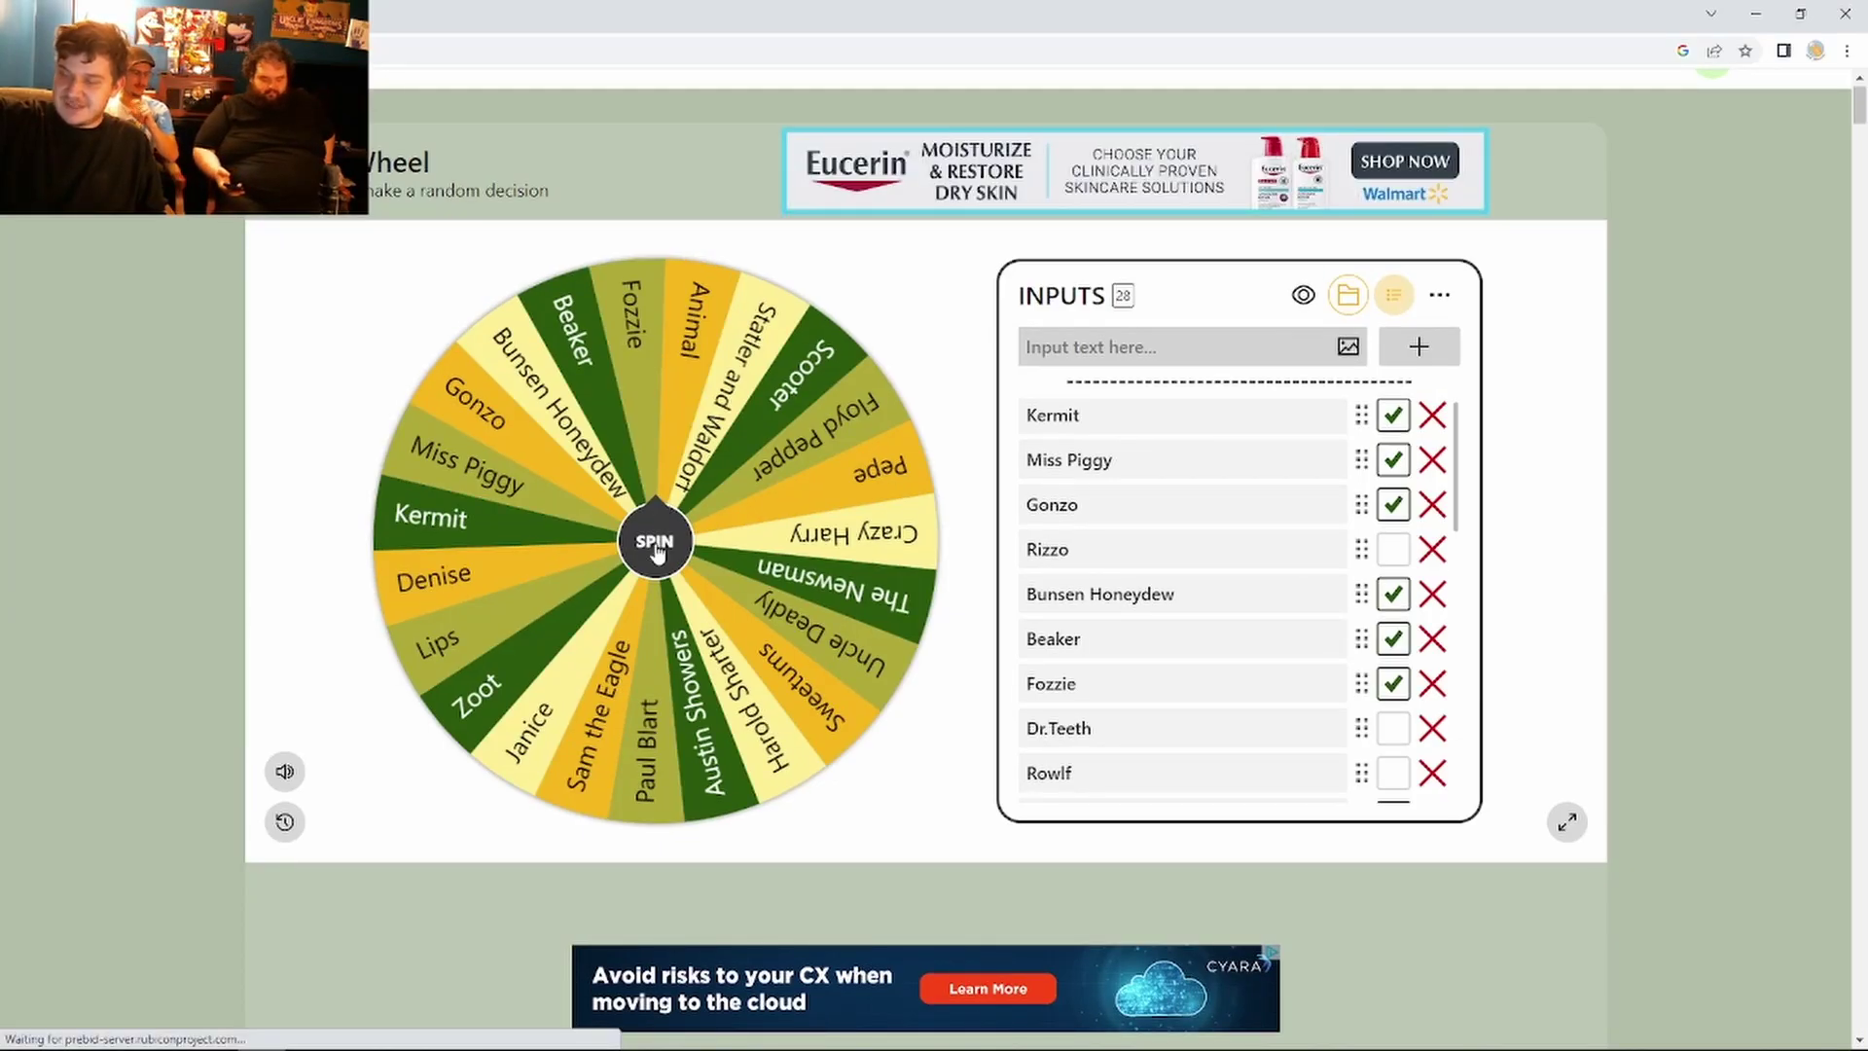
click(654, 547)
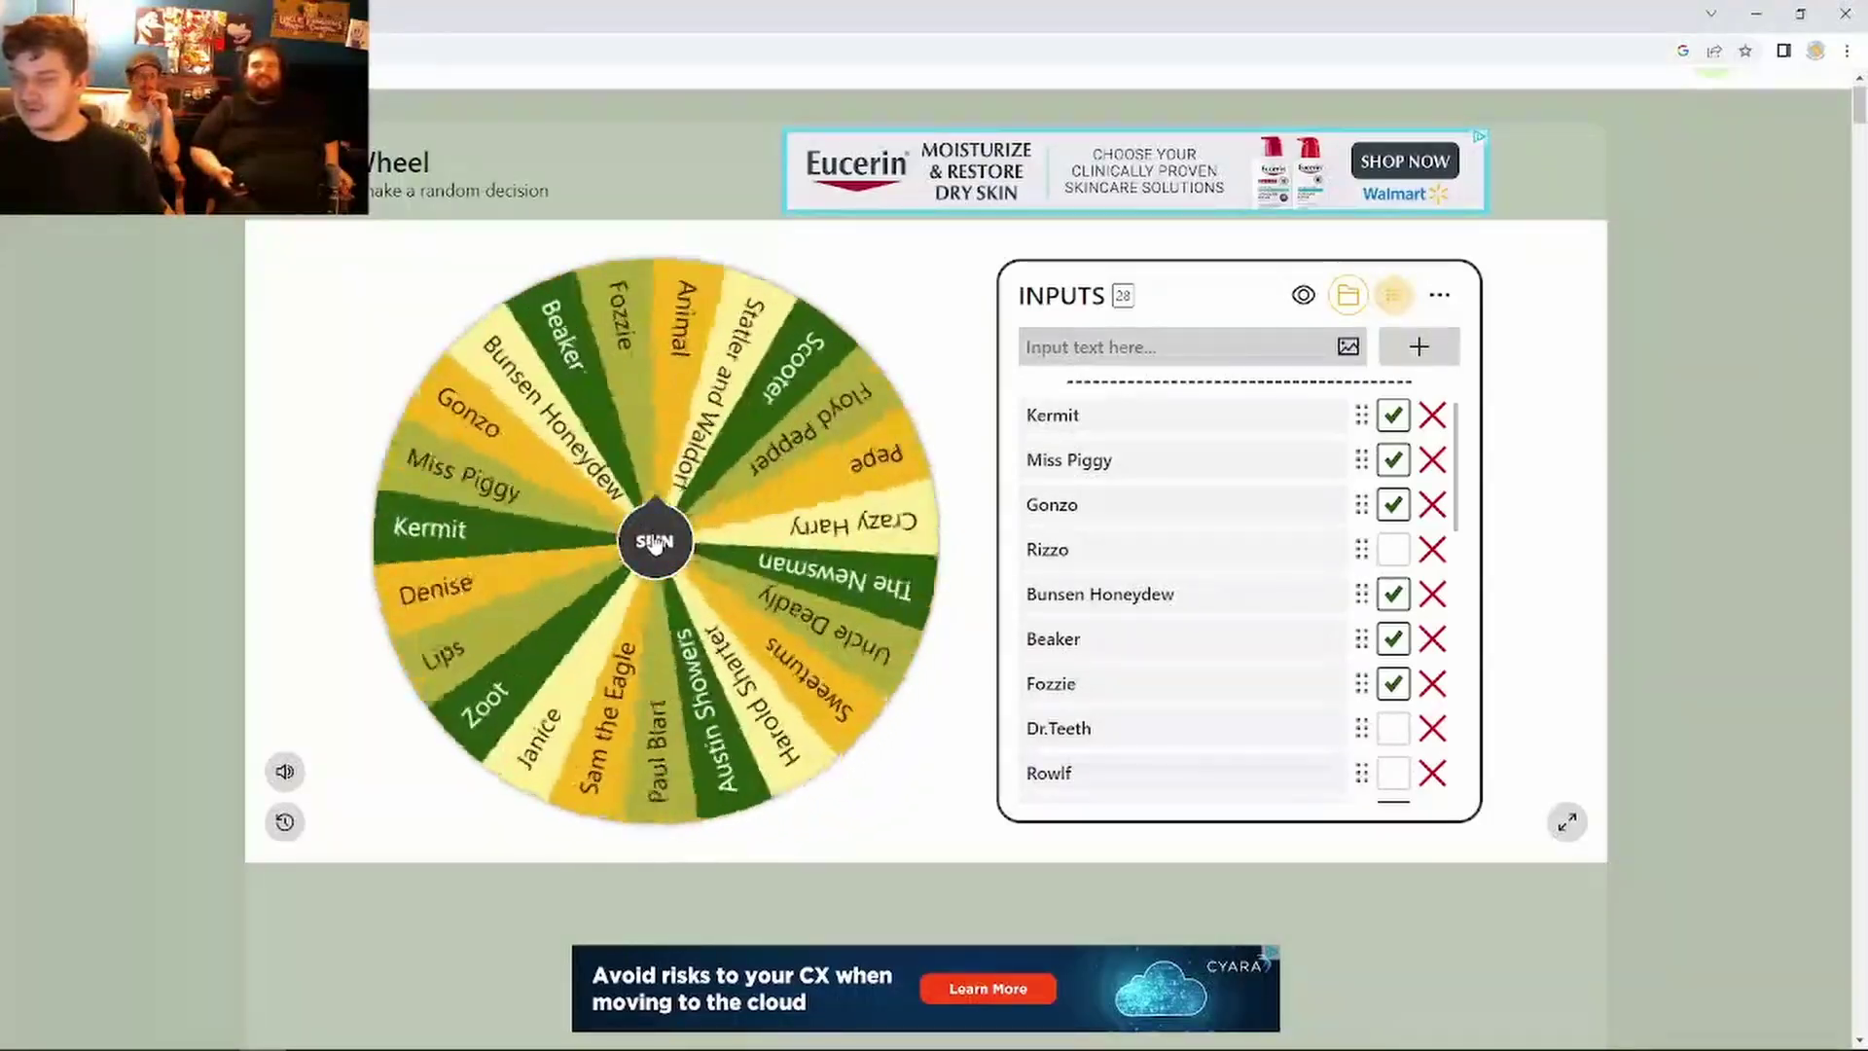
click(654, 544)
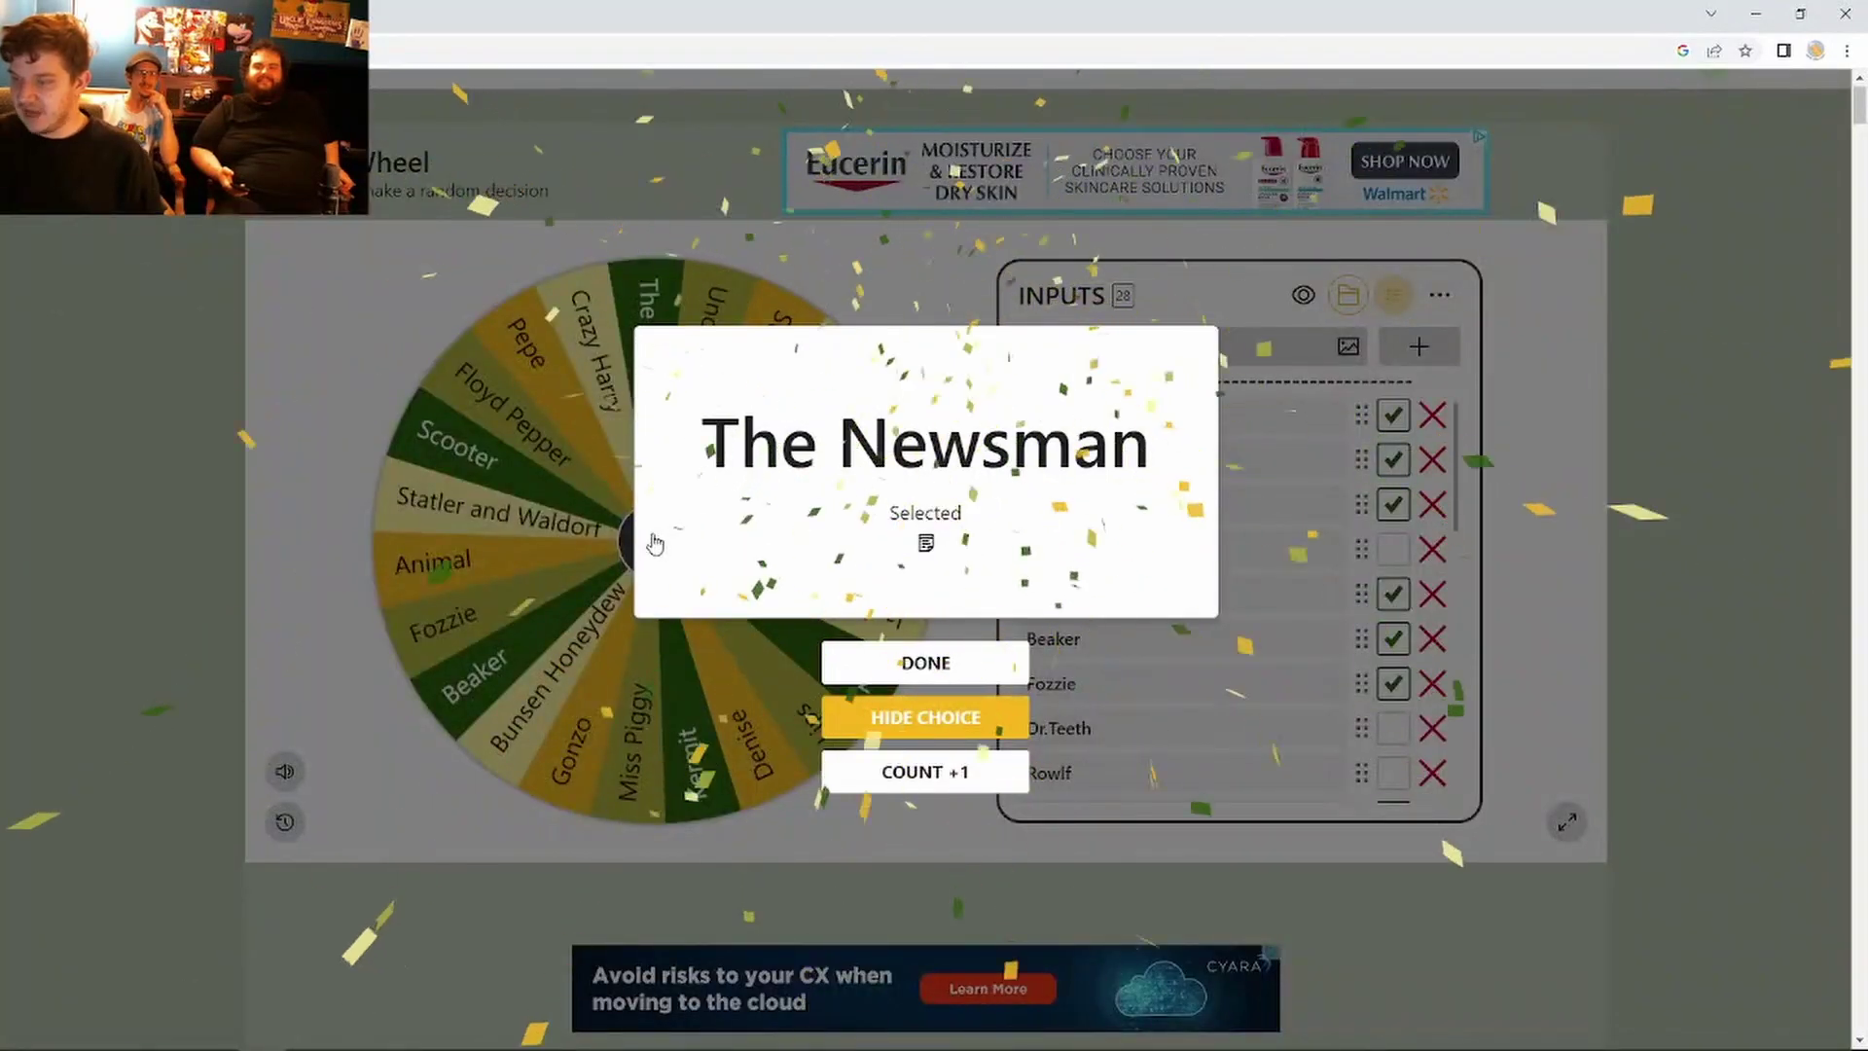
click(925, 663)
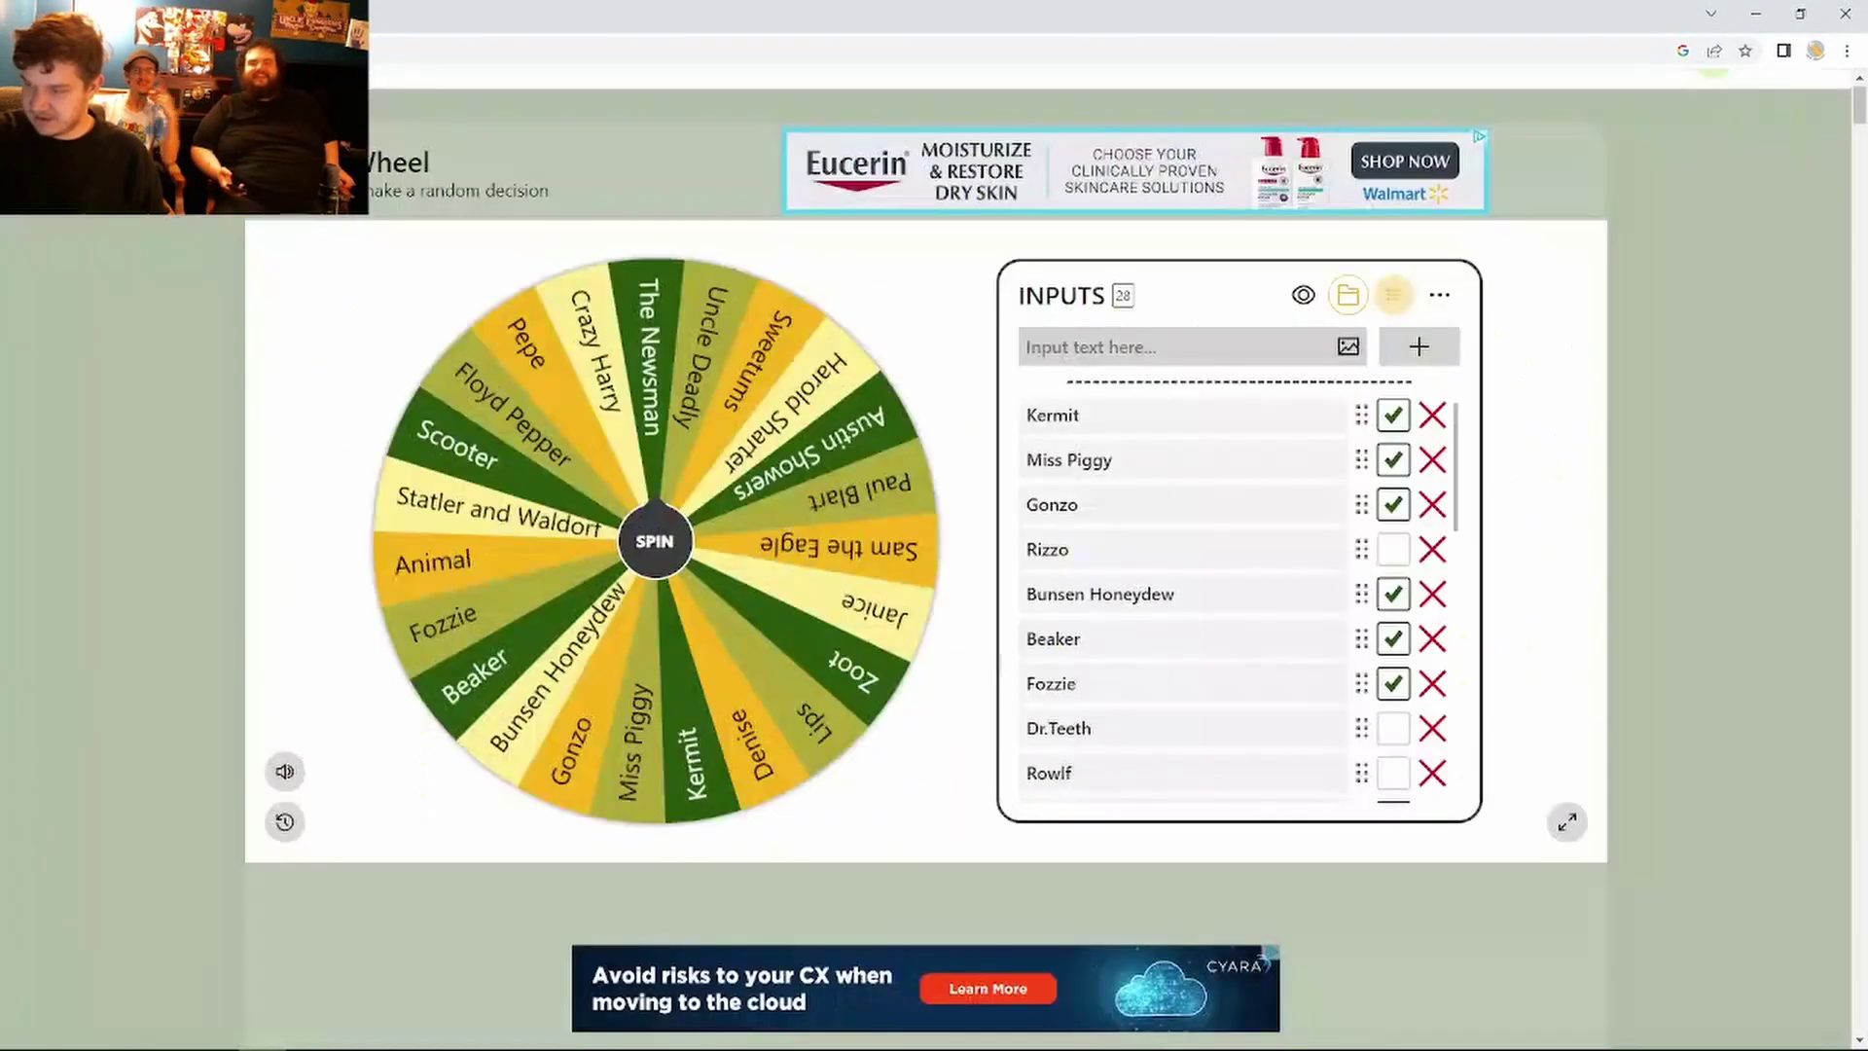
click(668, 565)
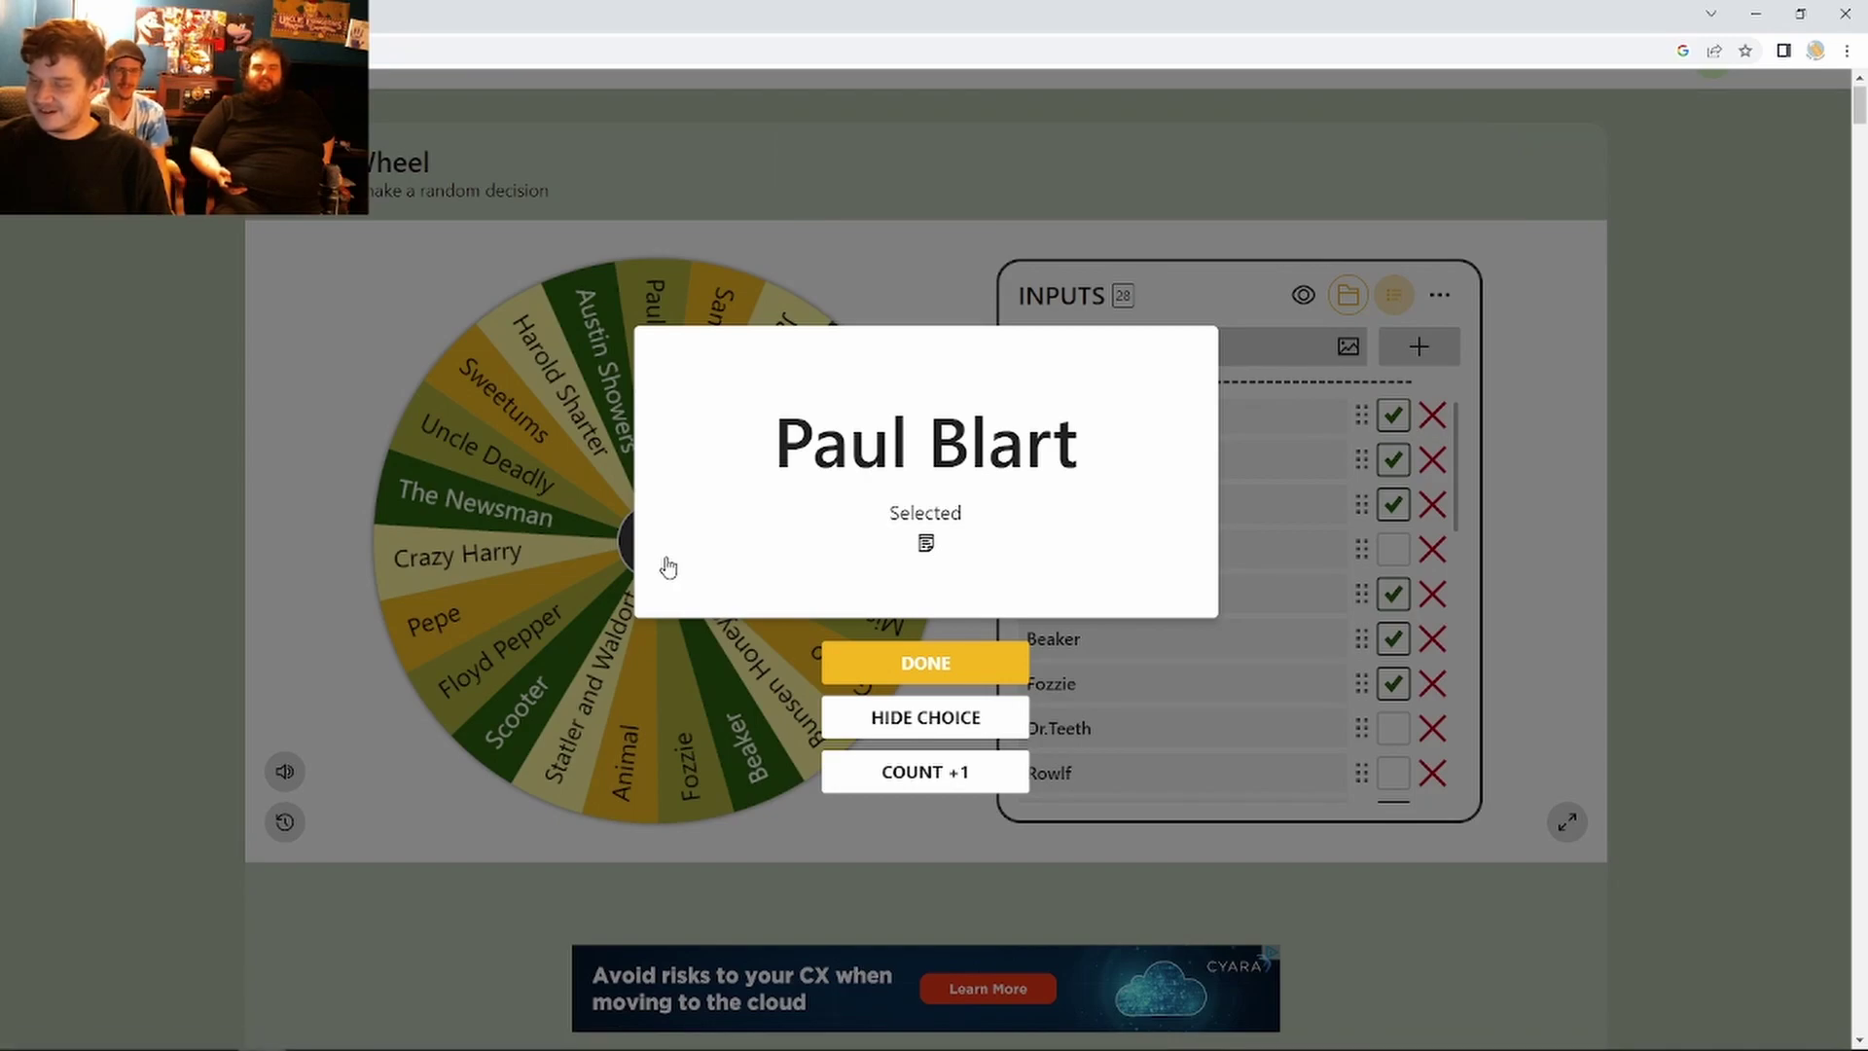
click(926, 661)
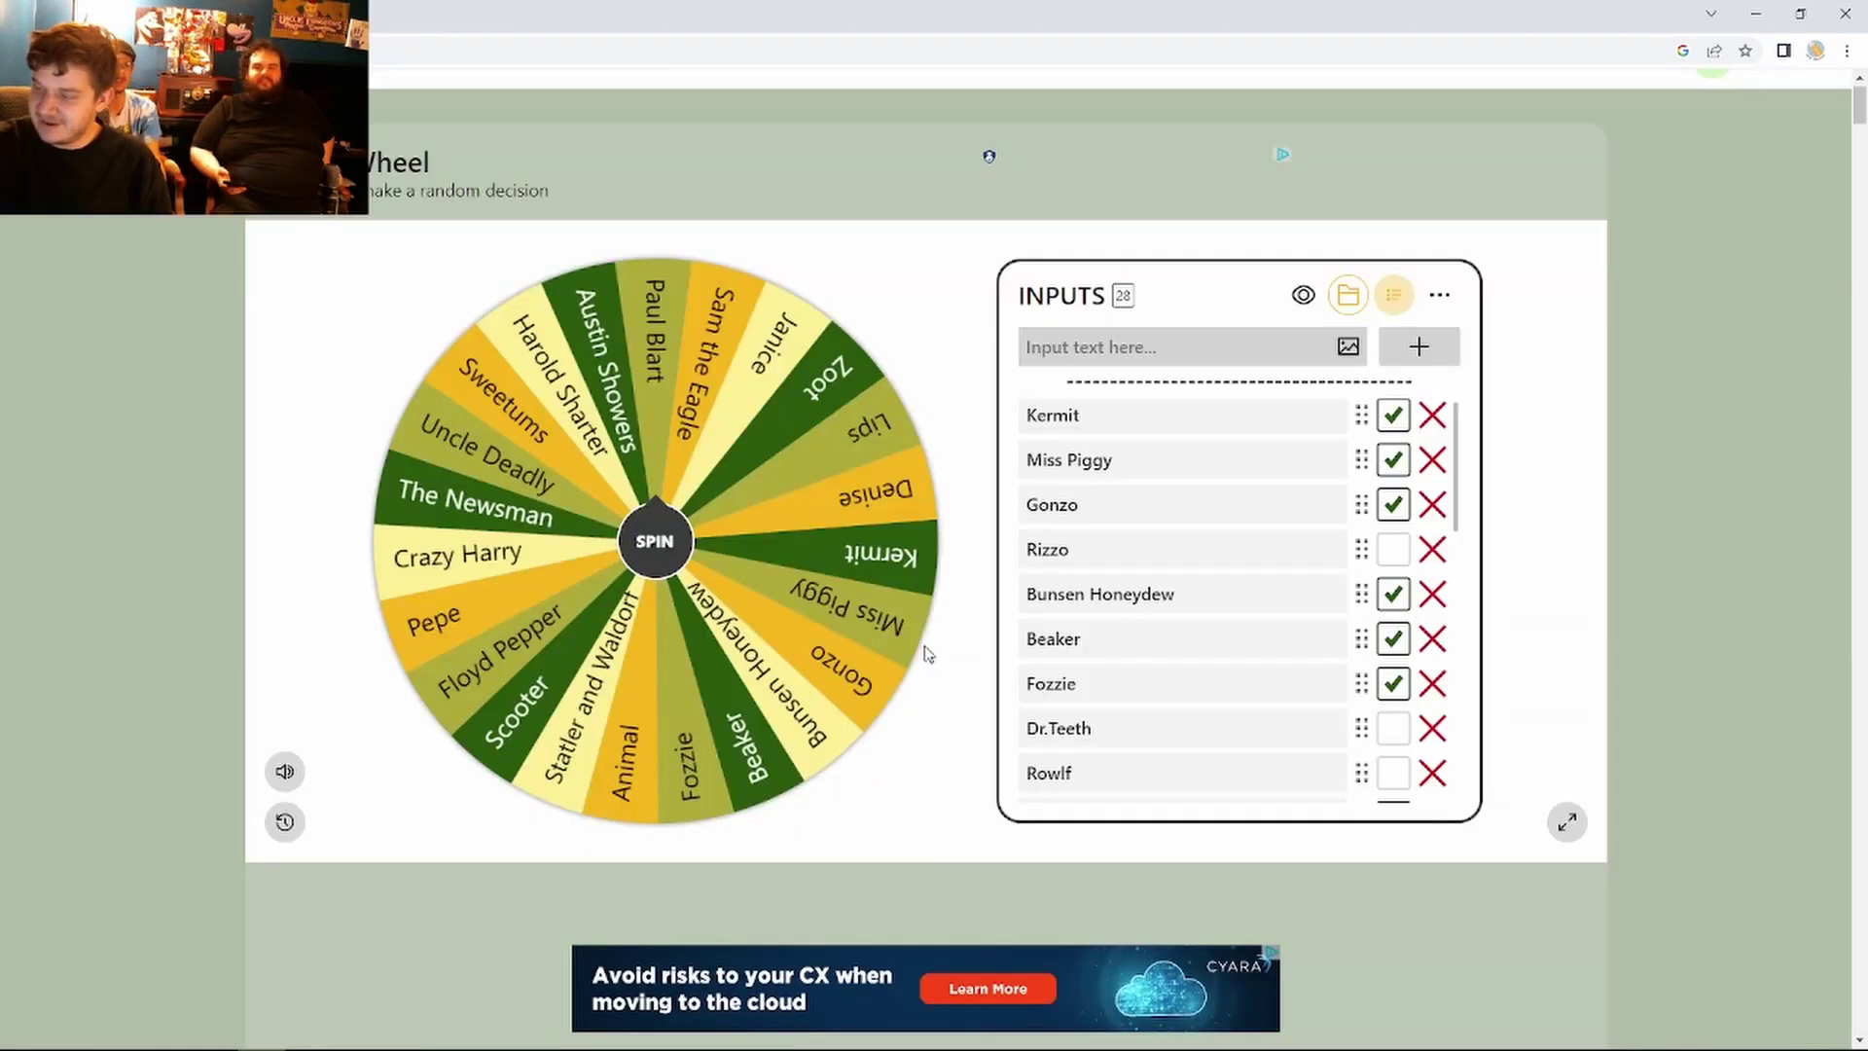
click(665, 576)
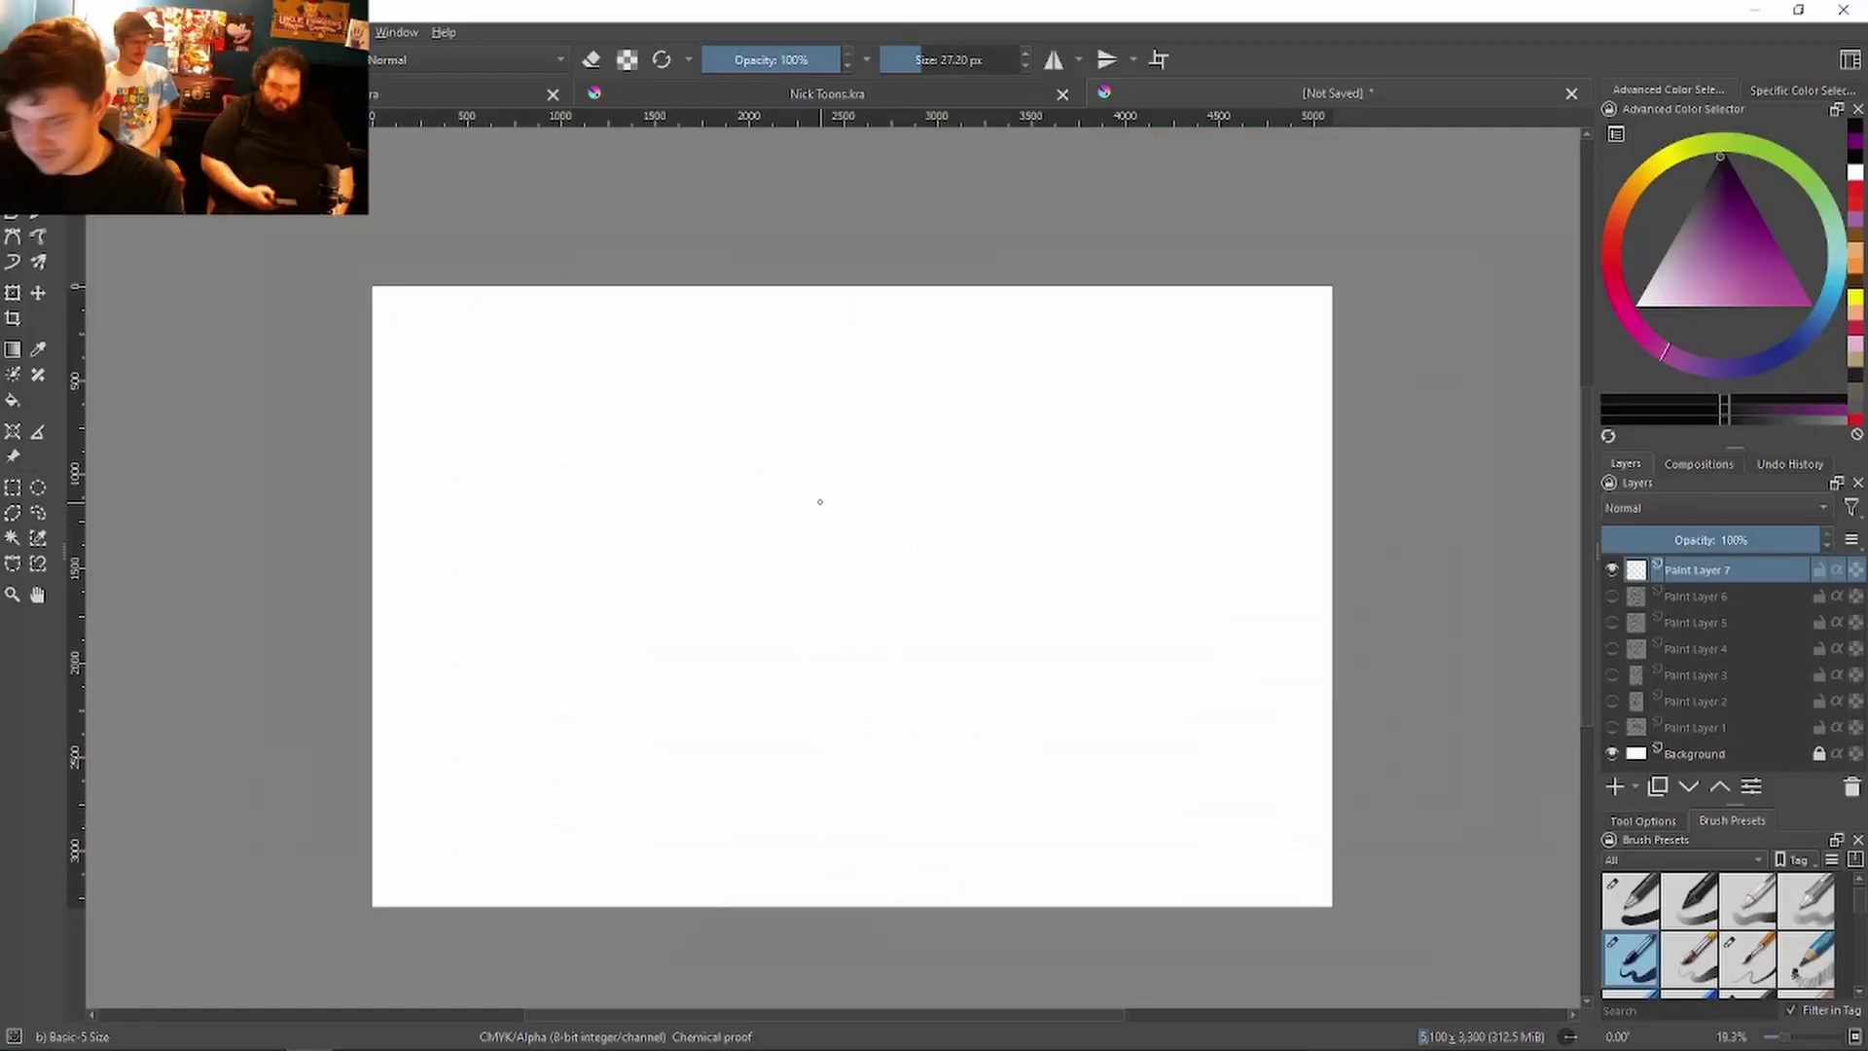
mouse_move(817, 474)
mouse_down()
mouse_move(834, 409)
mouse_move(885, 449)
mouse_up()
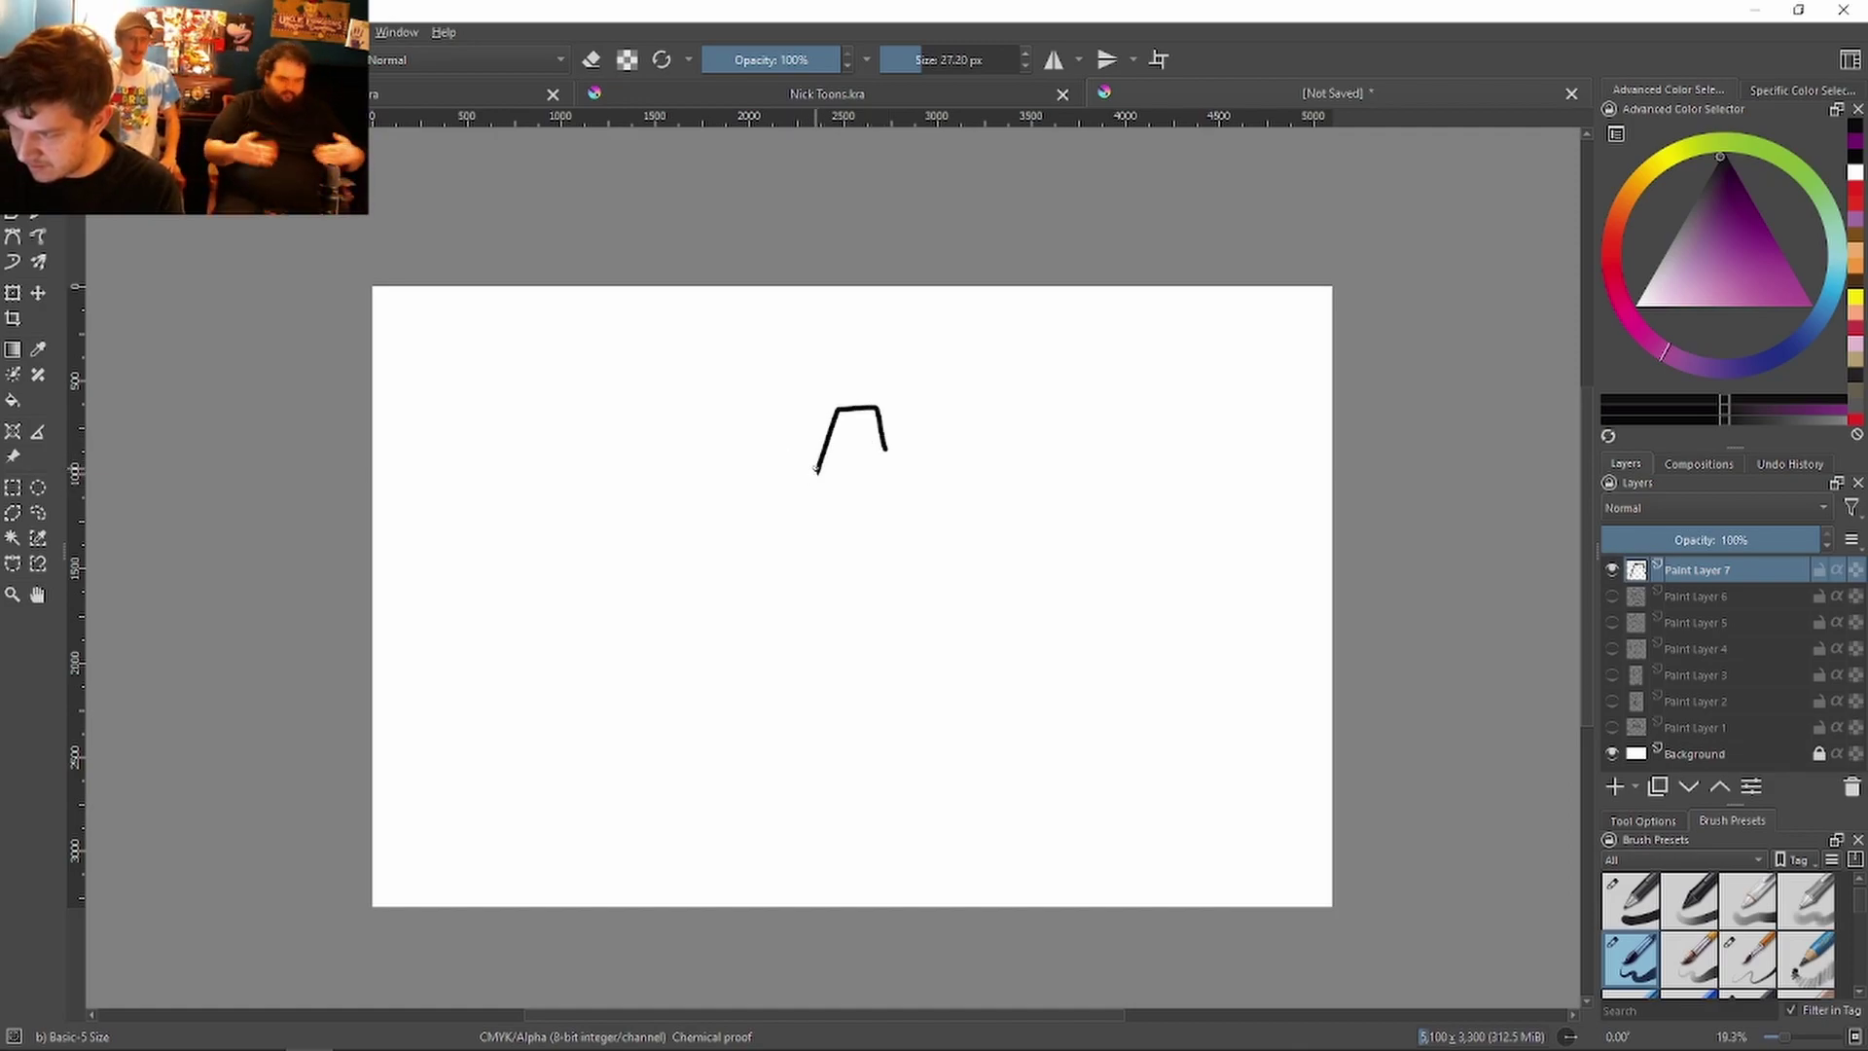
mouse_move(797, 501)
mouse_down()
mouse_move(863, 523)
mouse_move(790, 549)
mouse_move(867, 597)
mouse_move(918, 554)
mouse_move(872, 420)
mouse_move(989, 488)
mouse_up()
key(ctrl+z)
key(ctrl+z)
key(ctrl+z)
key(ctrl+z)
key(ctrl+z)
key(ctrl+z)
Step: Outline a tall head with a narrow flat top and wide rounded jaw, then add an inner face line and a mouth line
mouse_move(835, 474)
mouse_down()
mouse_move(812, 535)
mouse_move(867, 686)
mouse_up()
right_click(1000, 494)
key(Escape)
key(ctrl+z)
mouse_move(835, 476)
mouse_down()
mouse_move(983, 572)
mouse_move(999, 488)
mouse_up()
mouse_move(863, 429)
mouse_down()
mouse_move(817, 545)
mouse_move(856, 584)
mouse_up()
drag(795, 574, 920, 605)
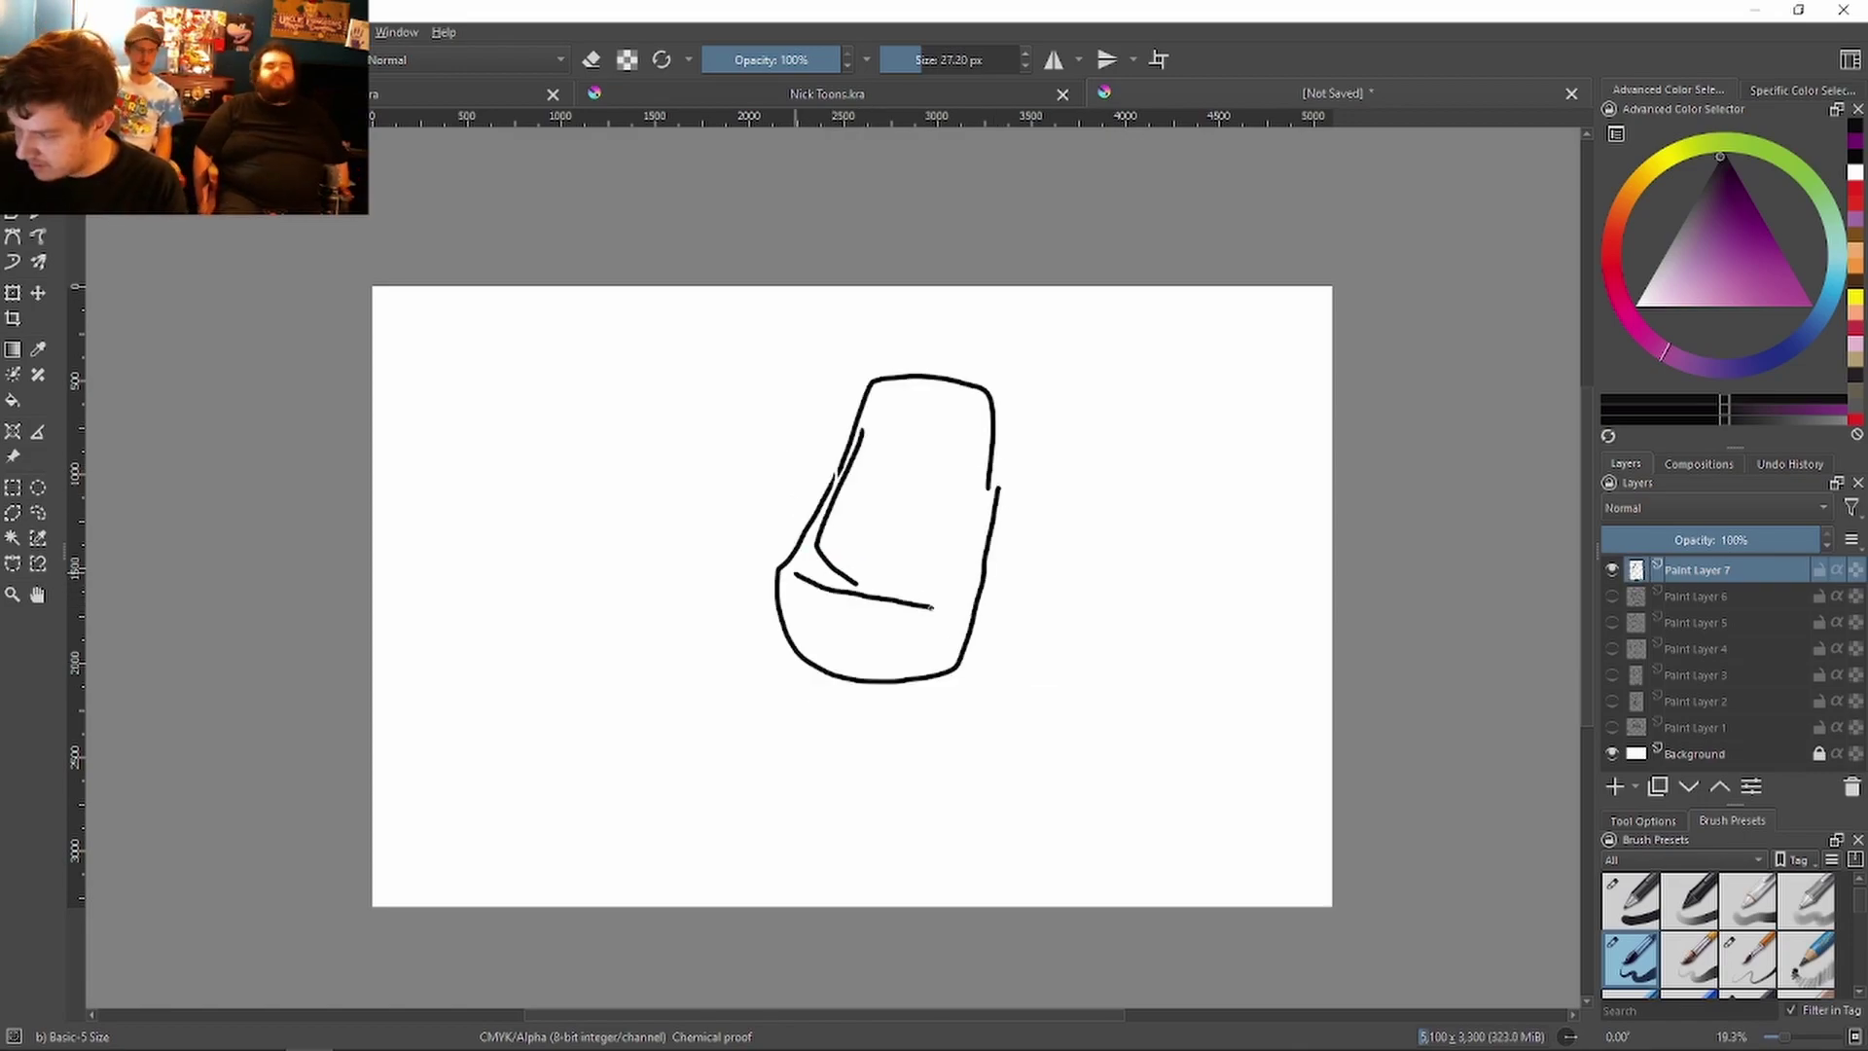
Step: Draw a heavy-lidded eye, brow line, swept hair and two square ears on the upper part of the tall head
drag(890, 446, 947, 459)
mouse_move(854, 428)
mouse_down()
mouse_move(849, 451)
mouse_move(904, 417)
mouse_up()
drag(865, 420, 922, 401)
drag(921, 409, 977, 444)
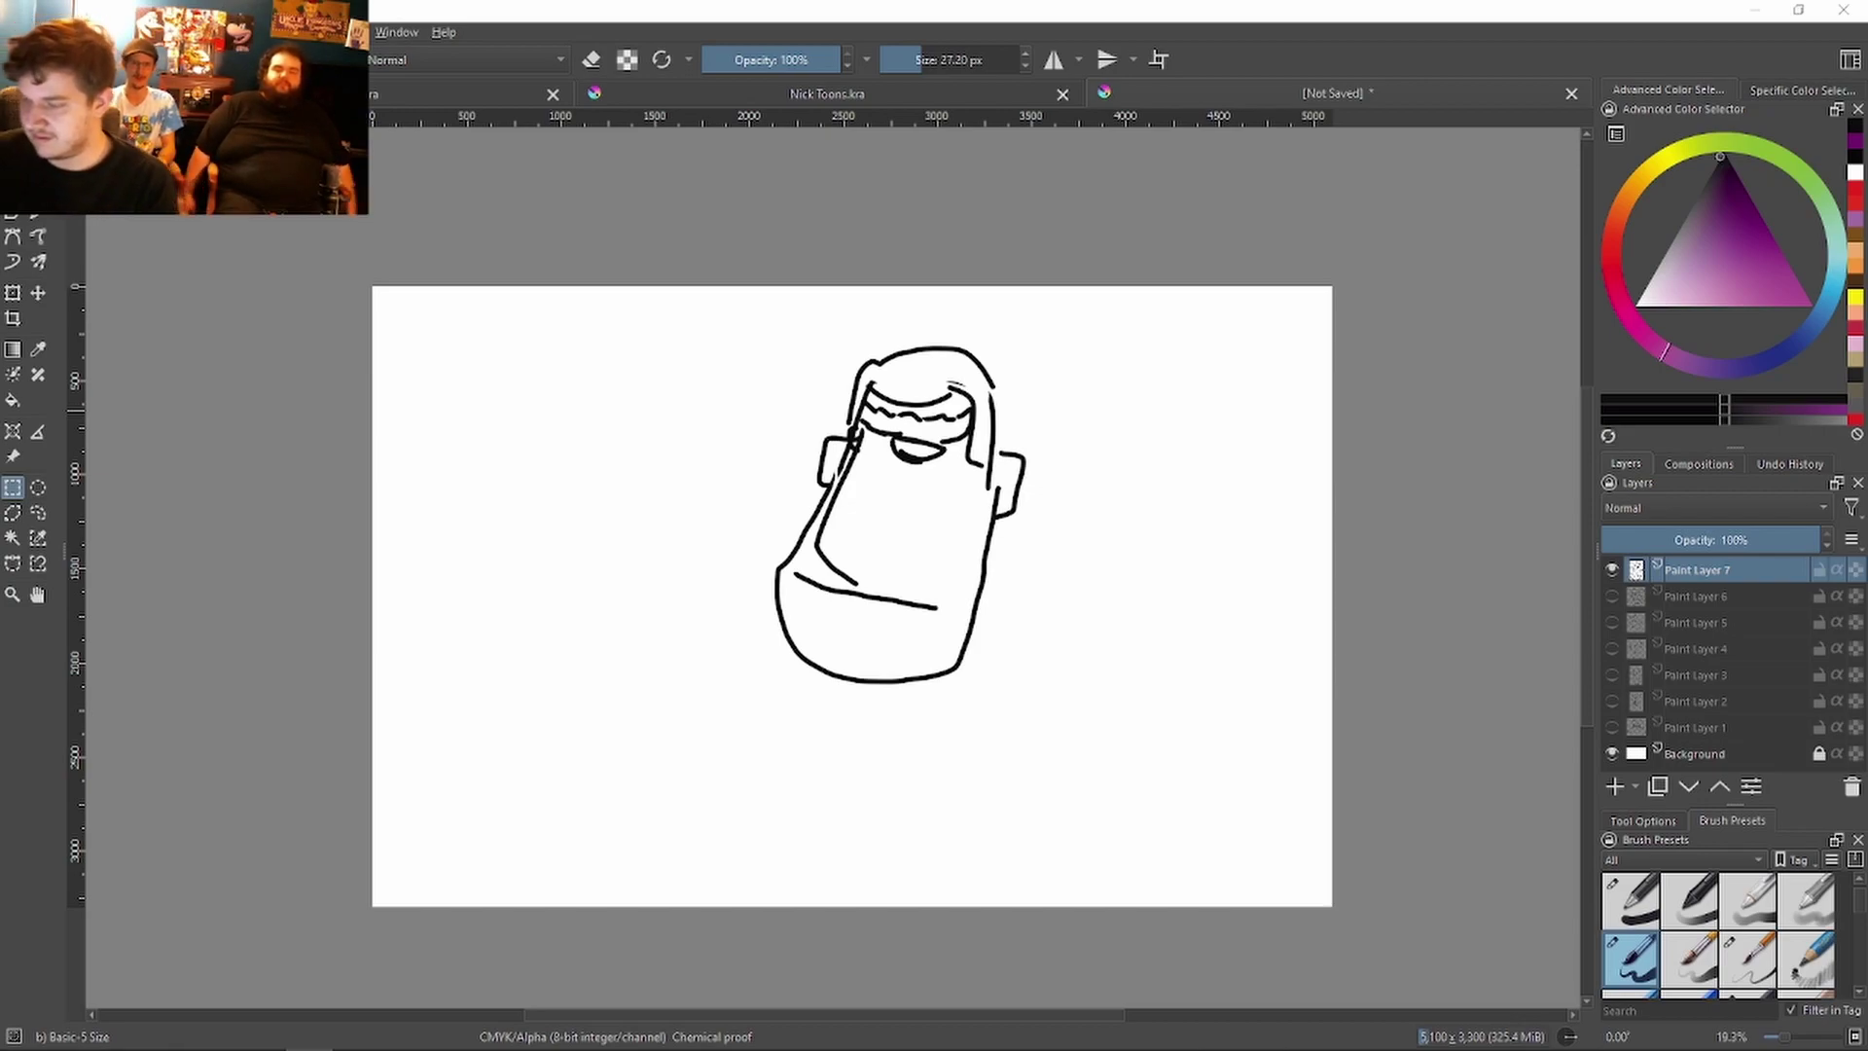
key(b)
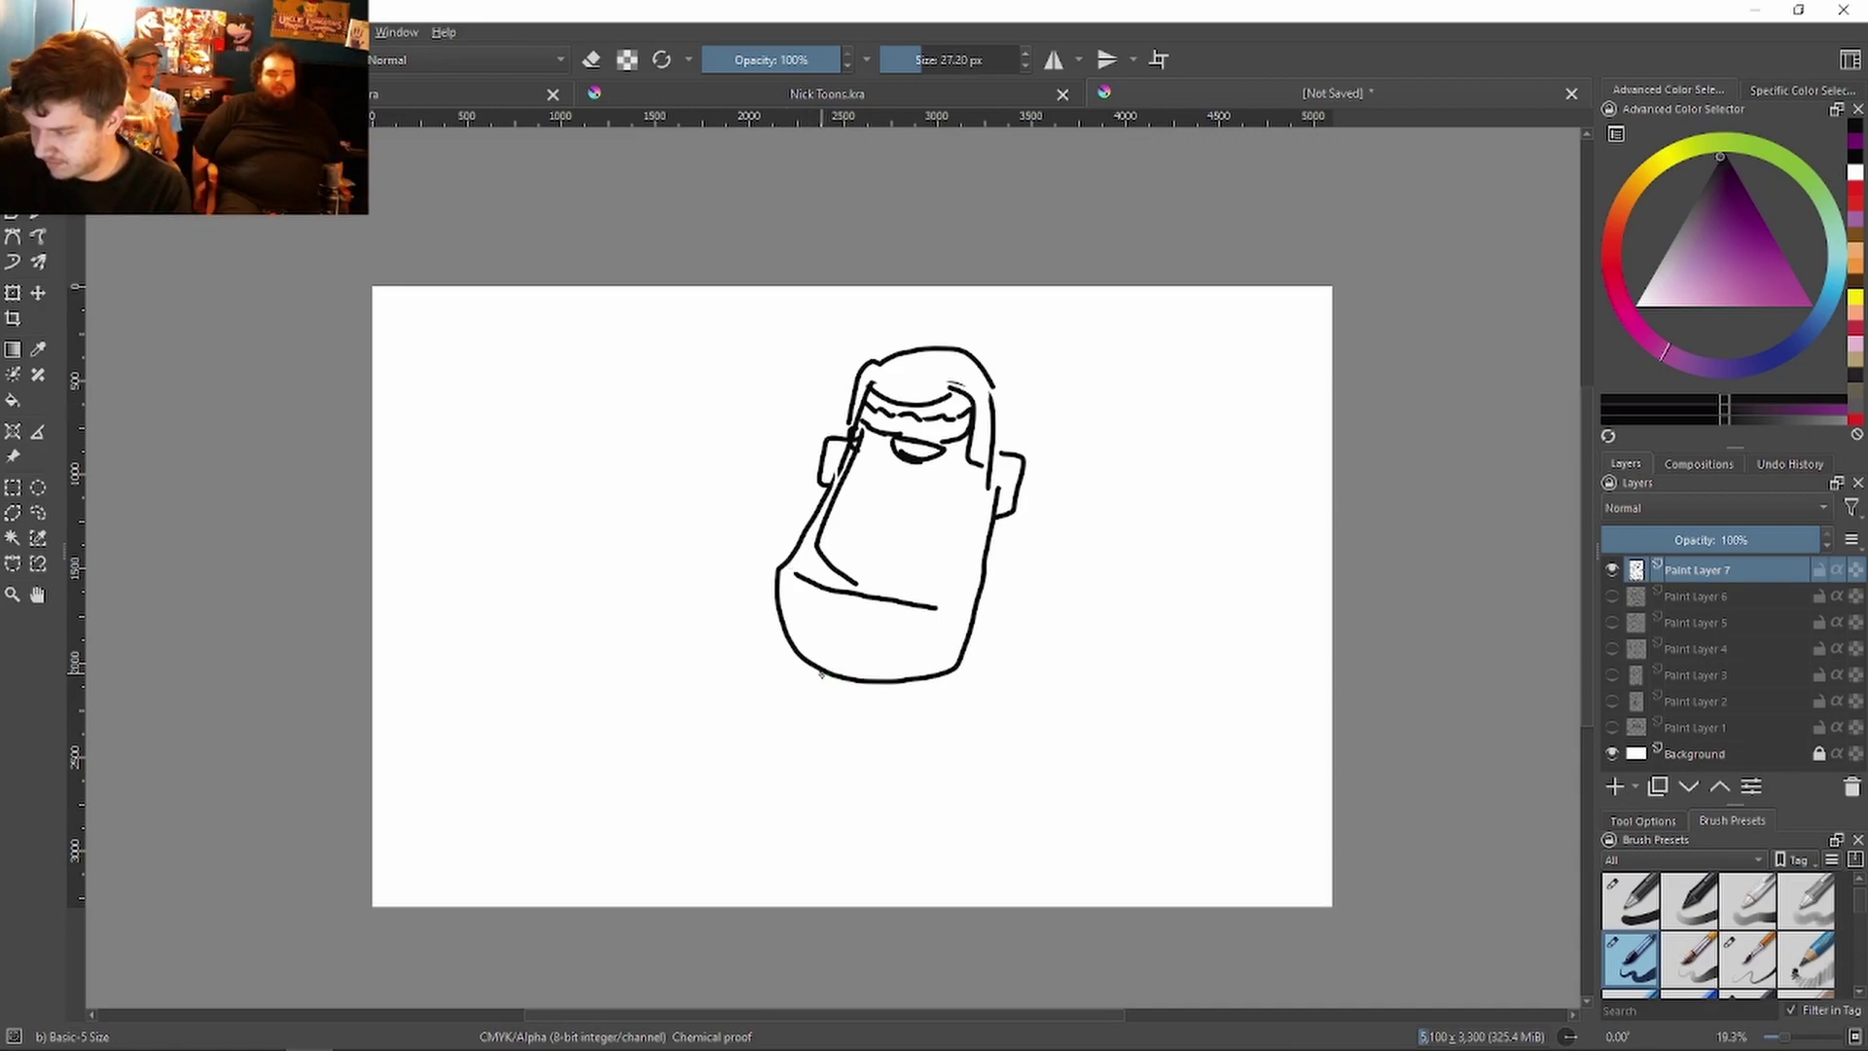
Step: Draw a shirt collar with a tie knot beneath the jaw and a curved shoulder line on one side
mouse_move(820, 678)
mouse_down()
mouse_move(872, 695)
mouse_move(969, 671)
mouse_up()
key(ctrl+z)
mouse_move(970, 631)
mouse_down()
mouse_move(980, 694)
mouse_move(932, 713)
mouse_up()
mouse_move(797, 670)
mouse_down()
mouse_move(815, 705)
mouse_move(873, 718)
mouse_move(881, 693)
mouse_move(753, 737)
mouse_move(637, 897)
mouse_up()
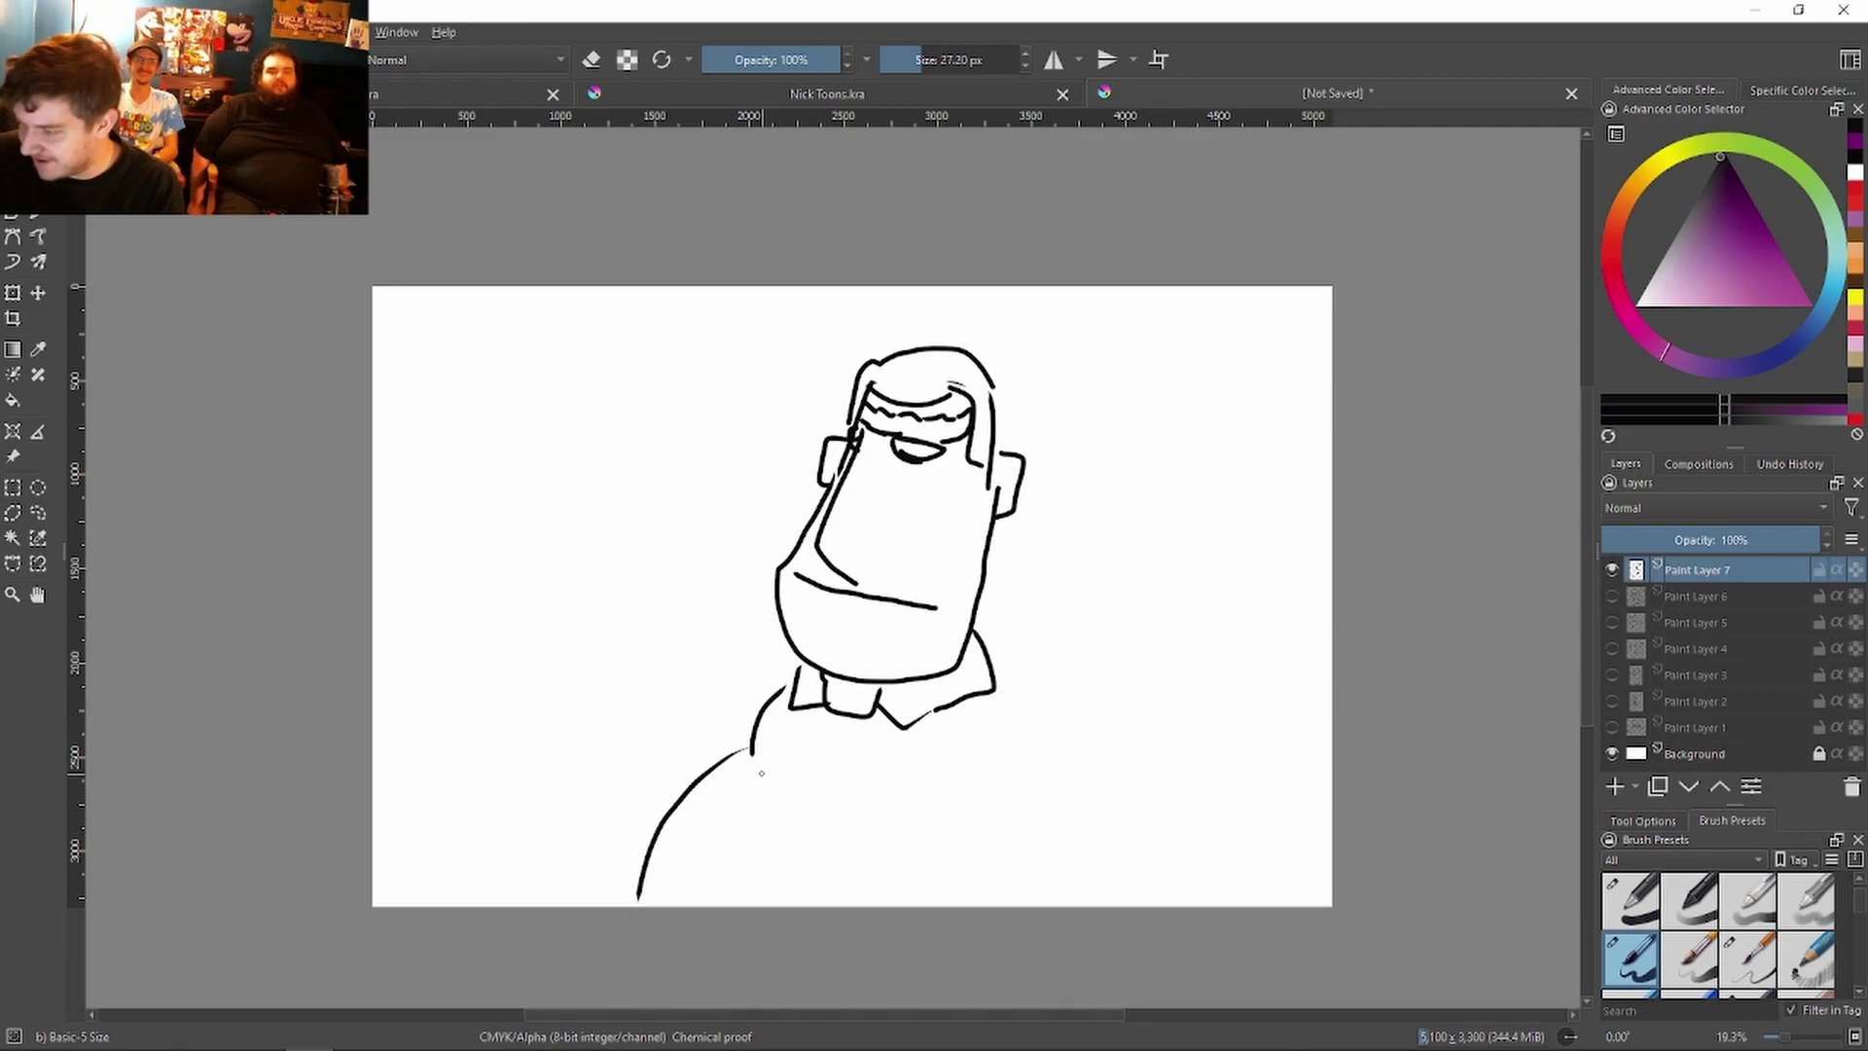
Step: Draw a horizontal handlebar across the chest with a rounded hand gripping each end
mouse_move(660, 785)
mouse_down()
mouse_move(861, 794)
mouse_move(871, 831)
mouse_move(913, 839)
mouse_move(972, 800)
mouse_up()
mouse_move(856, 773)
mouse_down()
mouse_move(925, 741)
mouse_move(979, 790)
mouse_up()
mouse_move(843, 787)
mouse_down()
mouse_move(867, 785)
mouse_move(706, 813)
mouse_up()
mouse_move(678, 779)
mouse_down()
mouse_move(650, 822)
mouse_move(608, 837)
mouse_up()
drag(657, 744, 715, 754)
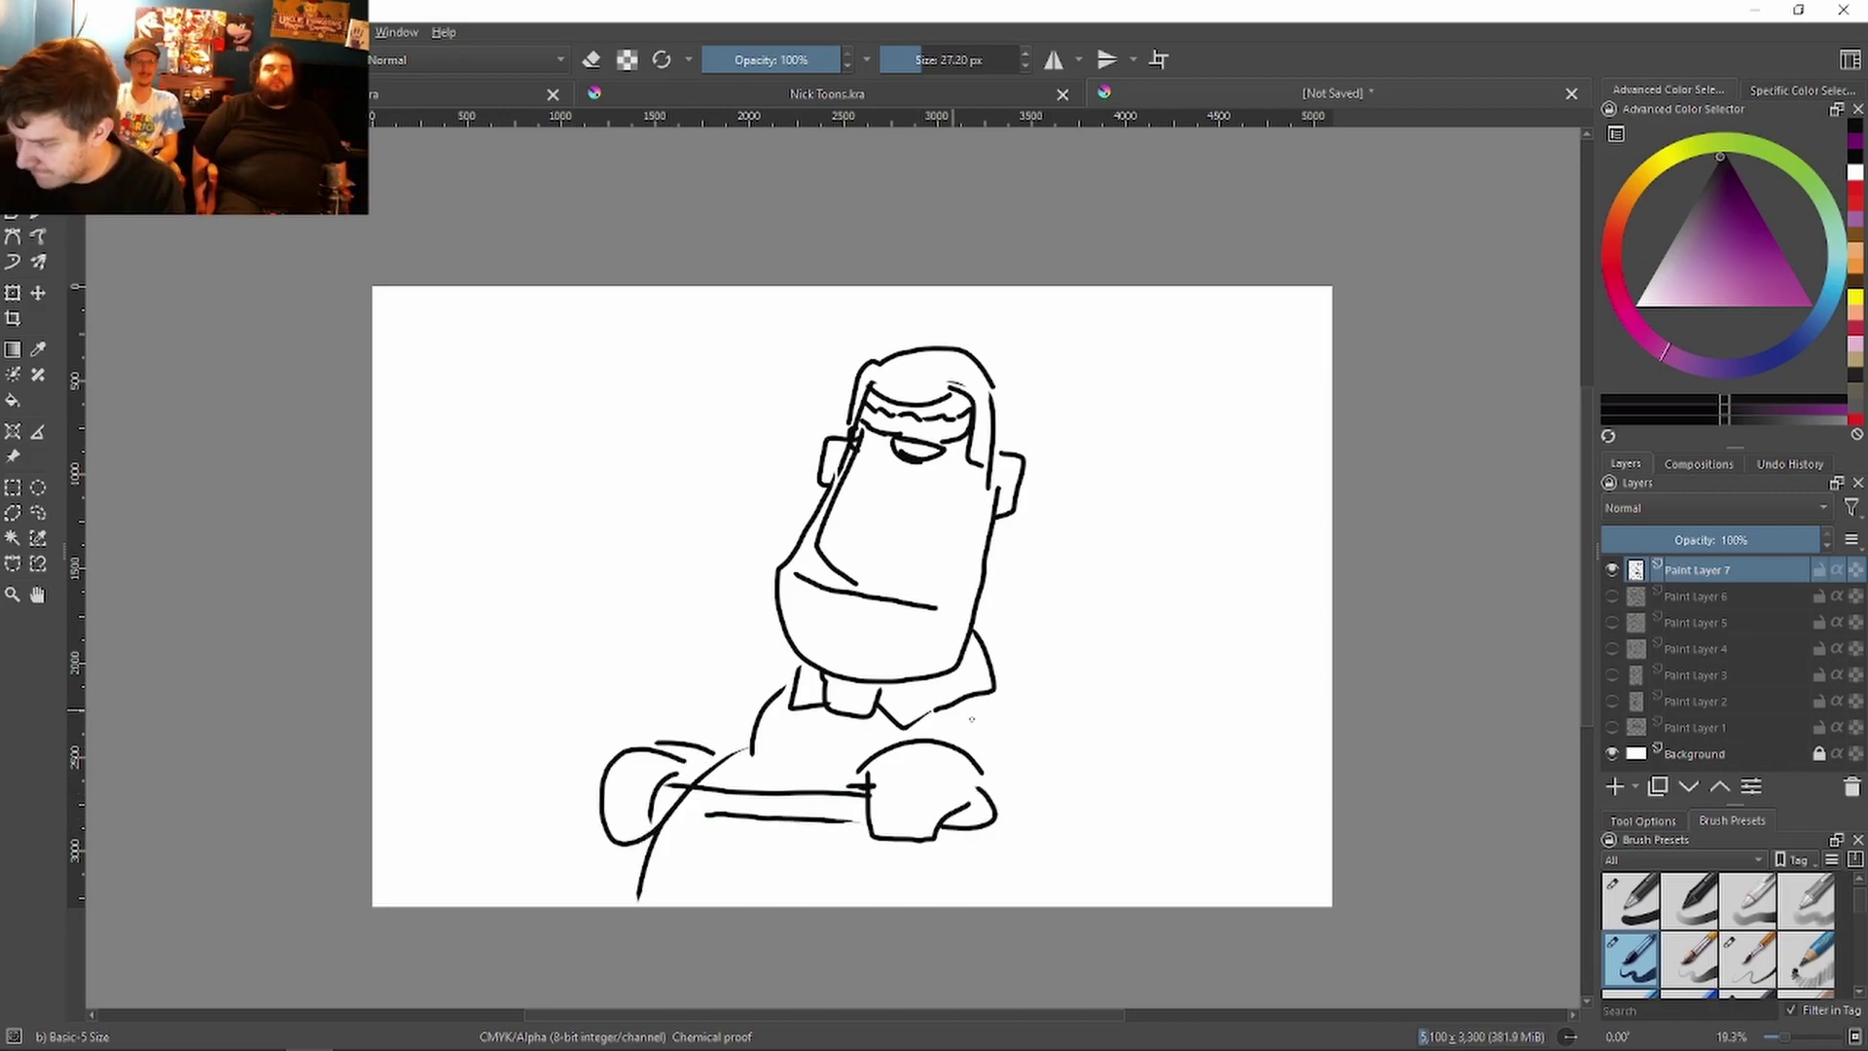
Step: Draw the bent arm with its sleeve edge beside the body and the sides of the vehicle's front panel below the handlebar
drag(973, 755, 1033, 809)
drag(949, 835, 1012, 905)
drag(1046, 813, 1076, 905)
drag(1000, 681, 1092, 839)
drag(654, 836, 645, 905)
drag(876, 829, 876, 905)
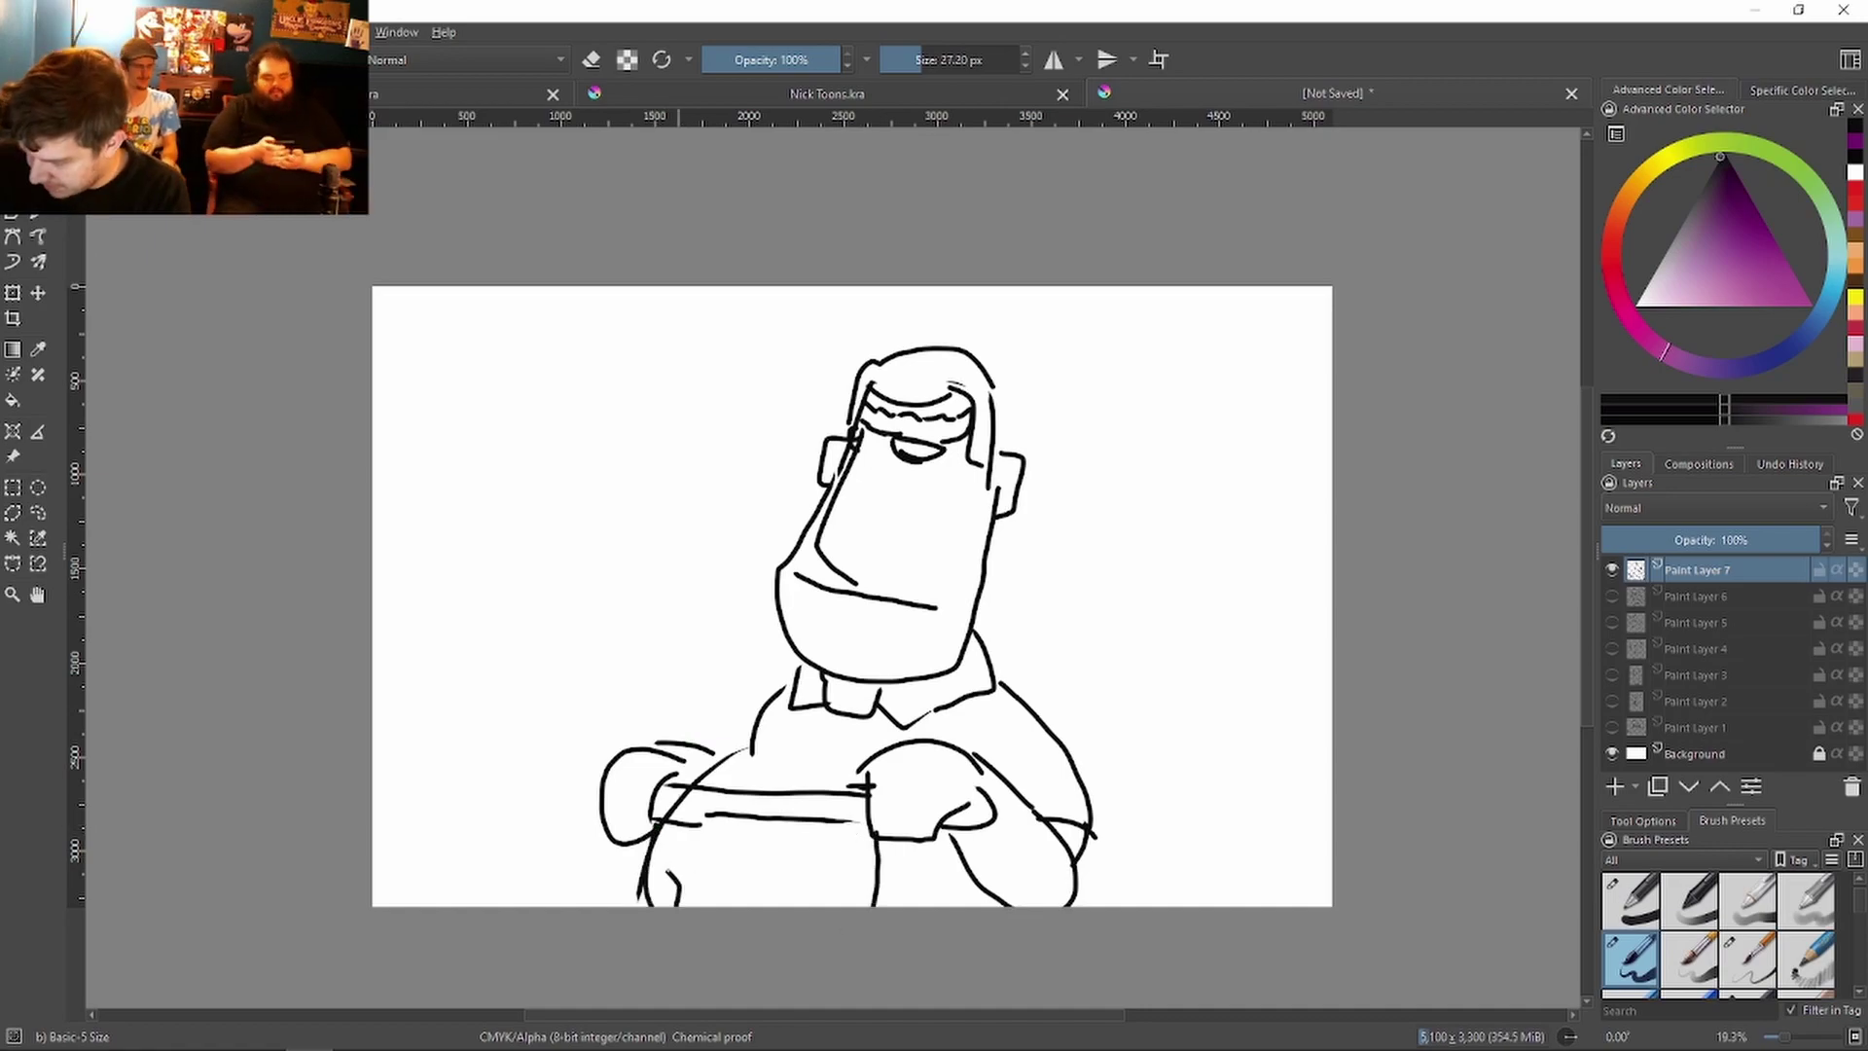
Step: Draw a sign with notched edges on the front panel and letter it "COP MALL"
drag(664, 839, 846, 832)
drag(845, 838, 833, 905)
drag(706, 856, 691, 875)
drag(740, 871, 754, 847)
drag(713, 905, 778, 900)
drag(784, 871, 813, 900)
Step: Add sleeve stripes, chest badges and a dark tie to the uniform, and a thick moustache, nose and eye details to the face
drag(1003, 720, 1070, 769)
drag(943, 725, 987, 740)
mouse_move(856, 579)
mouse_down()
mouse_move(951, 618)
mouse_move(784, 572)
mouse_move(854, 584)
mouse_move(839, 674)
mouse_up()
drag(899, 443, 913, 451)
drag(851, 423, 866, 430)
drag(879, 575, 905, 552)
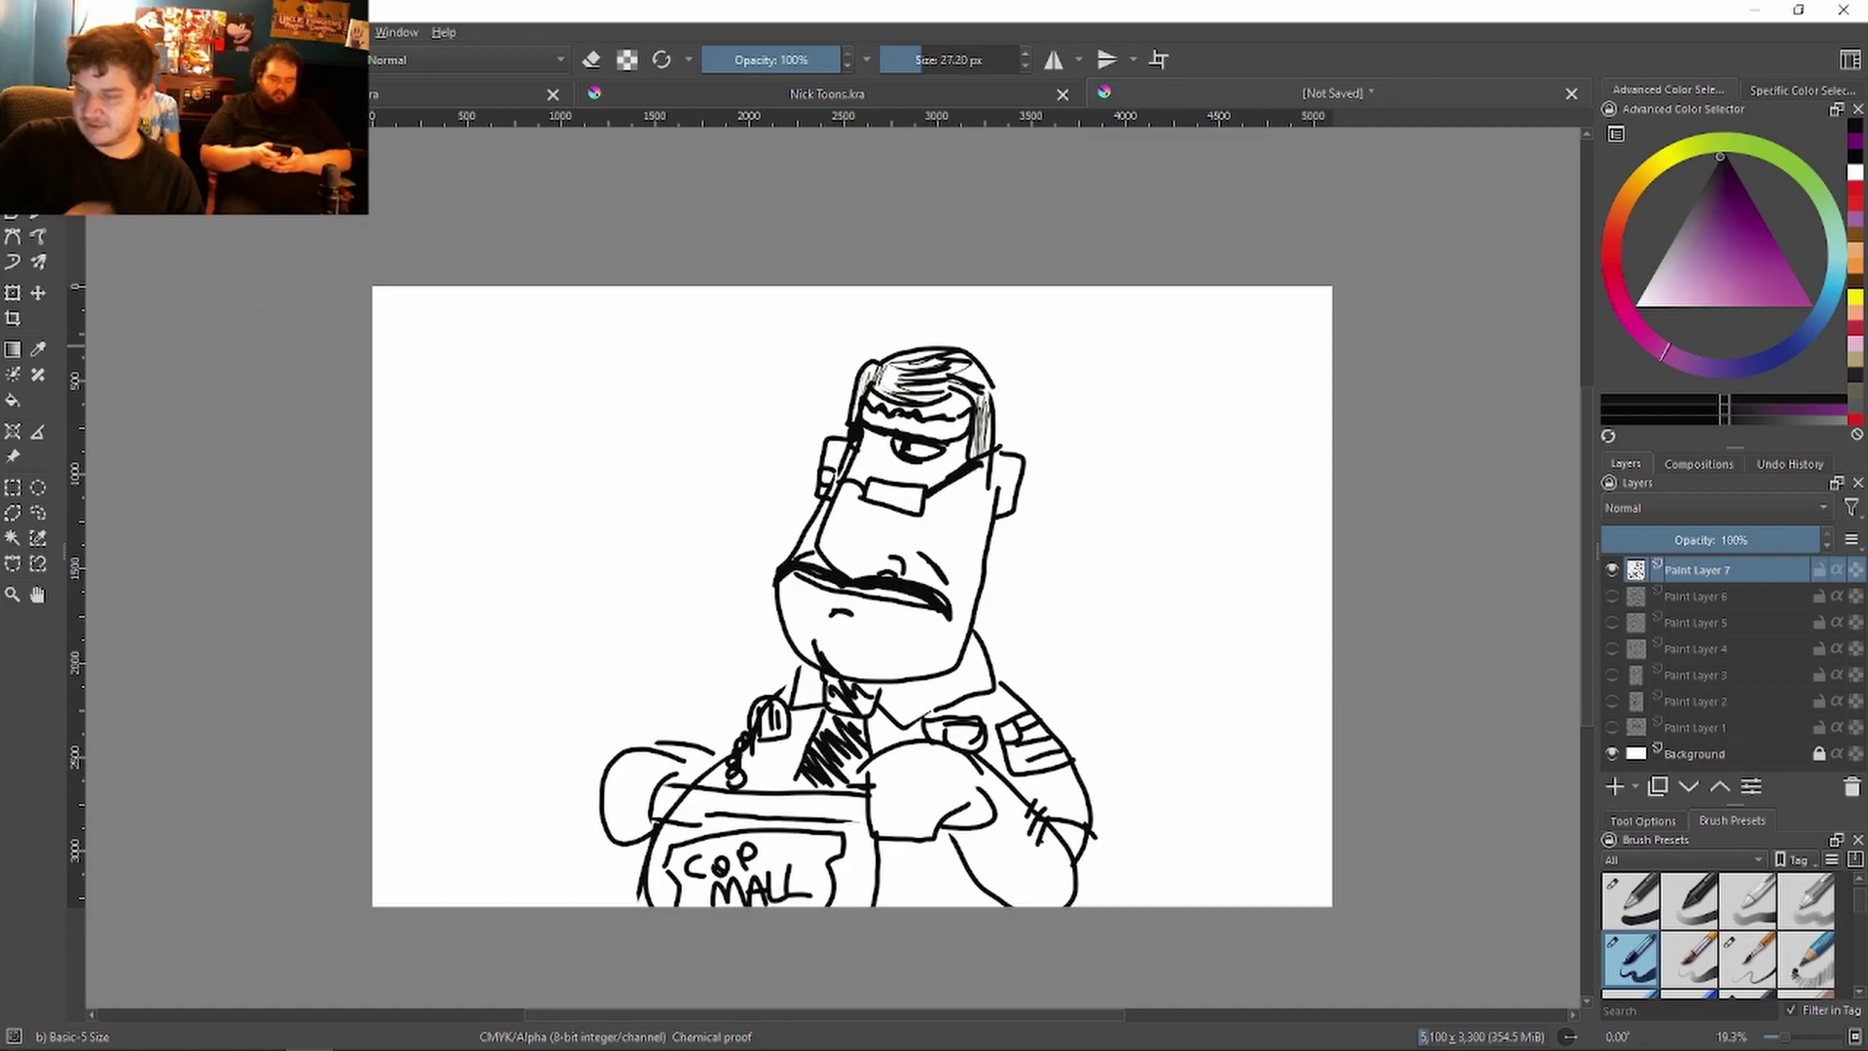
Step: Scale down the mall cop drawing and position it around the canvas centre, leaving room beneath it
click(13, 293)
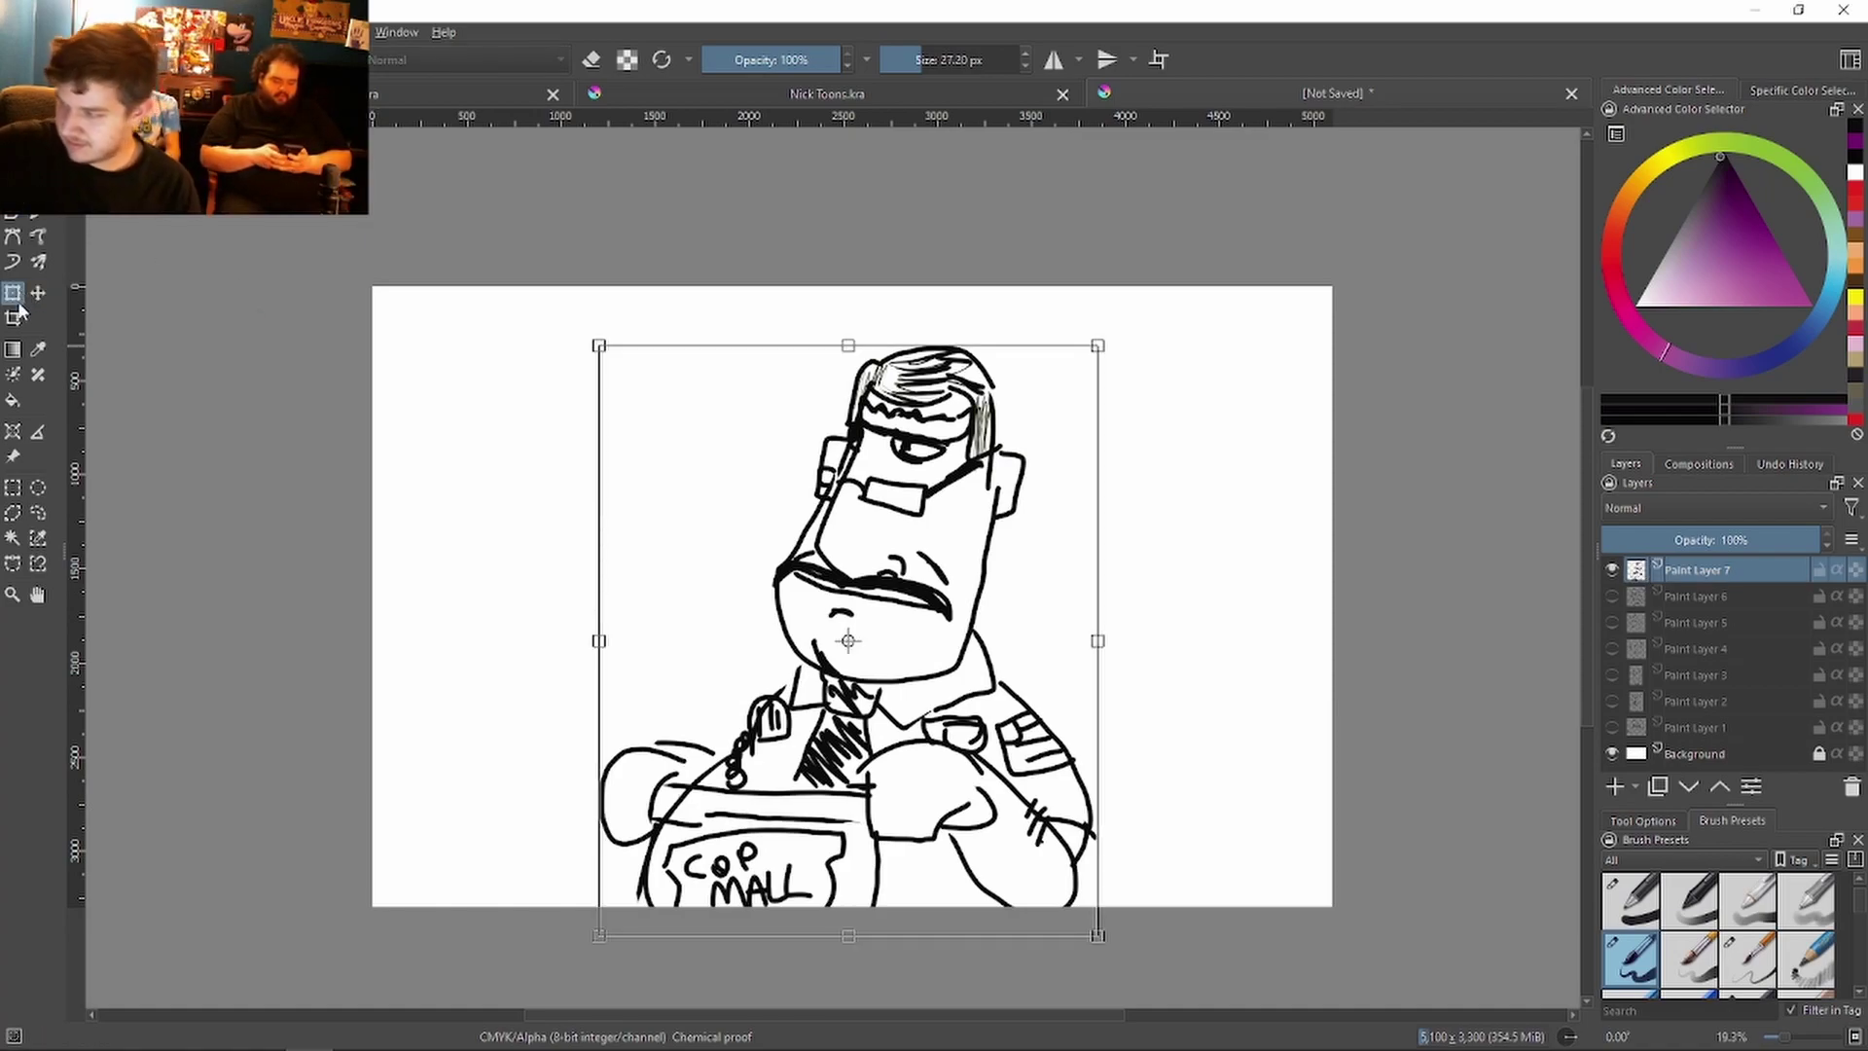
mouse_move(1100, 344)
mouse_down()
mouse_move(976, 554)
mouse_move(884, 593)
mouse_move(888, 611)
mouse_move(922, 548)
mouse_up()
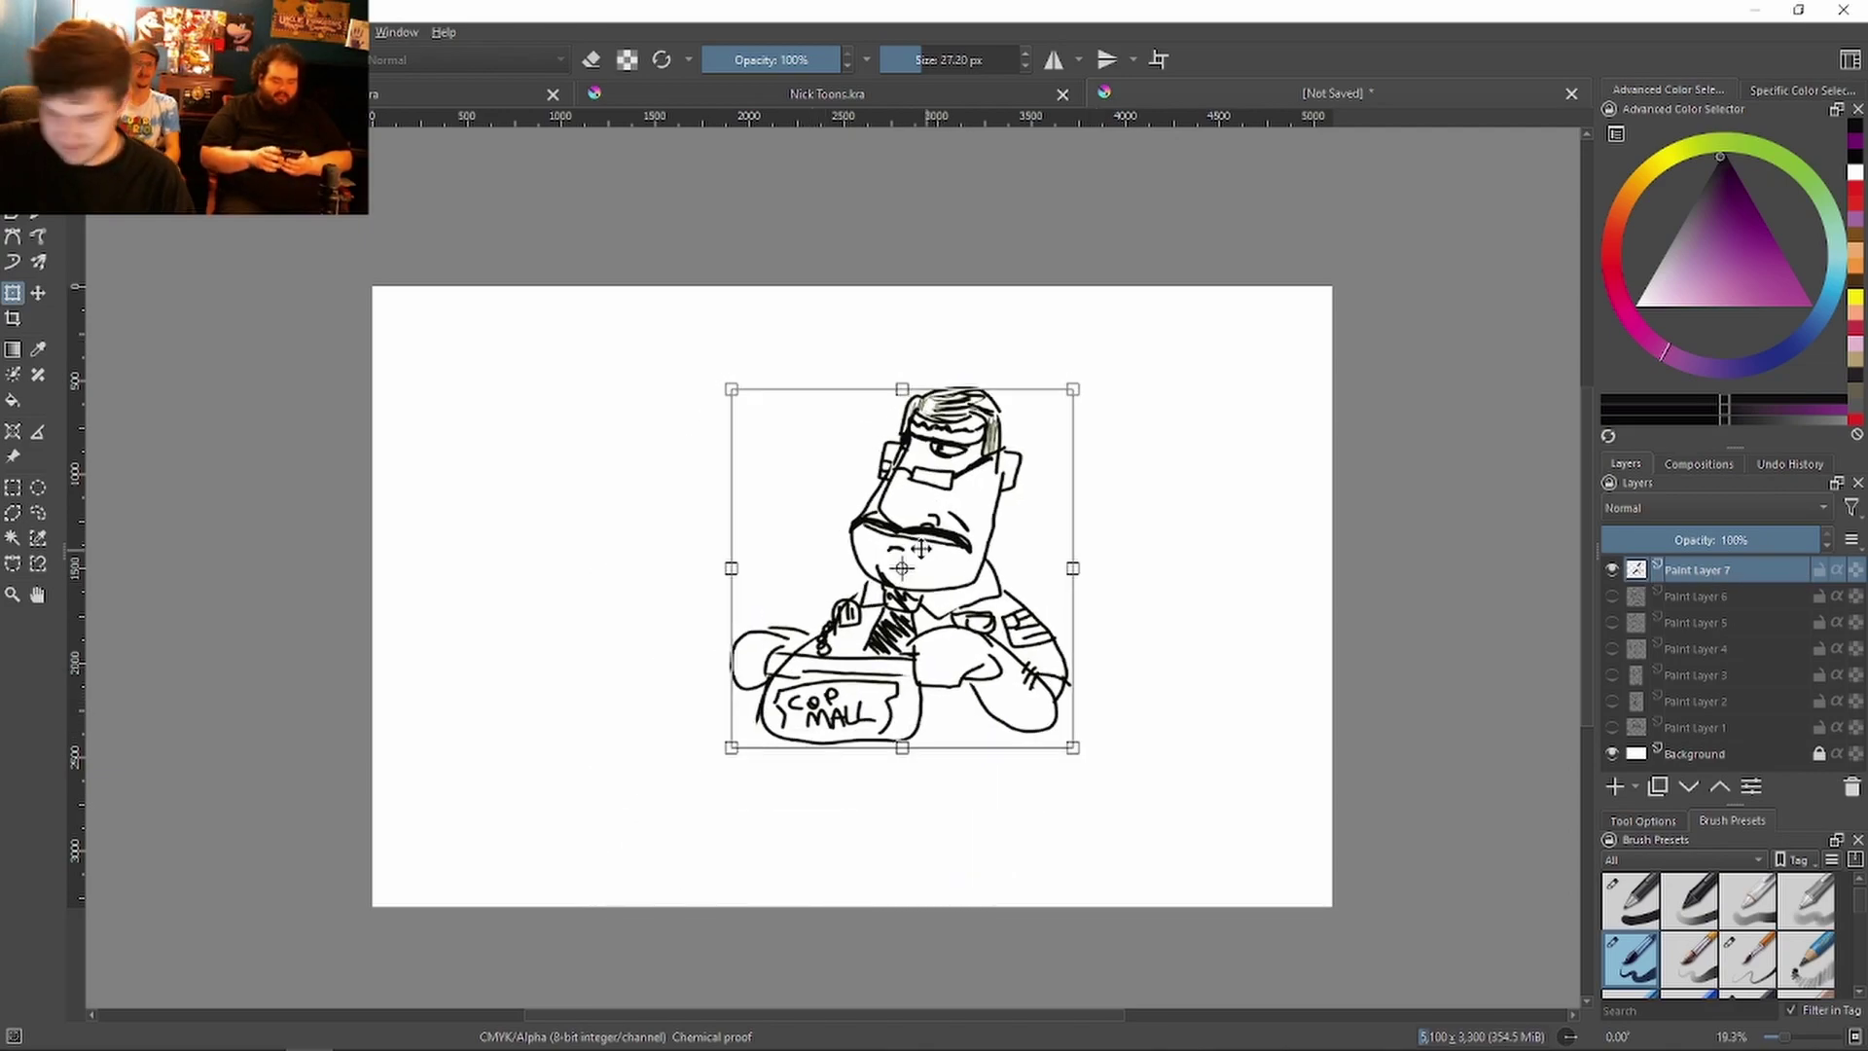
key(Return)
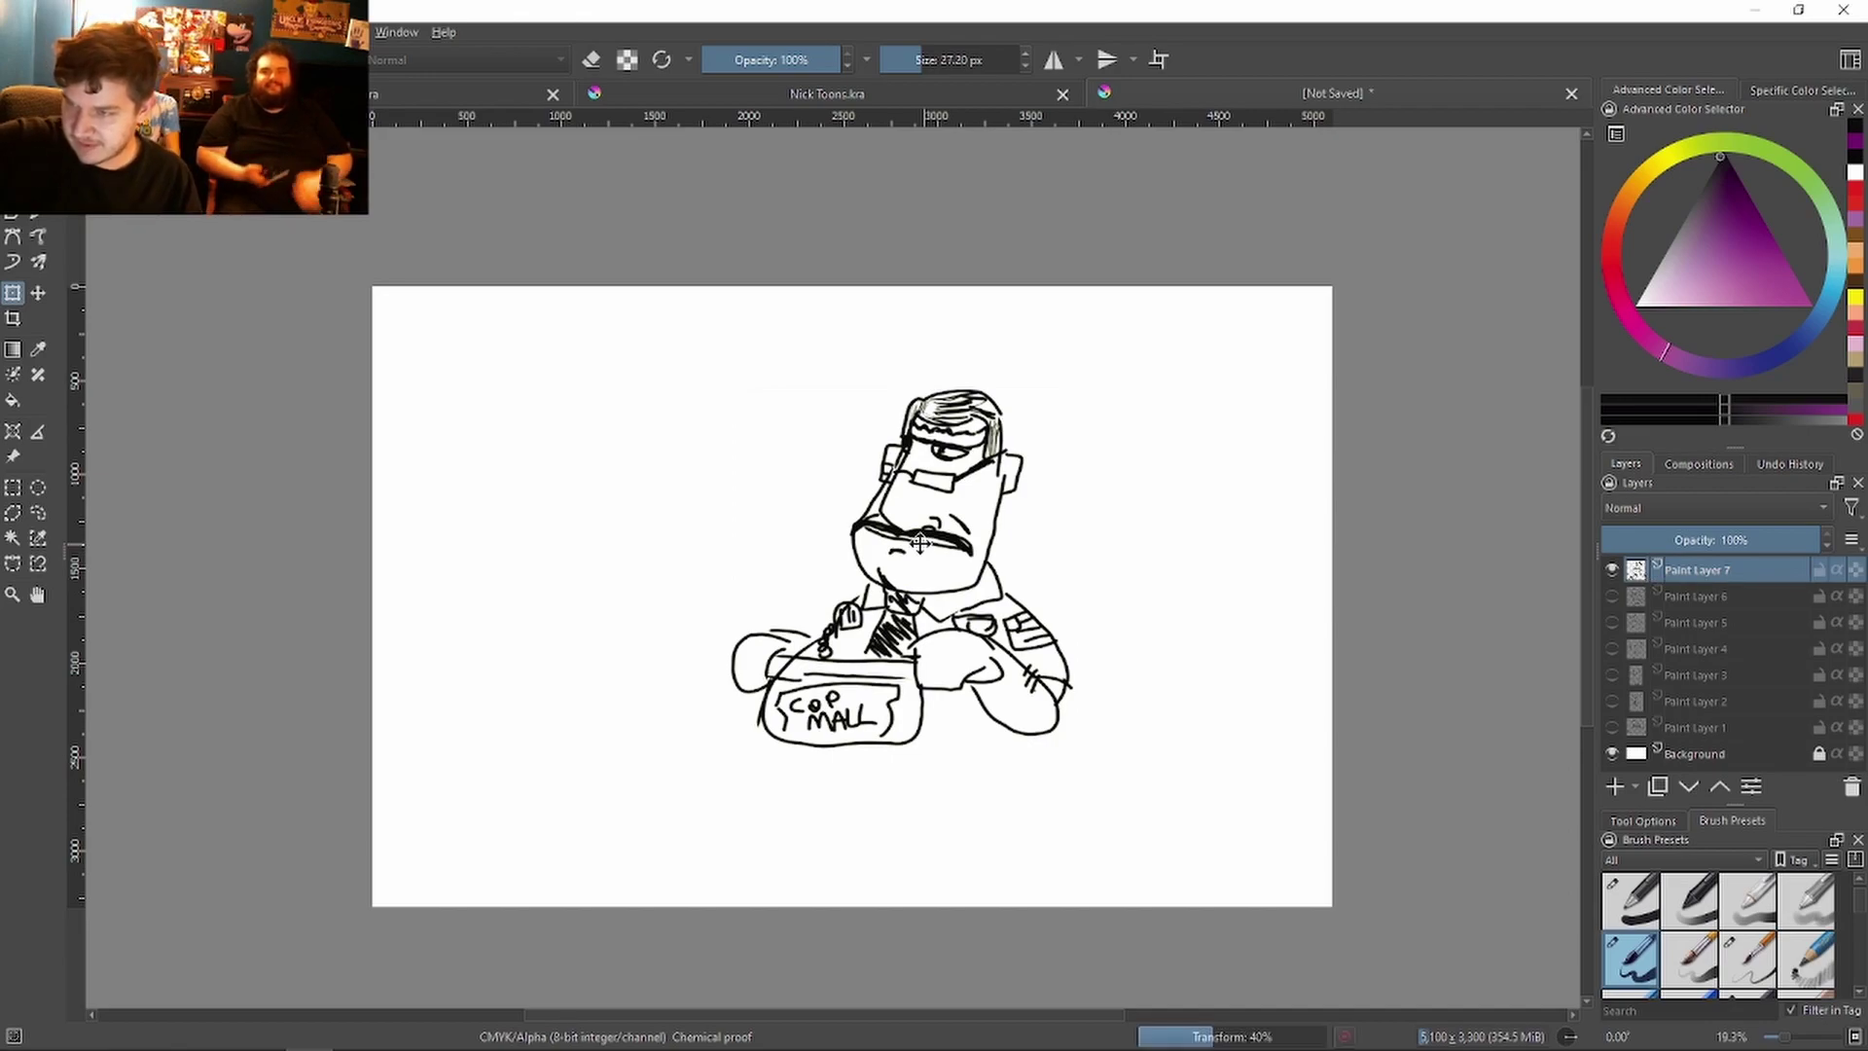
Step: Draw the scooter's column, footboard and large round wheel, plus the figure's rounded lower body, belt line and foot
key(b)
mouse_move(785, 753)
mouse_down()
mouse_move(812, 873)
mouse_move(883, 896)
mouse_move(959, 891)
mouse_move(957, 850)
mouse_move(1017, 806)
mouse_move(993, 892)
mouse_up()
drag(794, 826, 810, 894)
mouse_move(888, 746)
mouse_down()
mouse_move(883, 801)
mouse_move(971, 815)
mouse_move(939, 780)
mouse_move(966, 812)
mouse_move(987, 796)
mouse_move(967, 784)
mouse_move(1007, 778)
mouse_move(1049, 718)
mouse_up()
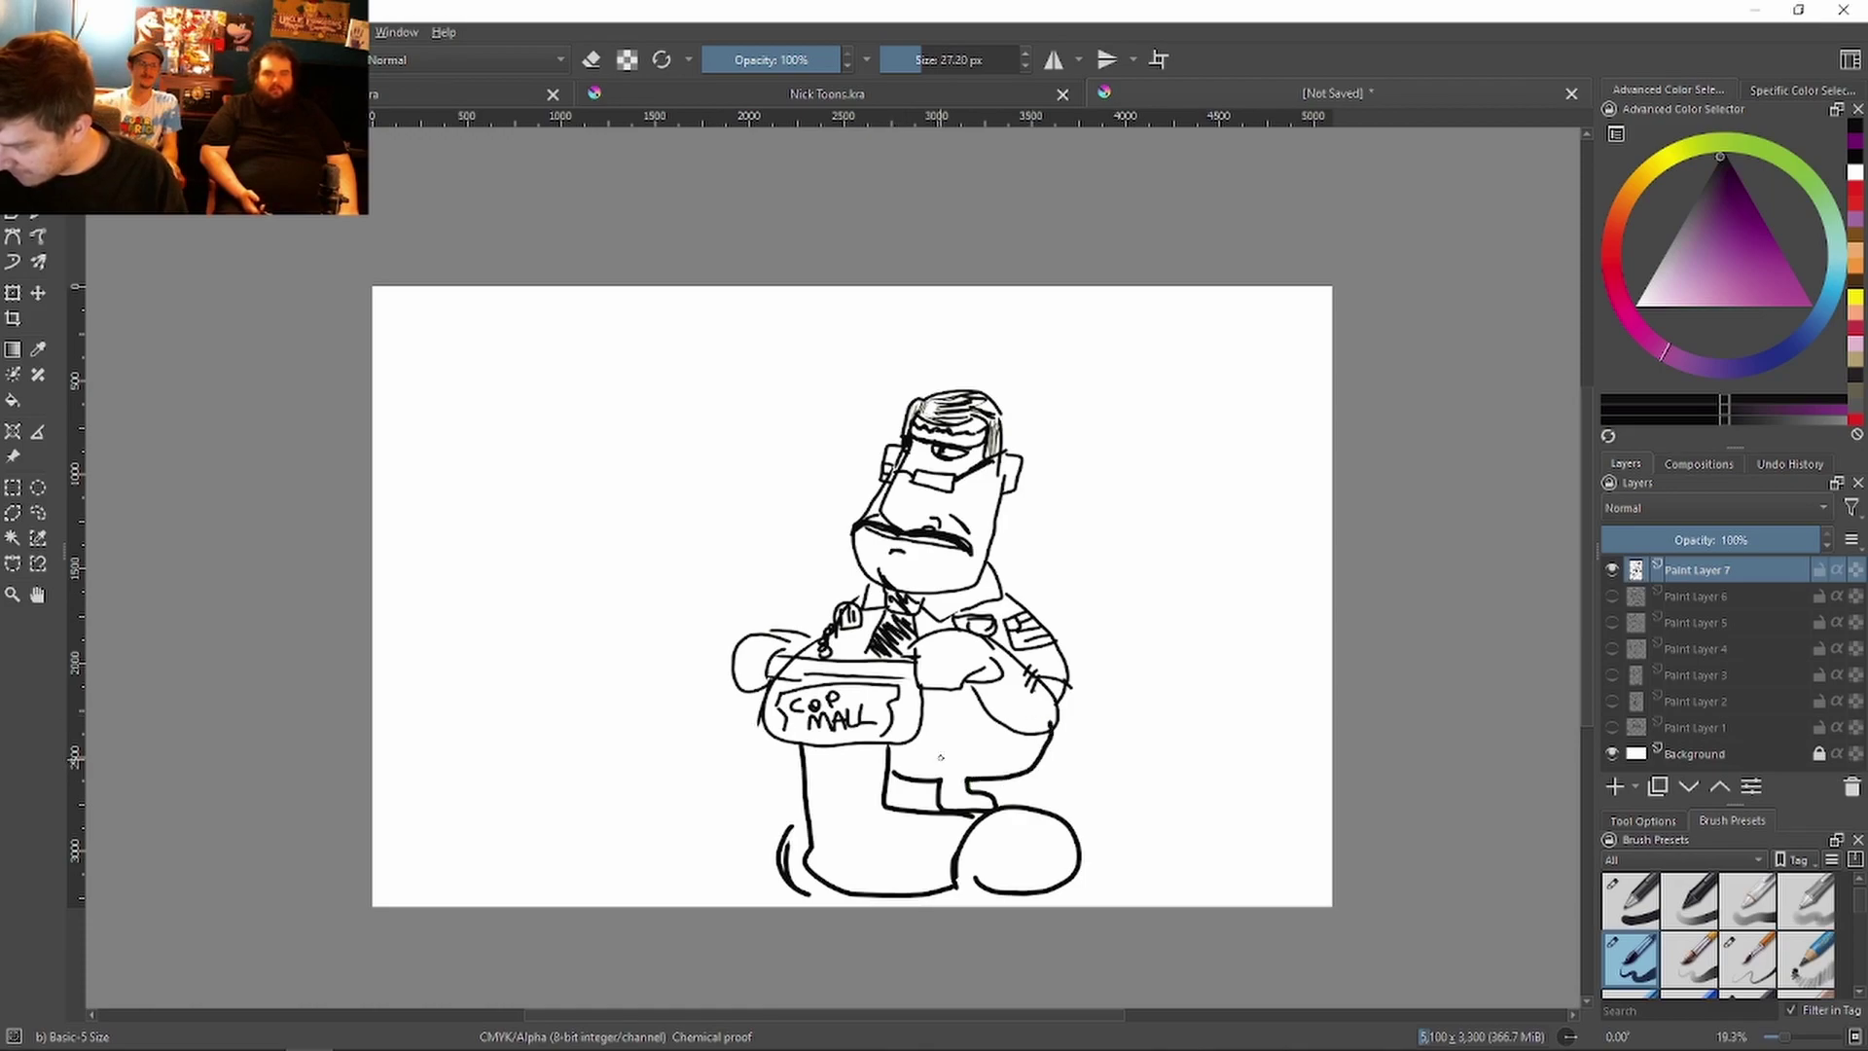
drag(888, 751, 1020, 749)
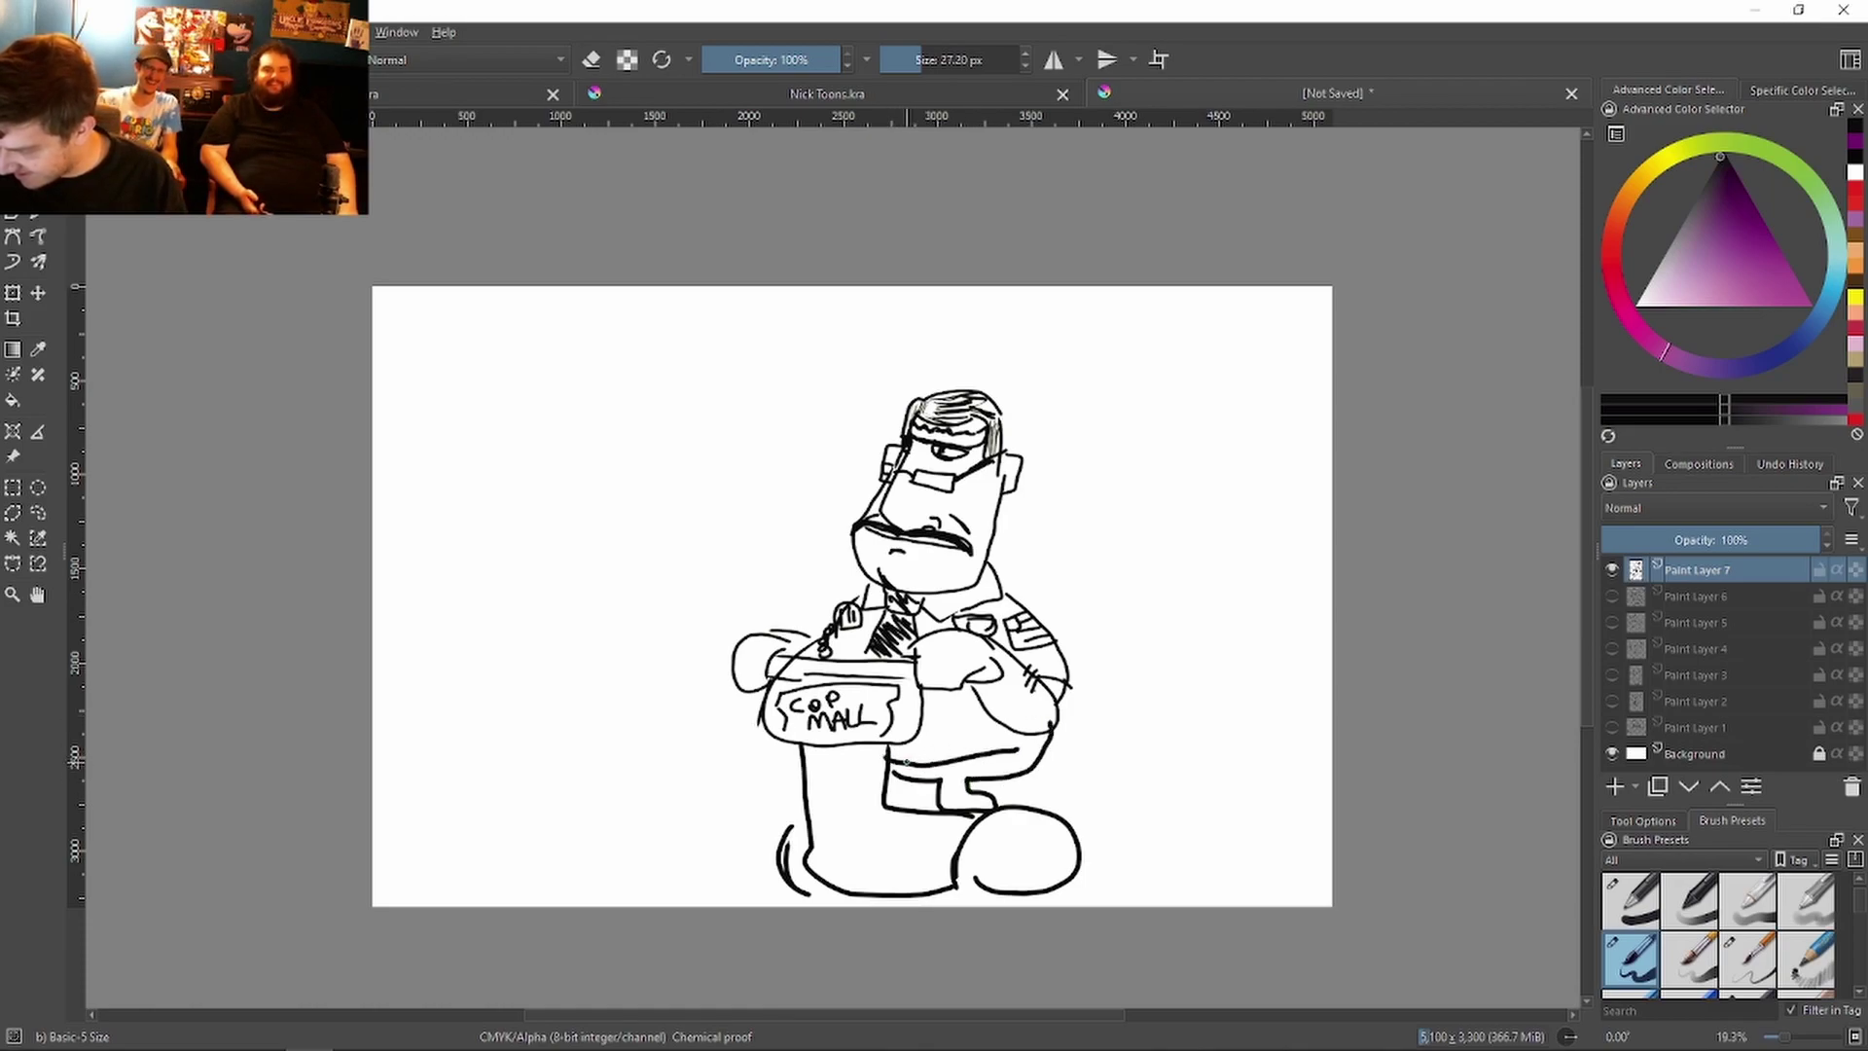
Step: Detail the scooter's wheels with spirals and shading lines, and draw a squiggly trail of exhaust behind it
drag(797, 887, 835, 893)
drag(790, 832, 822, 891)
mouse_move(1068, 883)
mouse_down()
mouse_move(1154, 881)
mouse_move(1124, 864)
mouse_move(1250, 786)
mouse_move(1221, 822)
mouse_move(1234, 858)
mouse_up()
drag(1279, 760, 1272, 774)
mouse_move(1297, 742)
mouse_down()
mouse_move(1305, 728)
mouse_move(1287, 749)
mouse_up()
drag(832, 854, 852, 888)
mouse_move(1011, 874)
mouse_down()
mouse_move(1055, 835)
mouse_move(1030, 854)
mouse_up()
mouse_move(815, 824)
mouse_down()
mouse_move(782, 842)
mouse_move(803, 868)
mouse_up()
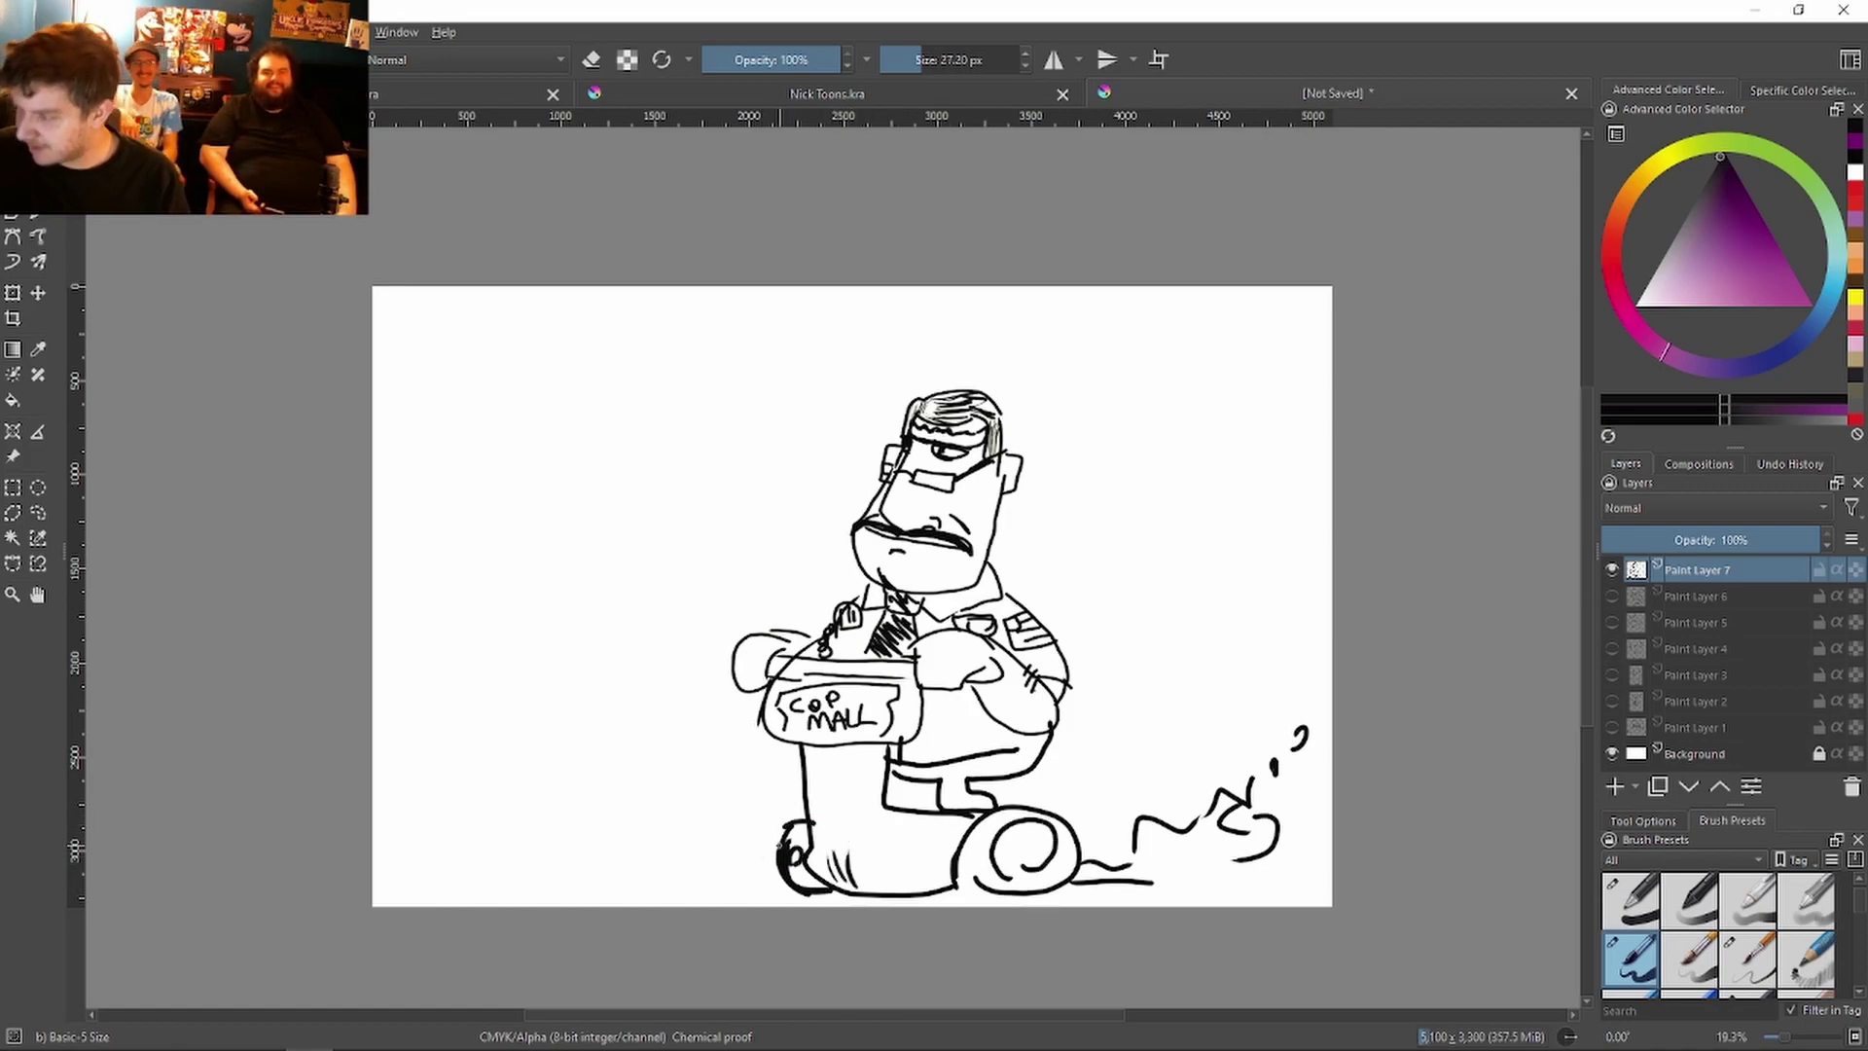
drag(936, 800, 983, 781)
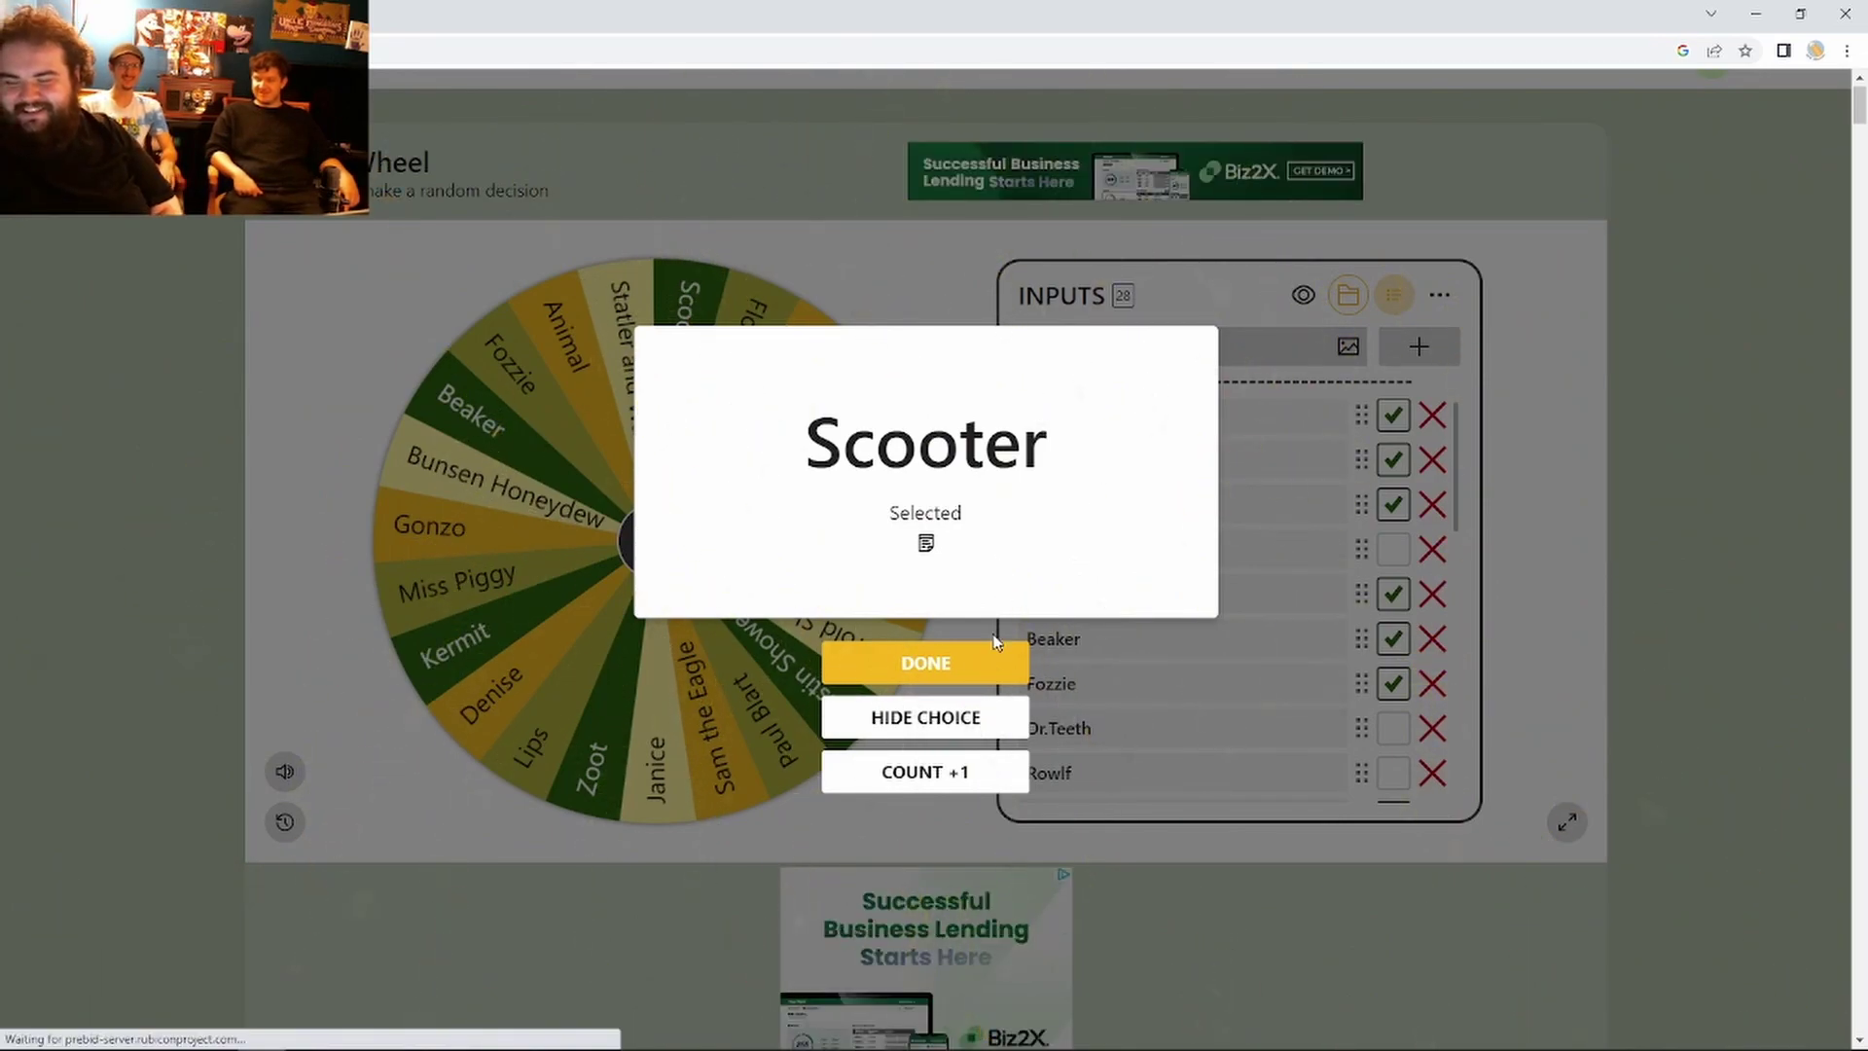
Step: Dismiss the Scooter pick, spin the wheel again and hide the Floyd Pepper choice from the wheel
click(963, 667)
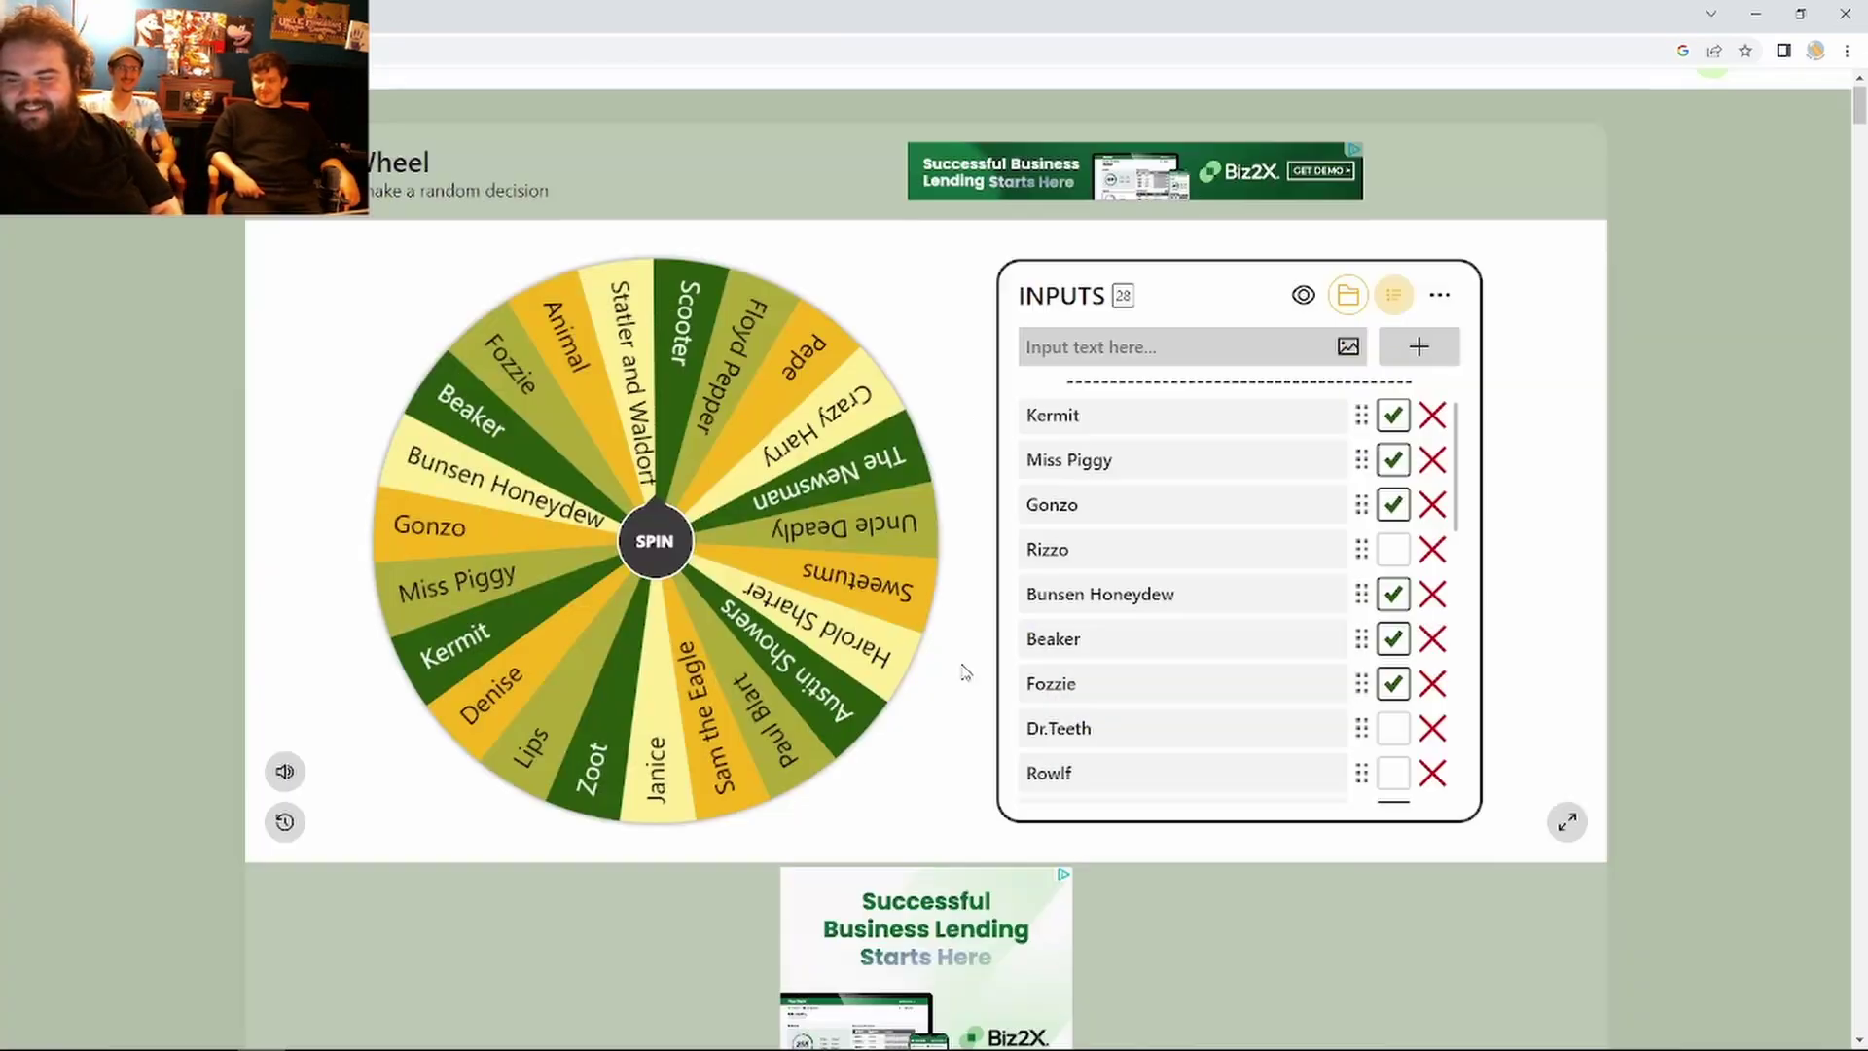
click(647, 548)
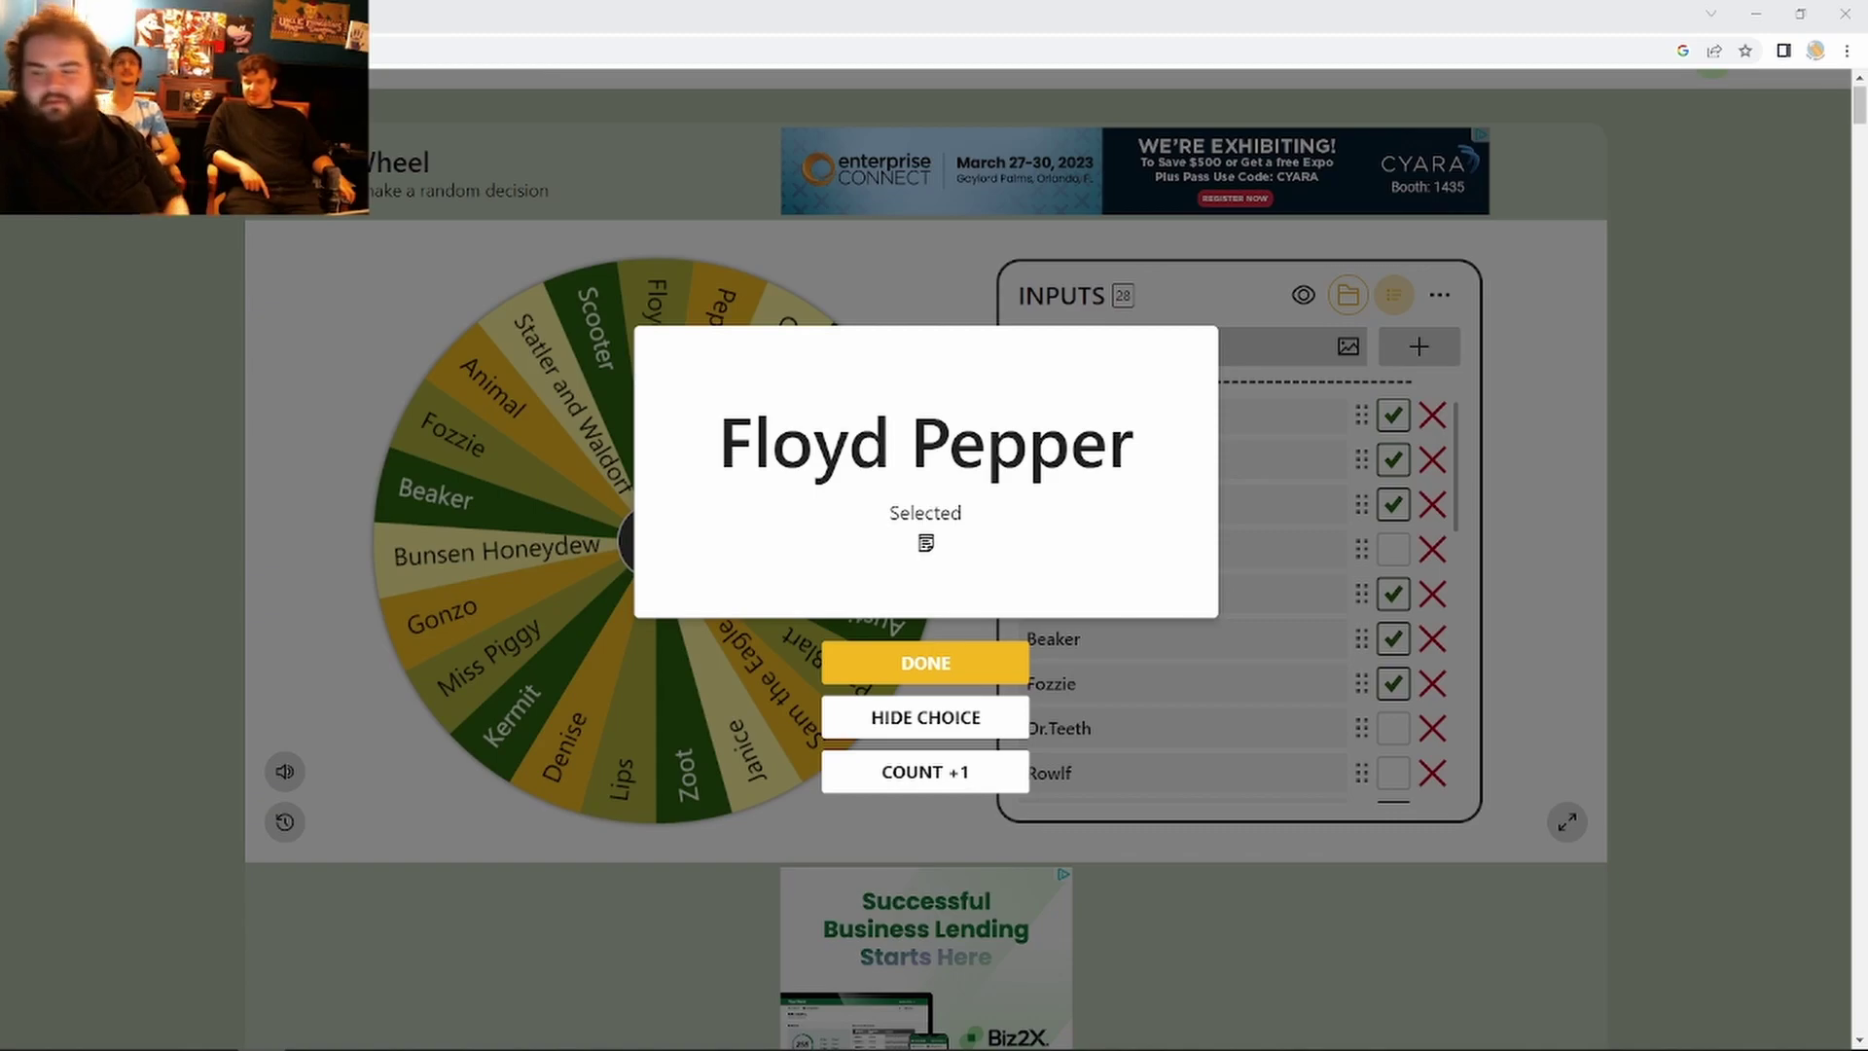
click(950, 717)
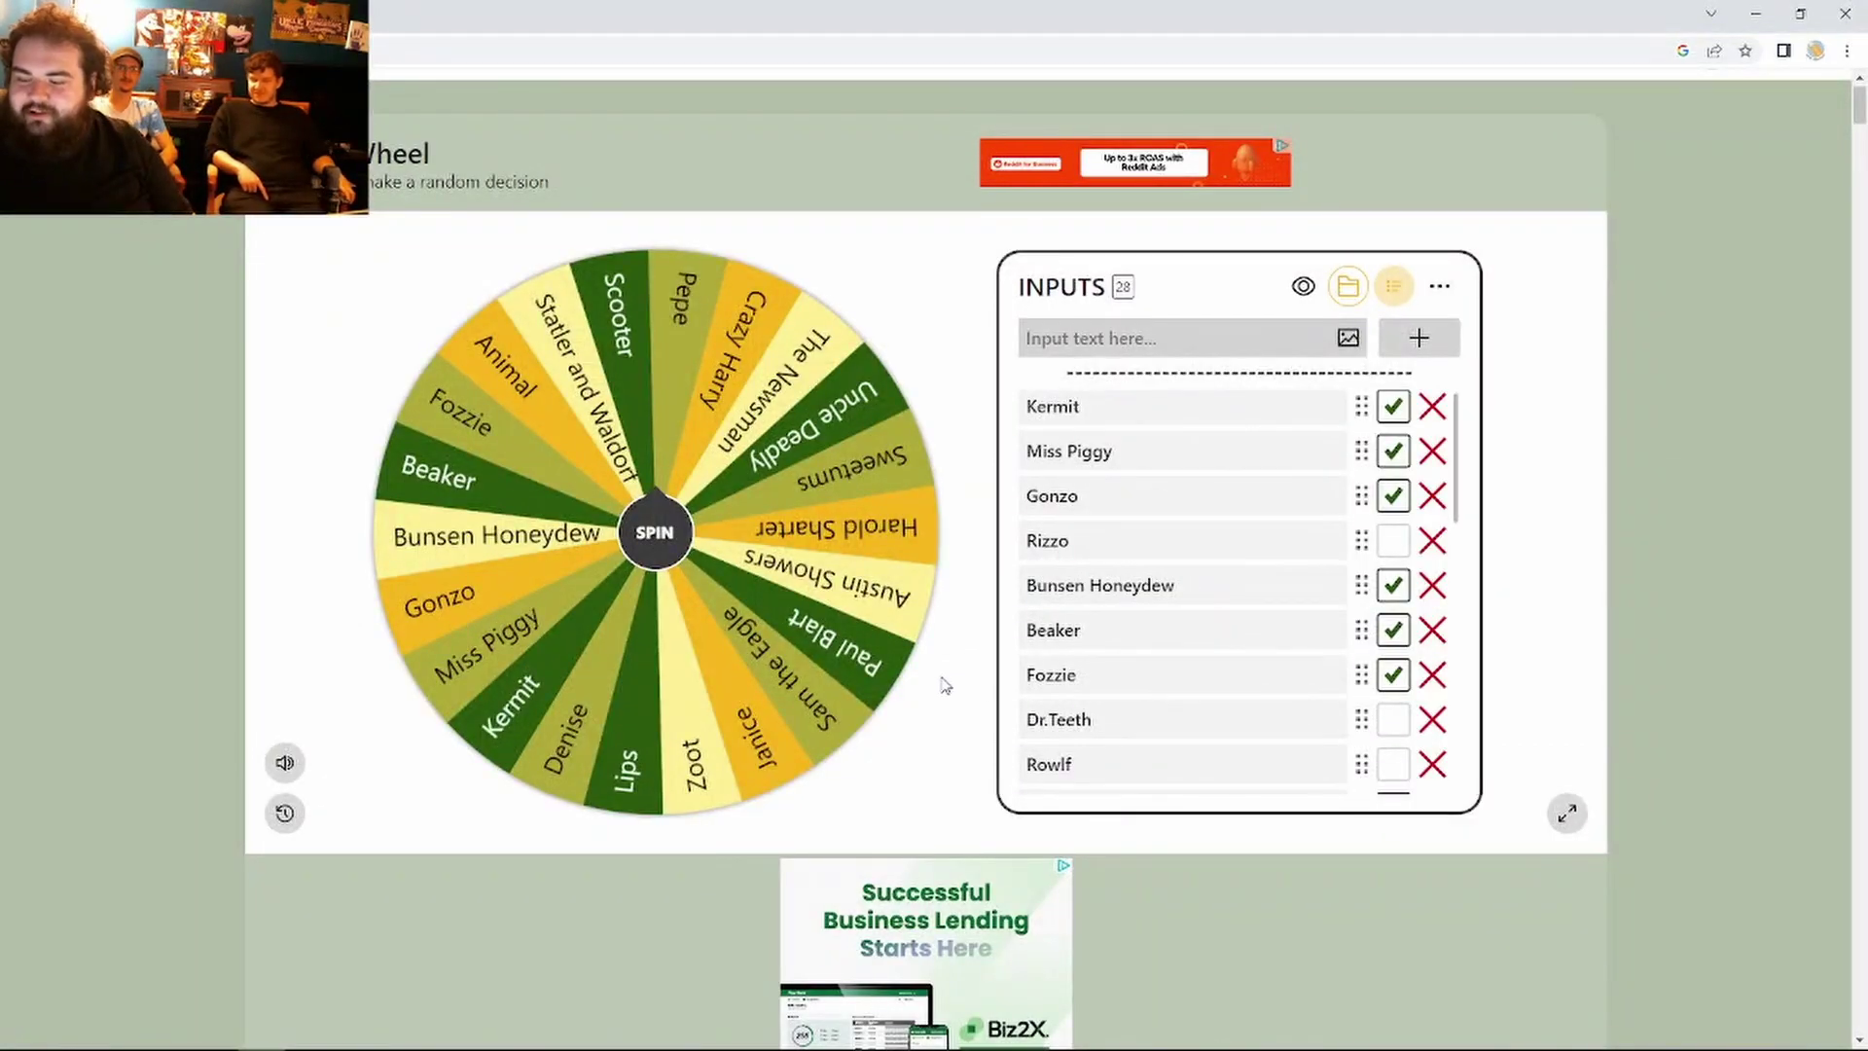
Step: Switch back to Krita, hide Paint Layer 7 and add a new paint layer above it
mouse_move(268, 1037)
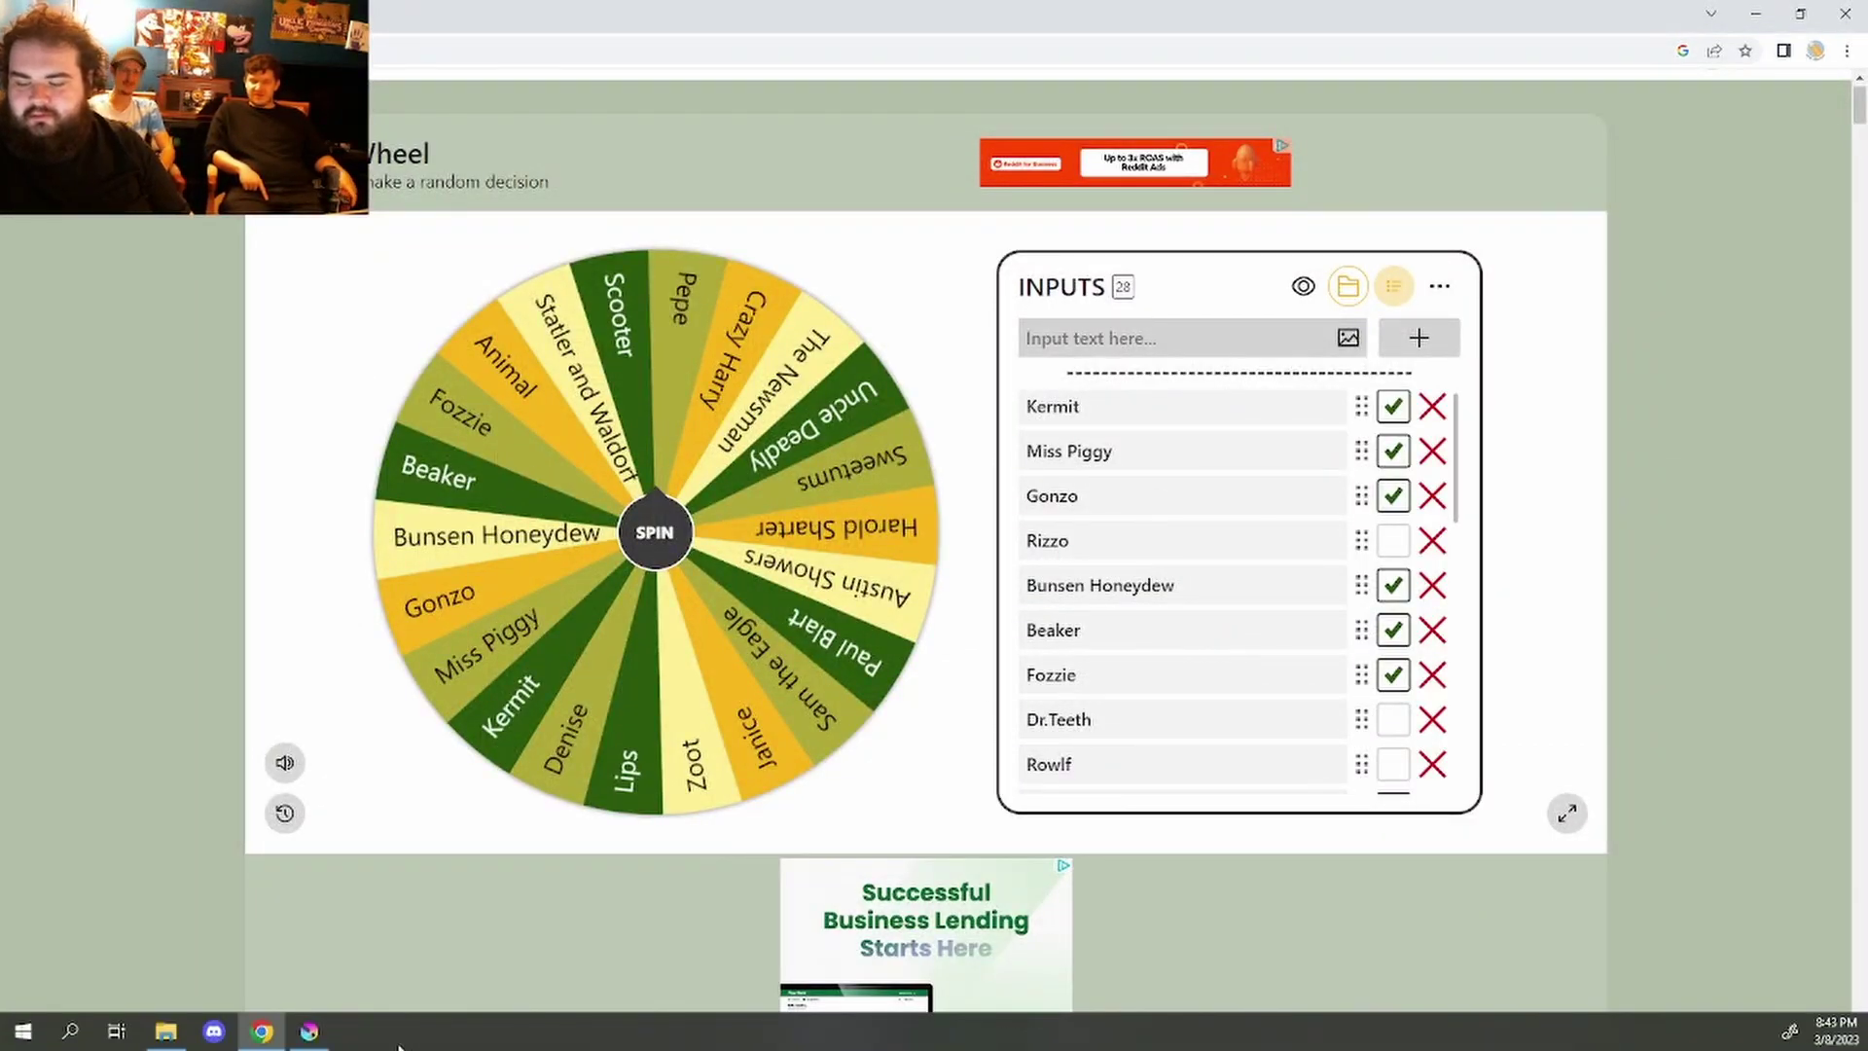
click(303, 1033)
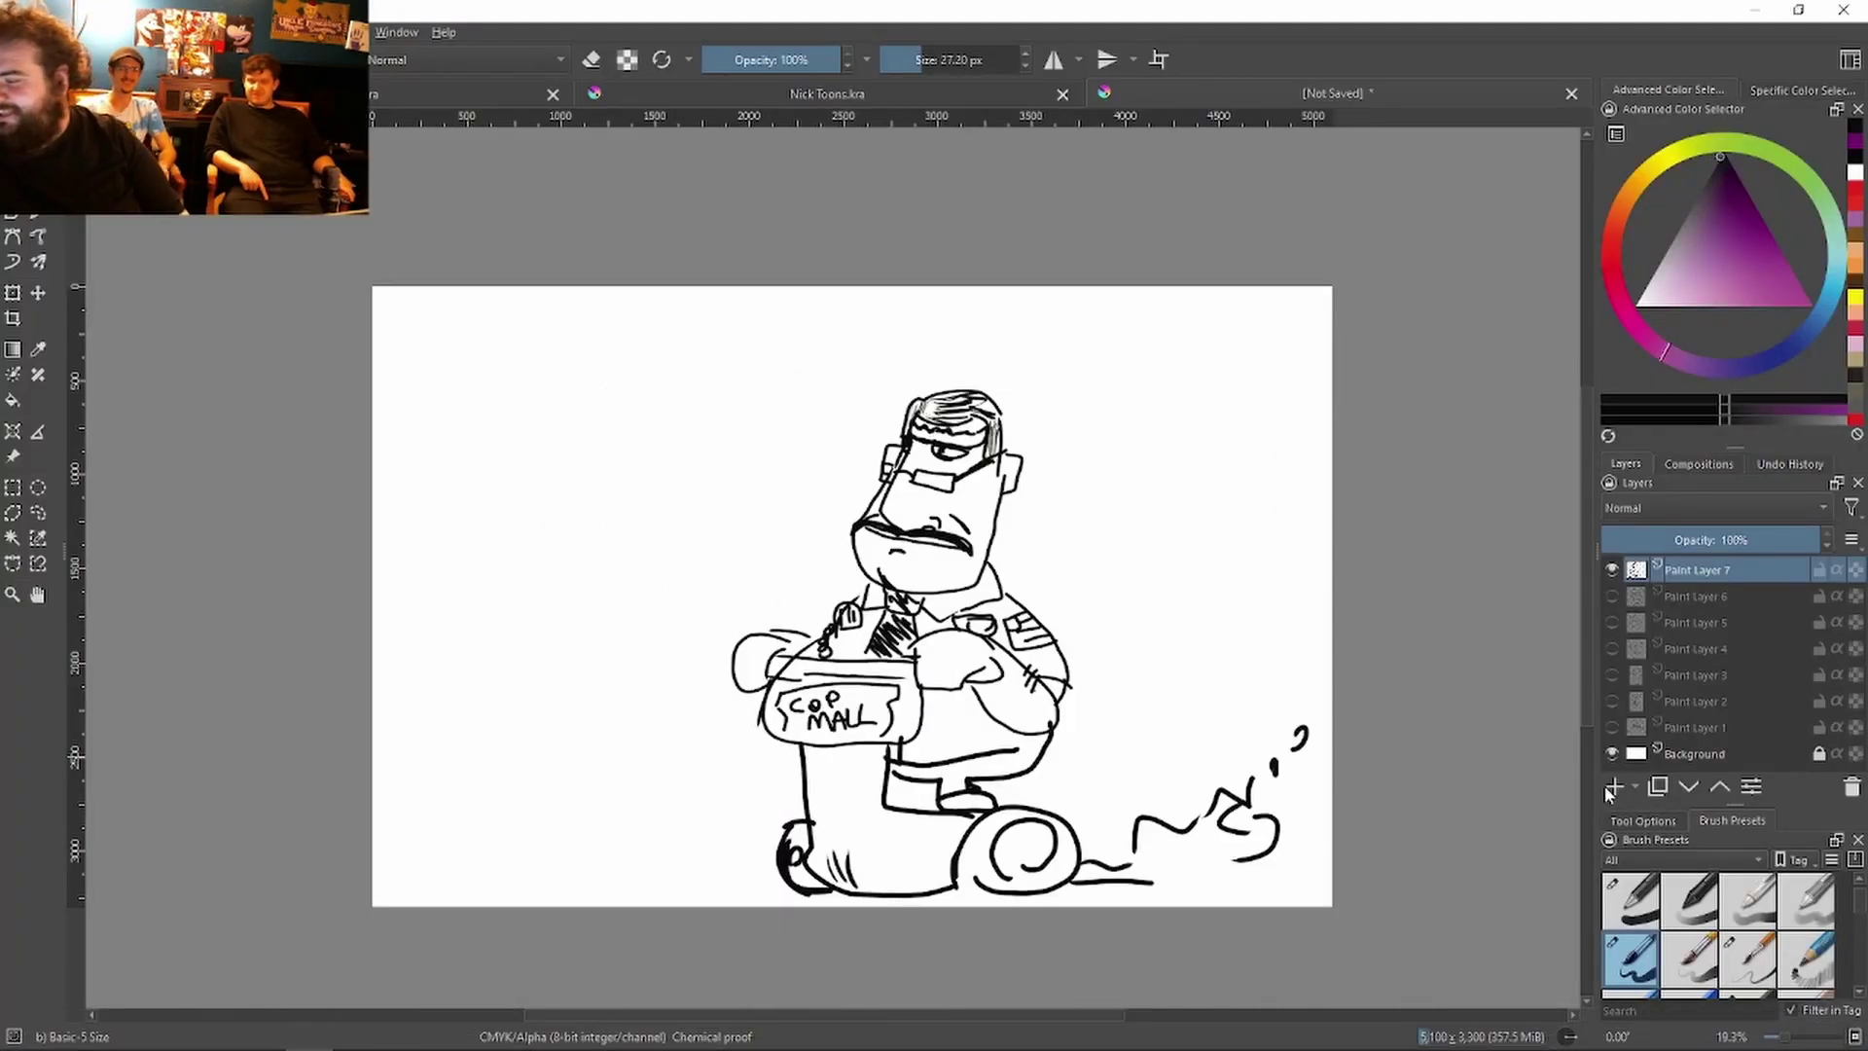
click(1612, 569)
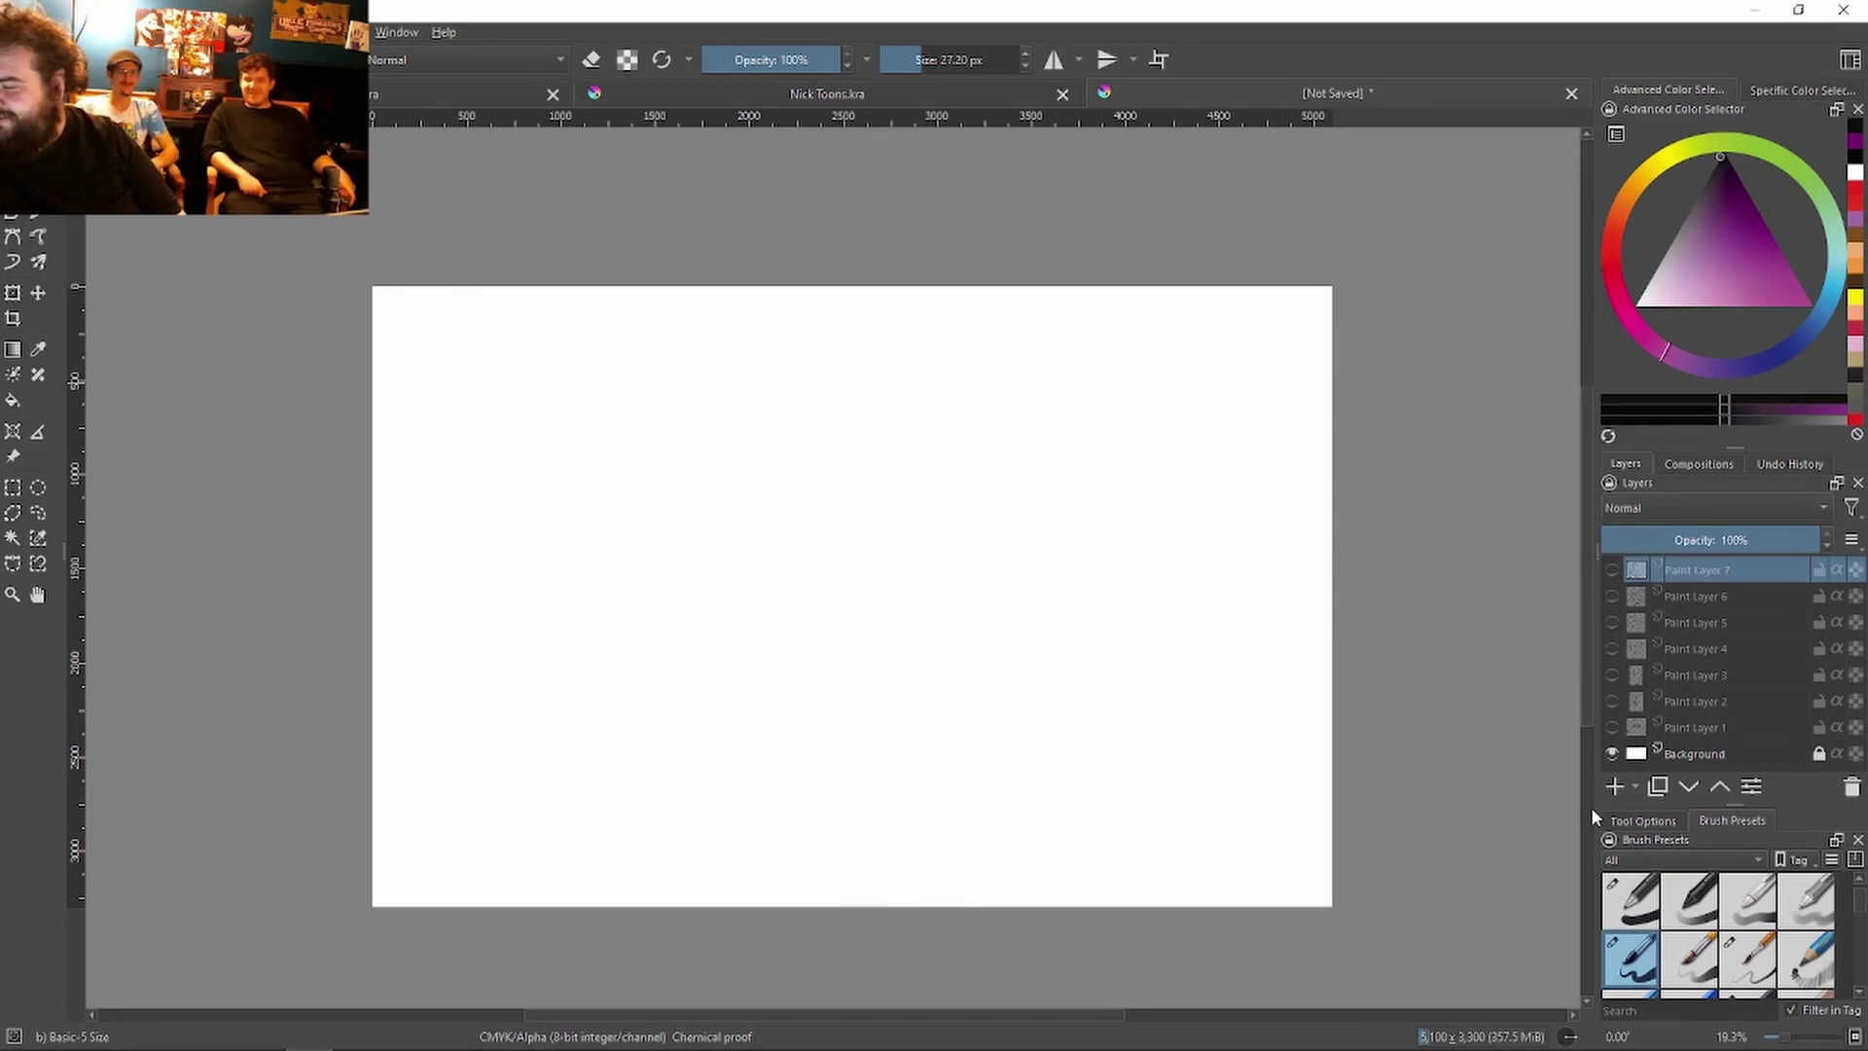
click(1612, 788)
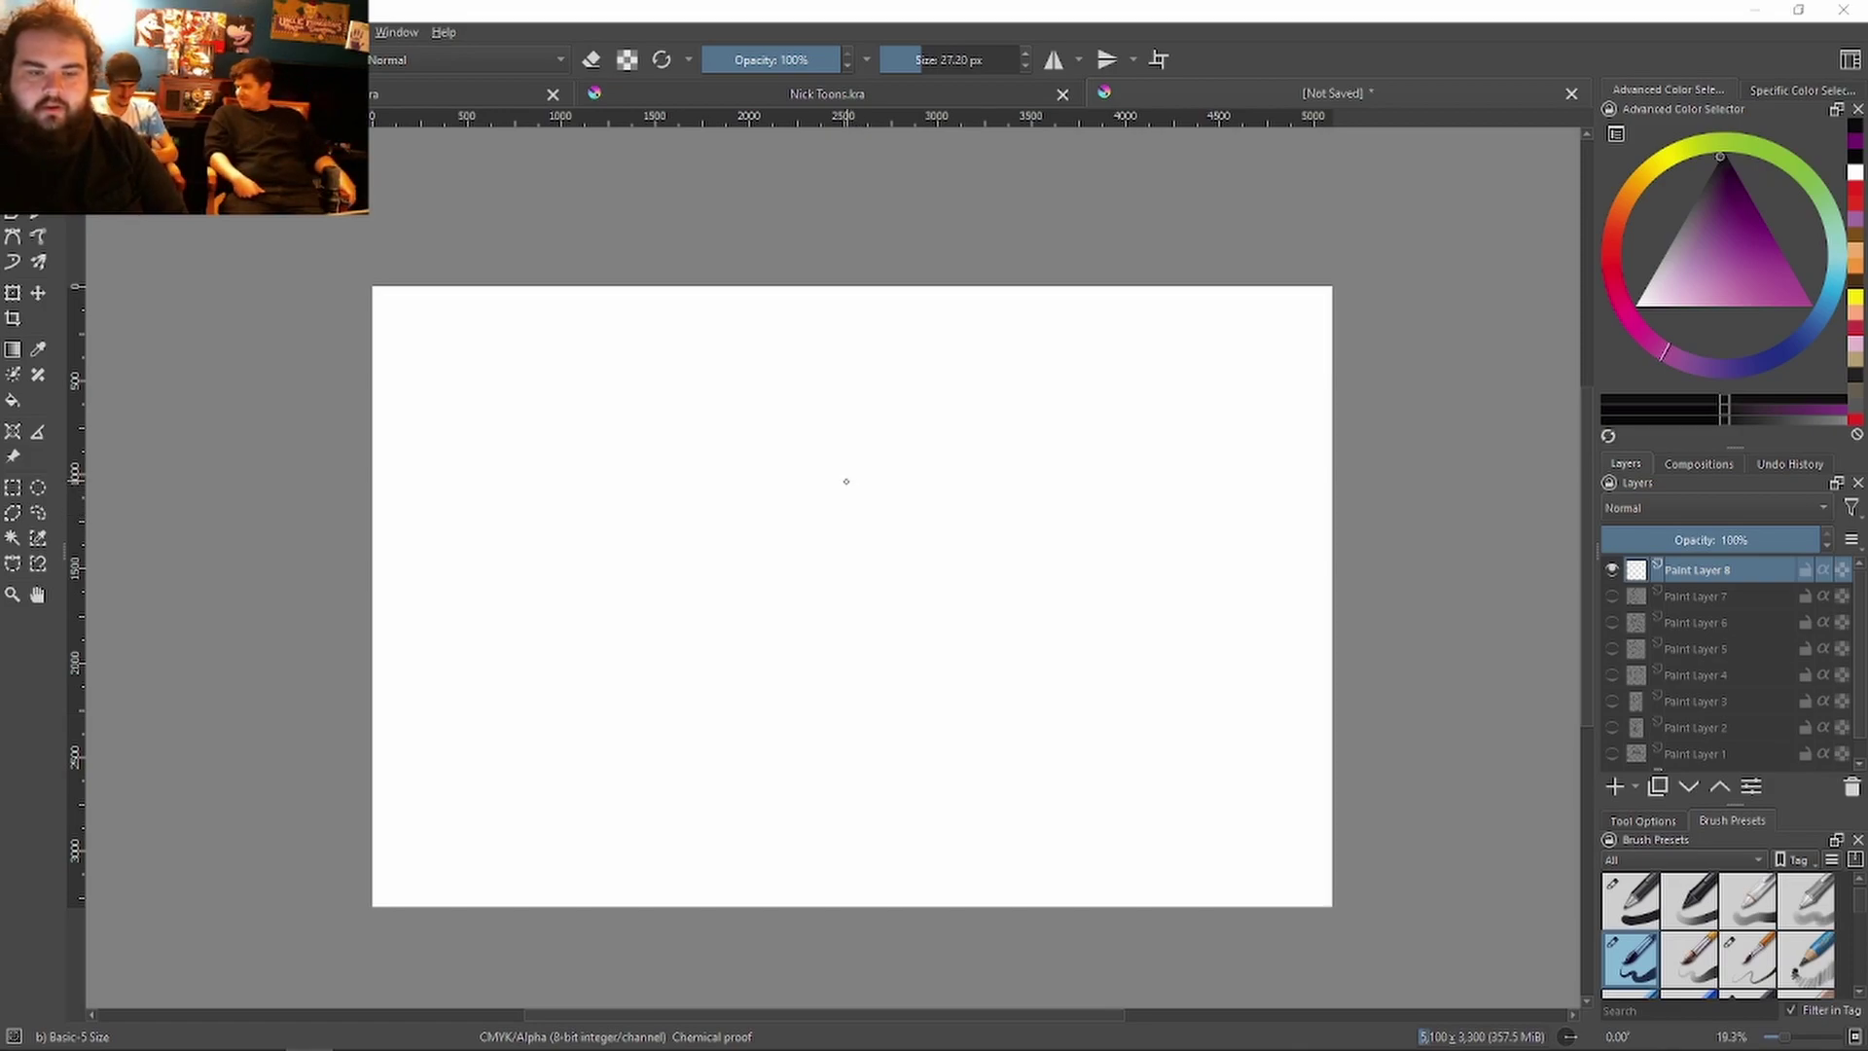
Step: Draw Floyd Pepper's eyes with fluffy brows, a long nose, a mouth line and a bushy moustache flaring out on both sides
mouse_move(777, 503)
mouse_down()
mouse_move(810, 480)
mouse_move(903, 494)
mouse_move(798, 525)
mouse_move(888, 521)
mouse_move(837, 569)
mouse_up()
drag(789, 615, 910, 587)
drag(855, 562, 965, 481)
drag(915, 581, 955, 627)
drag(879, 564, 995, 487)
drag(905, 564, 990, 593)
mouse_move(792, 584)
mouse_down()
mouse_move(708, 543)
mouse_move(705, 693)
mouse_up()
drag(761, 604, 690, 623)
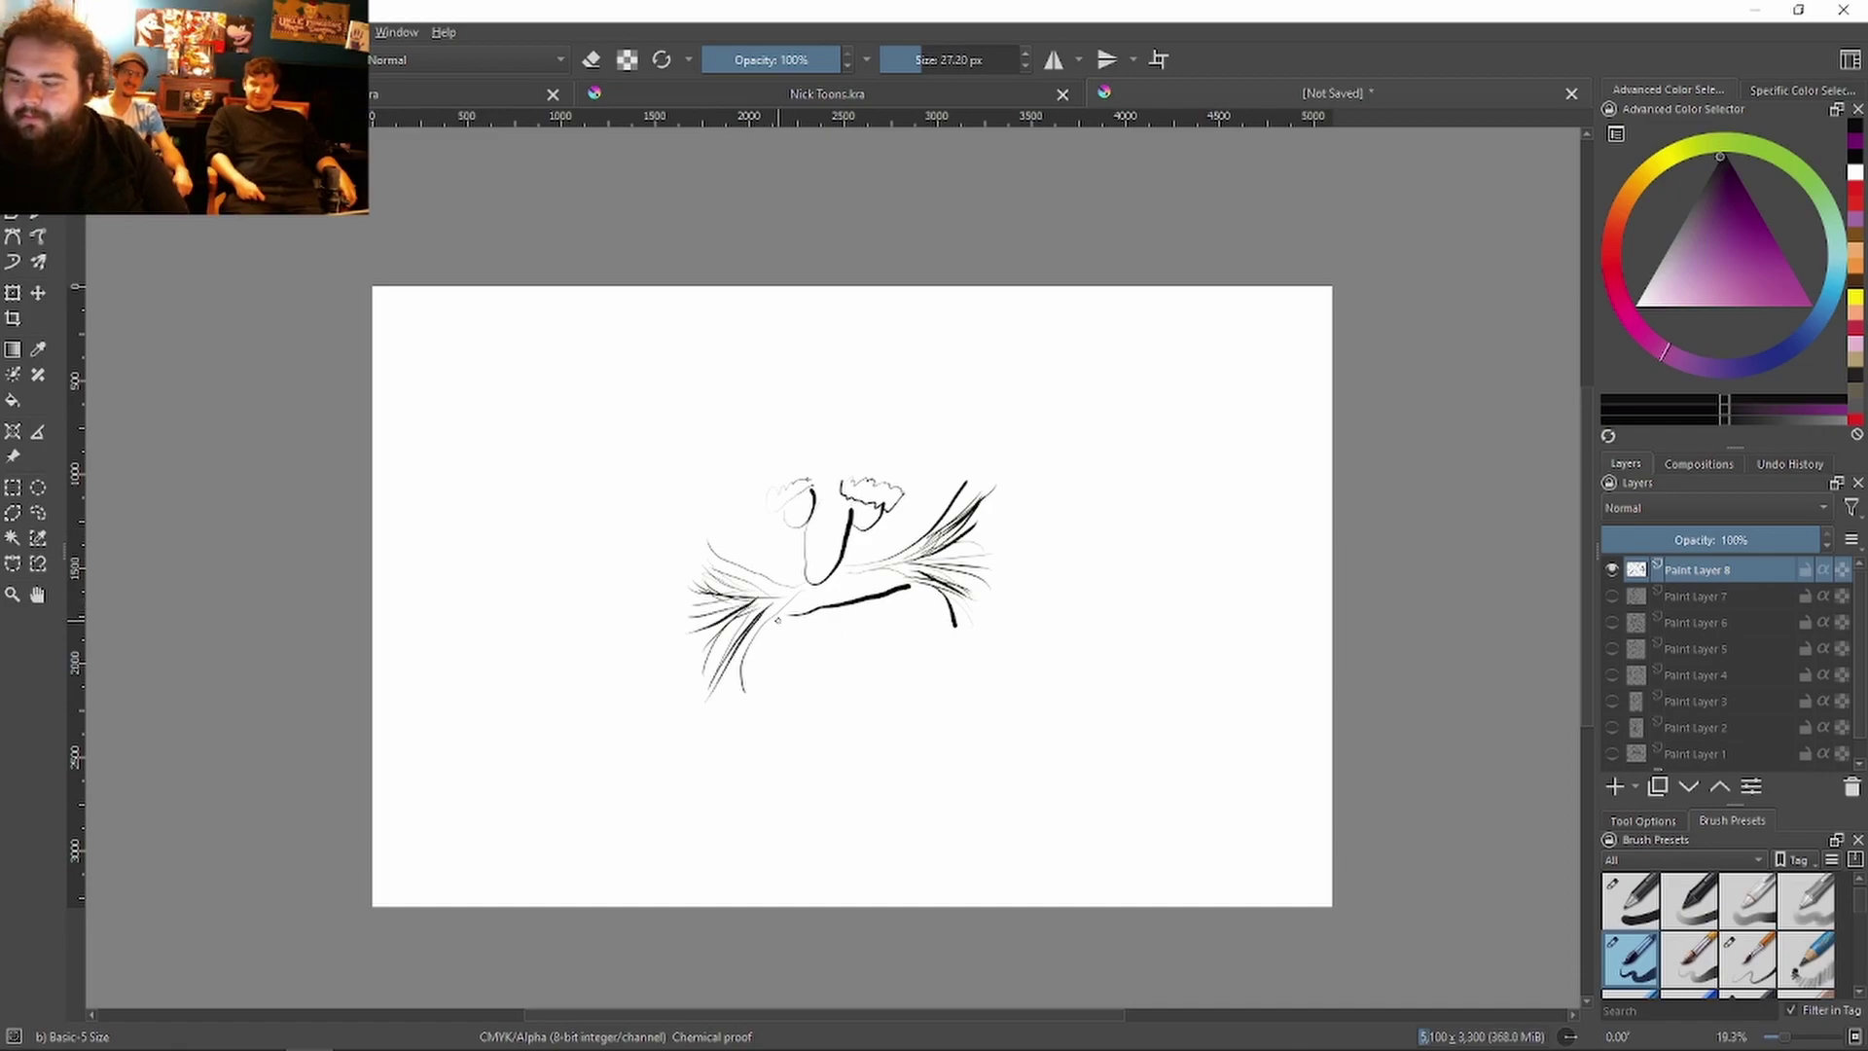
Step: Draw the open lower jaw narrowing from the mouth line down to the neck
drag(823, 680, 861, 689)
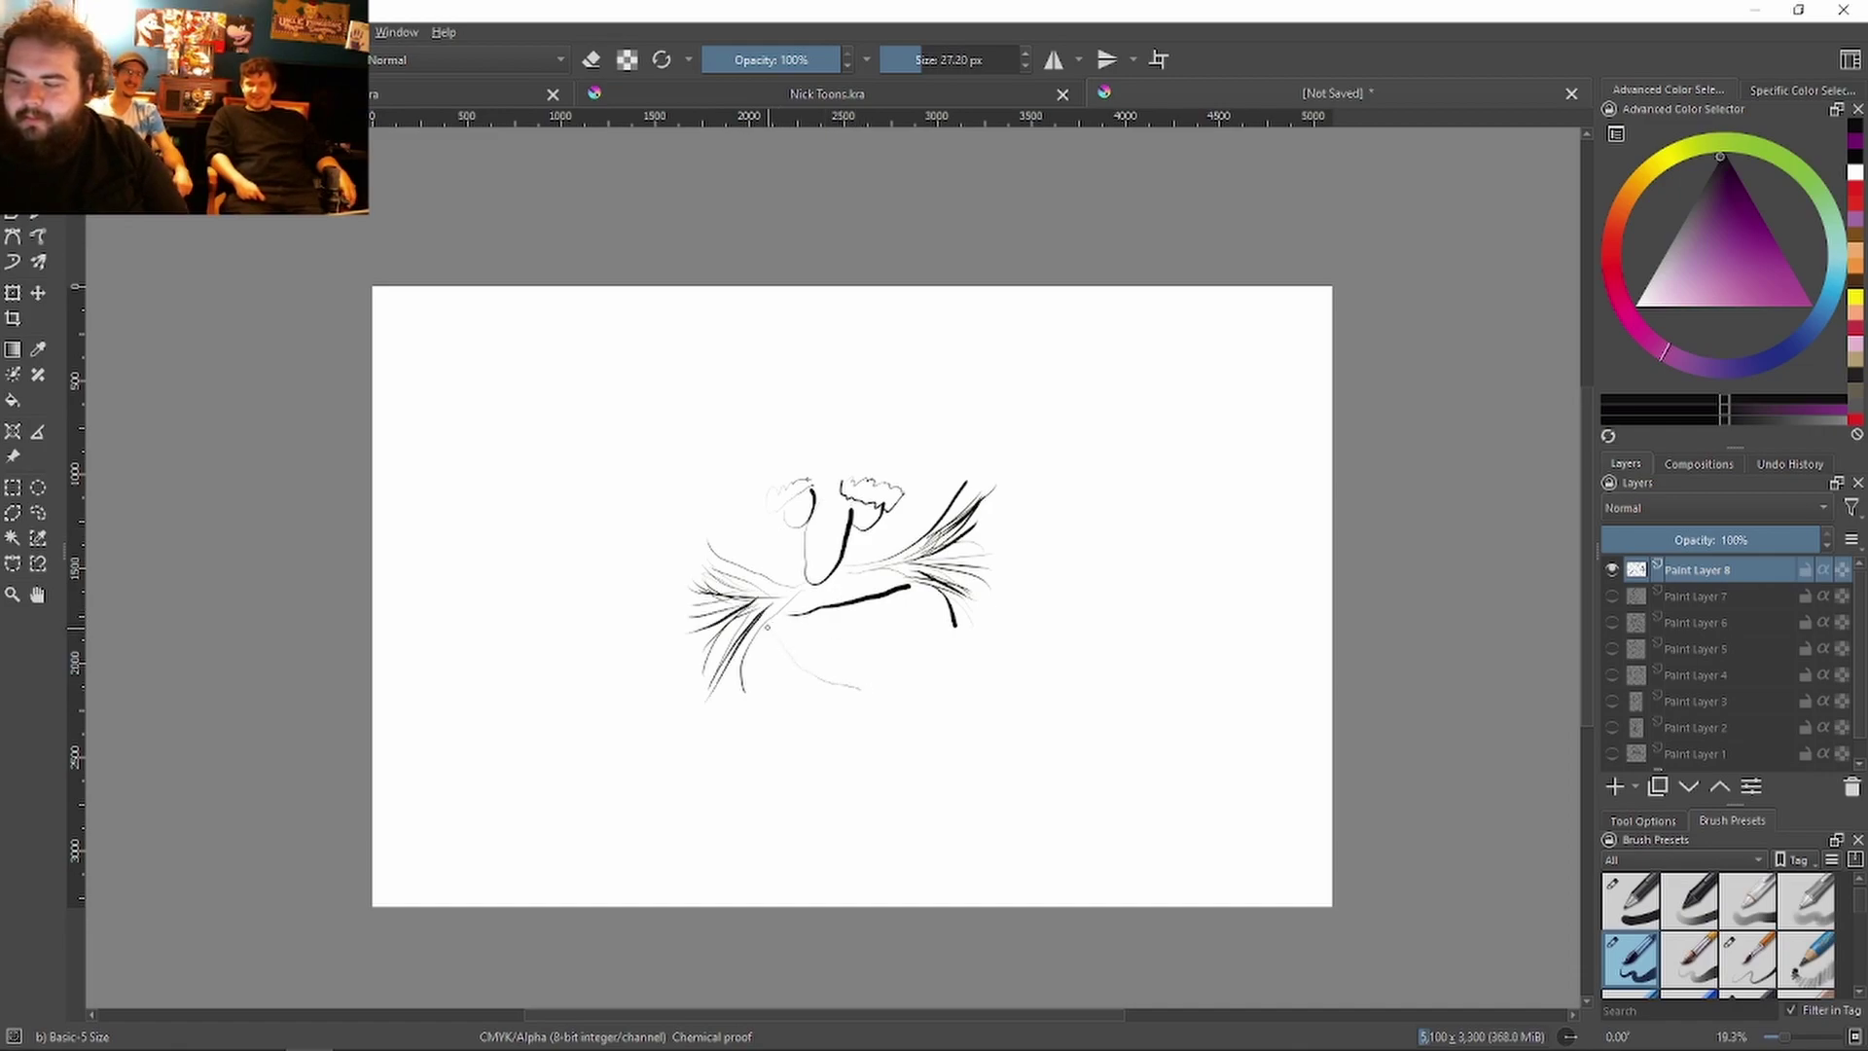
drag(773, 627, 868, 723)
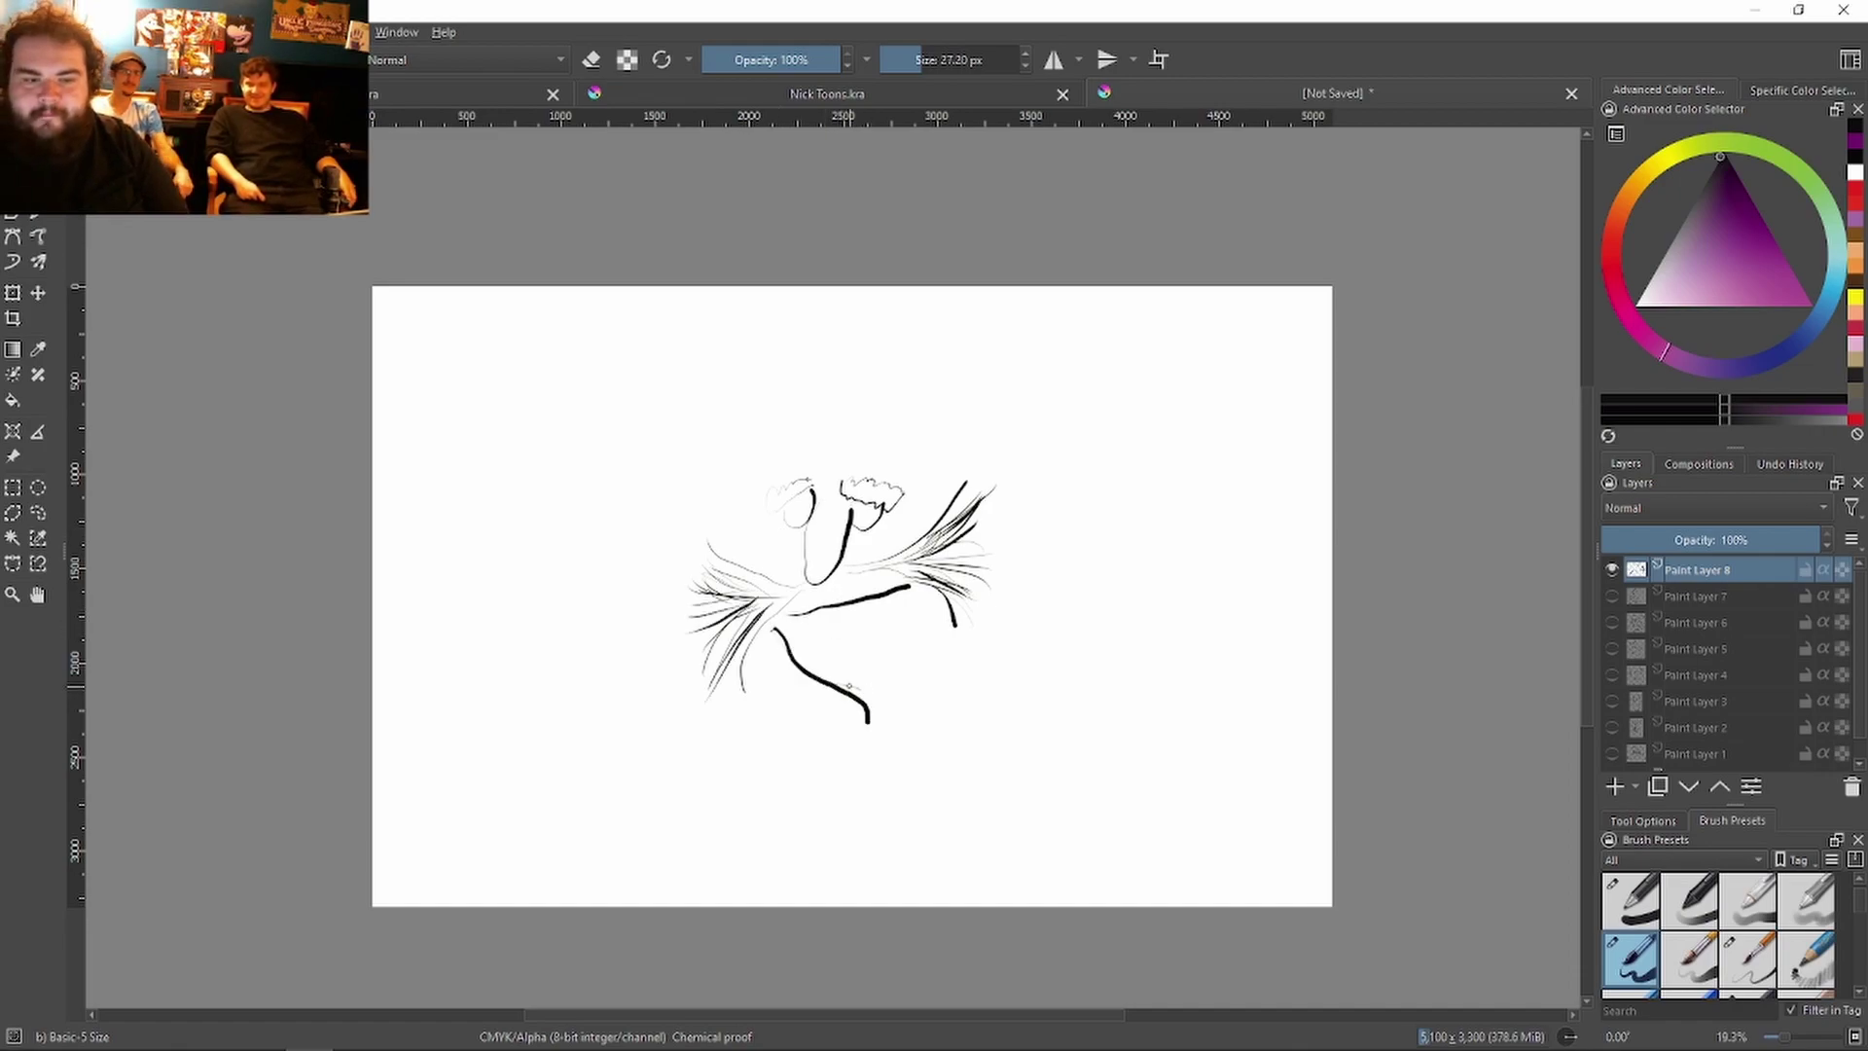
drag(918, 628, 890, 725)
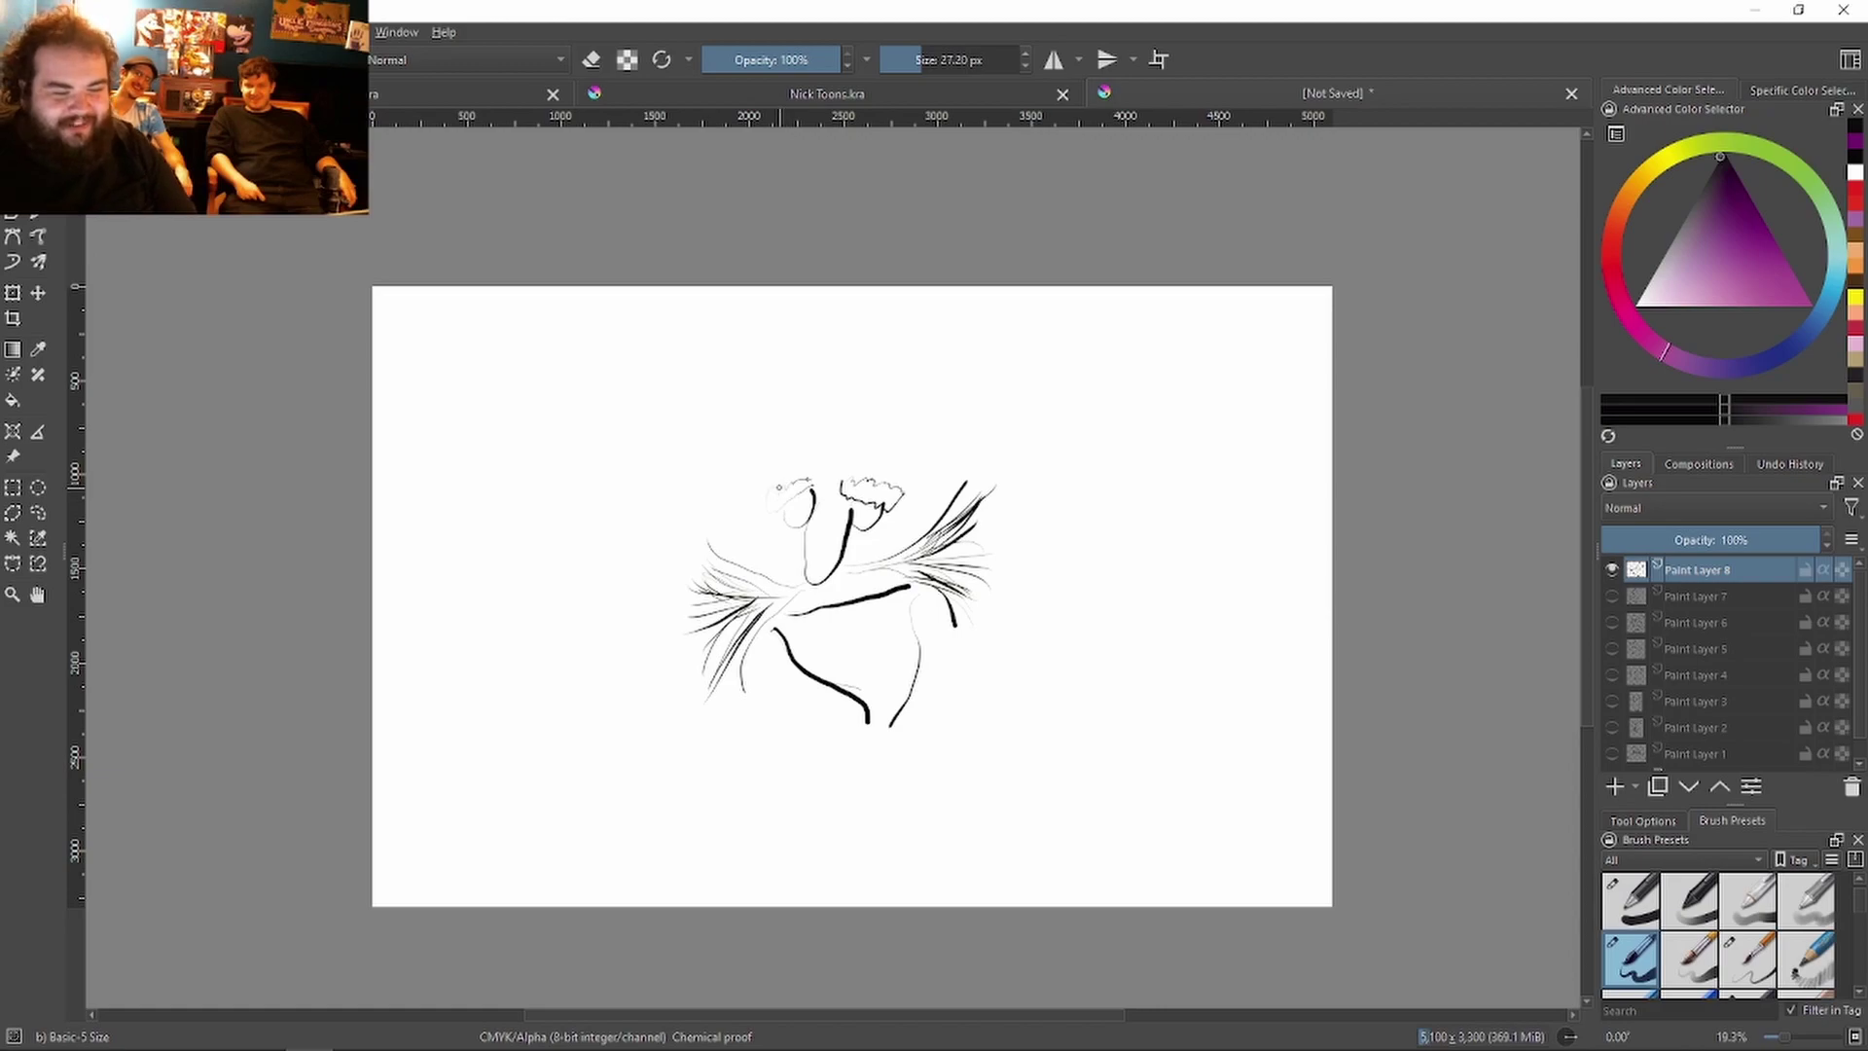
Step: Draw the sides of the face and a flat-topped cap with a brim above the eyes
drag(757, 555, 791, 493)
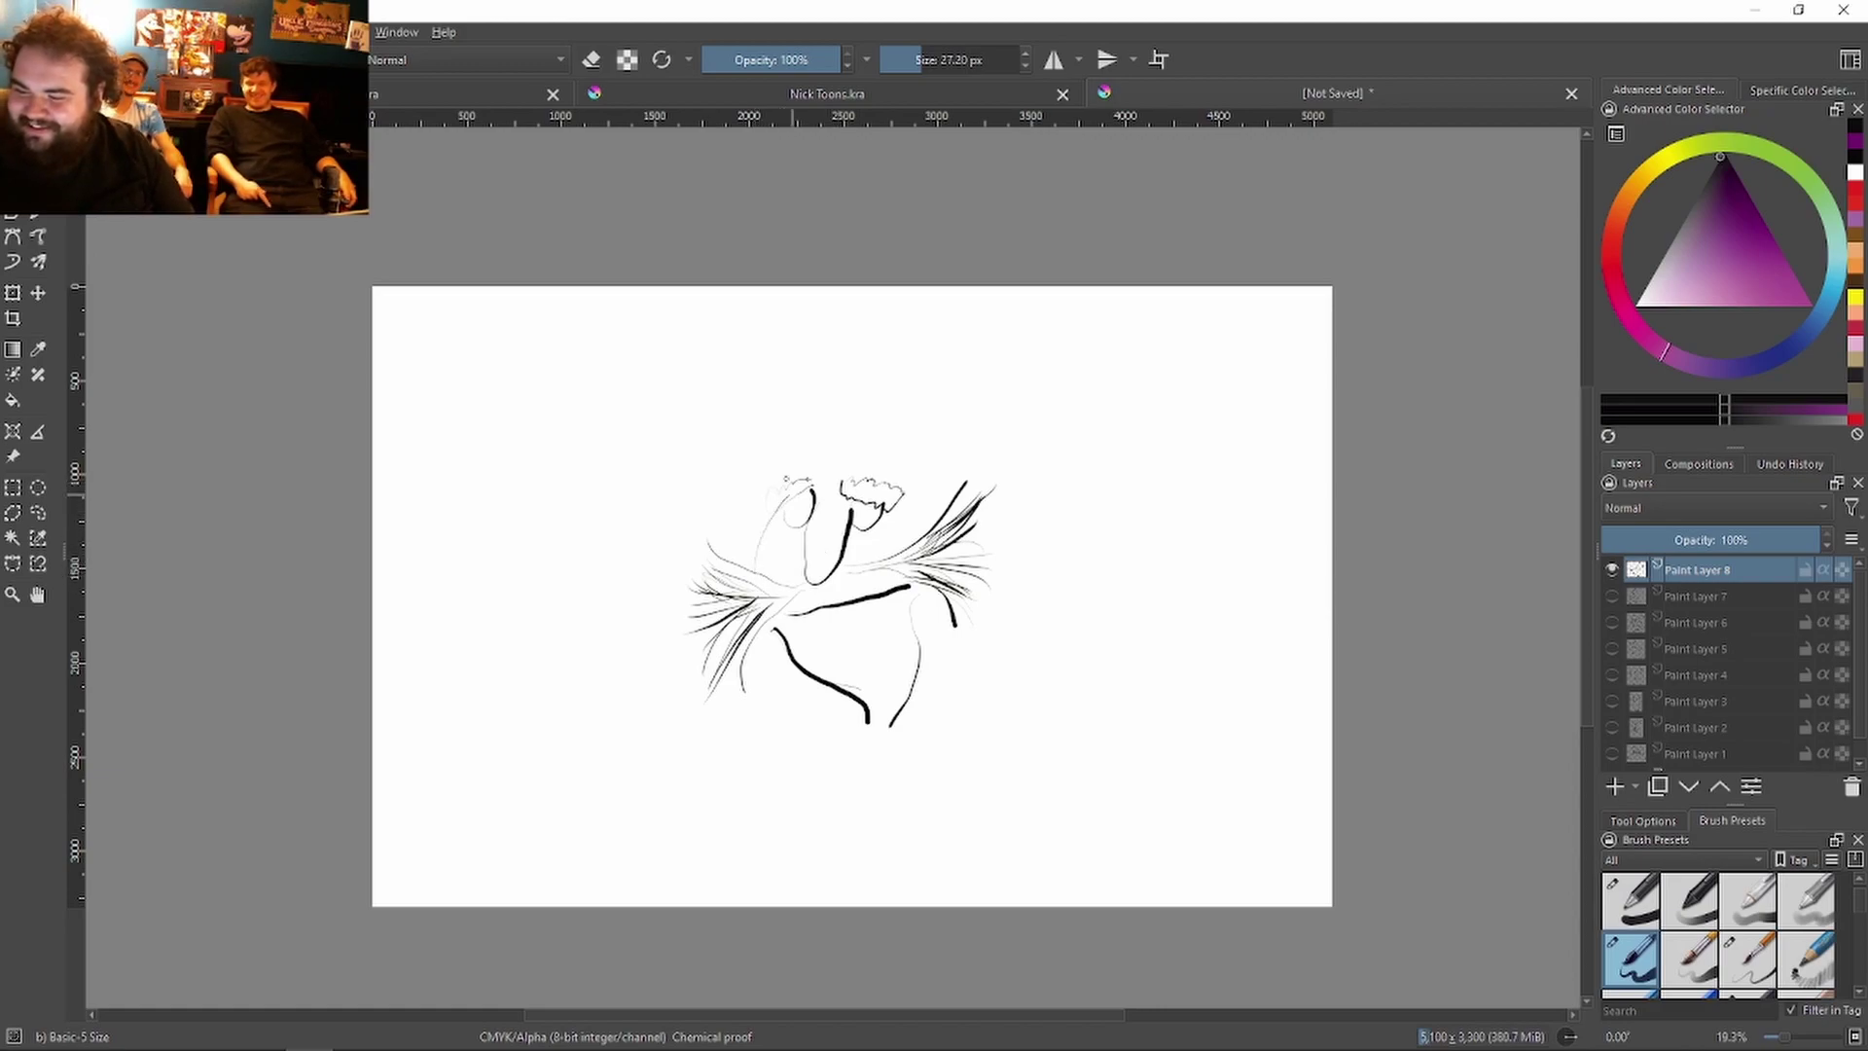
drag(910, 523, 903, 580)
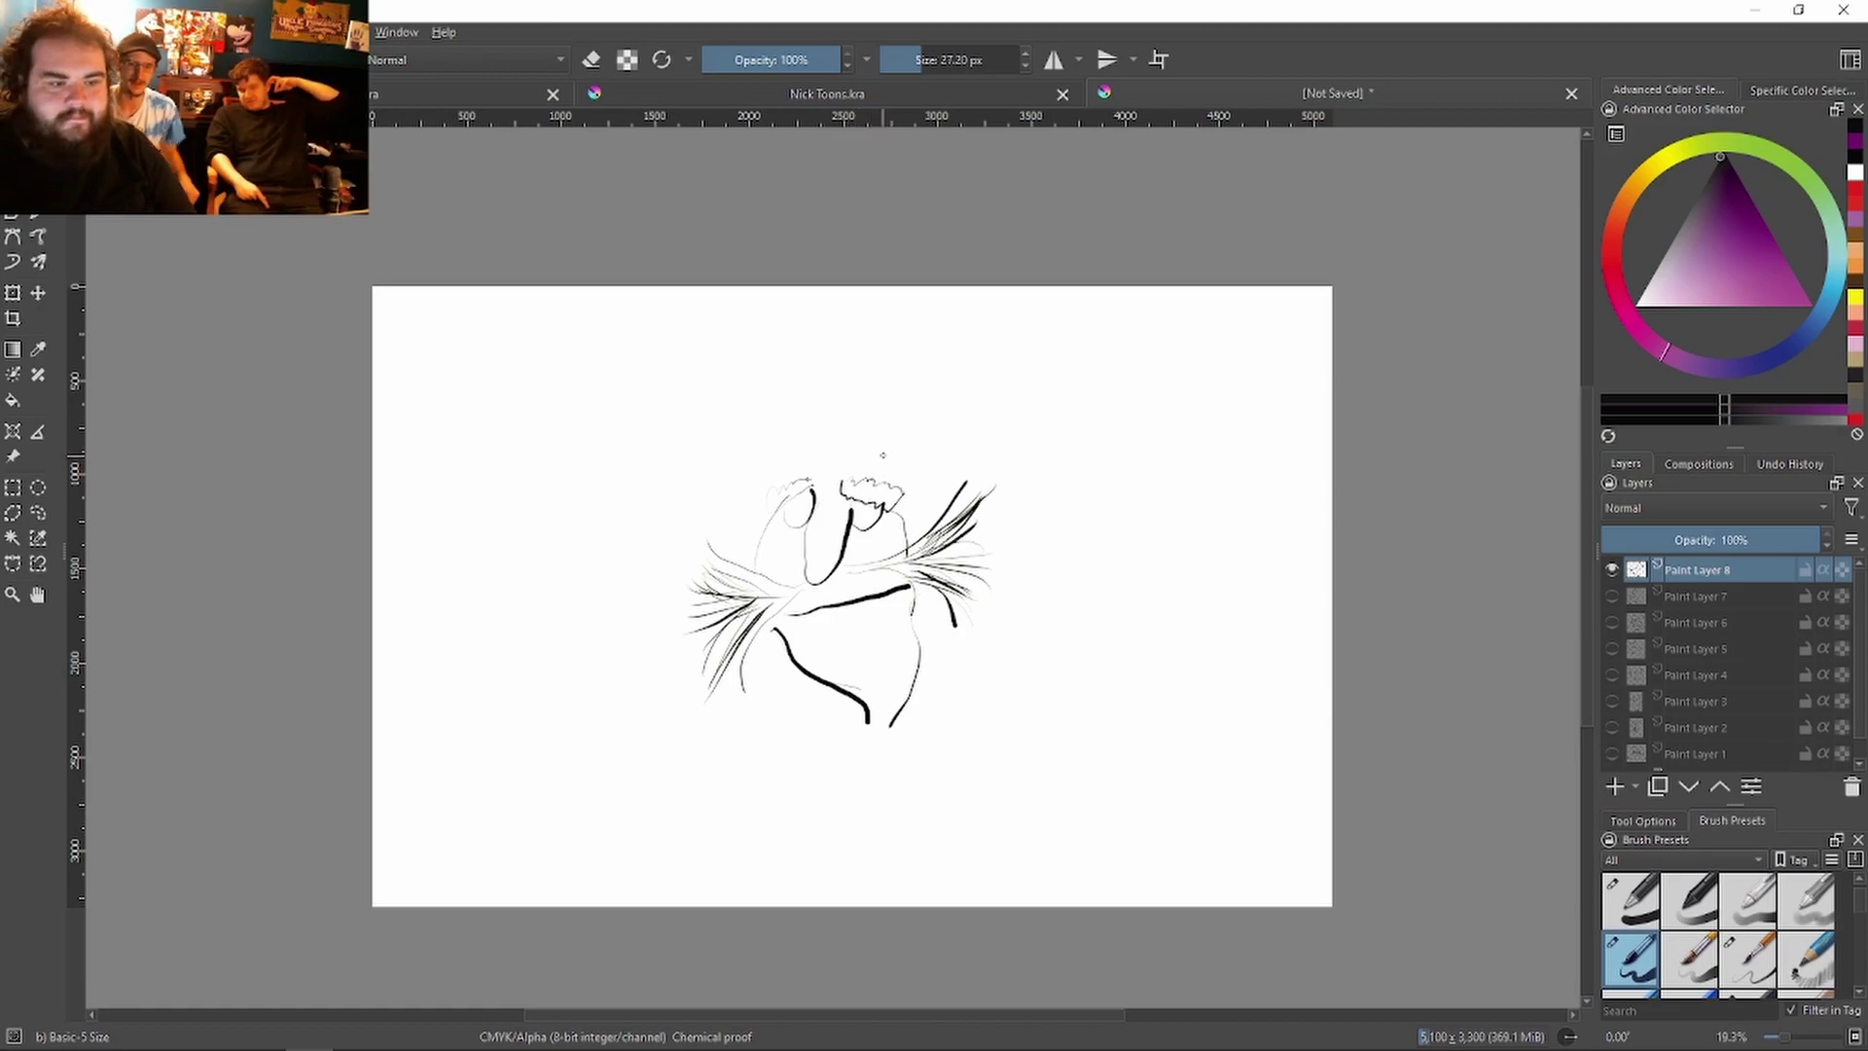
drag(793, 450, 905, 486)
drag(742, 477, 790, 489)
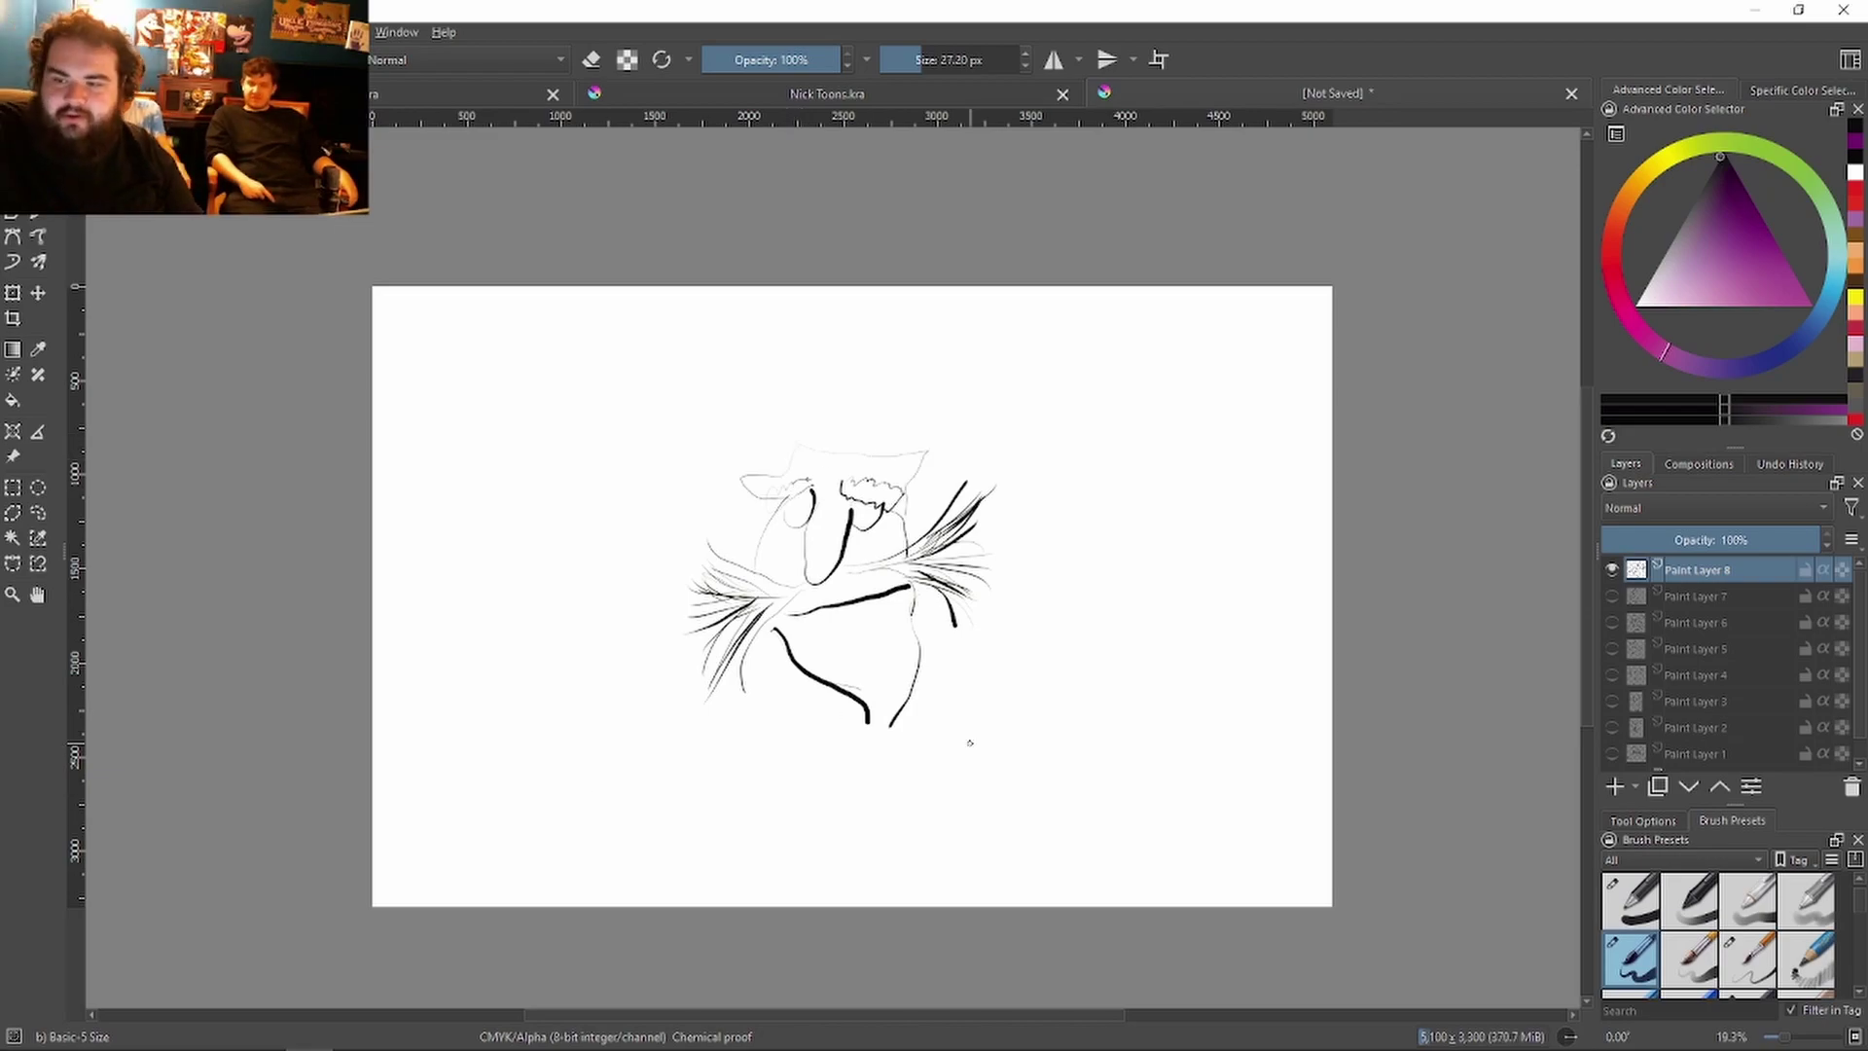
Step: Shrink the head and move it to the canvas's upper left, then draw a long torso with looped jacket fastenings
key(ctrl+t)
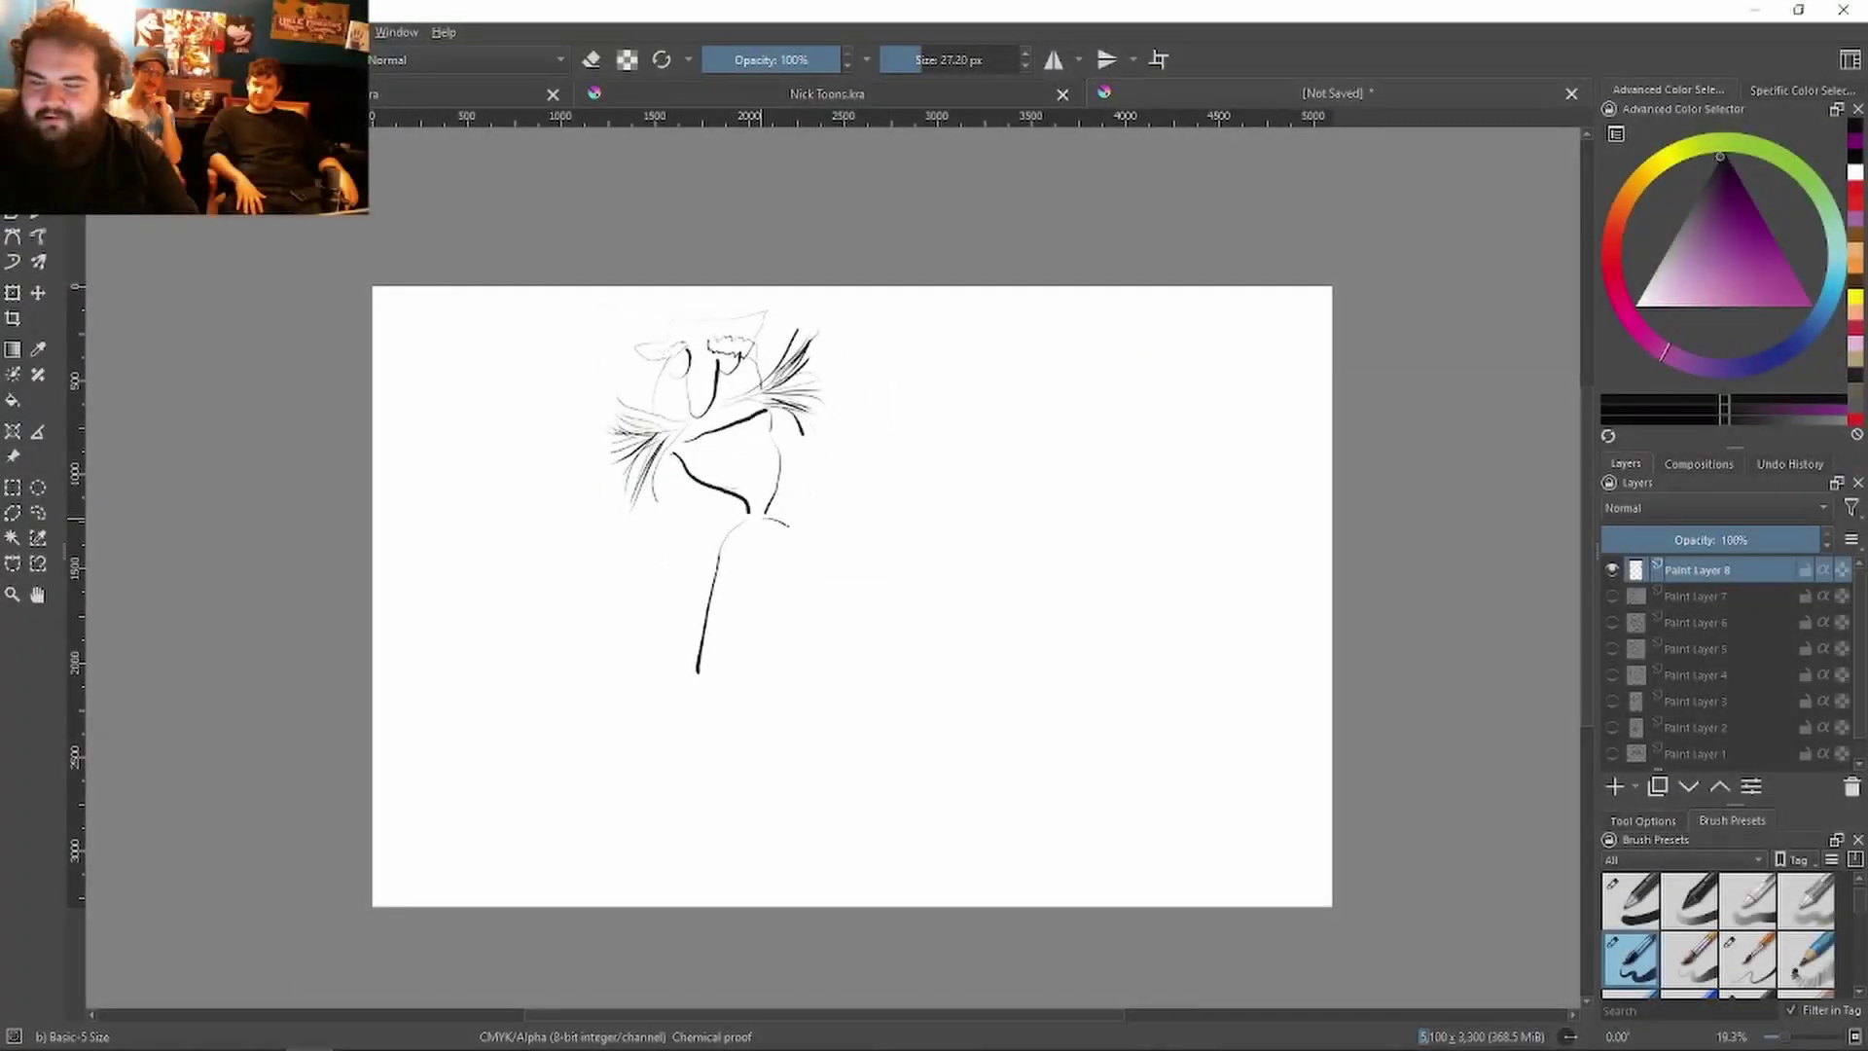
drag(766, 519, 811, 700)
mouse_move(739, 574)
mouse_down()
mouse_move(775, 600)
mouse_move(725, 569)
mouse_move(733, 625)
mouse_move(775, 623)
mouse_move(775, 603)
mouse_move(784, 631)
mouse_move(726, 623)
mouse_move(728, 598)
mouse_move(717, 633)
mouse_move(726, 608)
mouse_move(767, 680)
mouse_move(705, 693)
mouse_up()
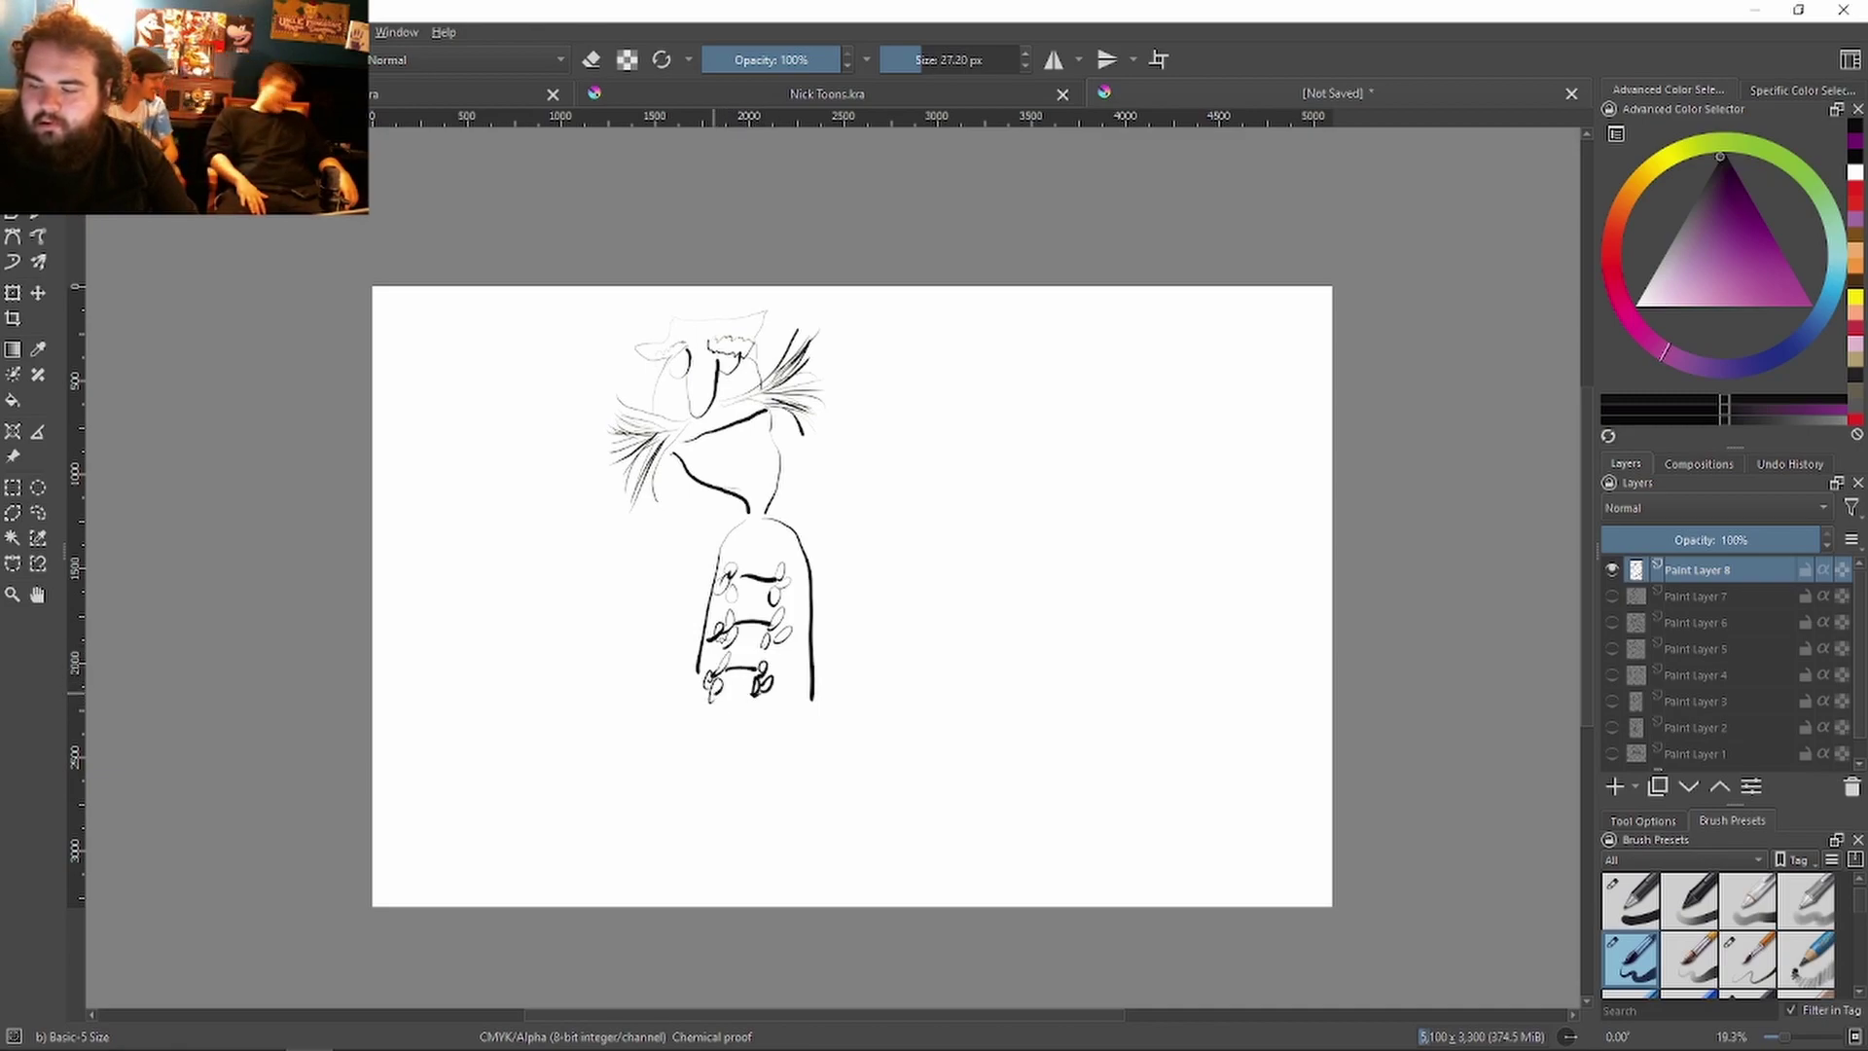
Step: Draw both arms hanging beside the torso, each ending in a hand with fingers
drag(701, 582, 652, 689)
drag(799, 542, 856, 735)
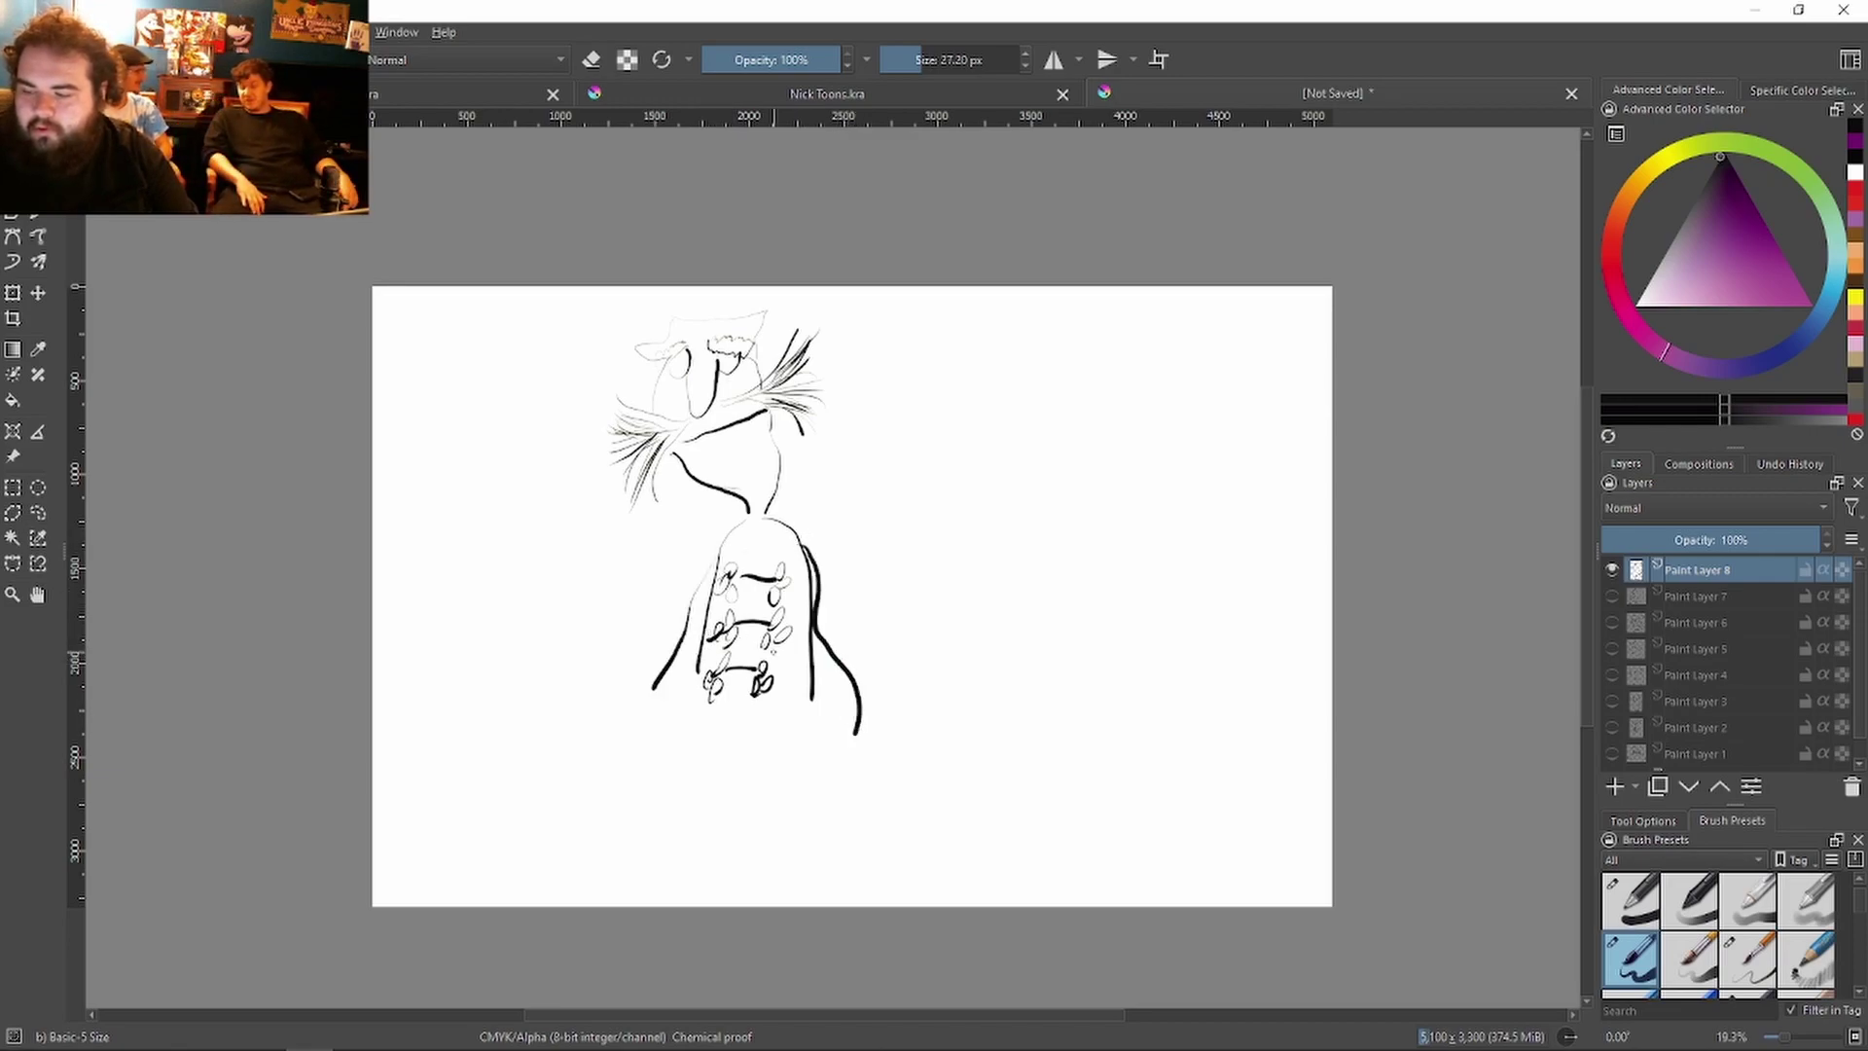
mouse_move(630, 683)
mouse_down()
mouse_move(680, 573)
mouse_move(733, 520)
mouse_move(816, 562)
mouse_move(881, 676)
mouse_move(886, 730)
mouse_up()
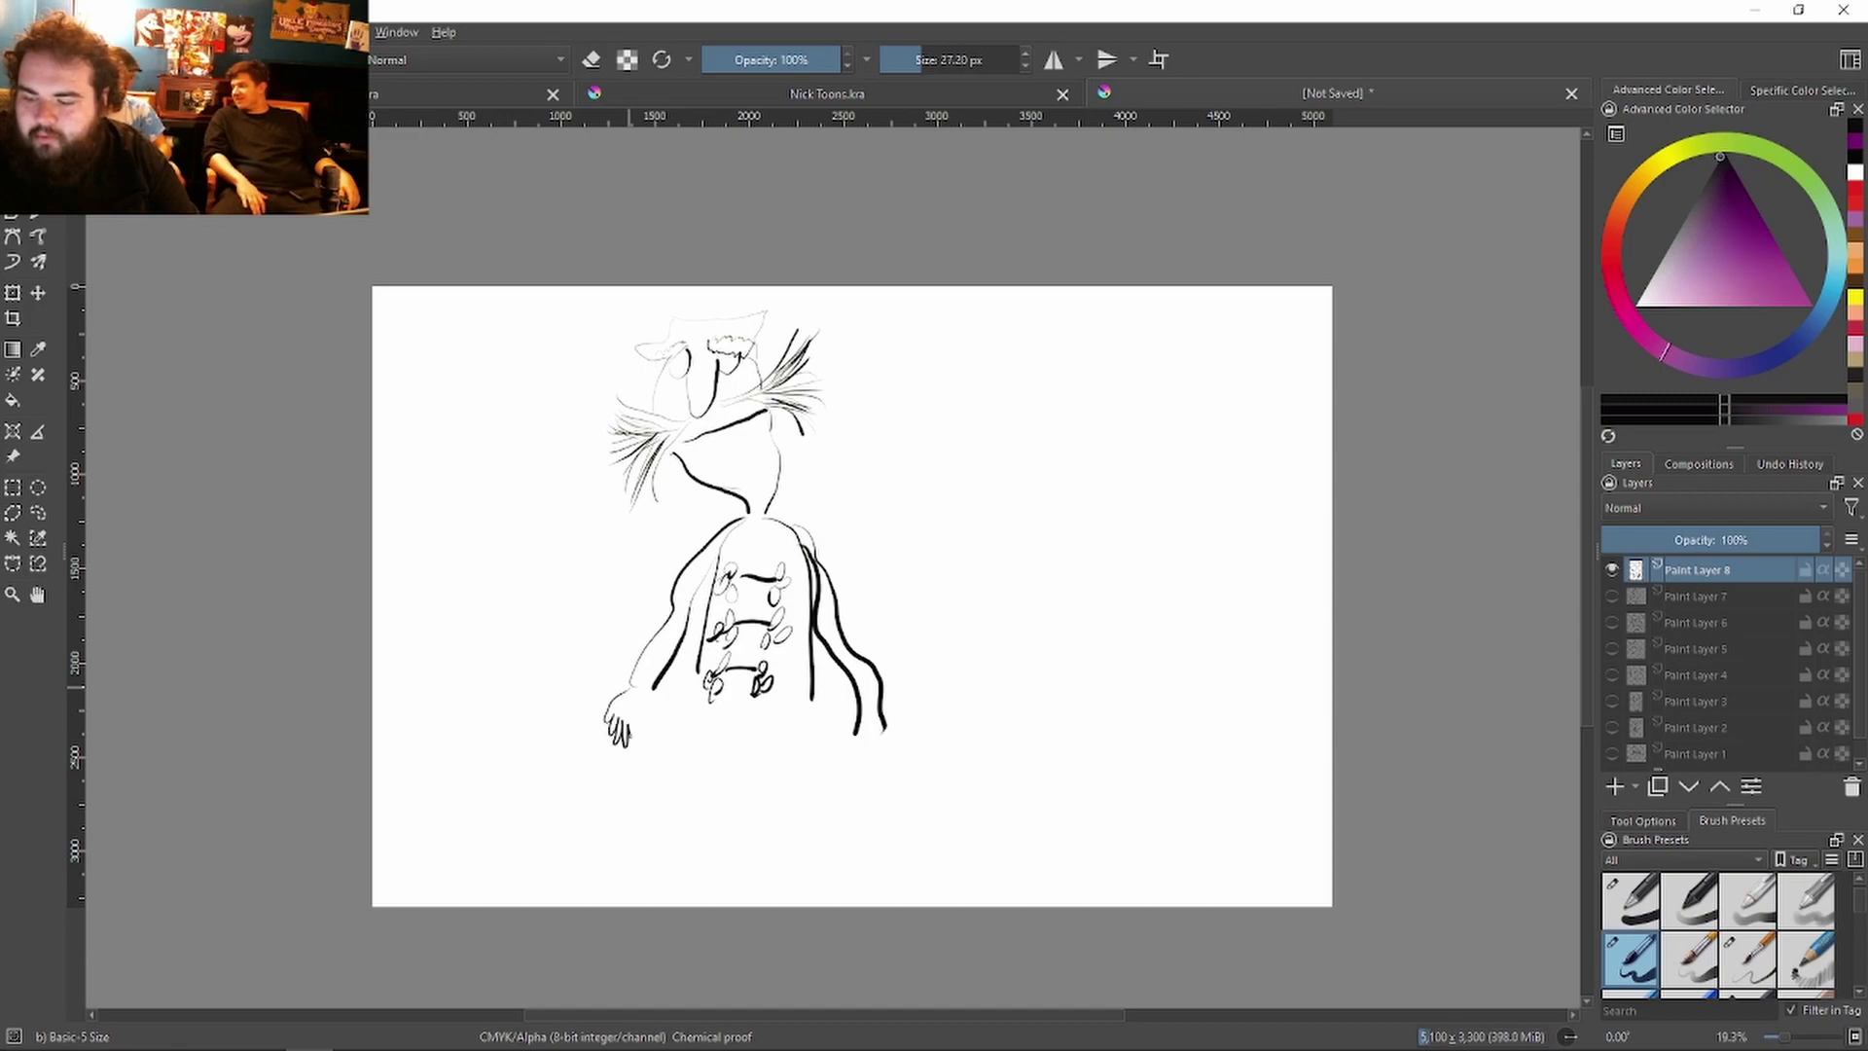
drag(631, 724, 647, 726)
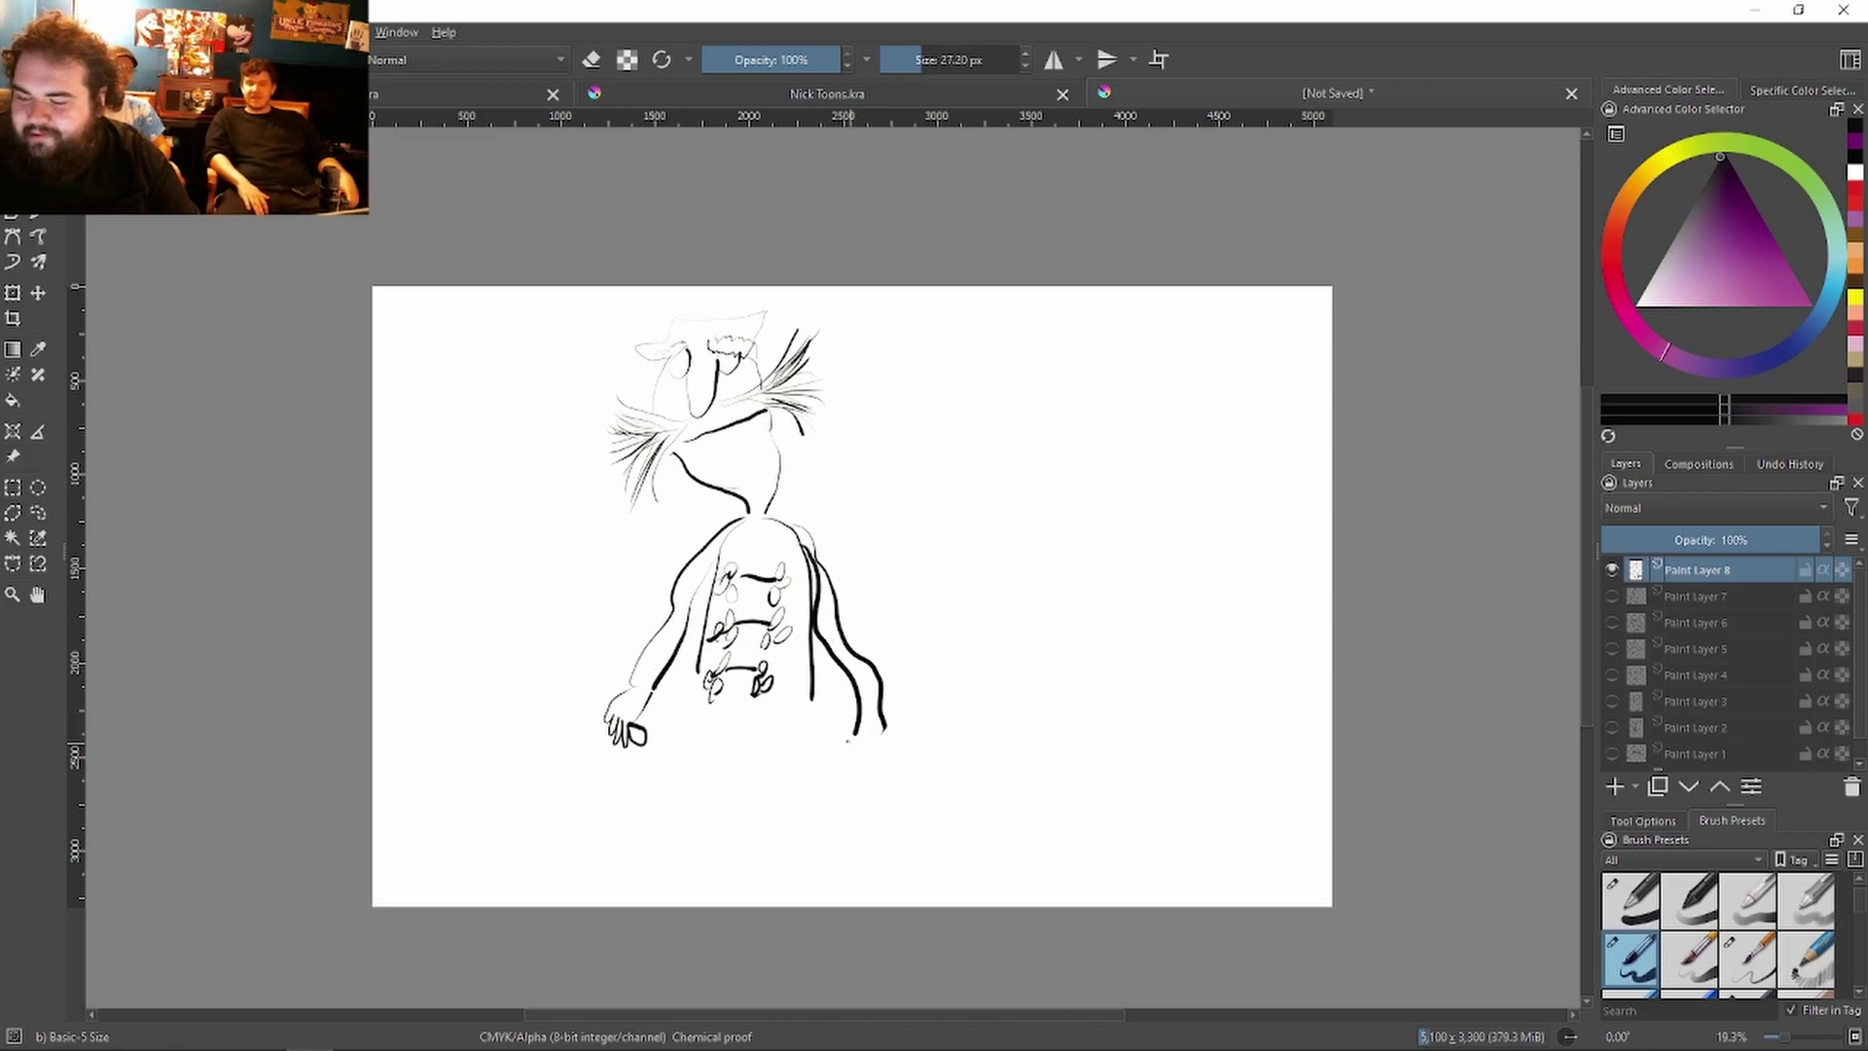
mouse_move(838, 768)
mouse_down()
mouse_move(854, 809)
mouse_move(885, 729)
mouse_up()
Step: Add another looped fastening at the bottom of the jacket and draw two widely spread, bent legs
mouse_move(693, 679)
mouse_down()
mouse_move(693, 741)
mouse_move(783, 722)
mouse_up()
mouse_move(566, 776)
mouse_down()
mouse_move(1017, 782)
mouse_move(936, 878)
mouse_up()
drag(566, 775, 626, 861)
drag(631, 793, 681, 881)
mouse_move(633, 794)
mouse_down()
mouse_move(827, 812)
mouse_move(876, 905)
mouse_up()
Step: Scale down the whole figure to fit the canvas and draw large bare feet with toes on both legs
key(ctrl+t)
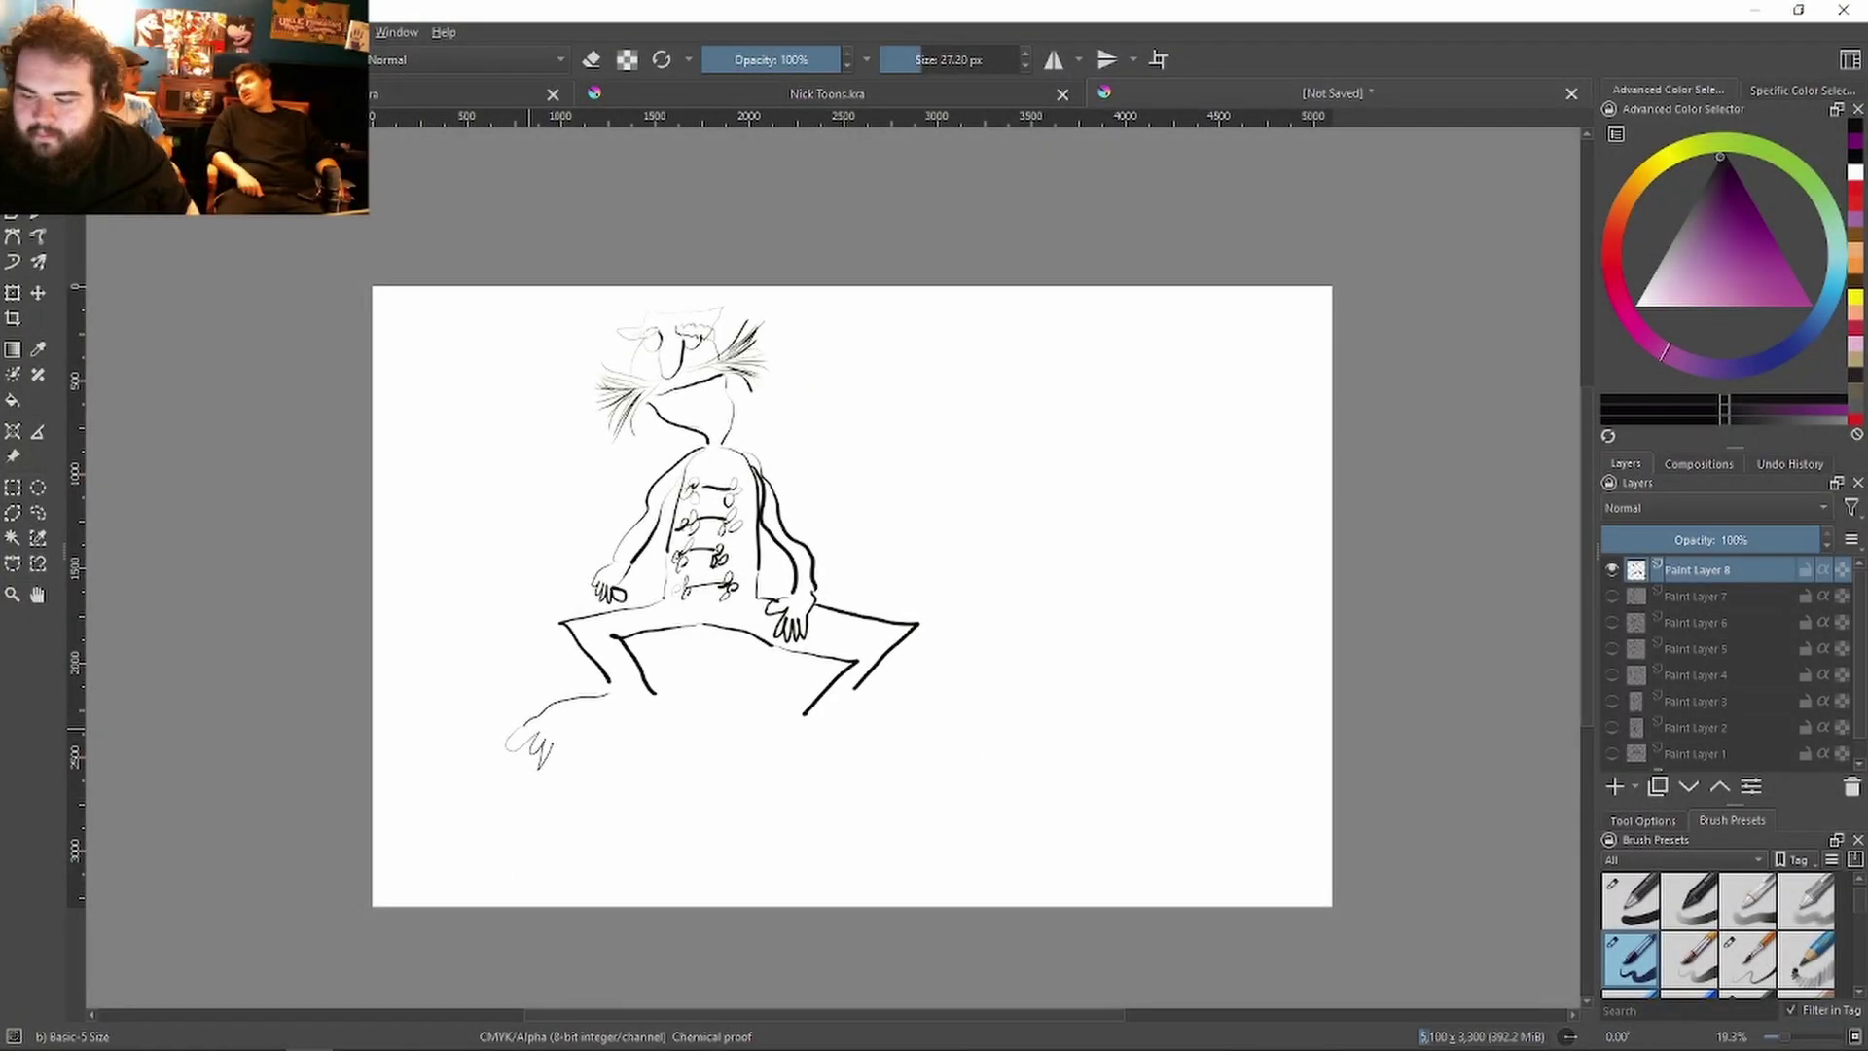
mouse_move(628, 747)
mouse_down()
mouse_move(672, 728)
mouse_move(676, 695)
mouse_move(608, 693)
mouse_up()
mouse_move(849, 694)
mouse_down()
mouse_move(954, 706)
mouse_move(927, 735)
mouse_move(944, 738)
mouse_move(934, 795)
mouse_move(781, 784)
mouse_move(753, 754)
mouse_move(803, 713)
mouse_up()
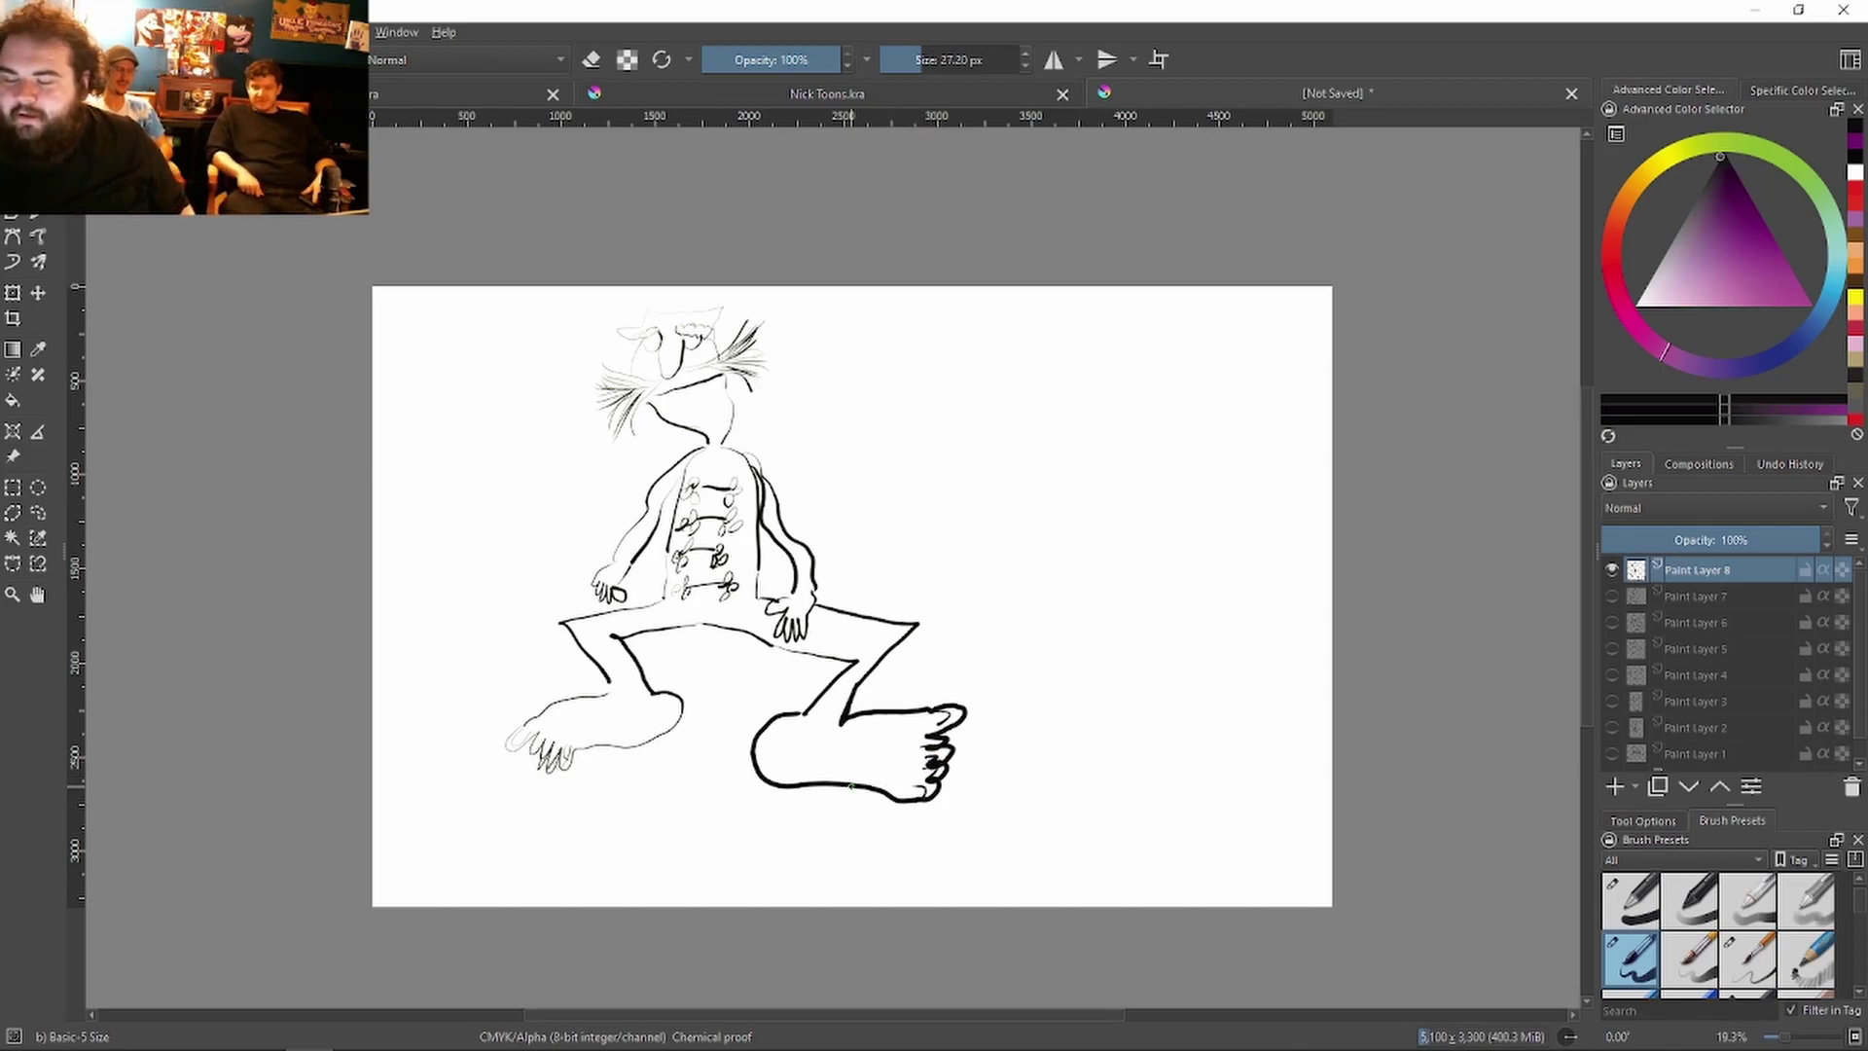
Step: Draw flared trouser lines around both shins and a guitar held across the figure's lap
mouse_move(533, 708)
mouse_down()
mouse_move(493, 662)
mouse_move(519, 635)
mouse_up()
mouse_move(557, 681)
mouse_down()
mouse_move(537, 658)
mouse_move(550, 611)
mouse_up()
mouse_move(893, 697)
mouse_down()
mouse_move(948, 603)
mouse_move(971, 627)
mouse_up()
drag(965, 615, 993, 584)
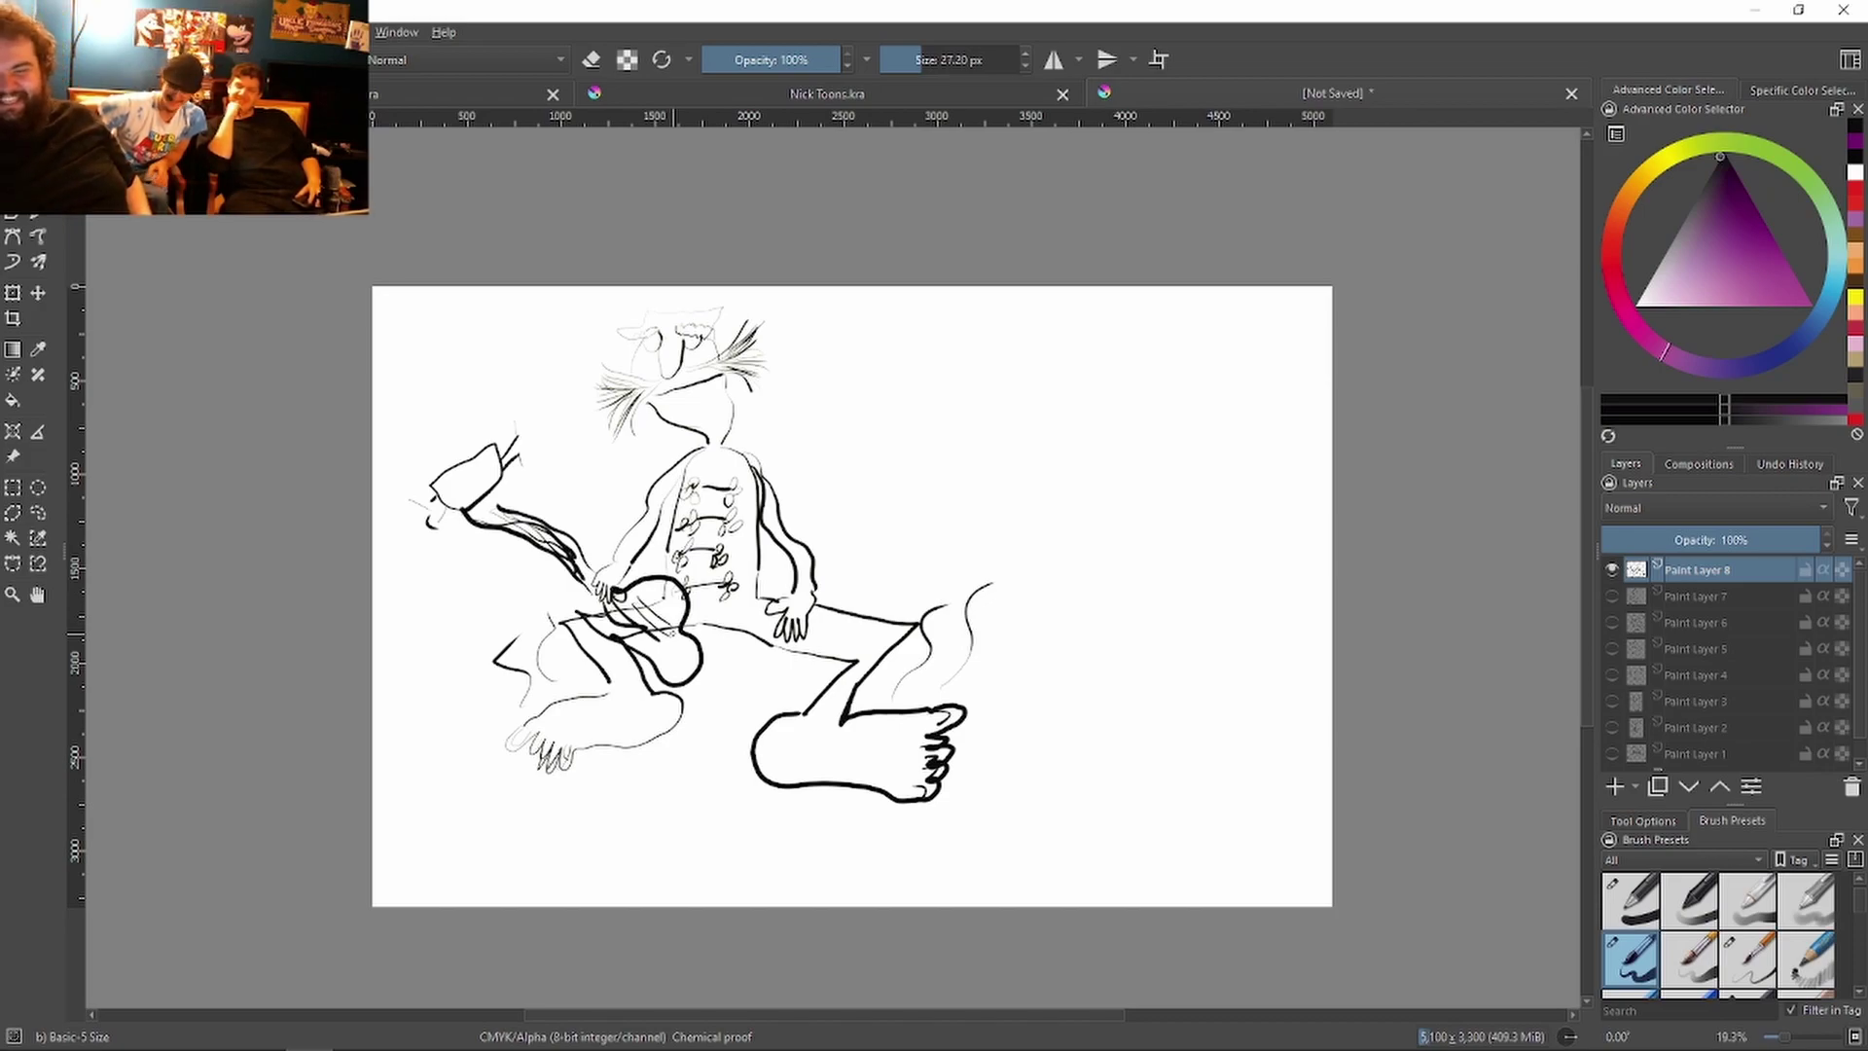
Step: Undo the latest strokes of the guitar across the seated figure's lap, removing its body and neck details
key(ctrl+z)
key(ctrl+z)
key(ctrl+z)
key(ctrl+z)
key(ctrl+z)
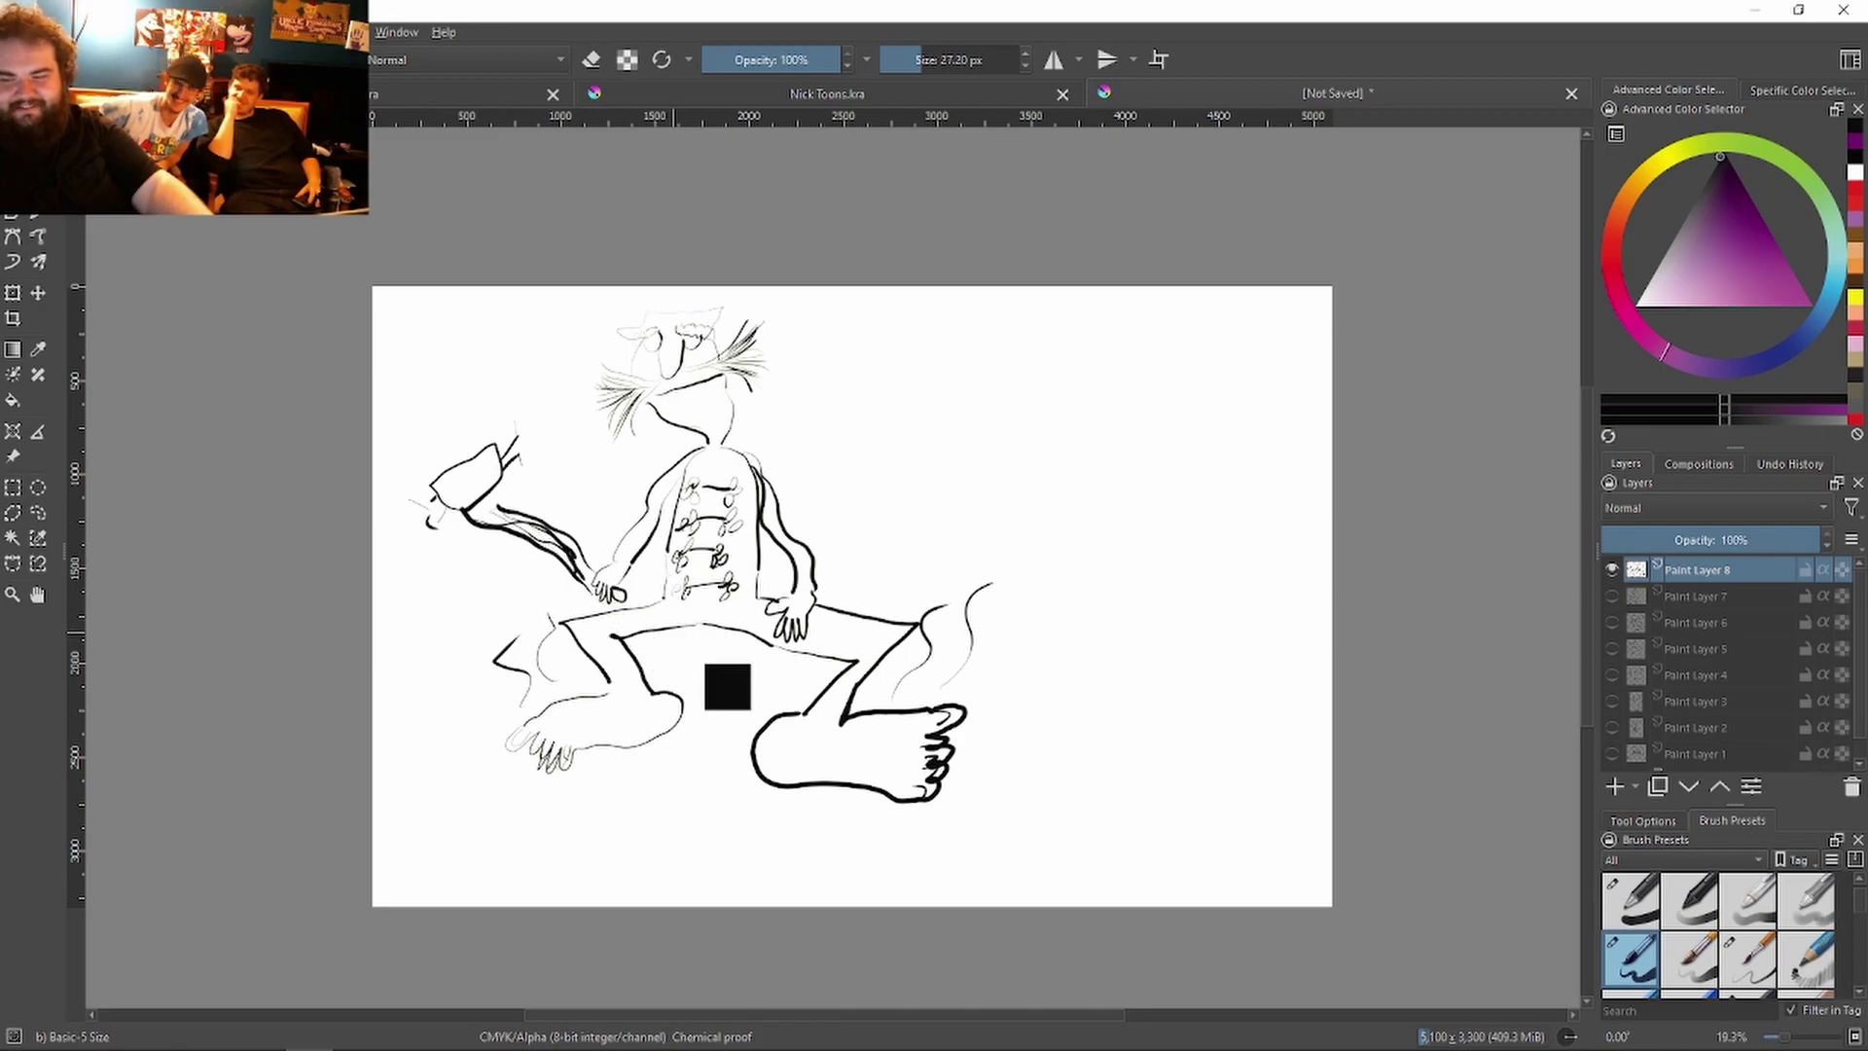
key(ctrl+z)
key(ctrl+z)
key(ctrl+z)
key(ctrl+z)
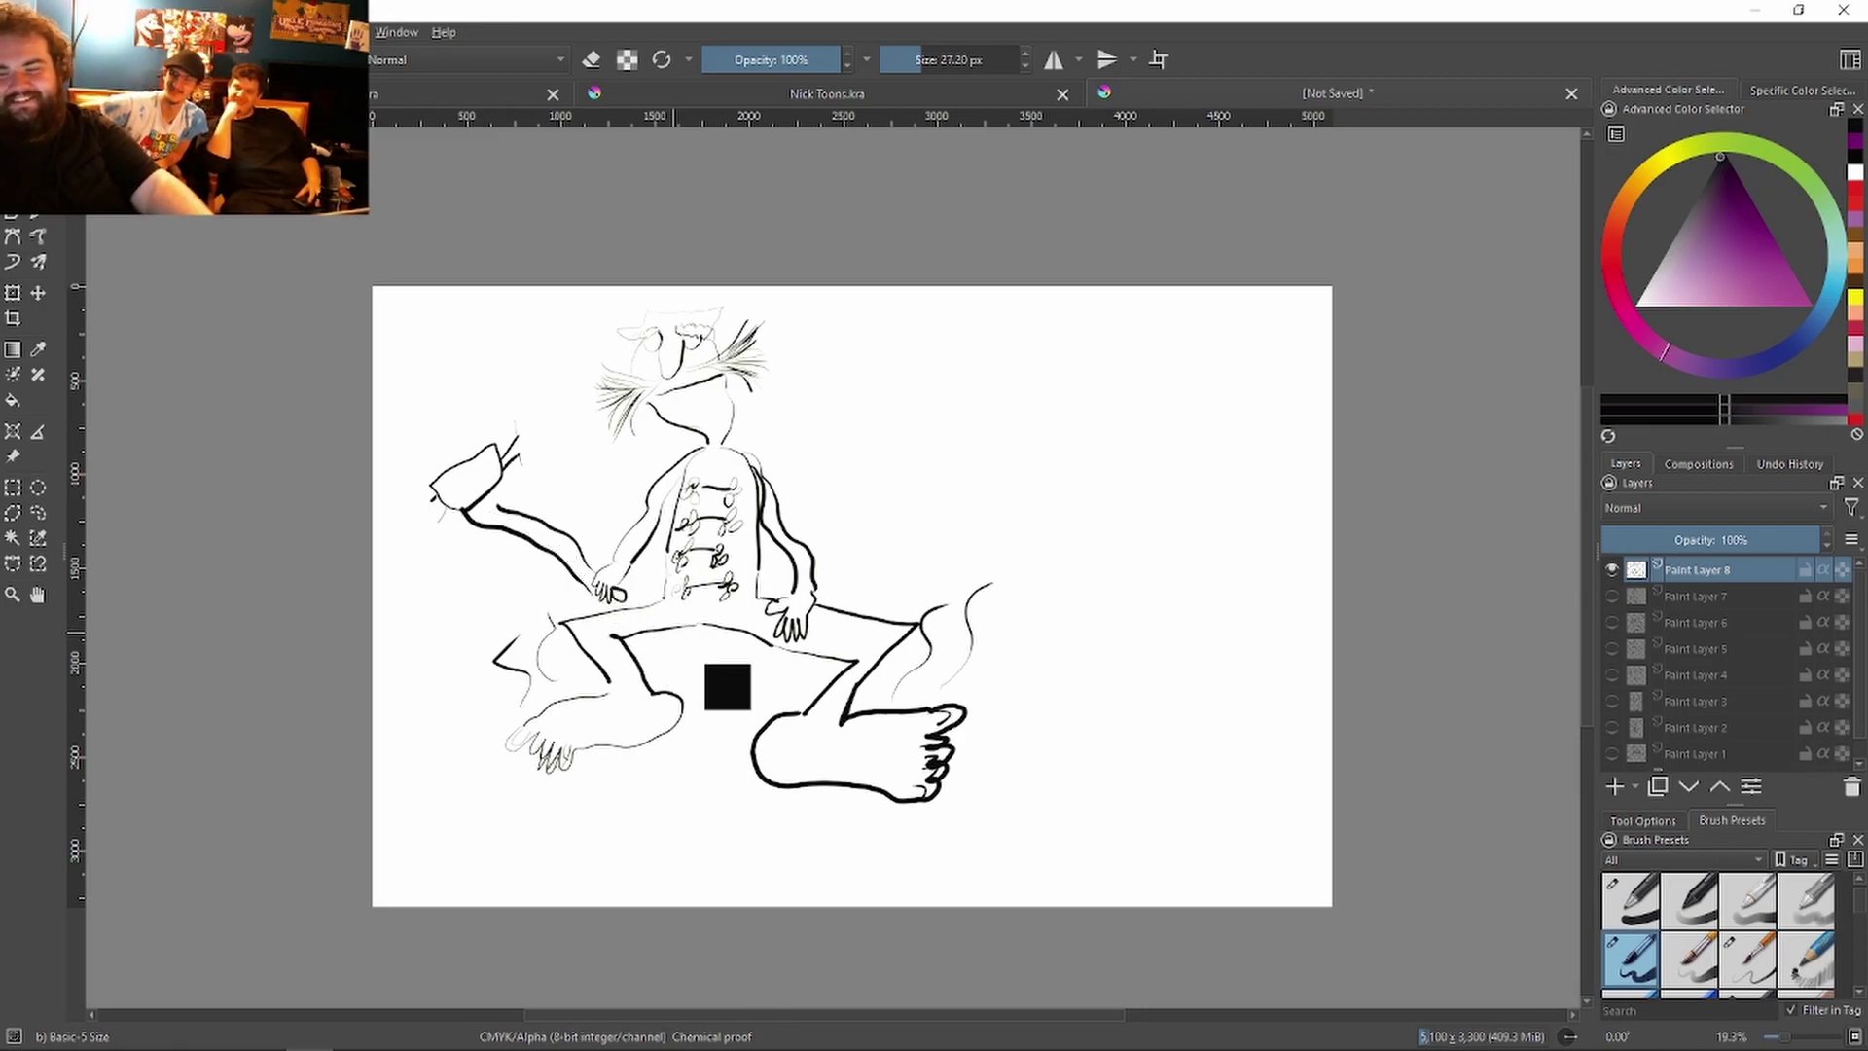
key(ctrl+z)
key(ctrl+z)
key(ctrl+z)
key(ctrl+z)
key(ctrl+z)
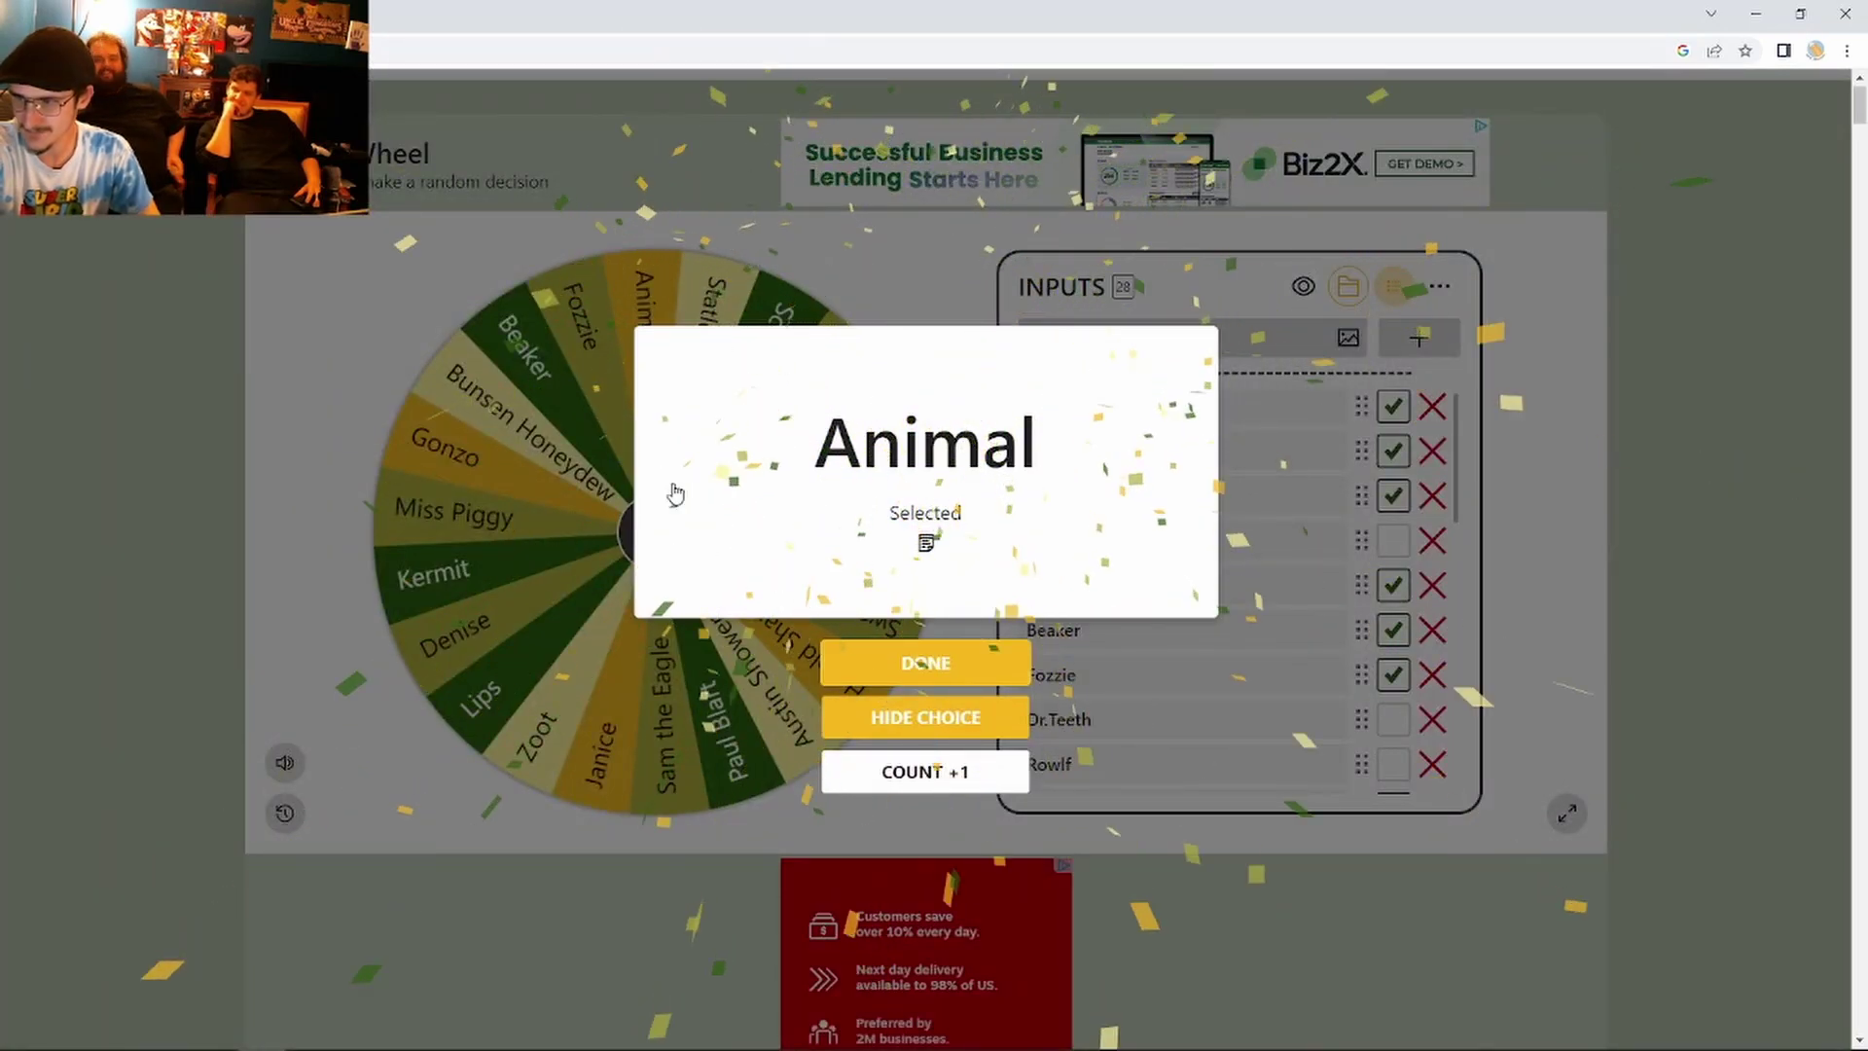
Step: Dismiss the wheel's Animal result, switch to Krita and draw Animal's eyes, spiky brows, round nose and black moustache on Paint Layer 9
key(Escape)
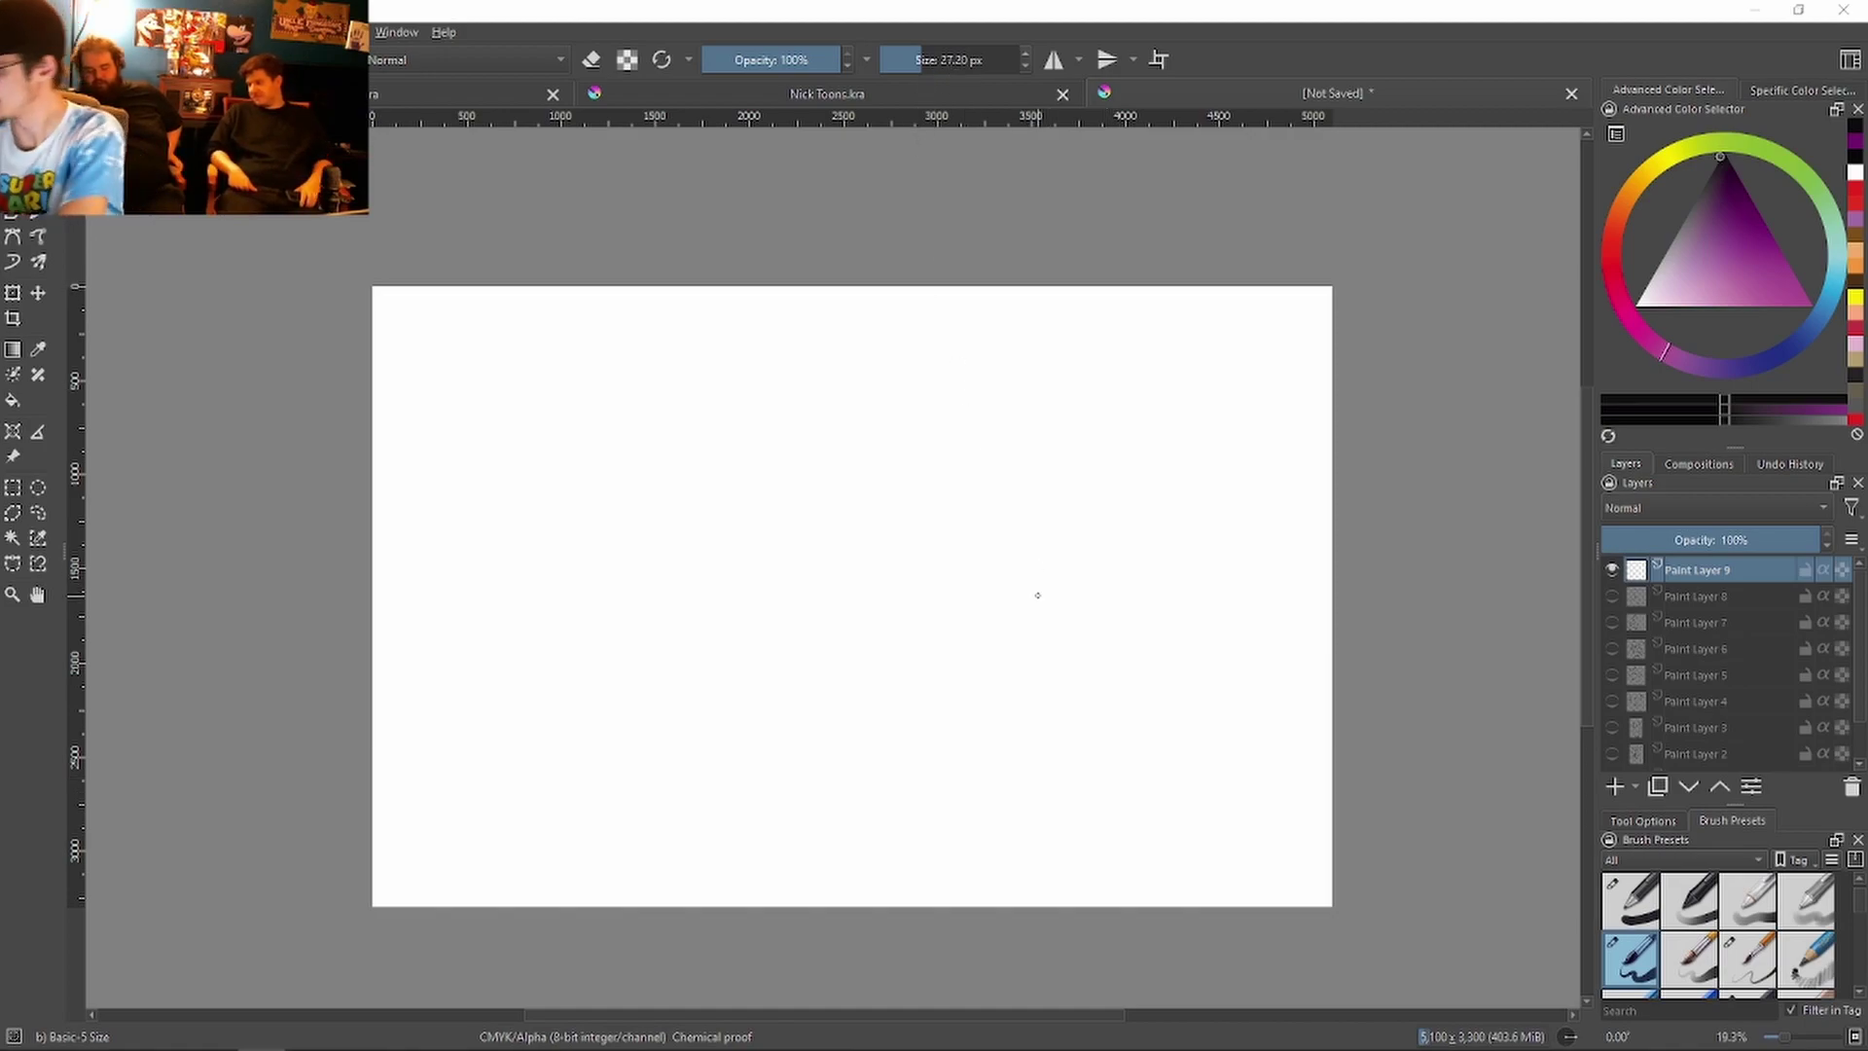
drag(847, 444, 843, 444)
mouse_move(834, 449)
mouse_down()
mouse_move(827, 466)
mouse_move(873, 468)
mouse_move(812, 449)
mouse_up()
drag(893, 452, 896, 455)
drag(759, 428, 864, 404)
mouse_move(845, 429)
mouse_down()
mouse_move(910, 412)
mouse_move(937, 434)
mouse_move(821, 425)
mouse_move(818, 489)
mouse_move(919, 492)
mouse_move(872, 484)
mouse_move(915, 500)
mouse_up()
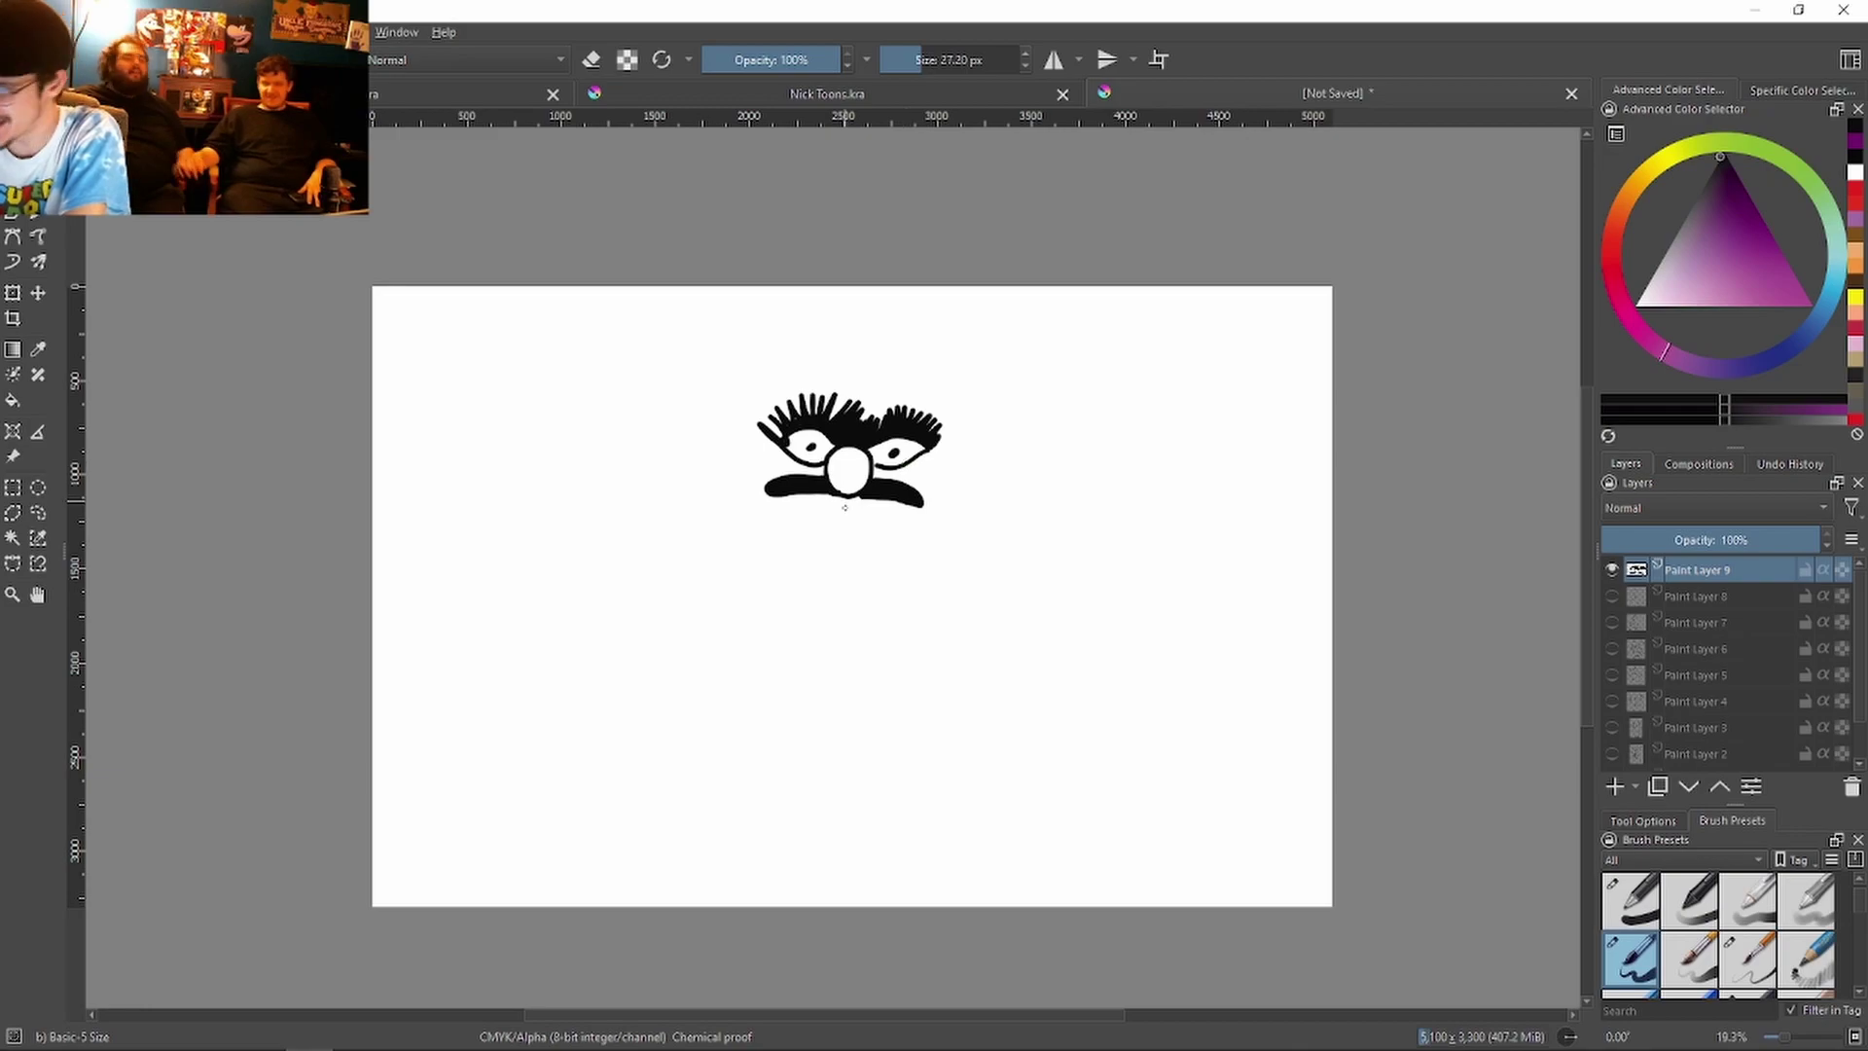
Step: Draw a wide thick-lipped mouth under the moustache and a shaggy, jagged hair outline around the whole face
mouse_move(755, 508)
mouse_down()
mouse_move(932, 523)
mouse_move(929, 492)
mouse_up()
mouse_move(740, 514)
mouse_down()
mouse_move(762, 484)
mouse_move(871, 532)
mouse_move(947, 523)
mouse_up()
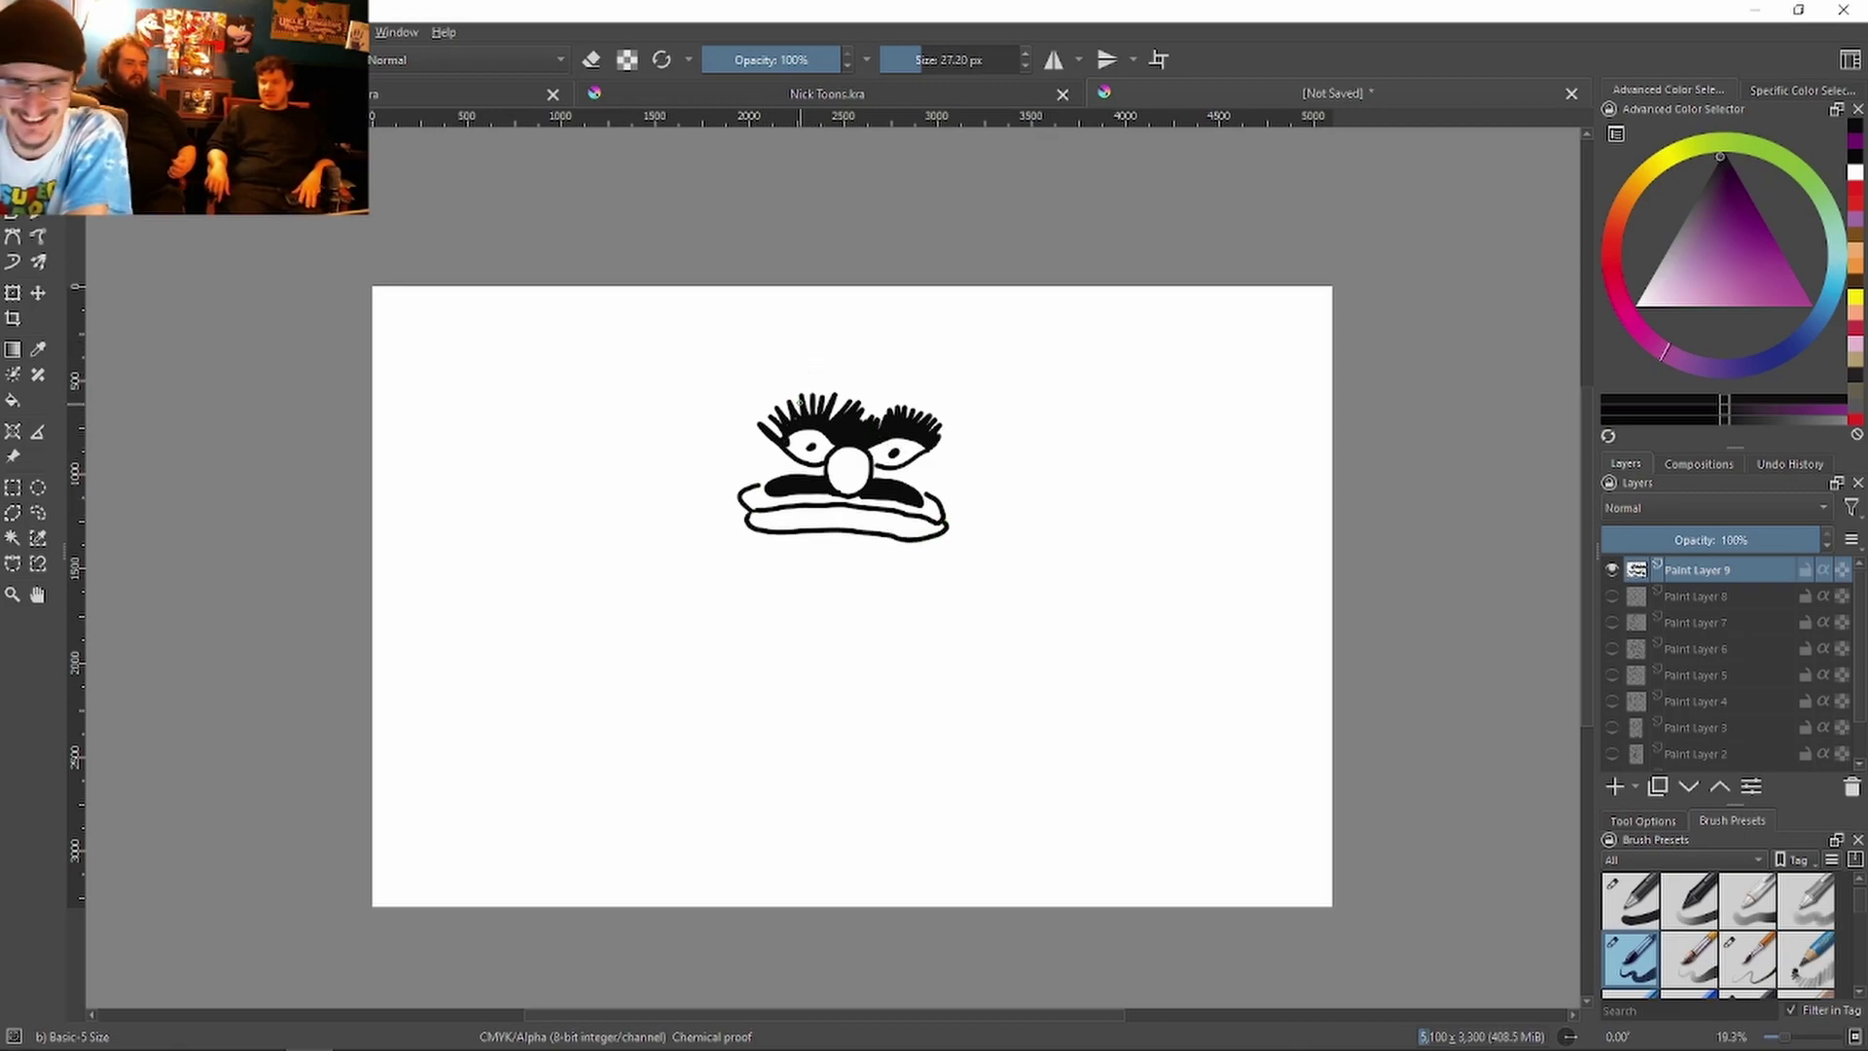
mouse_move(837, 372)
mouse_down()
mouse_move(879, 368)
mouse_move(756, 361)
mouse_move(677, 406)
mouse_move(679, 463)
mouse_move(728, 522)
mouse_move(813, 558)
mouse_move(910, 575)
mouse_move(952, 528)
mouse_up()
mouse_move(826, 370)
mouse_down()
mouse_move(892, 358)
mouse_move(974, 404)
mouse_move(1013, 458)
mouse_move(956, 552)
mouse_up()
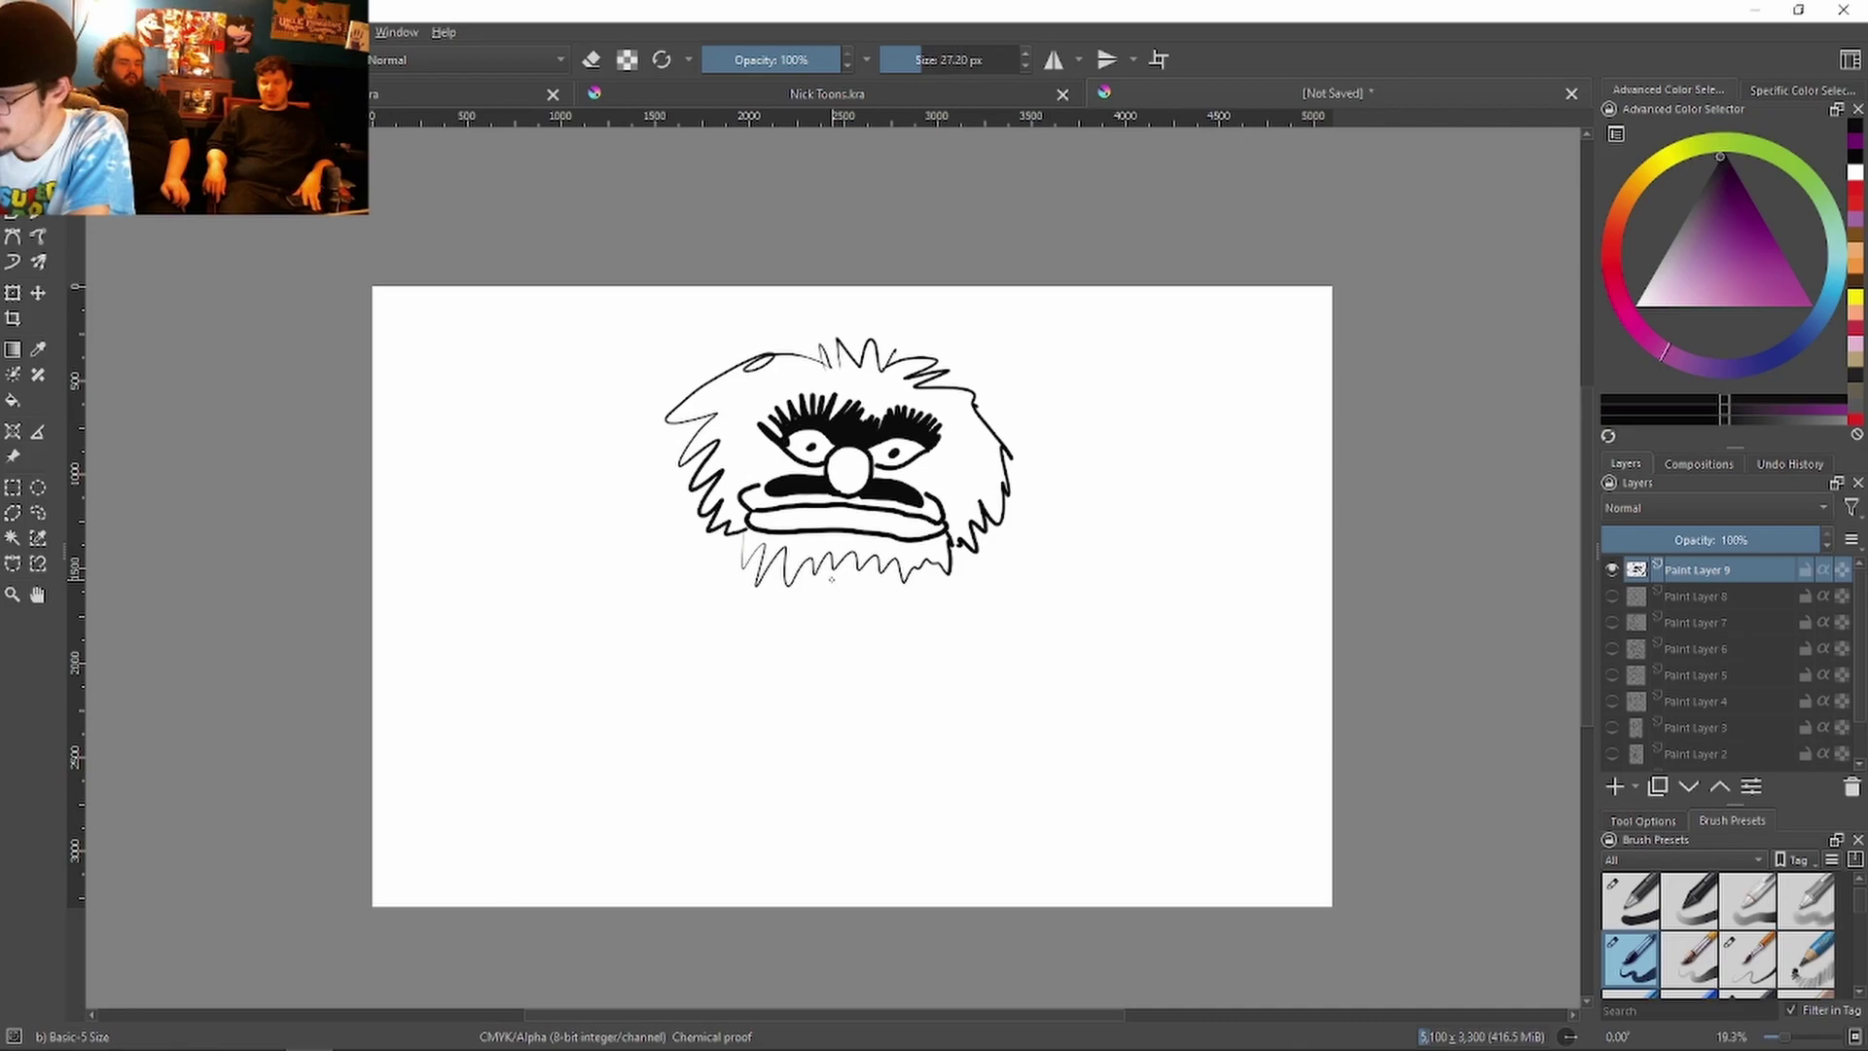
Step: Draw a short-sleeved torso under the head, clean up its lower corner with the eraser, and add a black tie with a neckline
mouse_move(757, 574)
mouse_down()
mouse_move(702, 642)
mouse_move(766, 624)
mouse_move(776, 739)
mouse_move(927, 751)
mouse_move(886, 681)
mouse_move(891, 608)
mouse_move(954, 628)
mouse_move(946, 578)
mouse_up()
key(e)
click(895, 757)
drag(894, 758, 932, 743)
click(590, 62)
mouse_move(828, 575)
mouse_down()
mouse_move(822, 664)
mouse_move(830, 594)
mouse_move(823, 647)
mouse_move(826, 628)
mouse_up()
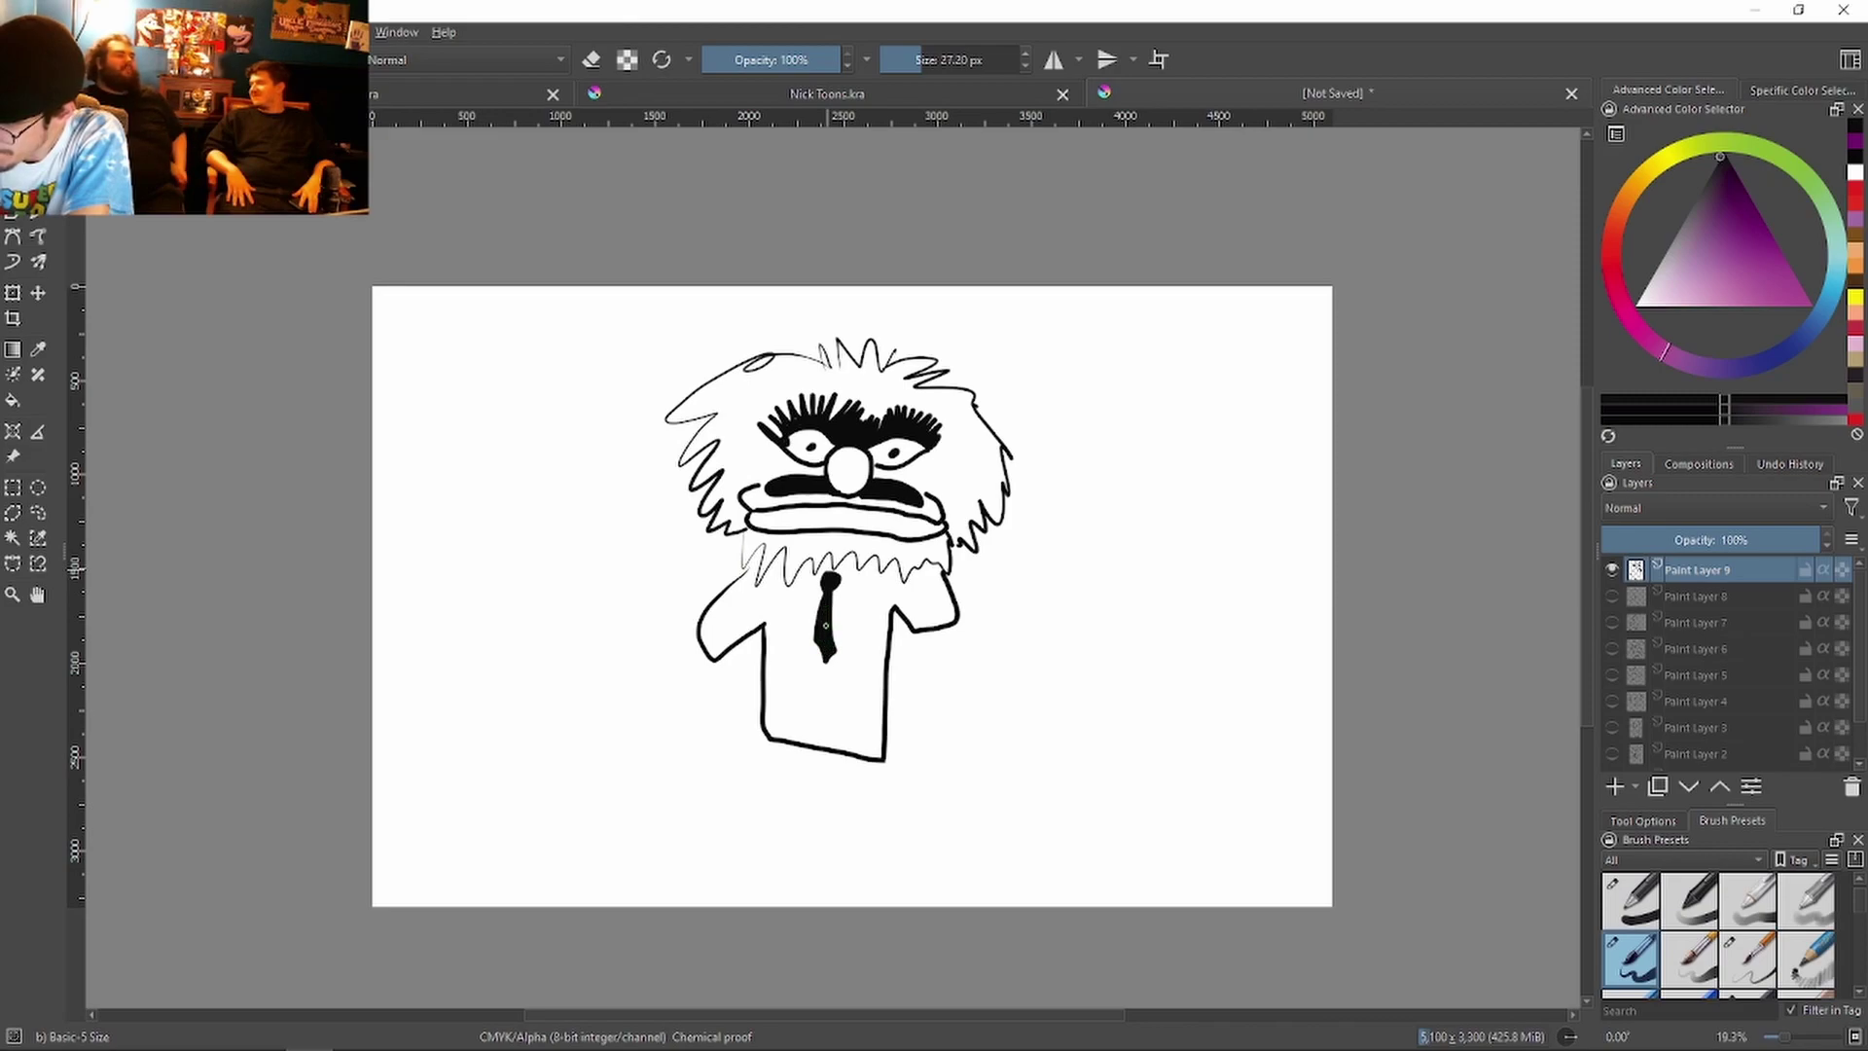
drag(881, 565, 769, 575)
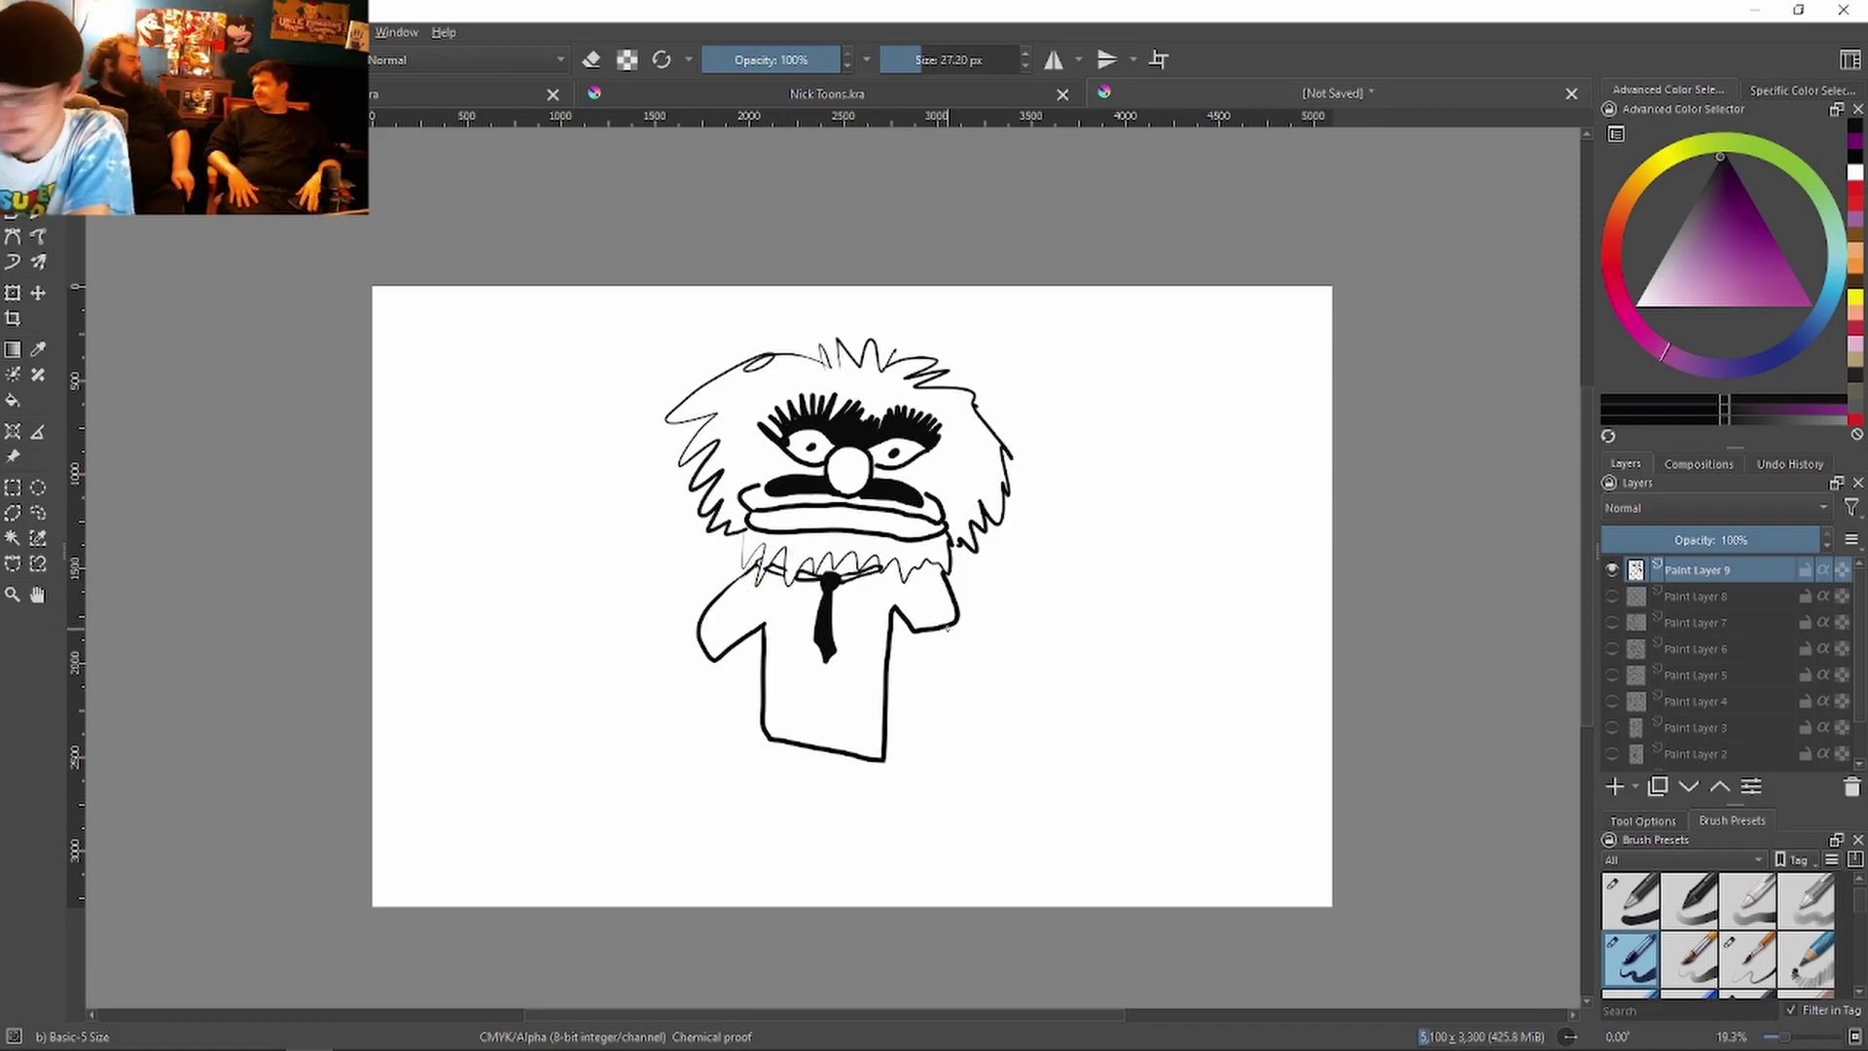
Step: Draw a straight arm hanging from the sleeve beside the torso, ending in a hand with fingers
drag(924, 633, 924, 705)
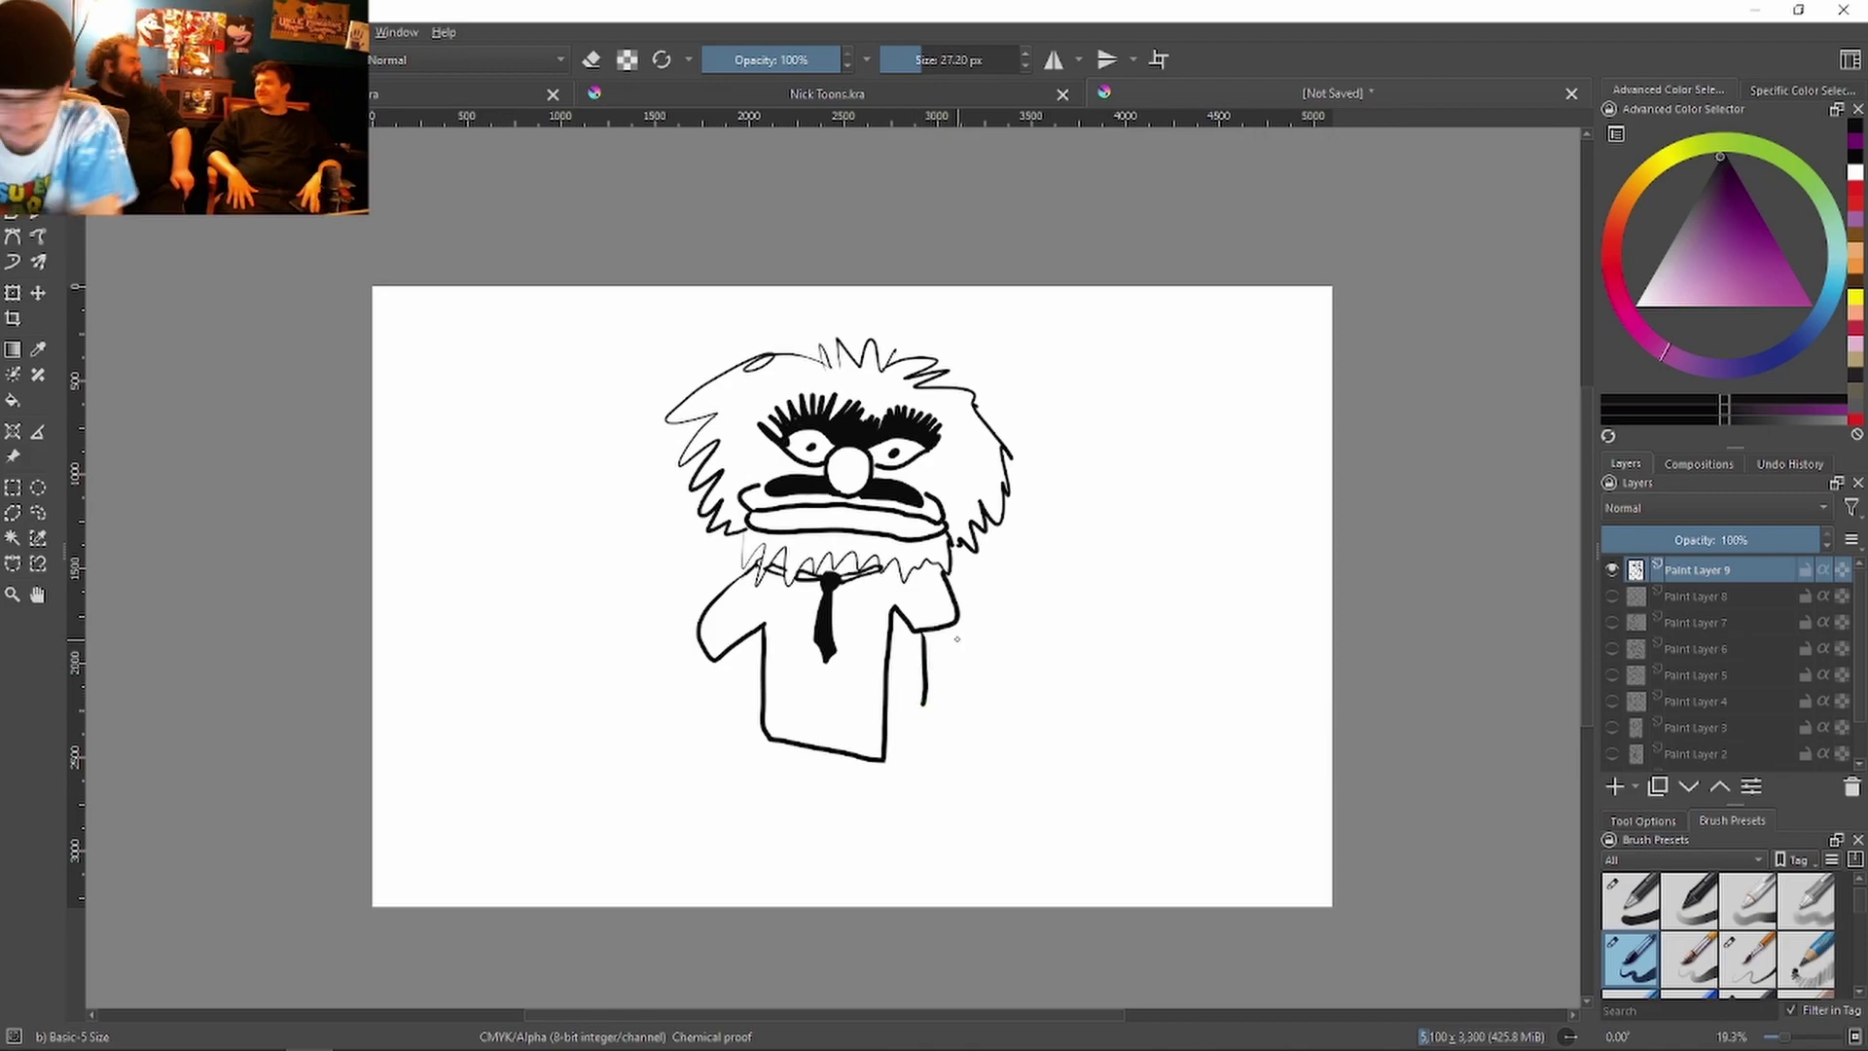
key(ctrl+z)
mouse_move(926, 631)
mouse_down()
mouse_move(952, 744)
mouse_move(924, 765)
mouse_move(905, 741)
mouse_move(926, 715)
mouse_up()
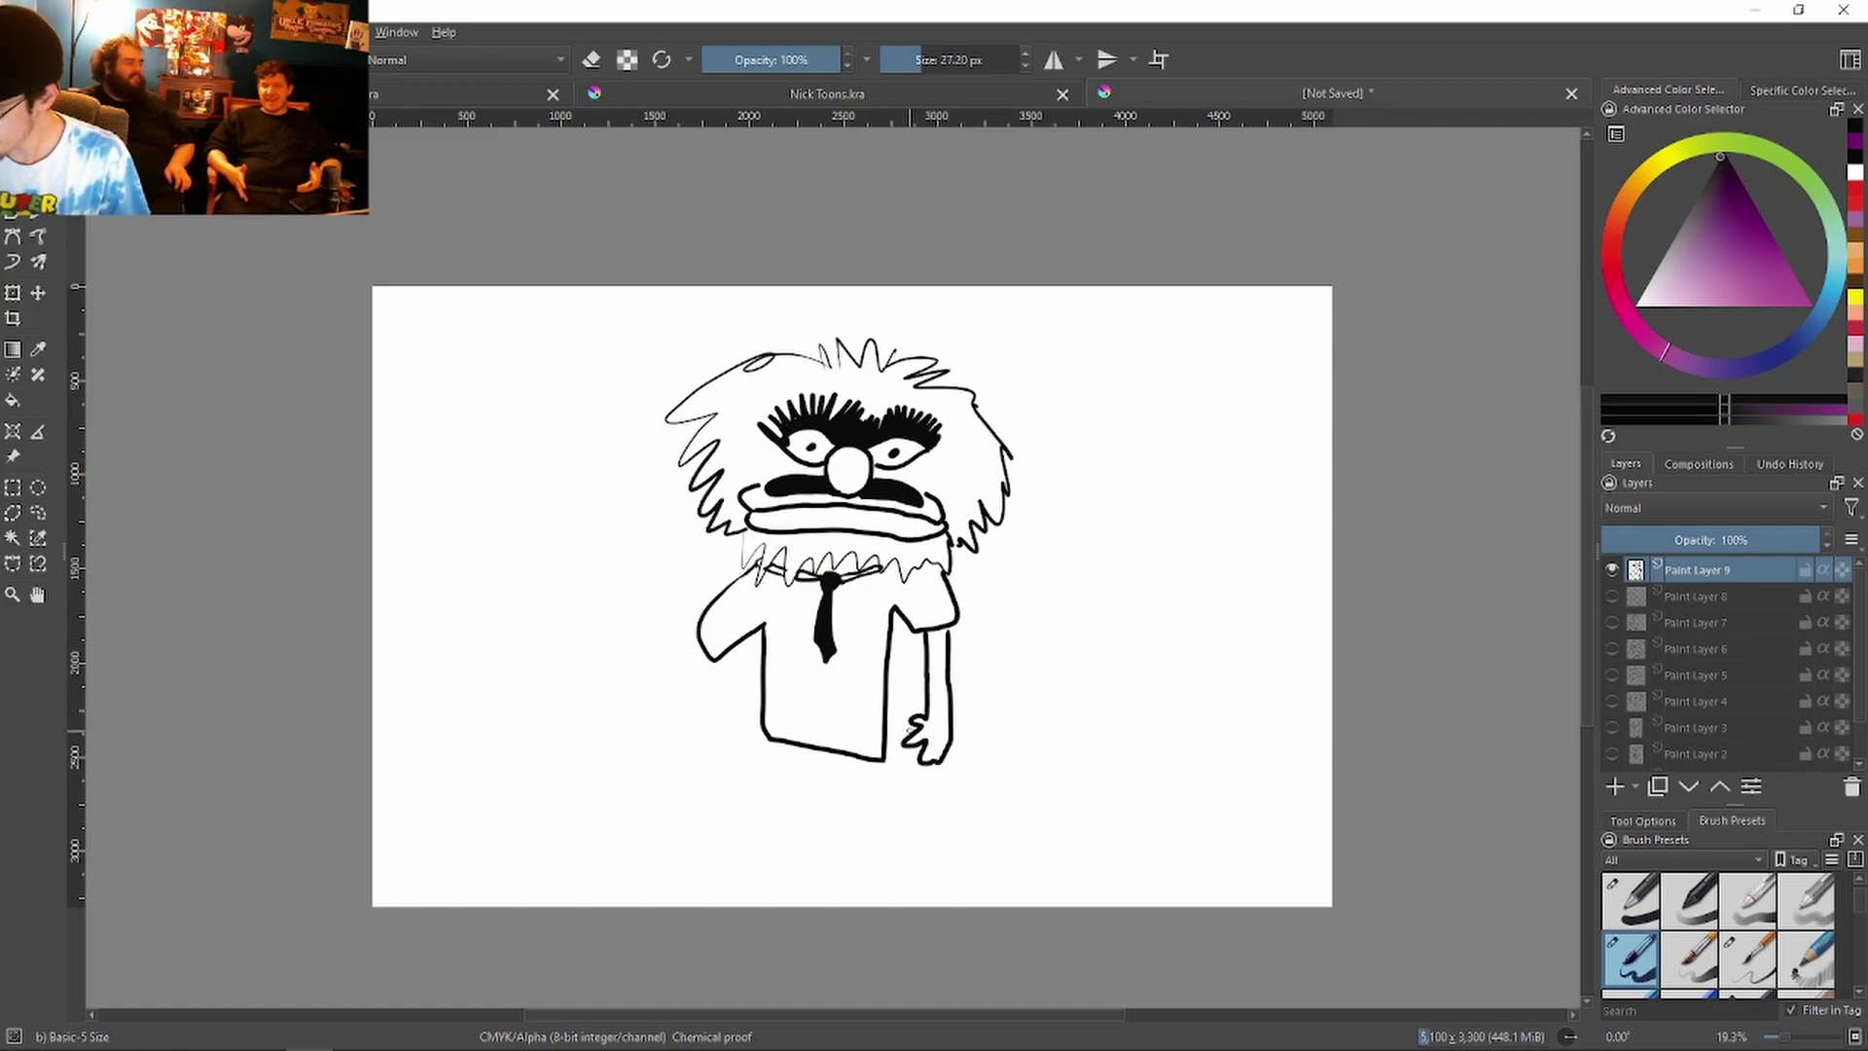
Step: Draw the other arm bent outward, its hand gripping a jagged-ended stick, with a large round-faced drum shape beside it
mouse_move(696, 622)
mouse_down()
mouse_move(650, 605)
mouse_move(582, 628)
mouse_move(619, 607)
mouse_move(611, 656)
mouse_move(644, 622)
mouse_move(705, 654)
mouse_move(654, 651)
mouse_move(664, 757)
mouse_up()
drag(506, 616, 599, 788)
drag(650, 662, 684, 632)
mouse_move(569, 548)
mouse_down()
mouse_move(645, 449)
mouse_move(571, 589)
mouse_move(603, 572)
mouse_up()
key(e)
key(e)
key(e)
Step: Draw a long shape extending from the hanging hand to a striped curved end, with spread wavy legs and bare feet below
mouse_move(915, 725)
mouse_down()
mouse_move(893, 767)
mouse_move(1002, 715)
mouse_move(1095, 749)
mouse_up()
drag(954, 720, 1051, 643)
drag(1070, 735, 1129, 798)
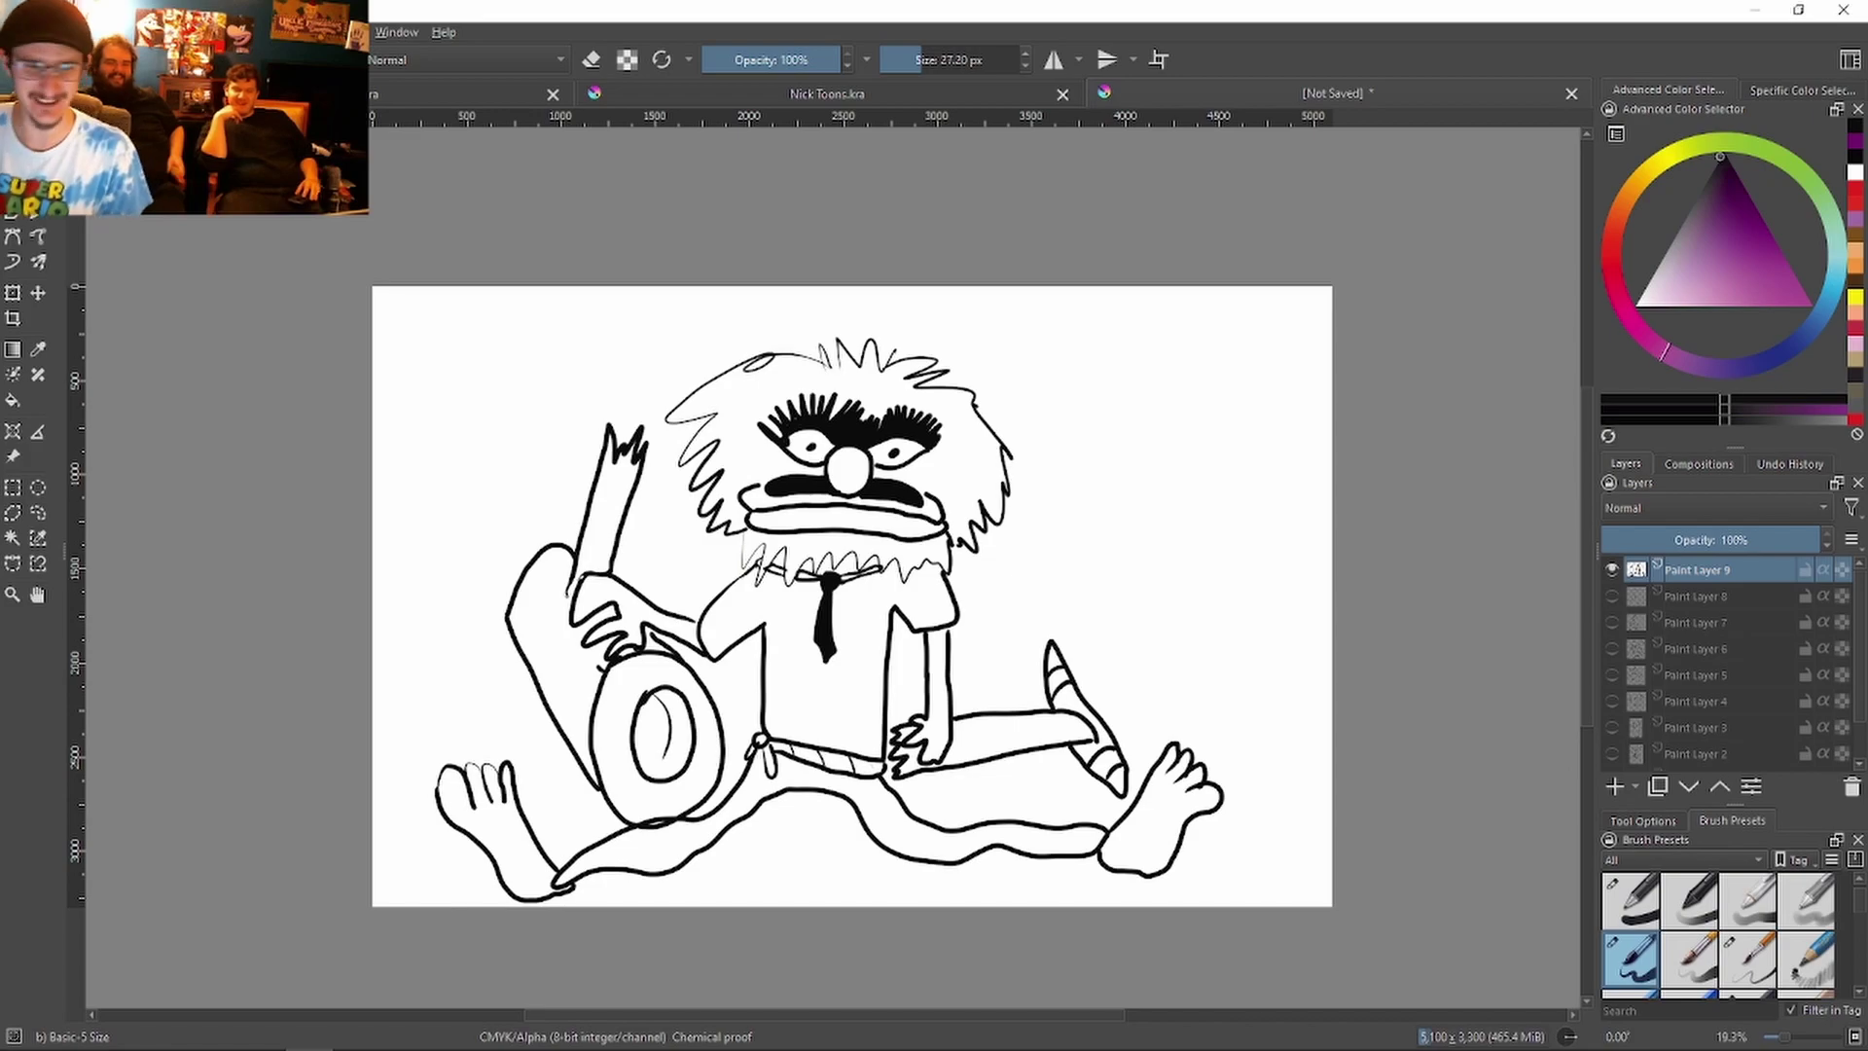
Step: Draw open vest edges beside the tie and a small knotted bow at the waist, and try a band beneath the mouth
mouse_move(767, 699)
mouse_down()
mouse_move(808, 716)
mouse_move(773, 569)
mouse_up()
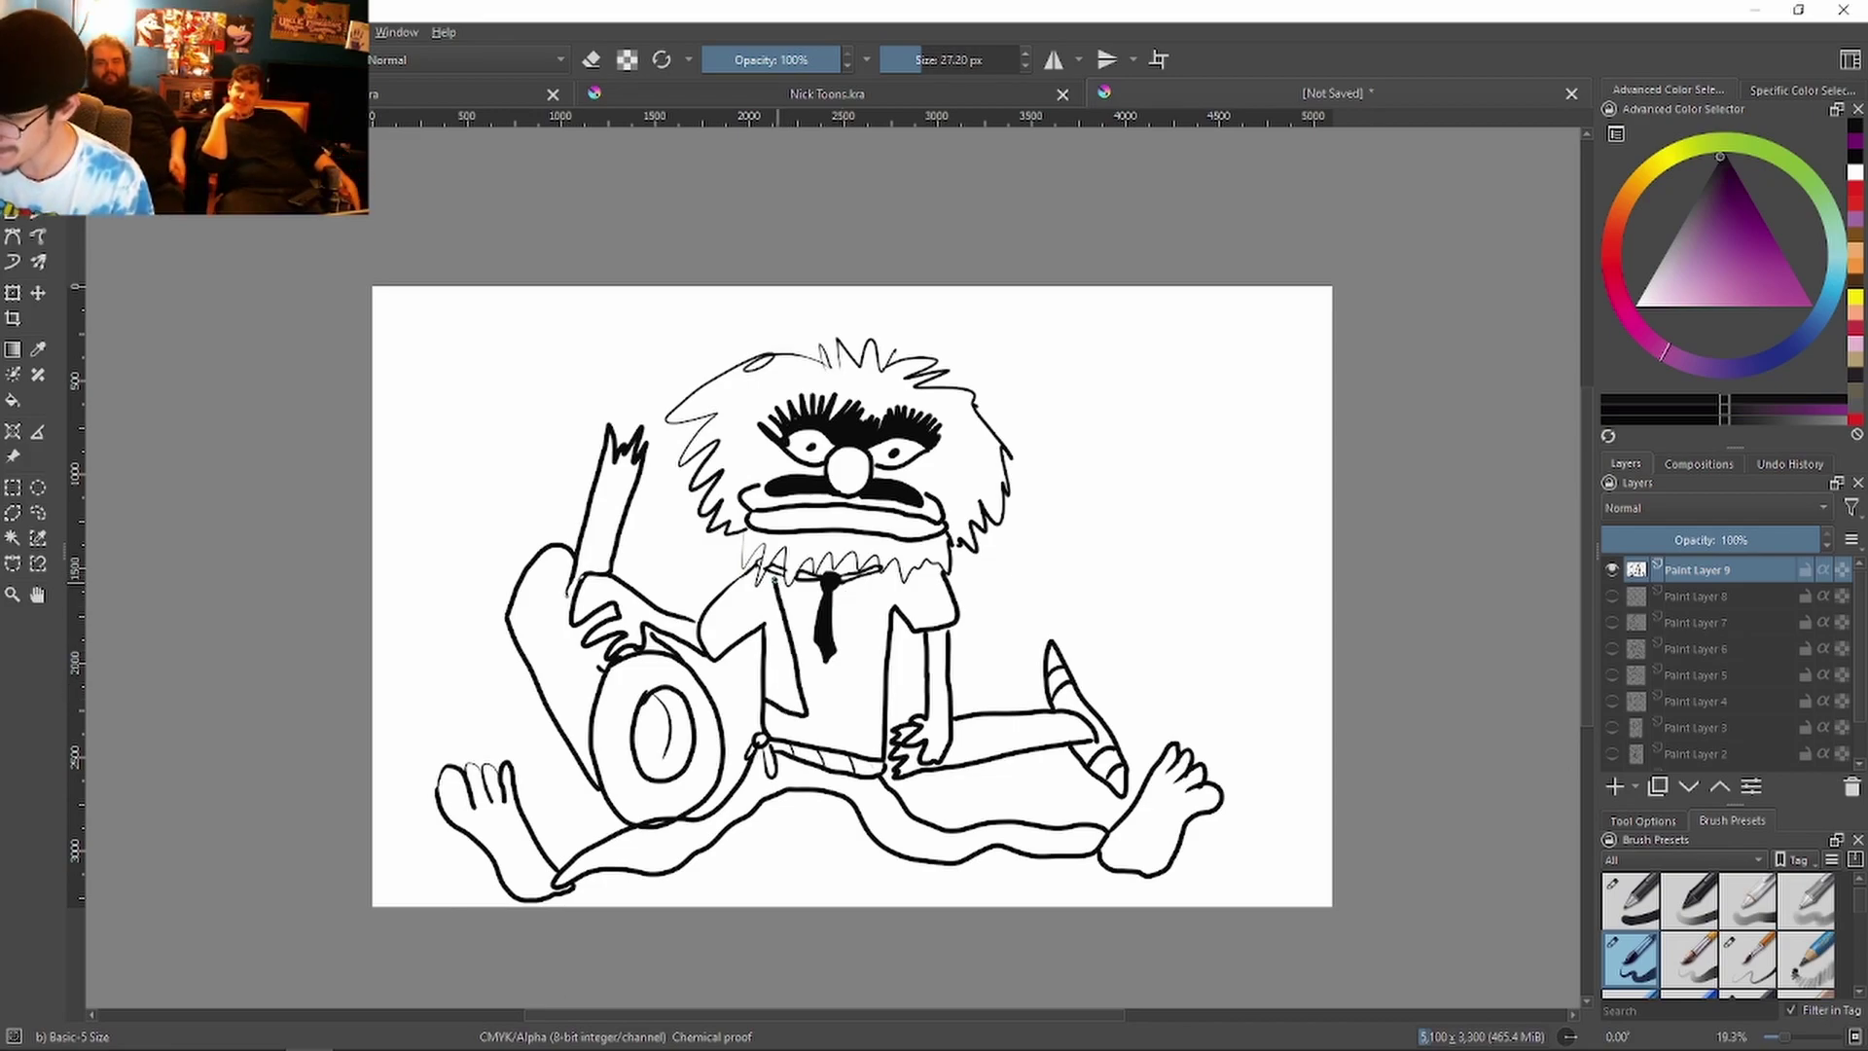
mouse_move(886, 567)
mouse_down()
mouse_move(847, 681)
mouse_move(887, 716)
mouse_up()
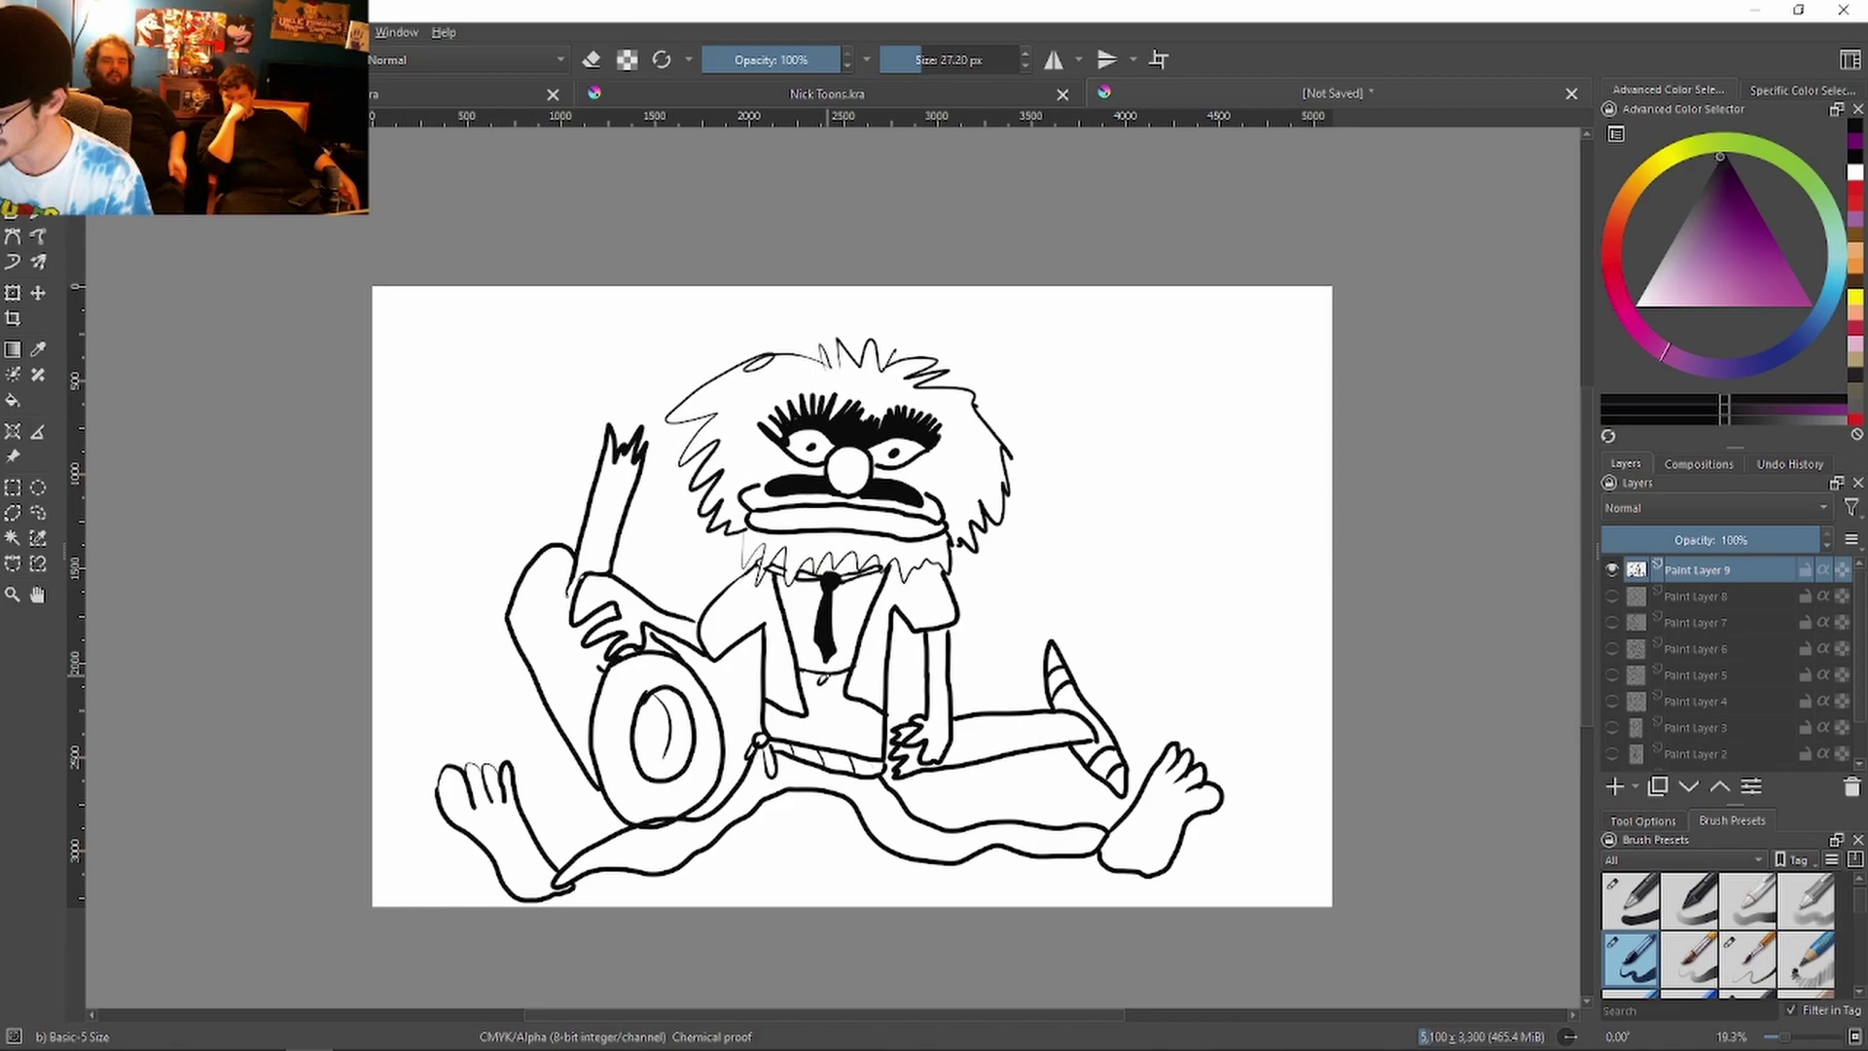
mouse_move(825, 683)
mouse_down()
mouse_move(815, 725)
mouse_move(844, 741)
mouse_up()
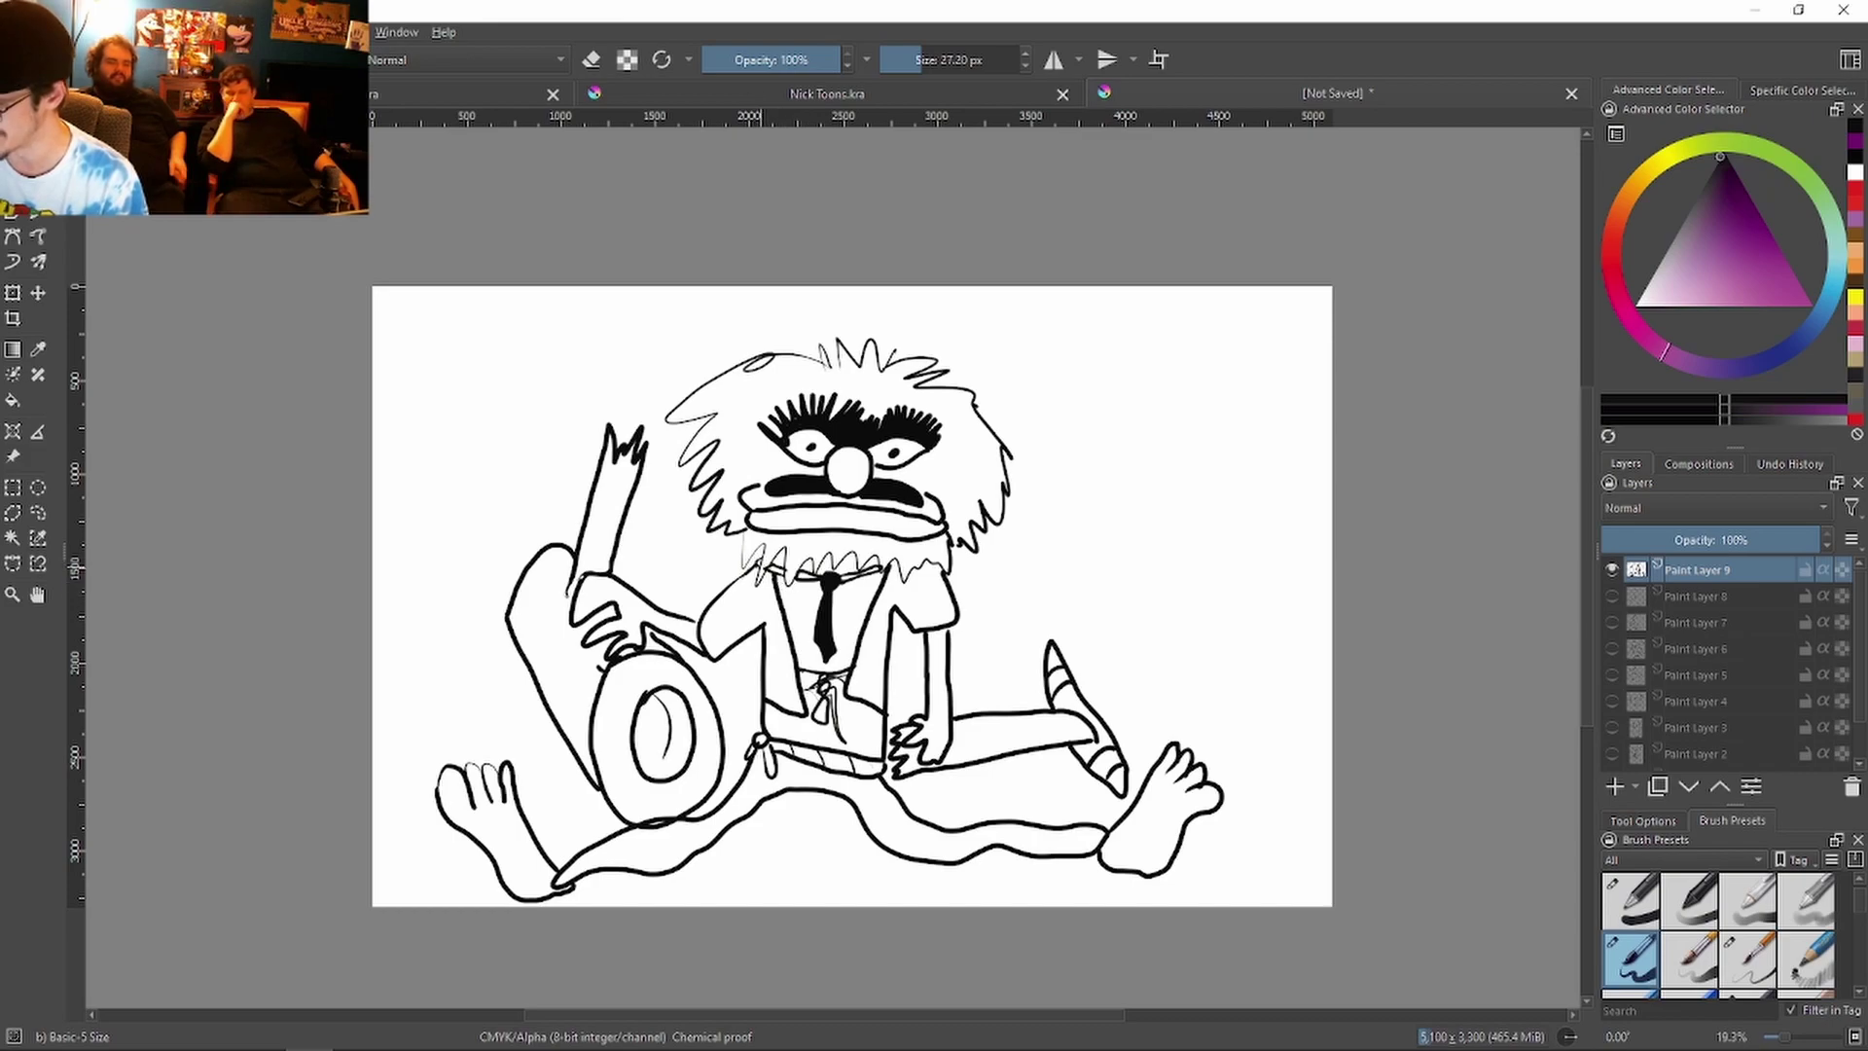
mouse_move(759, 541)
mouse_down()
mouse_move(948, 552)
mouse_move(794, 567)
mouse_up()
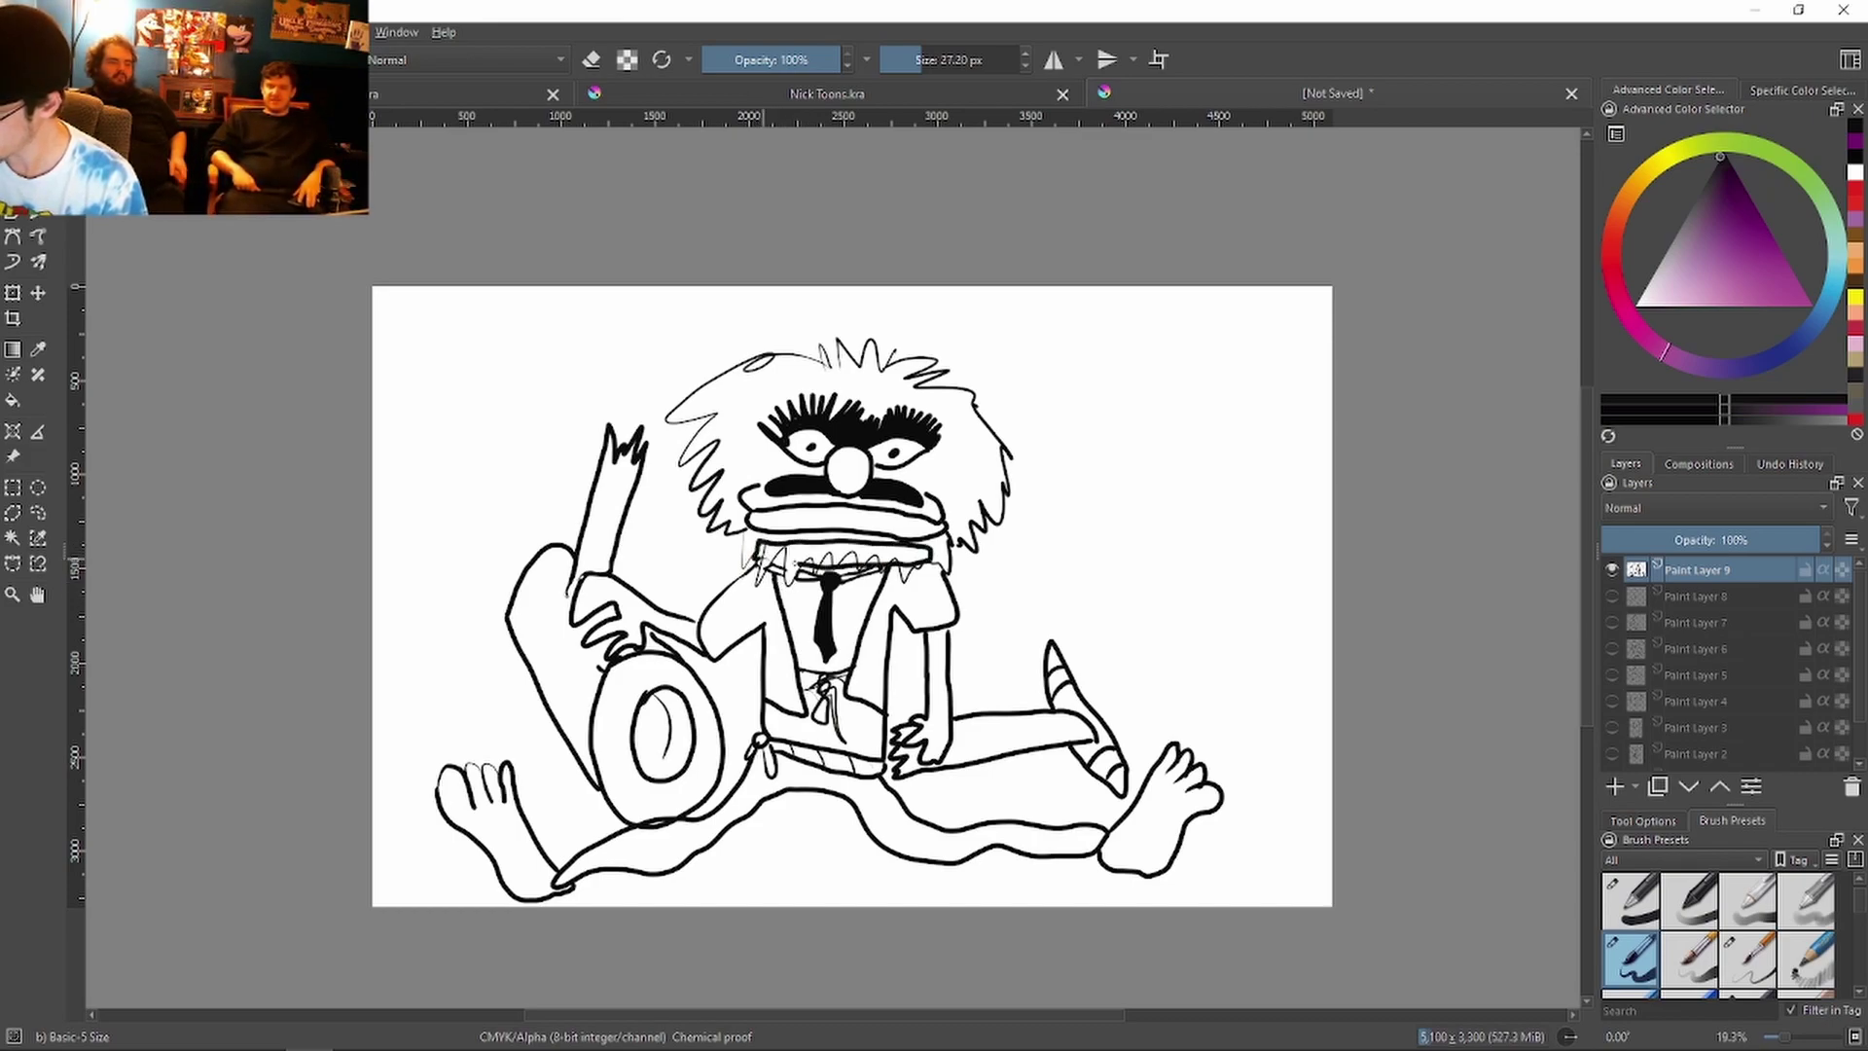
key(ctrl+z)
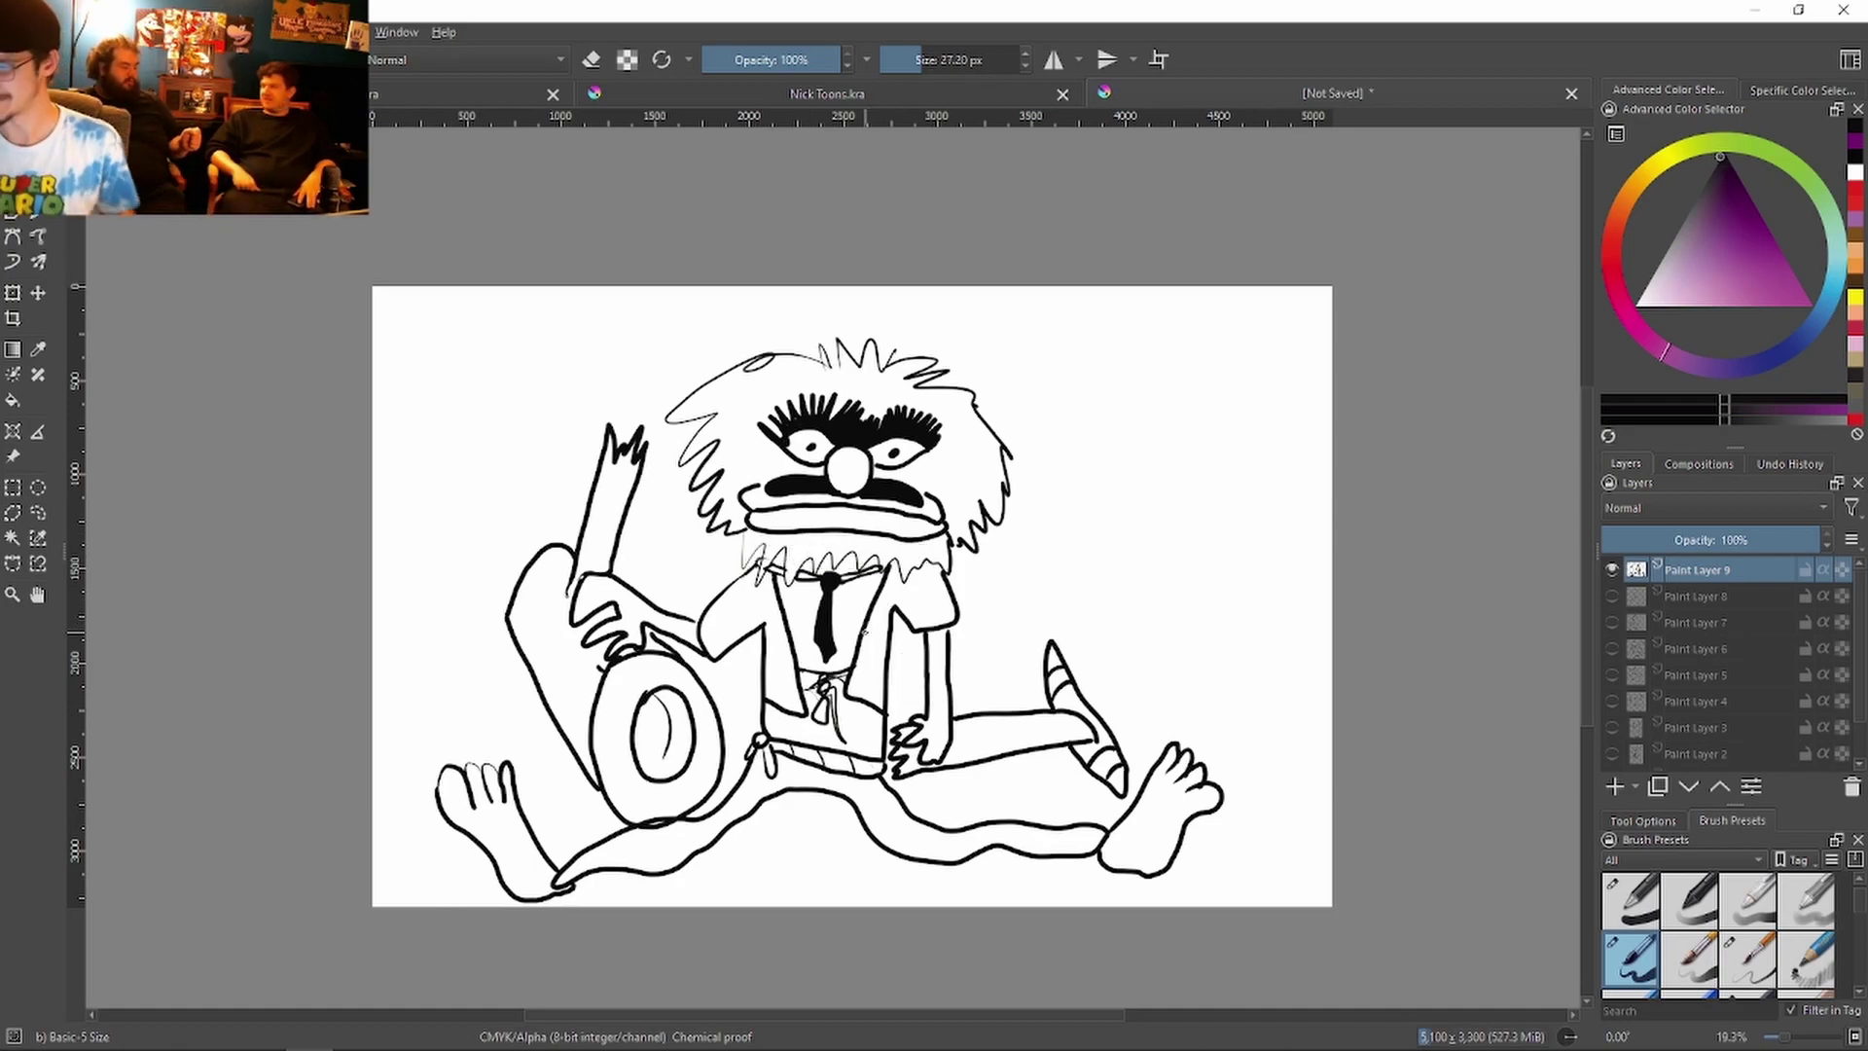